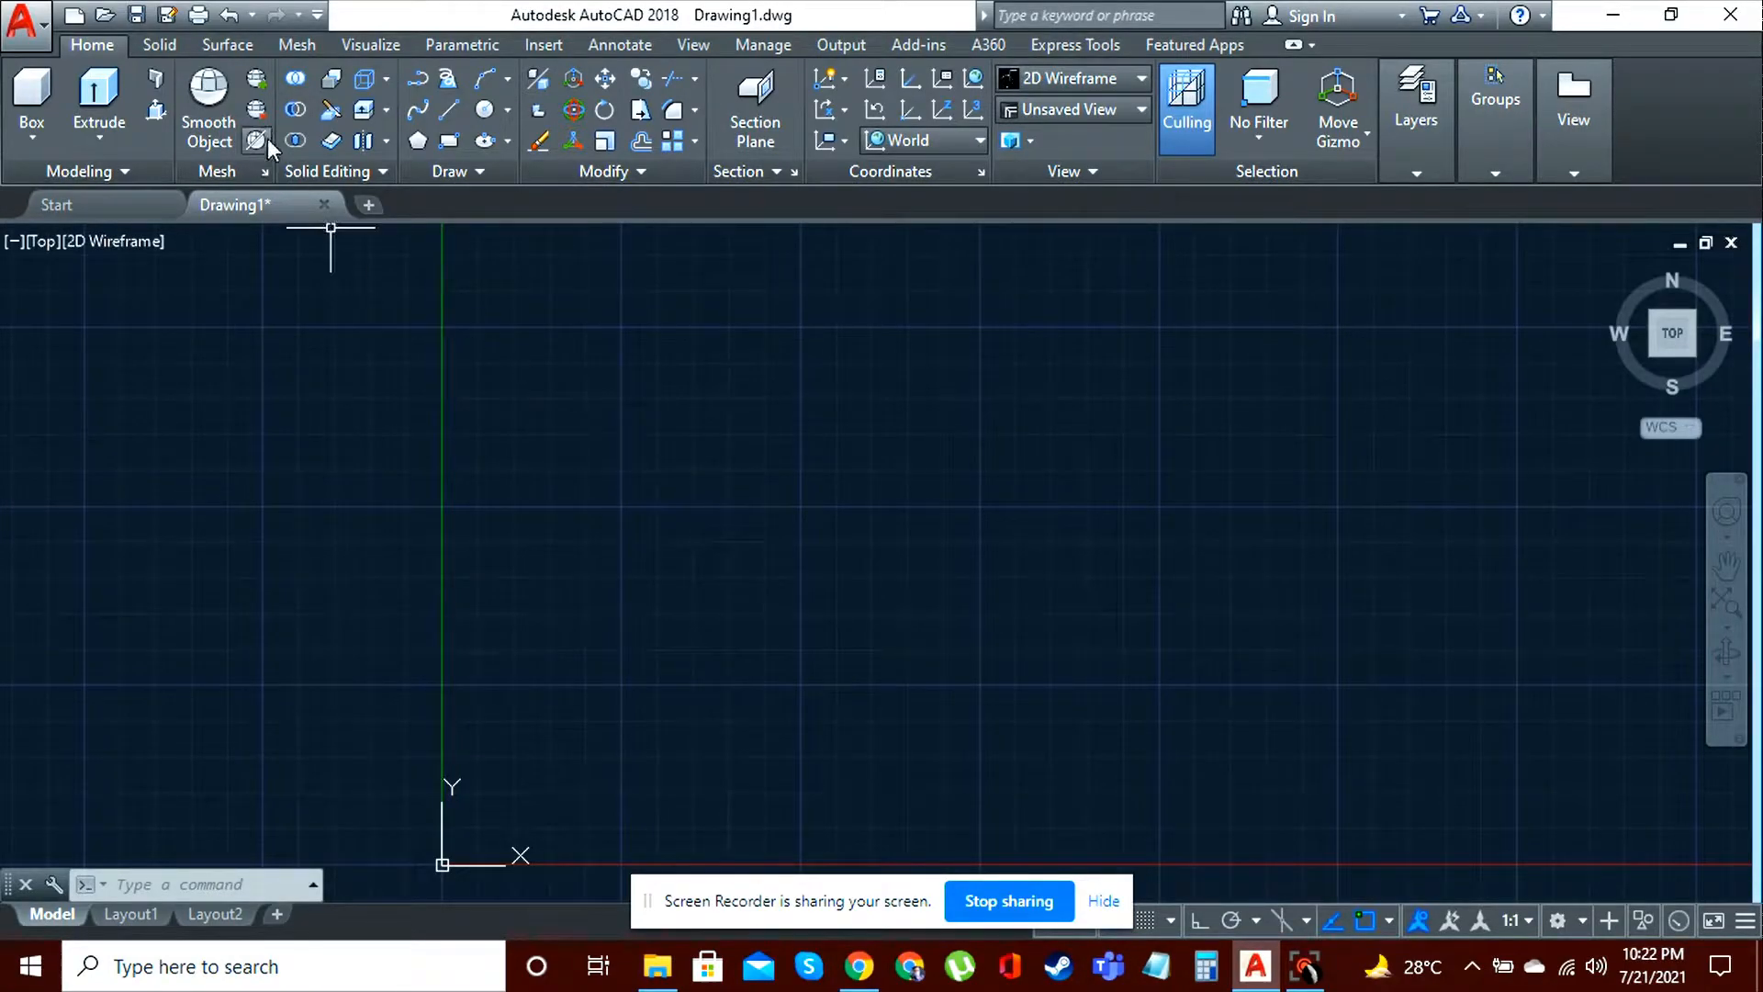
Step: Draw a circle with a radius of 3 units to the upper right of the origin
left_click(487, 111)
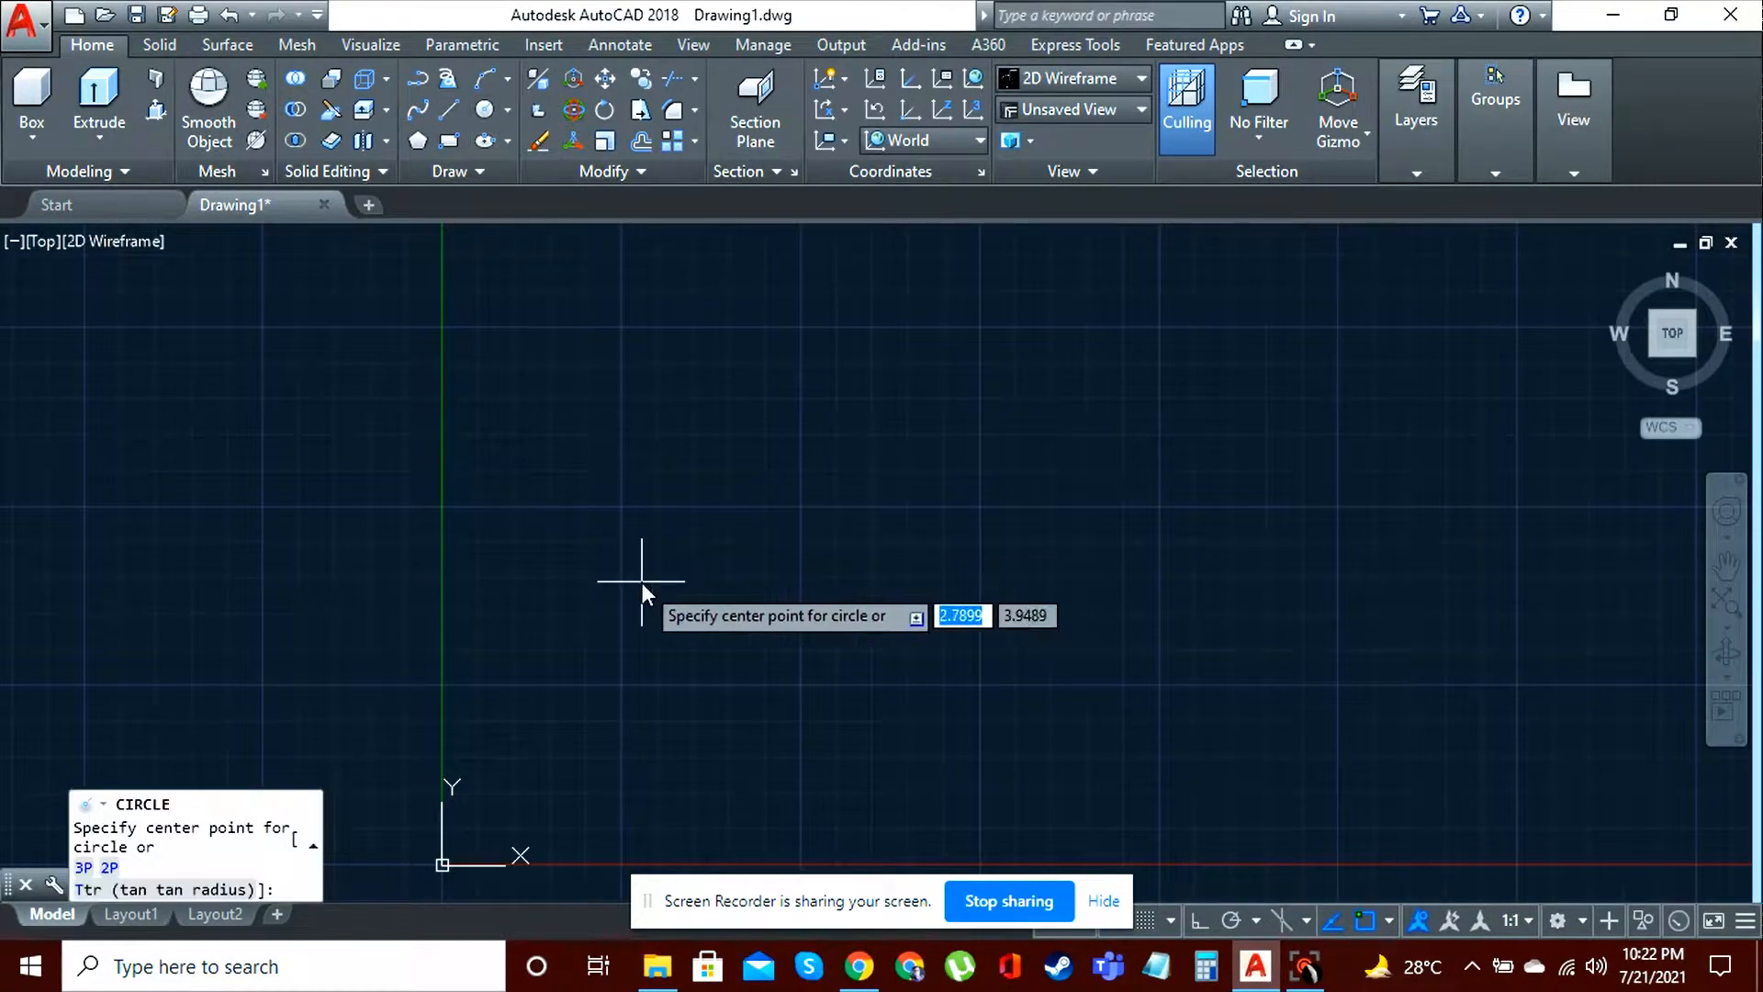
left_click(801, 507)
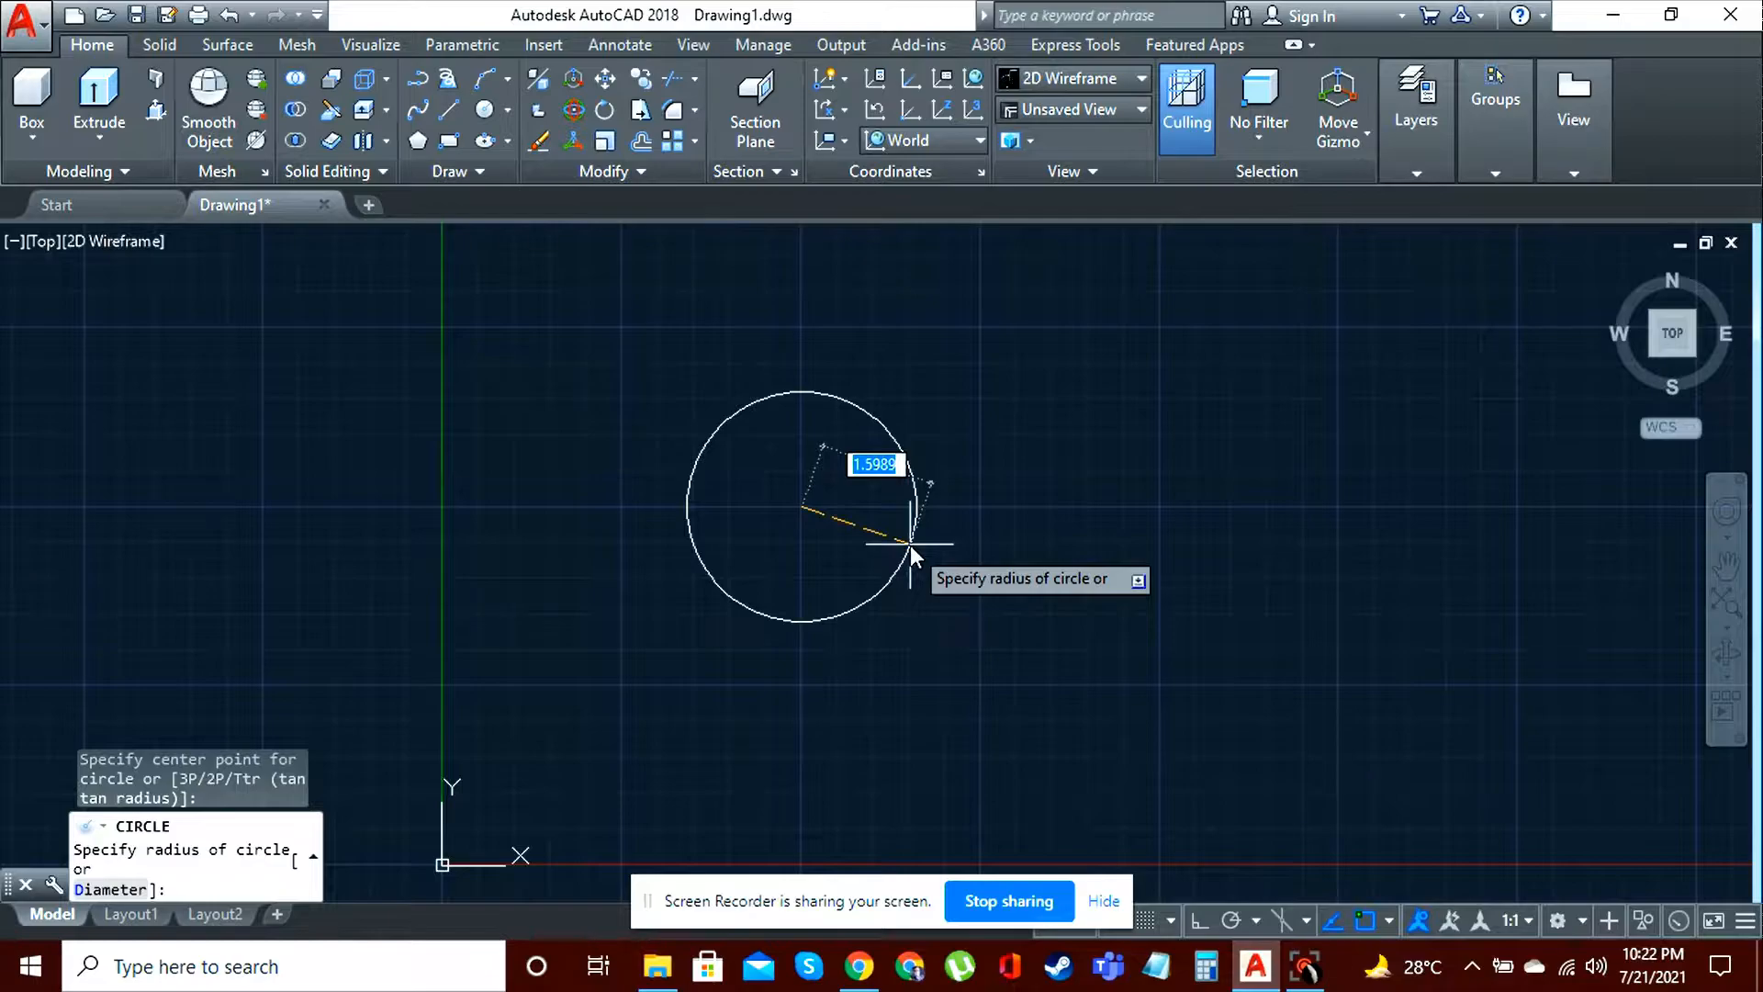
type("3")
key("Return")
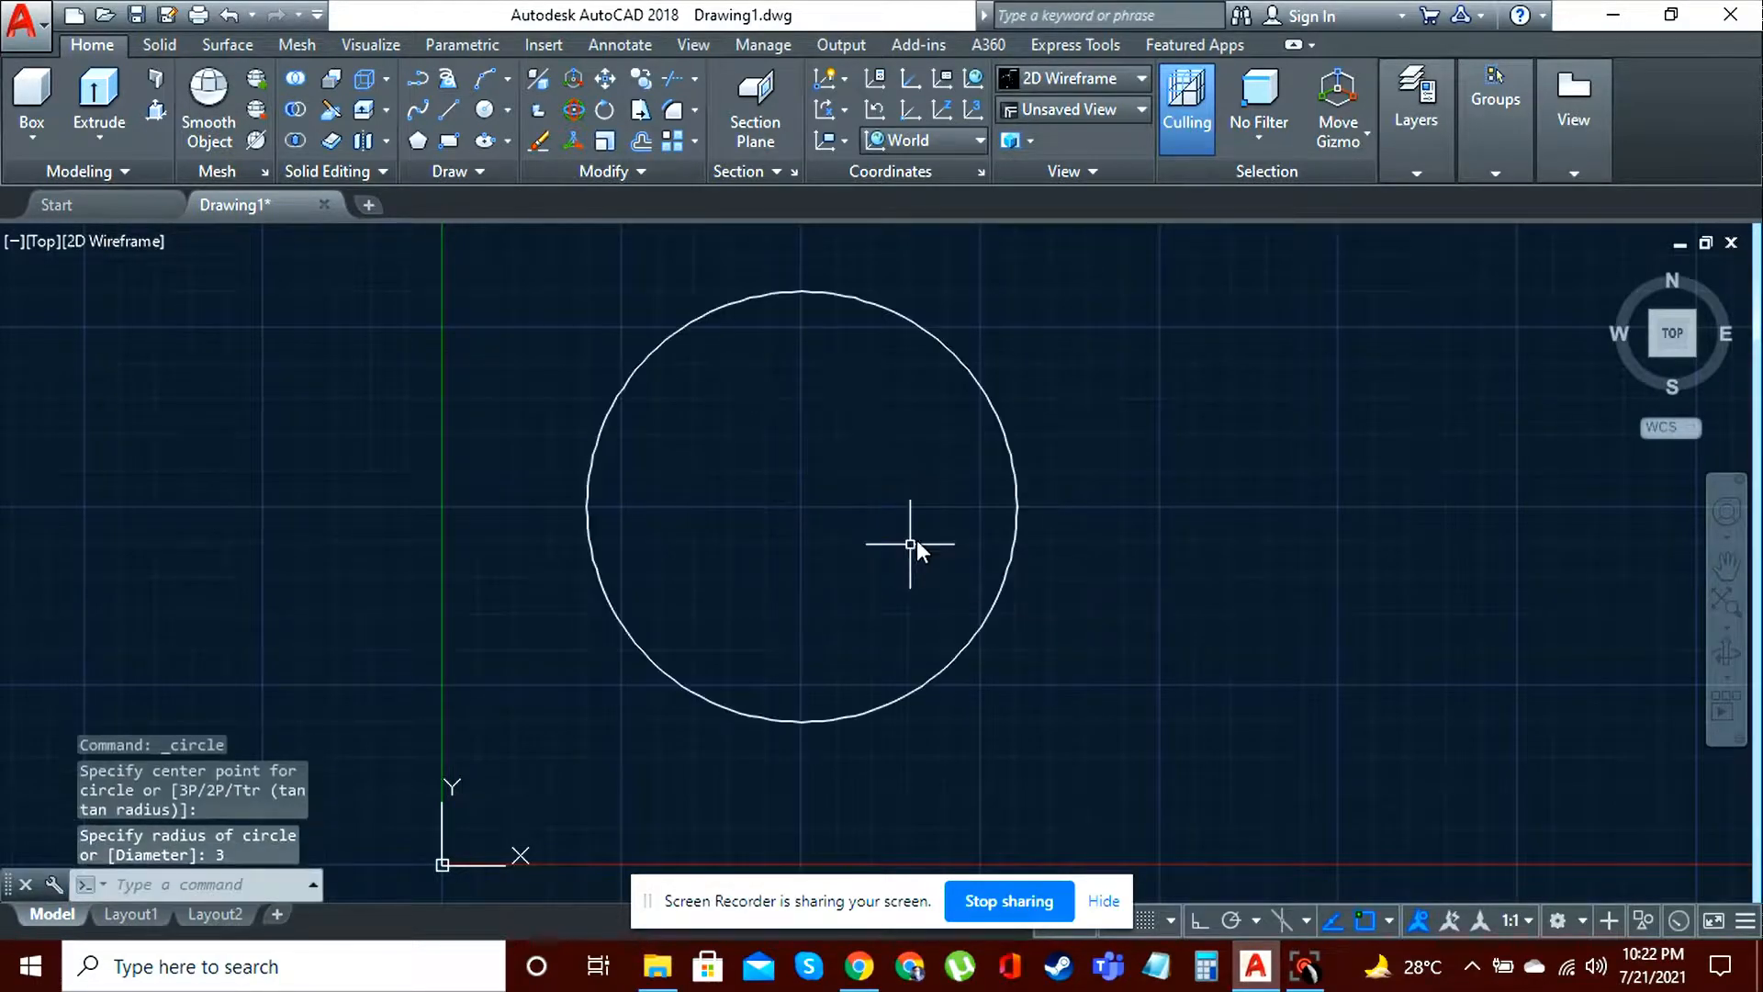
left_click(1725, 568)
left_click_drag(1353, 558, 1264, 641)
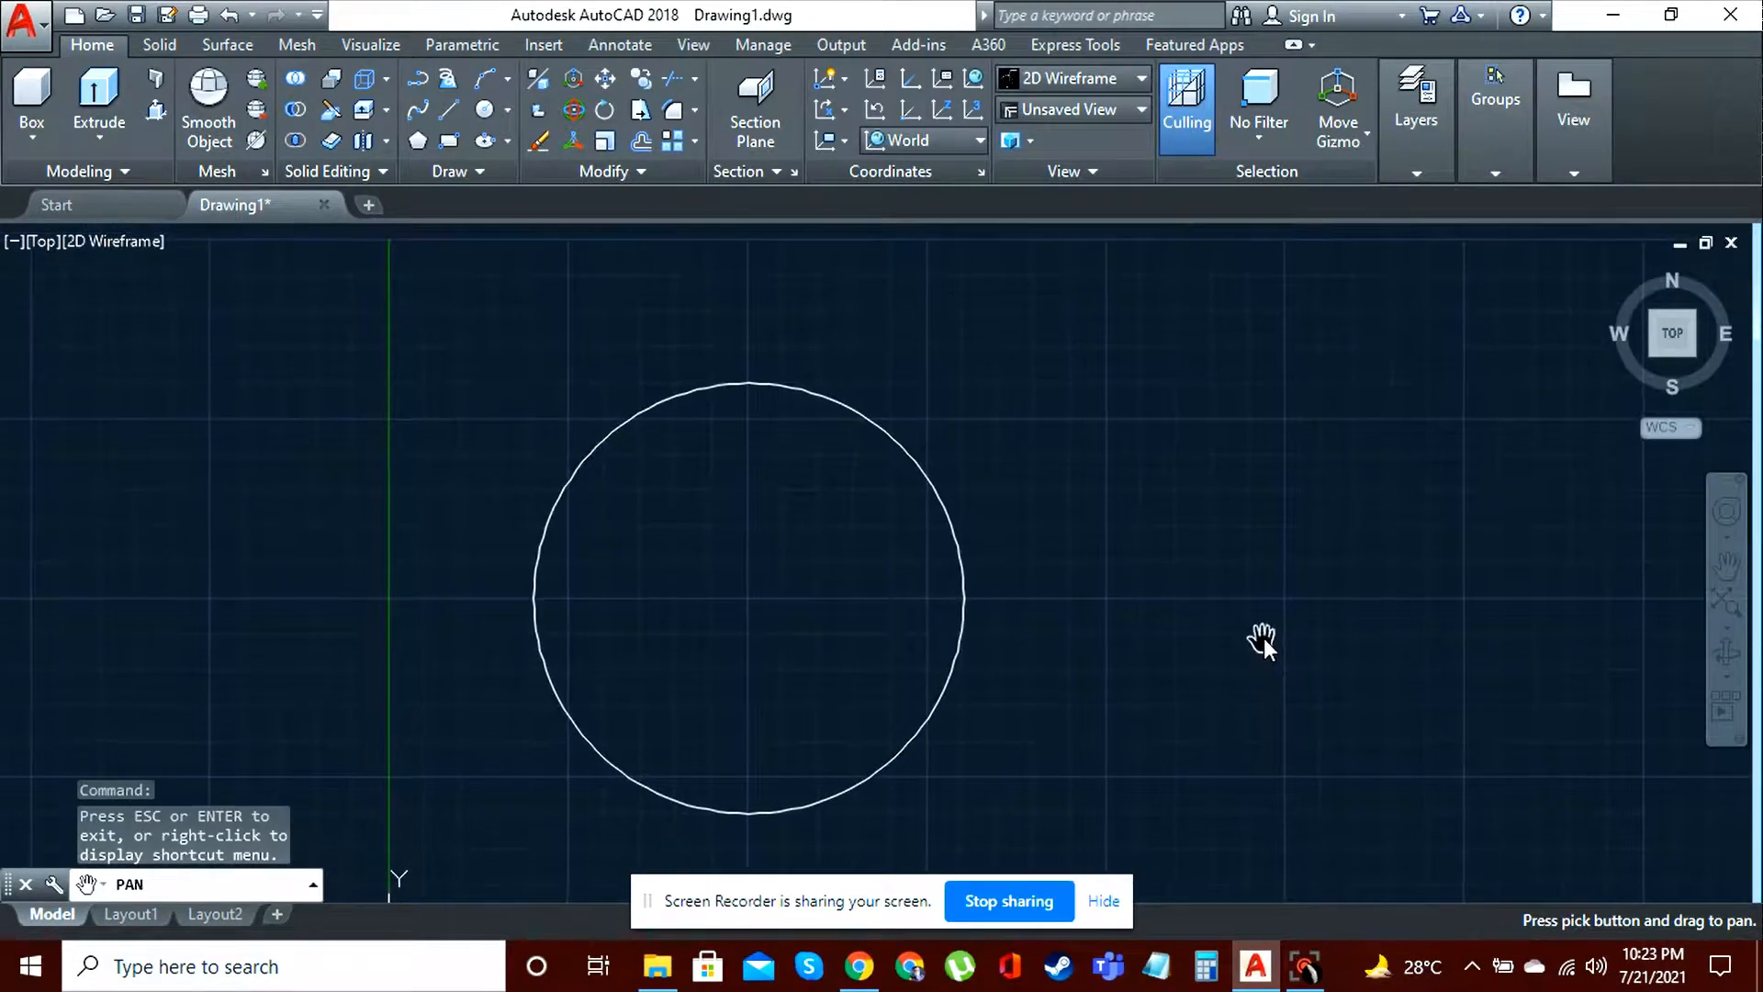
key("Escape")
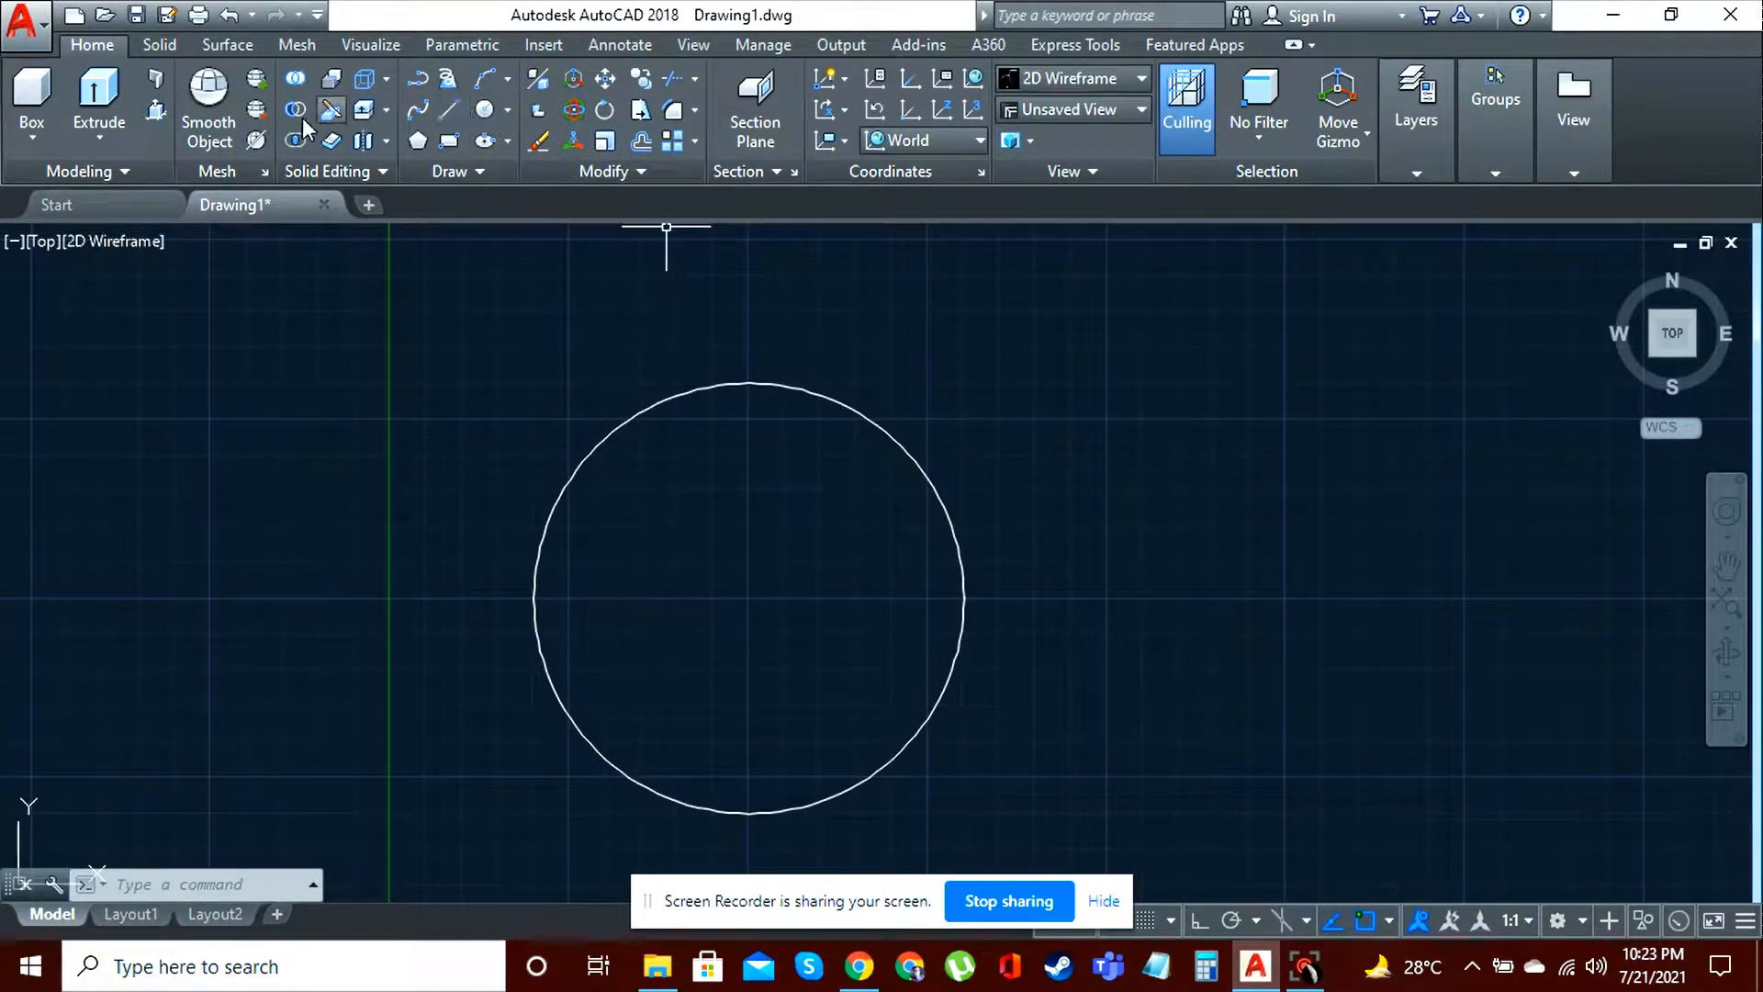
left_click(569, 109)
left_click(683, 394)
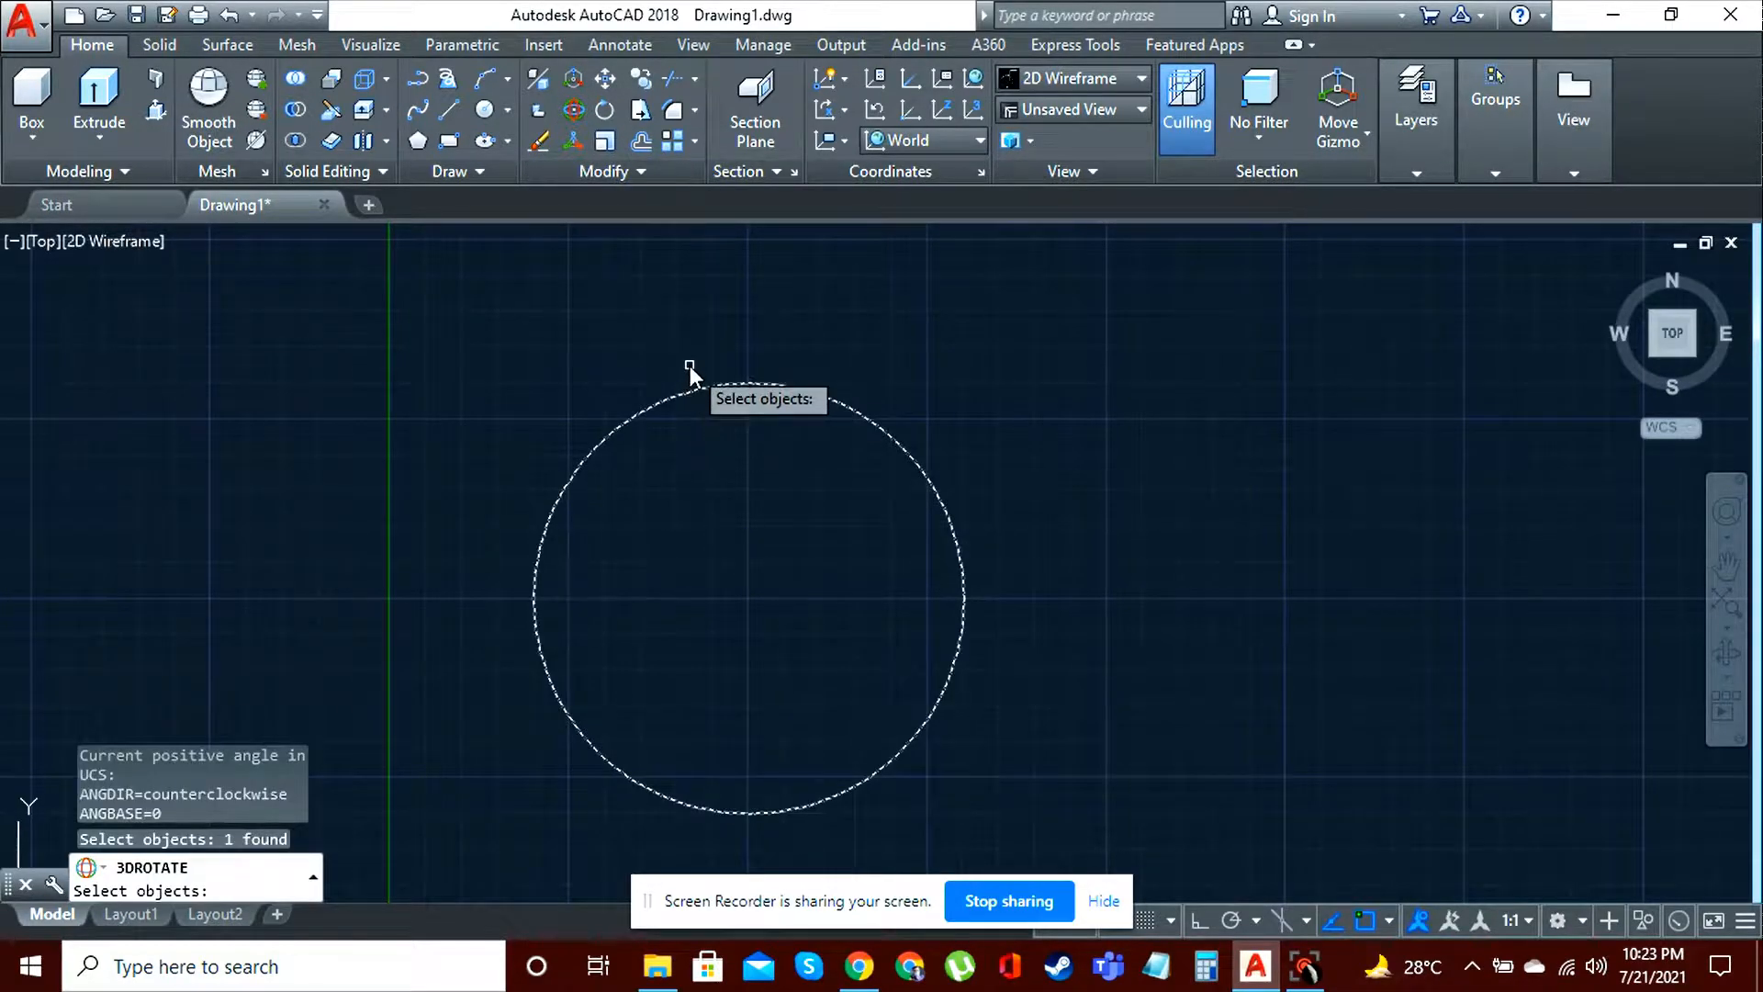
key("Return")
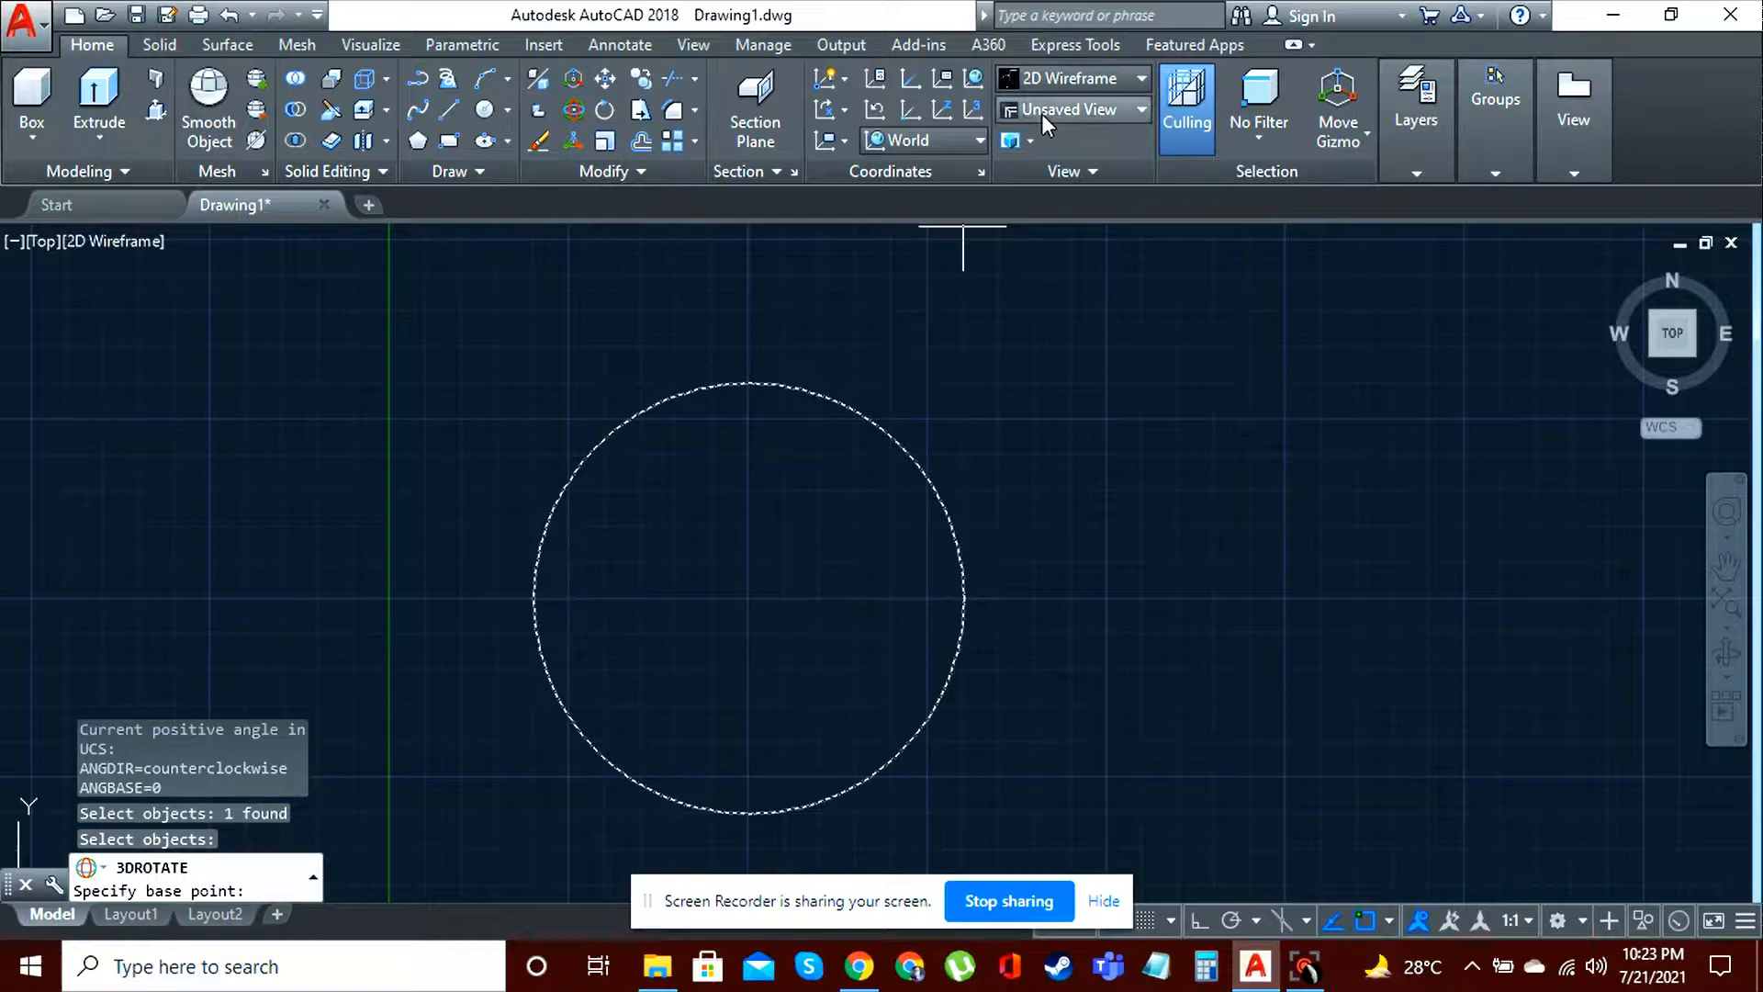
Step: Switch to the SE Isometric view and stand the circle upright by 3D rotating it about the Y axis with ortho on
left_click(1076, 108)
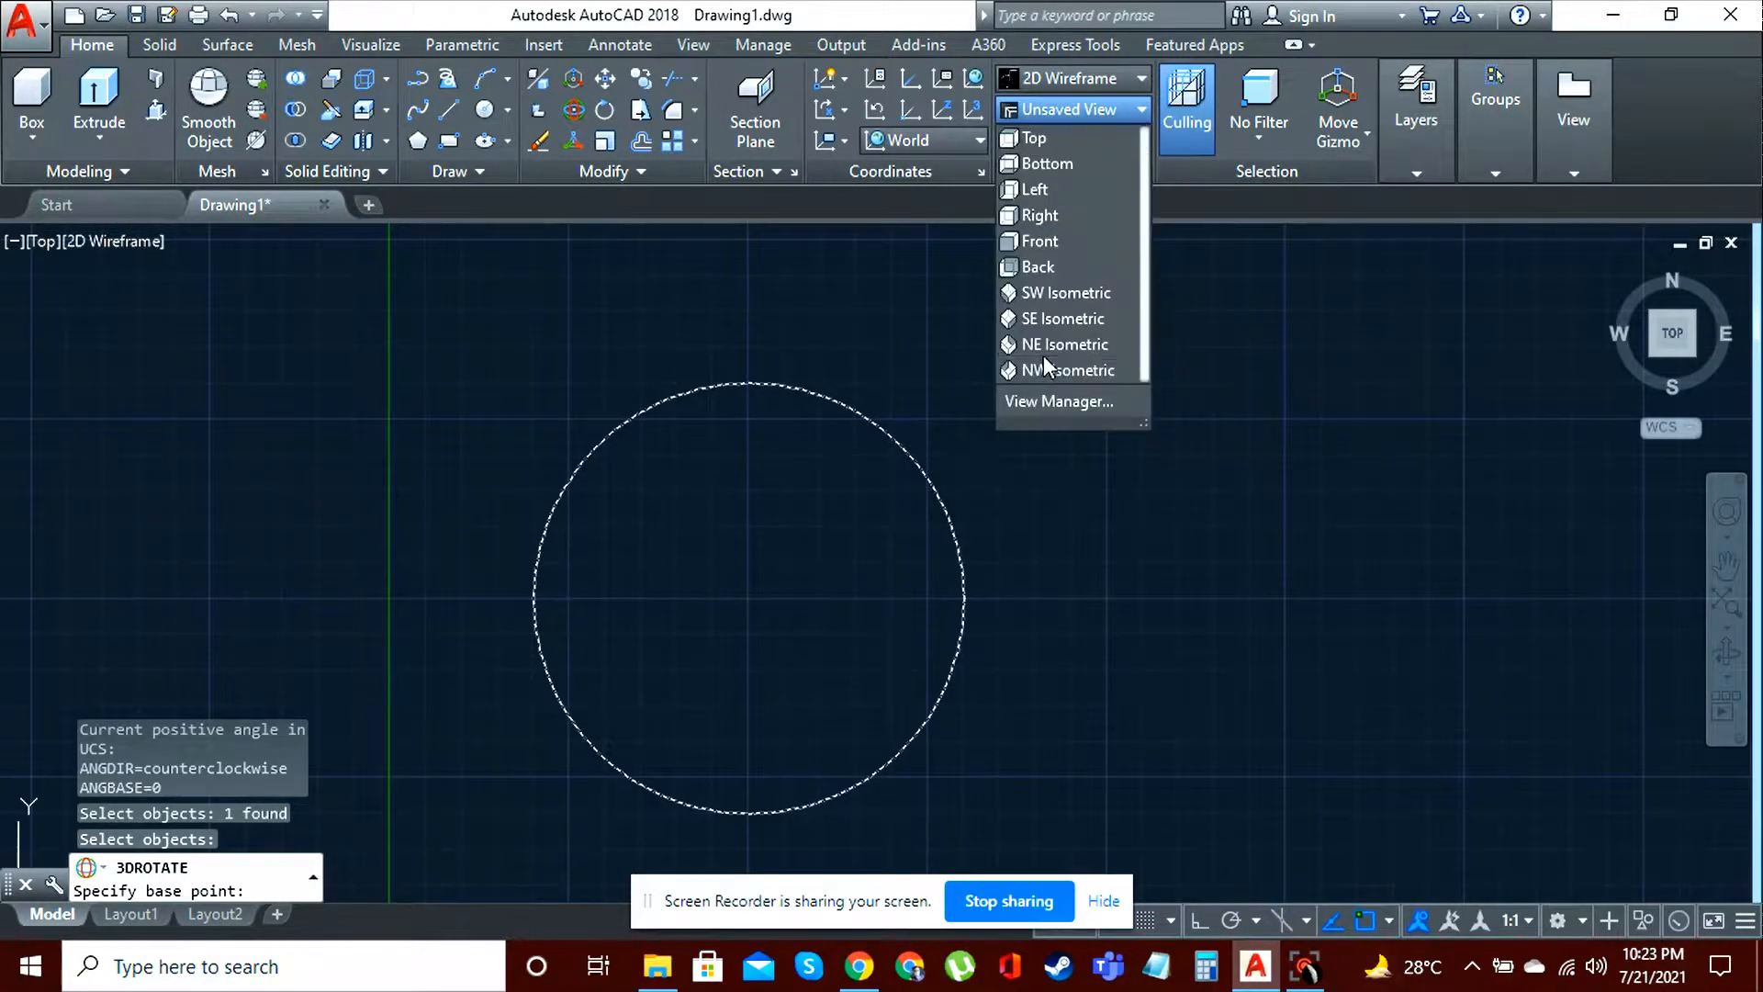
left_click(1043, 332)
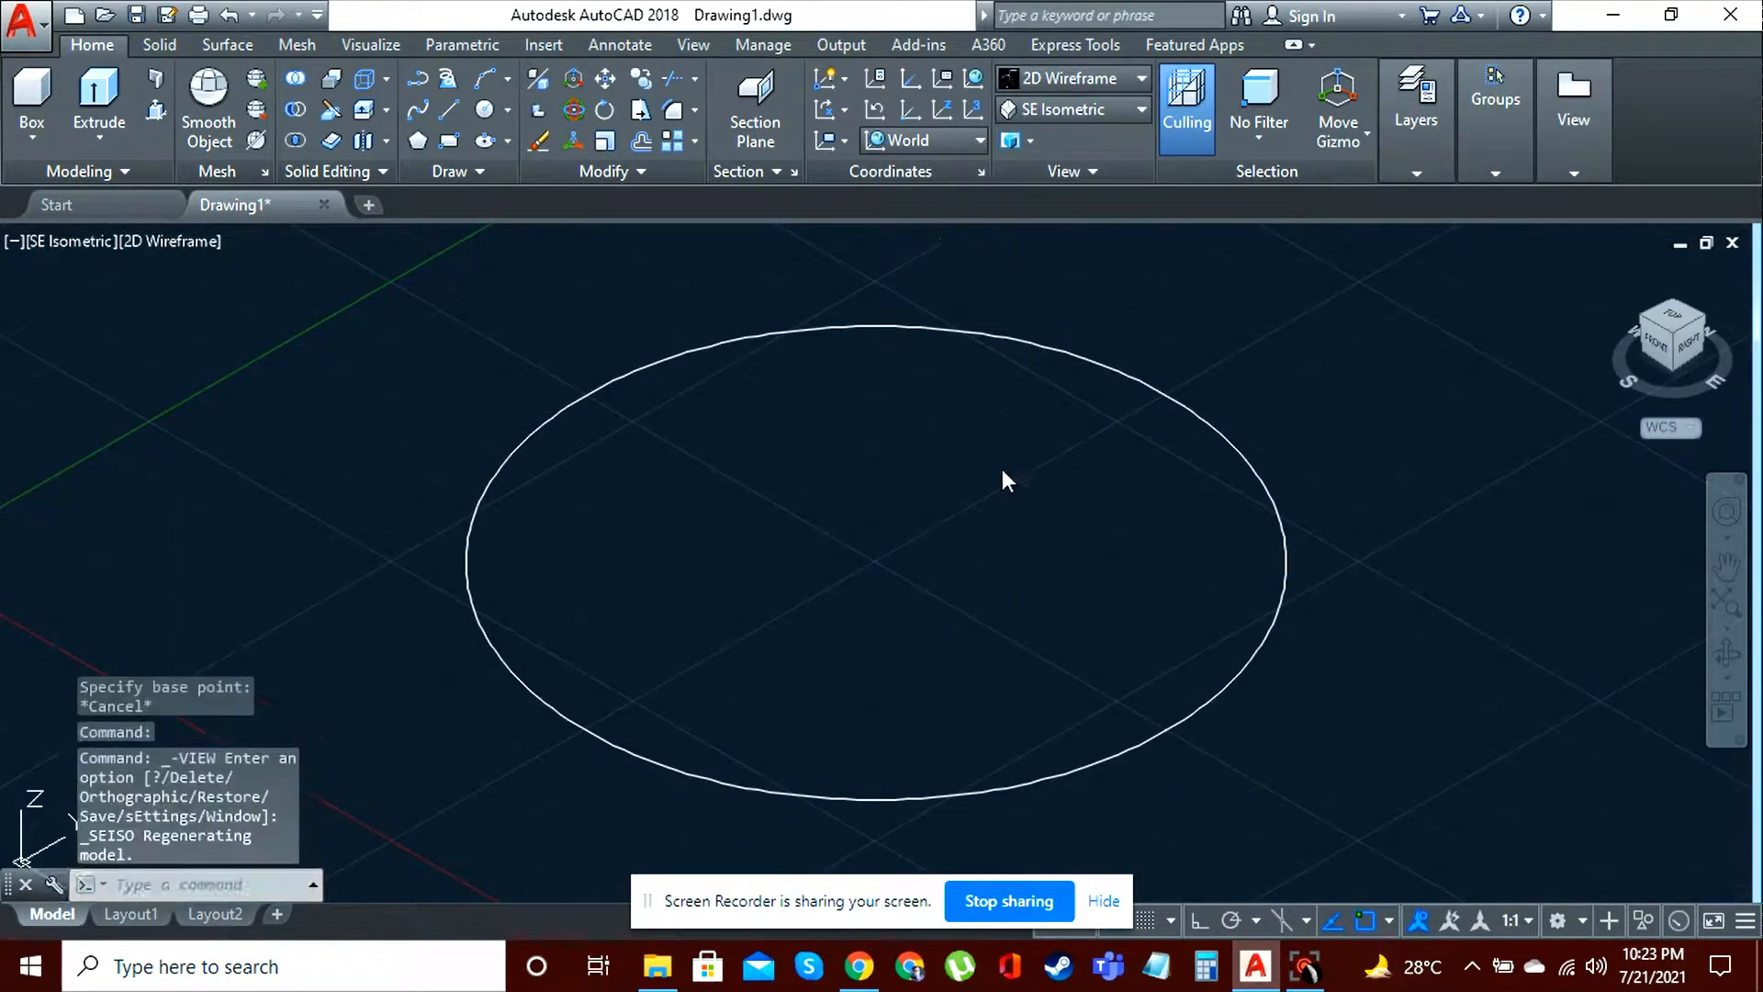
left_click(742, 341)
key("Return")
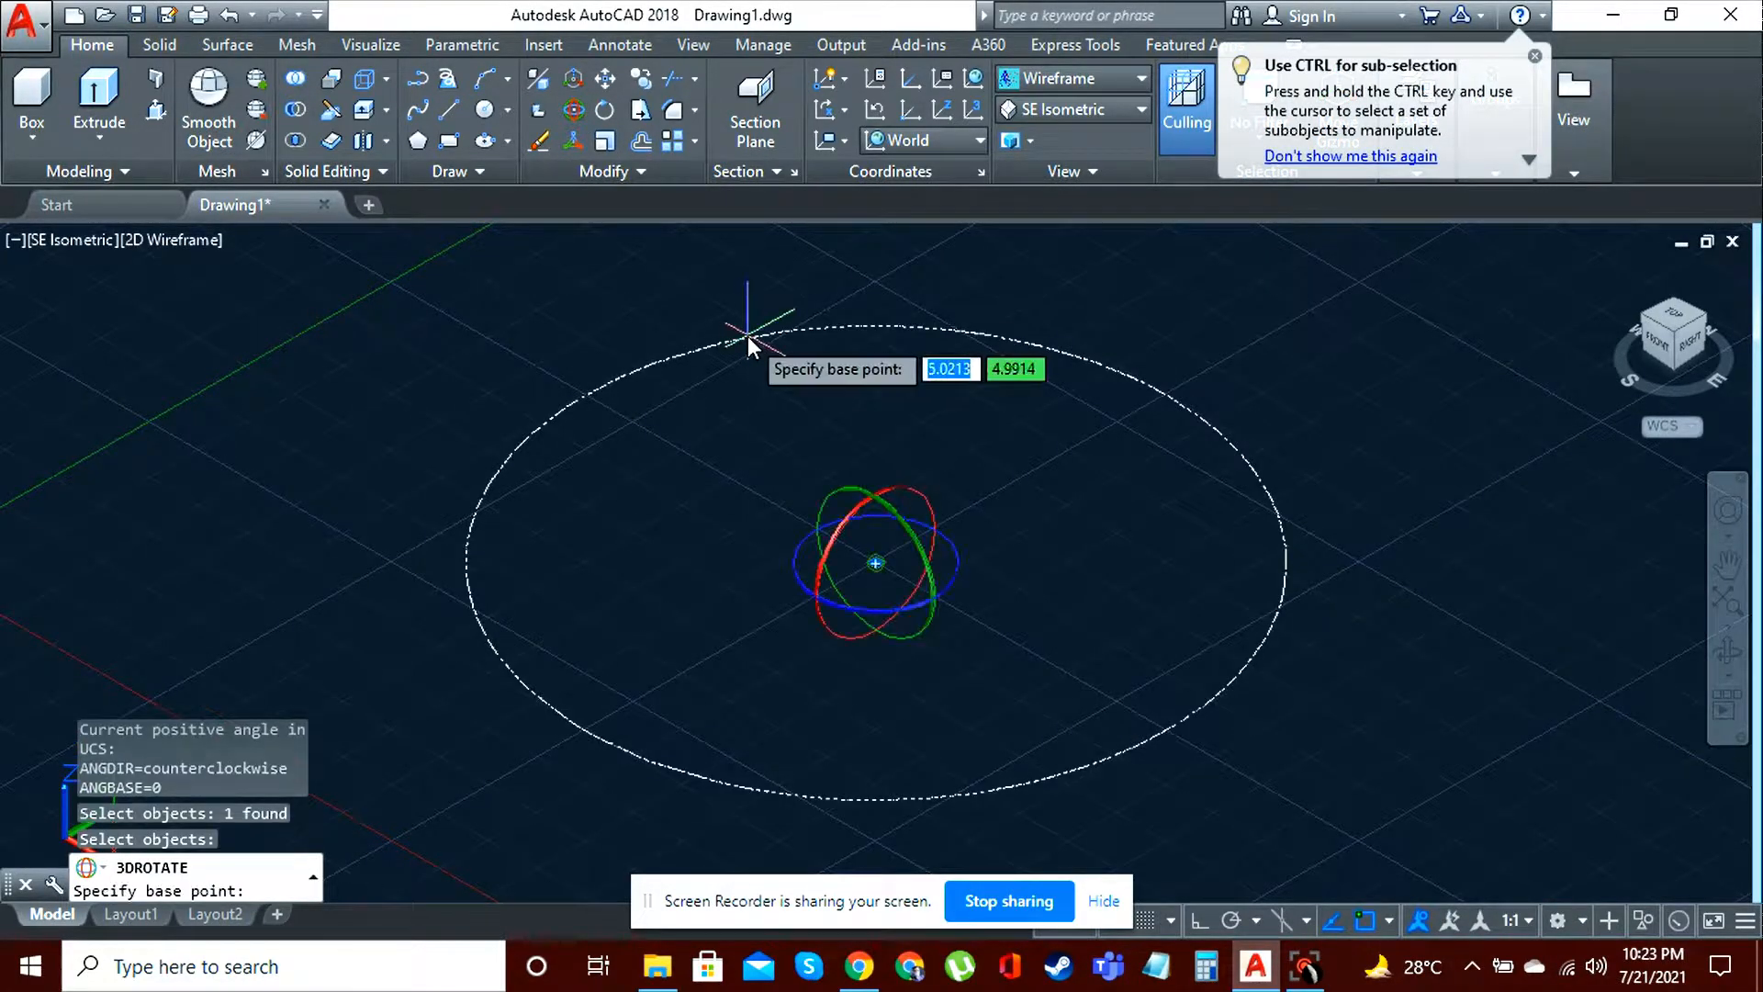
left_click(933, 615)
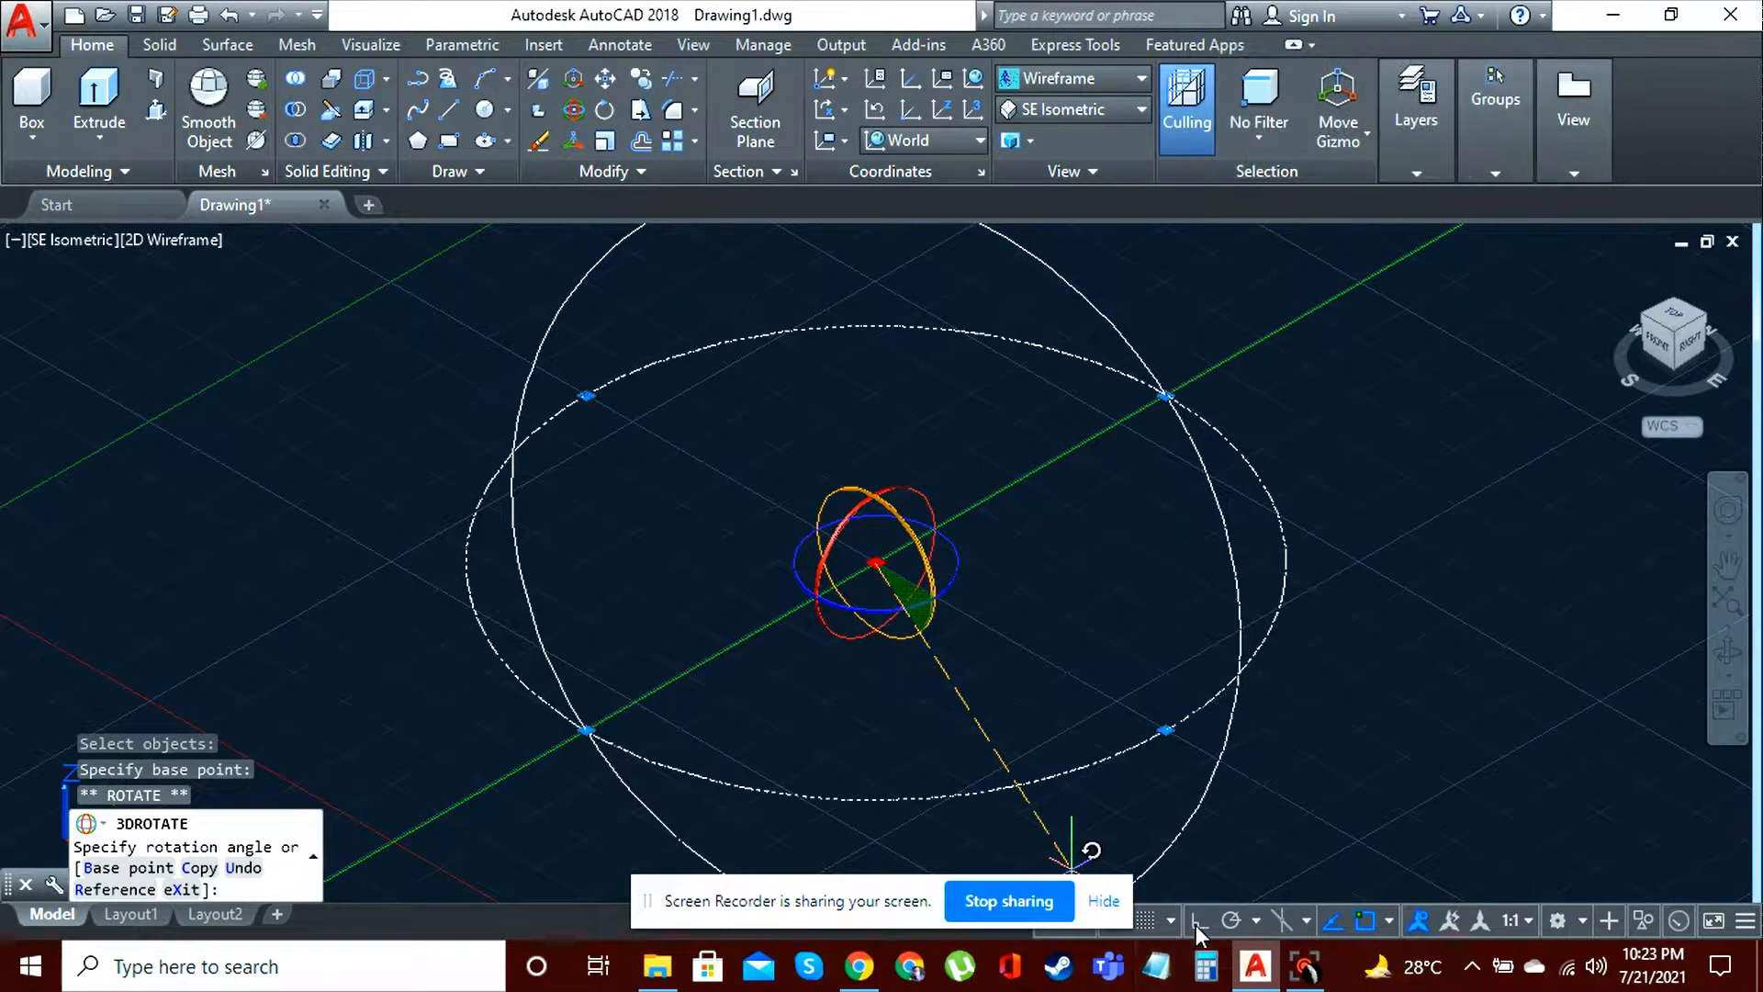
key("F8")
left_click(933, 477)
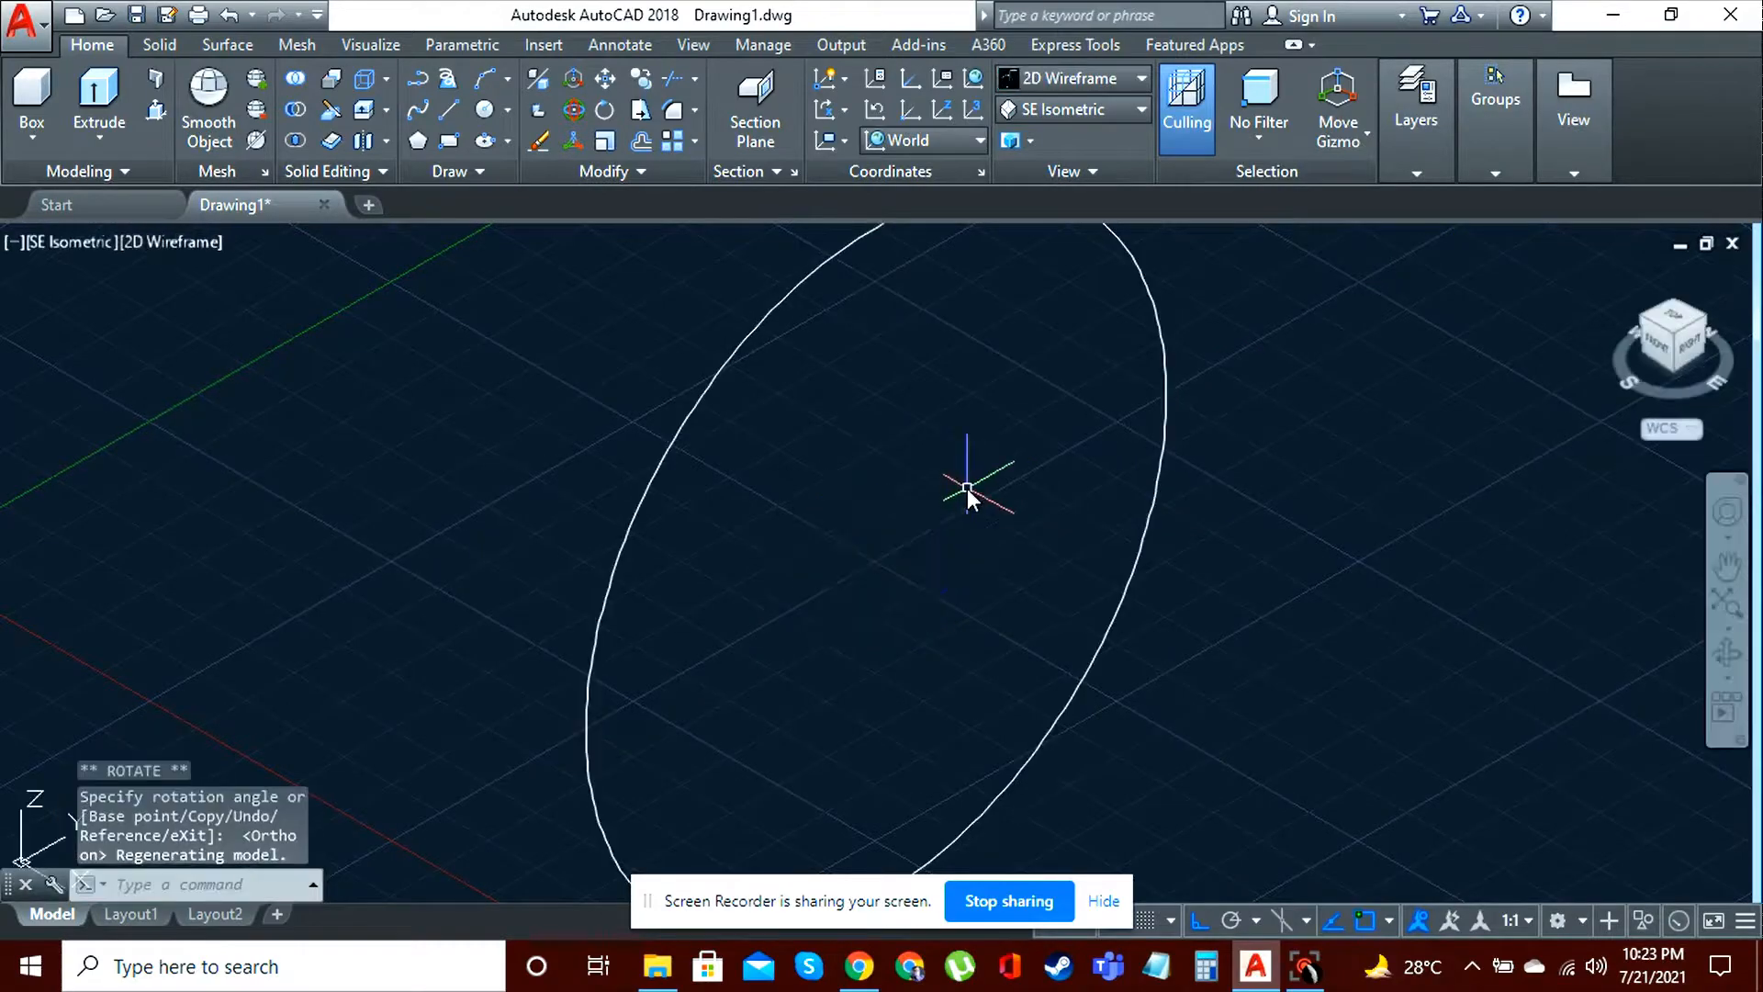
Step: Draw a Start, End, Angle arc beside the upright circle, ending 4 units along the Y direction, with a 145° included angle
left_click(1726, 566)
mouse_move(1231, 617)
left_mouse_down()
mouse_move(1087, 525)
mouse_move(1039, 525)
mouse_move(1038, 554)
mouse_move(996, 522)
mouse_move(1034, 597)
left_mouse_up()
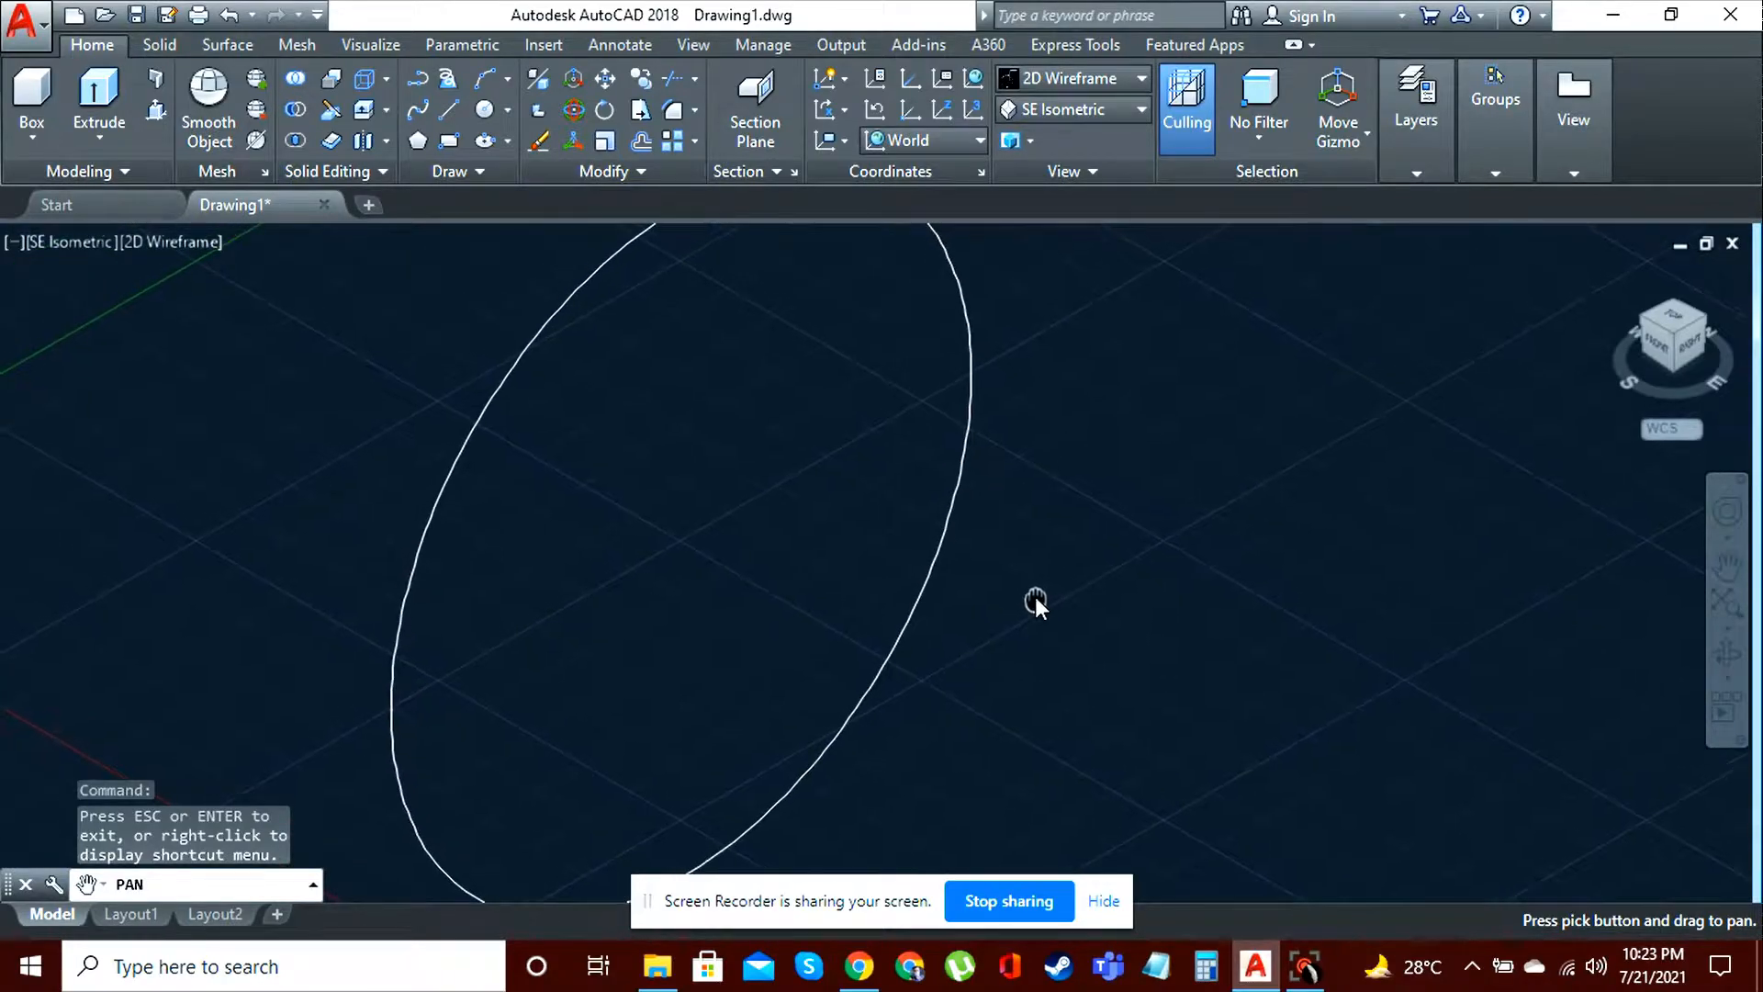
key("Escape")
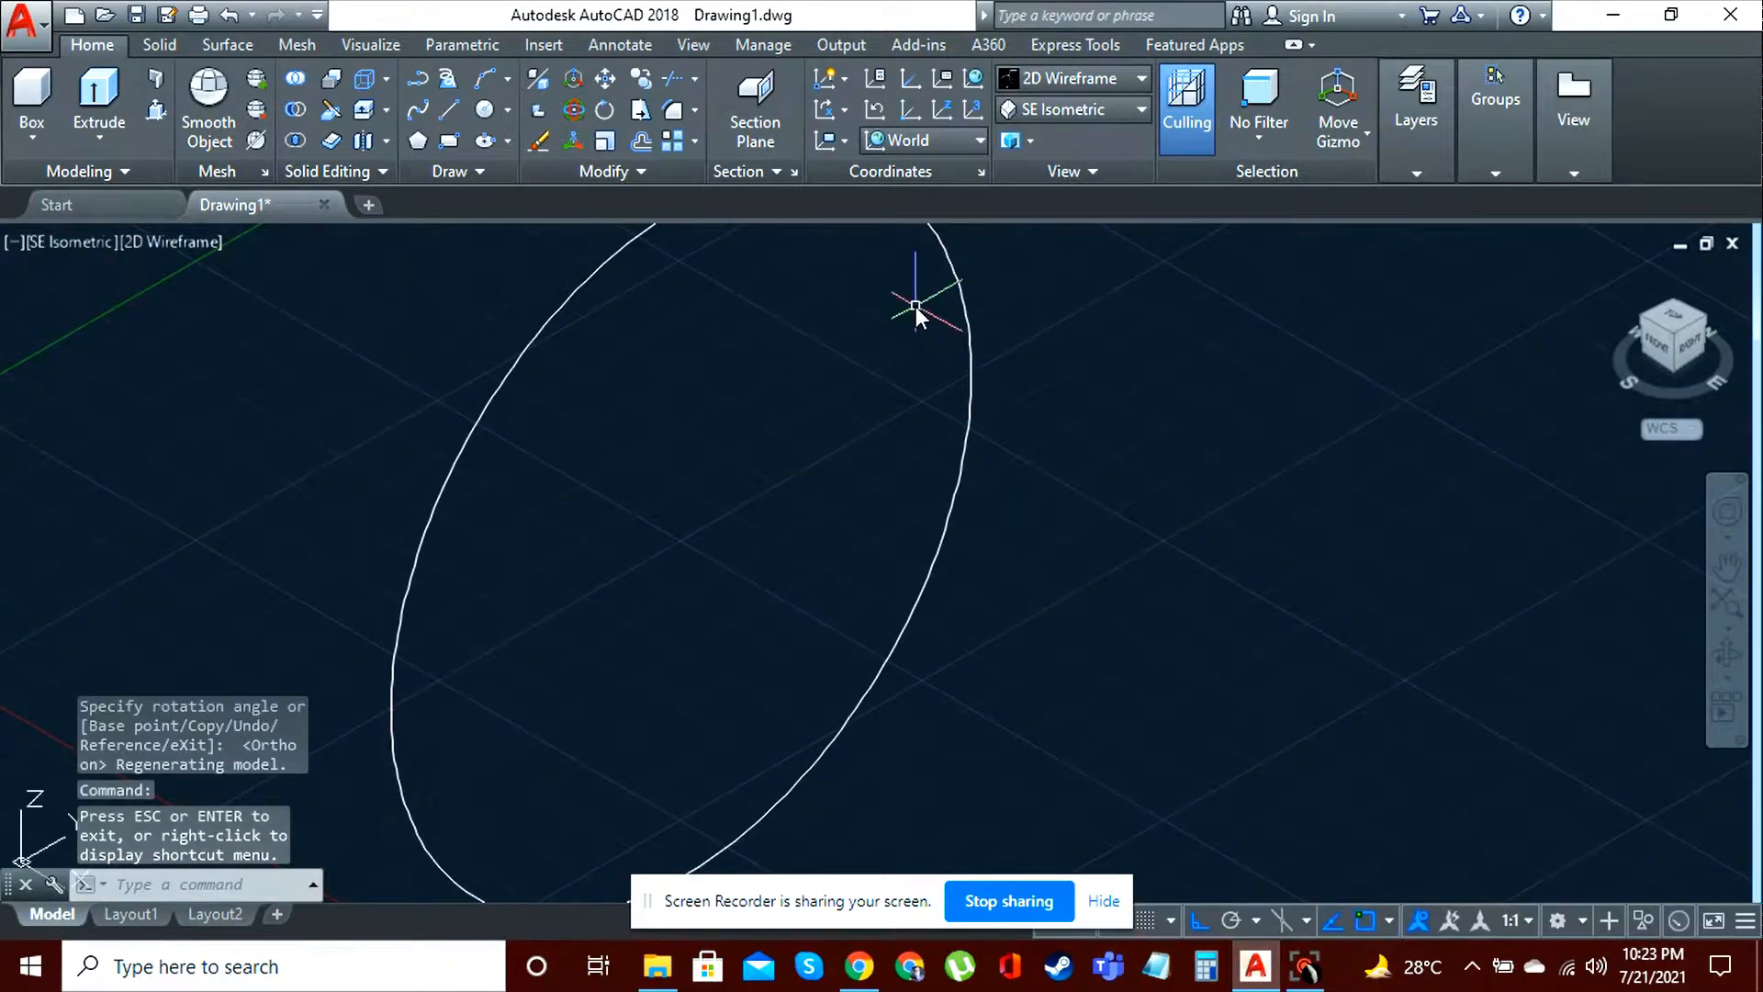
left_click(505, 84)
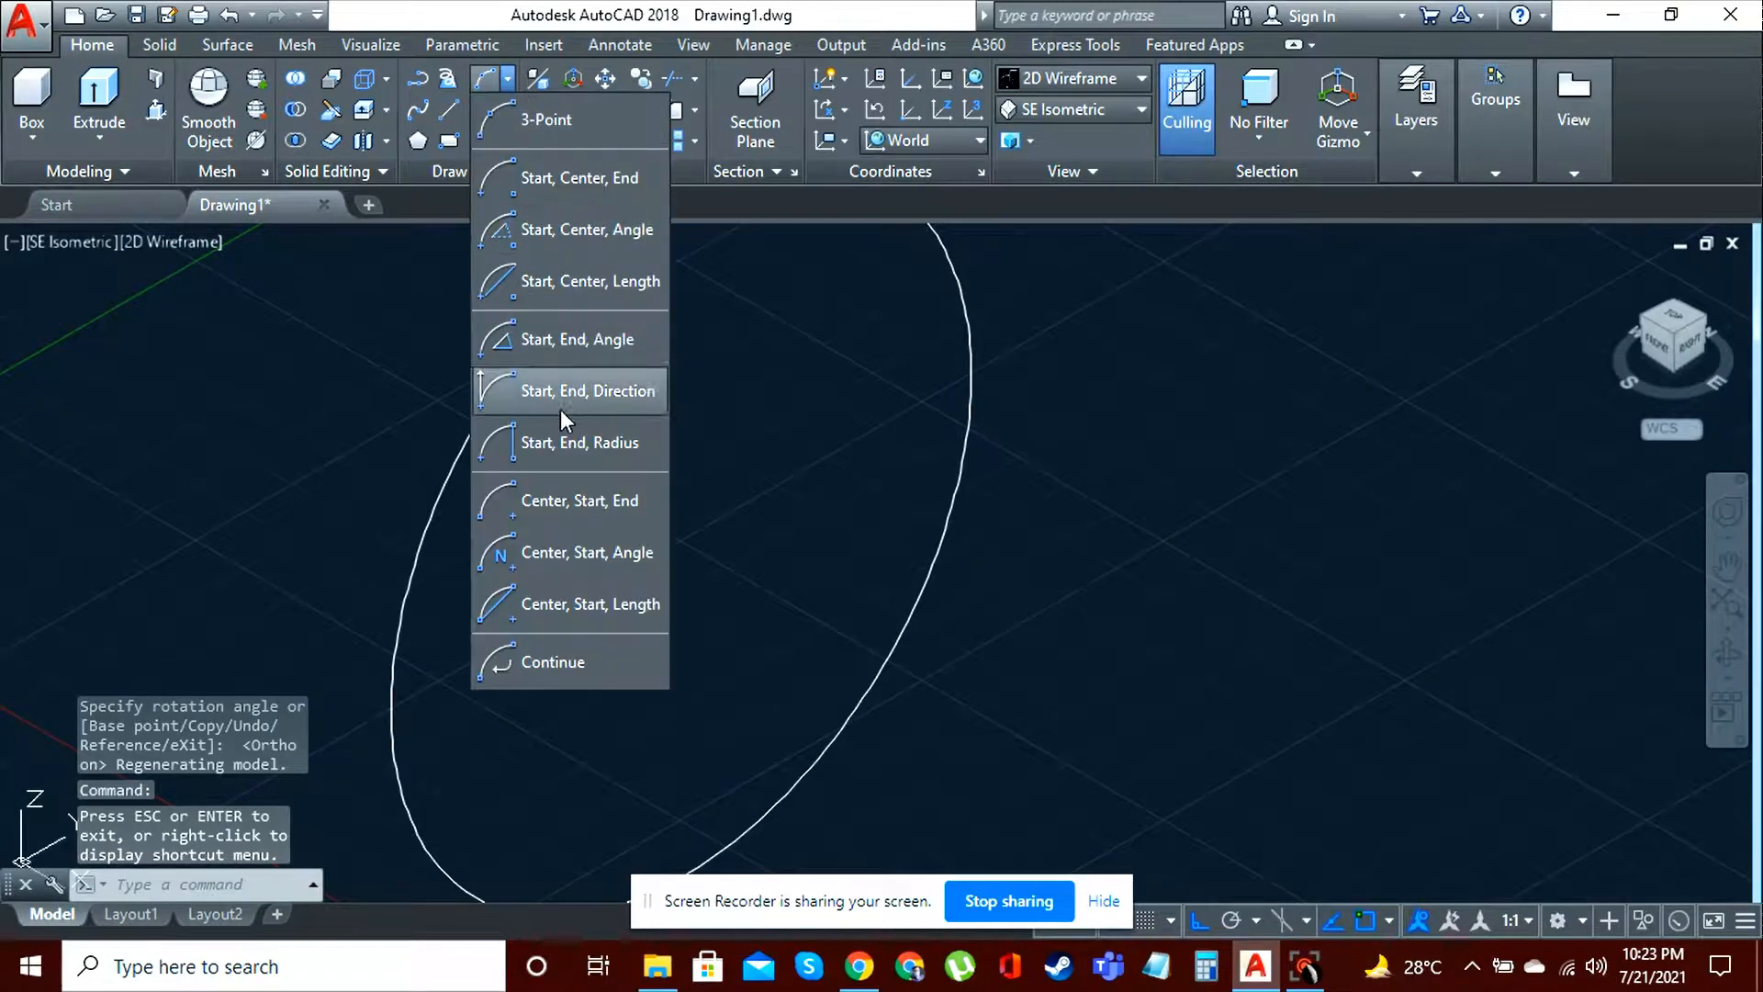
left_click(555, 339)
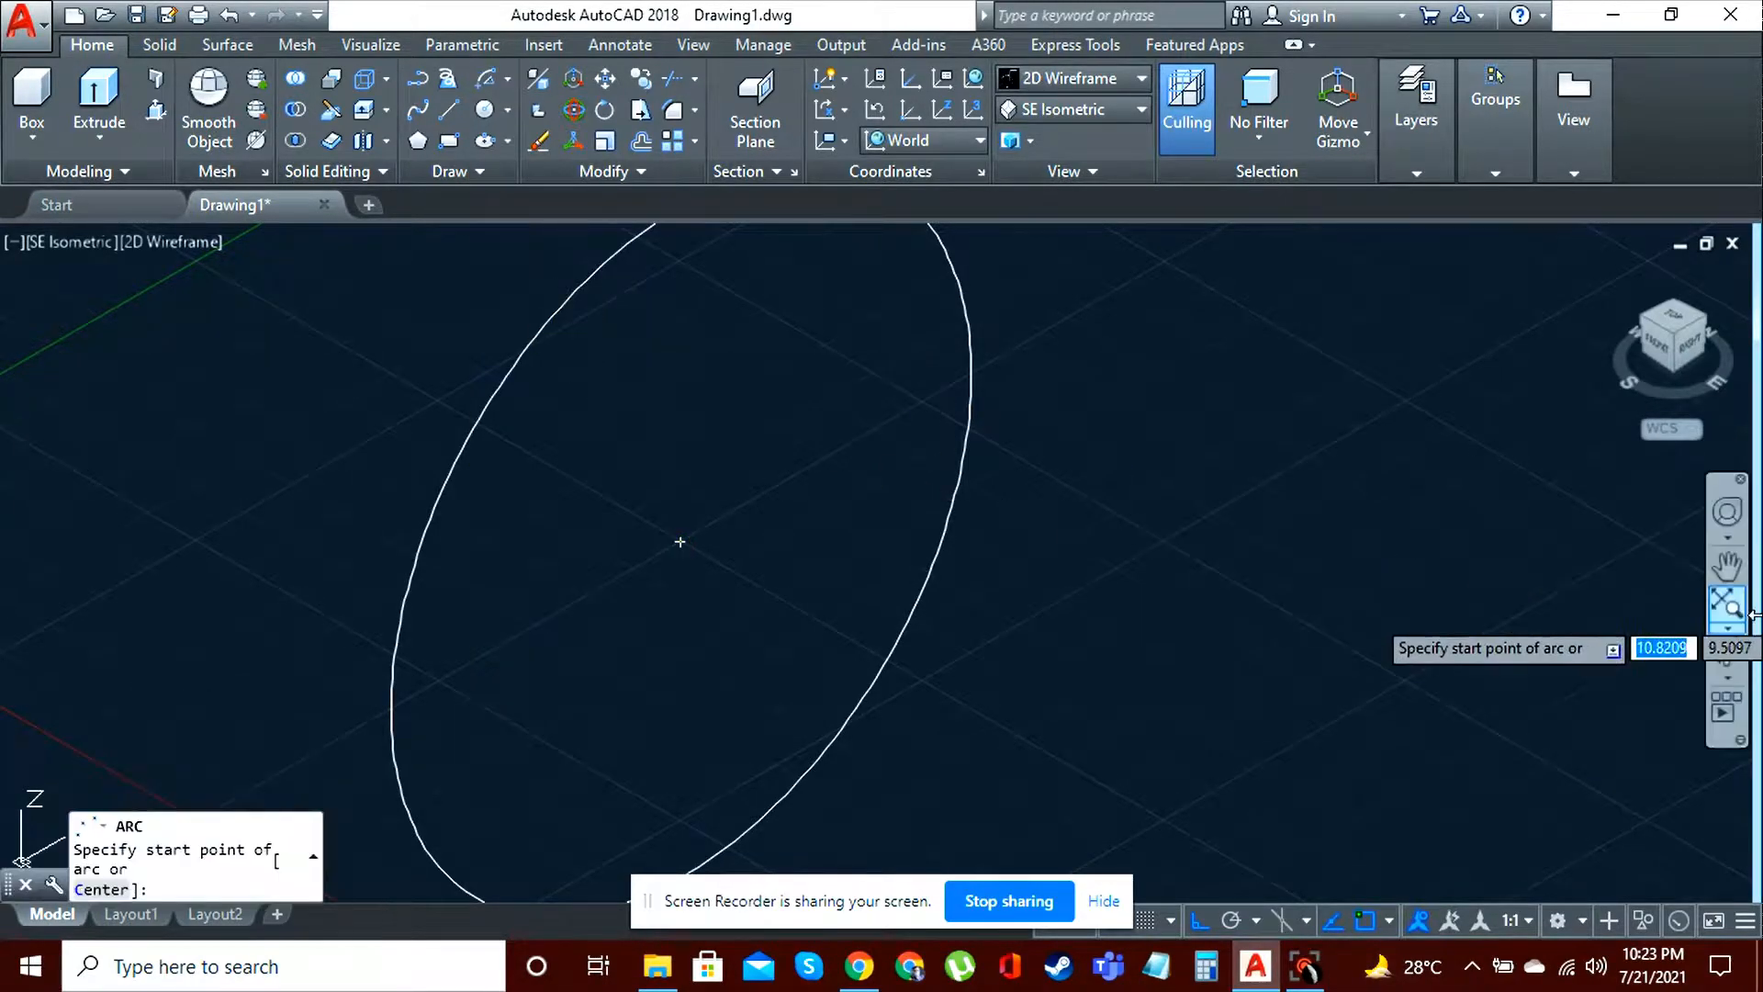
left_click(1722, 562)
left_click_drag(1616, 634, 1106, 460)
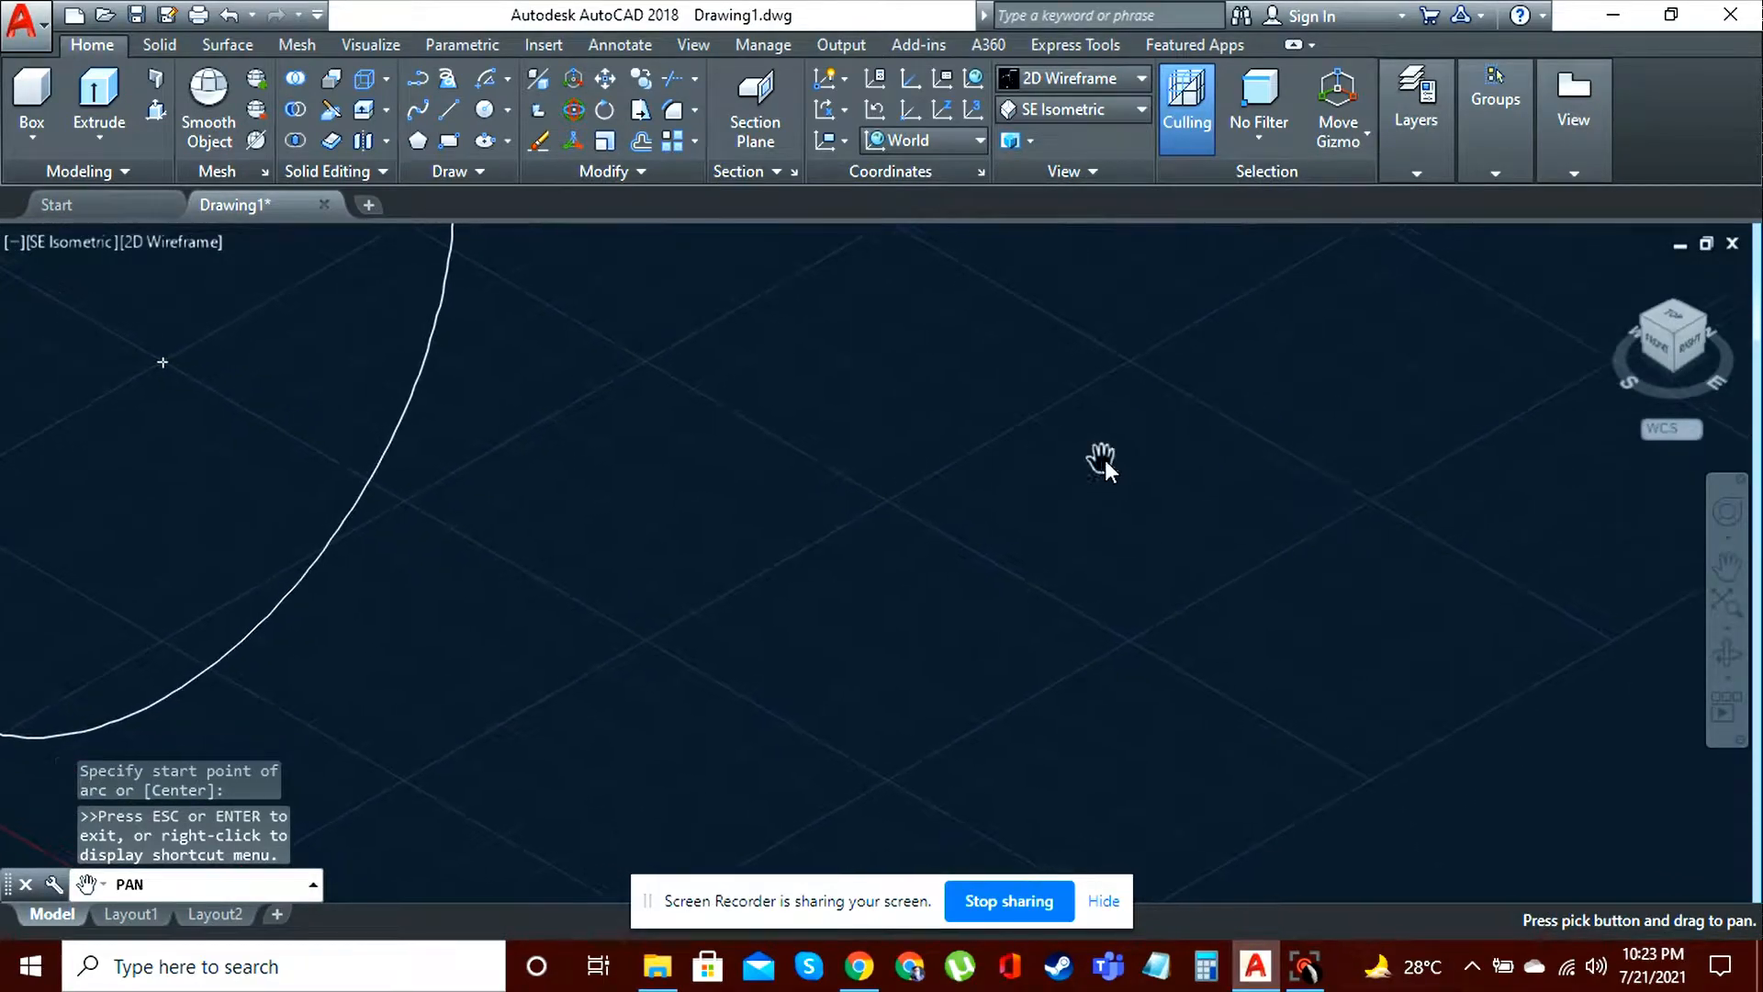
key("Escape")
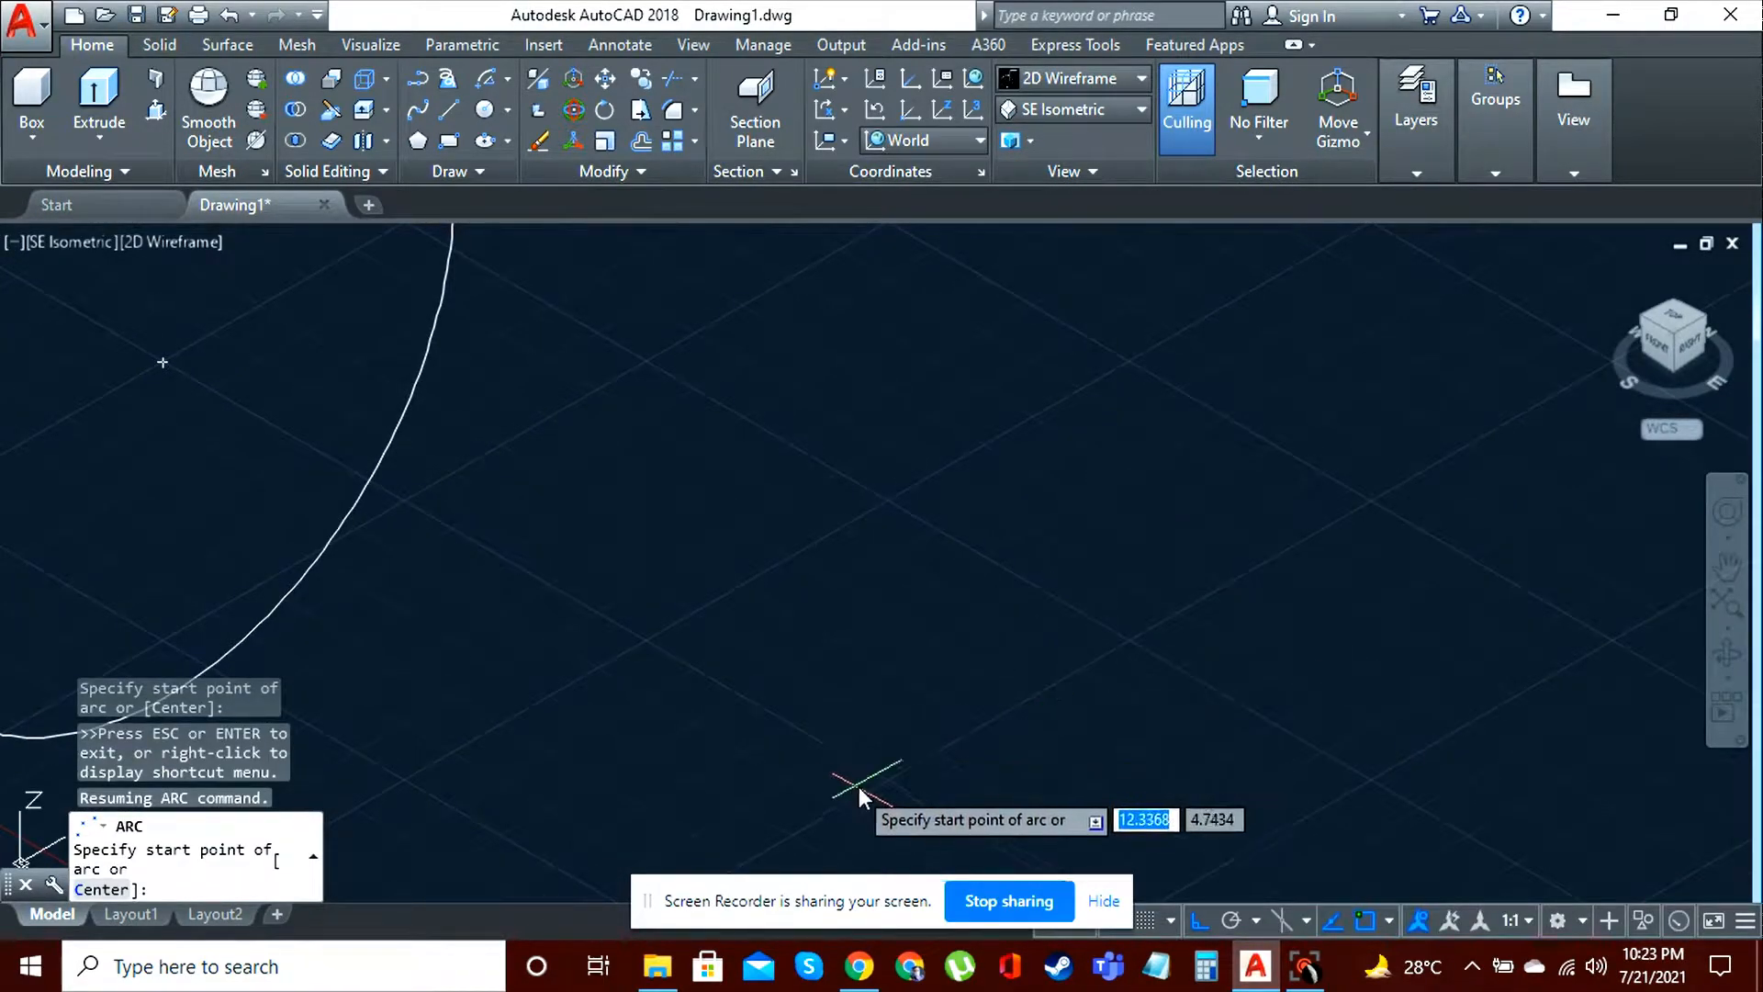
double_click(890, 780)
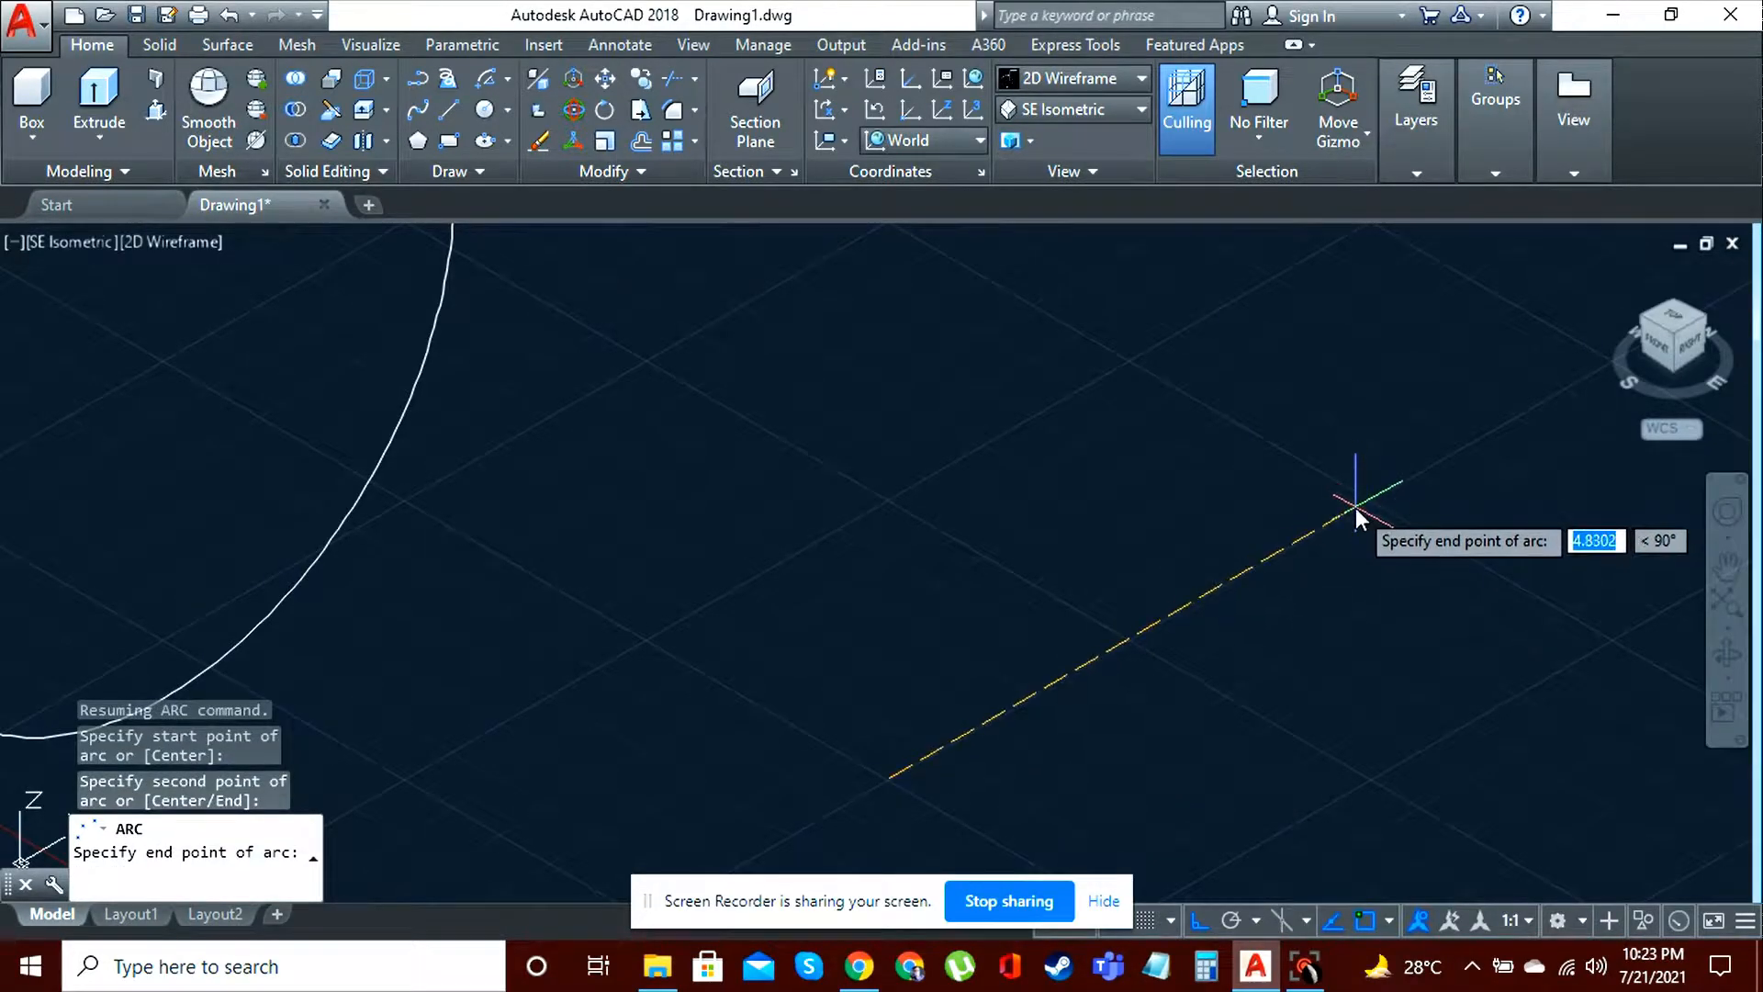
key("Return")
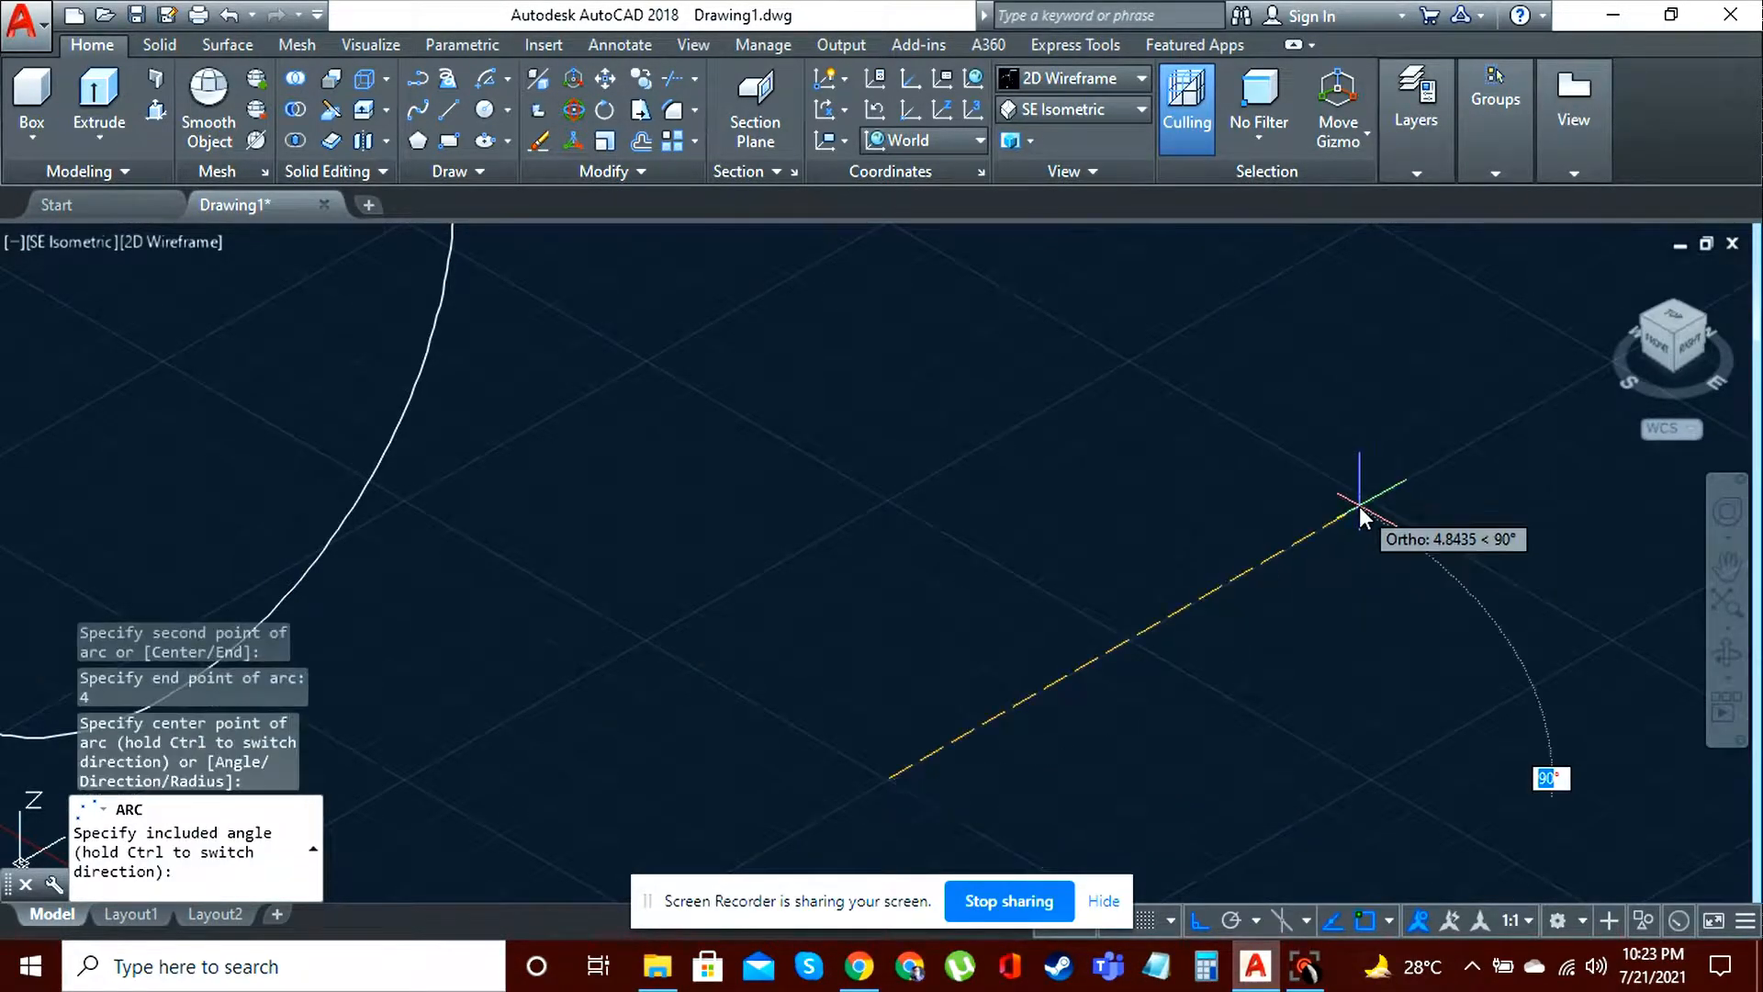
left_click(1200, 920)
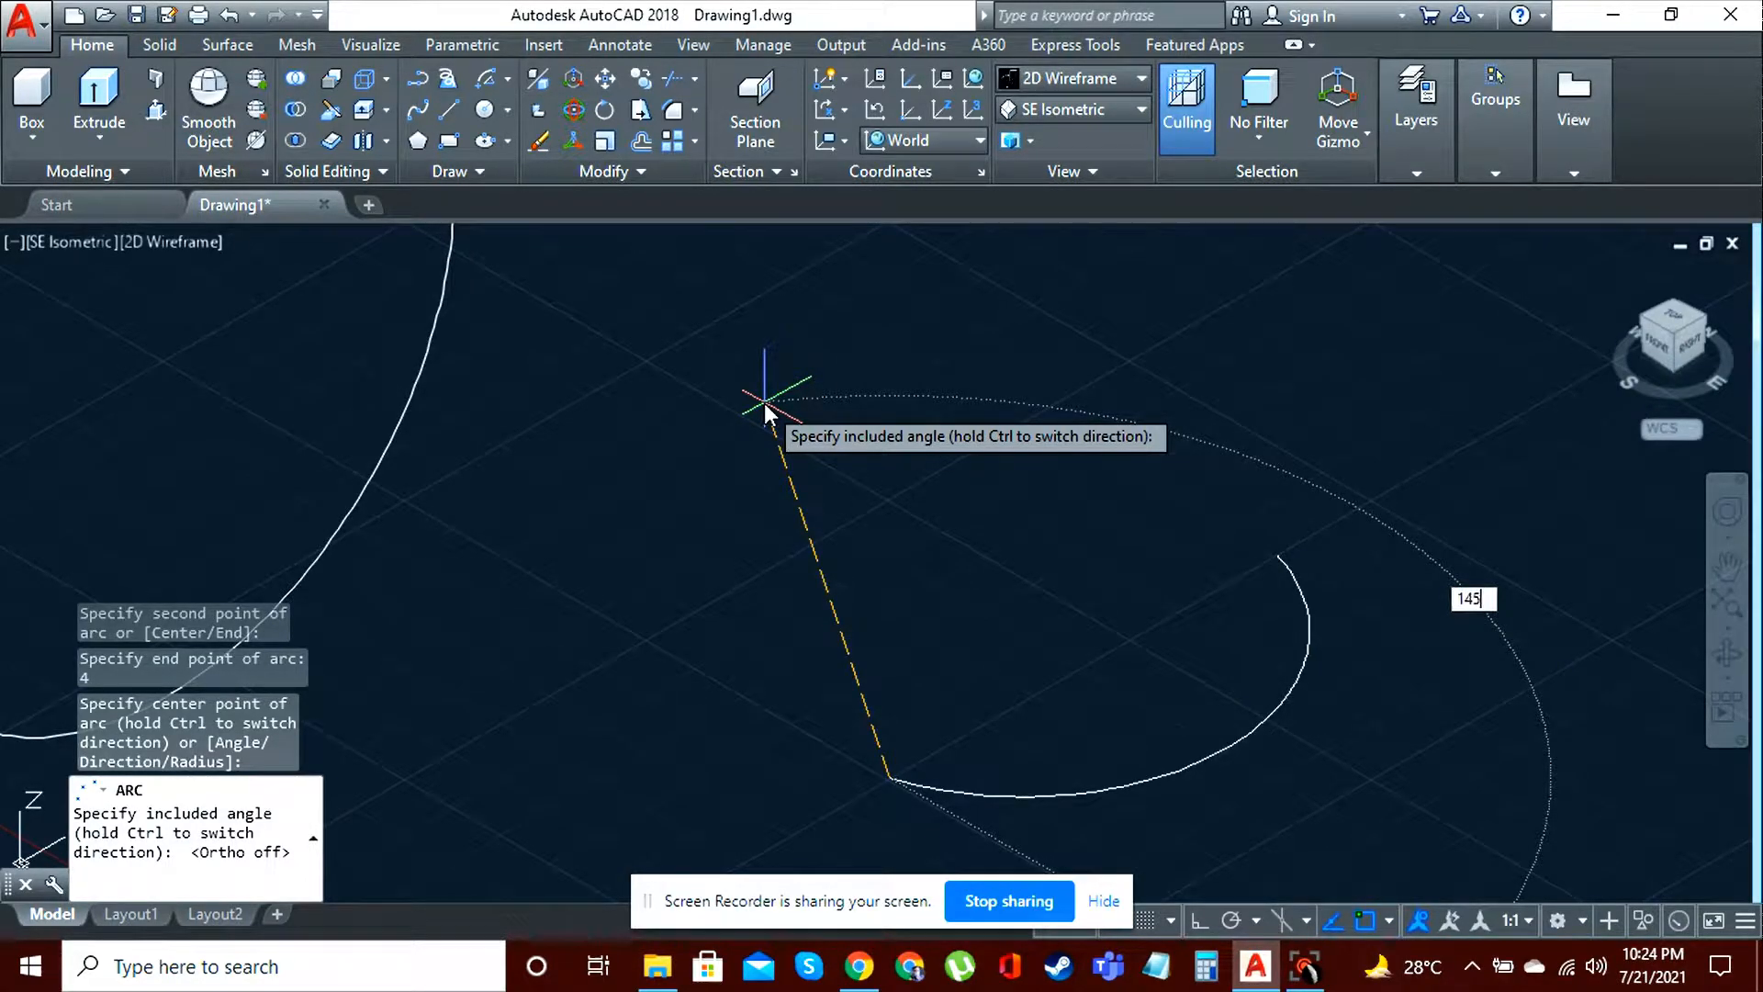
key("Return")
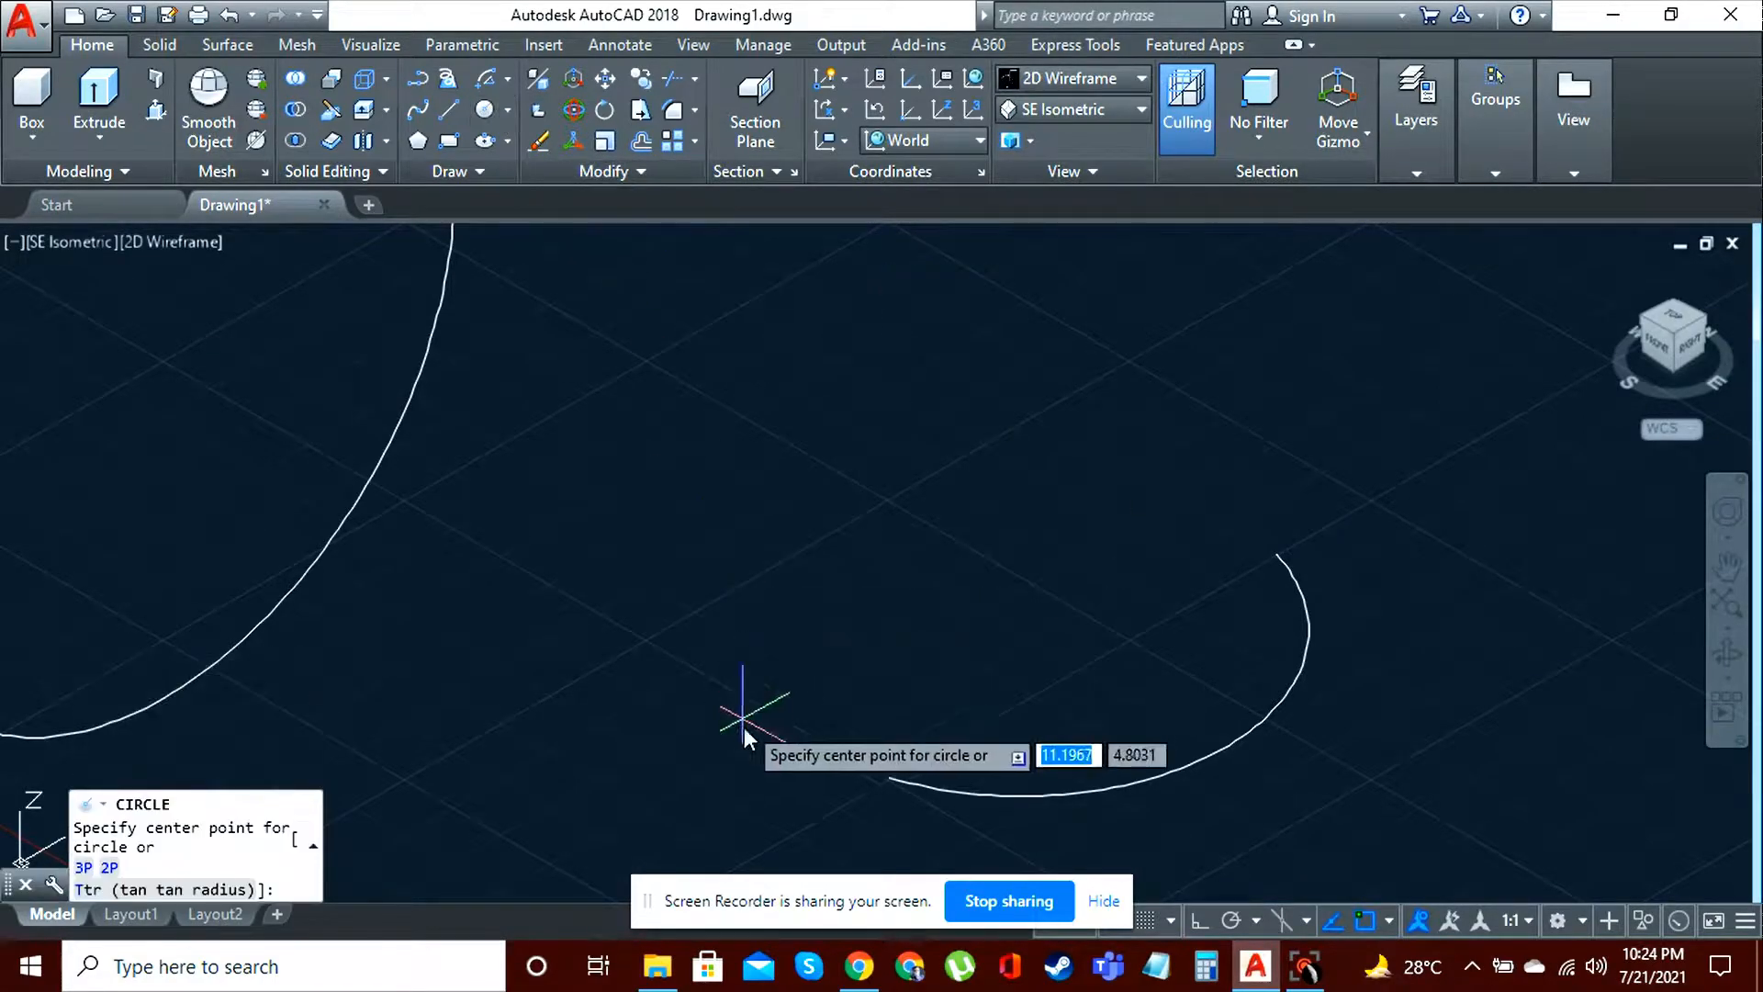
Step: Draw a circle with a radius of 0.5 centered on the arc's start point
left_click(888, 779)
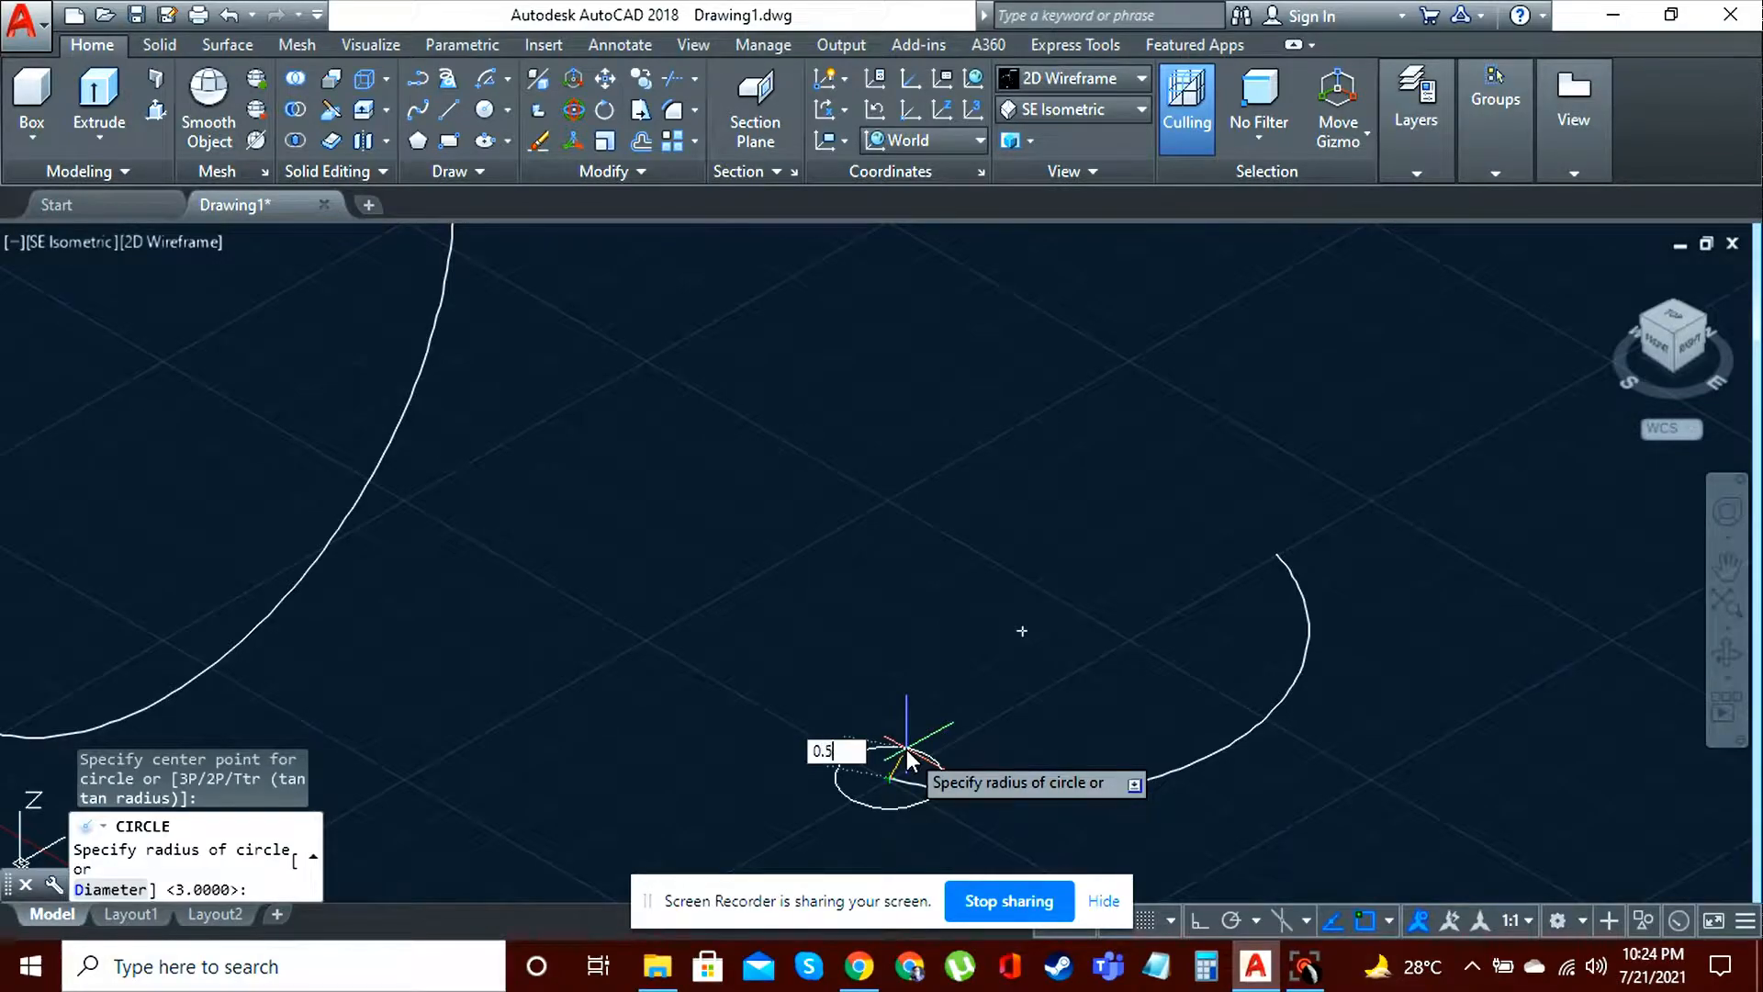
key("Return")
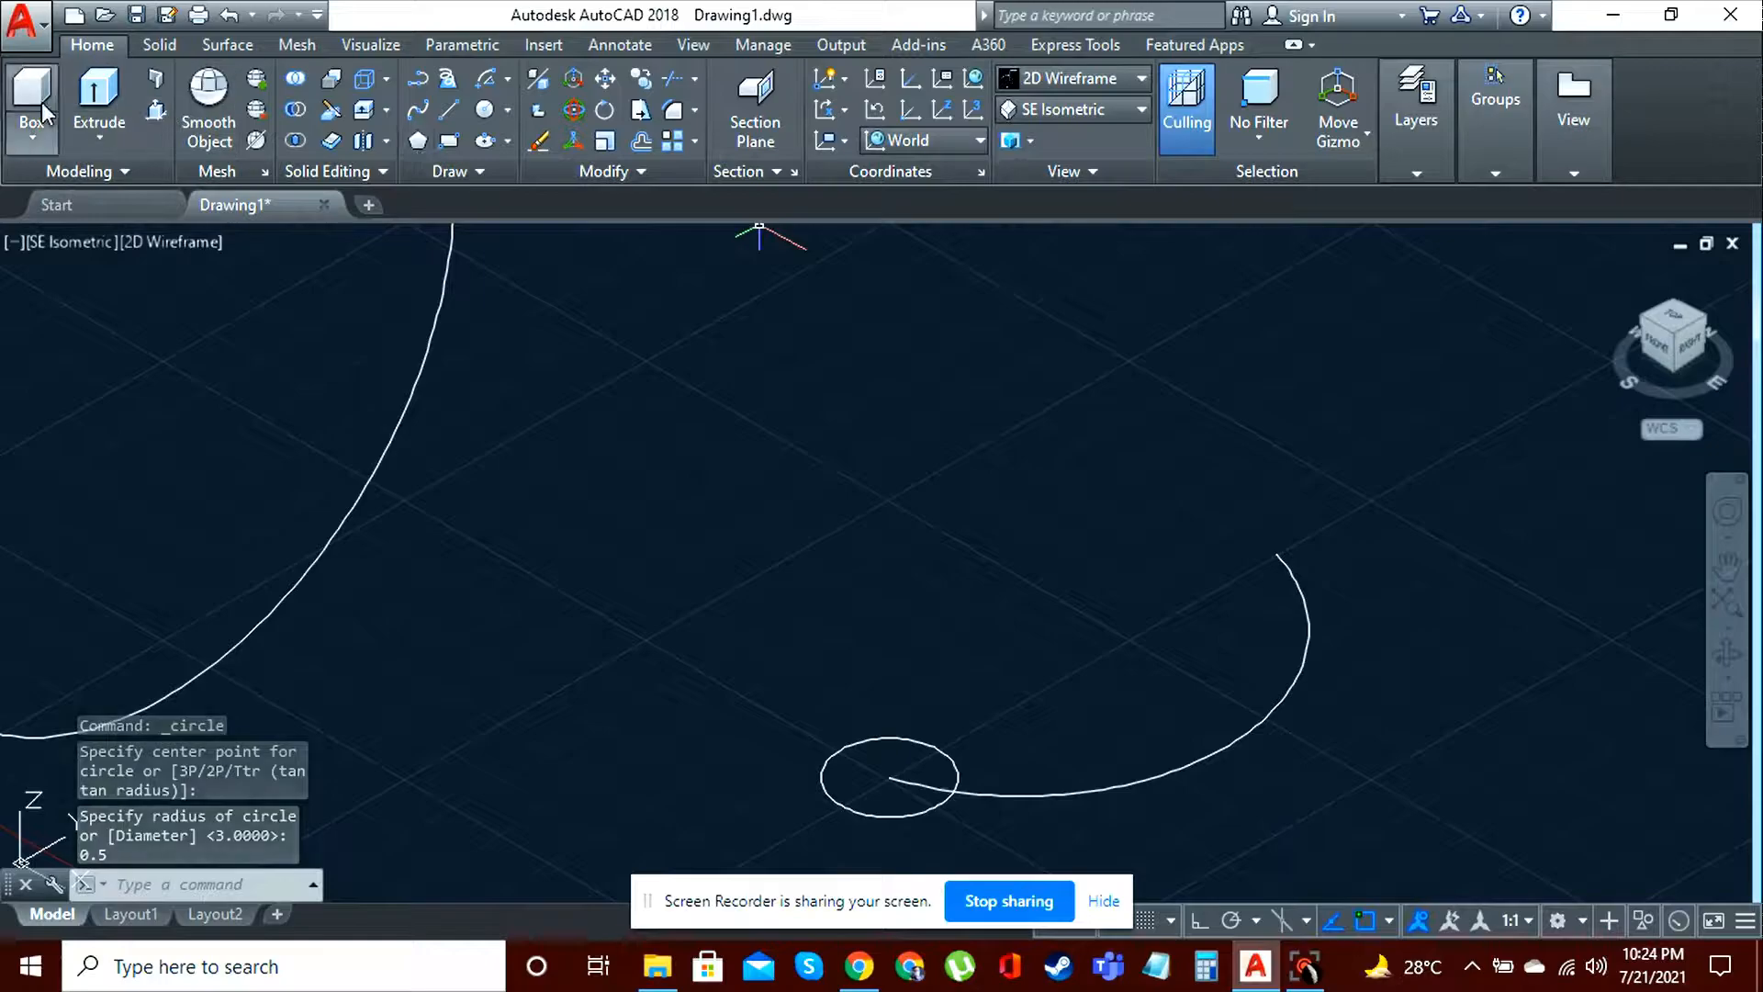
Step: Copy the large upright circle from its center along the positive Y direction, with ortho on
scroll(716, 482, "down", 2)
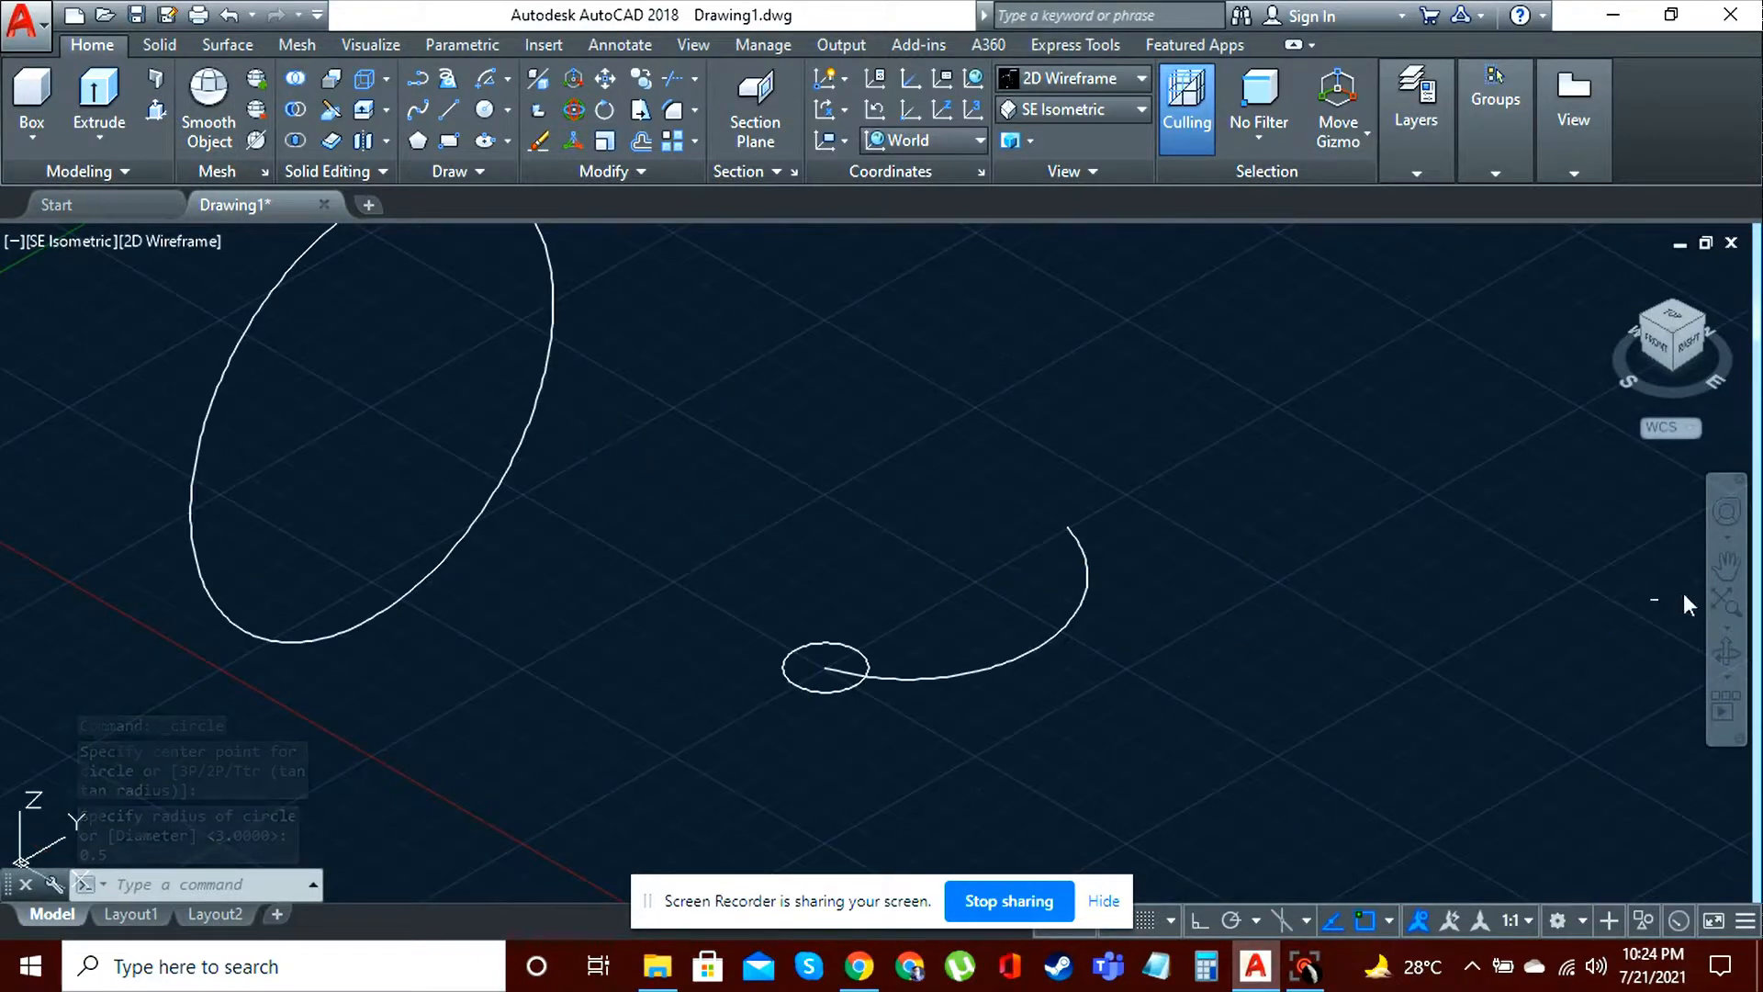
left_click(1726, 567)
left_click_drag(1180, 425, 1326, 507)
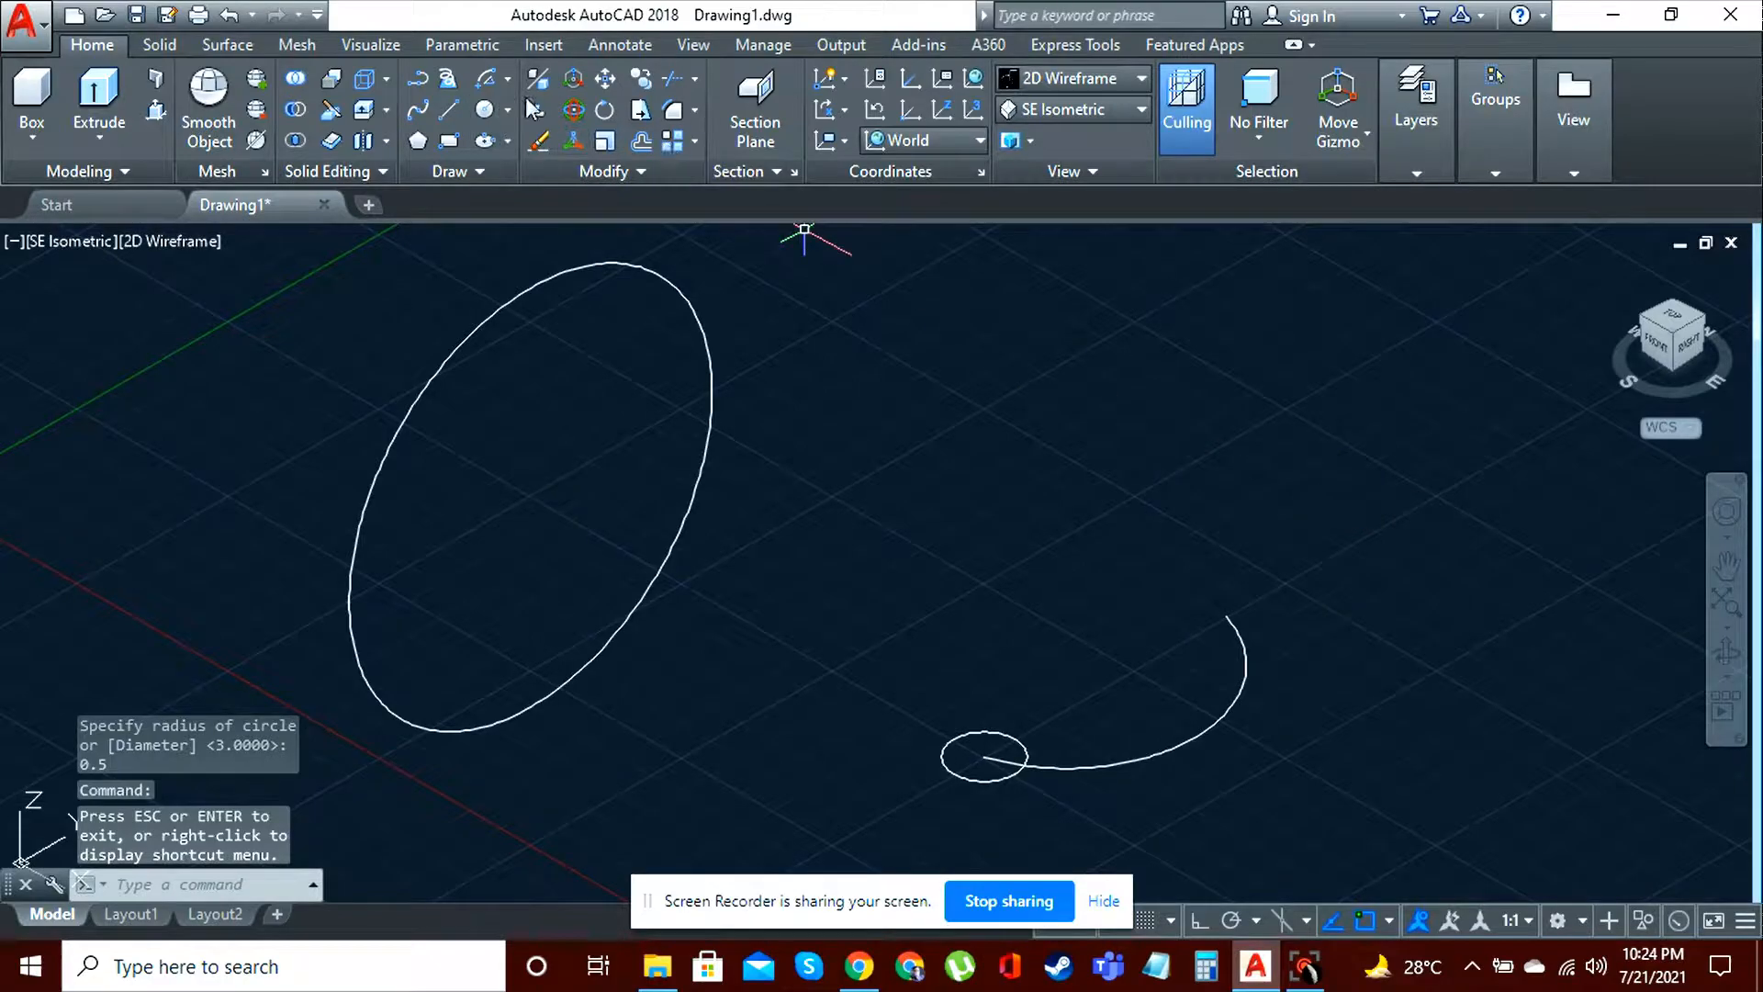
left_click(643, 79)
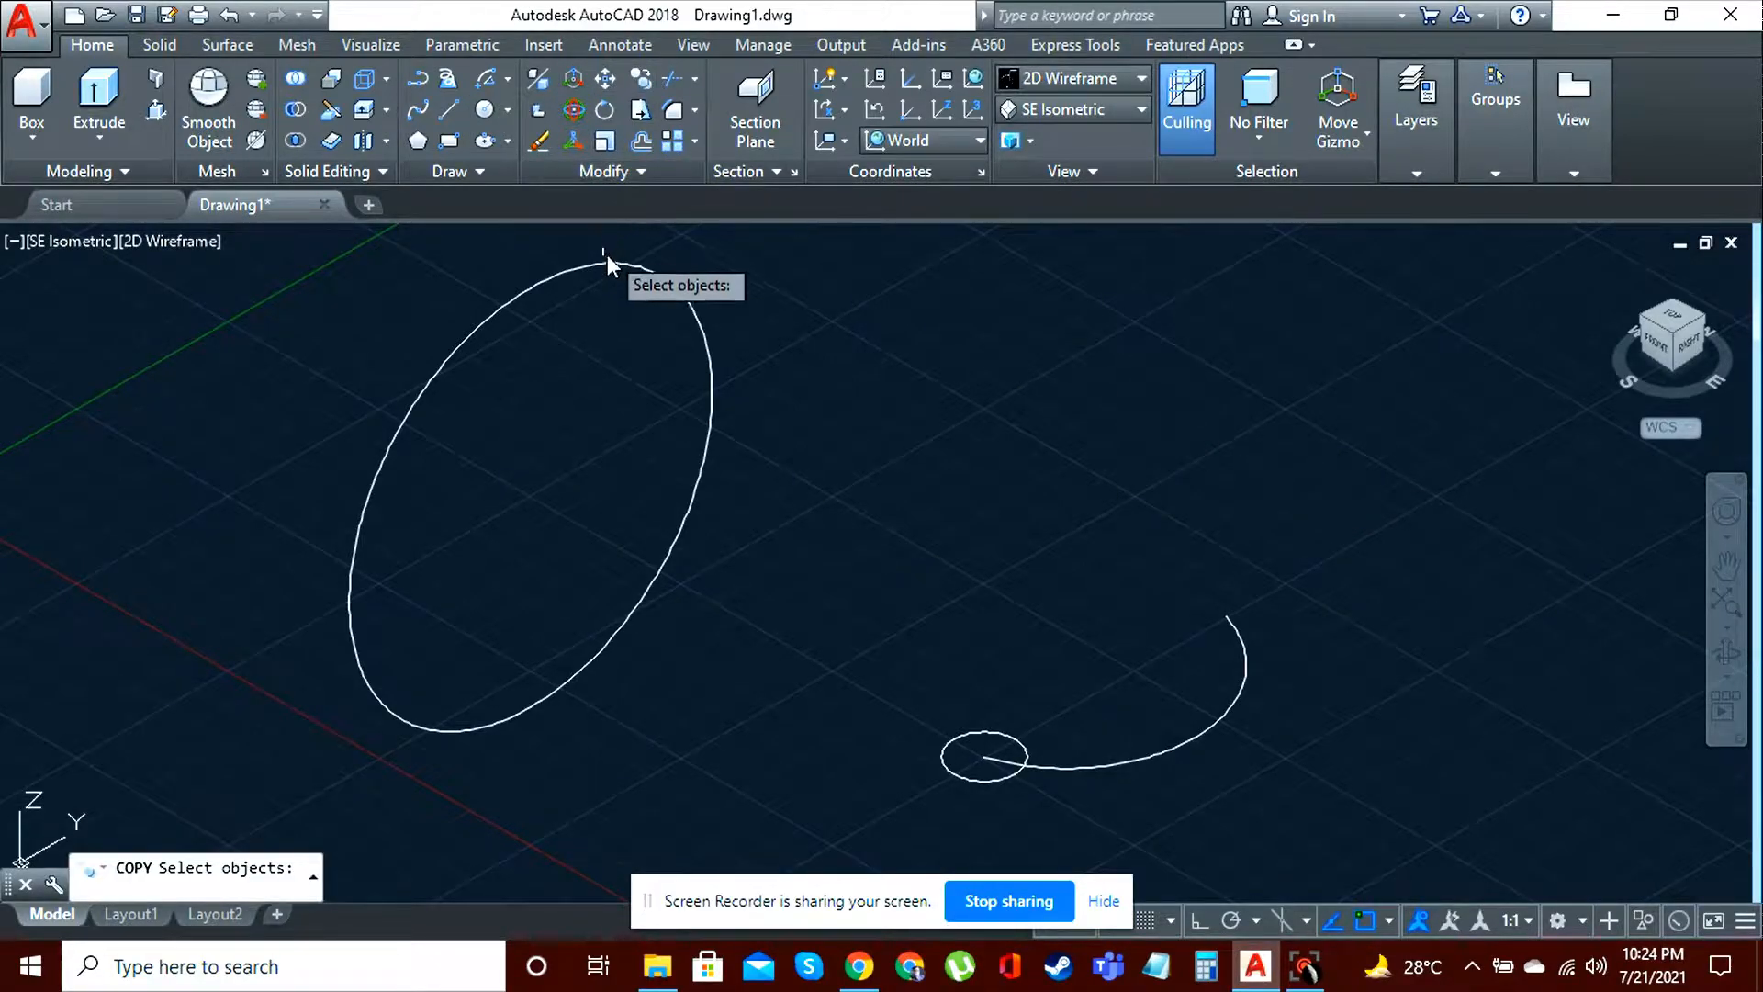
left_click(607, 261)
key("Return")
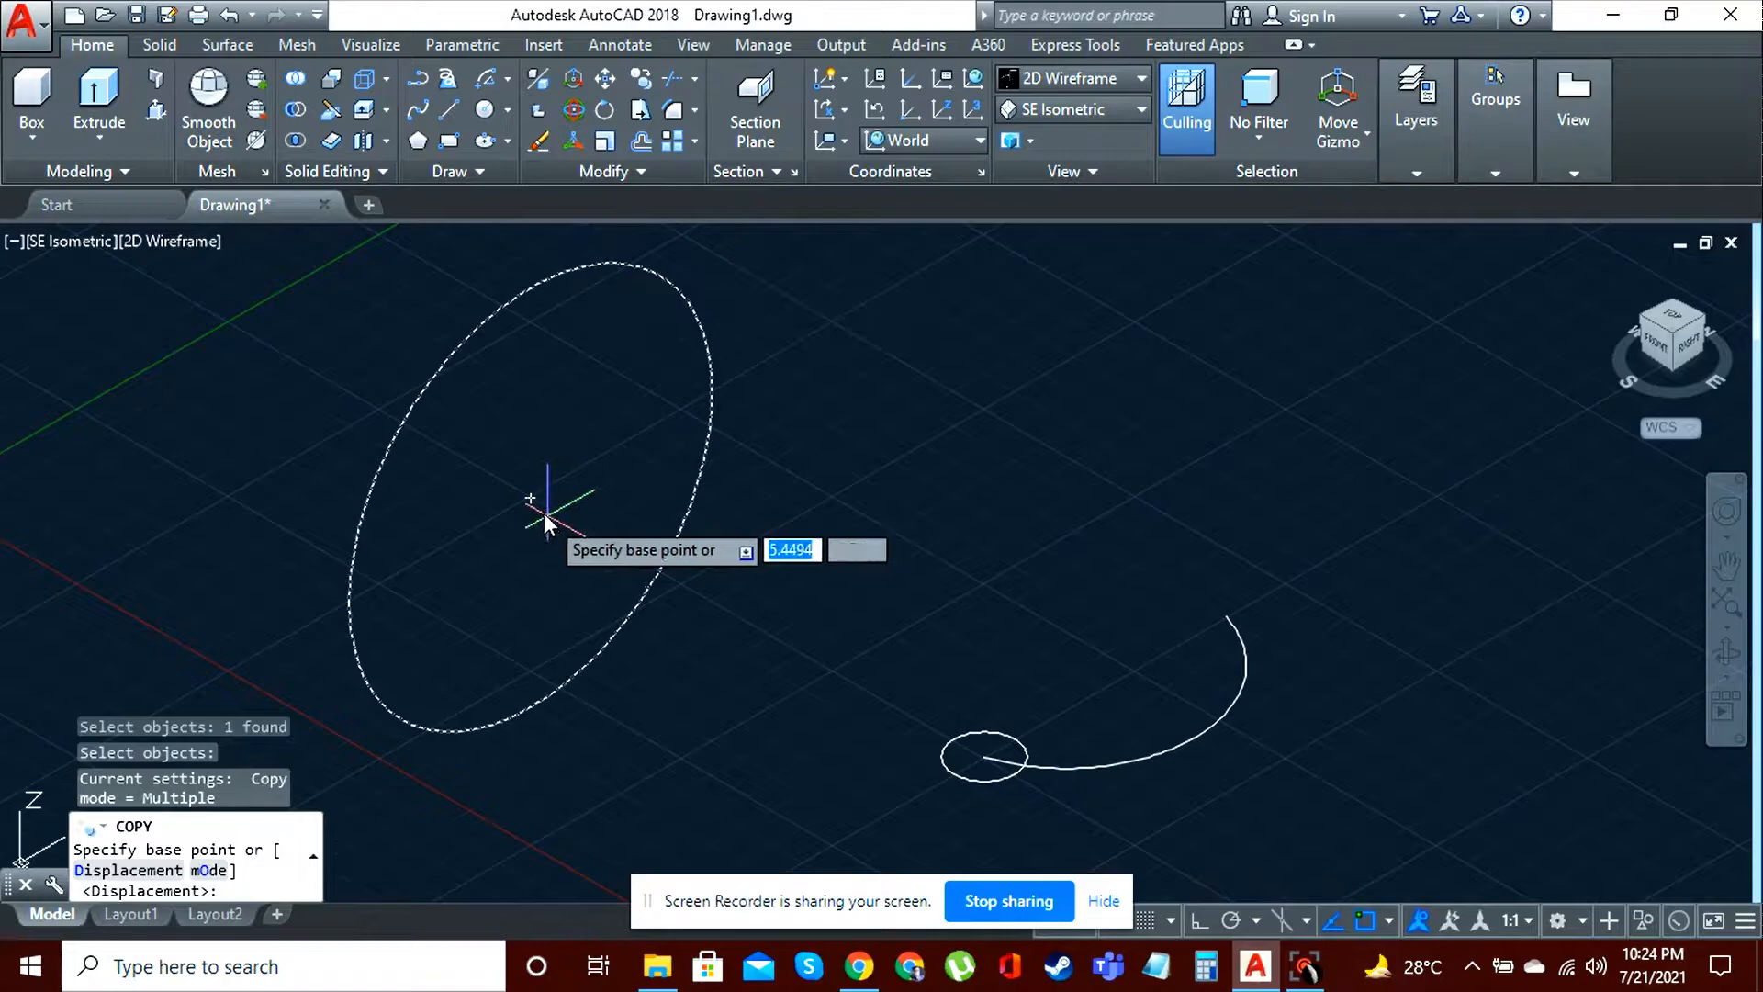
left_click(530, 497)
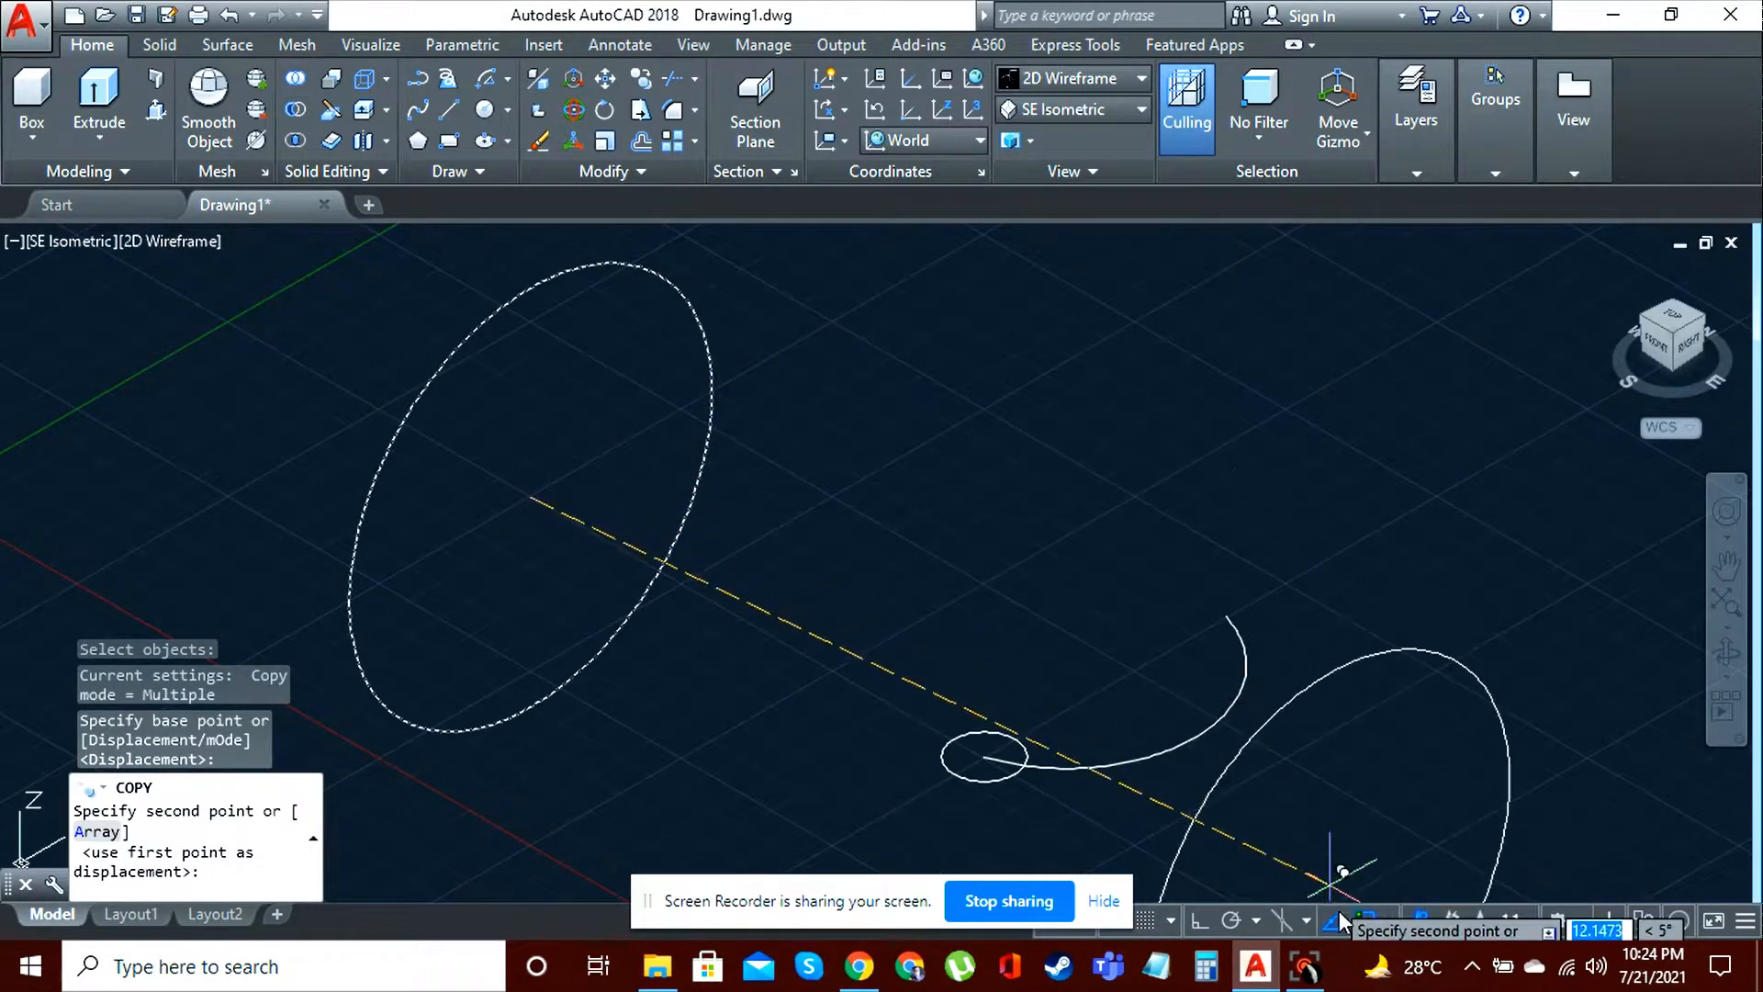
left_click(1201, 918)
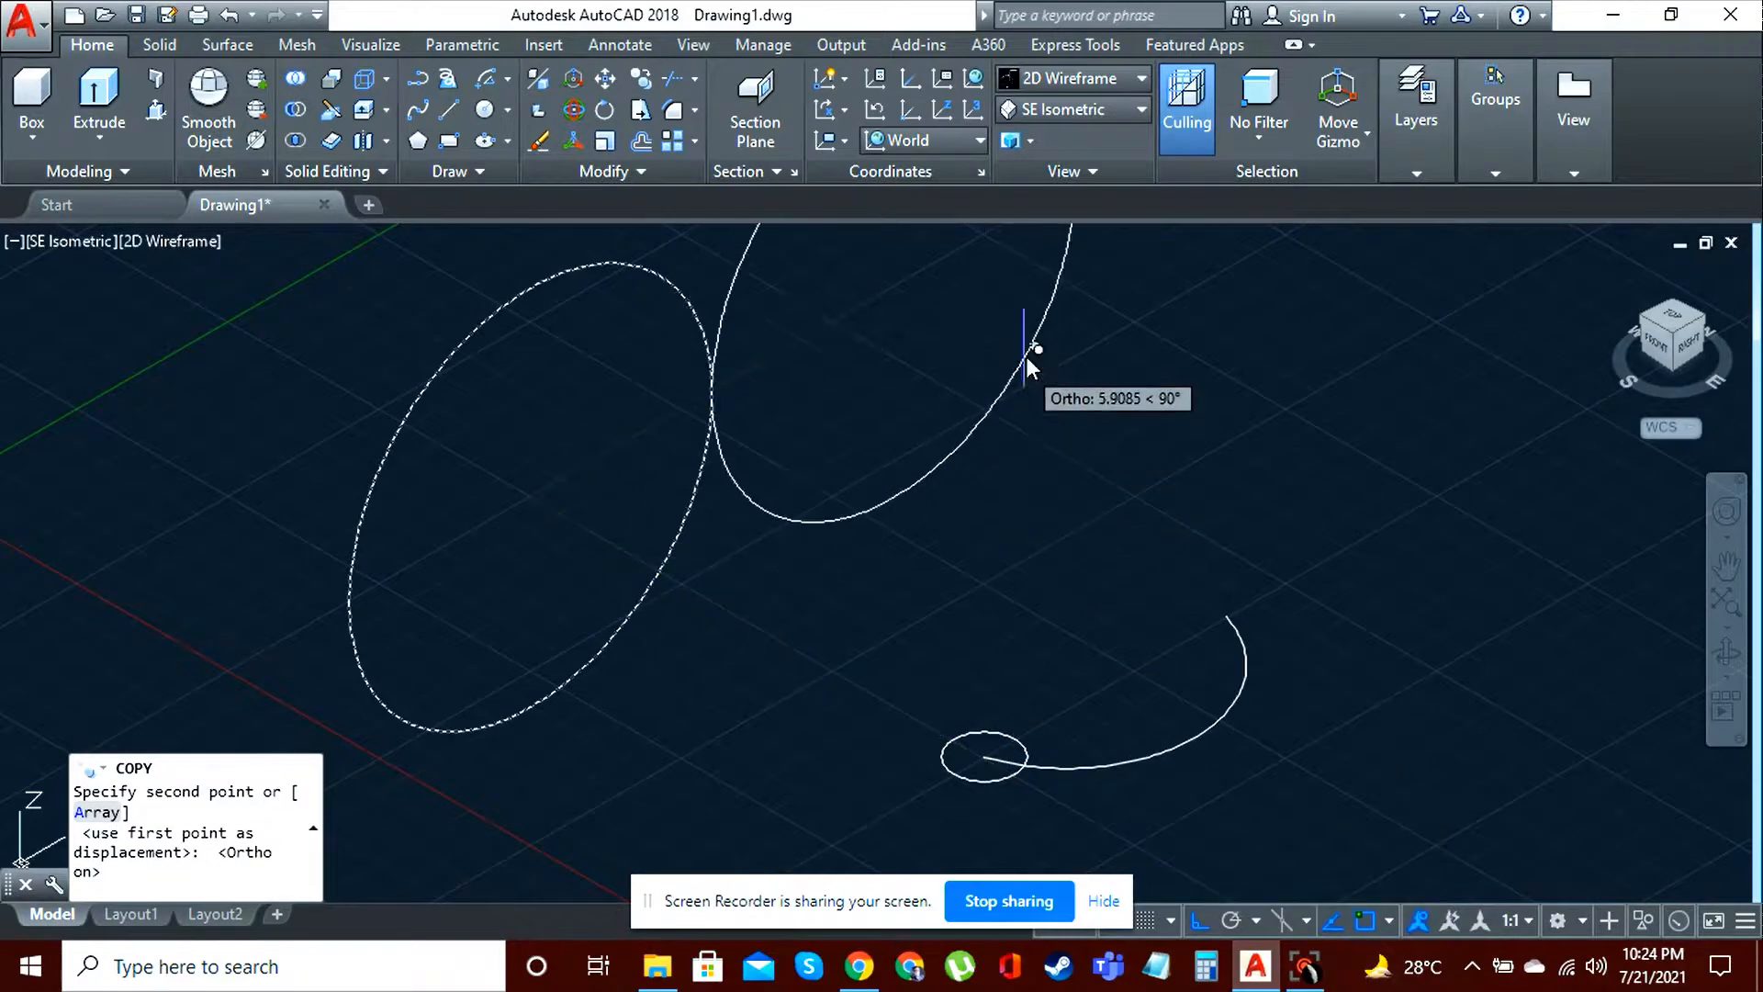
left_click(1134, 302)
key("Escape")
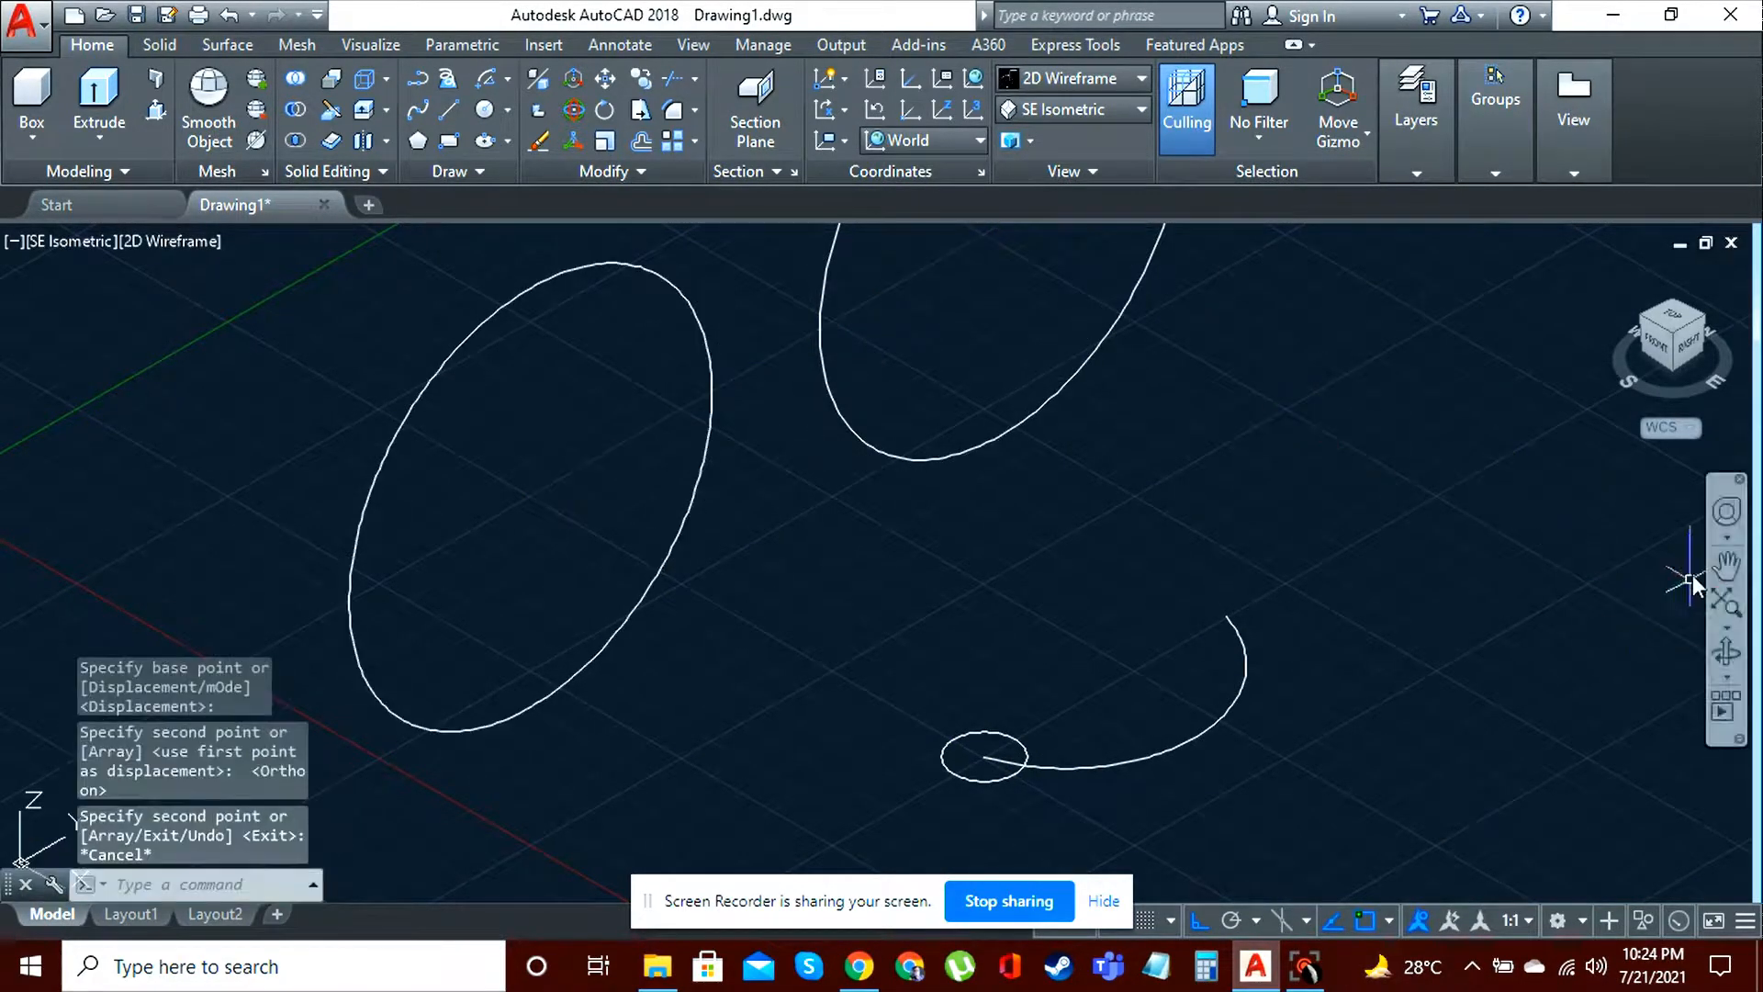
Step: 3D rotate the copied large circle 90° about the Y axis through its center so it lies flat
left_click(1726, 567)
mouse_move(1143, 358)
left_mouse_down()
mouse_move(1181, 532)
mouse_move(1155, 571)
left_mouse_up()
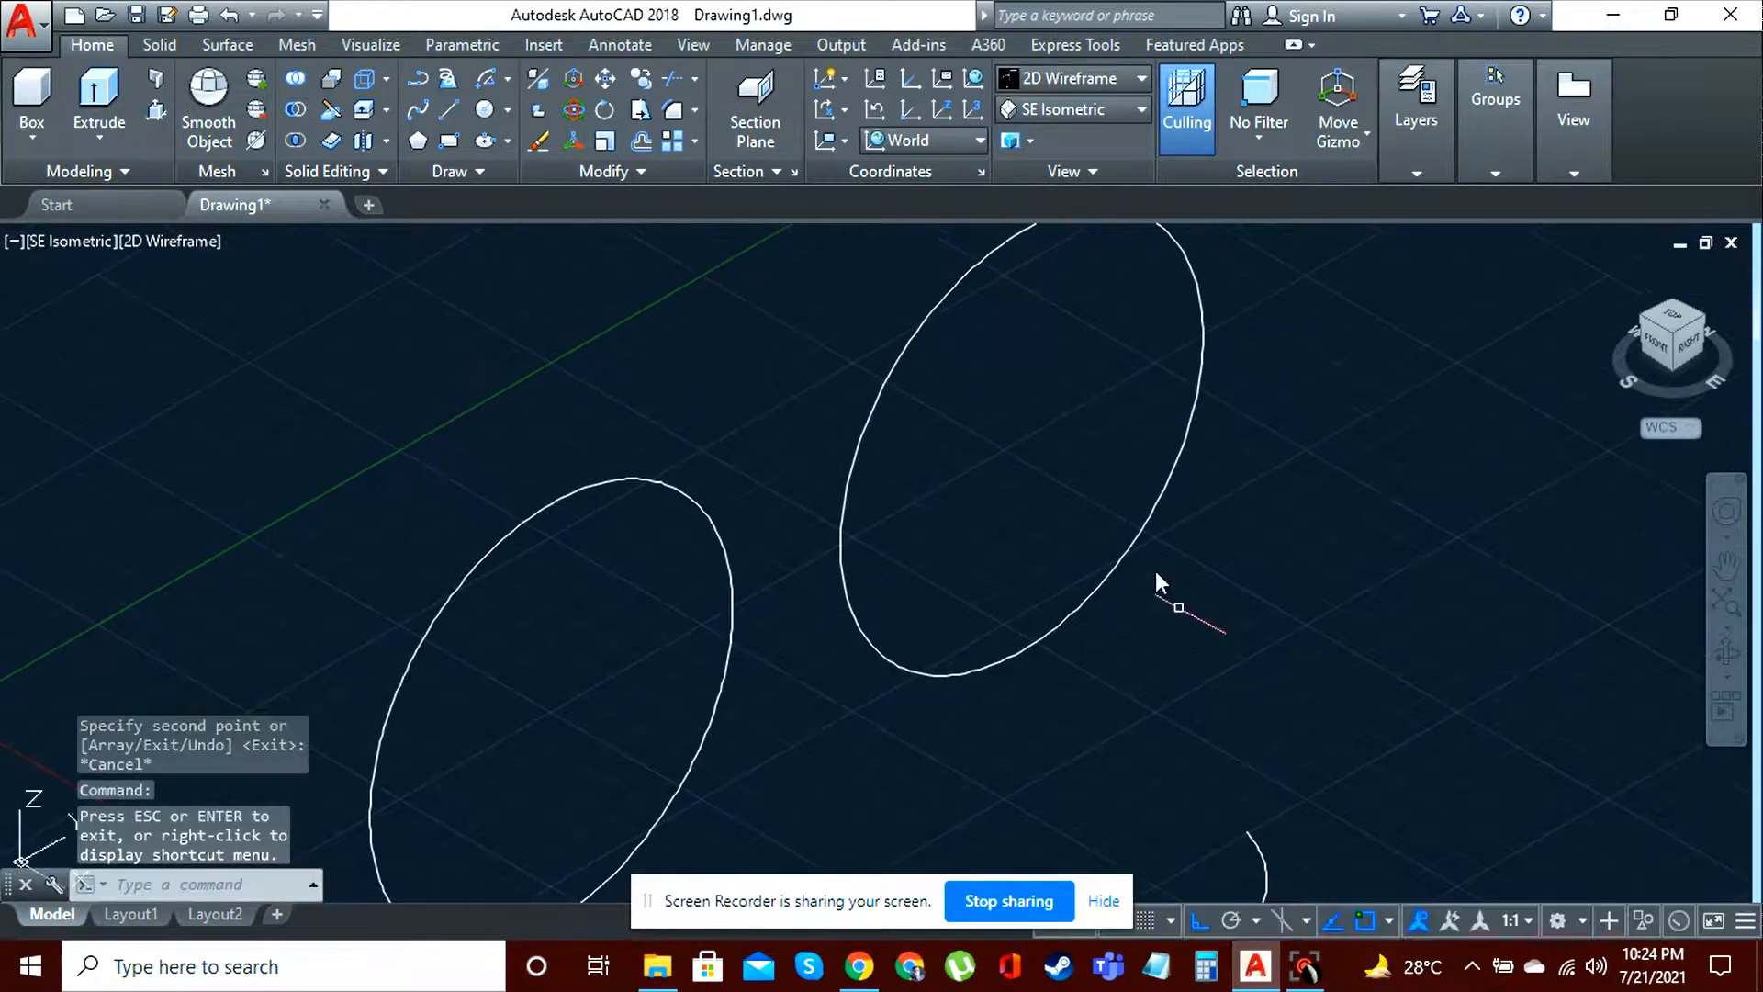
left_click(583, 128)
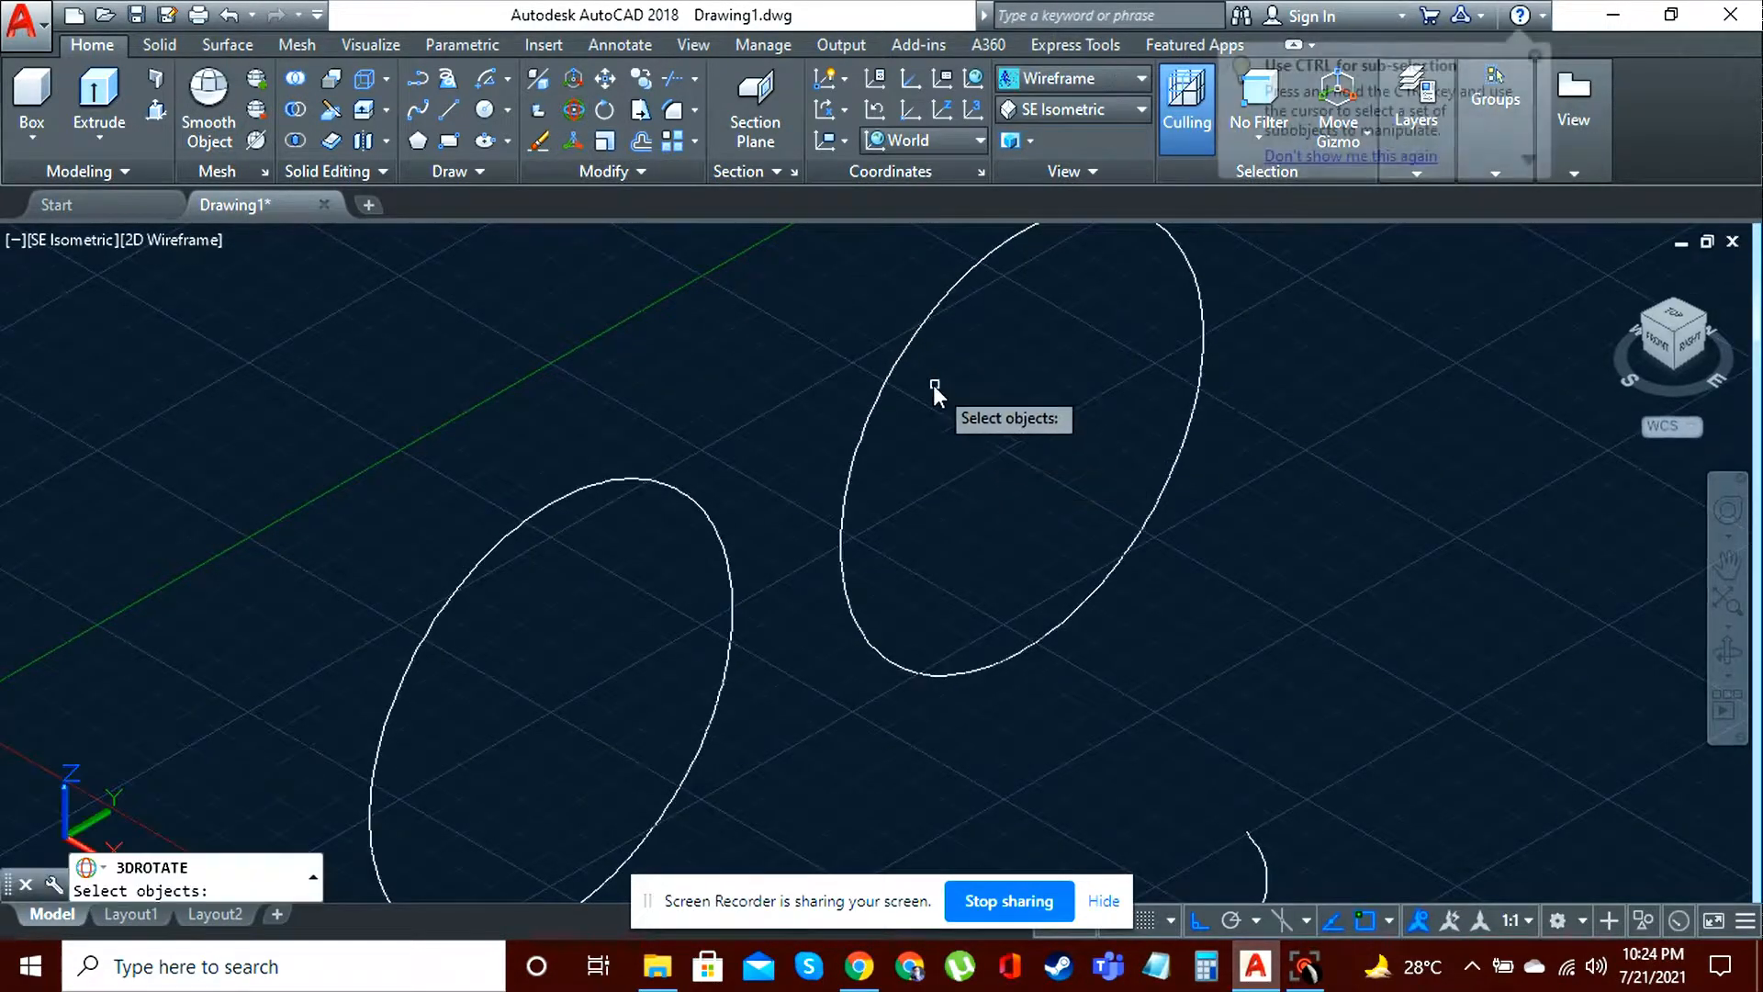
left_click(900, 355)
key("Return")
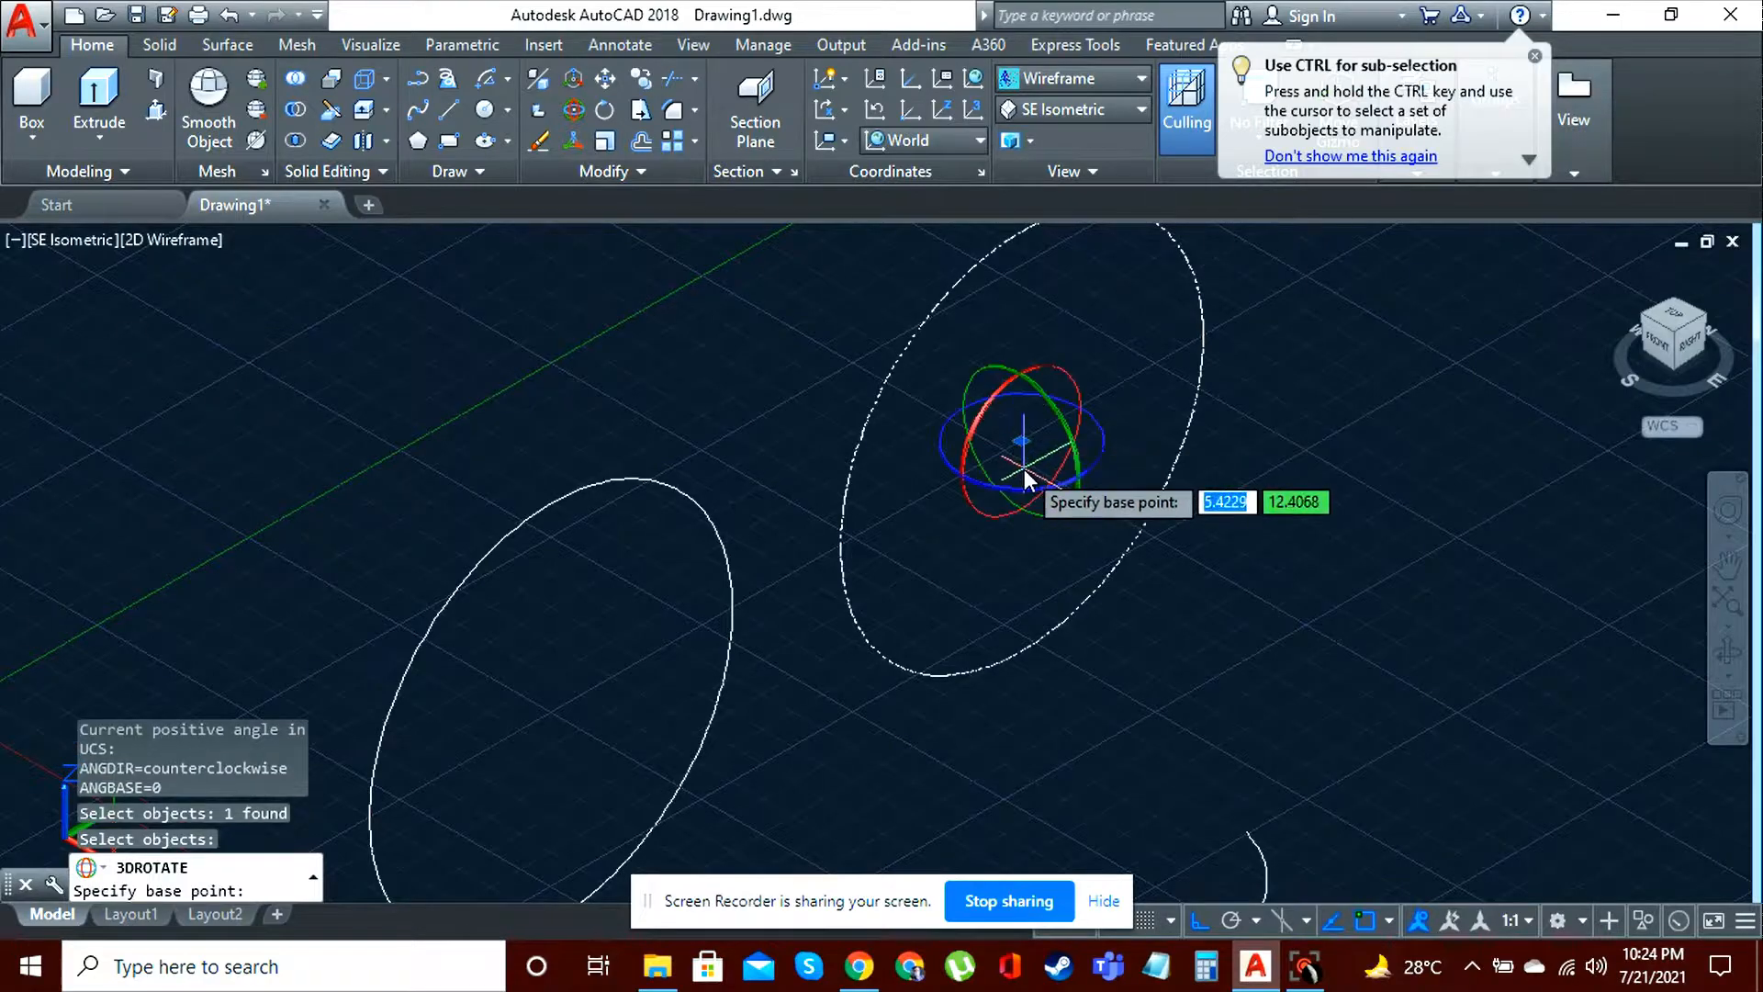
left_click(1076, 408)
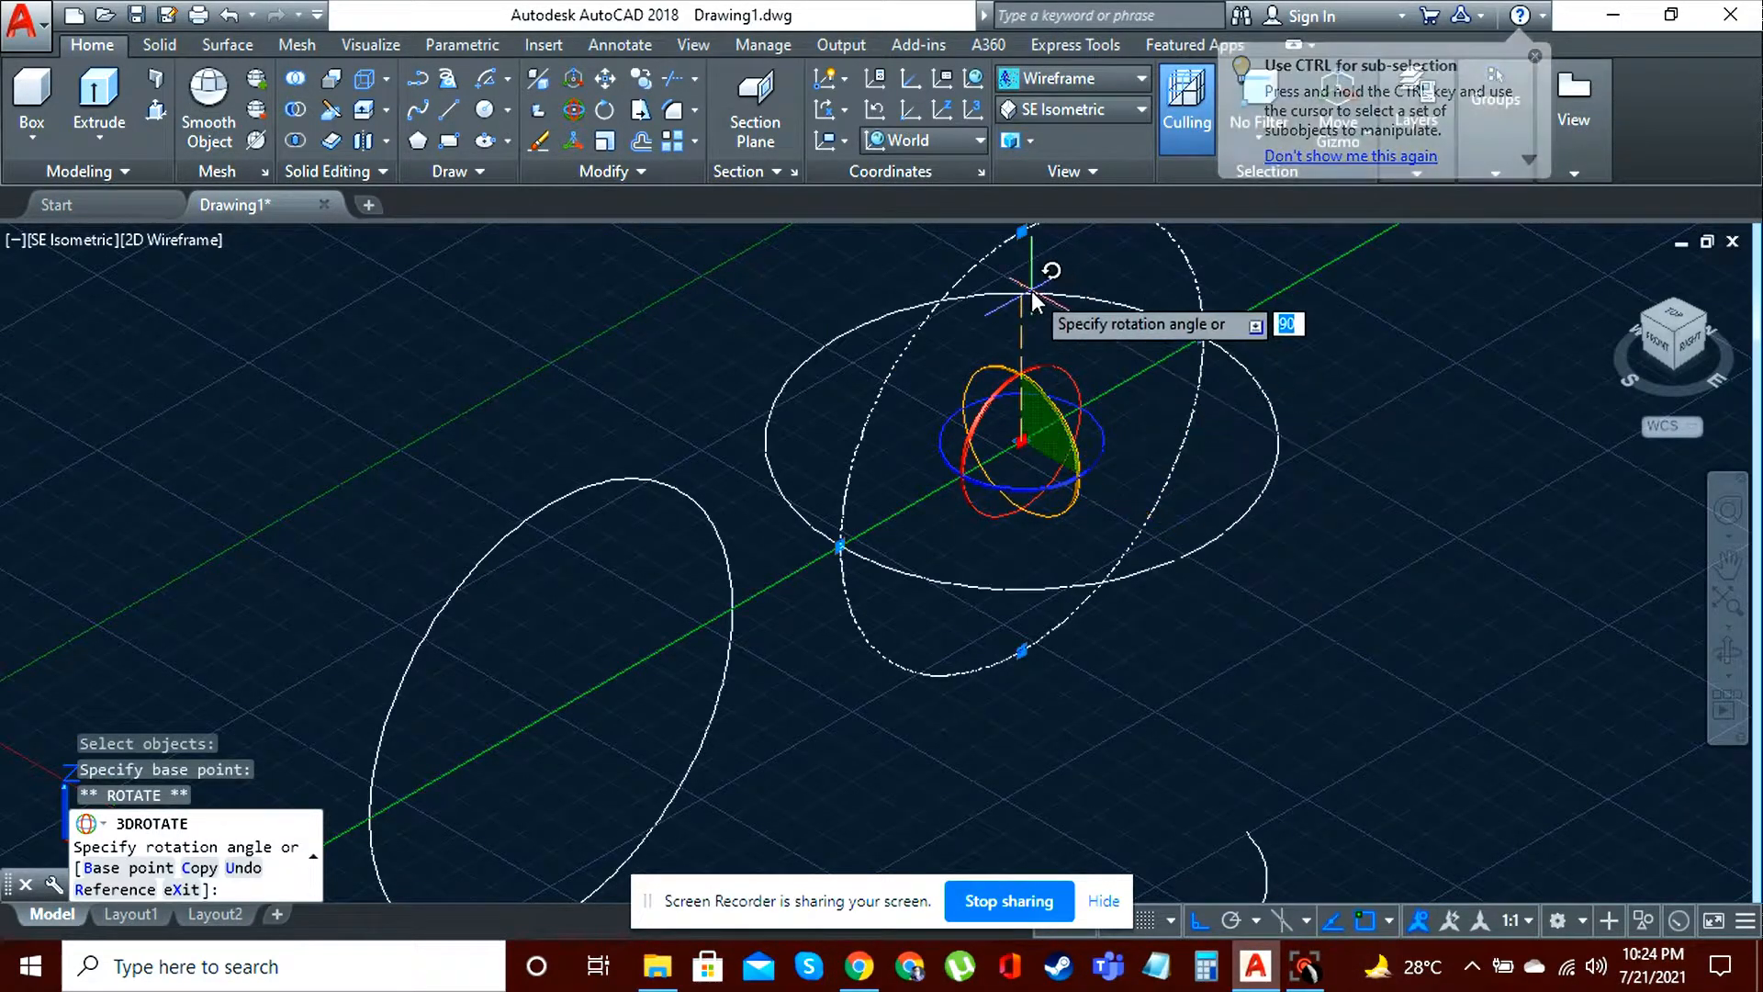
left_click(1036, 284)
Step: Switch the drawing from the isometric view to the Top view
left_click(1724, 566)
left_click_drag(1512, 620, 1328, 588)
scroll(1421, 444, "down", 2)
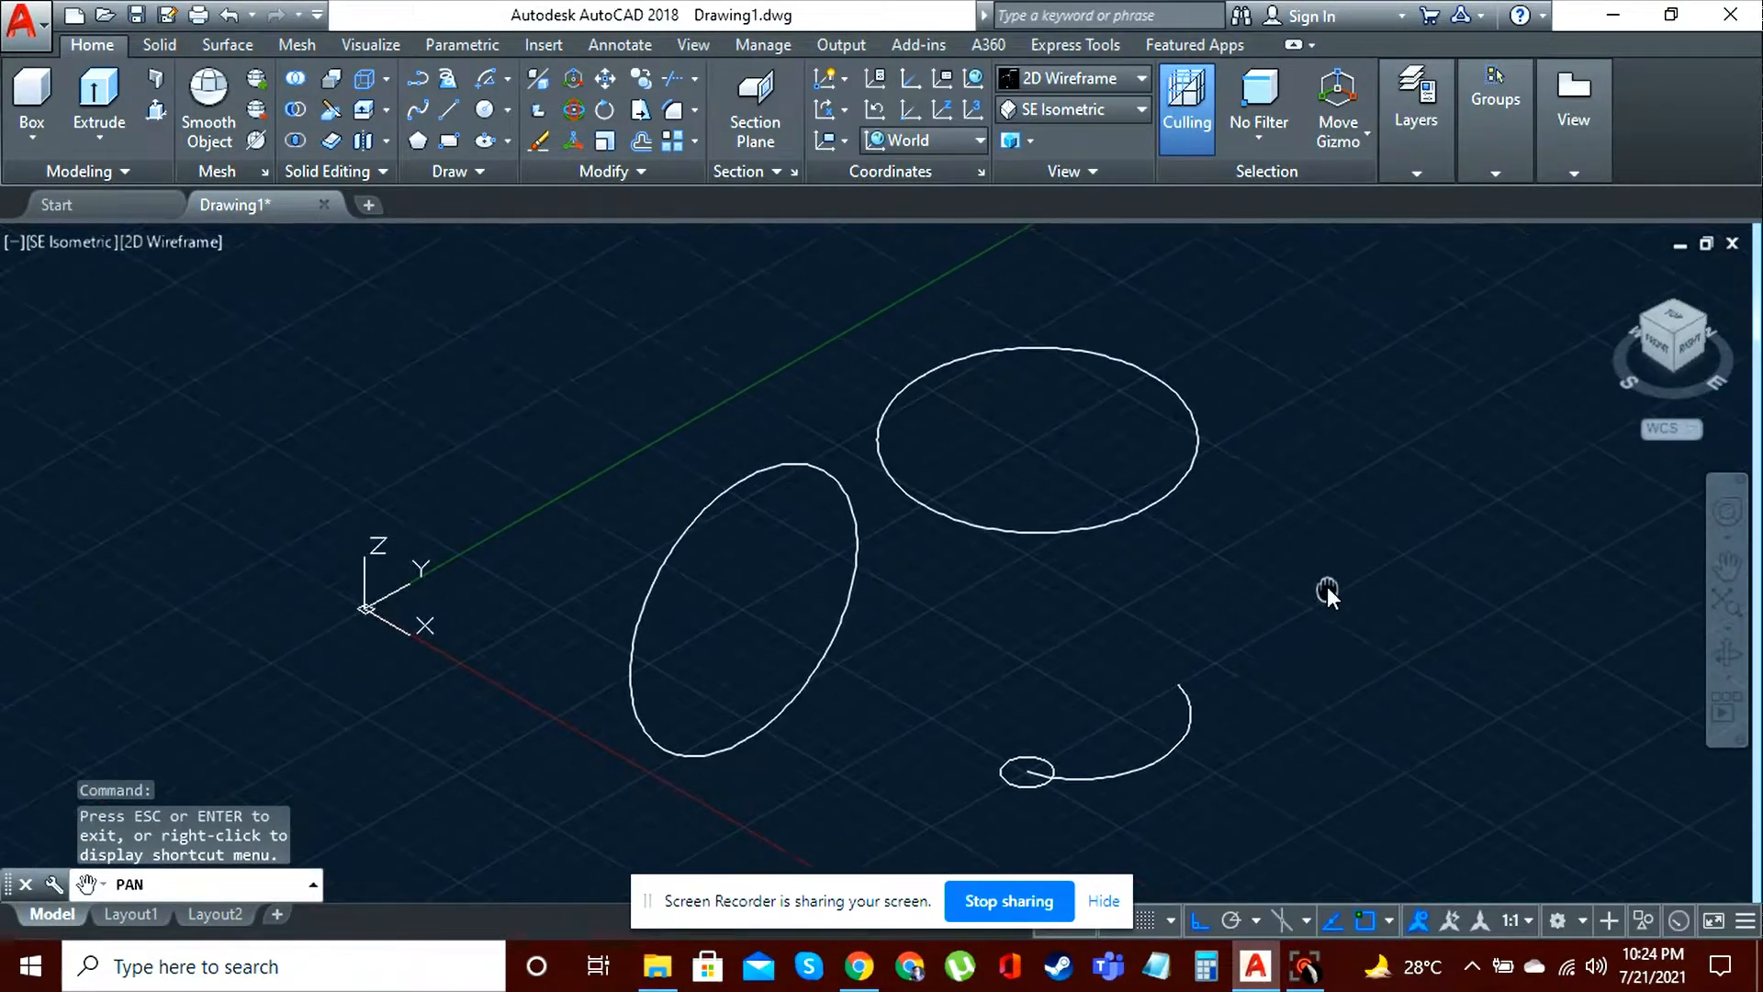
scroll(1324, 573, "up", 3)
left_click_drag(1226, 556, 1026, 516)
key("Escape")
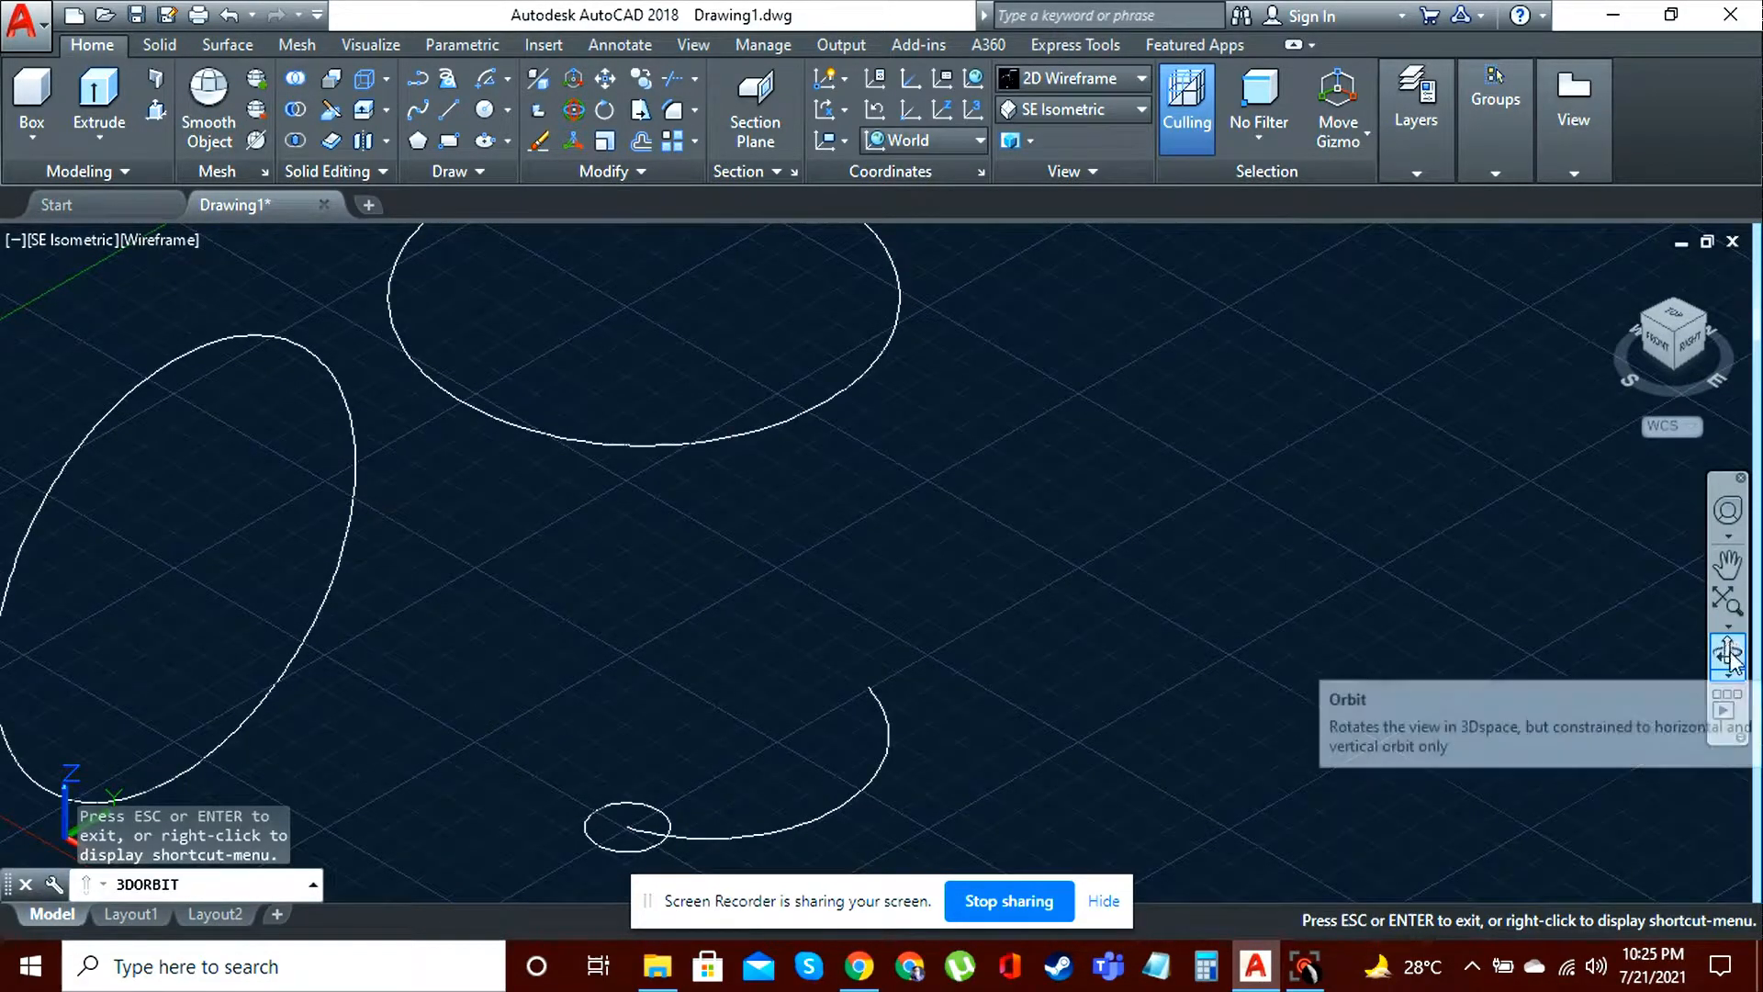
left_click(1675, 321)
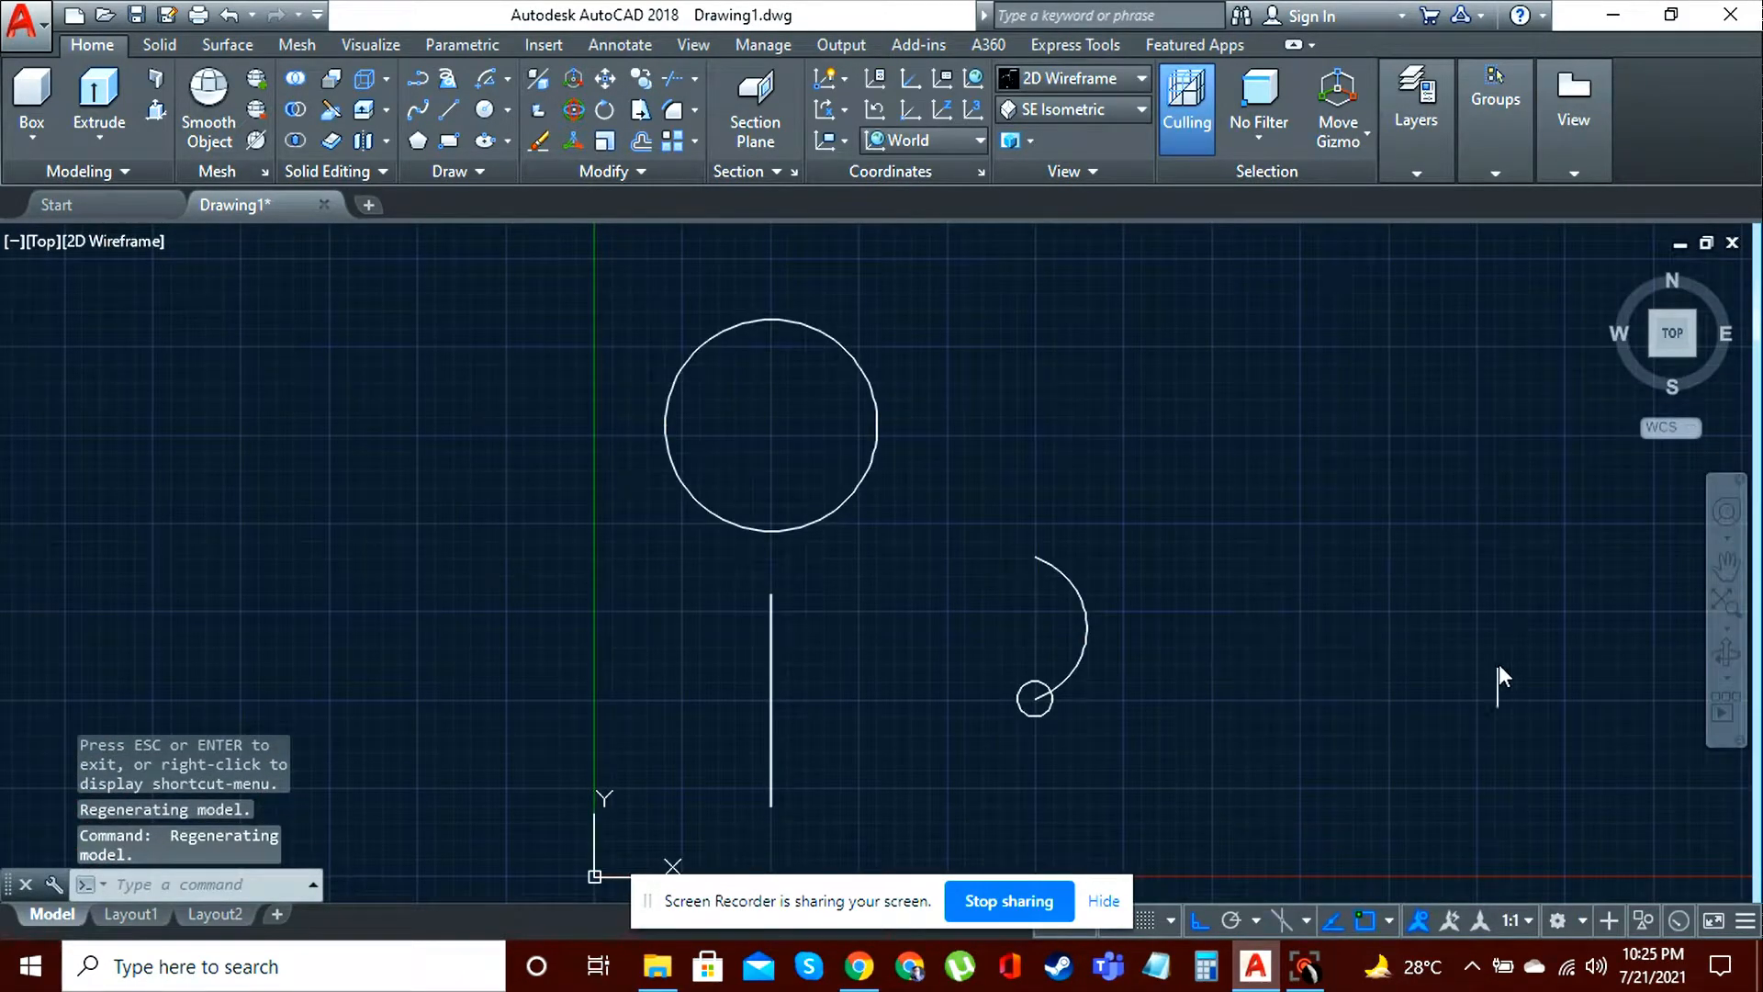
Step: Draw a 4-unit line along the positive Y direction in the empty area beside the arc and small circle
left_click(1727, 567)
left_click_drag(1359, 620, 912, 597)
scroll(1015, 620, "up", 2)
key("Escape")
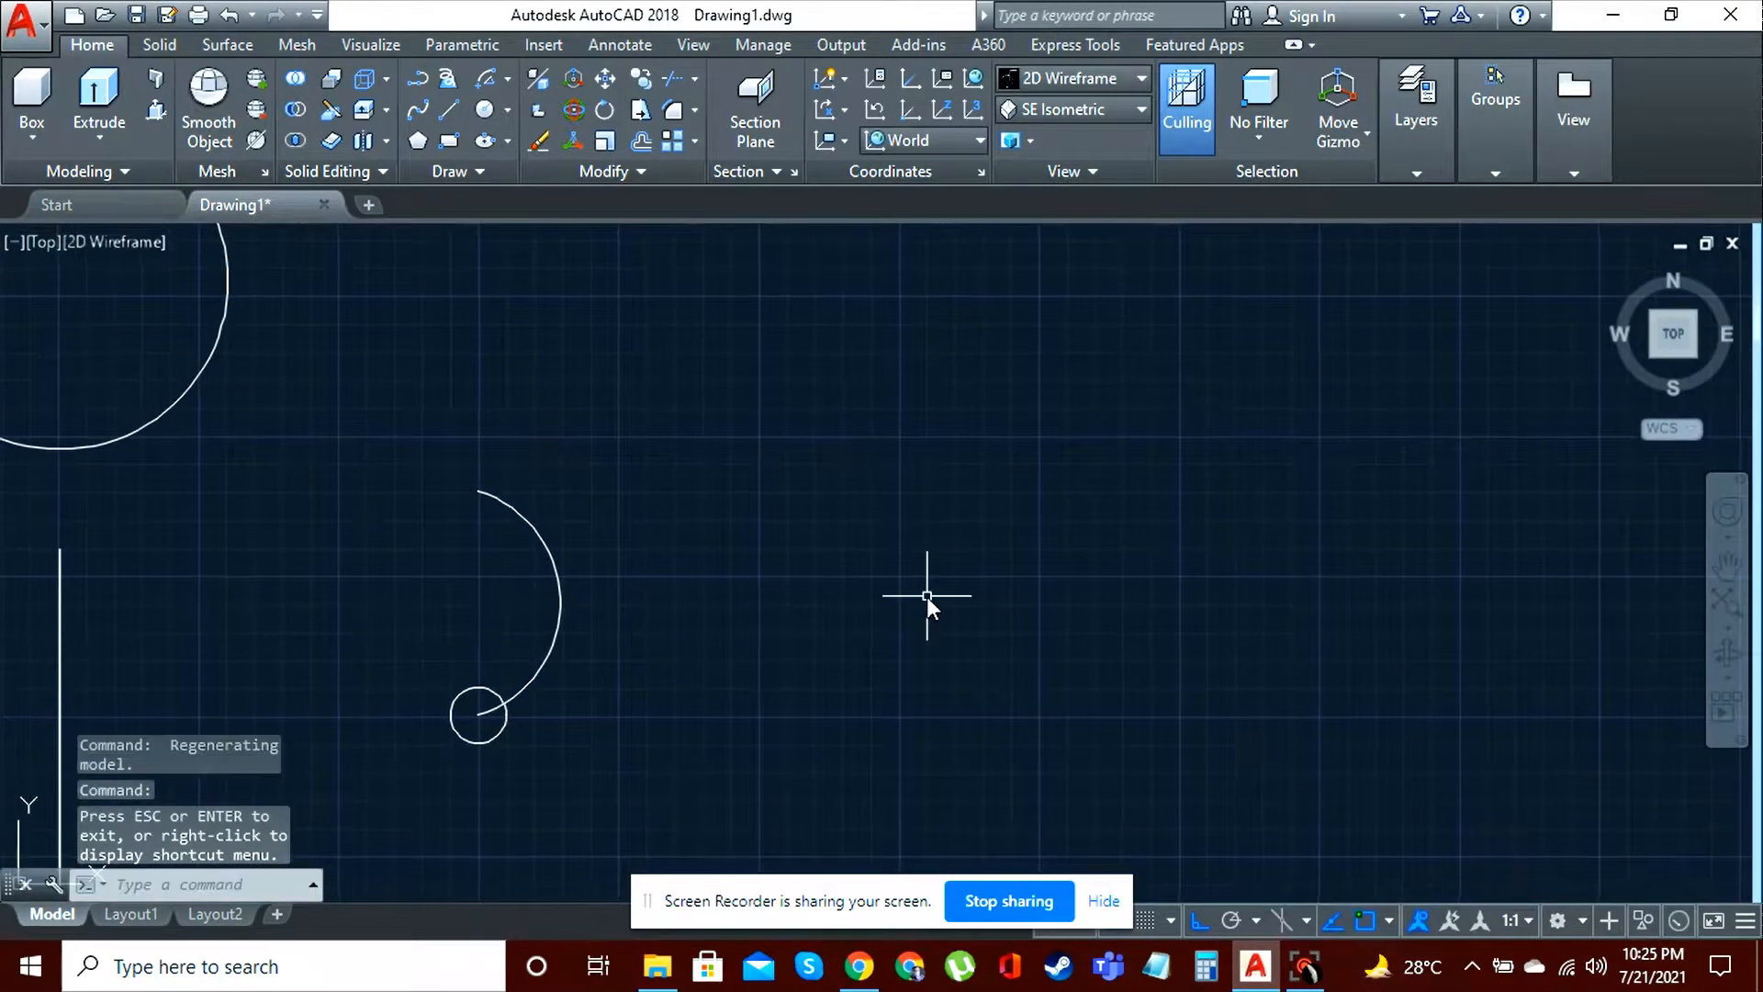
left_click(447, 110)
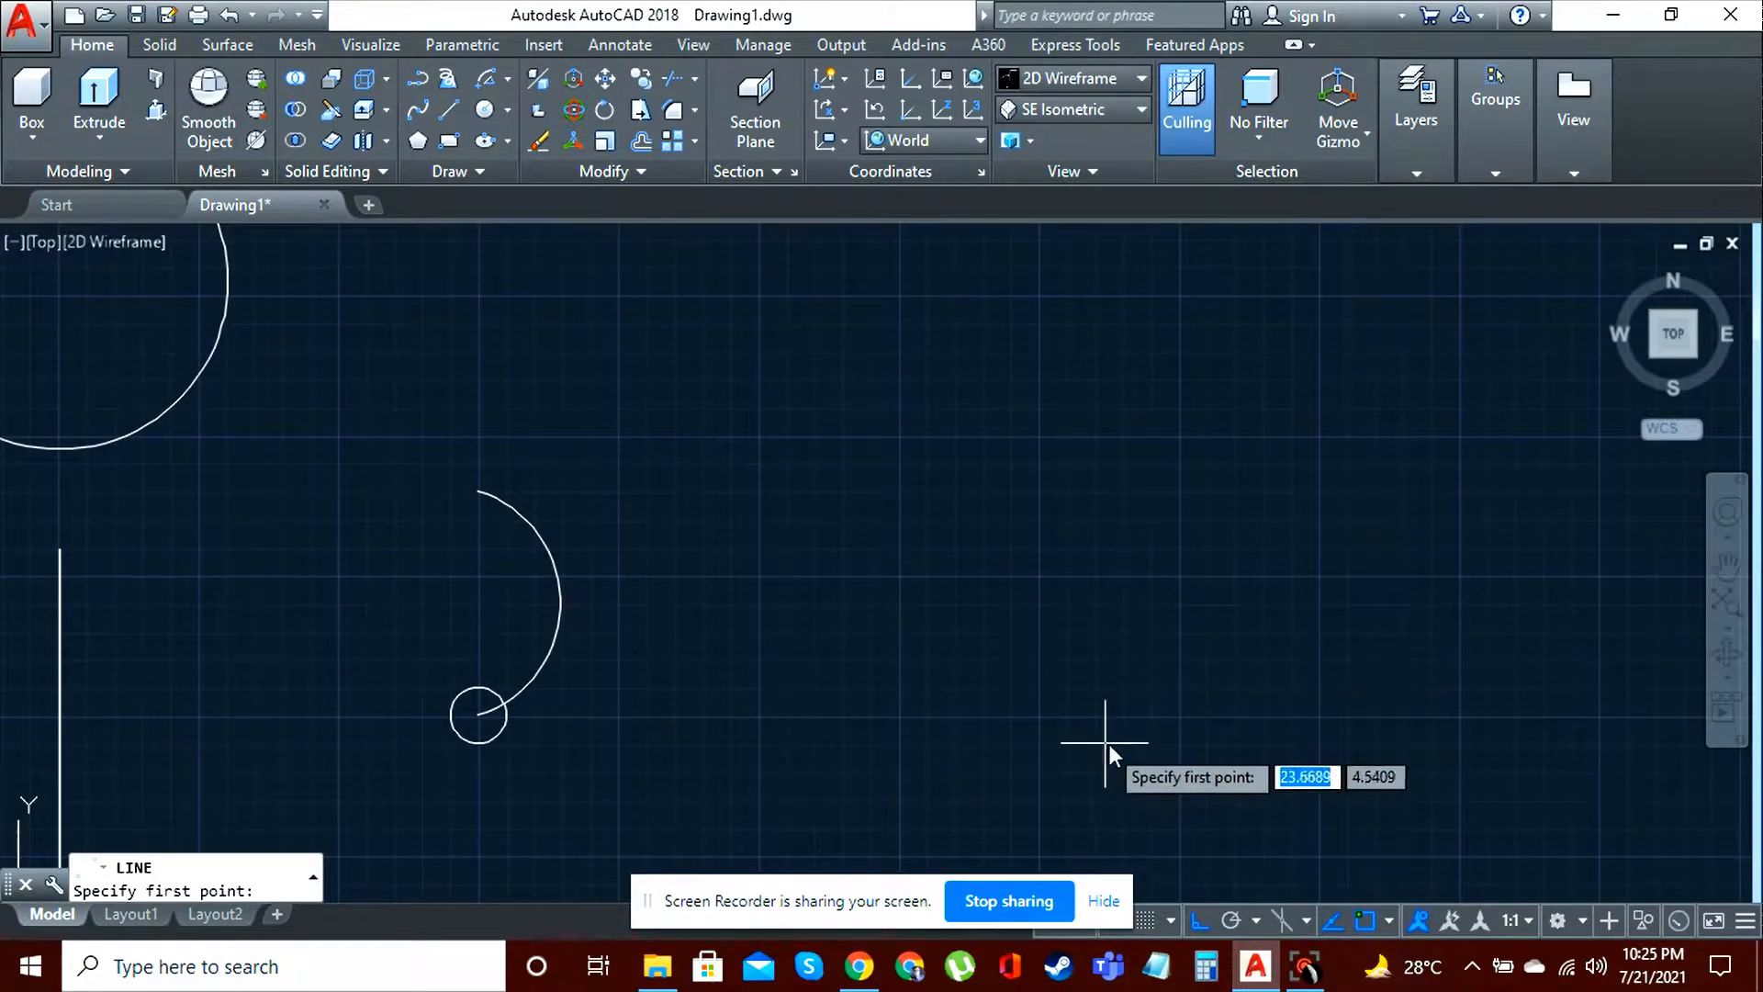
left_click(1040, 715)
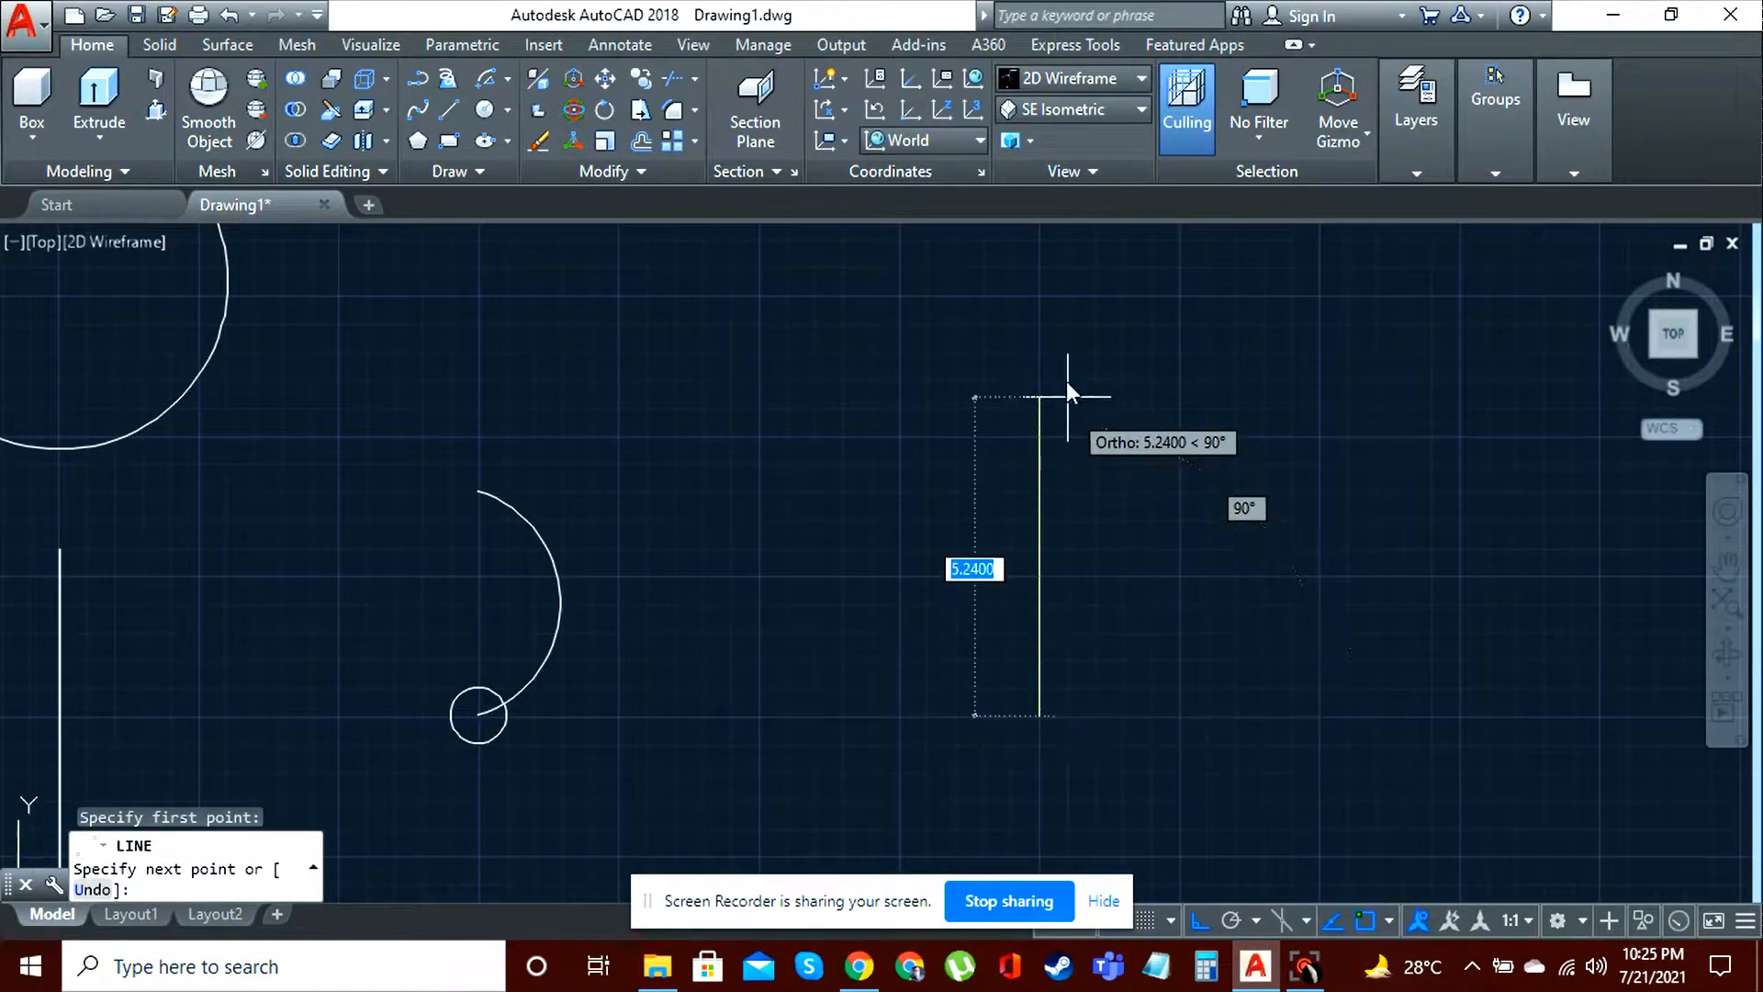
type("4")
key("Return")
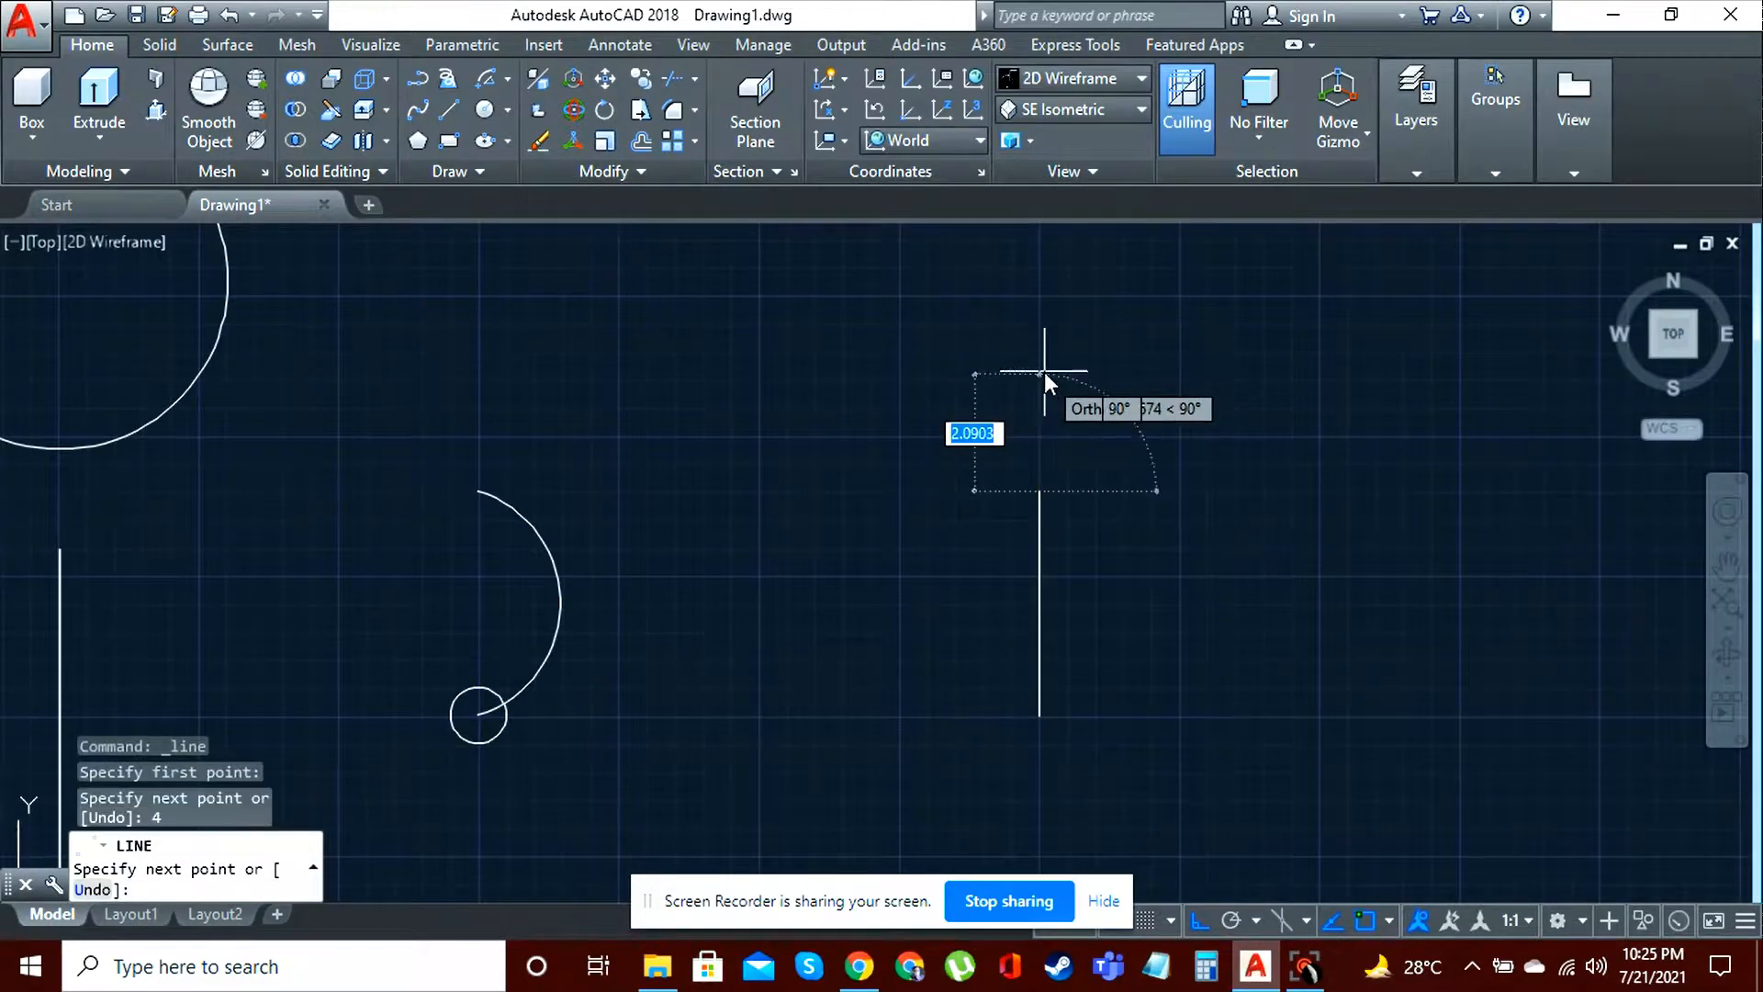
key("Escape")
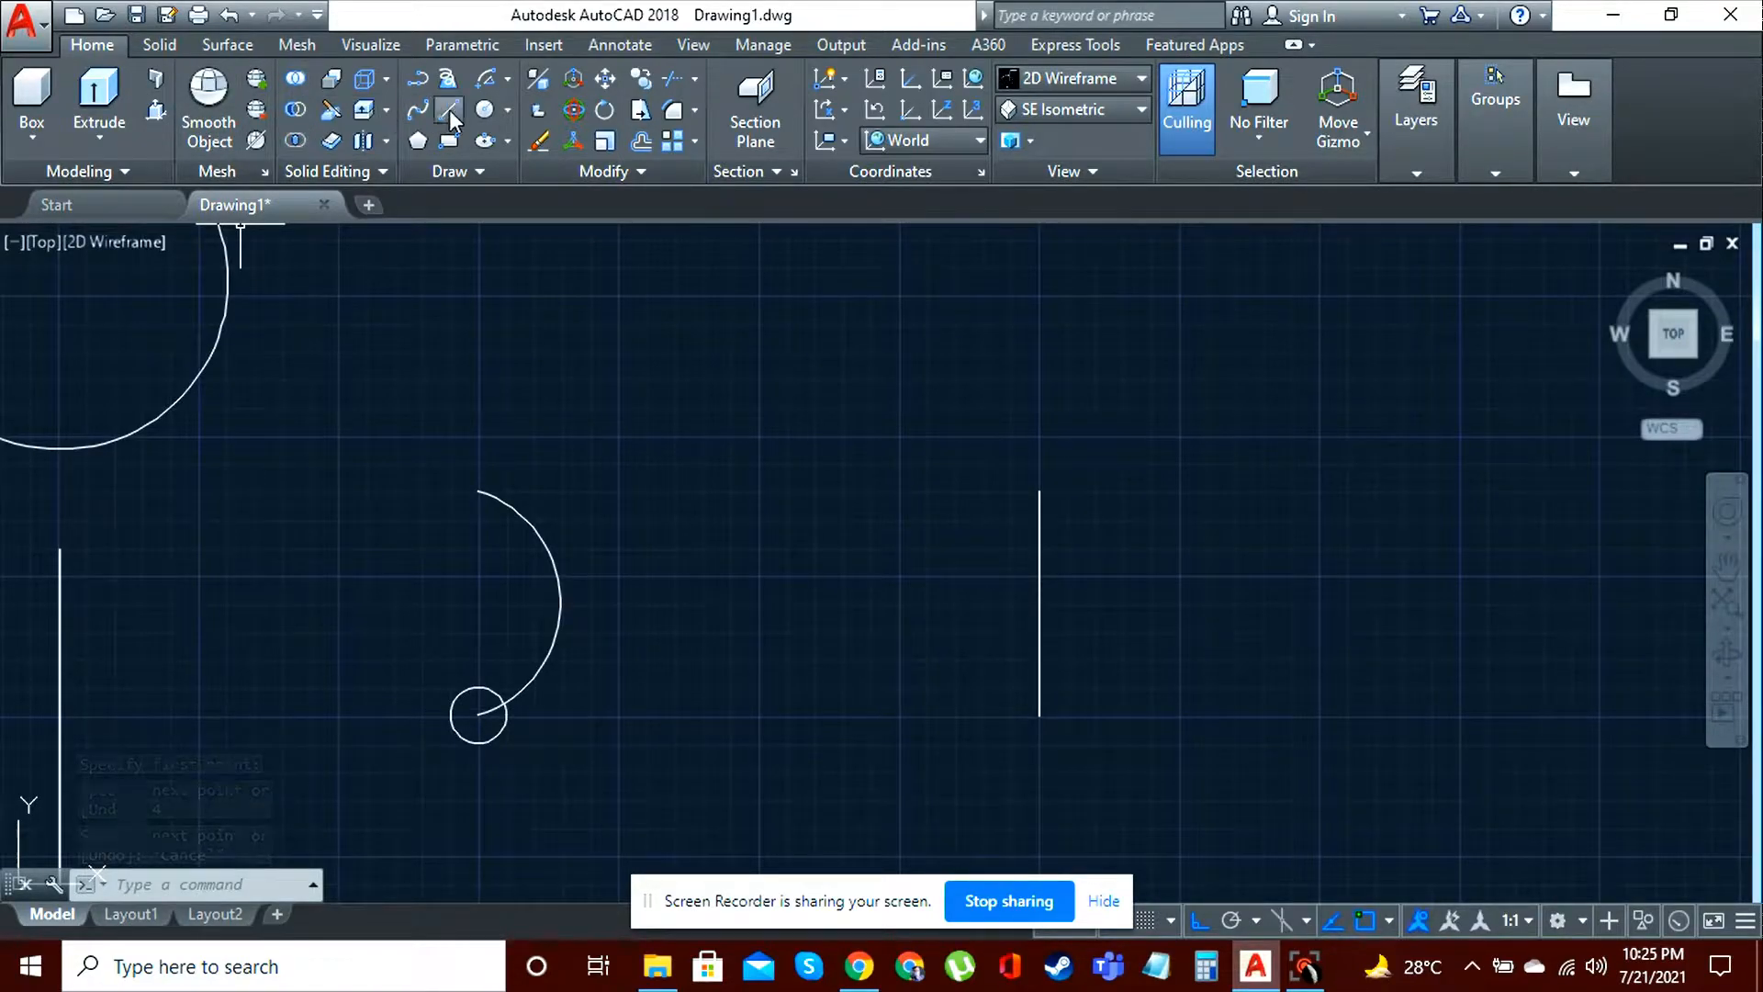
Step: Draw a Start, End, Angle arc from the new line's lower endpoint, 3 units at about 34°, with a 90° included angle
left_click(490, 79)
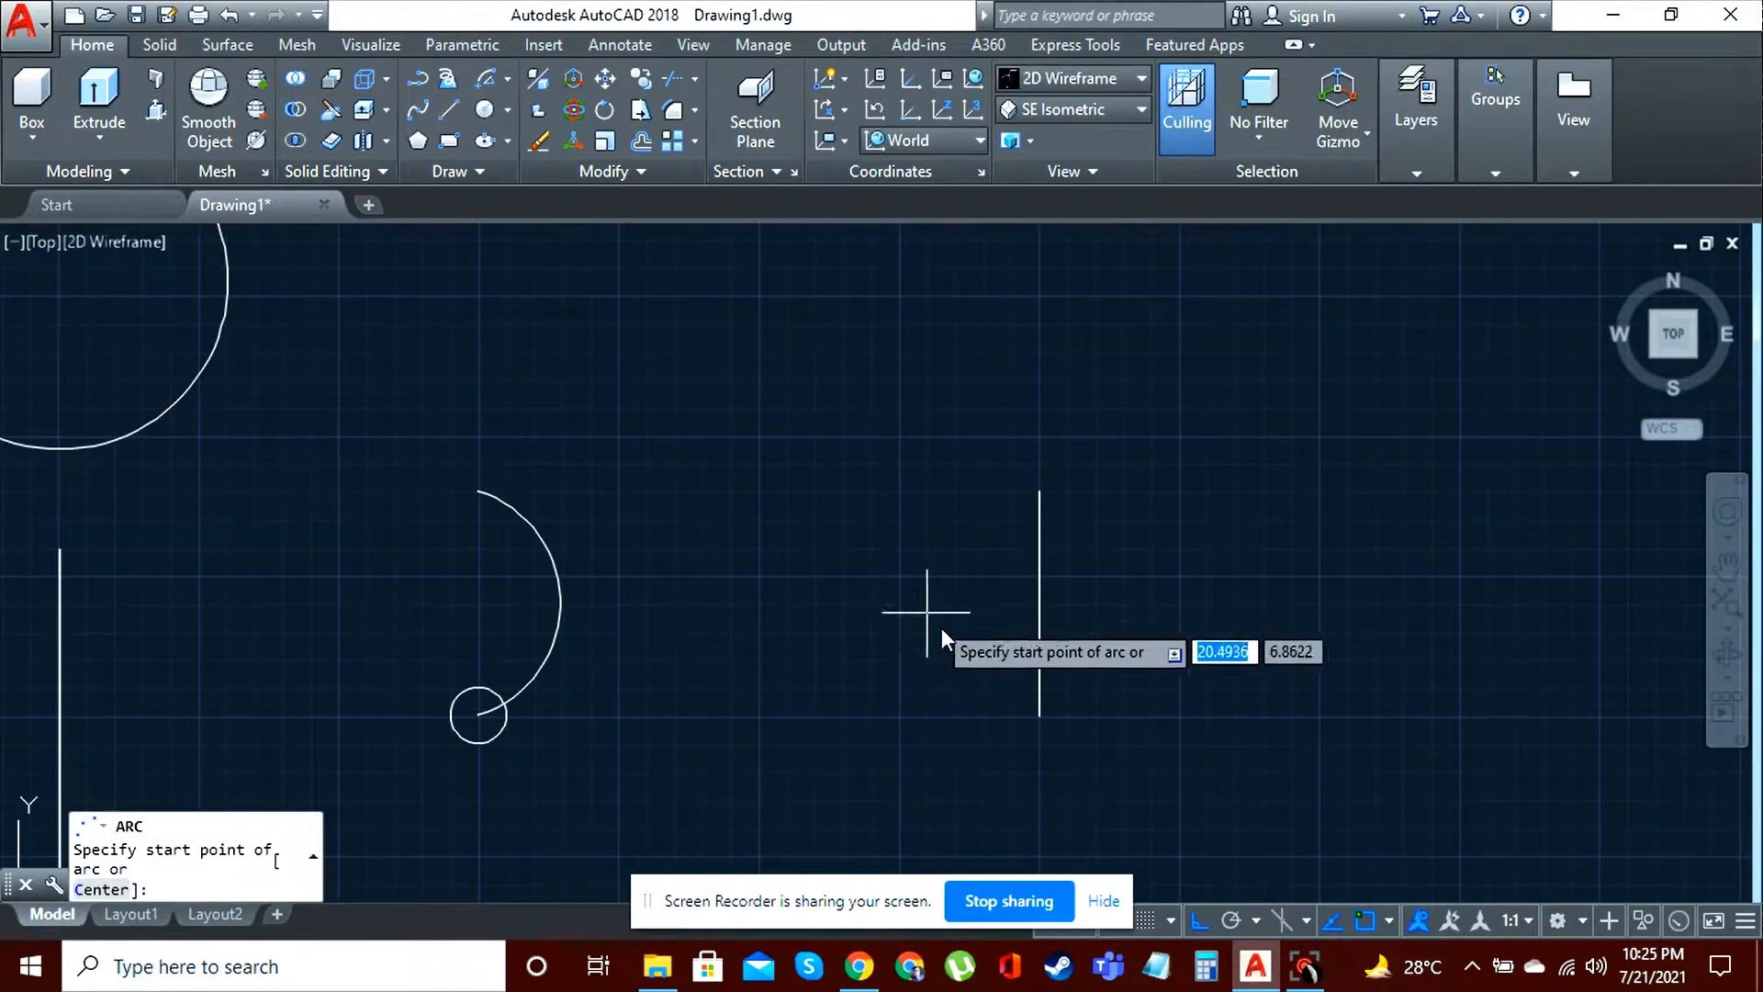
left_click(1039, 715)
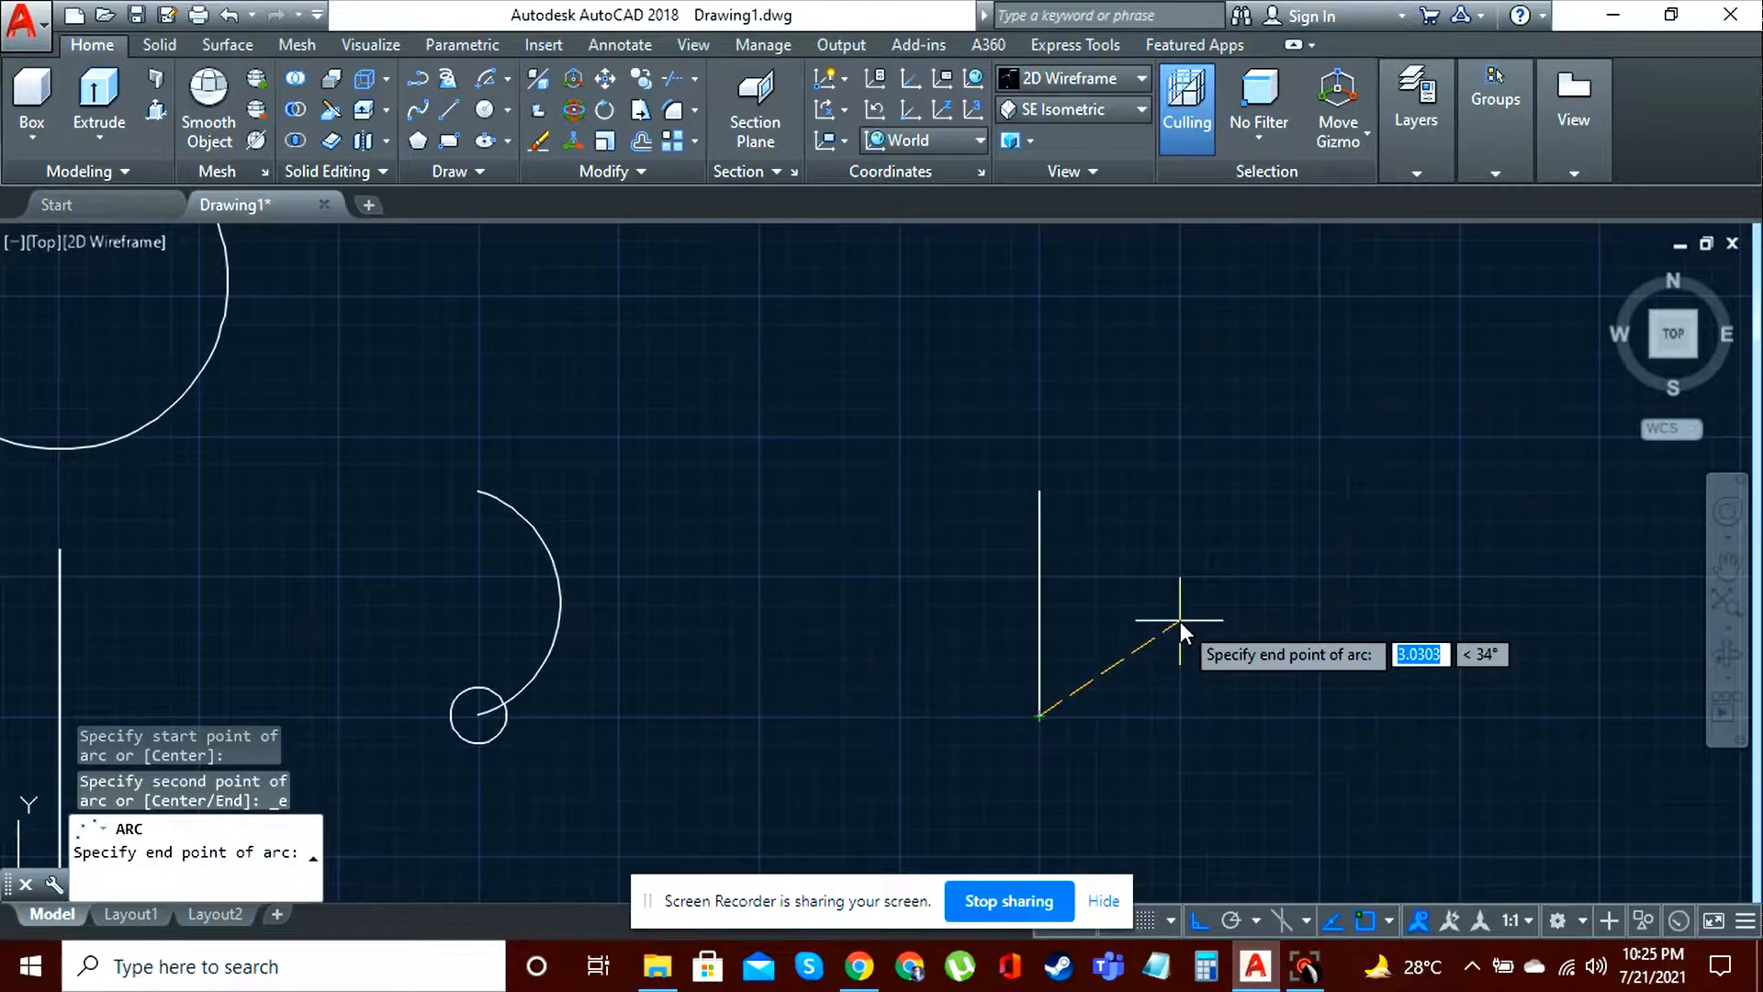
type("3")
key("Return")
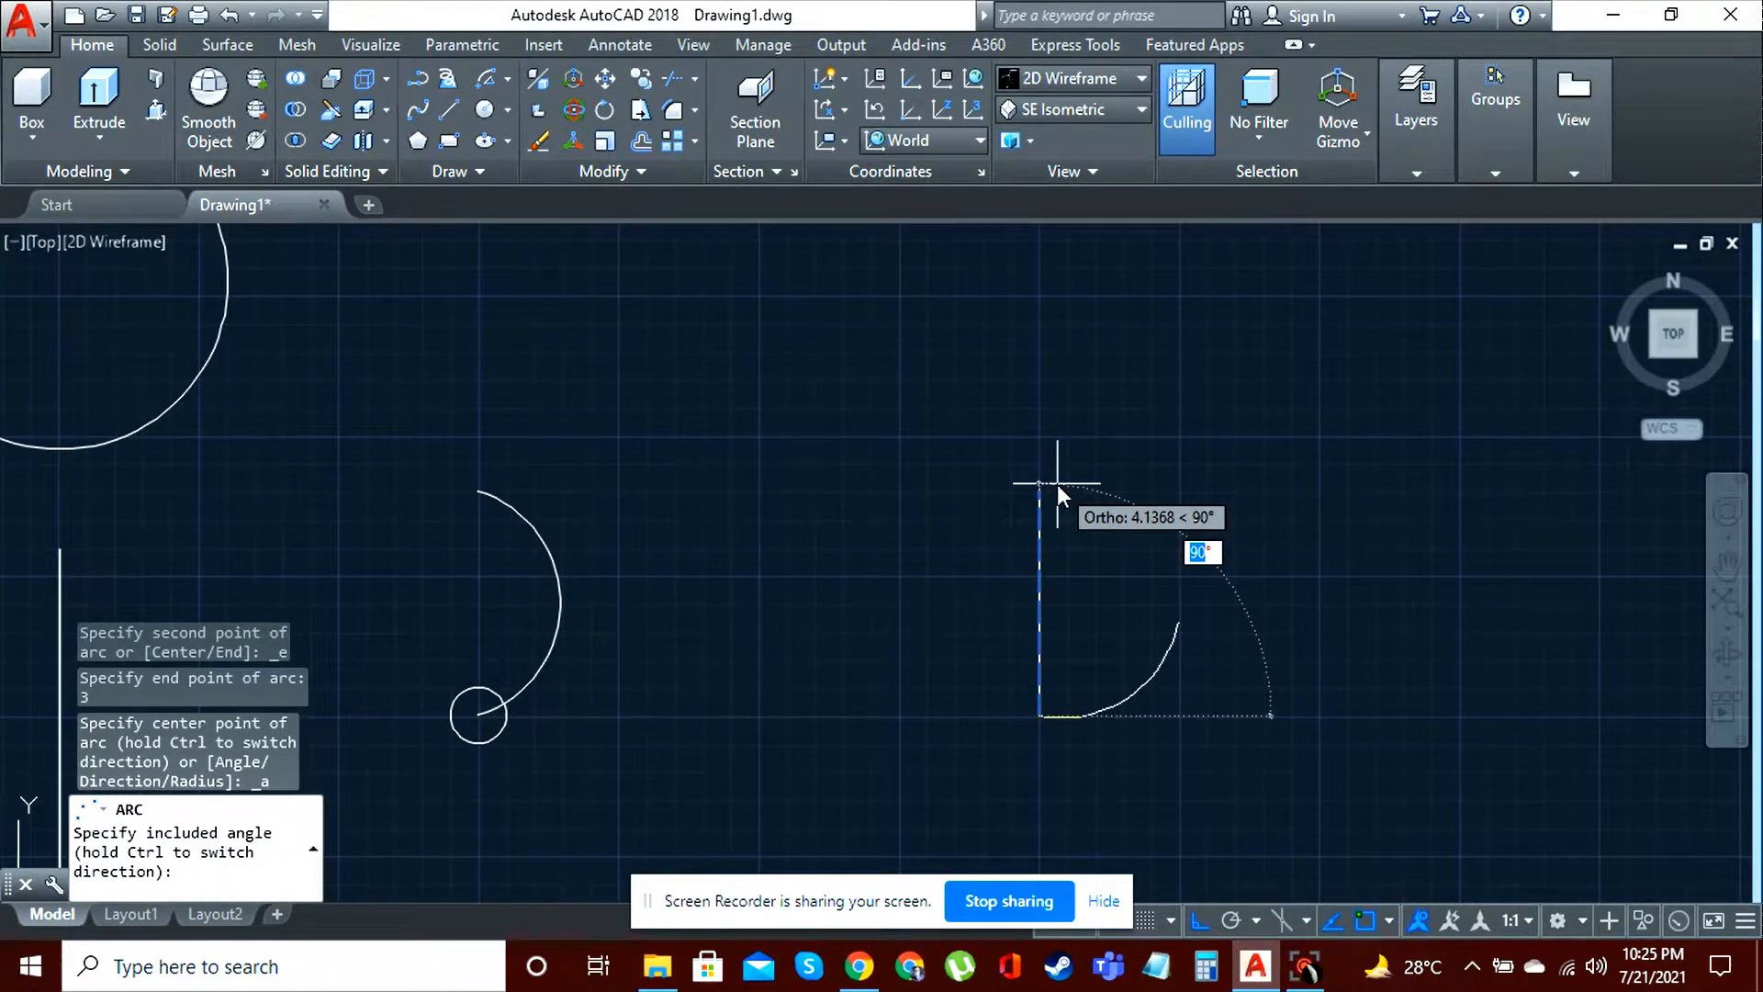
key("Escape")
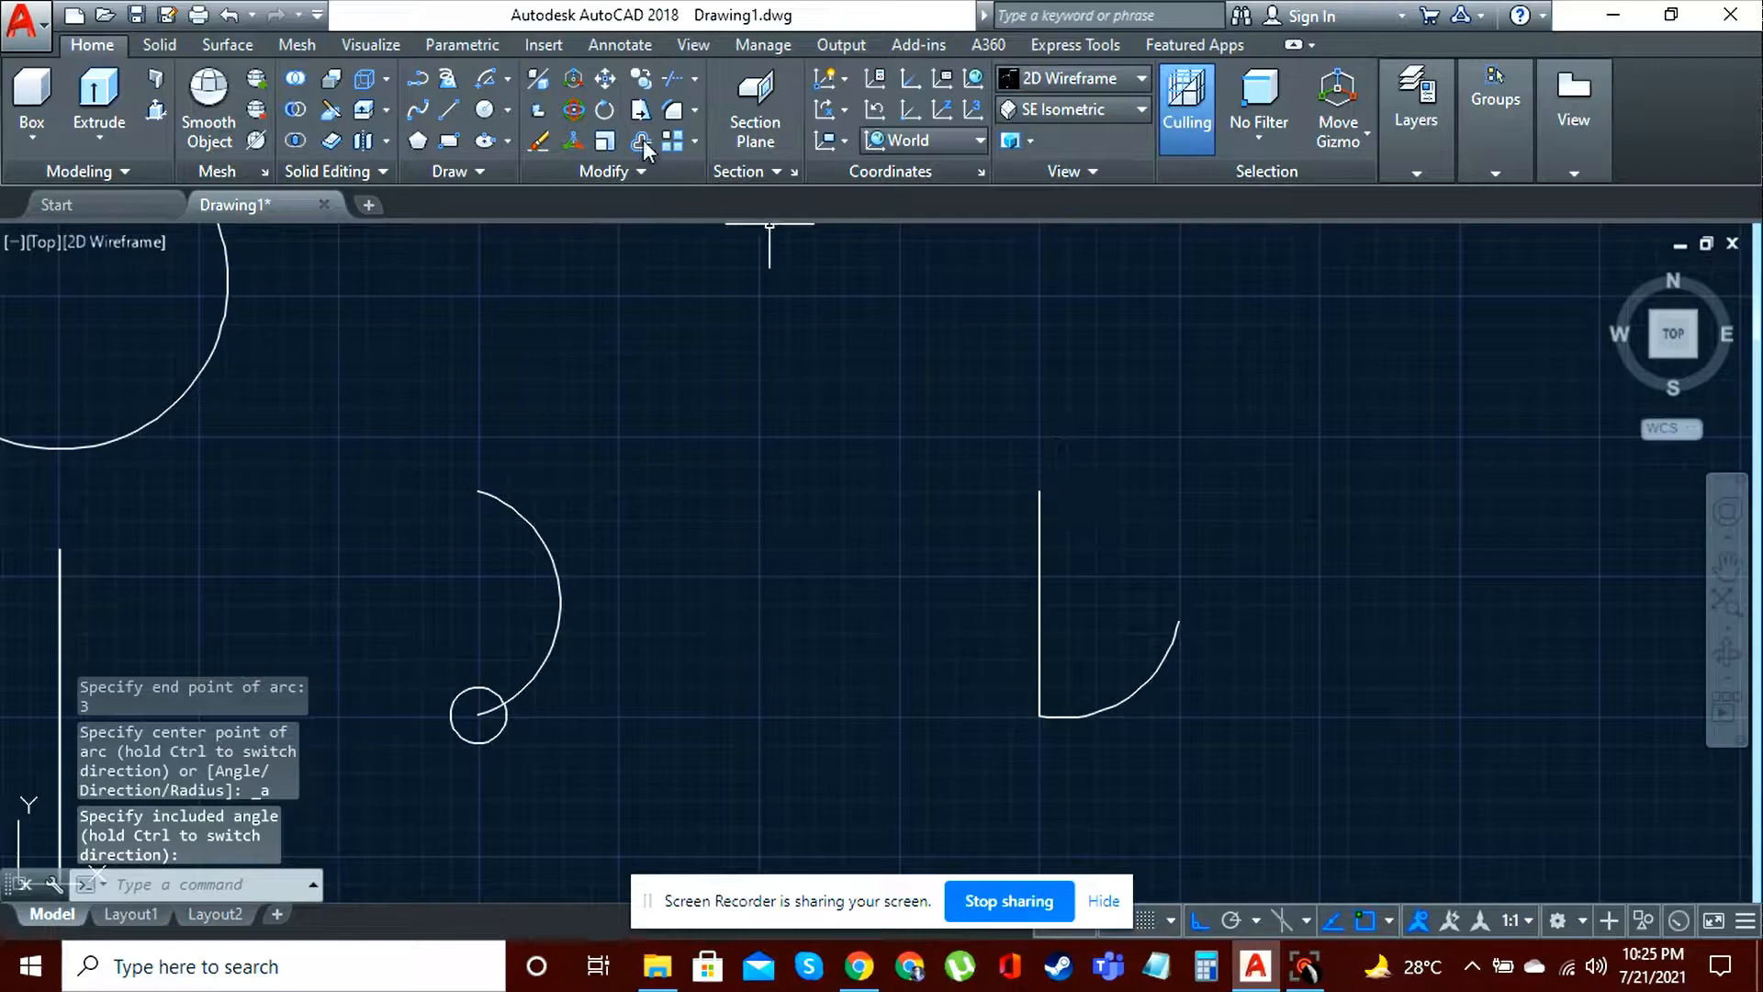
Step: With ortho off, draw a 3-Point arc from the previous arc's free end, bulging toward the line and ending about level with its top
left_click(507, 78)
left_click(516, 118)
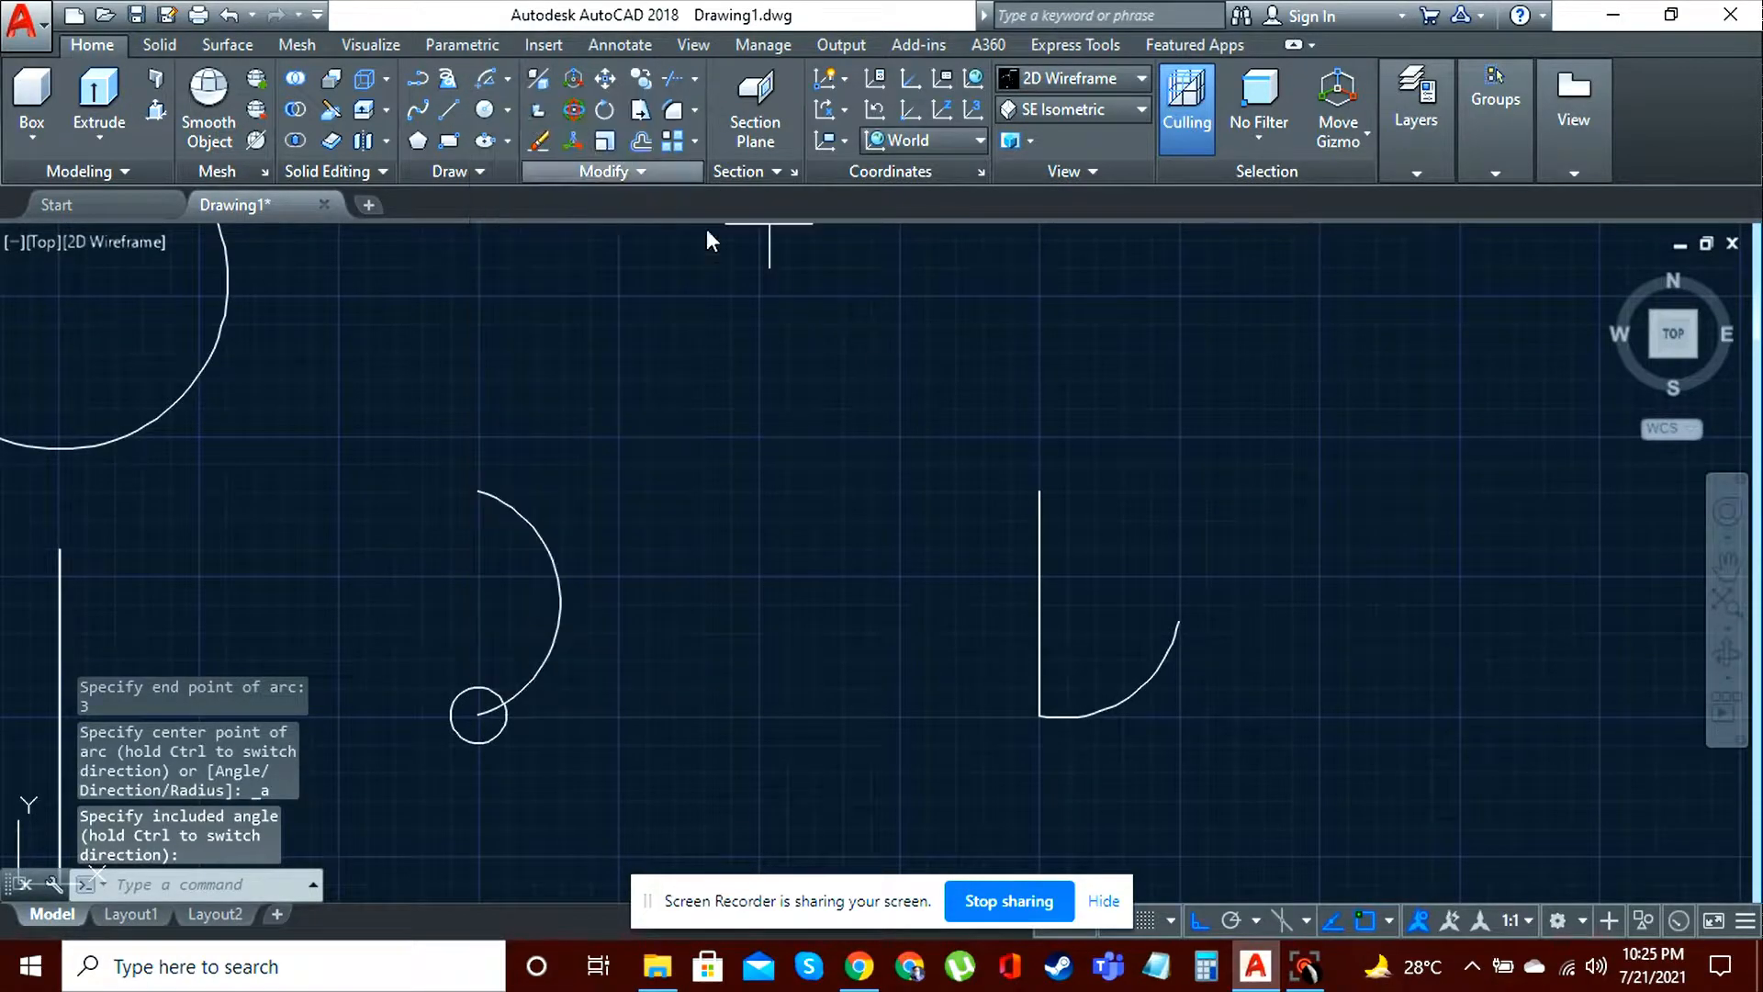
left_click(1178, 622)
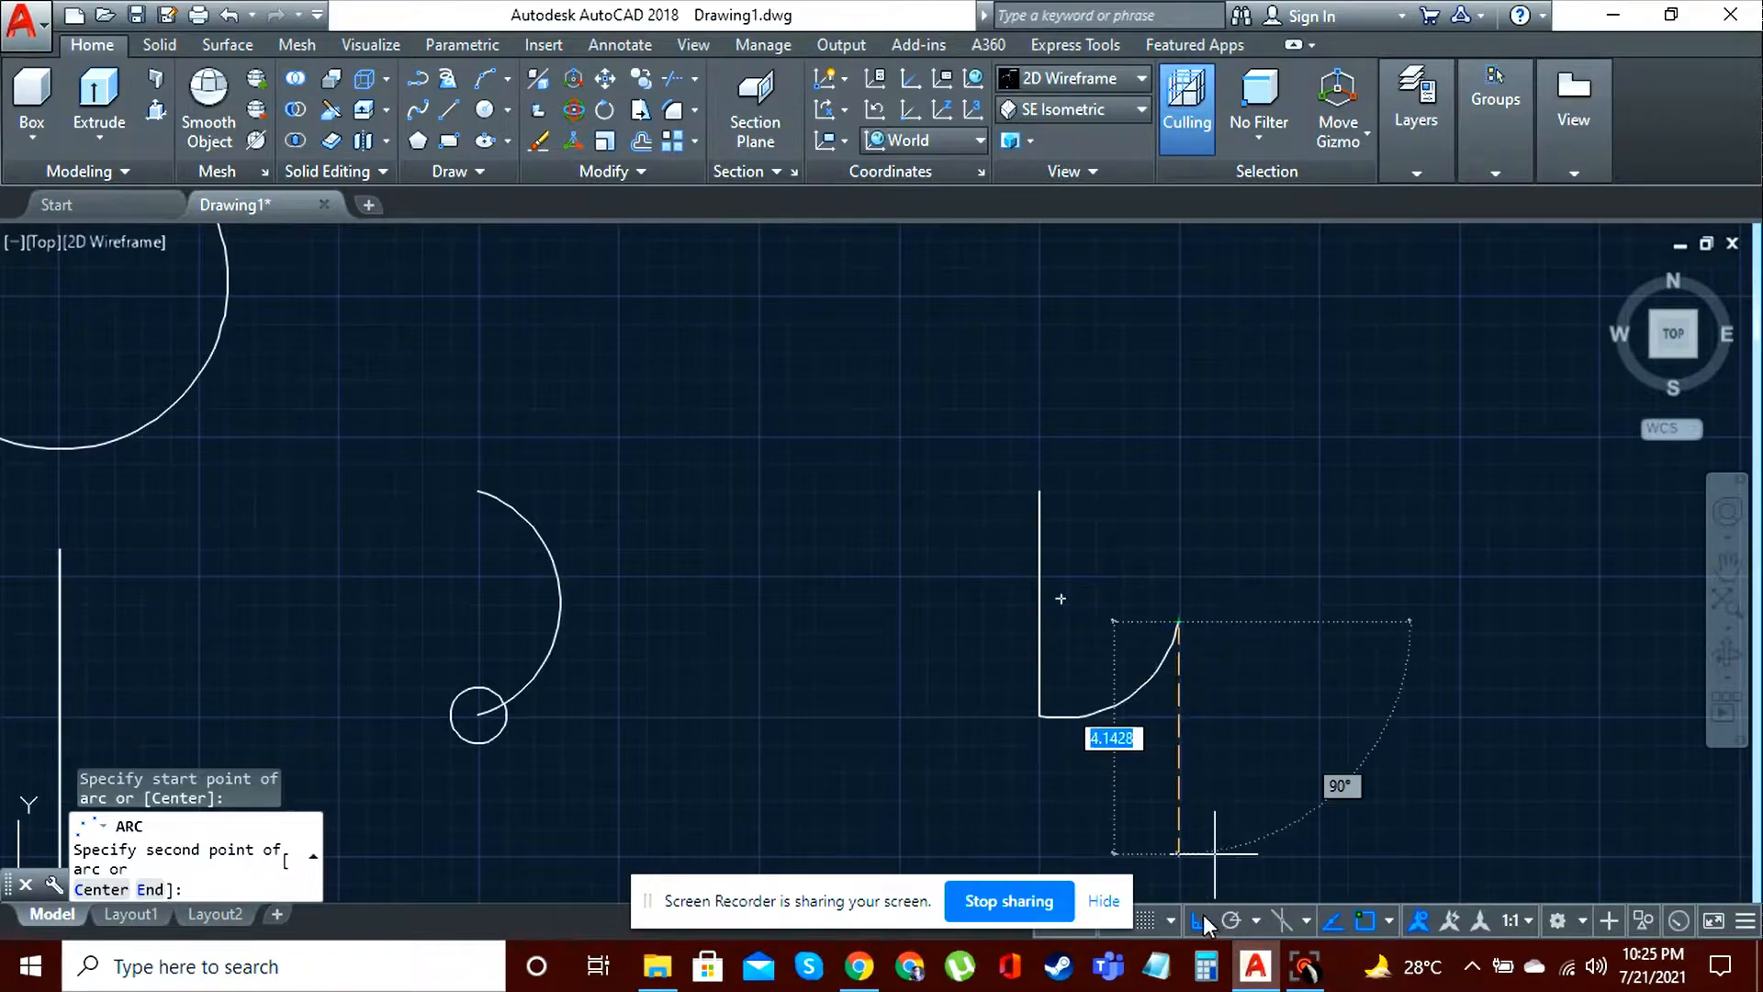
key("F8")
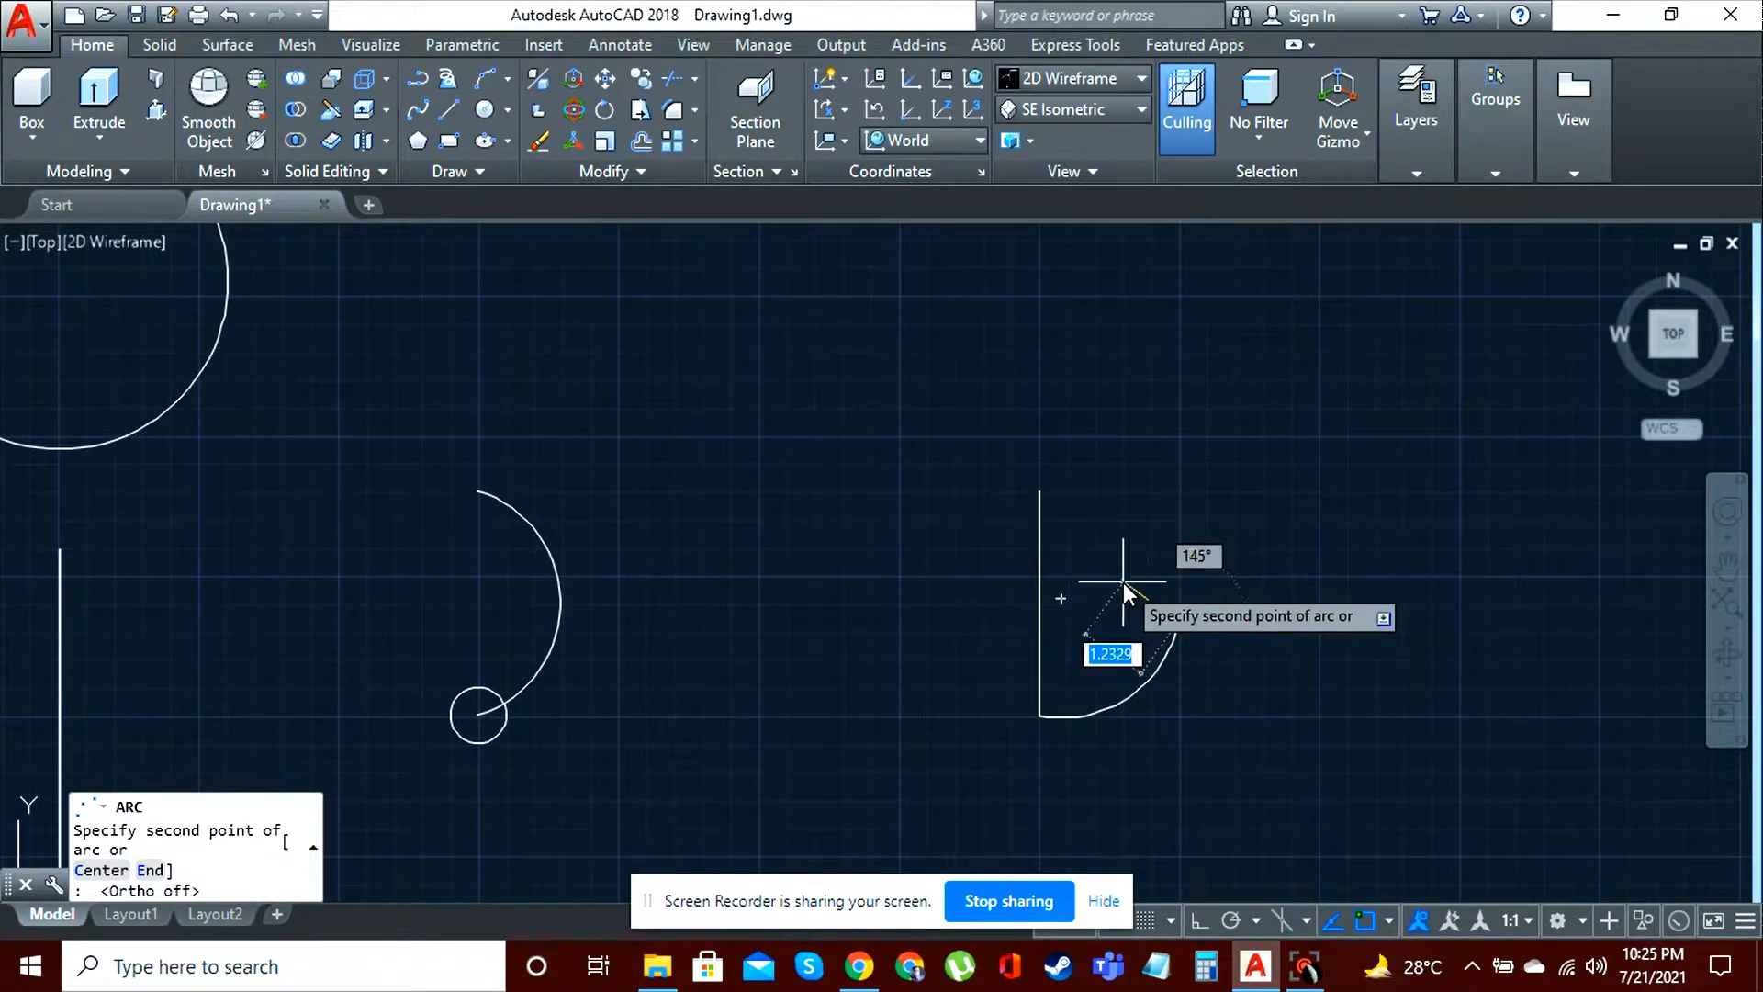
left_click(1122, 573)
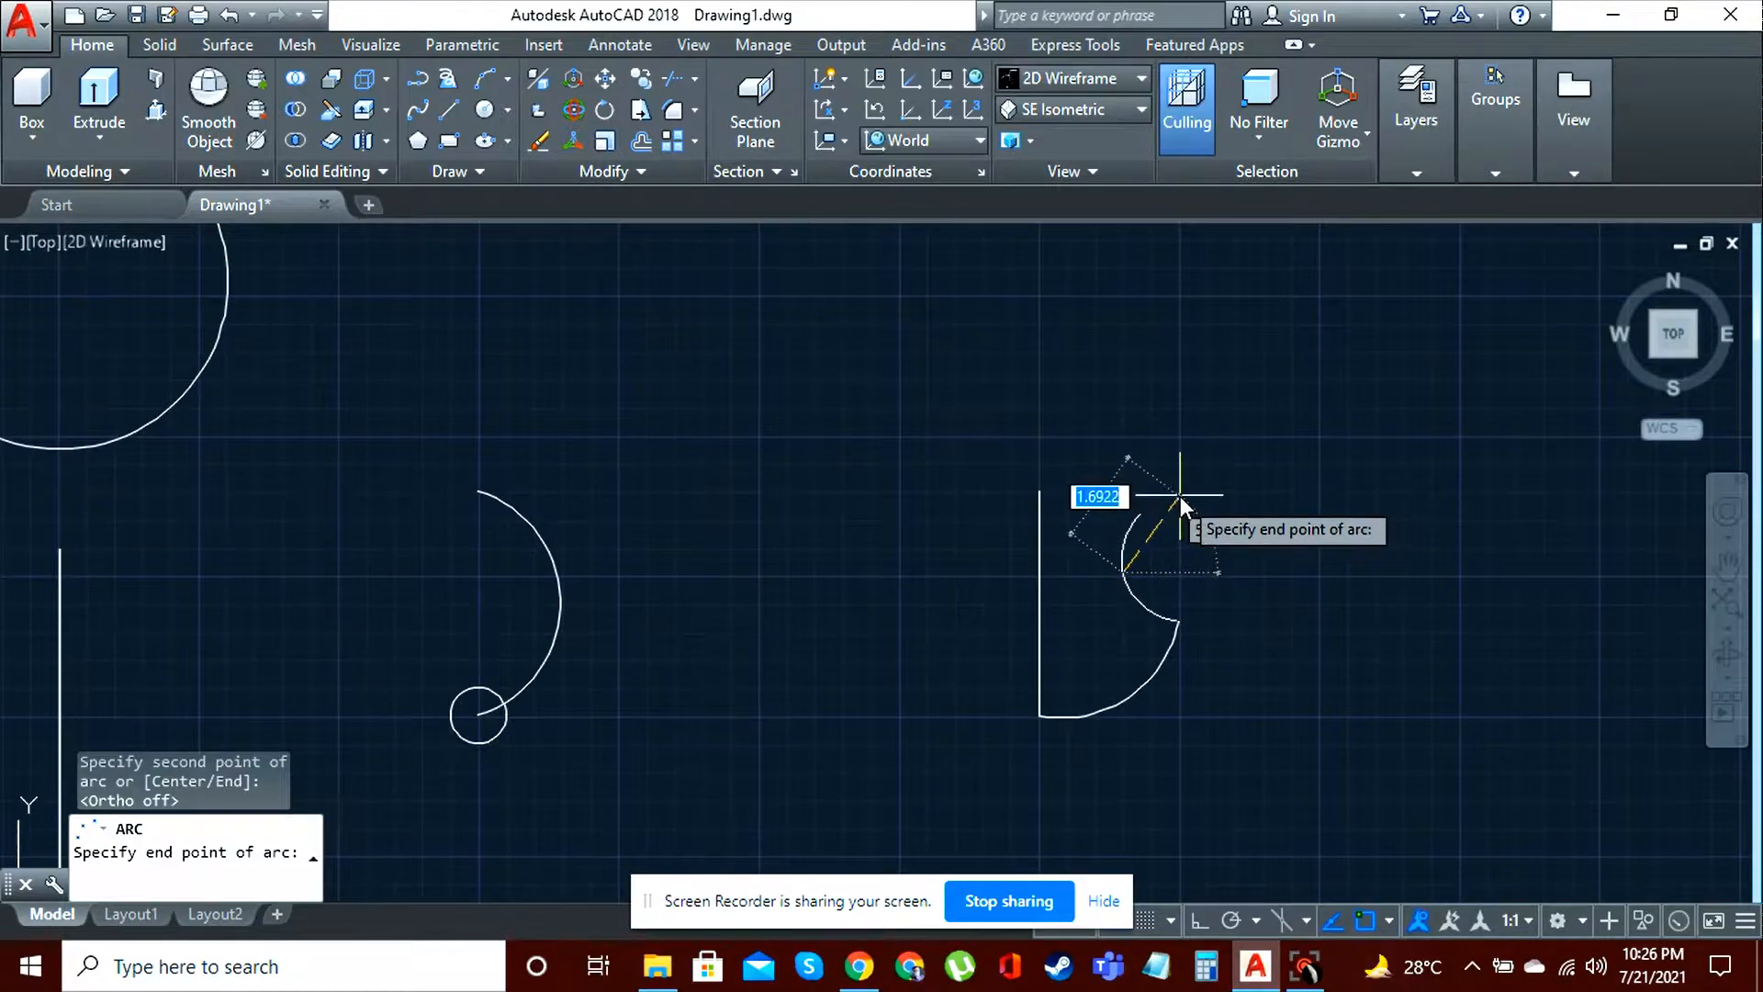
left_click(1180, 496)
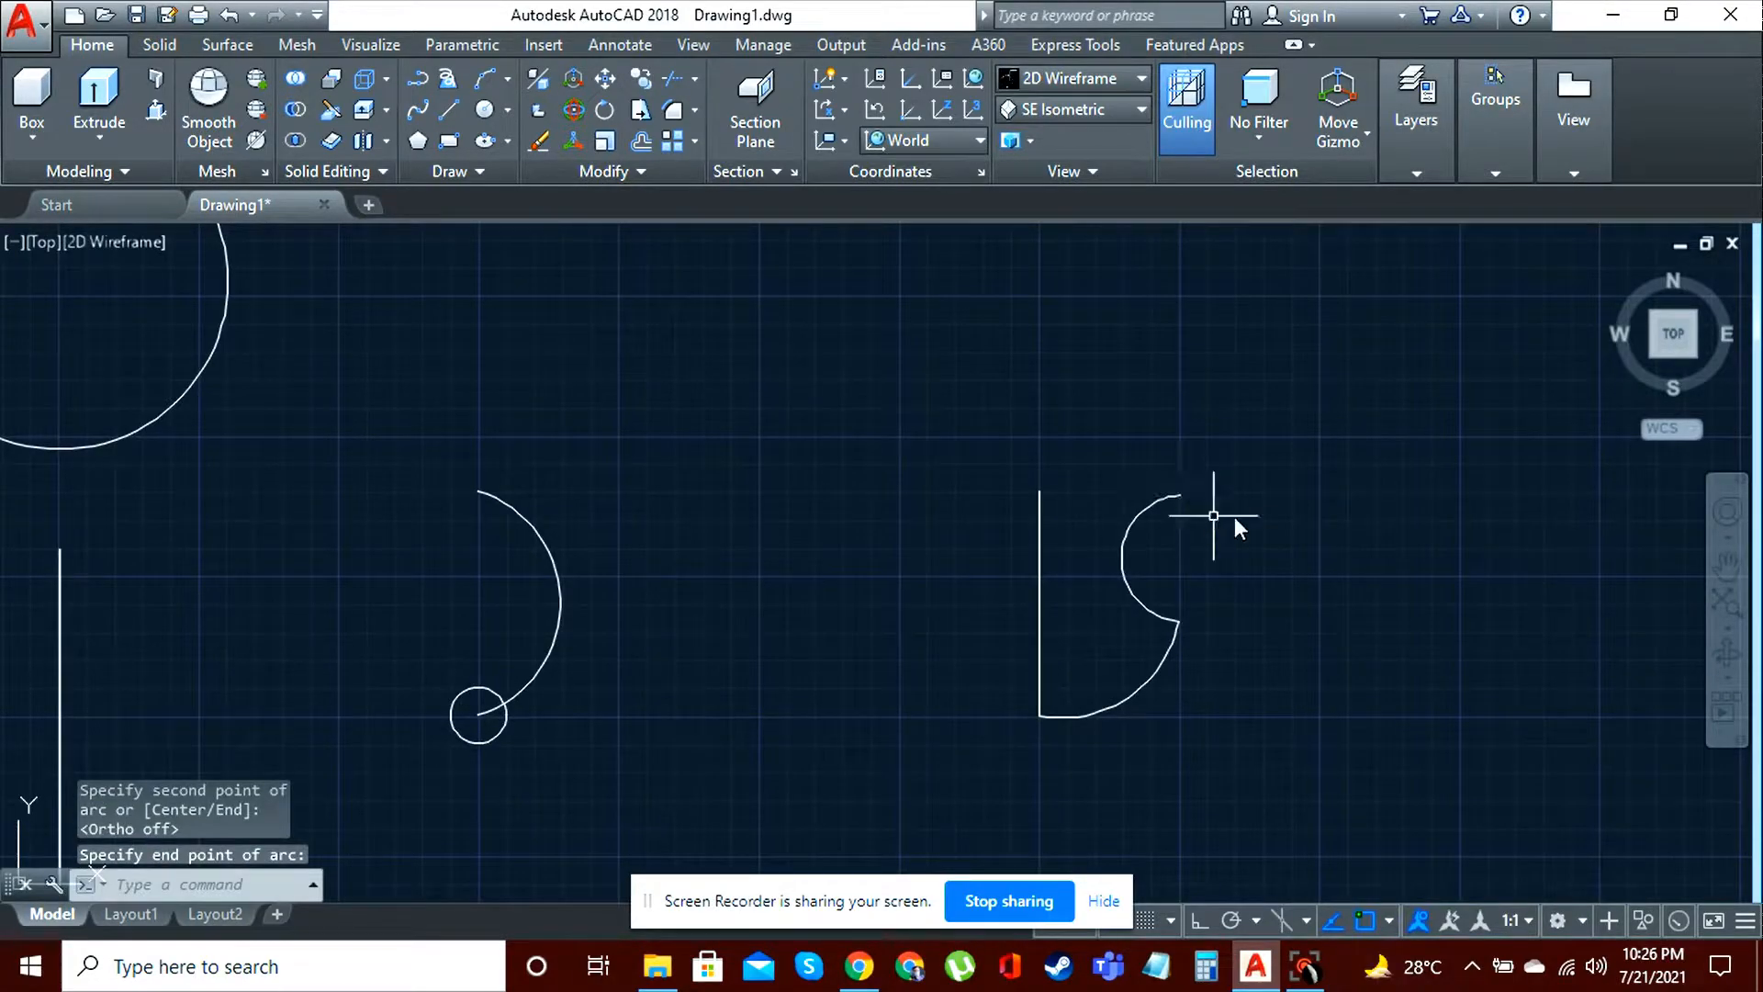
Step: Join the two connected arcs beside the line into one polyline
type("j")
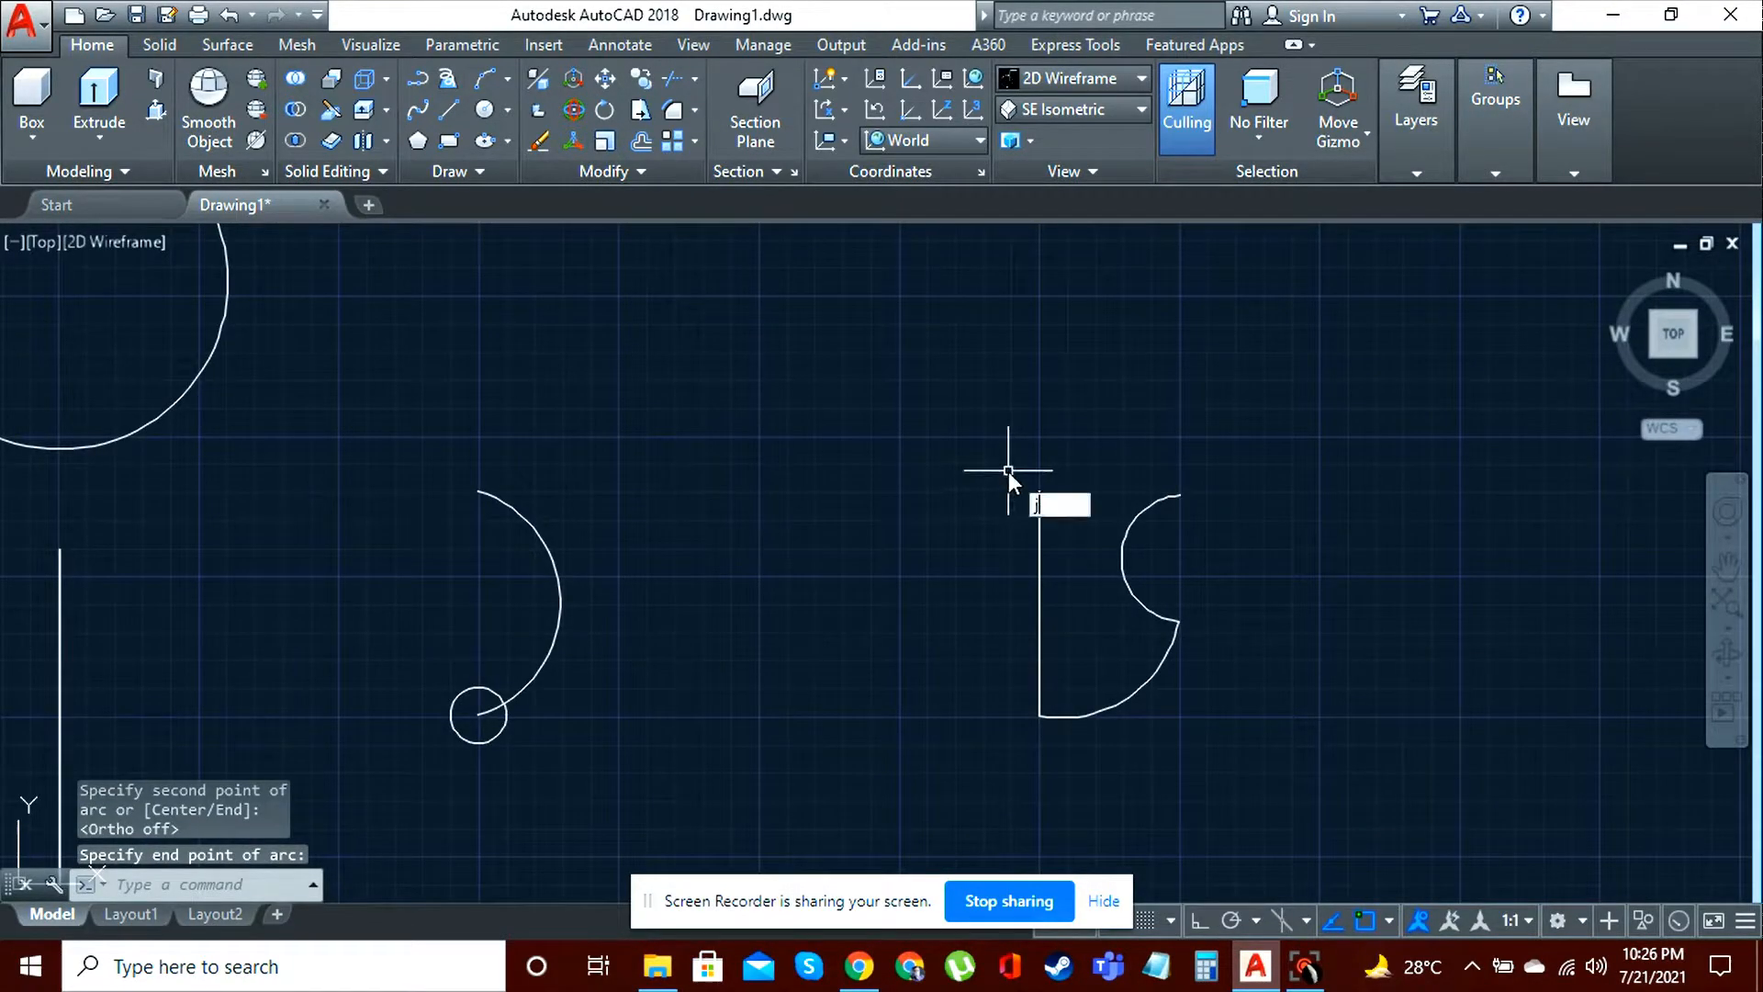
type("oin")
key("Return")
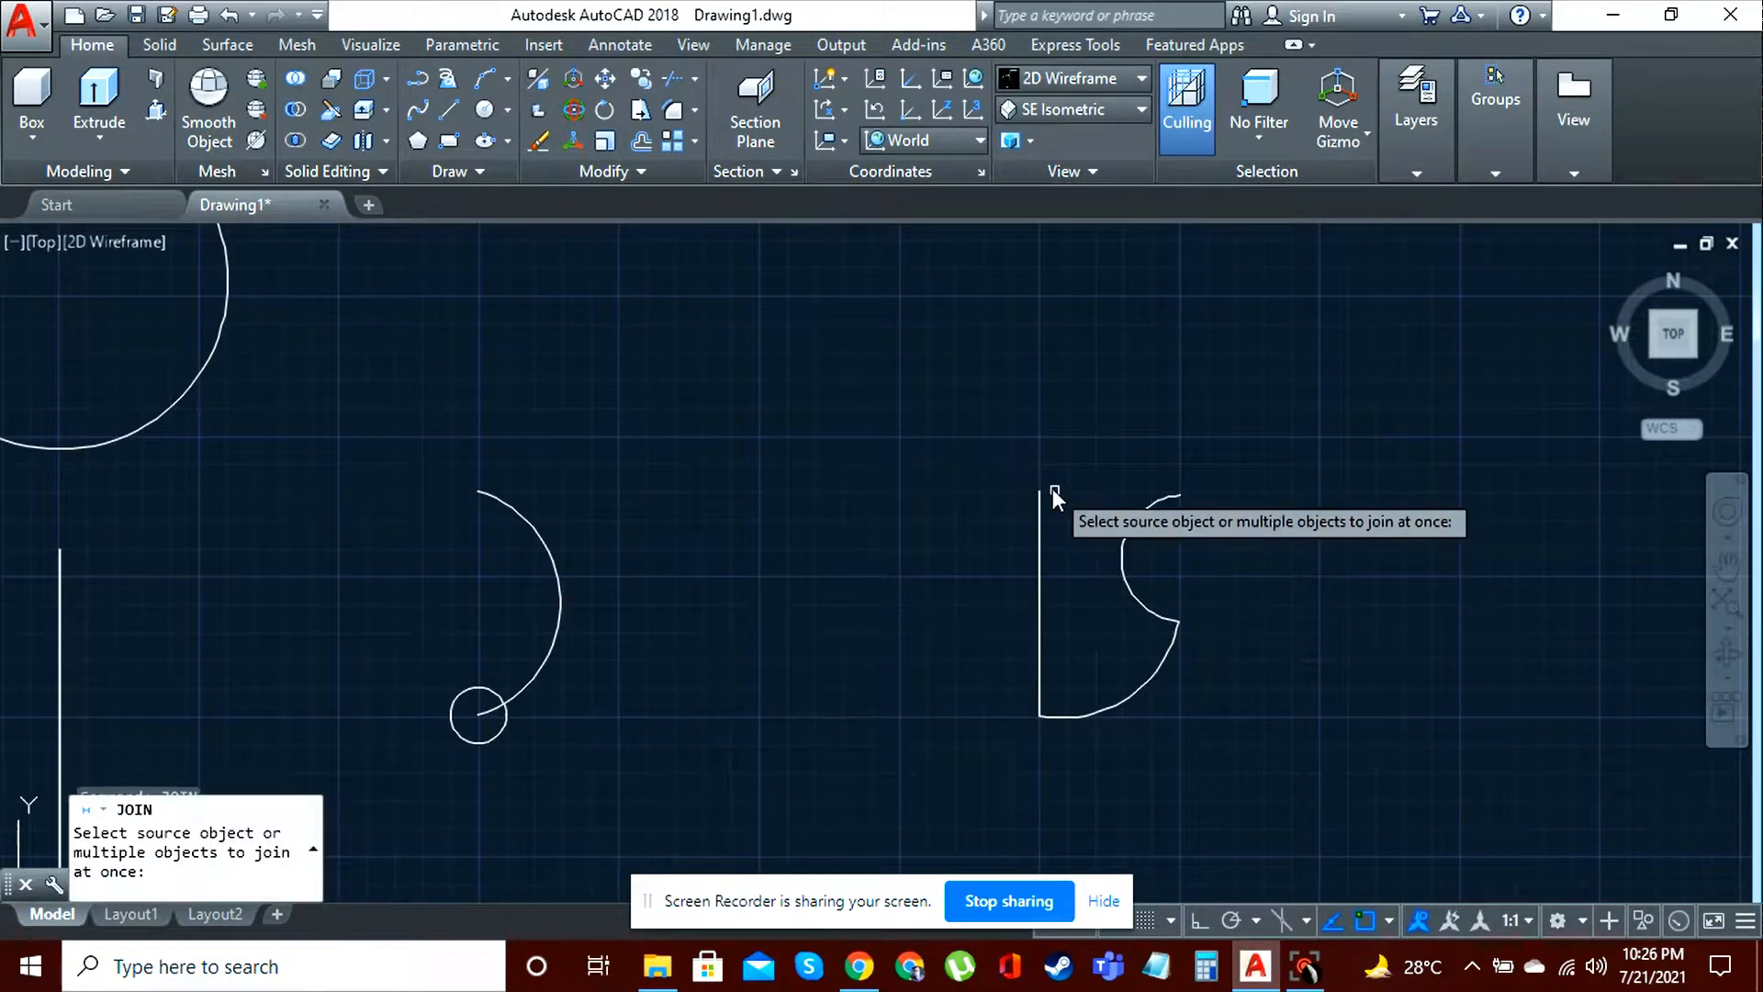
left_click(1124, 542)
left_click(1163, 665)
key("Return")
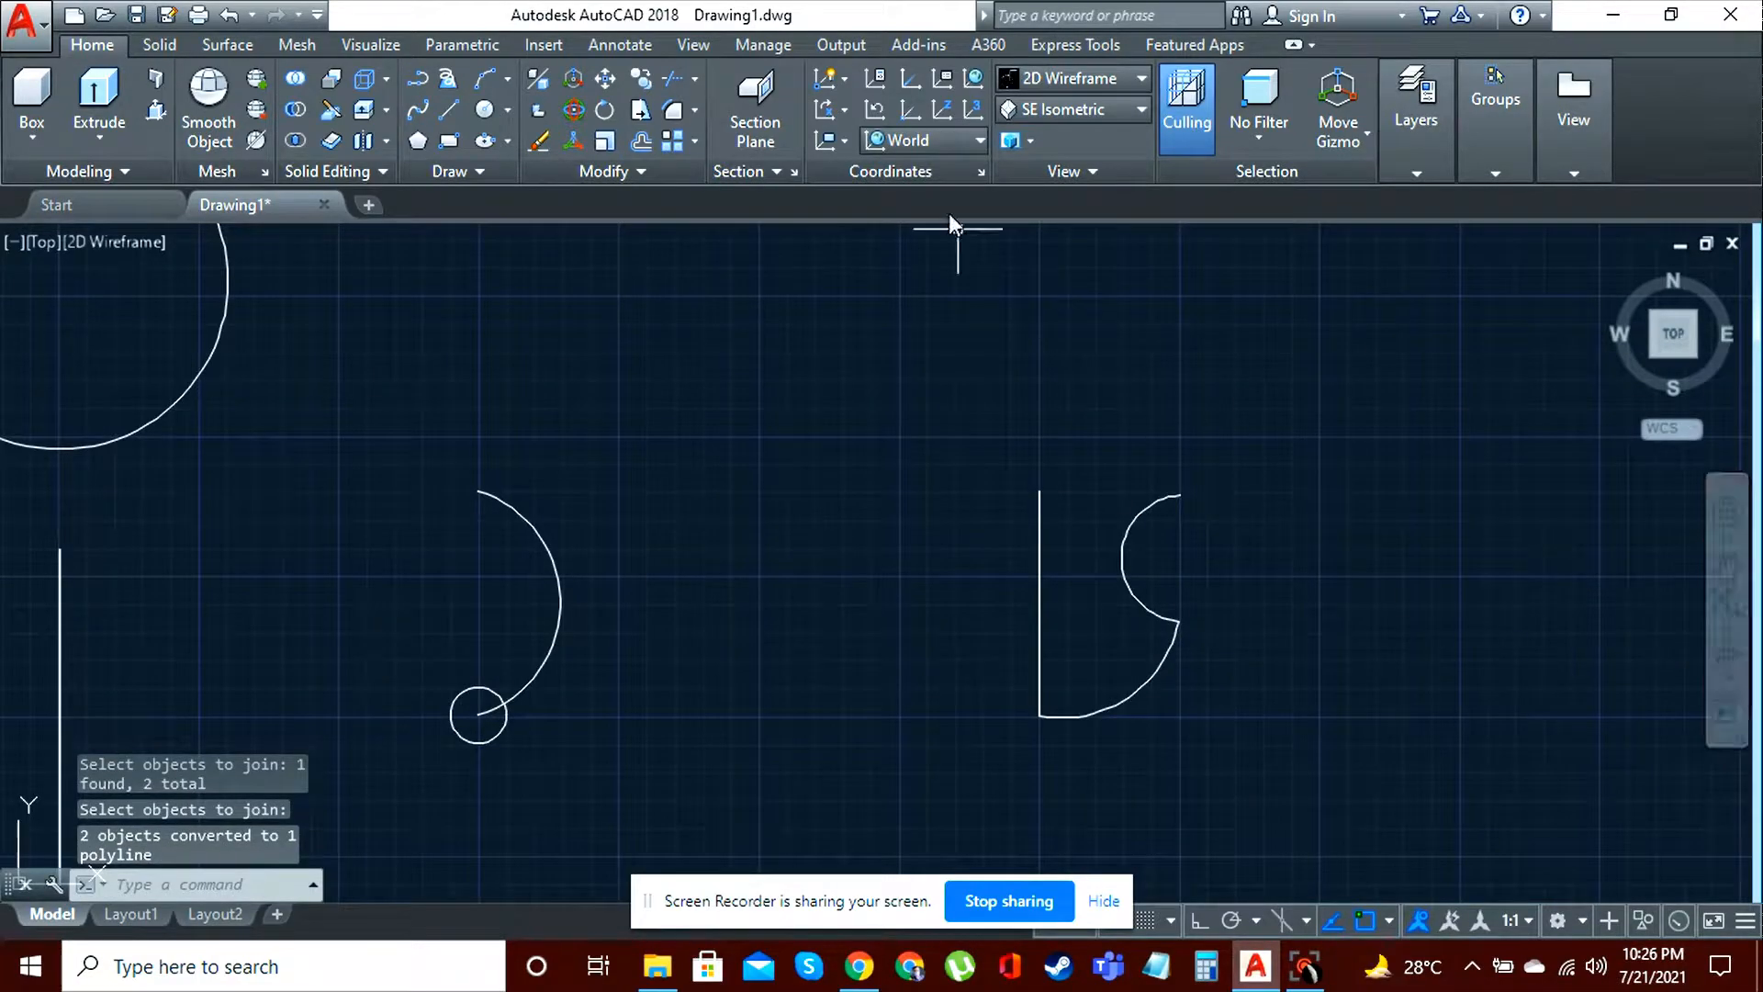
Step: Revolve the joined profile 360° about the vertical line, using the line's two endpoints as the axis
left_click(98, 136)
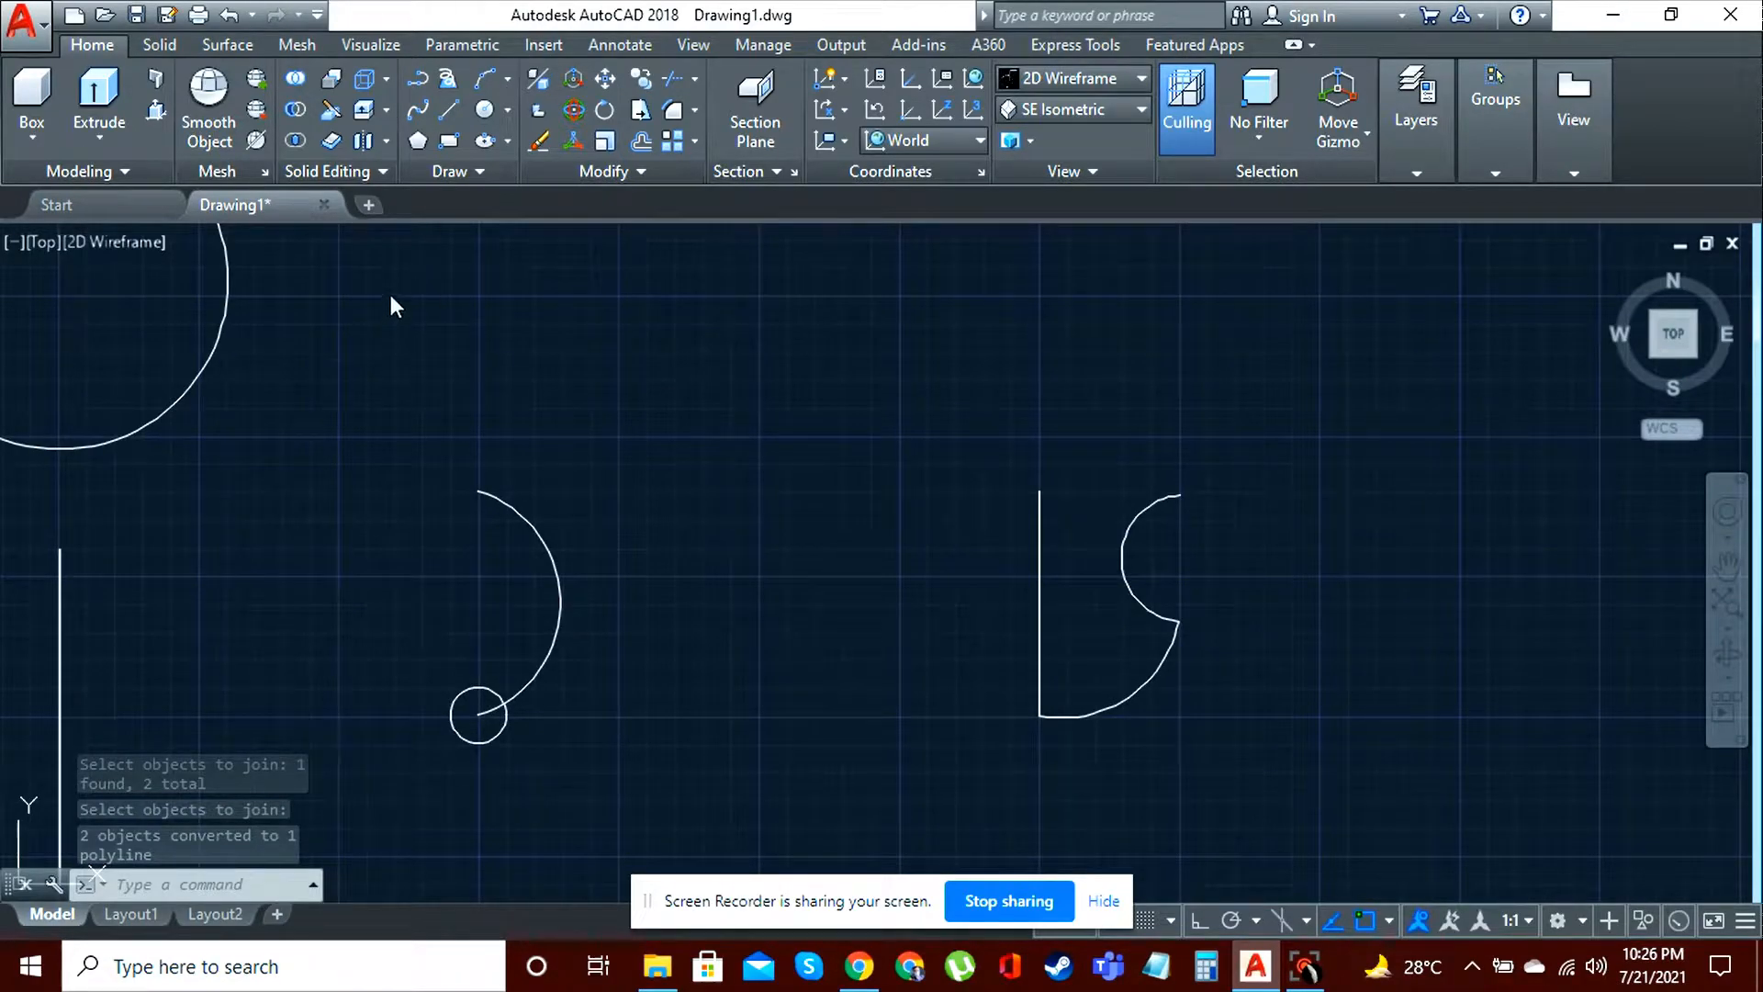
left_click(1132, 588)
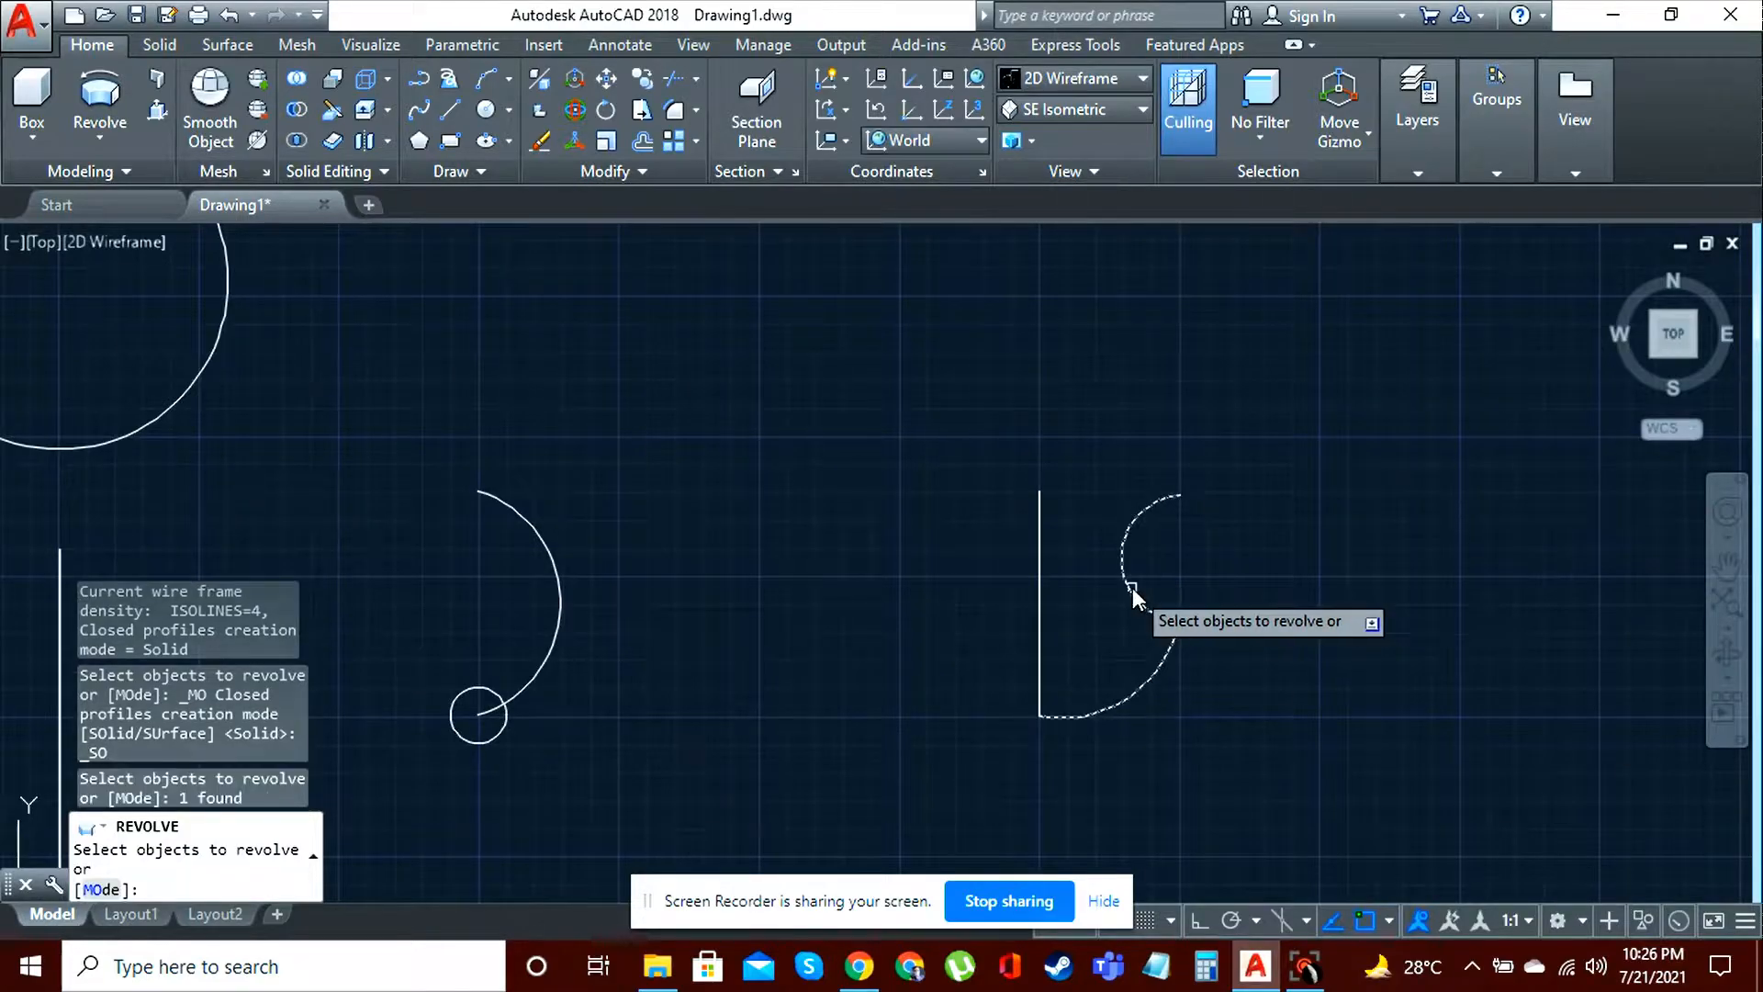
right_click(1140, 588)
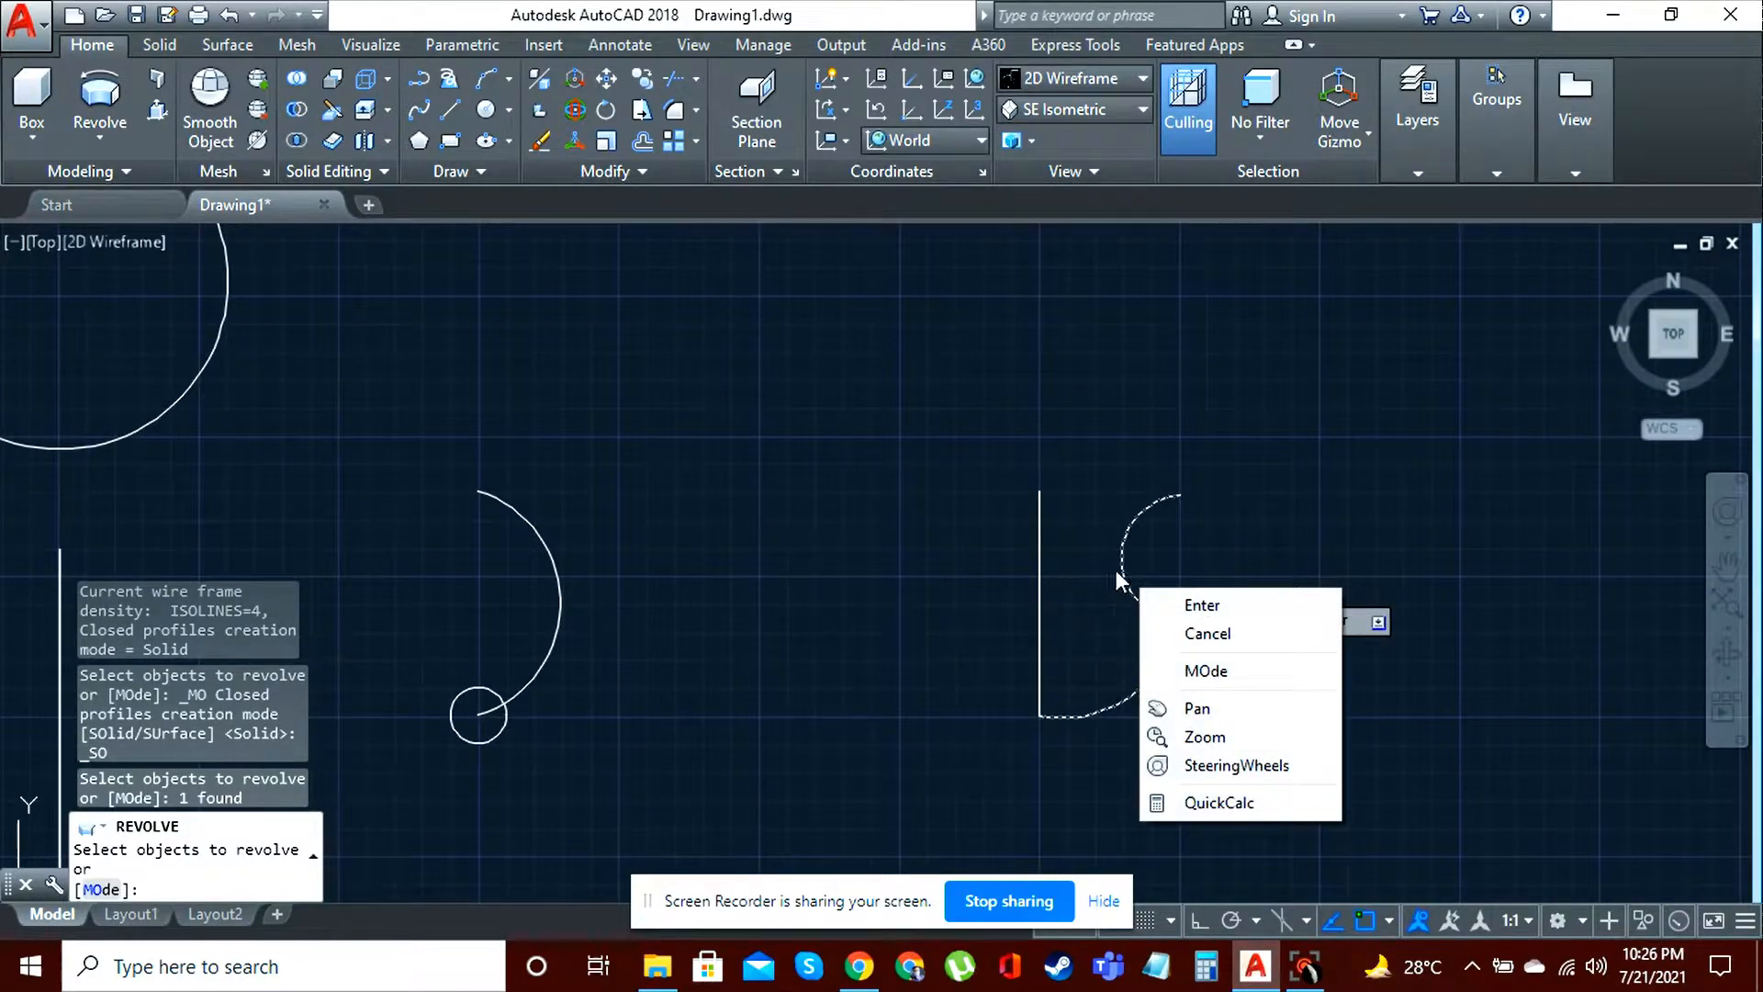
left_click(1159, 605)
left_click(1039, 493)
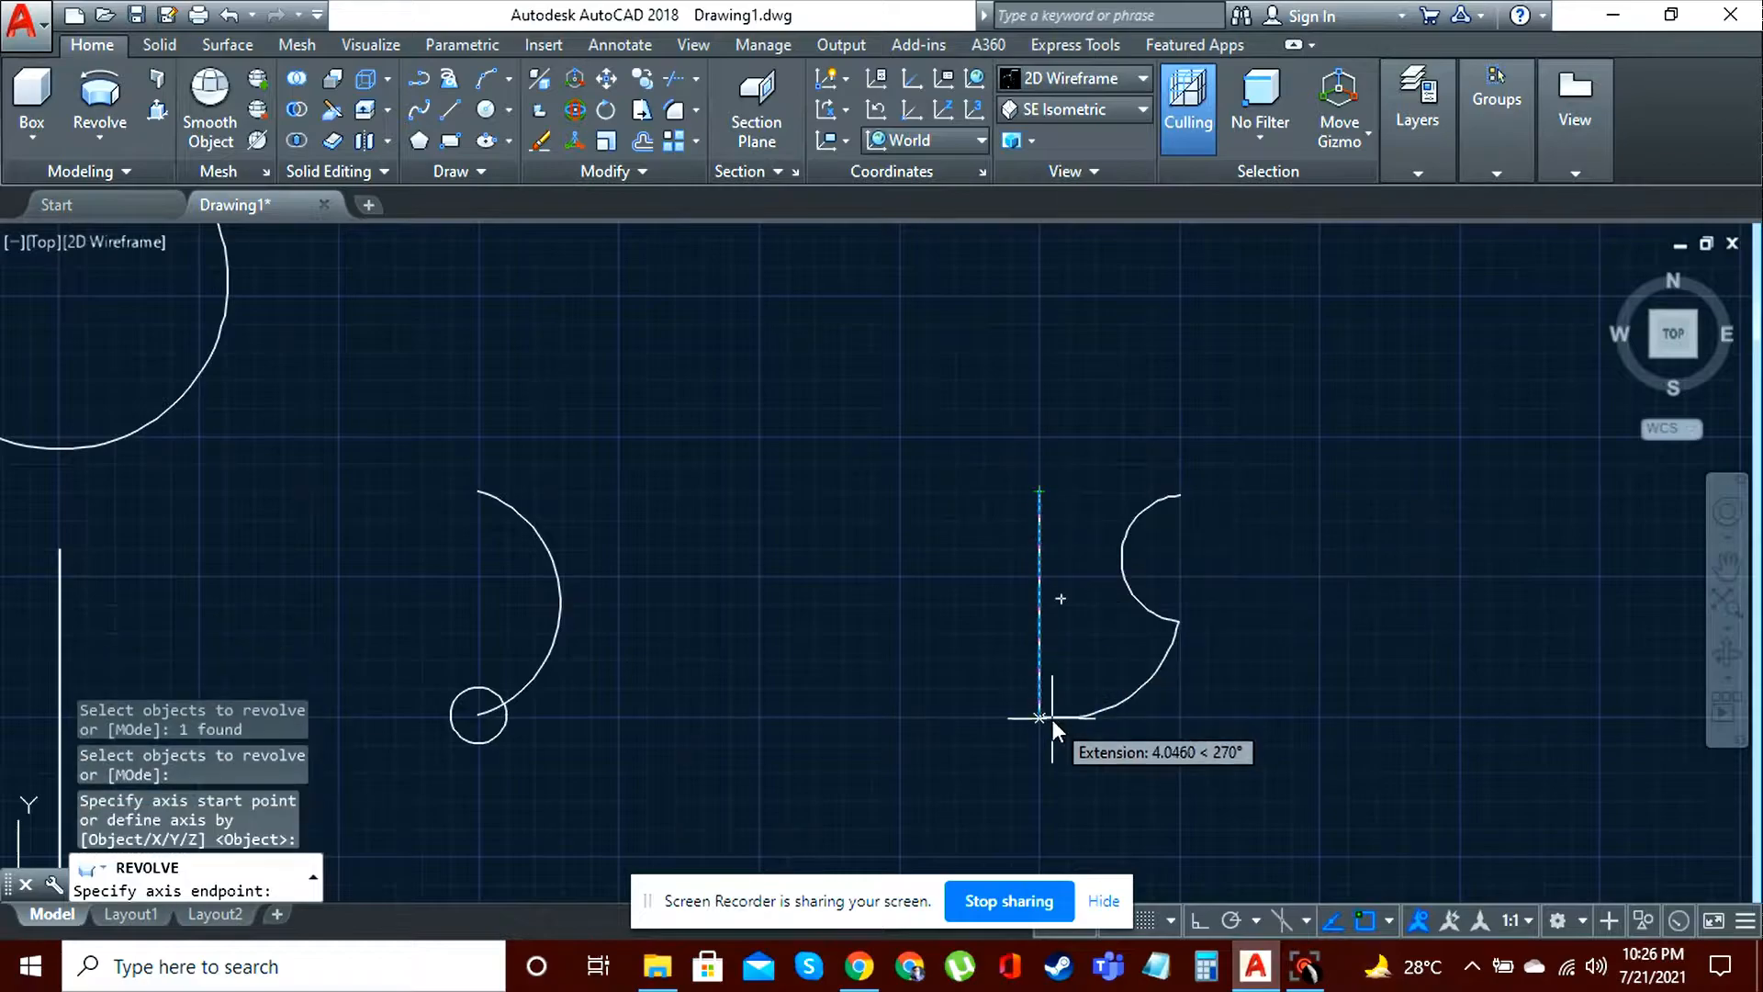
left_click(1038, 716)
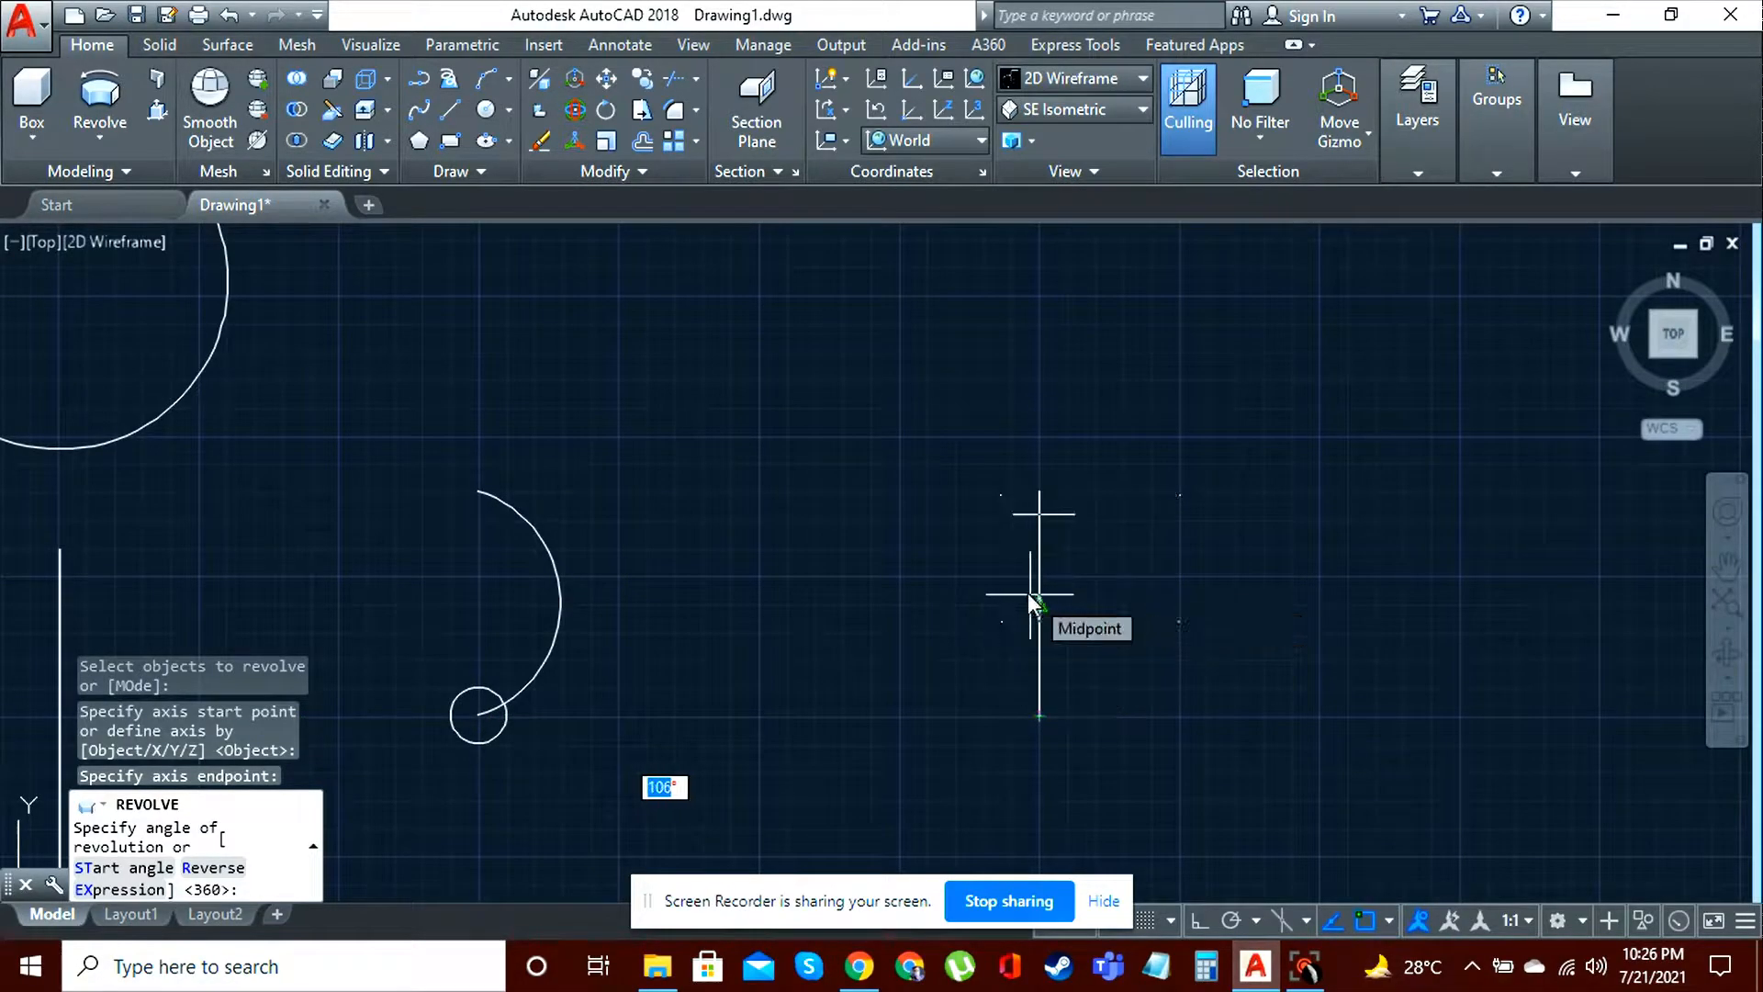
type("360")
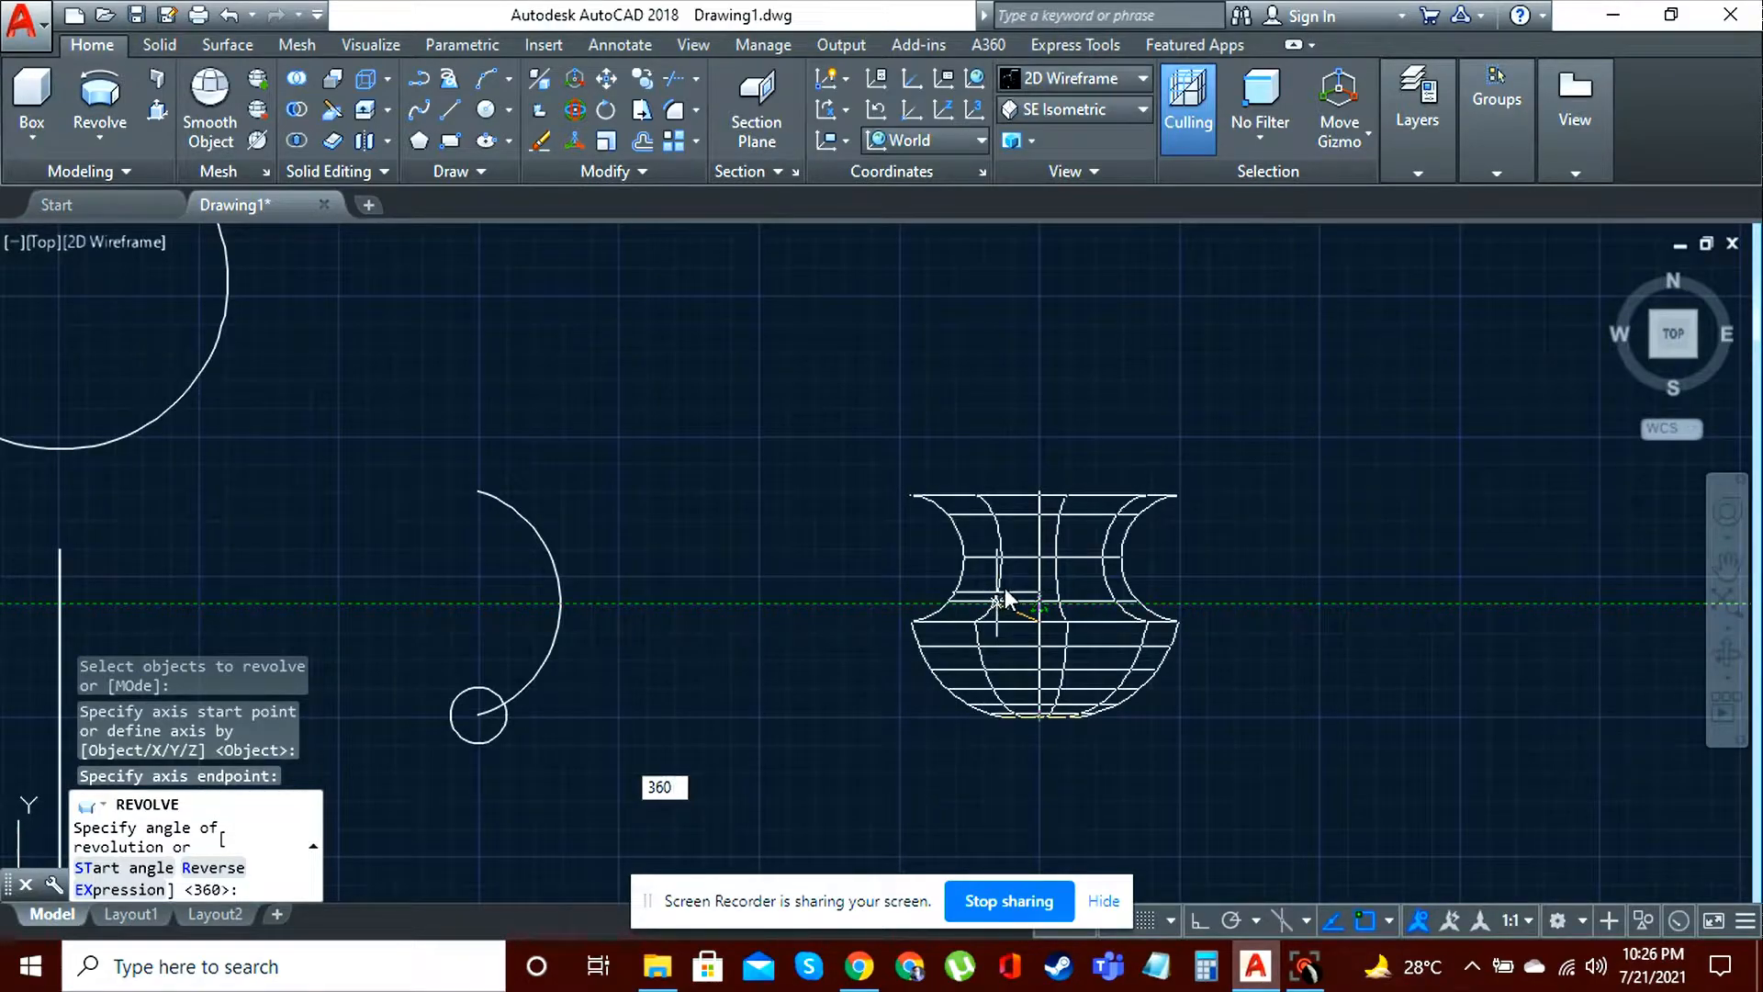
key("Return")
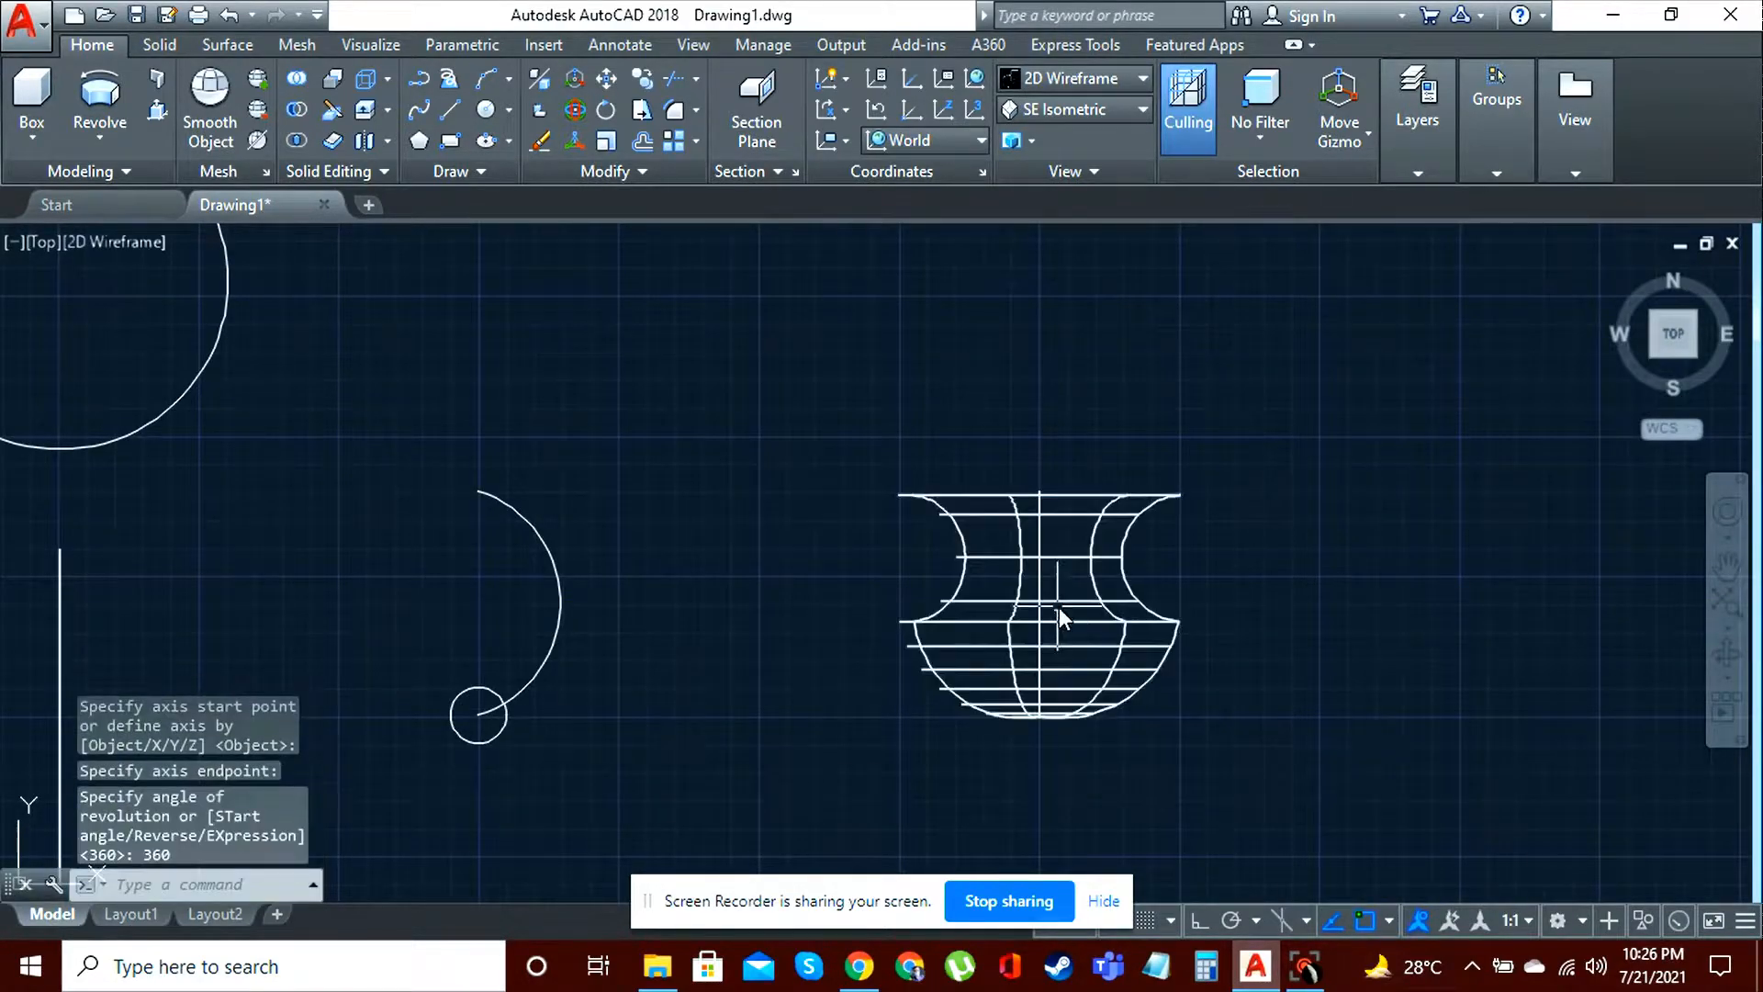
Step: Sweep the small circle along the arc it sits on to make a curved tube
left_click(1726, 563)
mouse_move(866, 583)
left_mouse_down()
mouse_move(839, 577)
mouse_move(1348, 450)
left_mouse_up()
key("Escape")
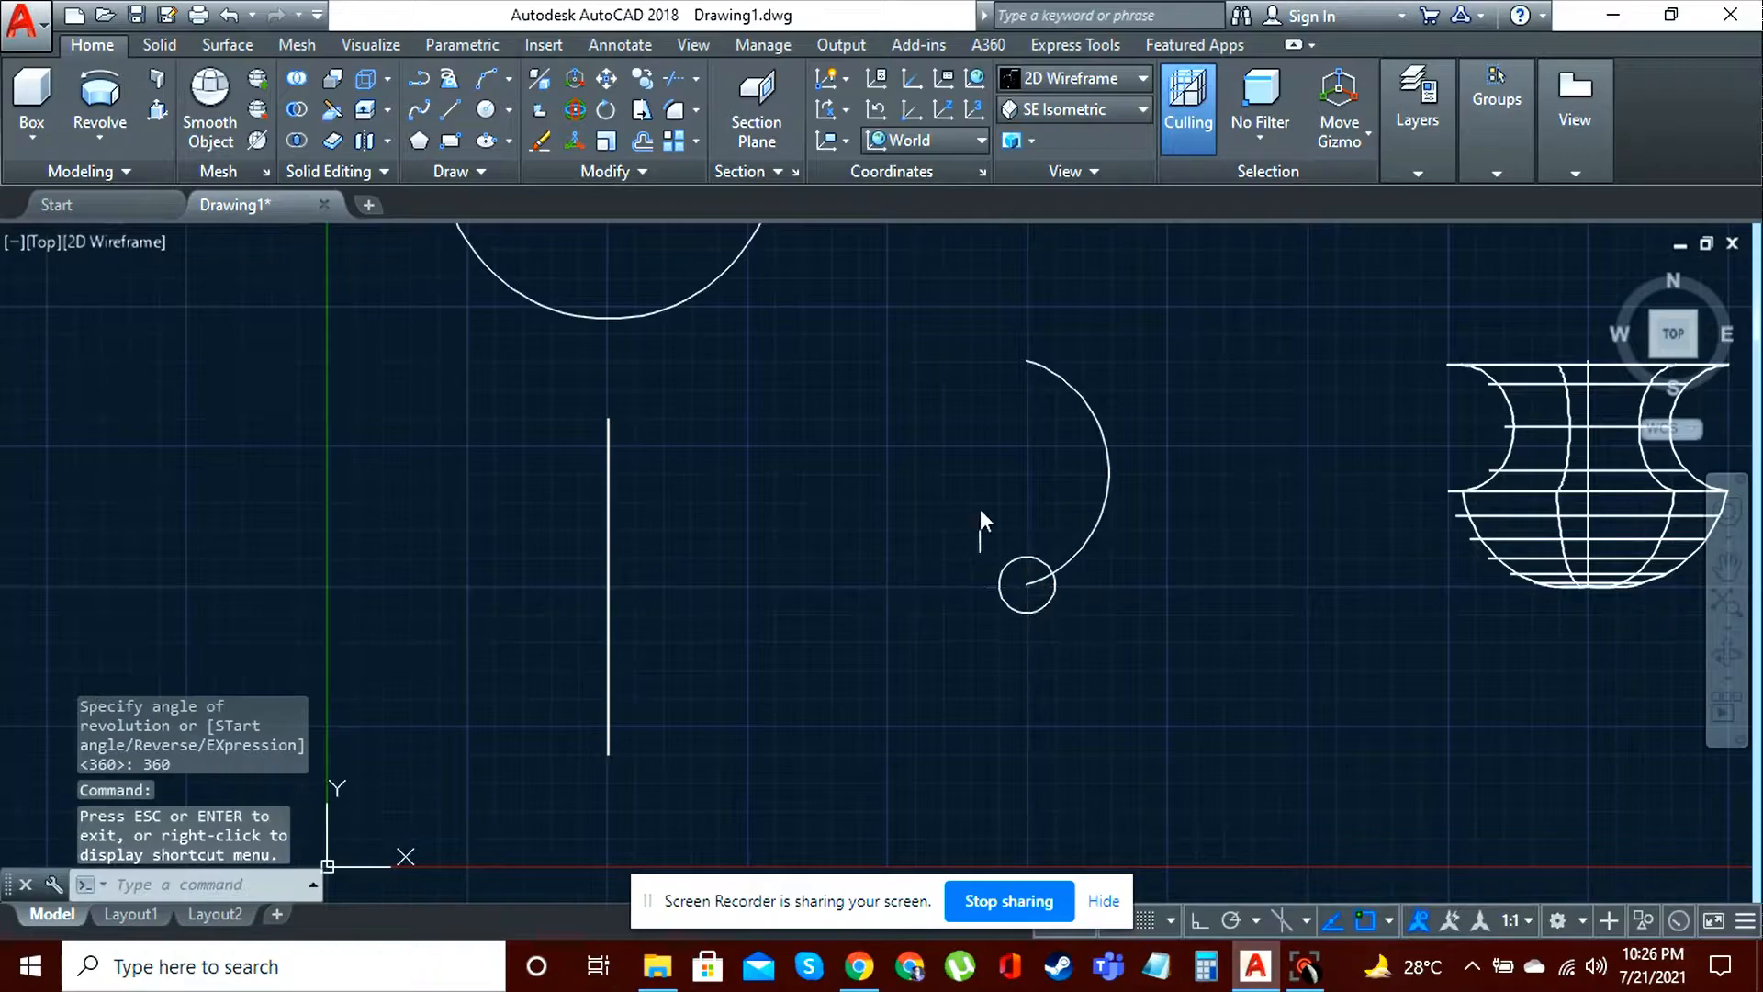
left_click(103, 143)
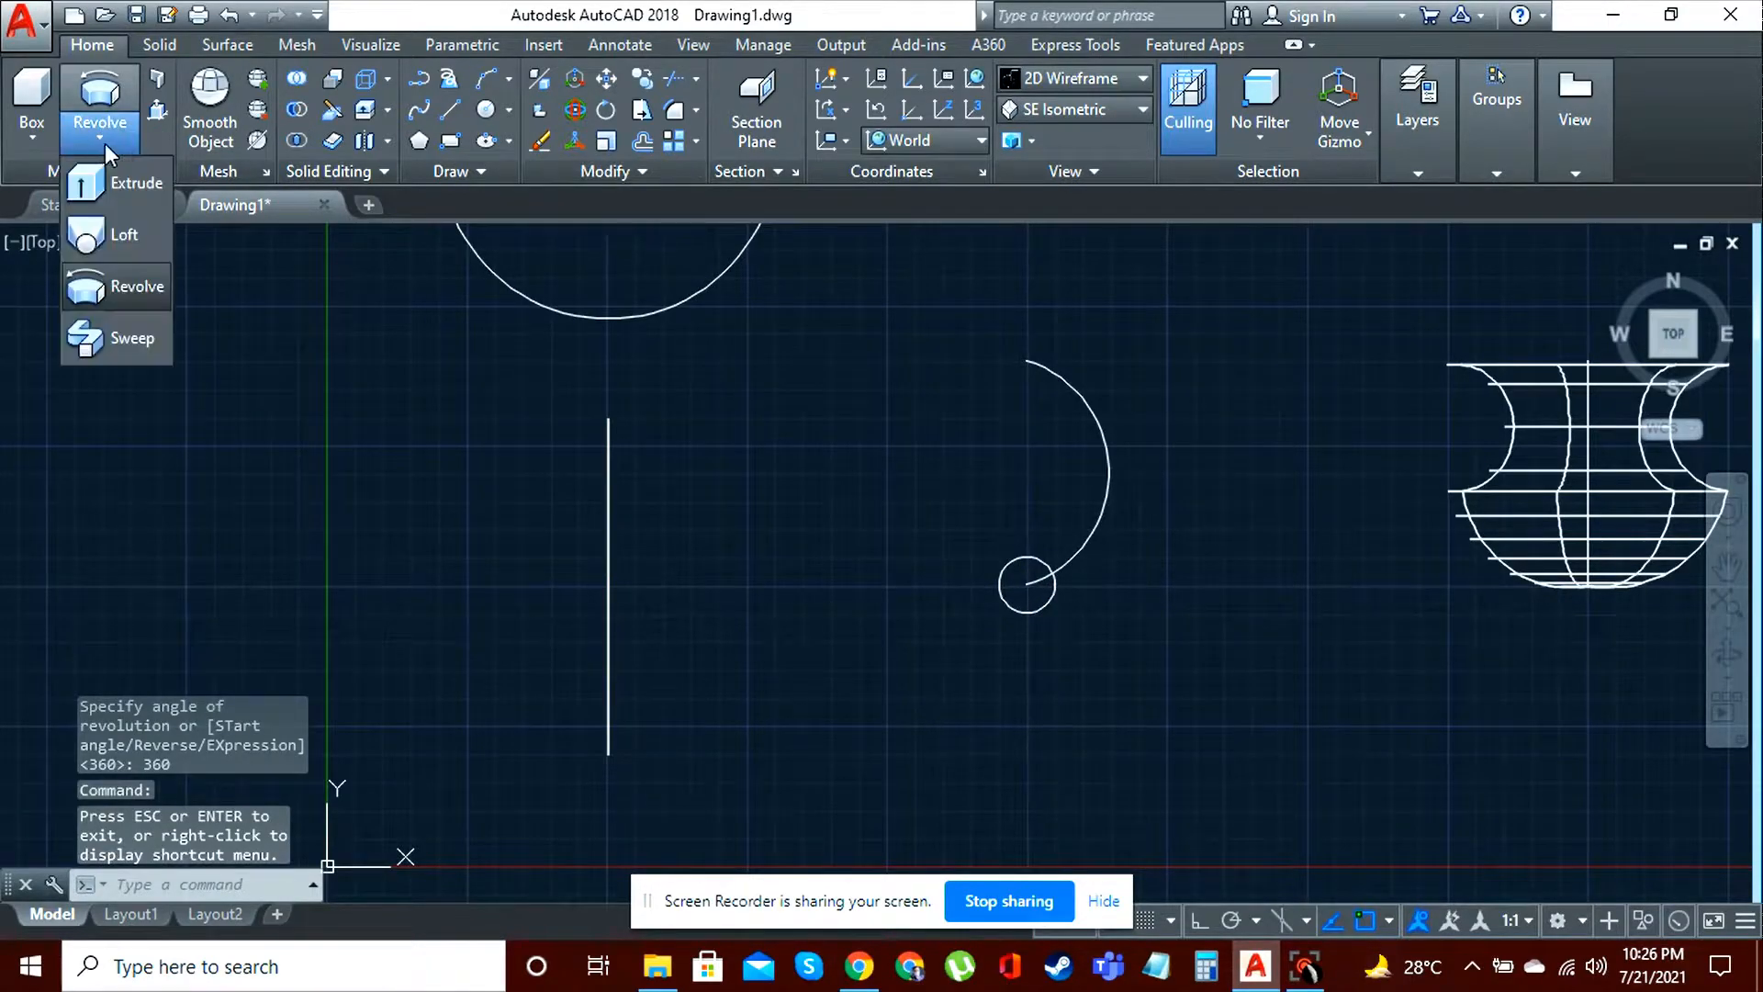
left_click(122, 339)
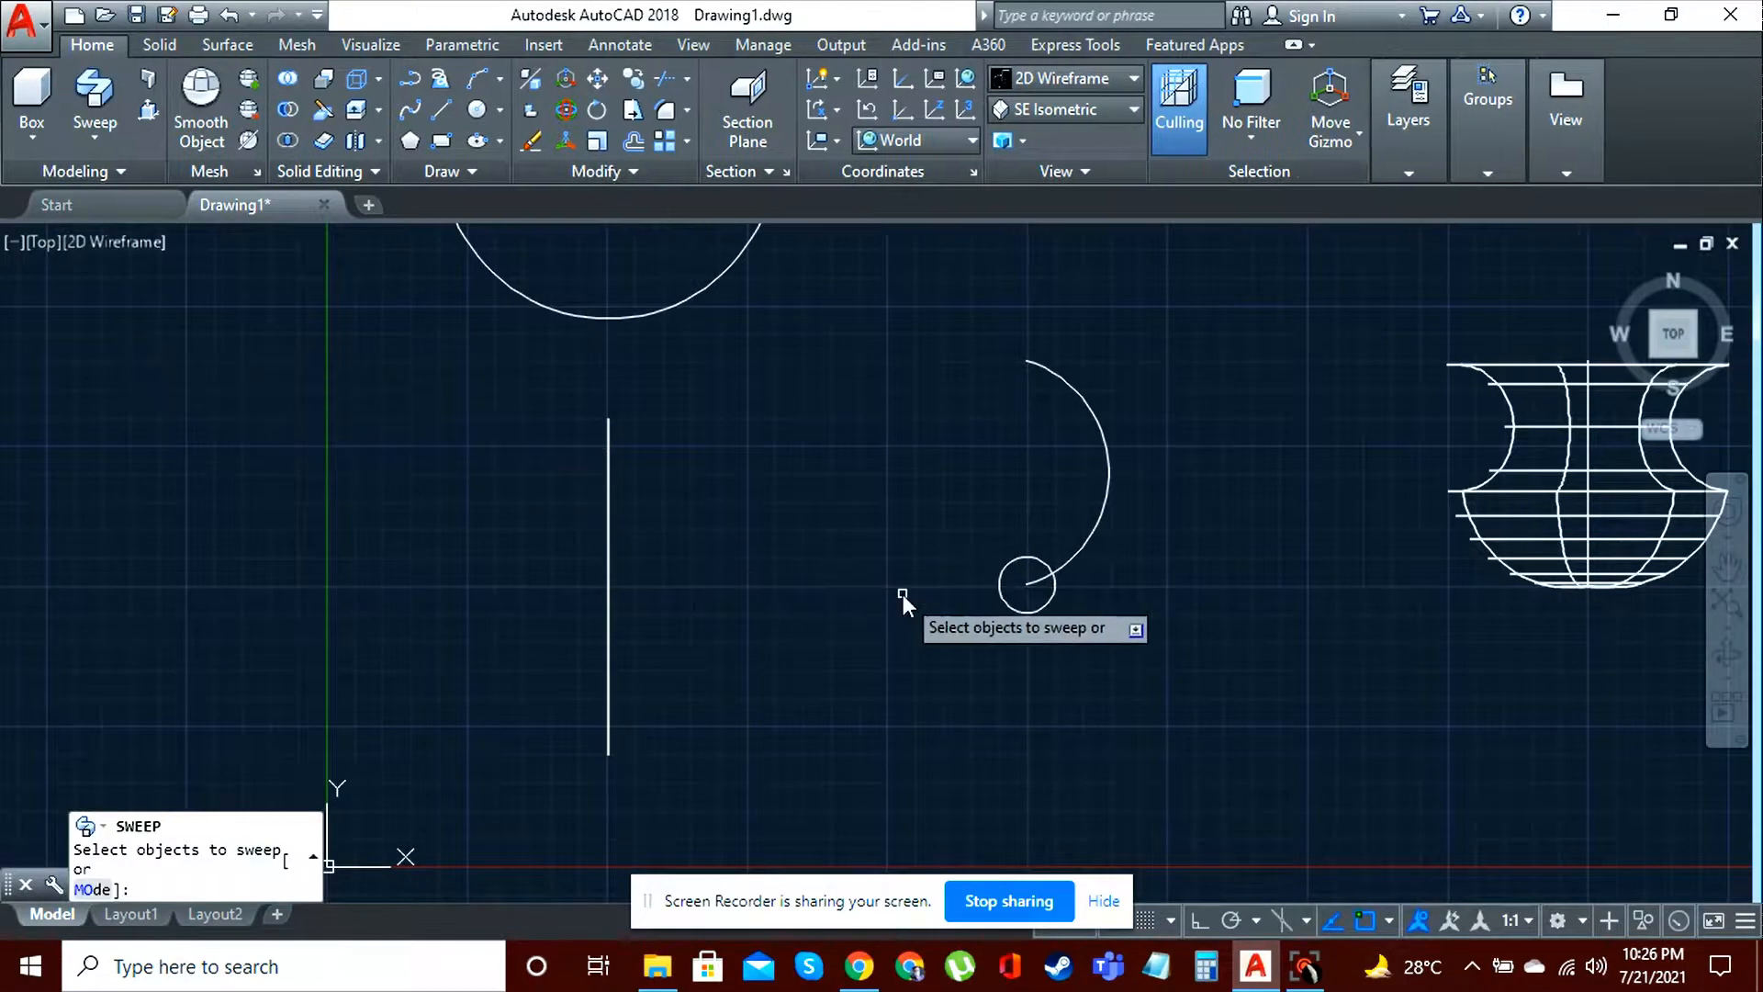
left_click(1004, 599)
right_click(975, 591)
left_click(1062, 606)
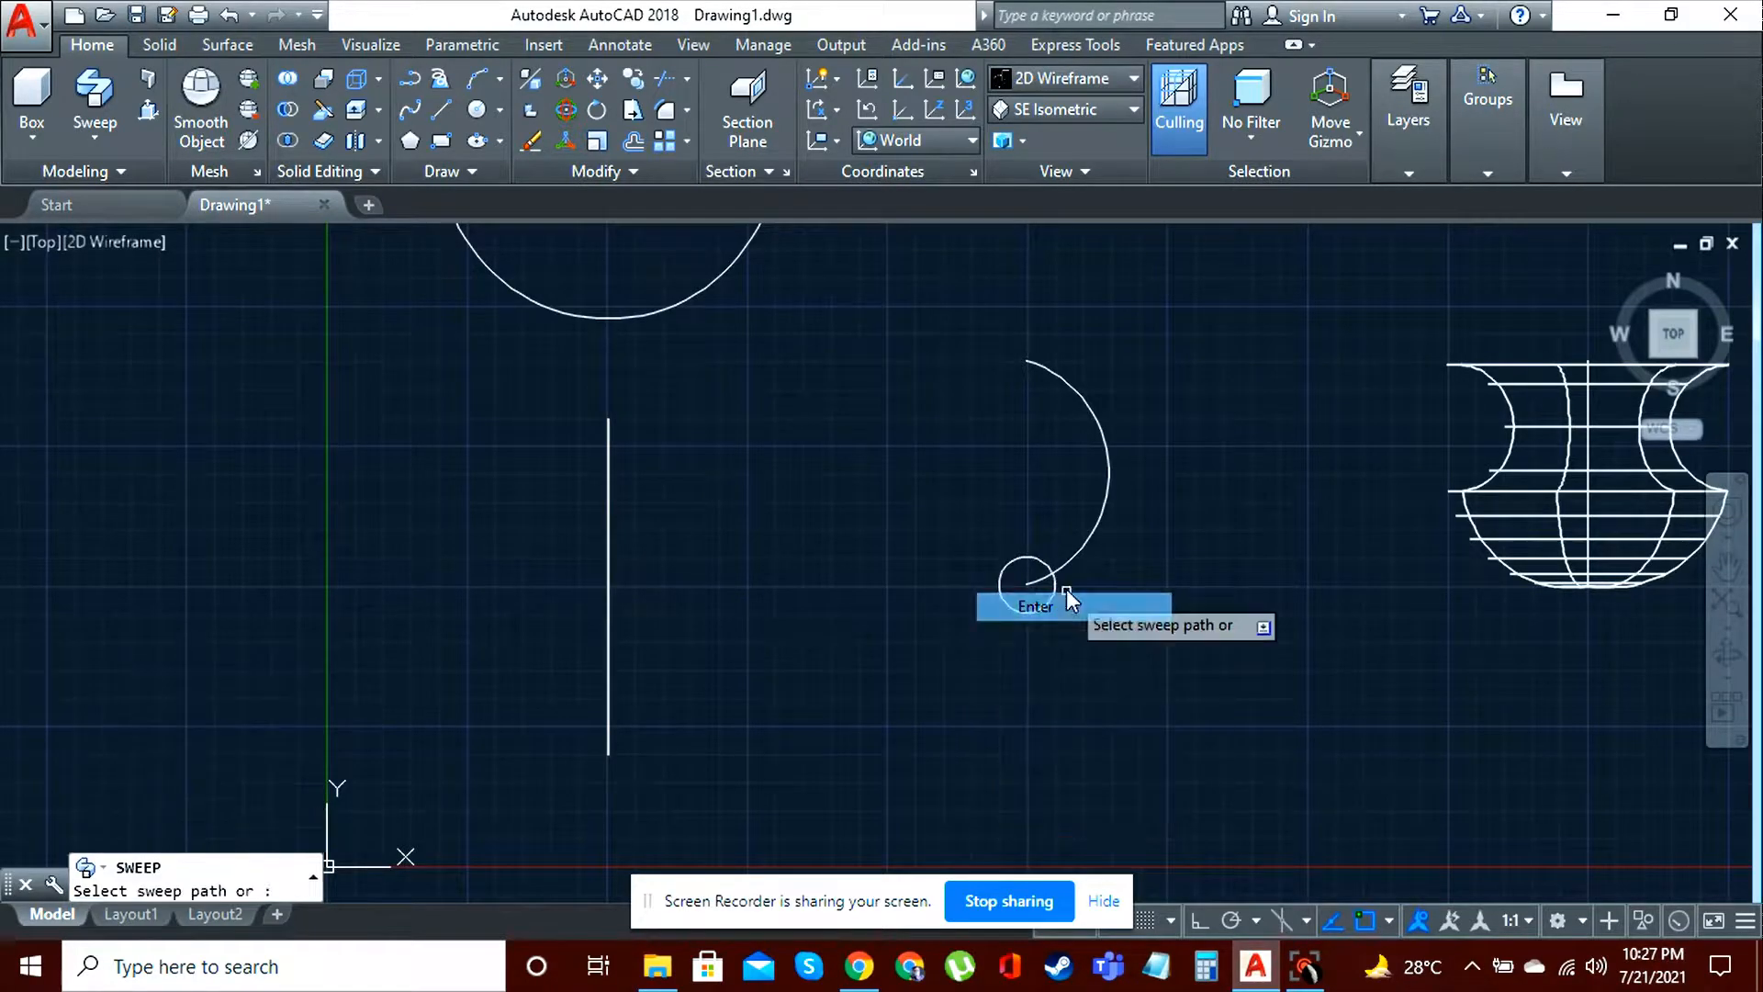
left_click(1084, 542)
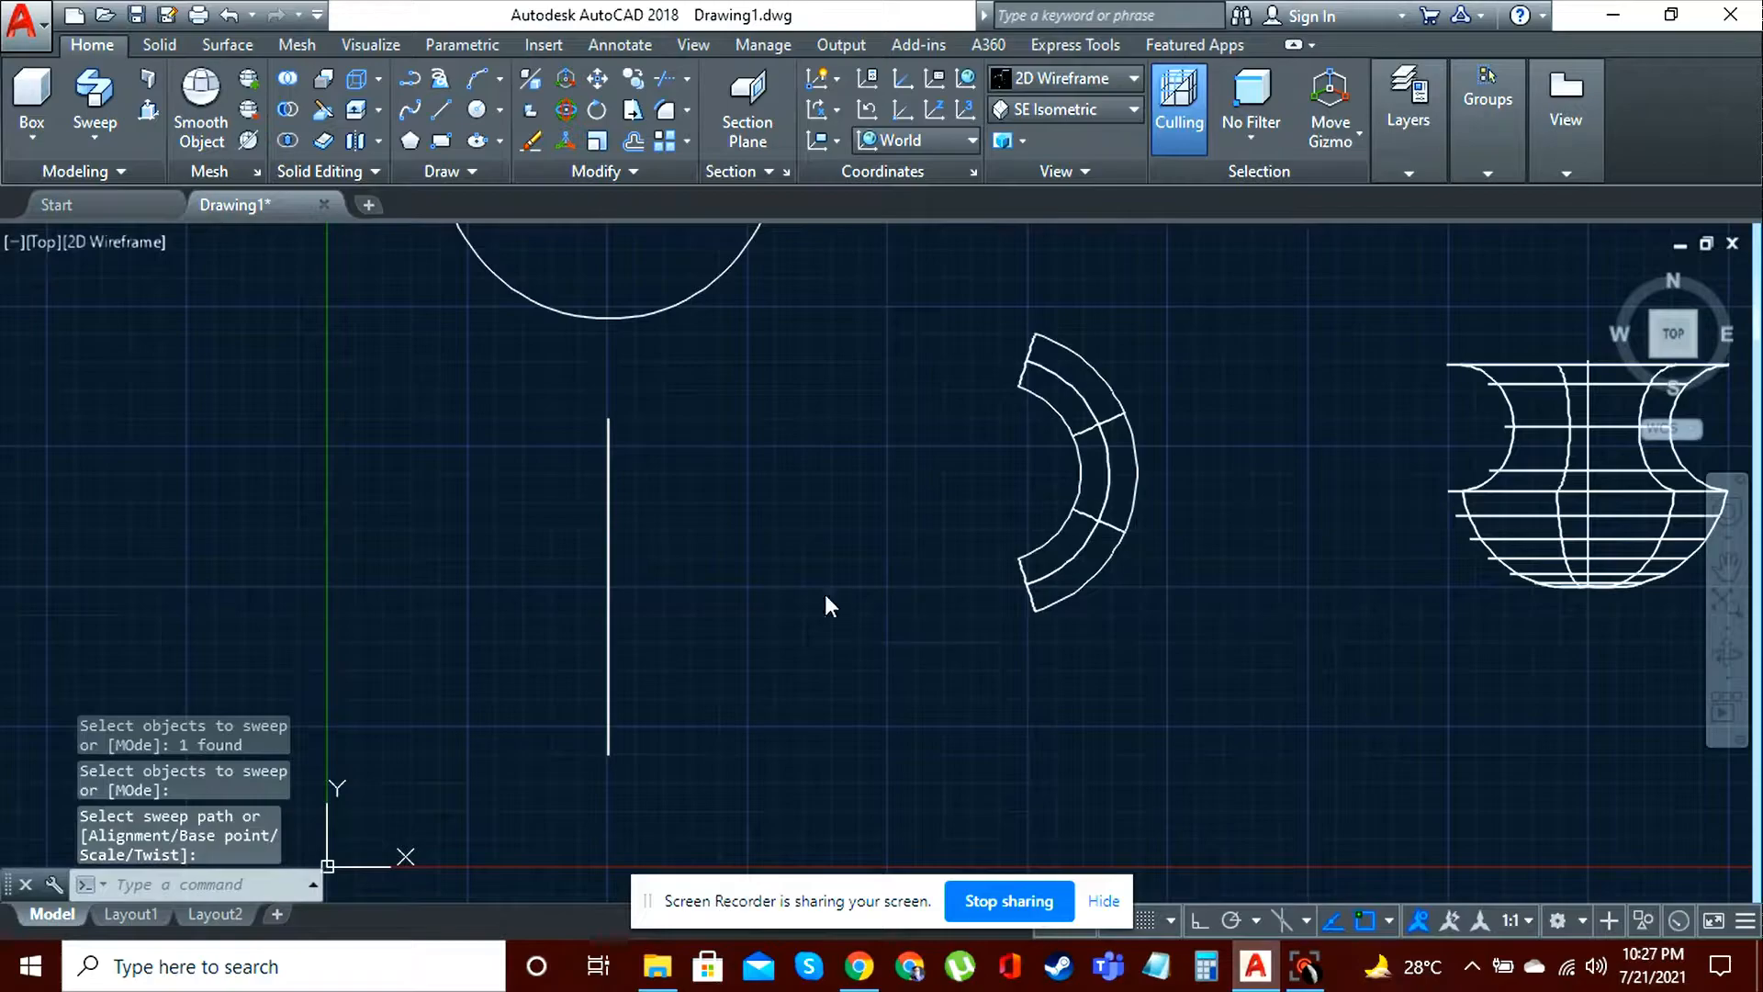
Step: Switch the model to the SE Isometric view
left_click(1727, 567)
mouse_move(857, 411)
left_mouse_down()
mouse_move(909, 649)
mouse_move(735, 496)
mouse_move(752, 582)
left_mouse_up()
key("Escape")
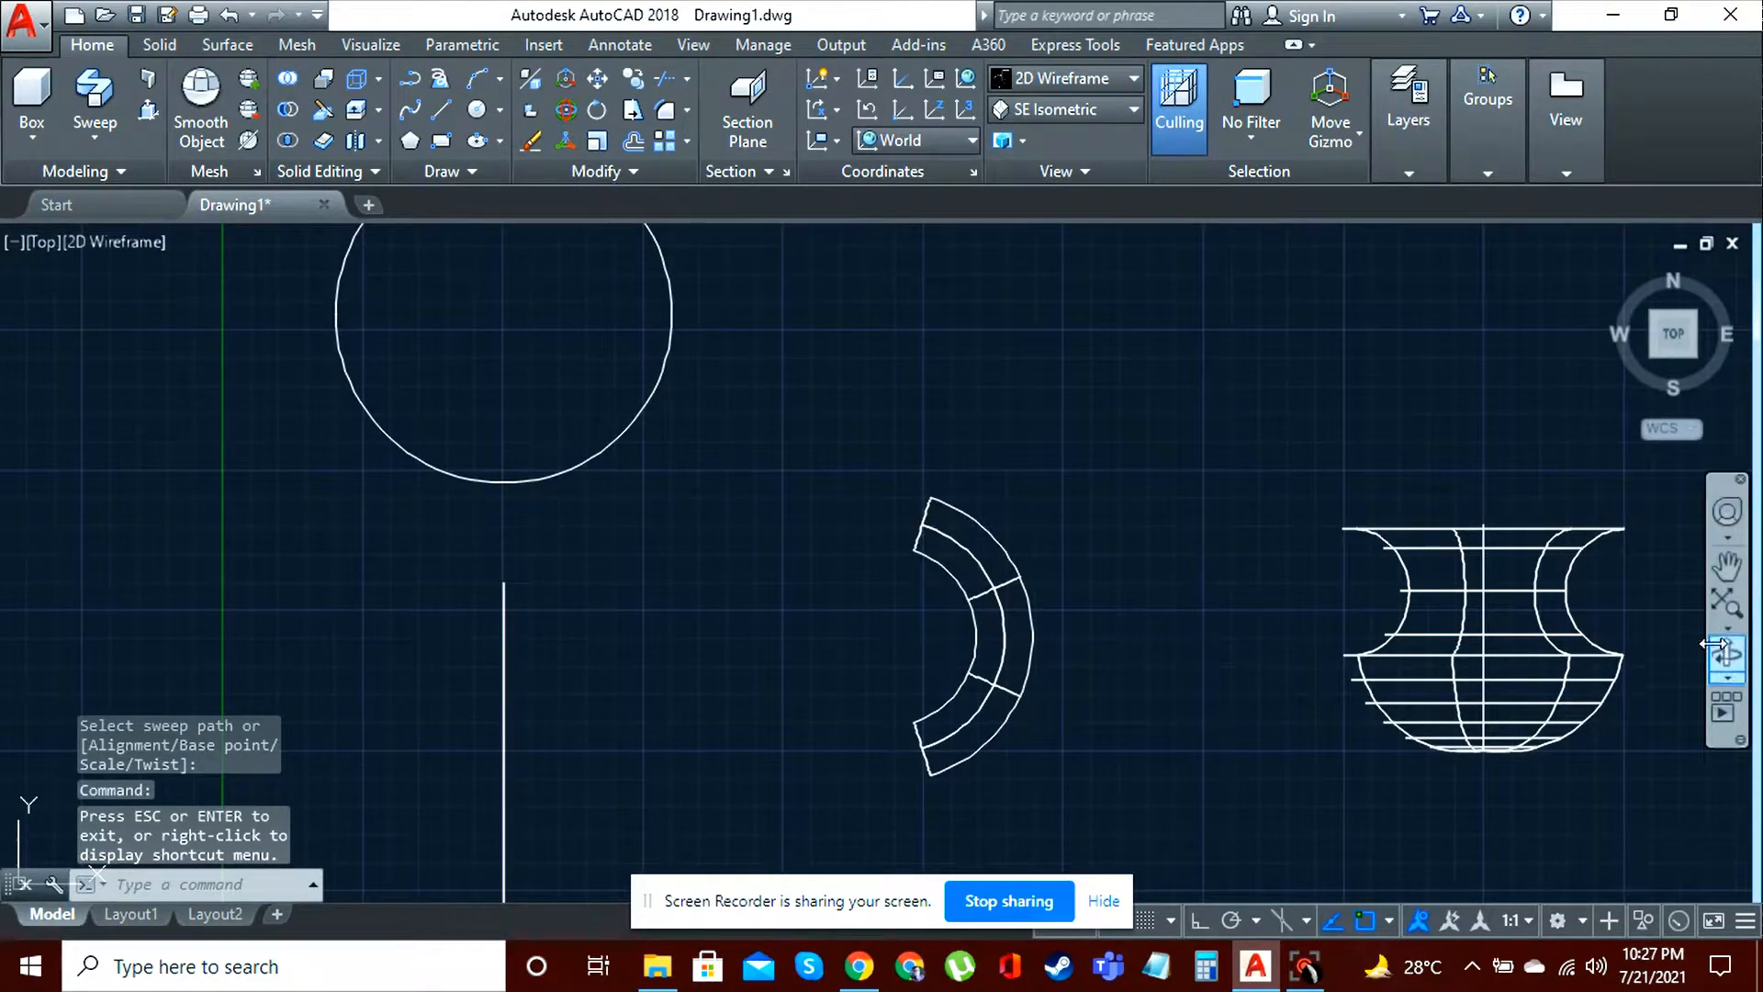
left_click(1038, 111)
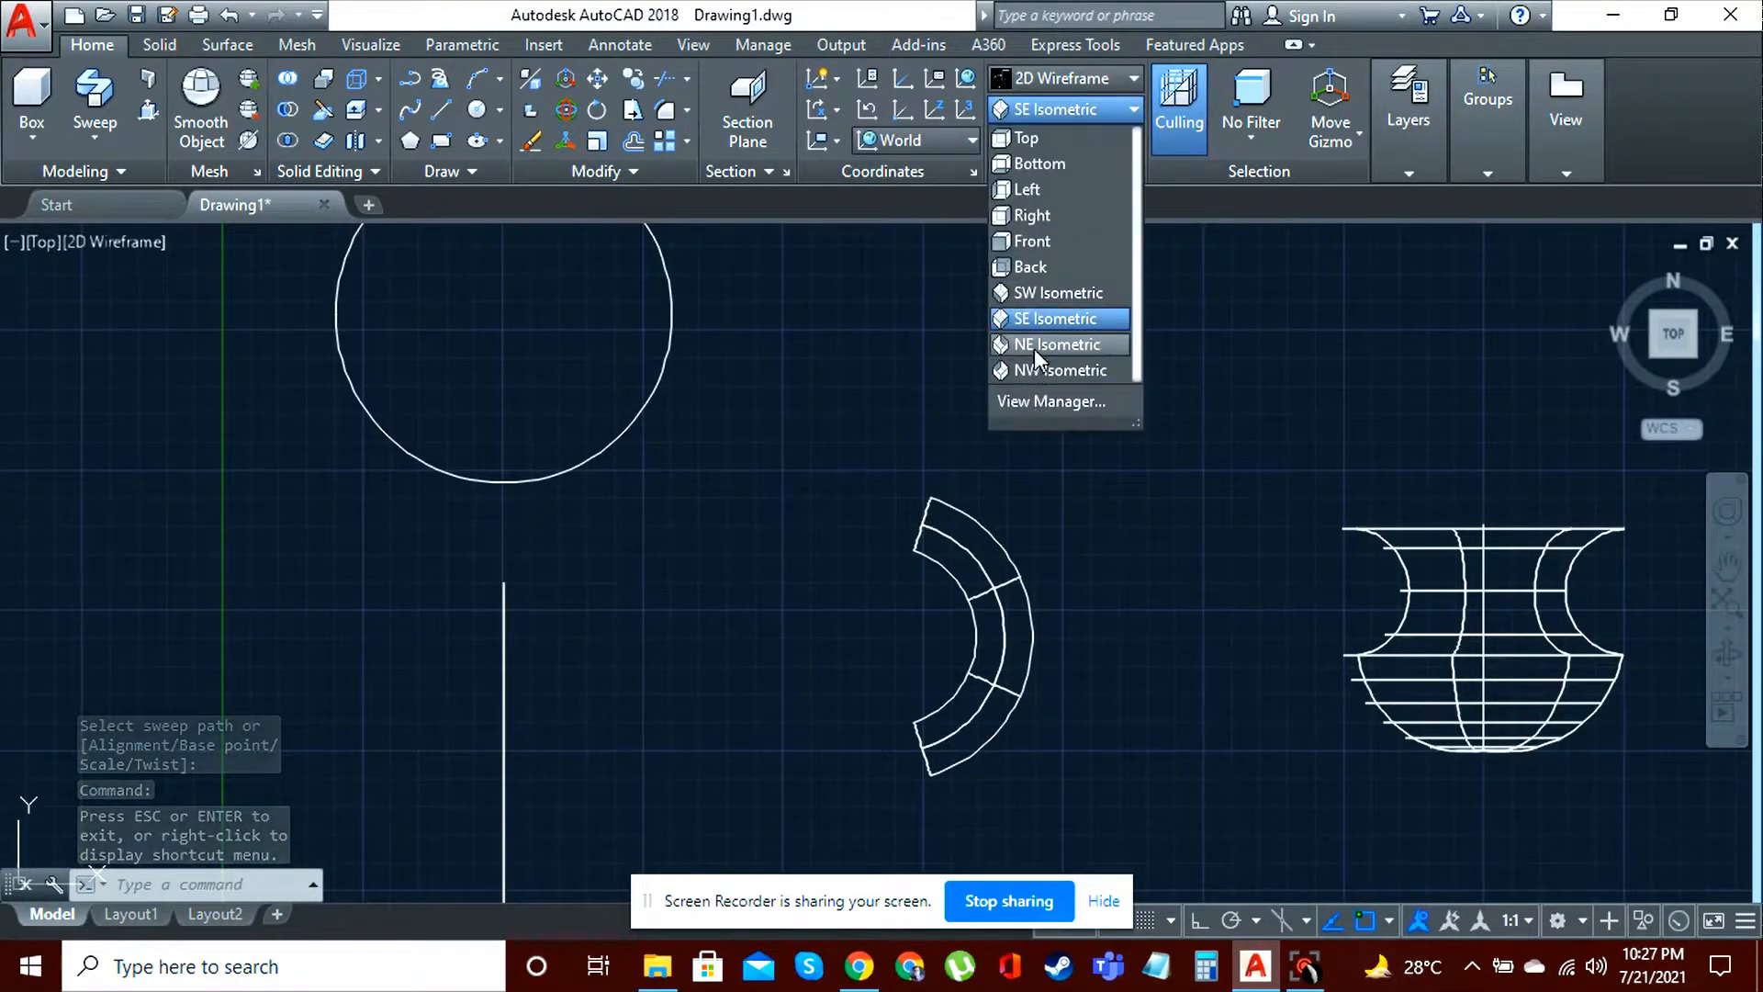
left_click(1033, 318)
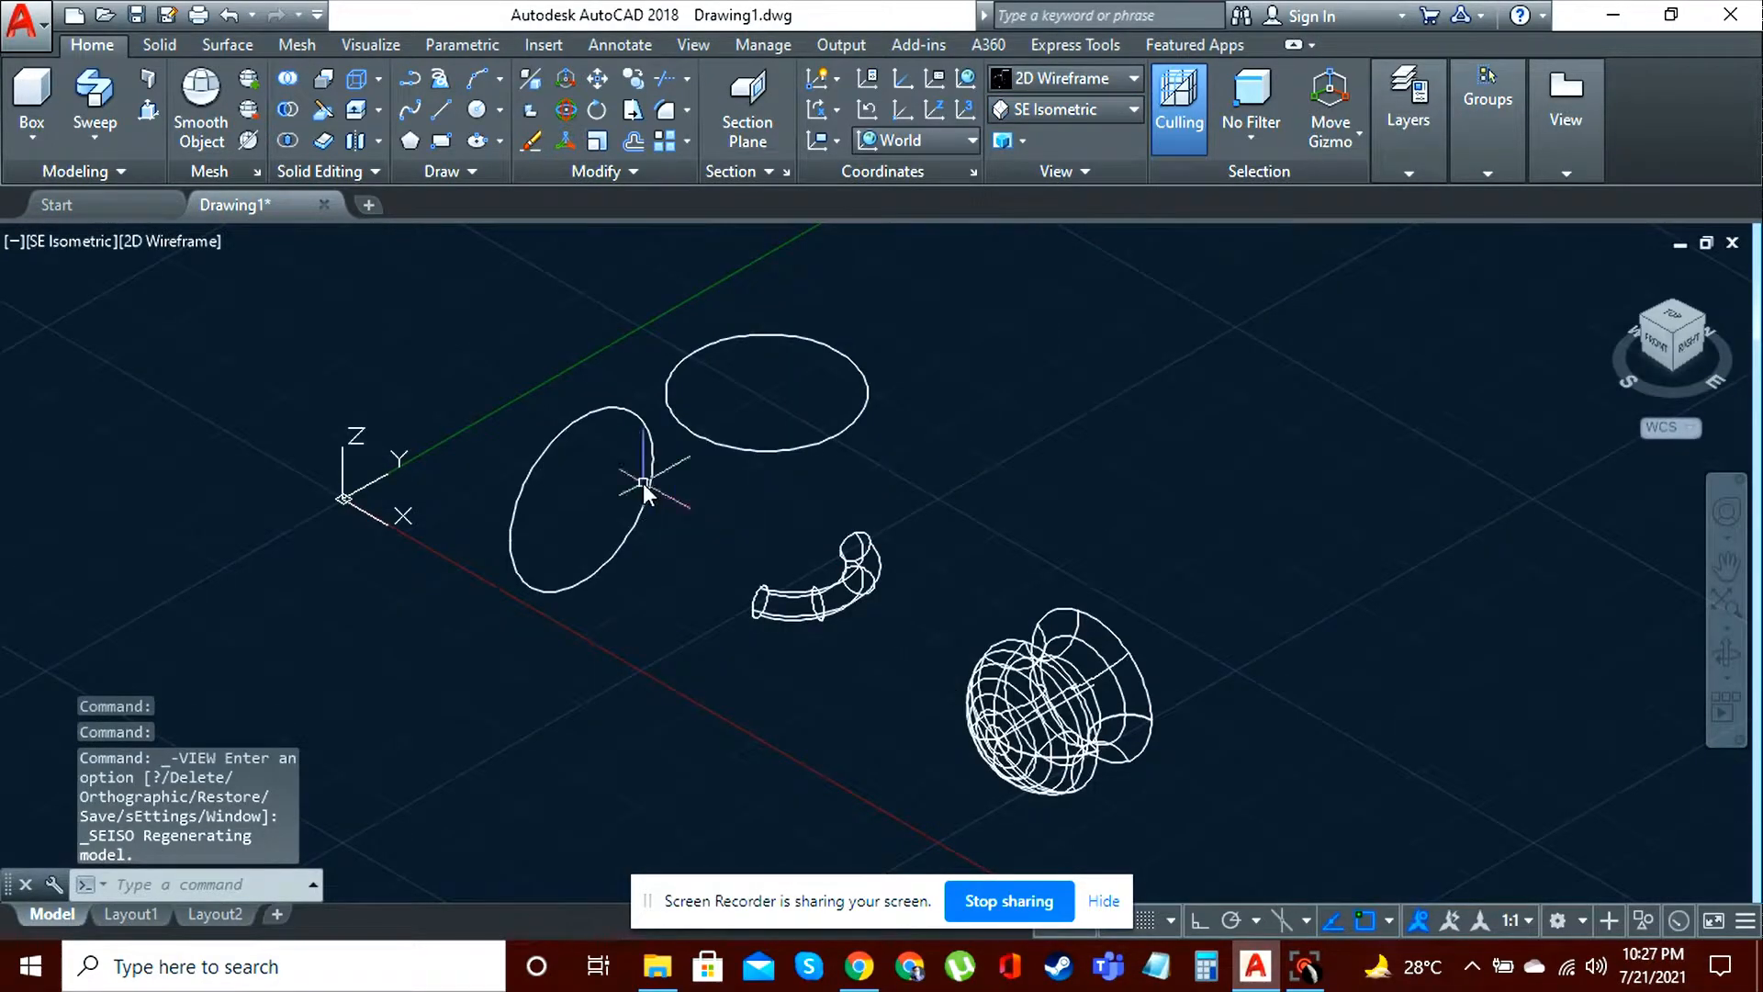
Step: Presspull the upright circle and the flat circle into solid discs, each with an extrusion height of 1
scroll(643, 493, "up", 2)
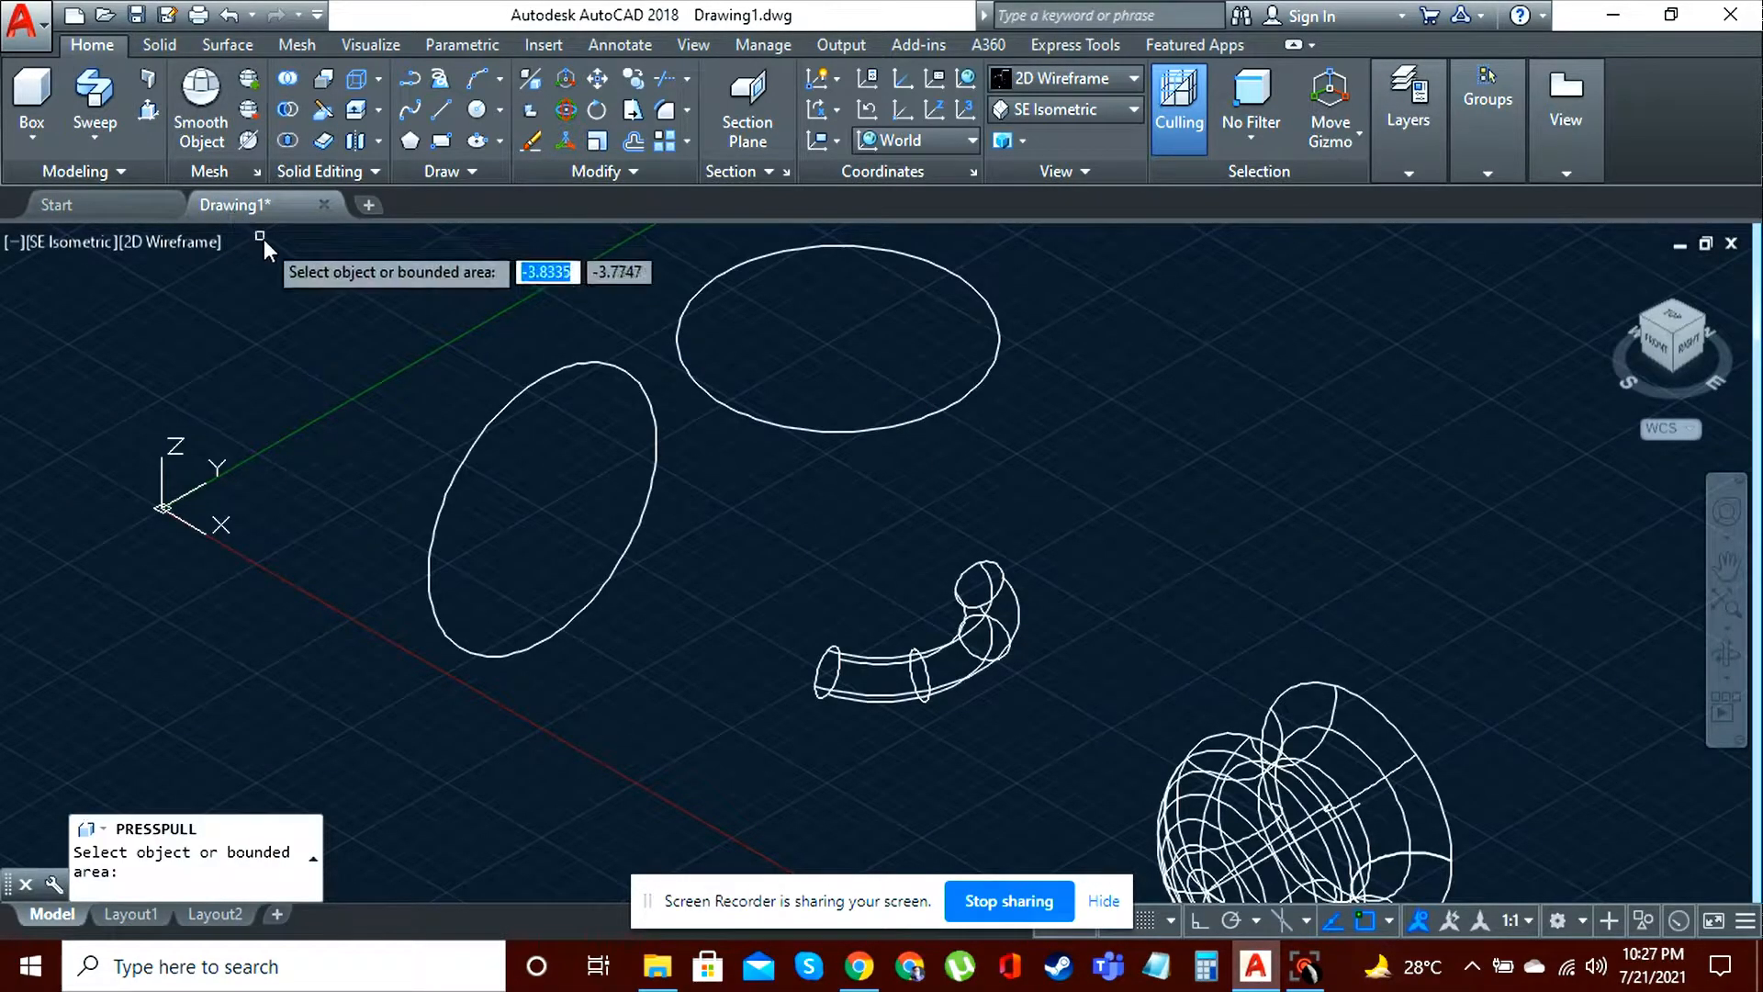
left_click(653, 430)
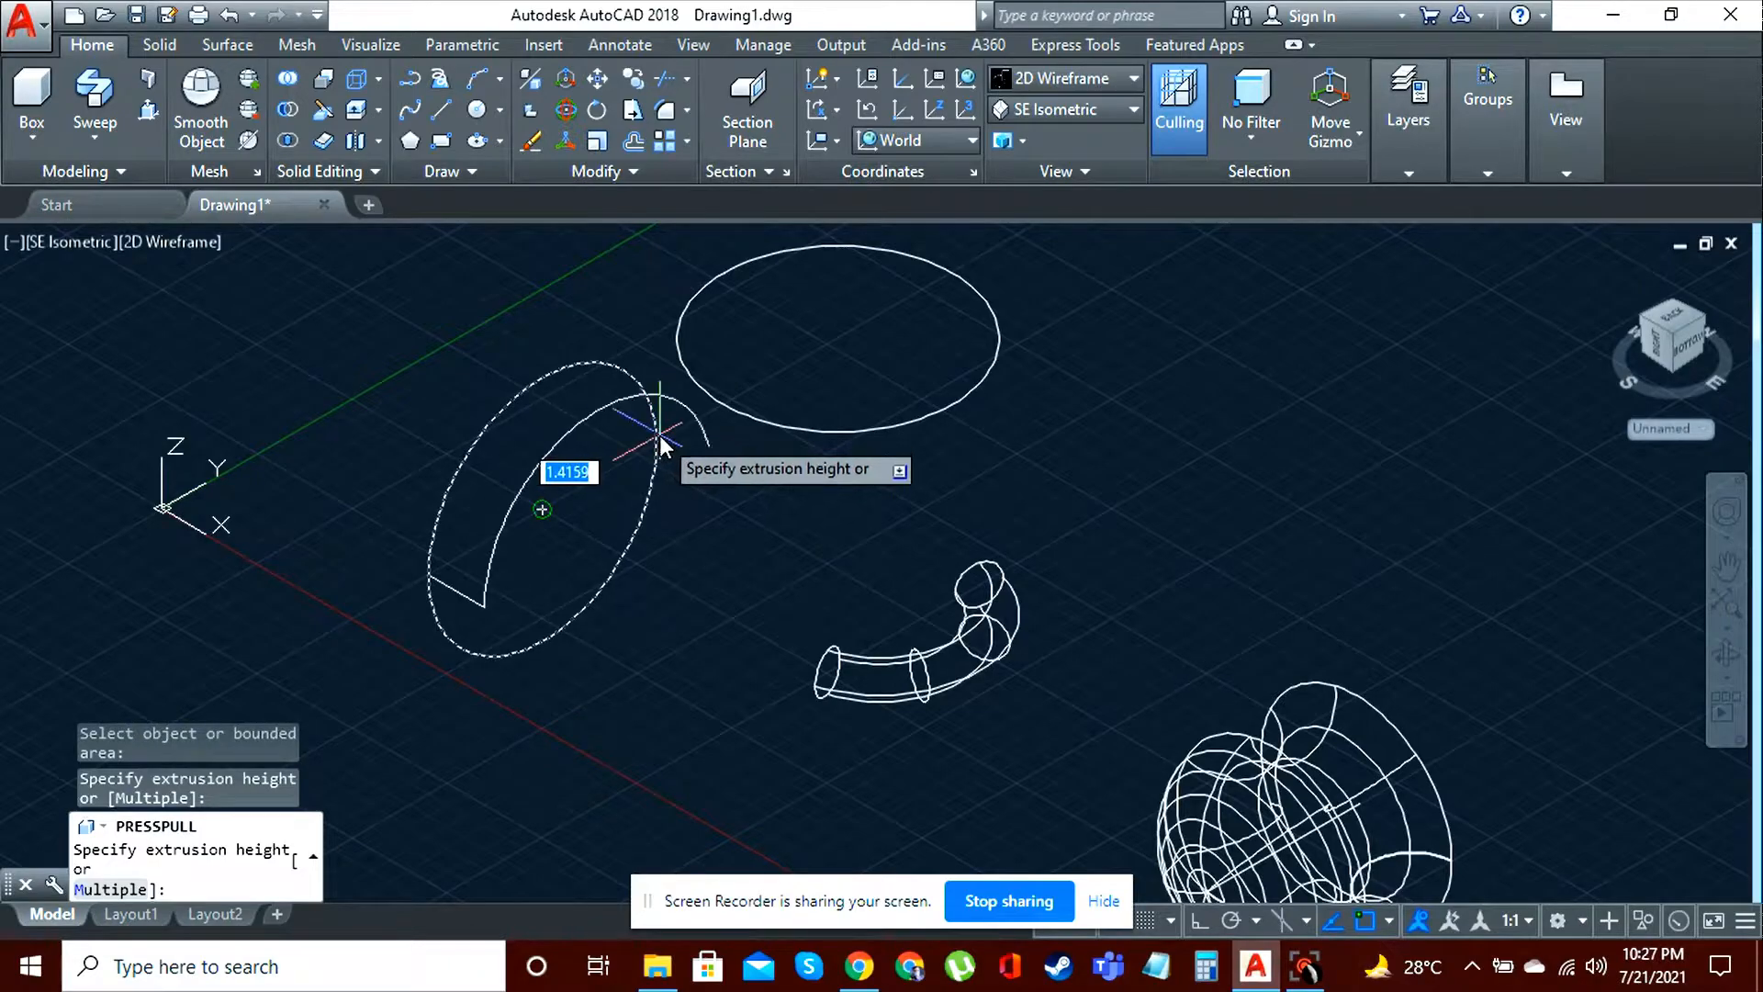
type("1")
key("Return")
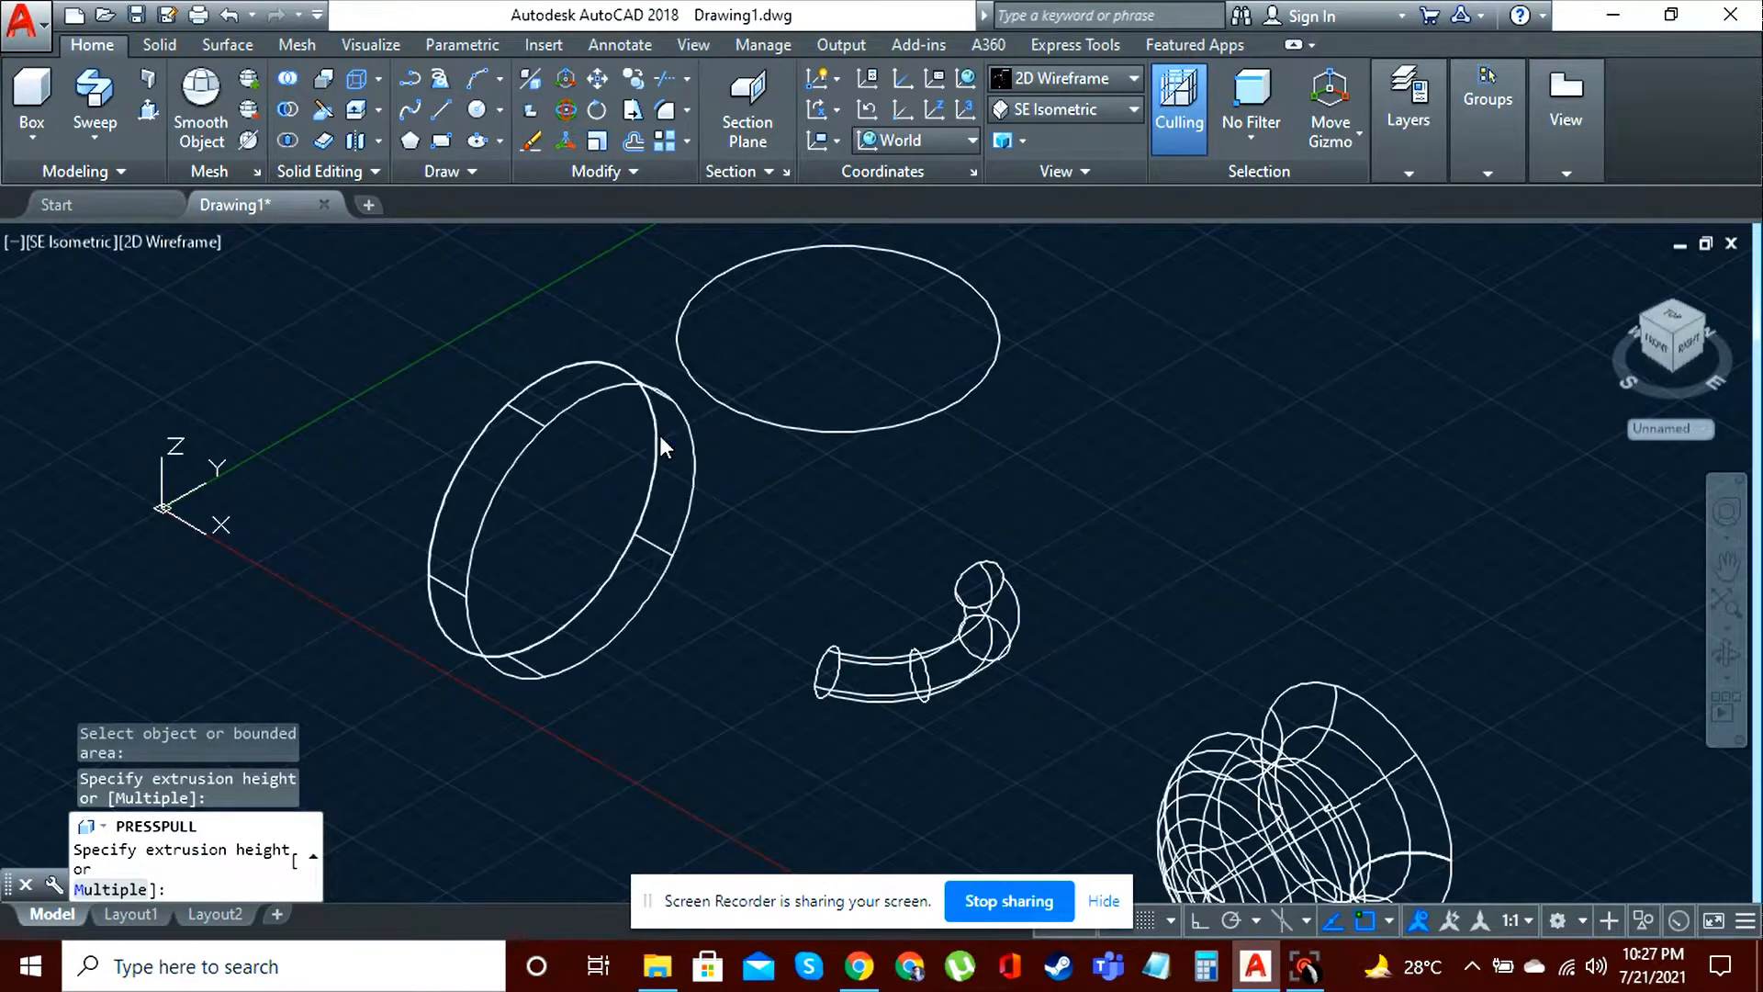
left_click(841, 397)
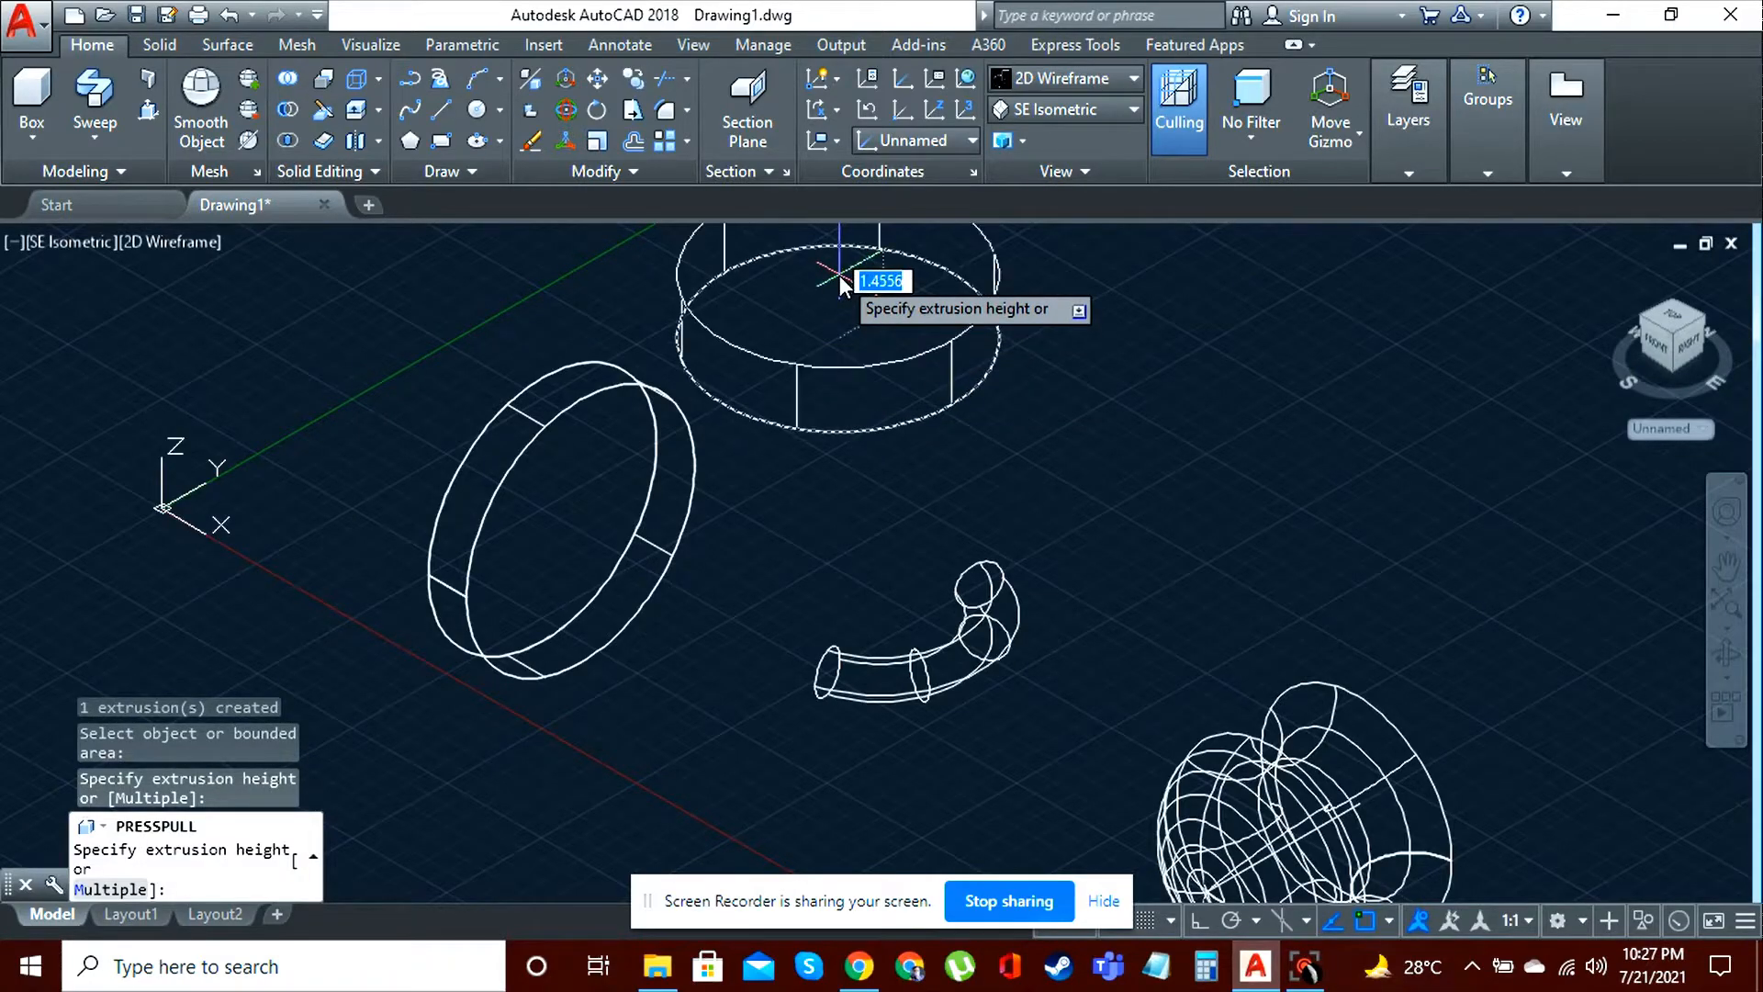
key("Return")
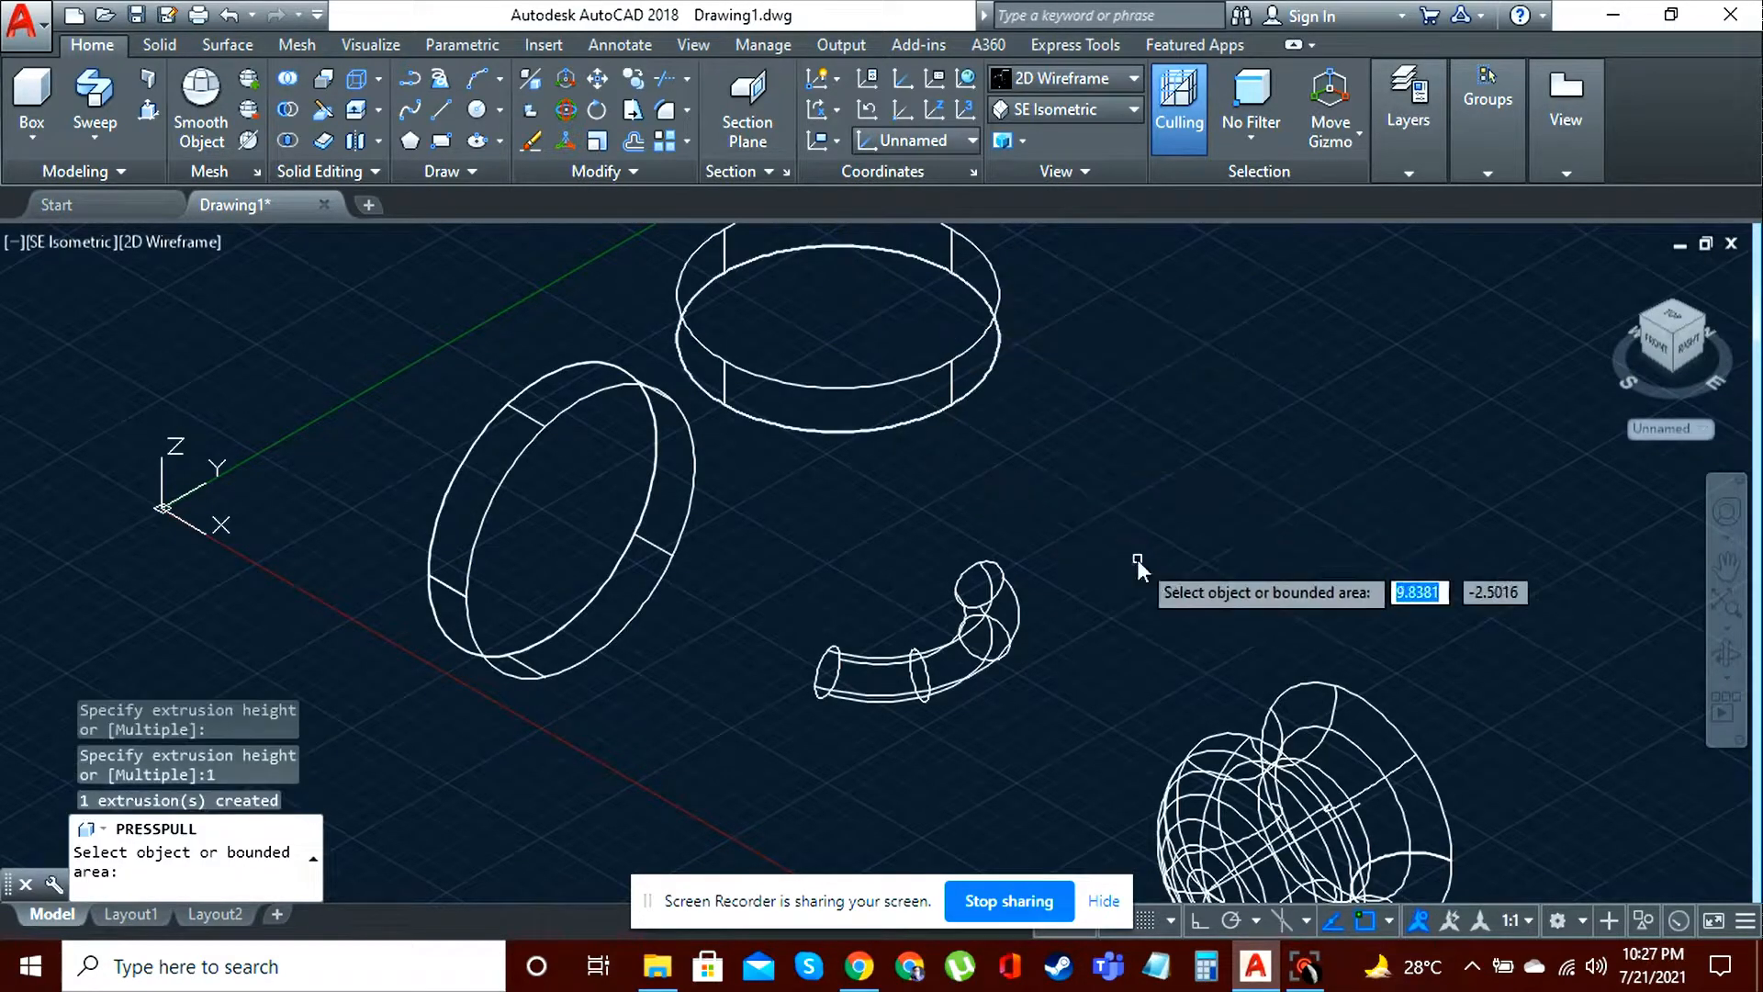
key("Return")
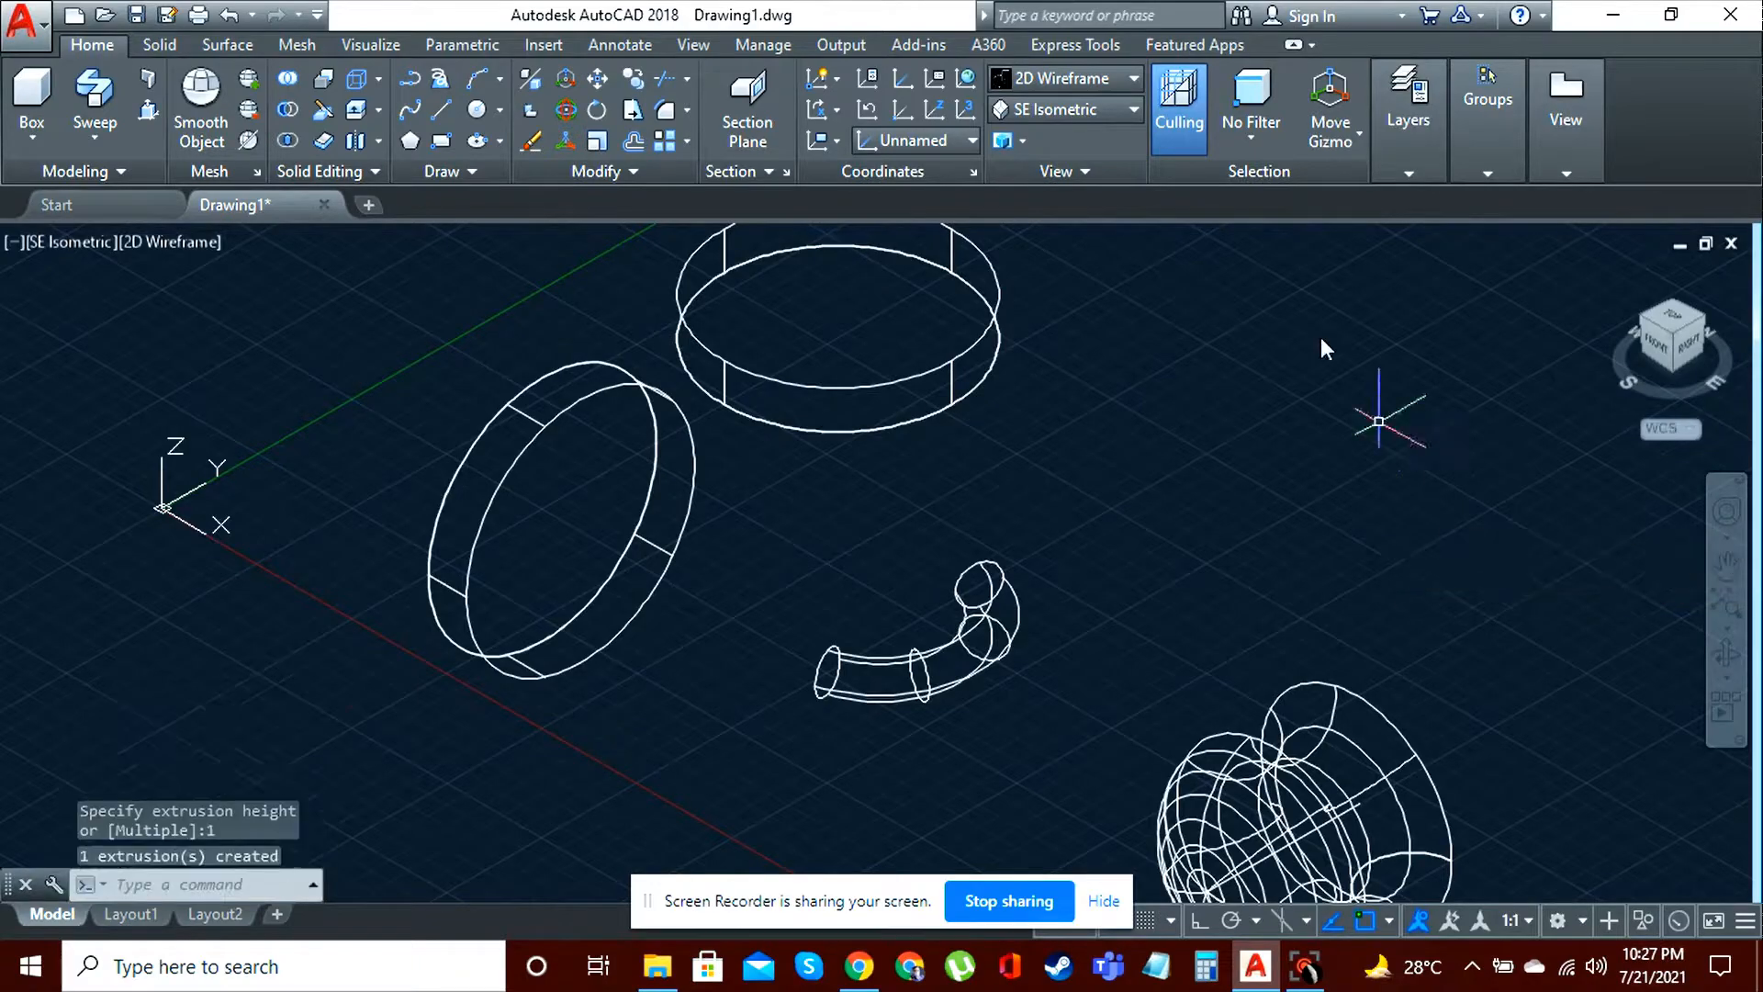
Step: Apply the Realistic visual style to the model
left_click(1100, 75)
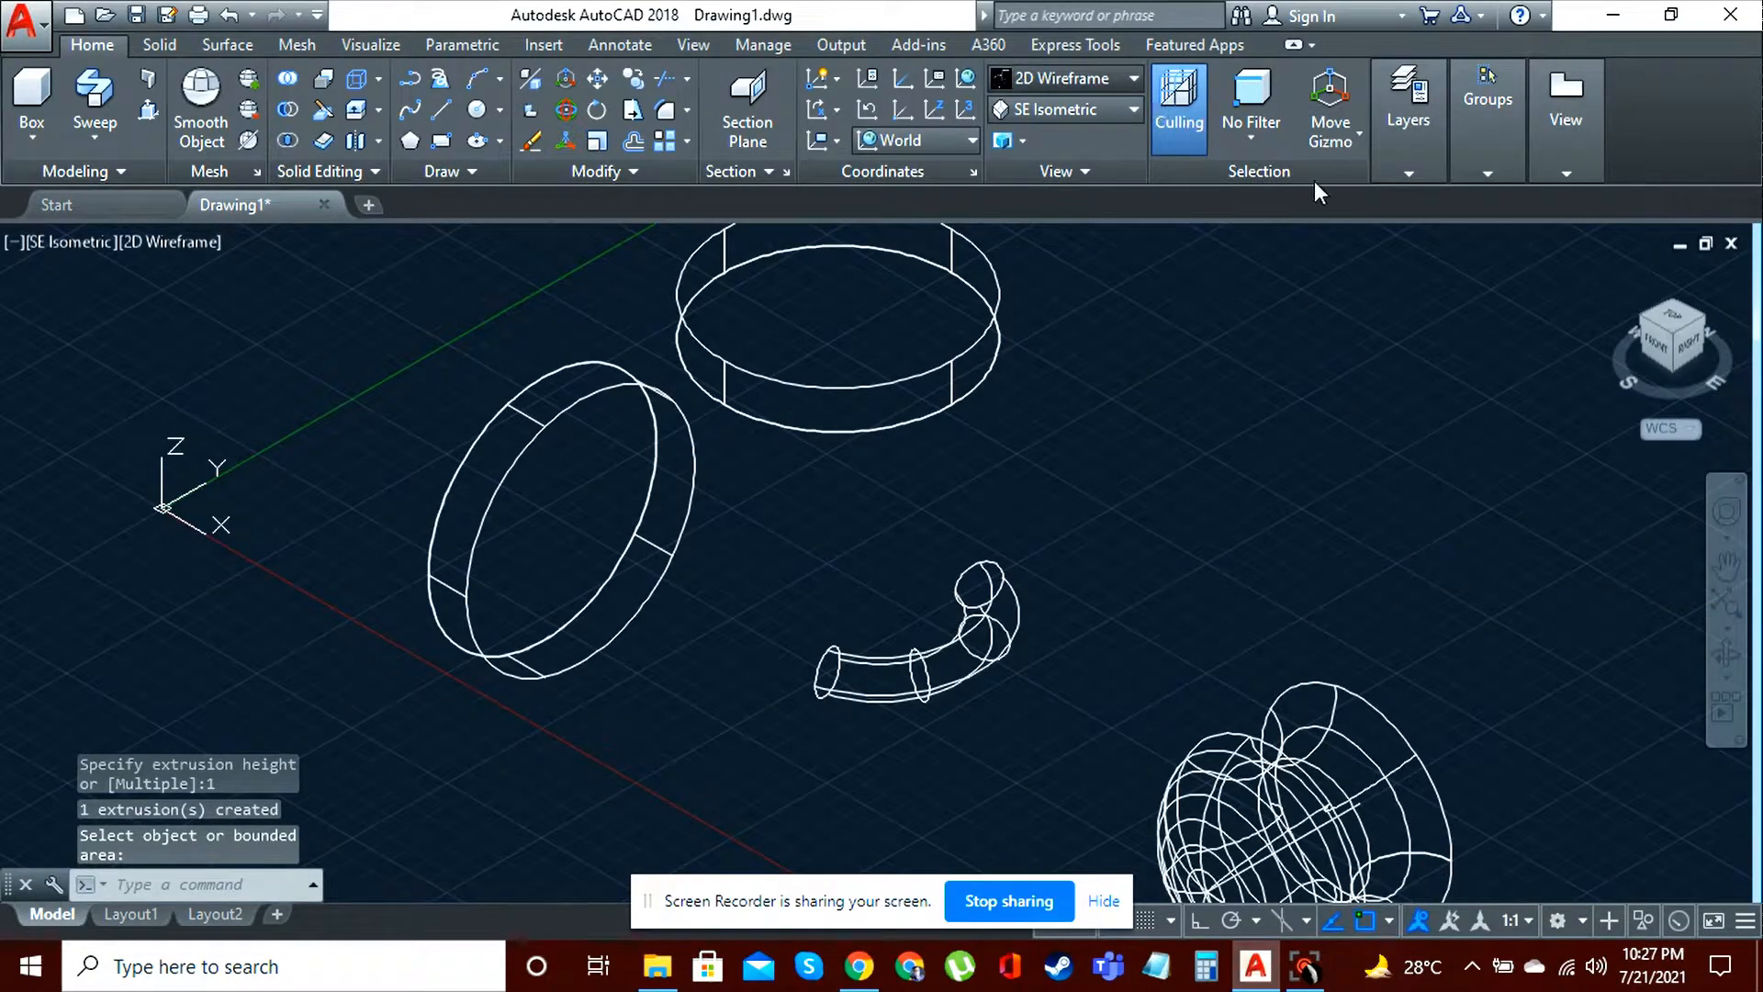
left_click(1366, 133)
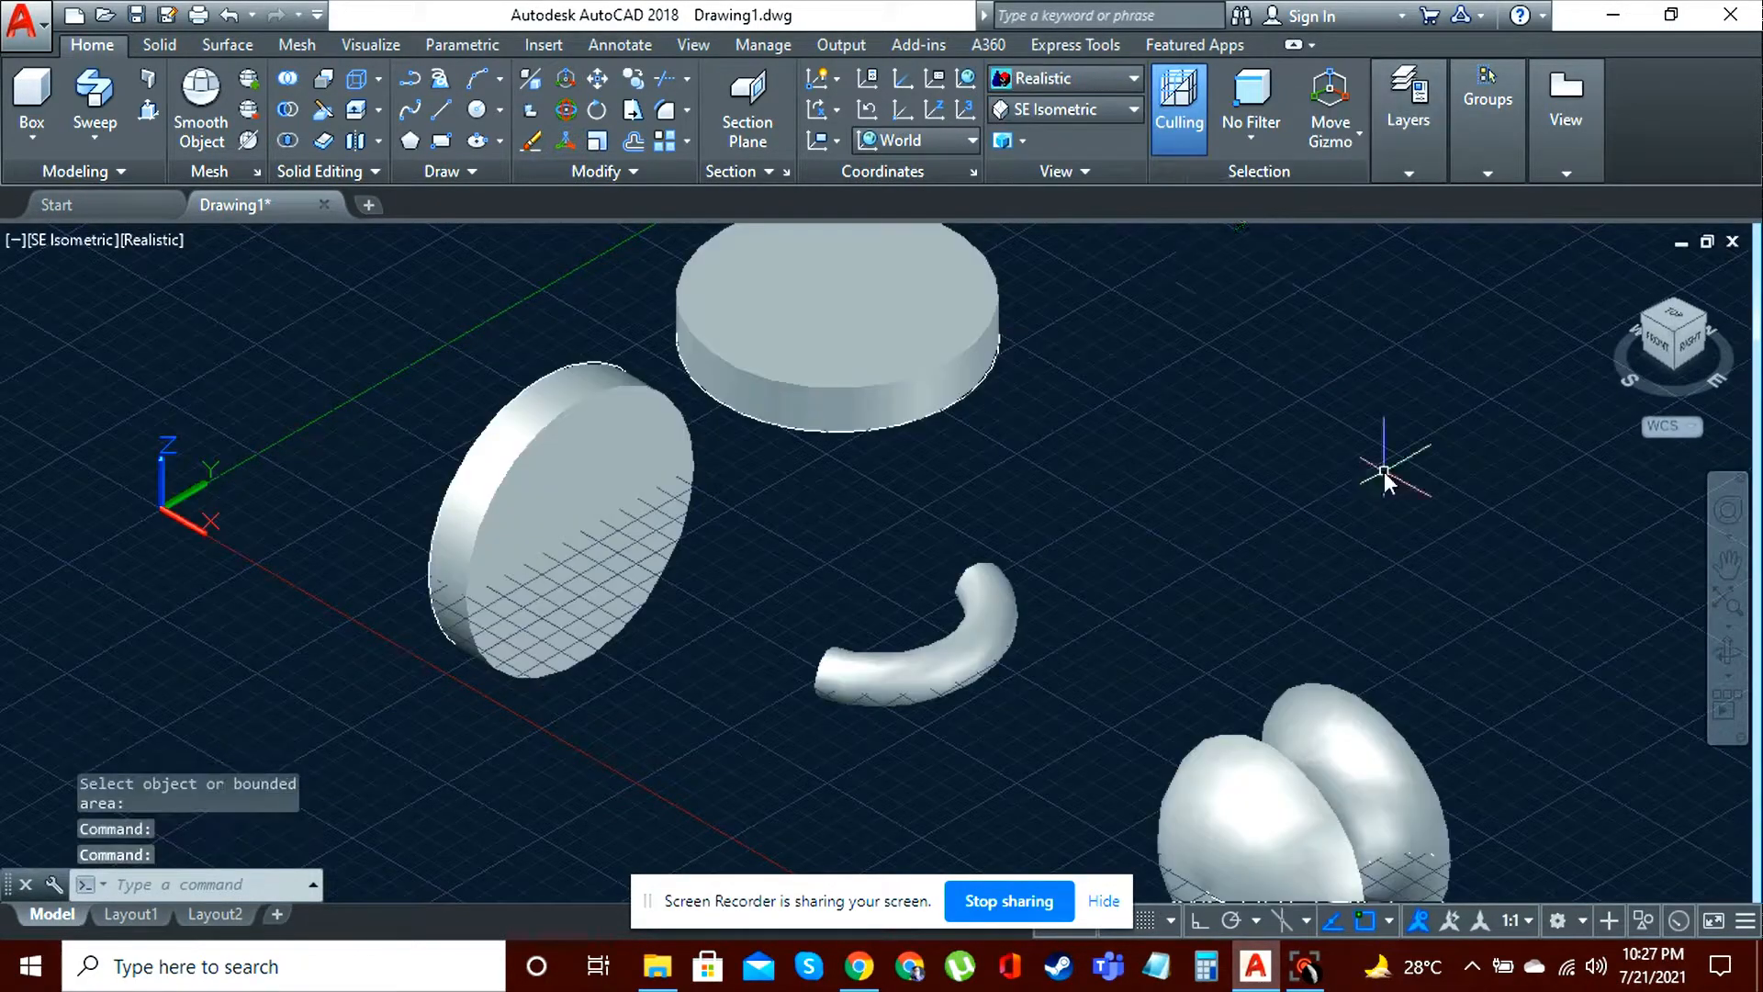
left_click(1727, 562)
left_click_drag(1384, 626, 1418, 600)
key("Escape")
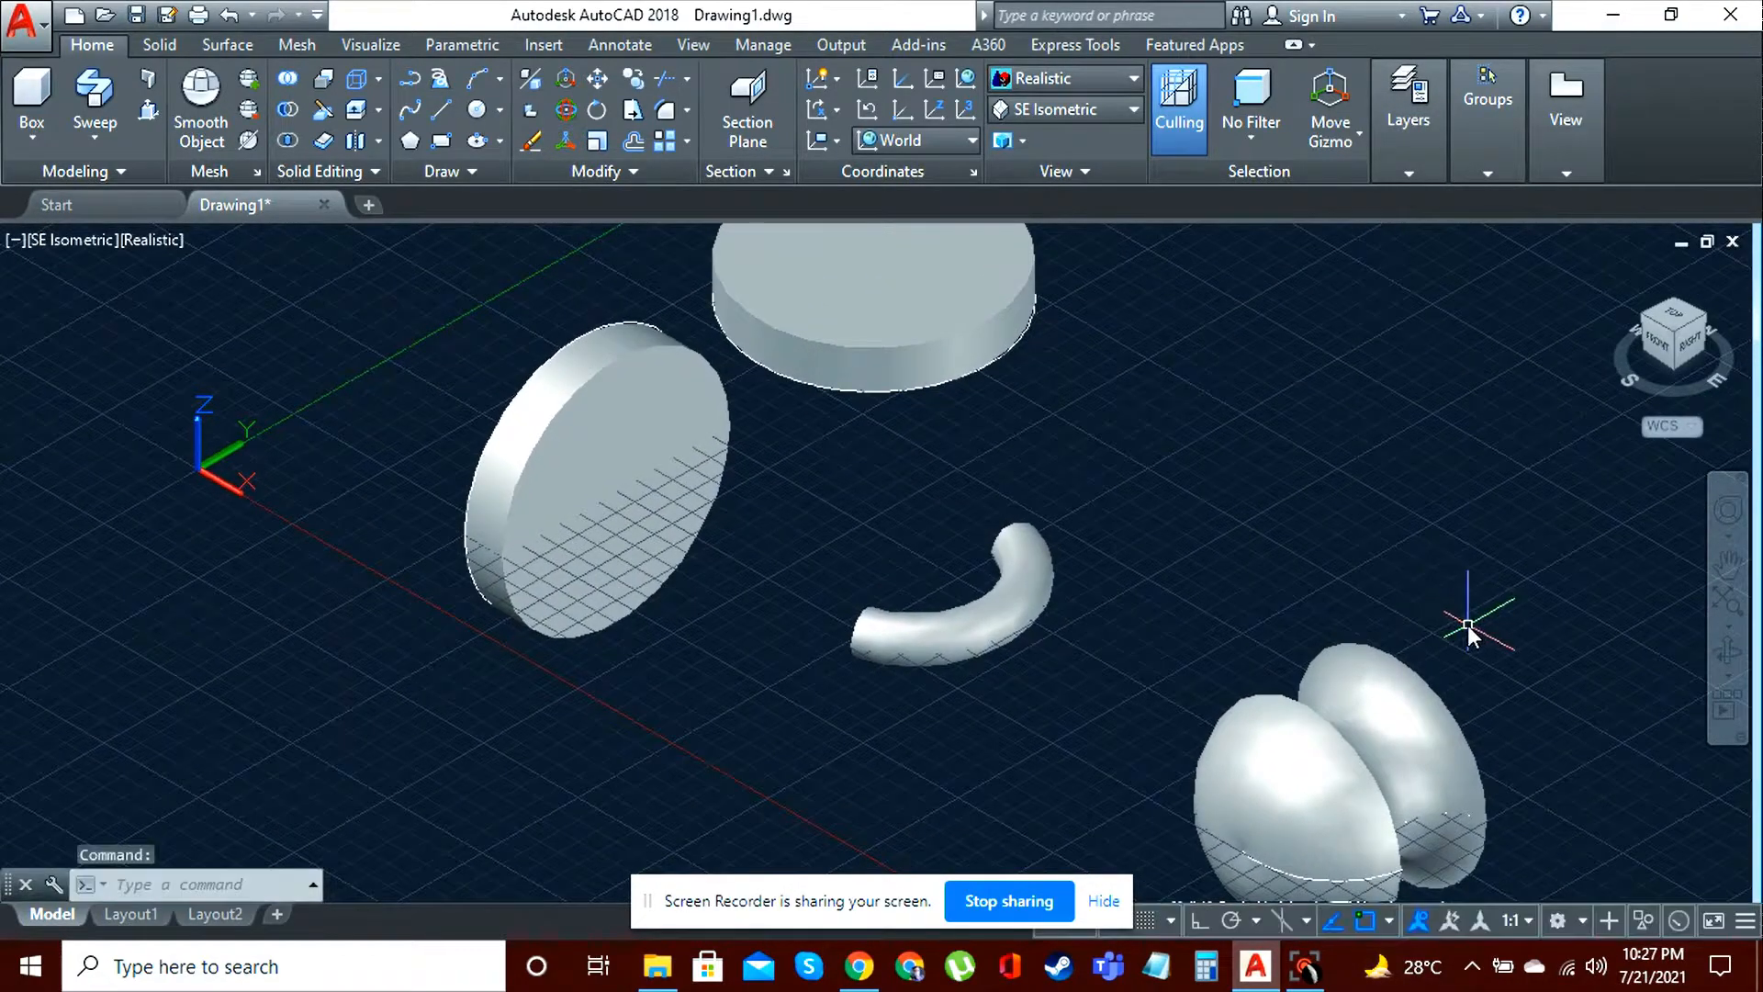
Step: With ortho on, 3D-rotate the swept tube a quarter turn about the X axis so that it stands upright
left_click(877, 303)
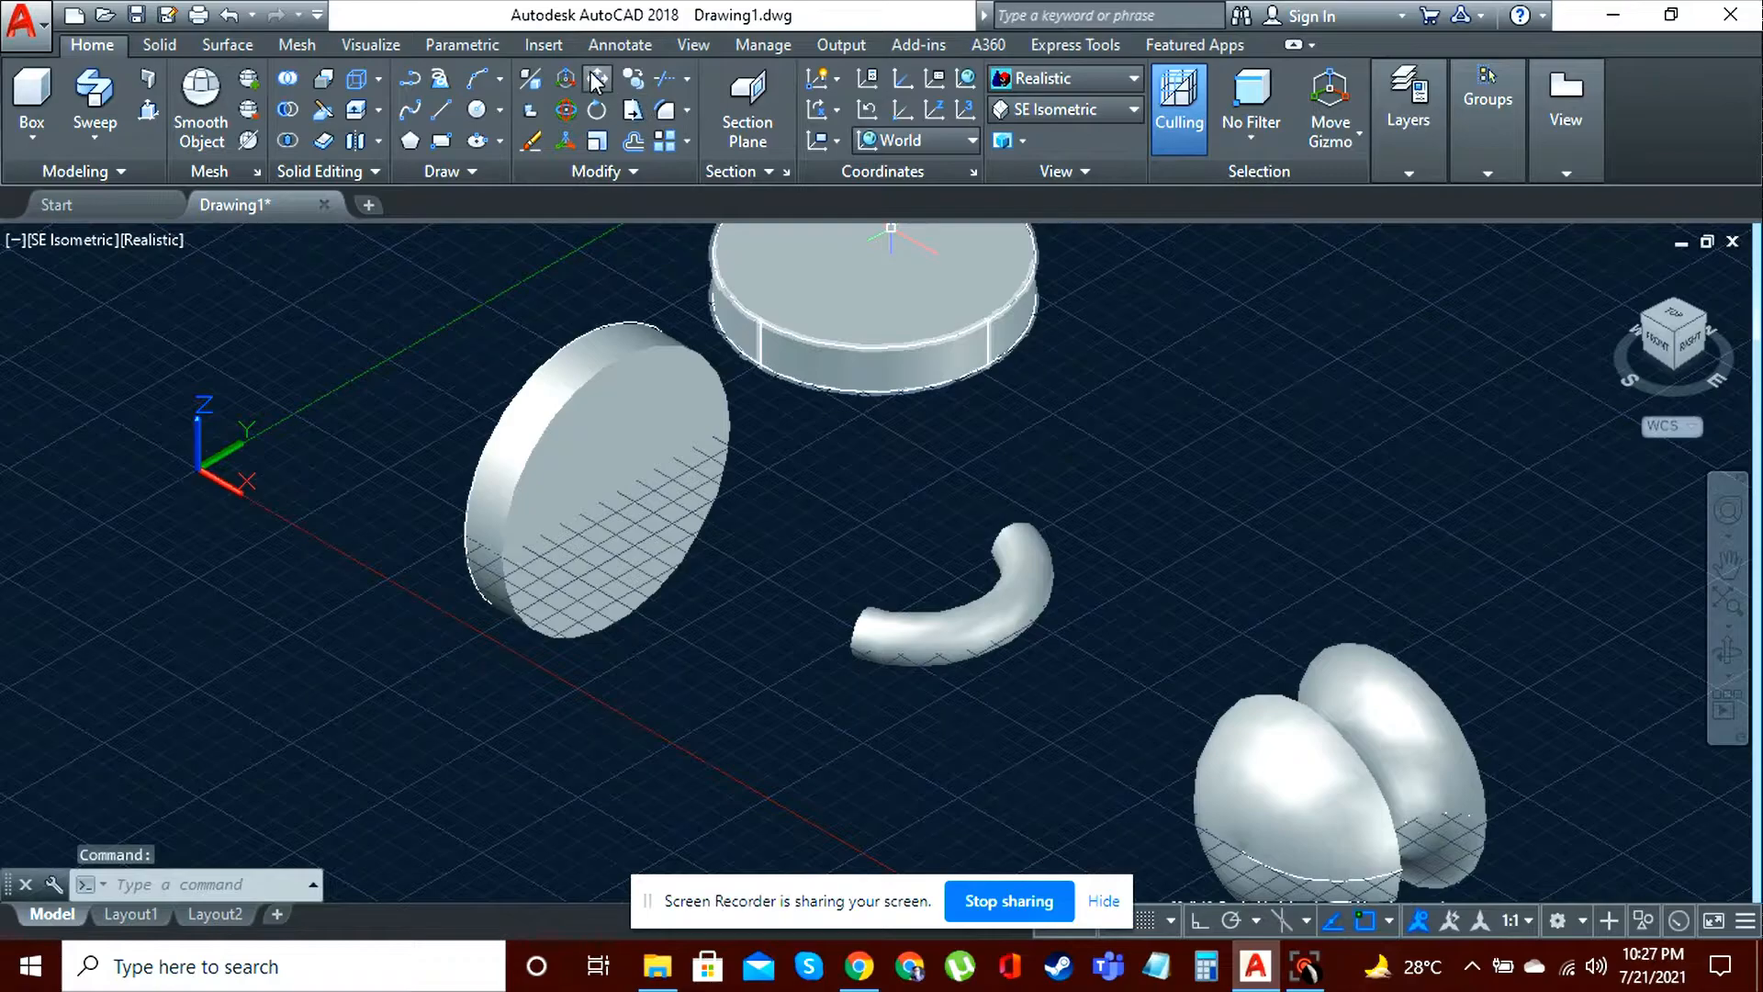
key("Escape")
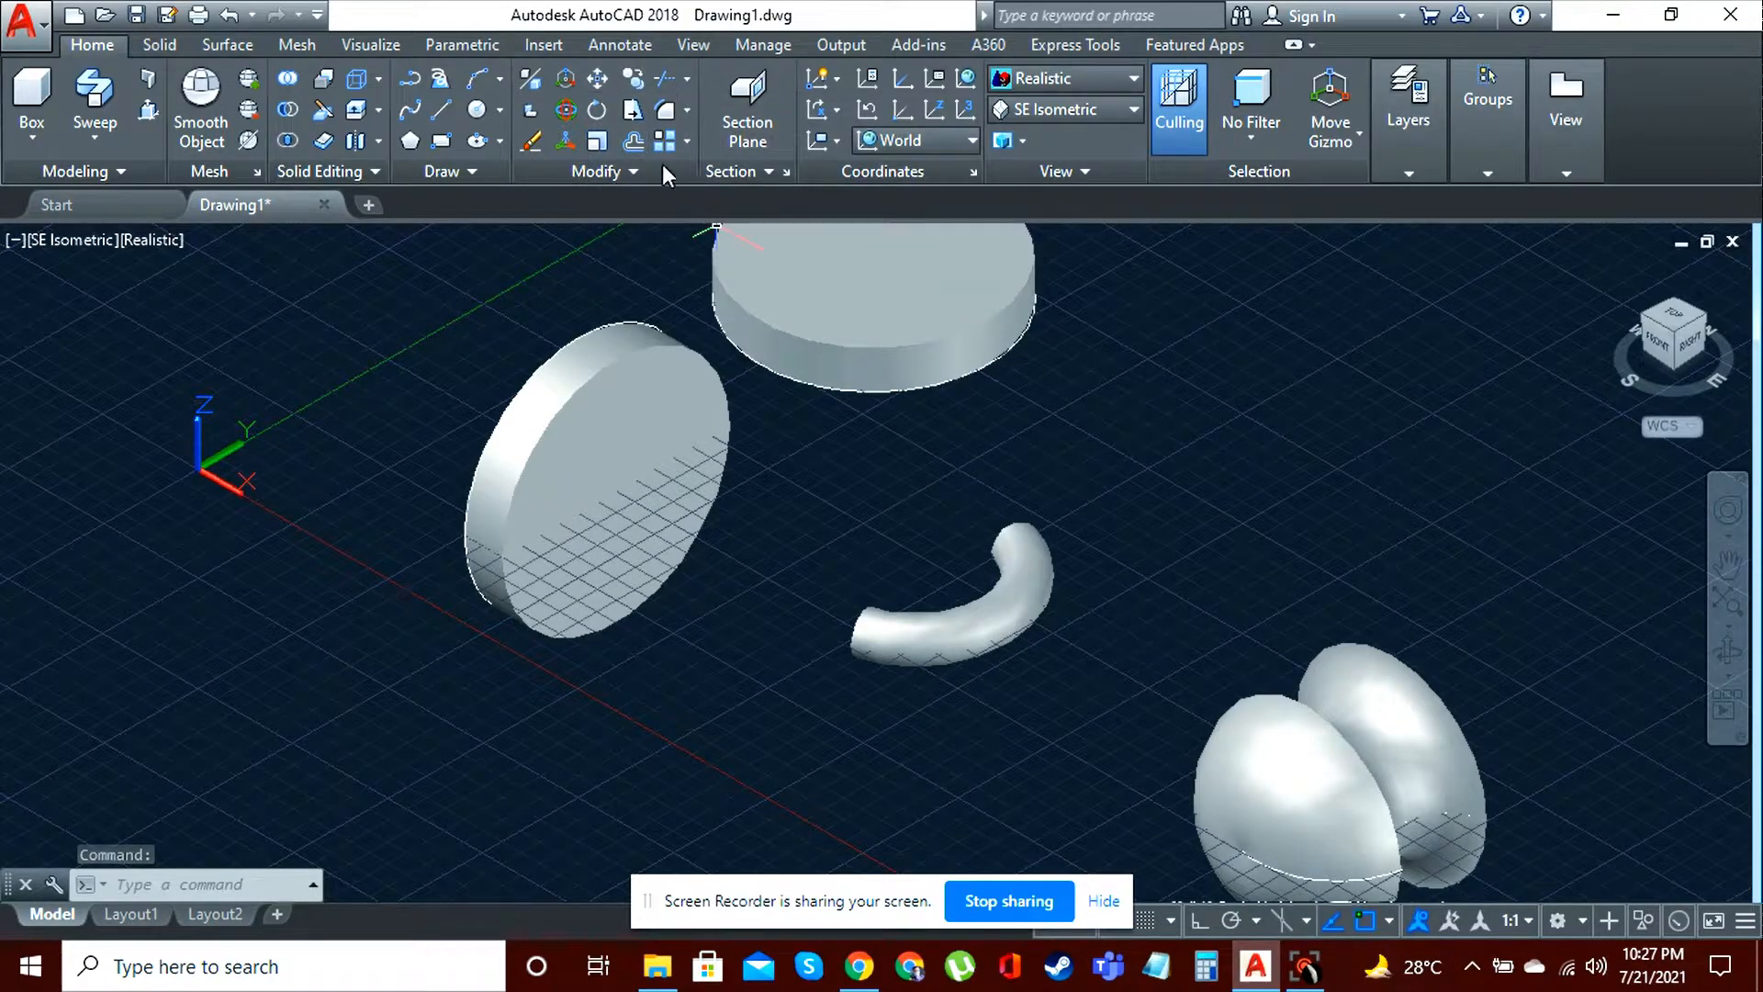
left_click(570, 112)
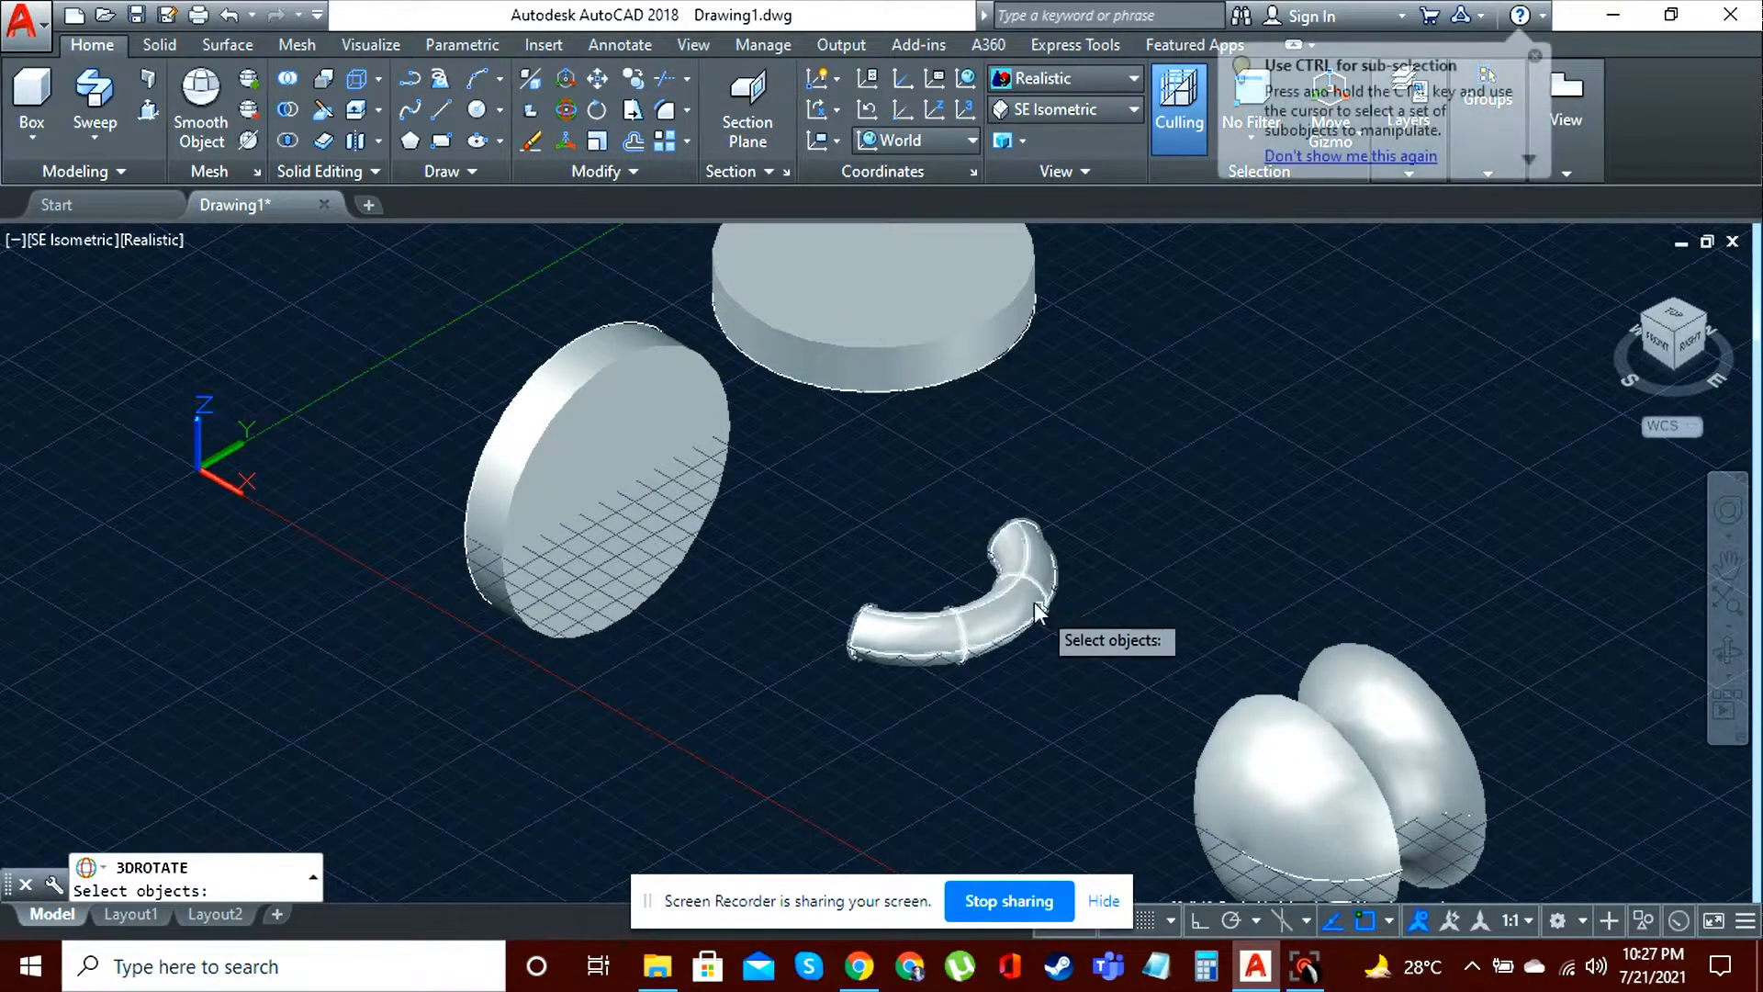
left_click(1022, 578)
key("Return")
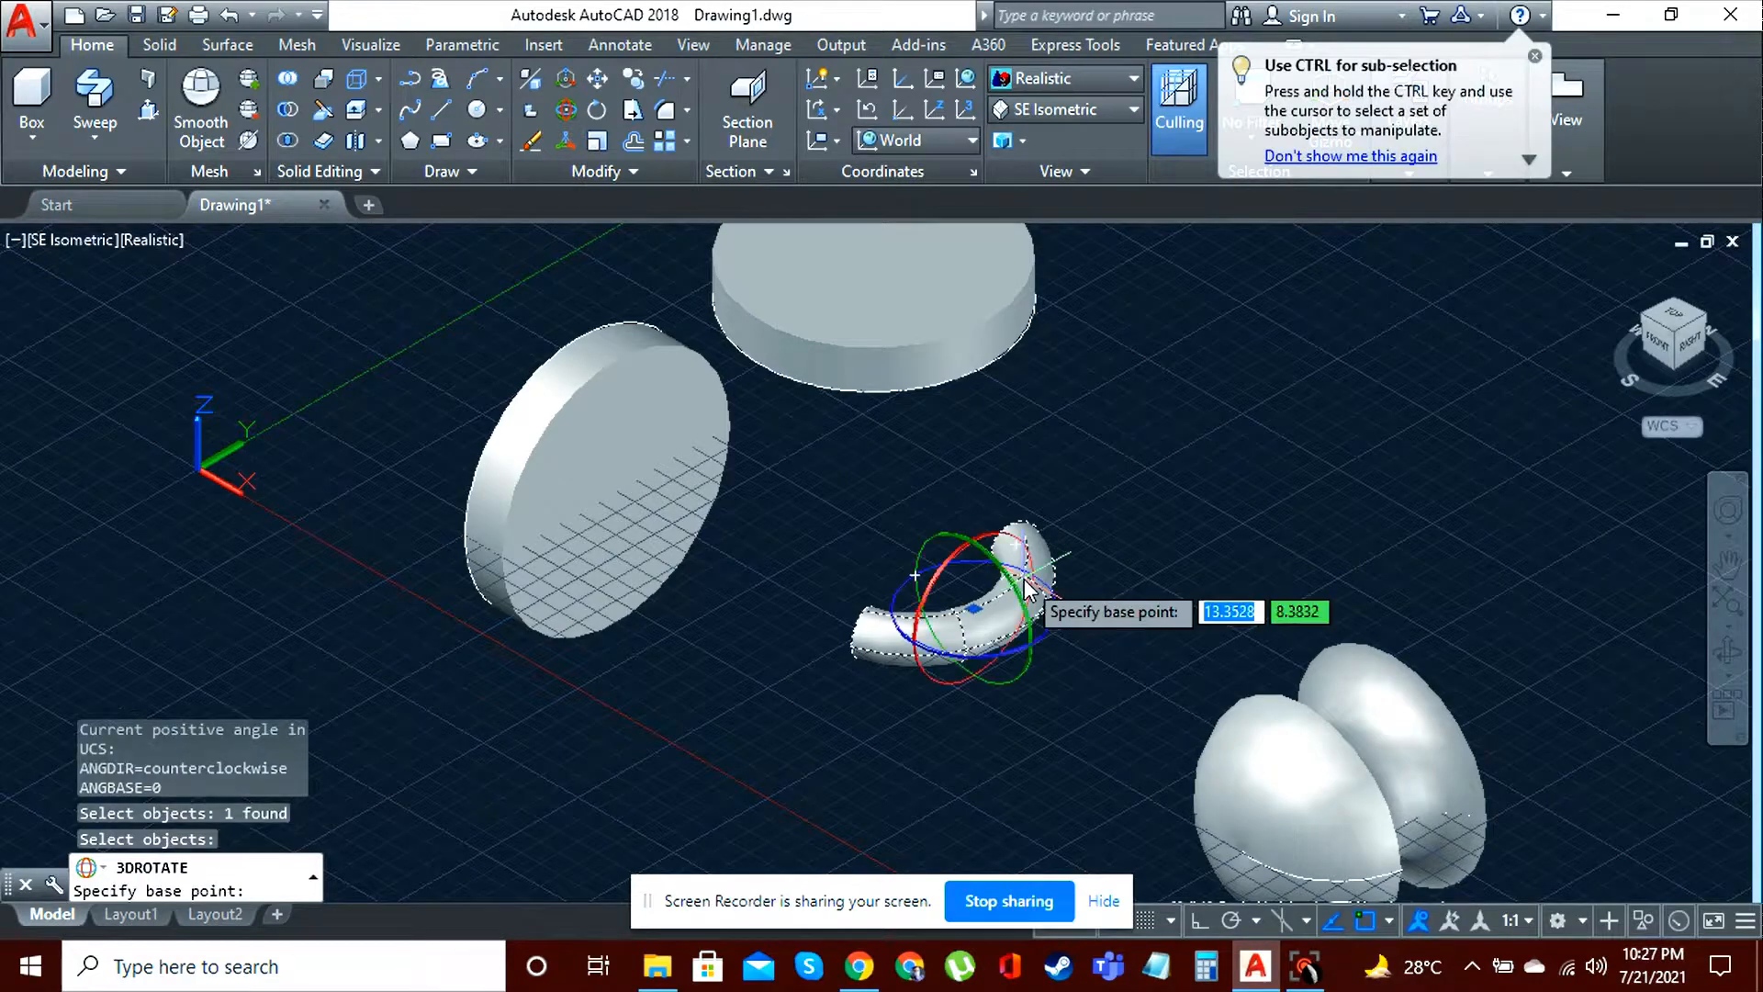
left_click(994, 535)
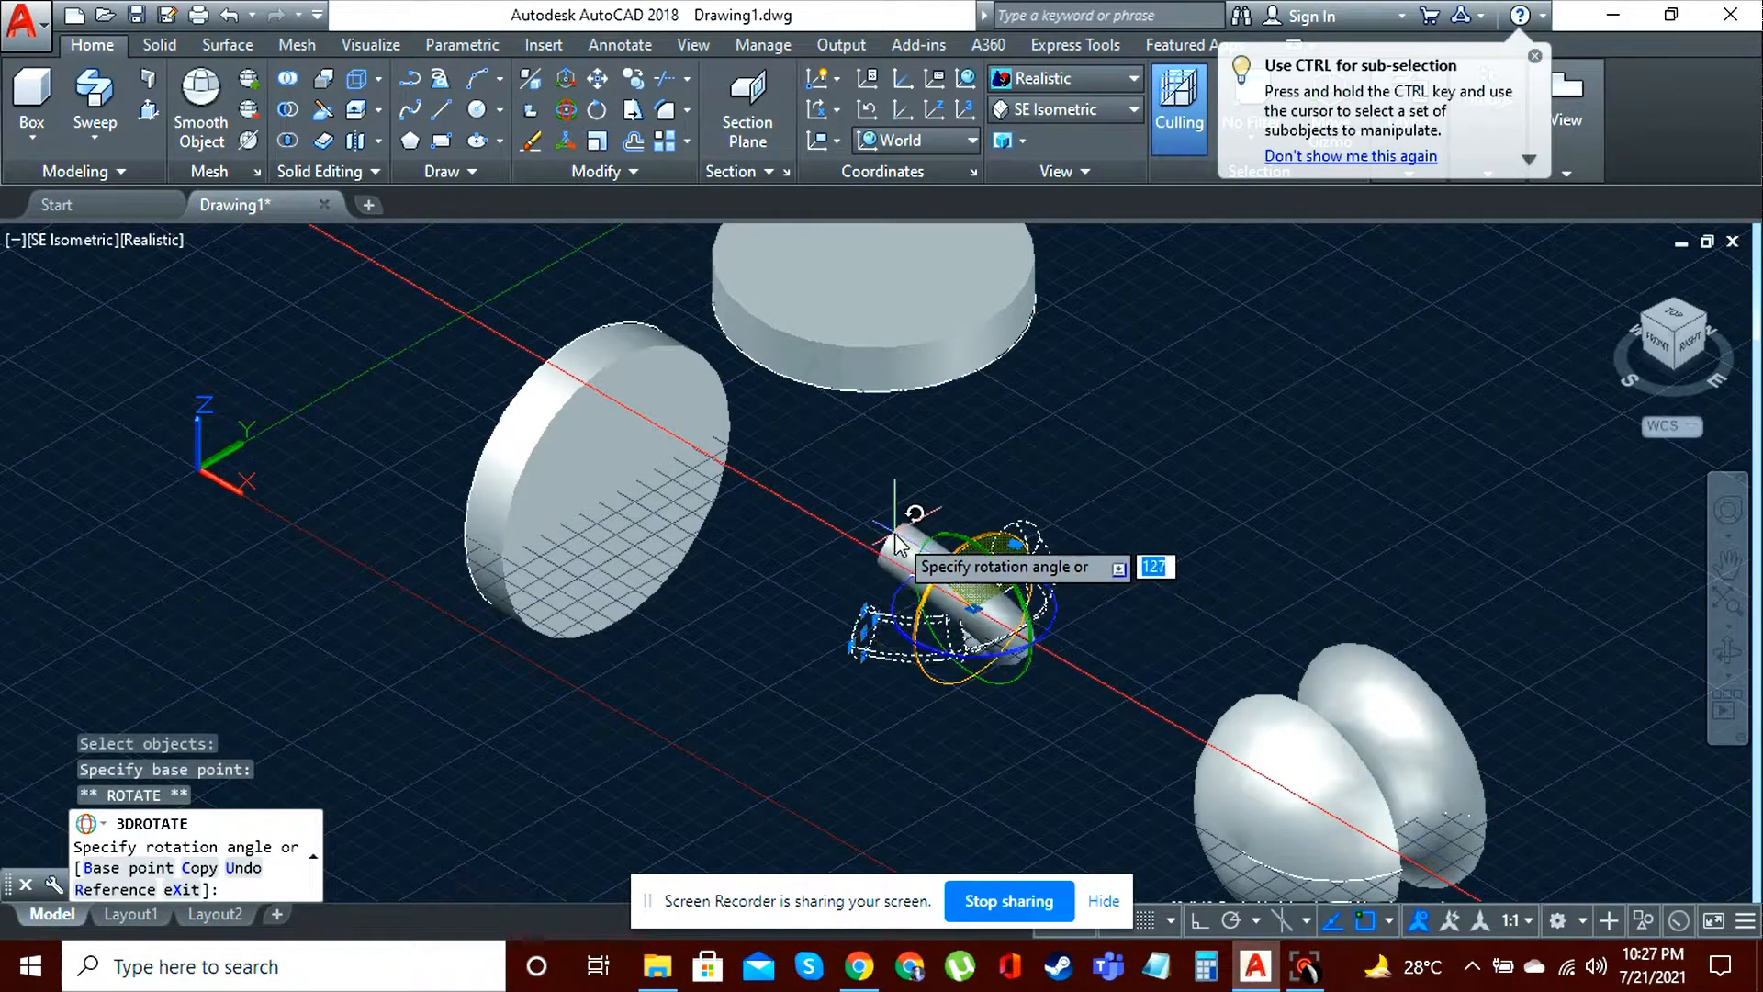
left_click(1199, 920)
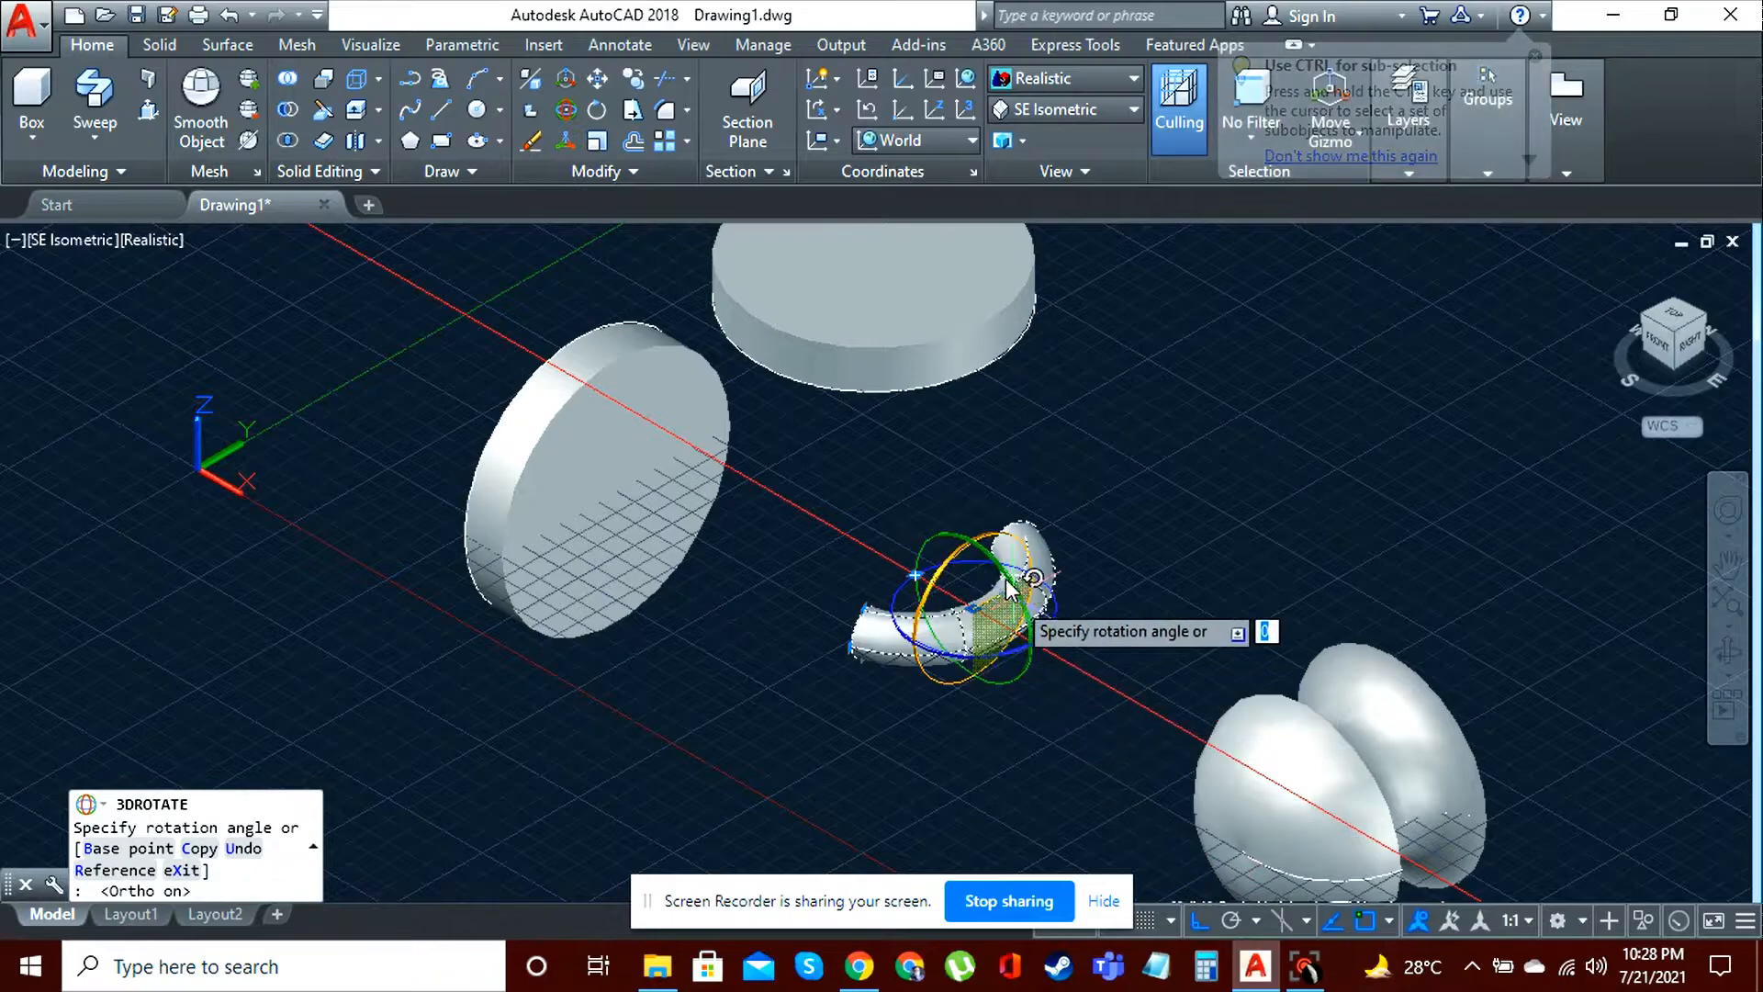
left_click(985, 505)
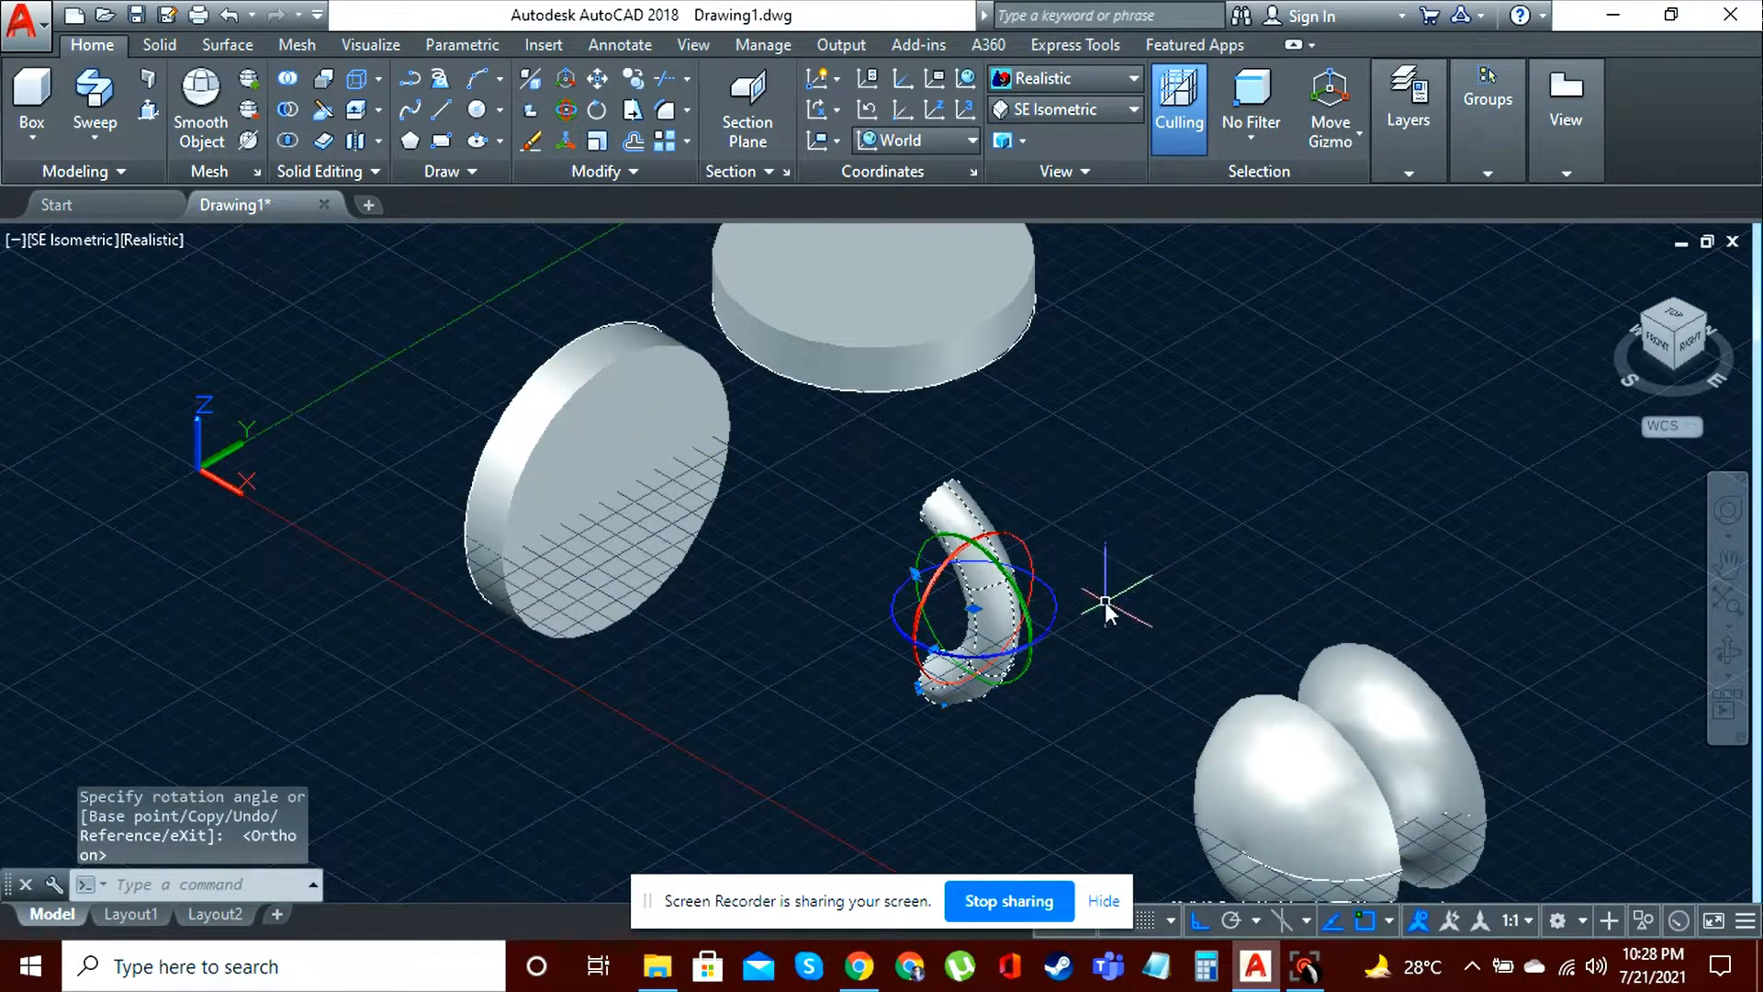
key("Escape")
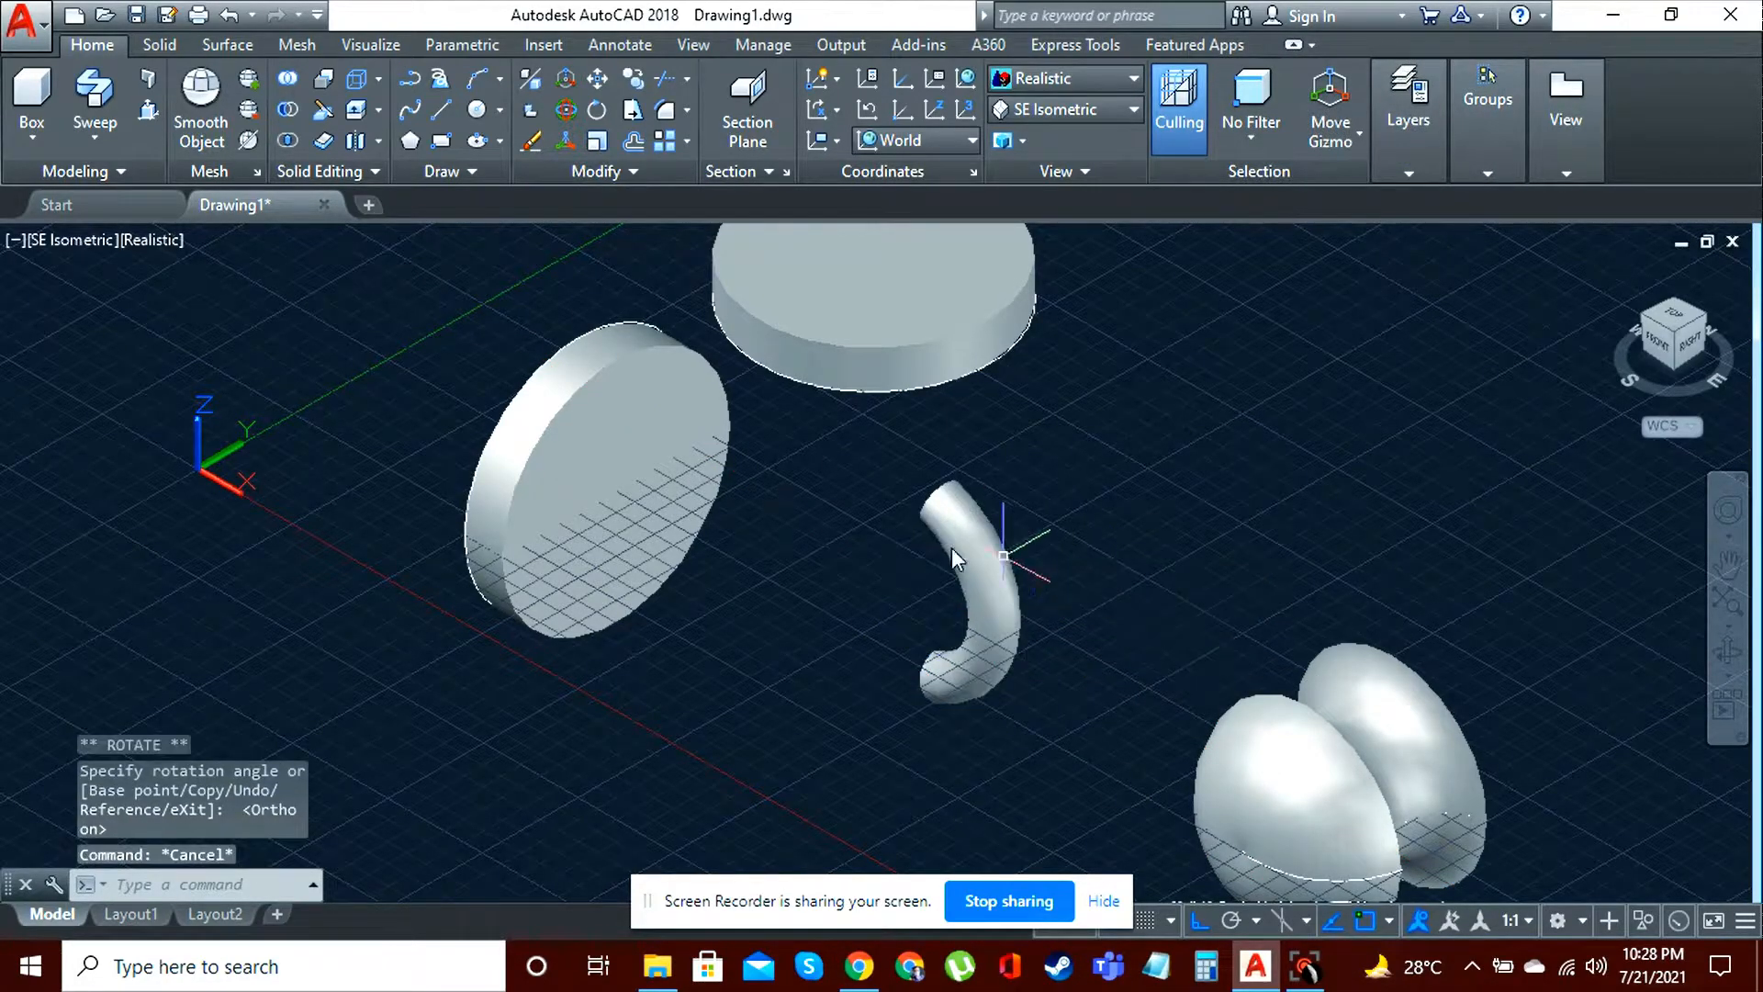
Step: With ortho off, 3D-rotate the upright tube freehand about the Y axis until its open side faces upward
left_click(1728, 654)
left_click_drag(1082, 758, 1192, 728)
key("Escape")
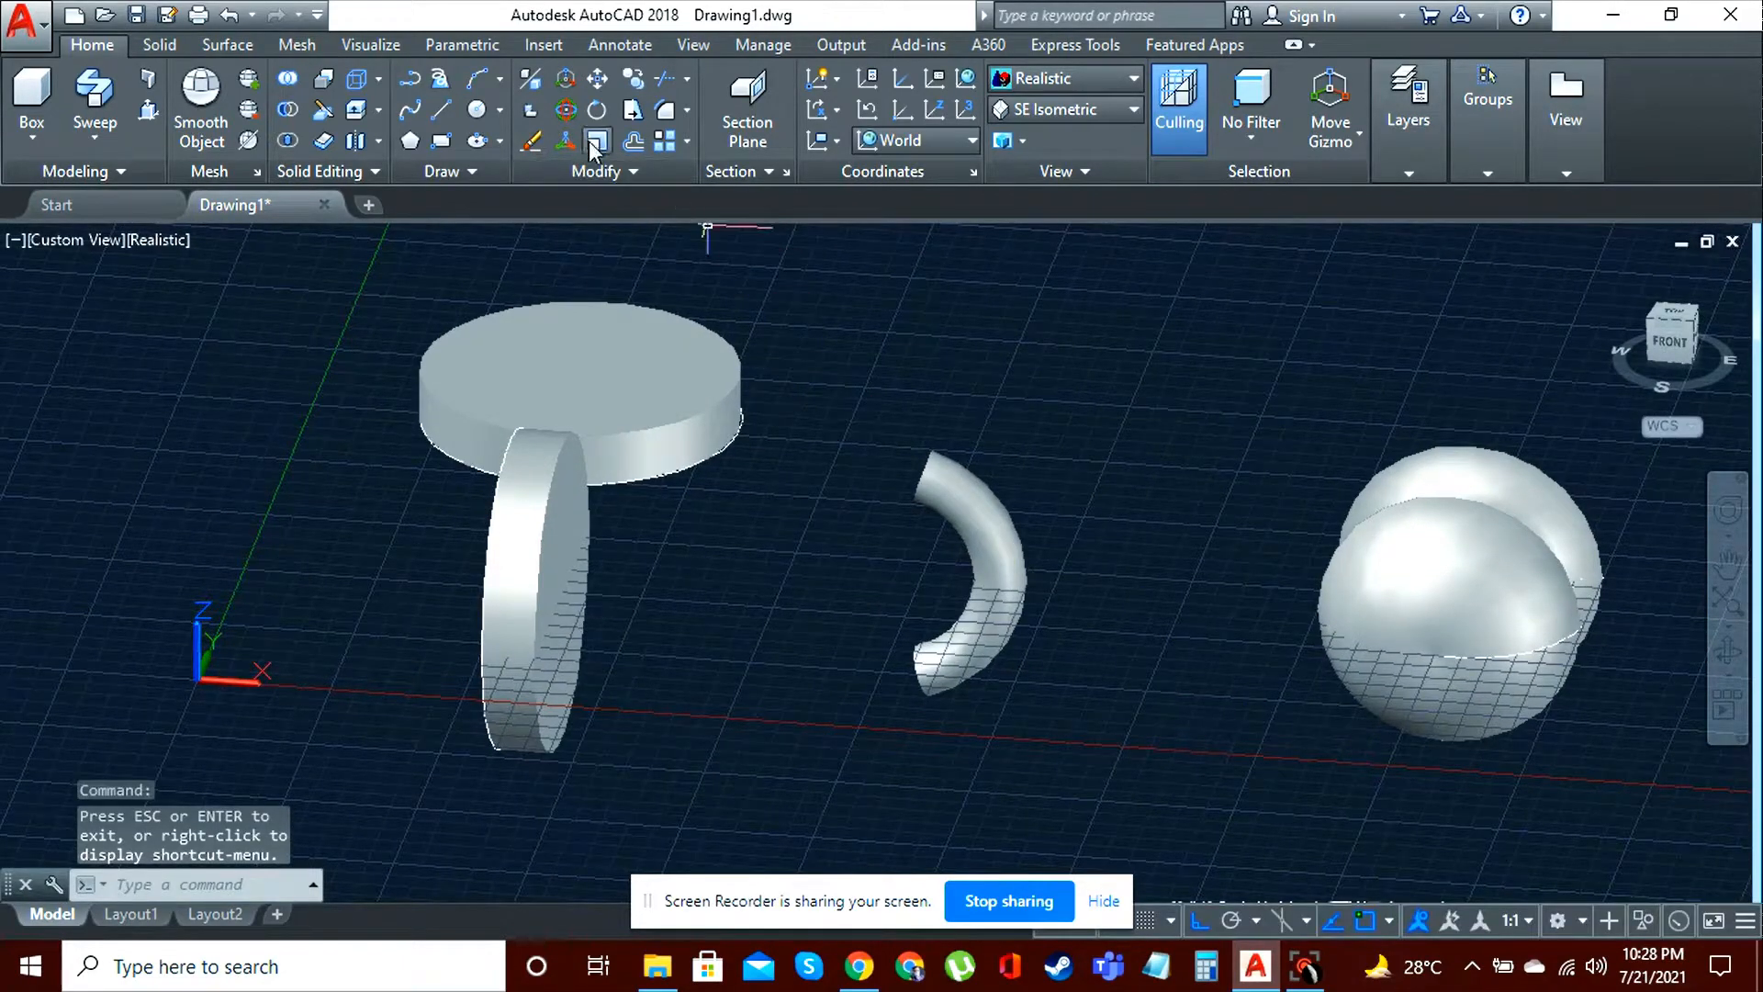
left_click(574, 113)
left_click(984, 498)
key("Return")
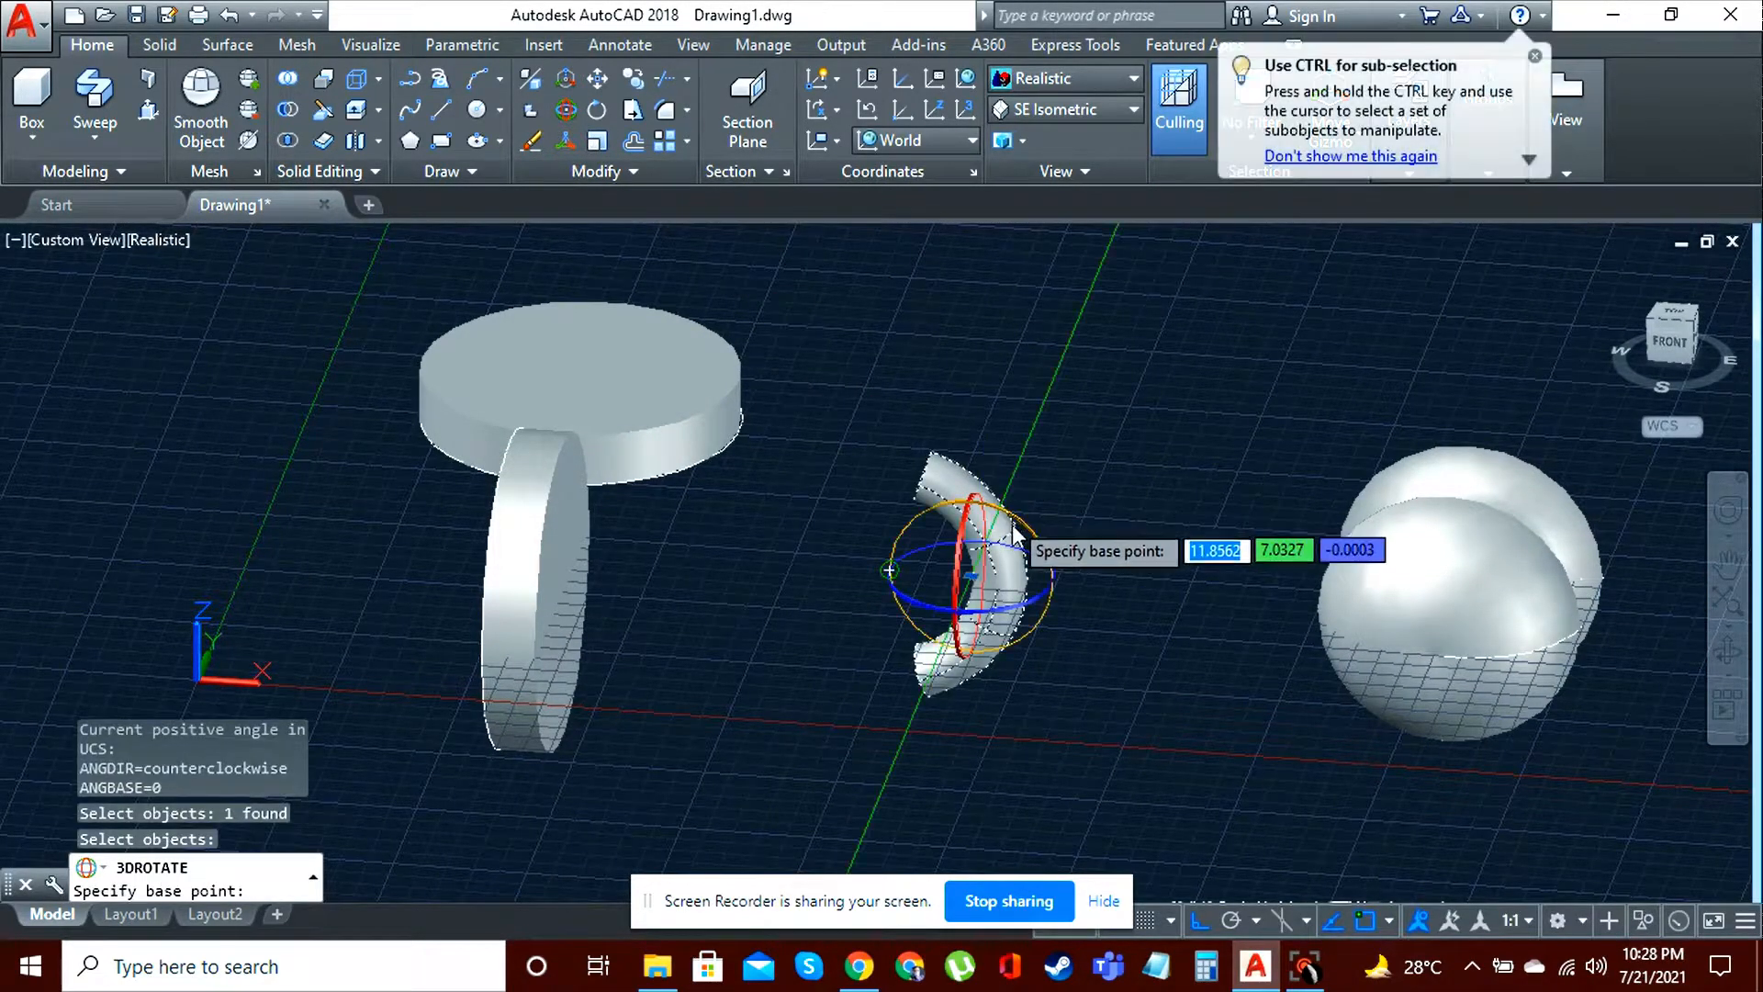
left_click(1197, 914)
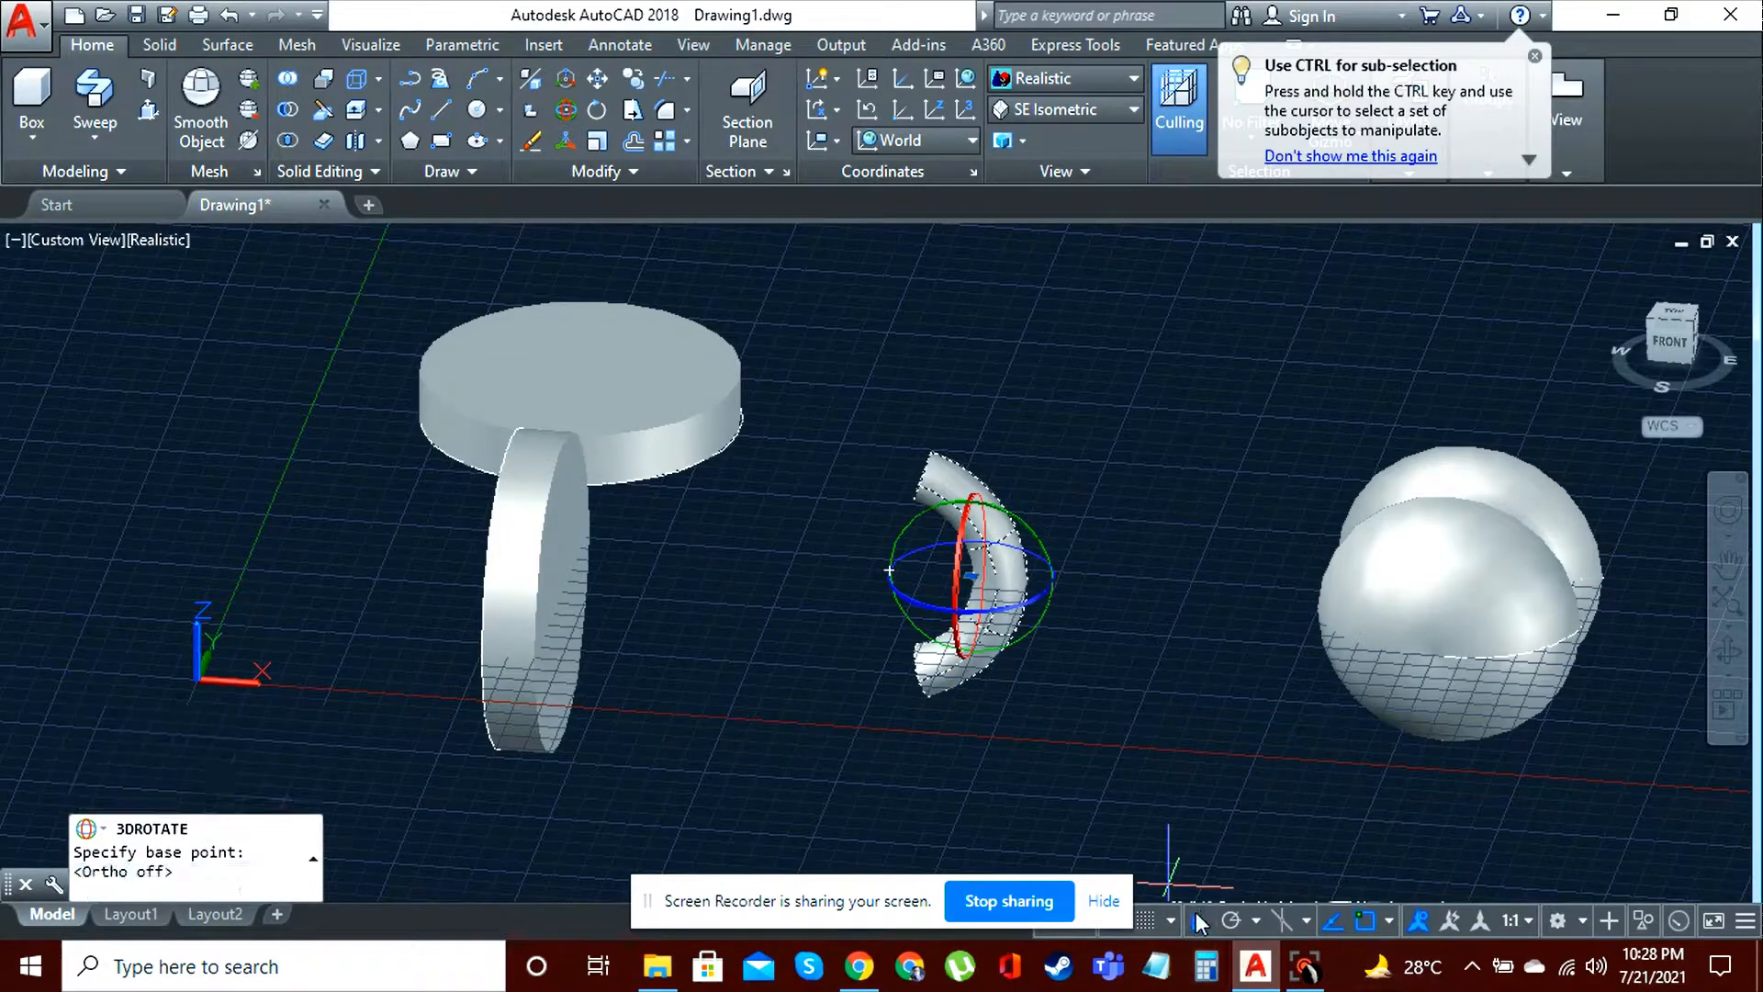
left_click(1005, 514)
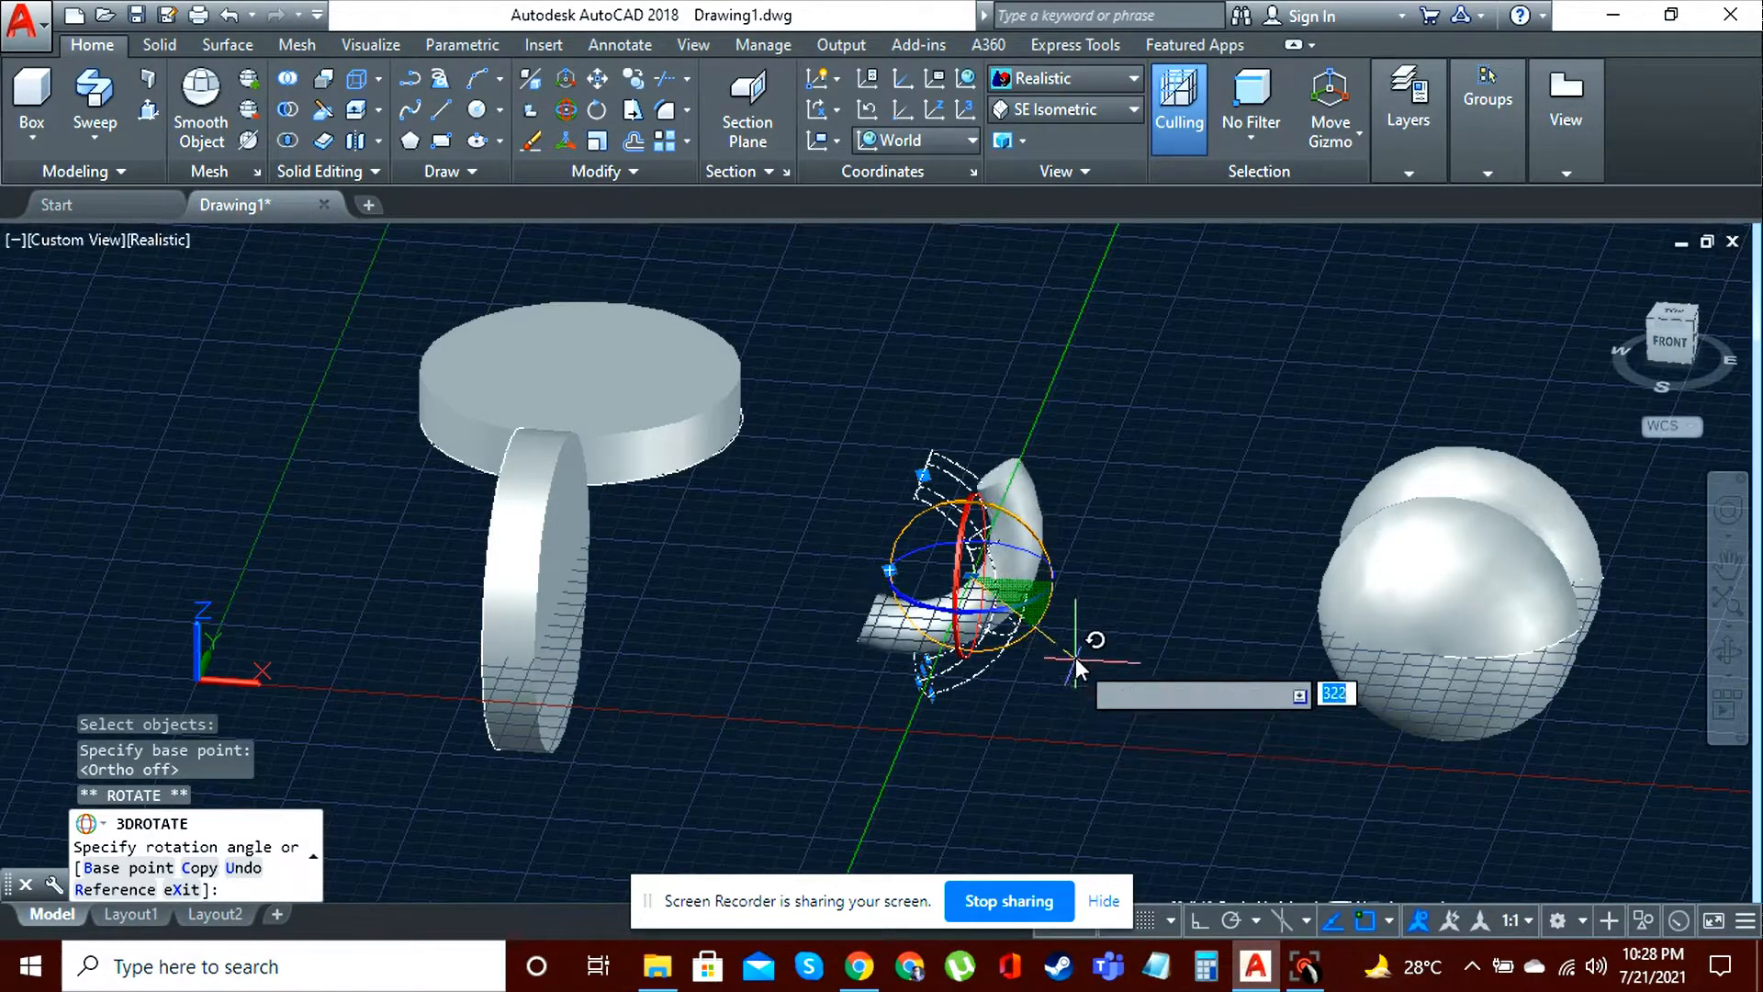
left_click(1110, 839)
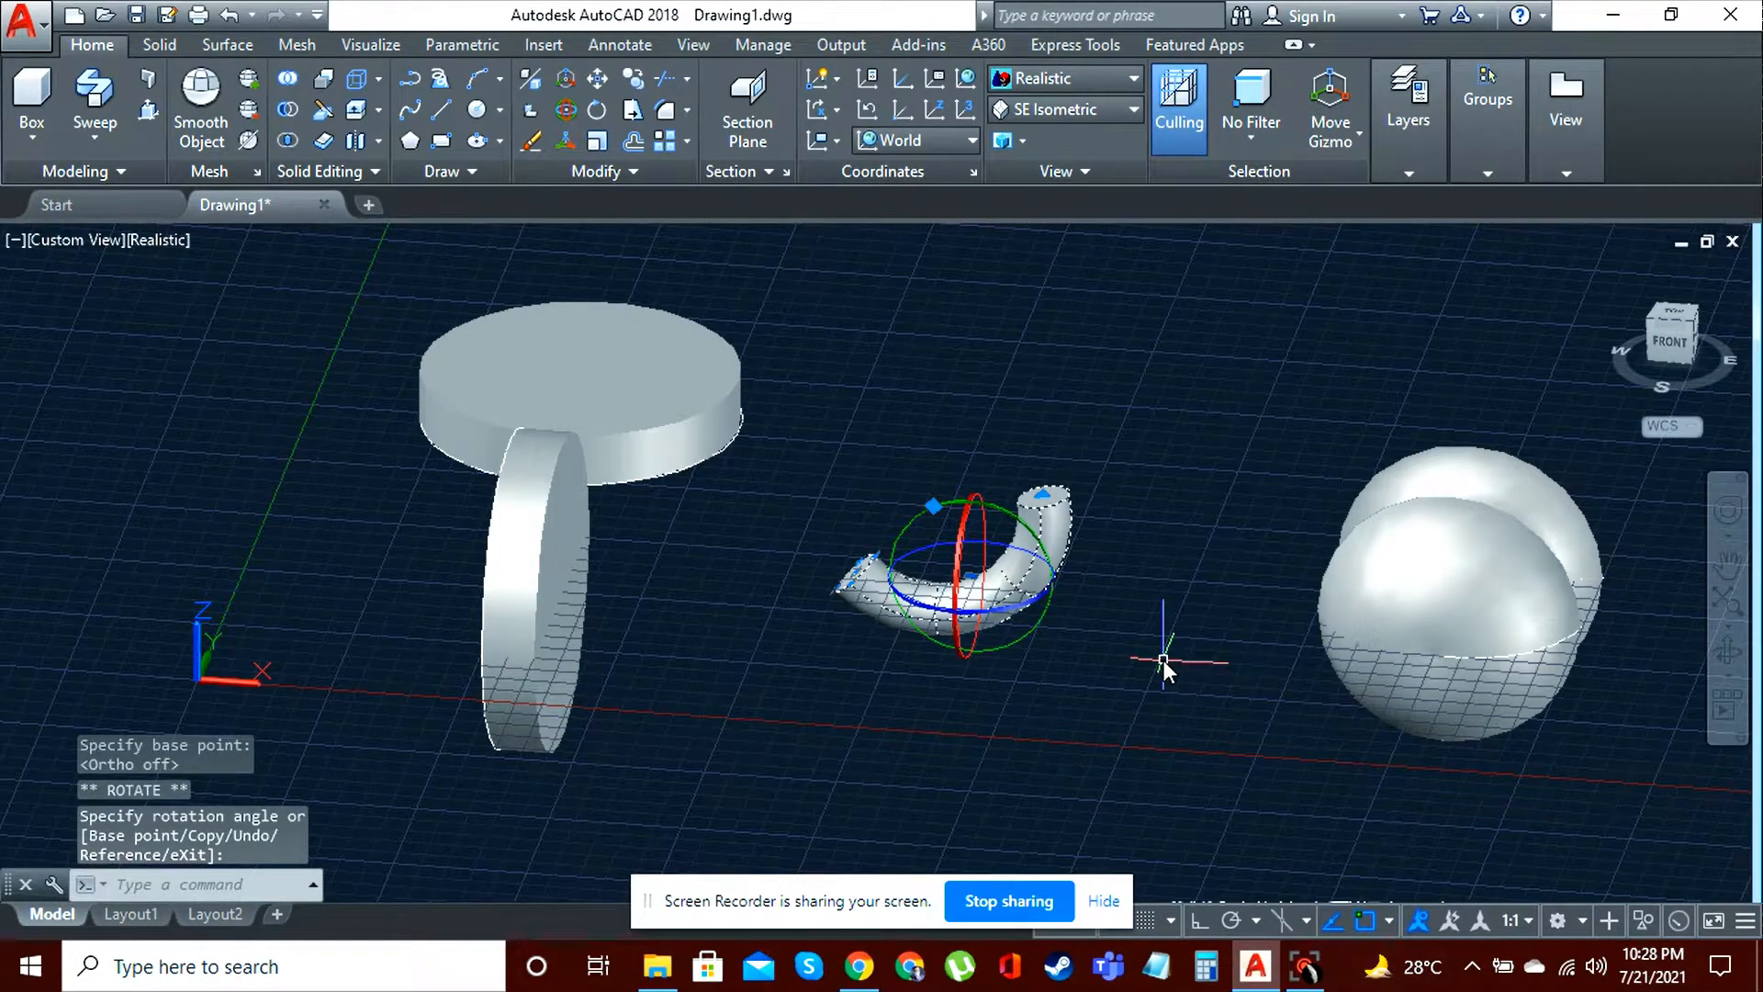
key("Escape")
Step: Try to presspull the swept tube at its lower end
left_click(148, 110)
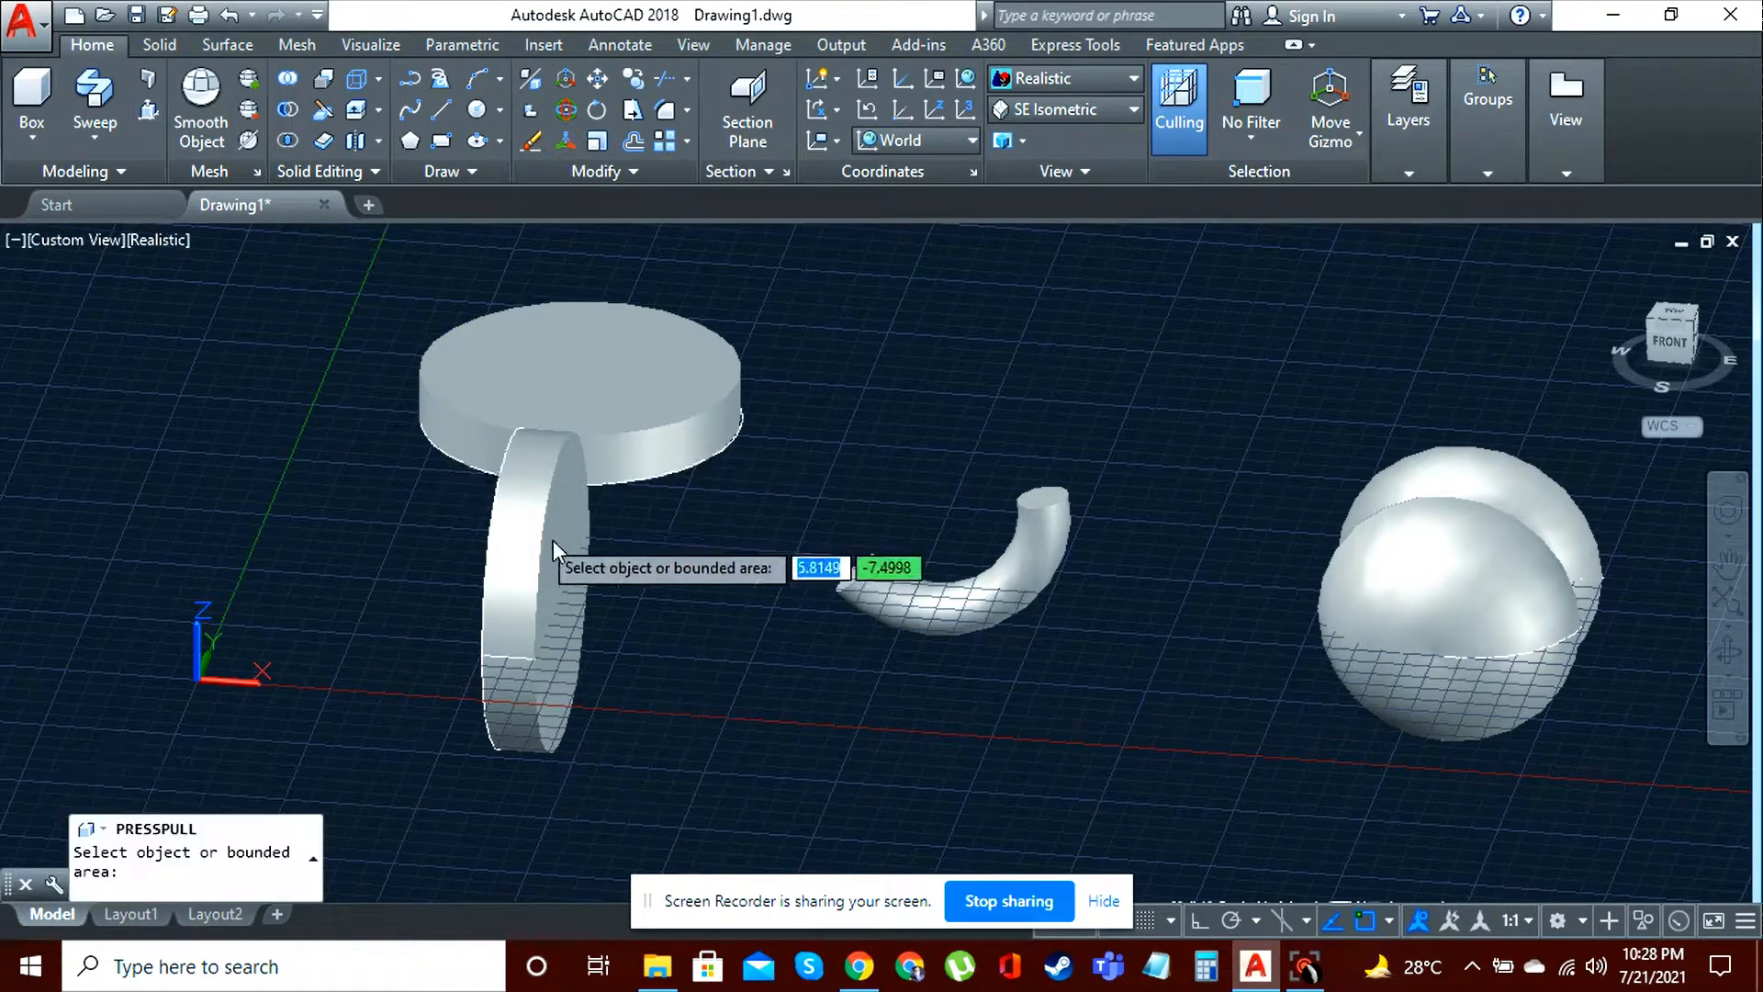
left_click(851, 582)
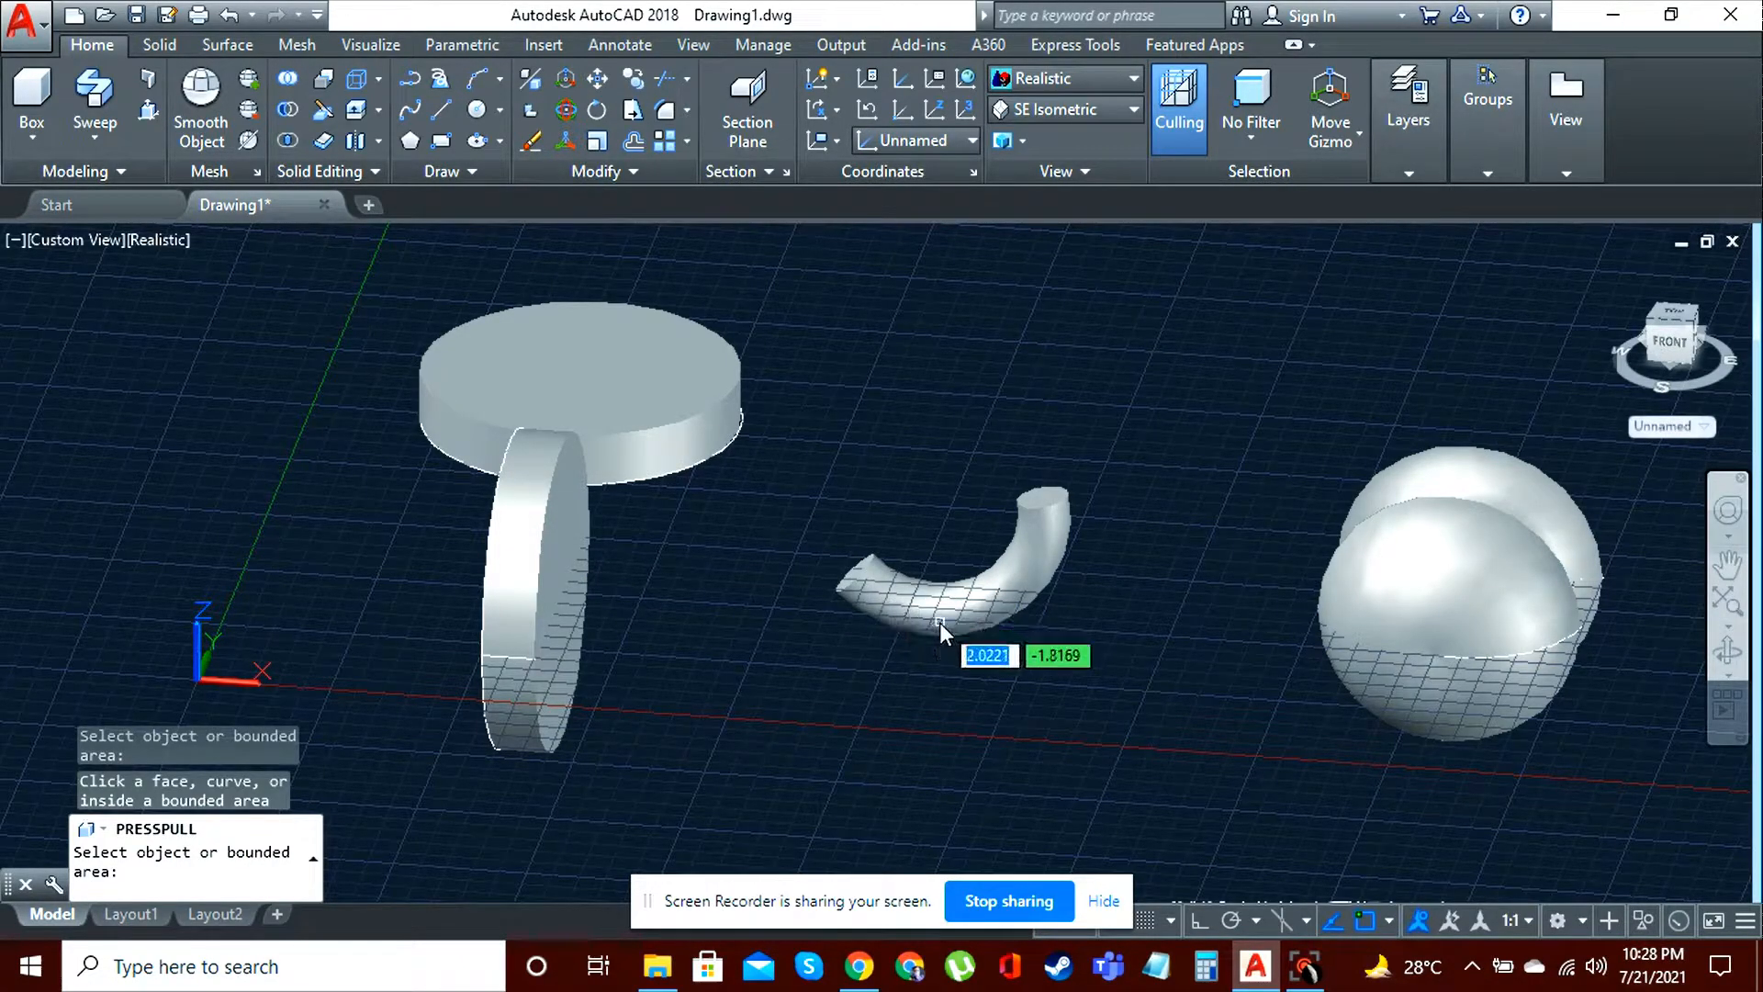
key("Return")
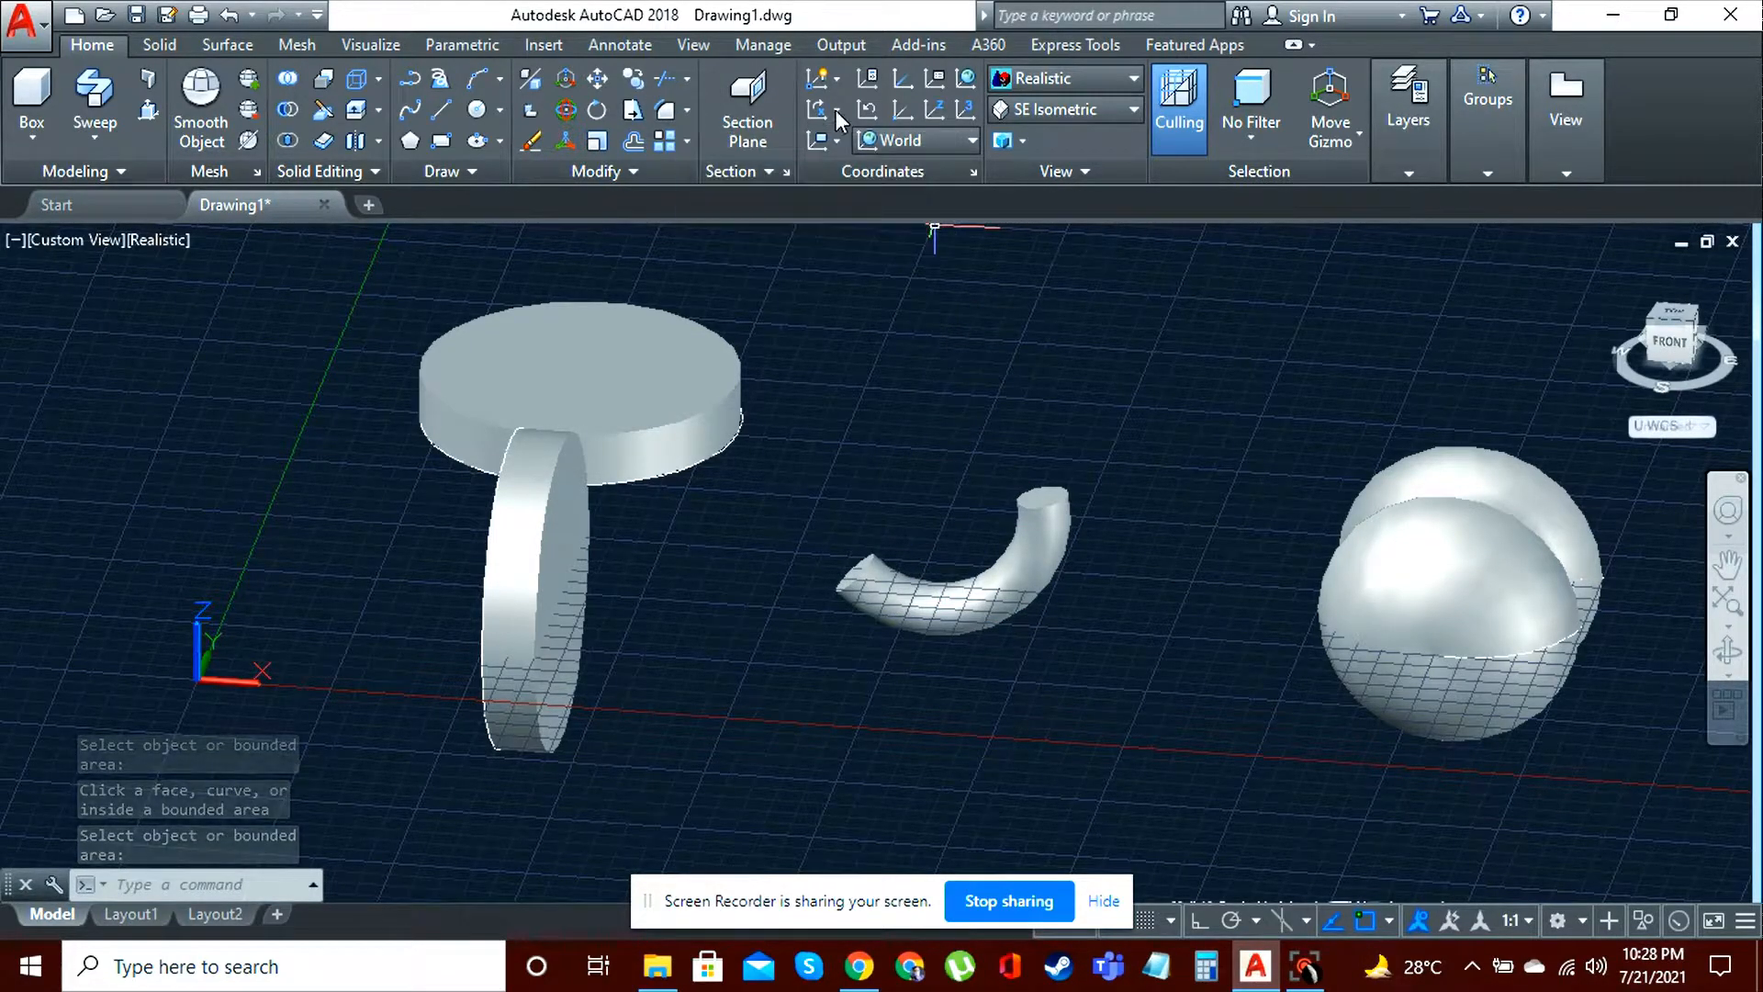
Step: Erase the swept tube between the discs and the revolved solid
left_click(529, 140)
left_click(1015, 564)
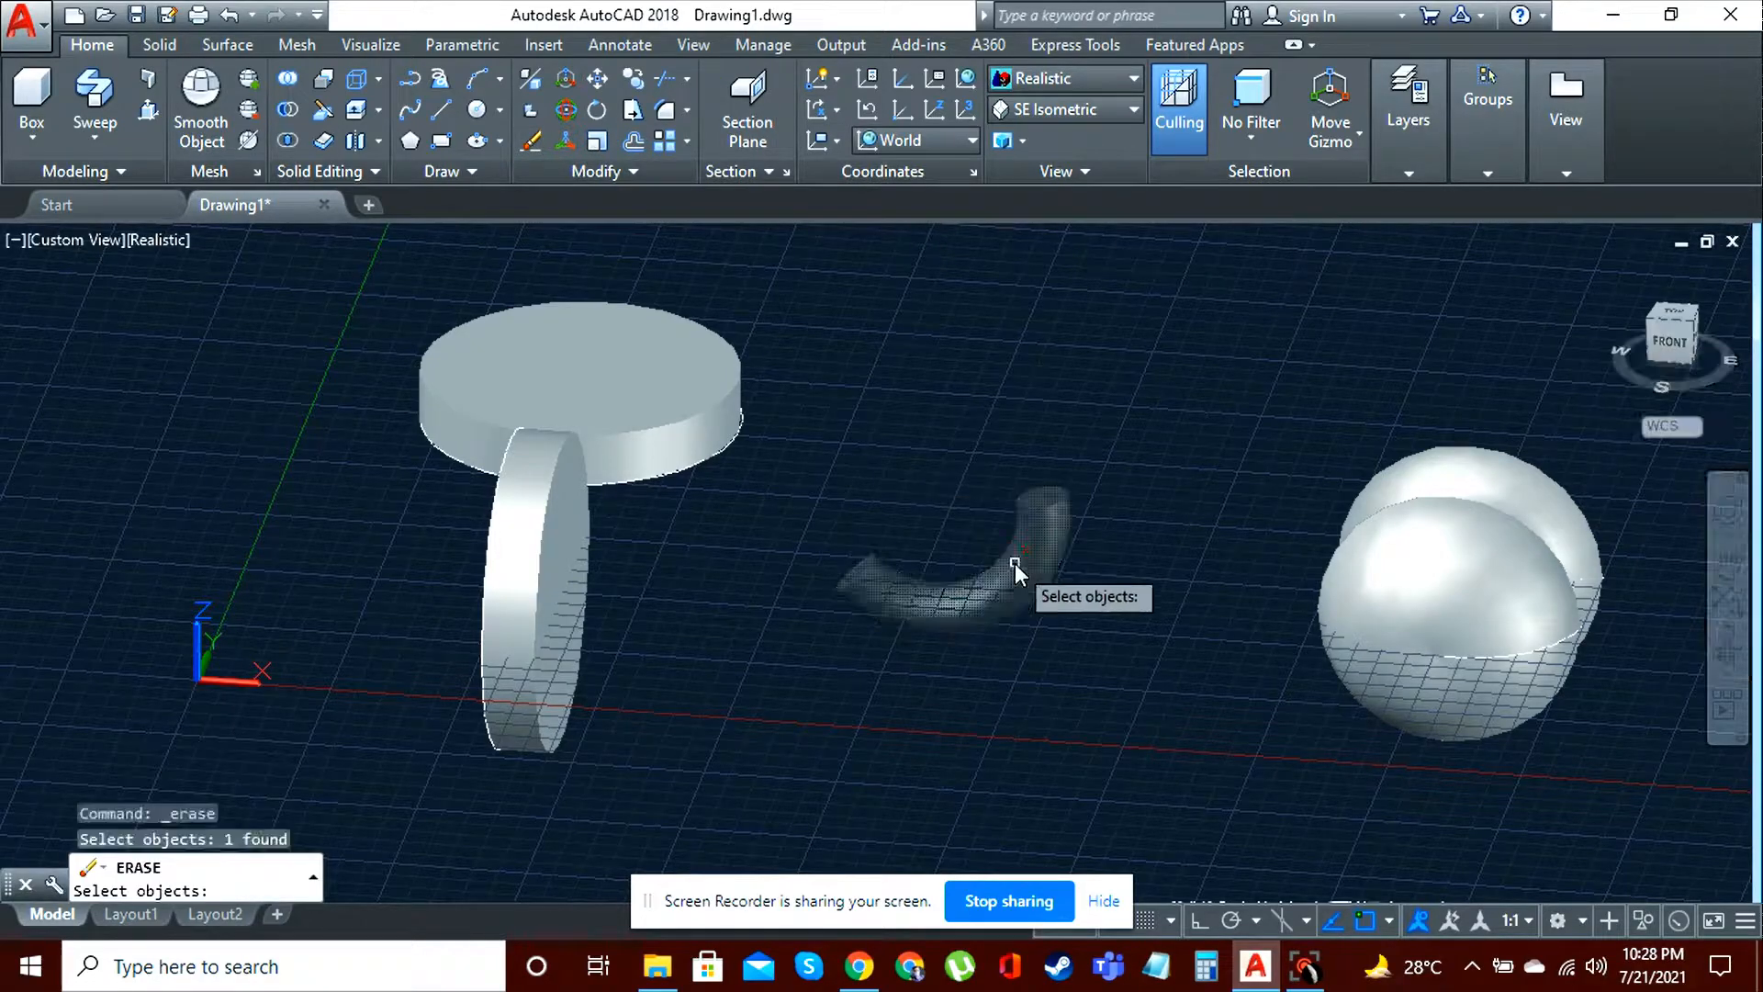
key("Return")
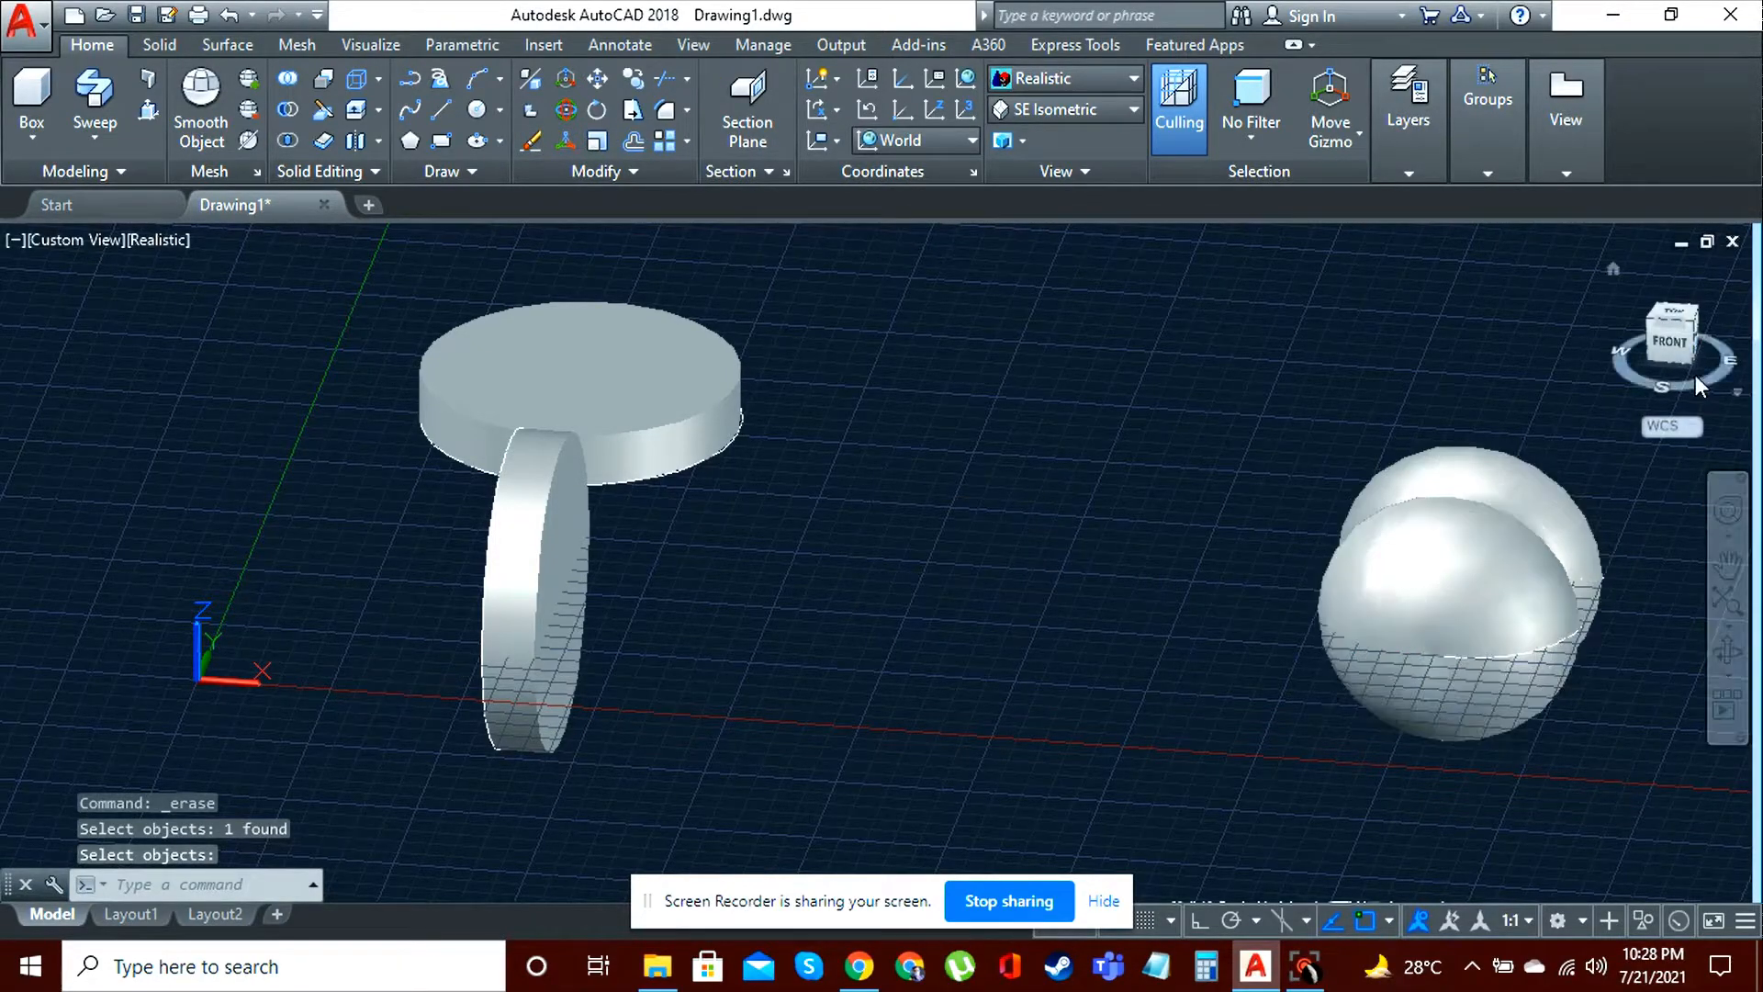
Step: In the top view, draw a three-point arc from the centre of the upright disc's face, curving outward and up
left_click(1684, 317)
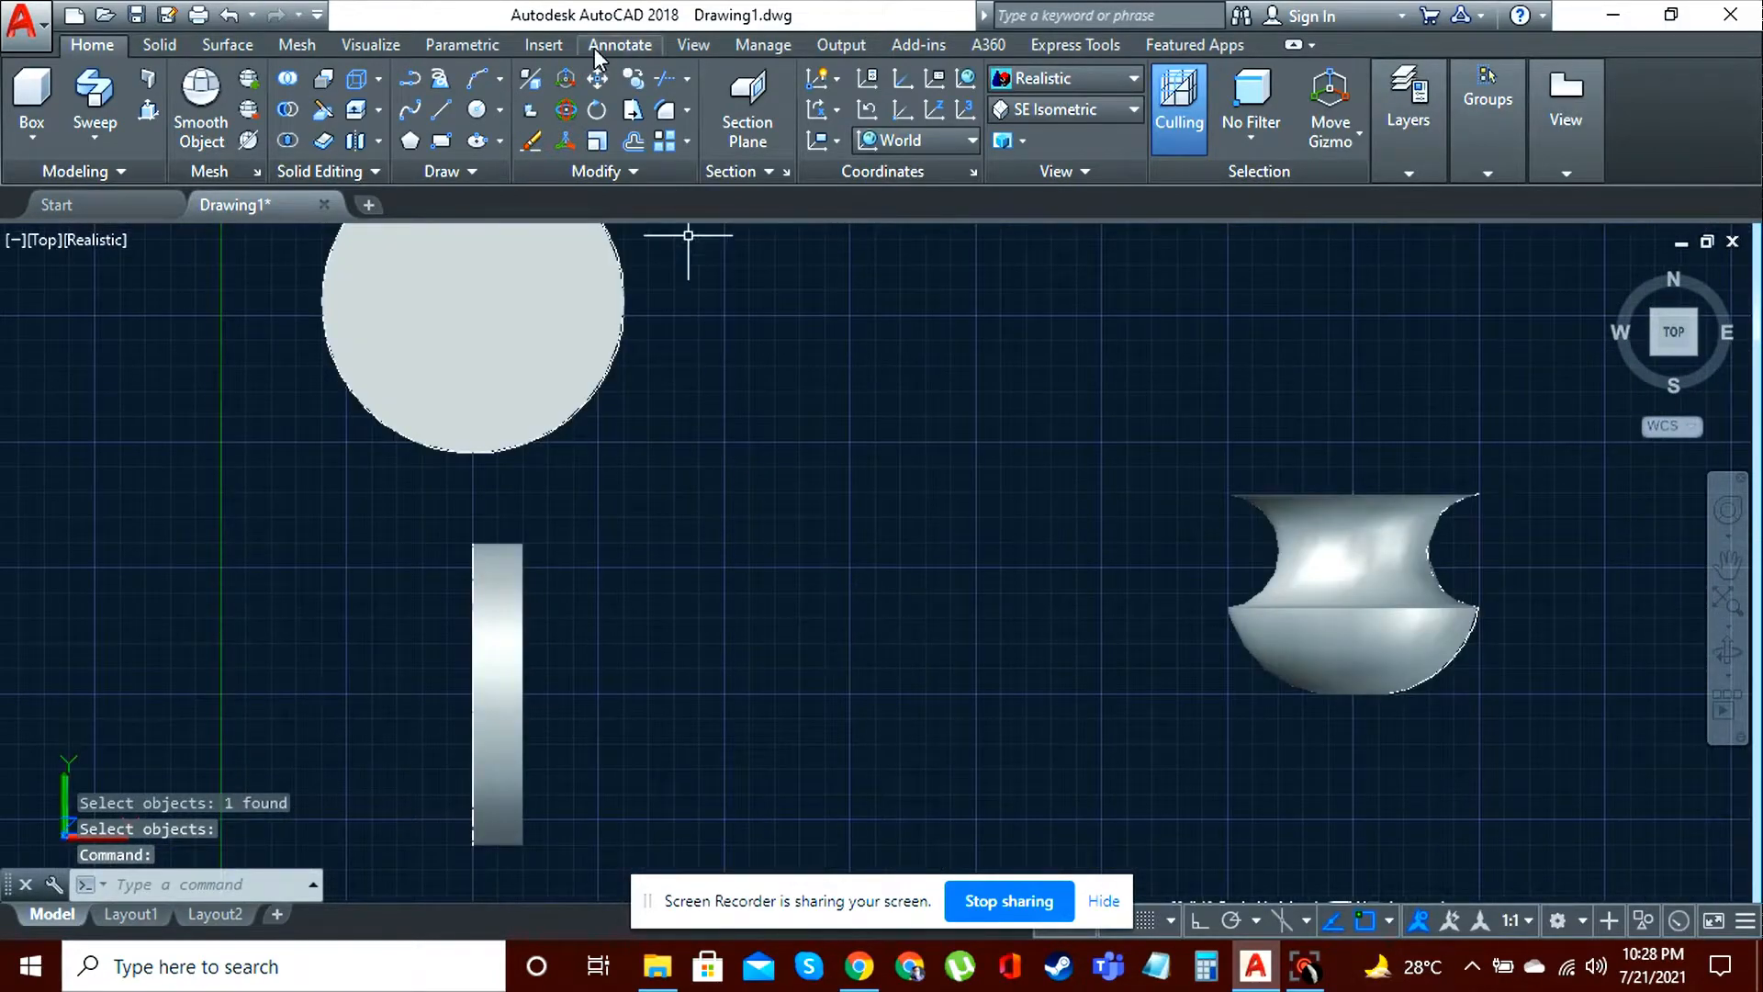
left_click(471, 90)
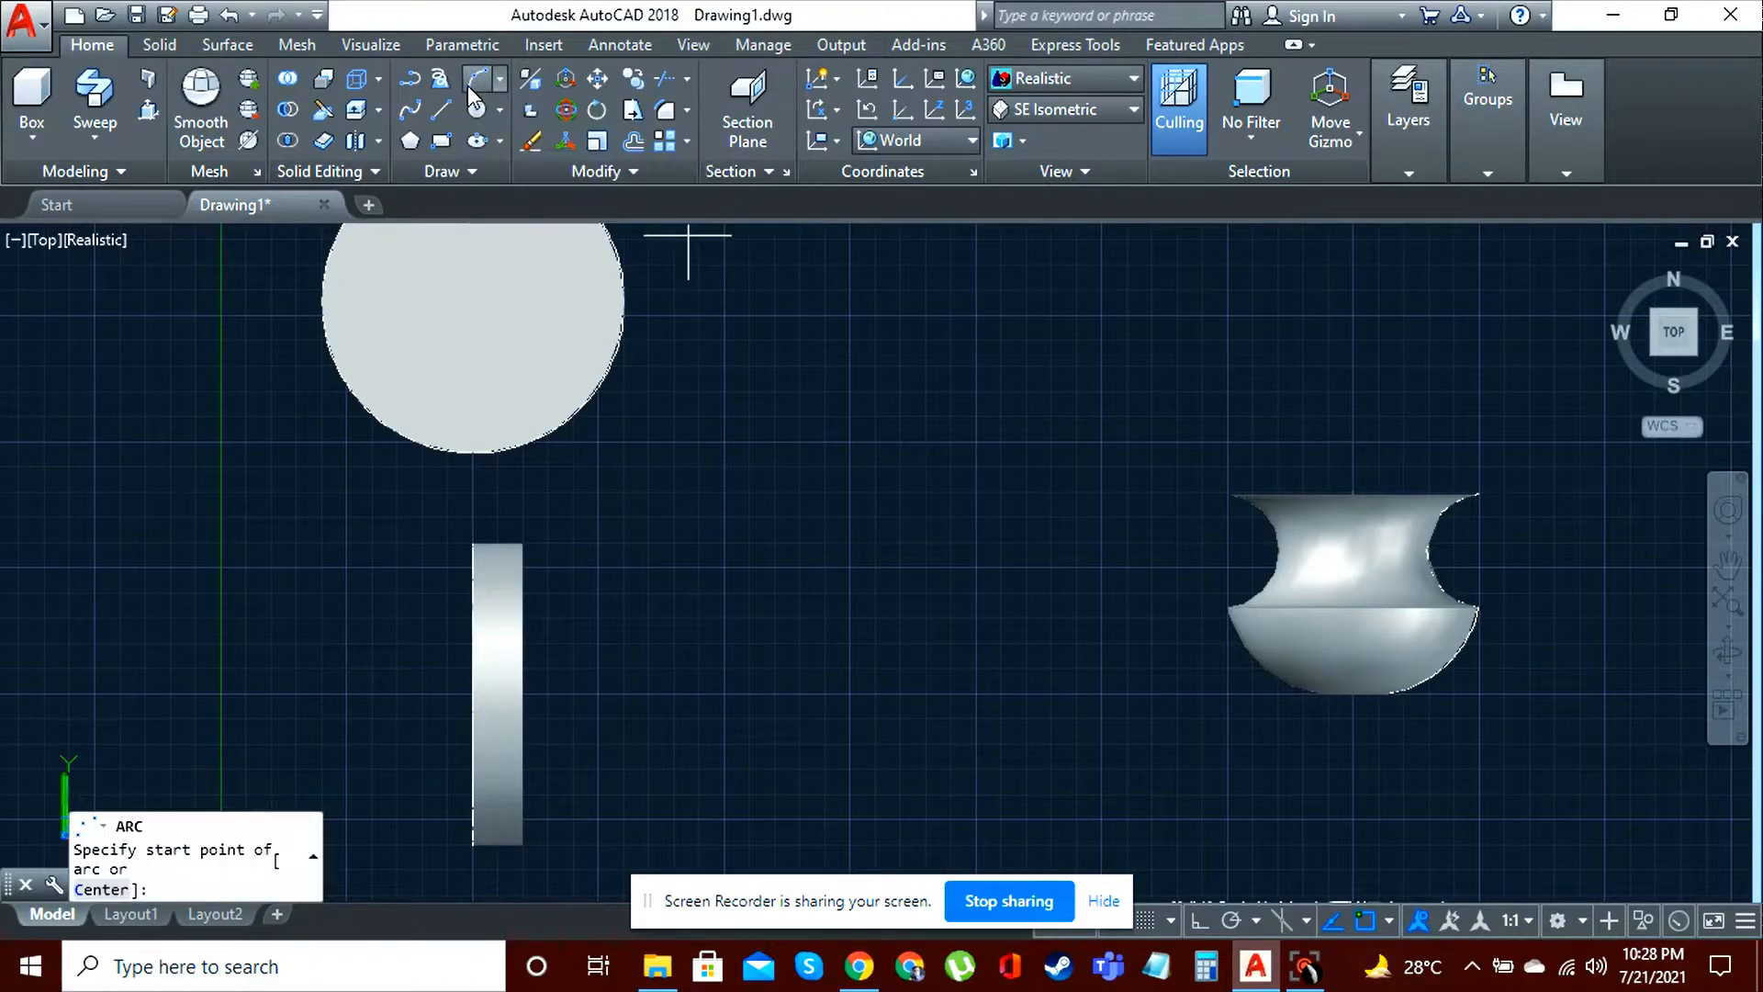
left_click(494, 81)
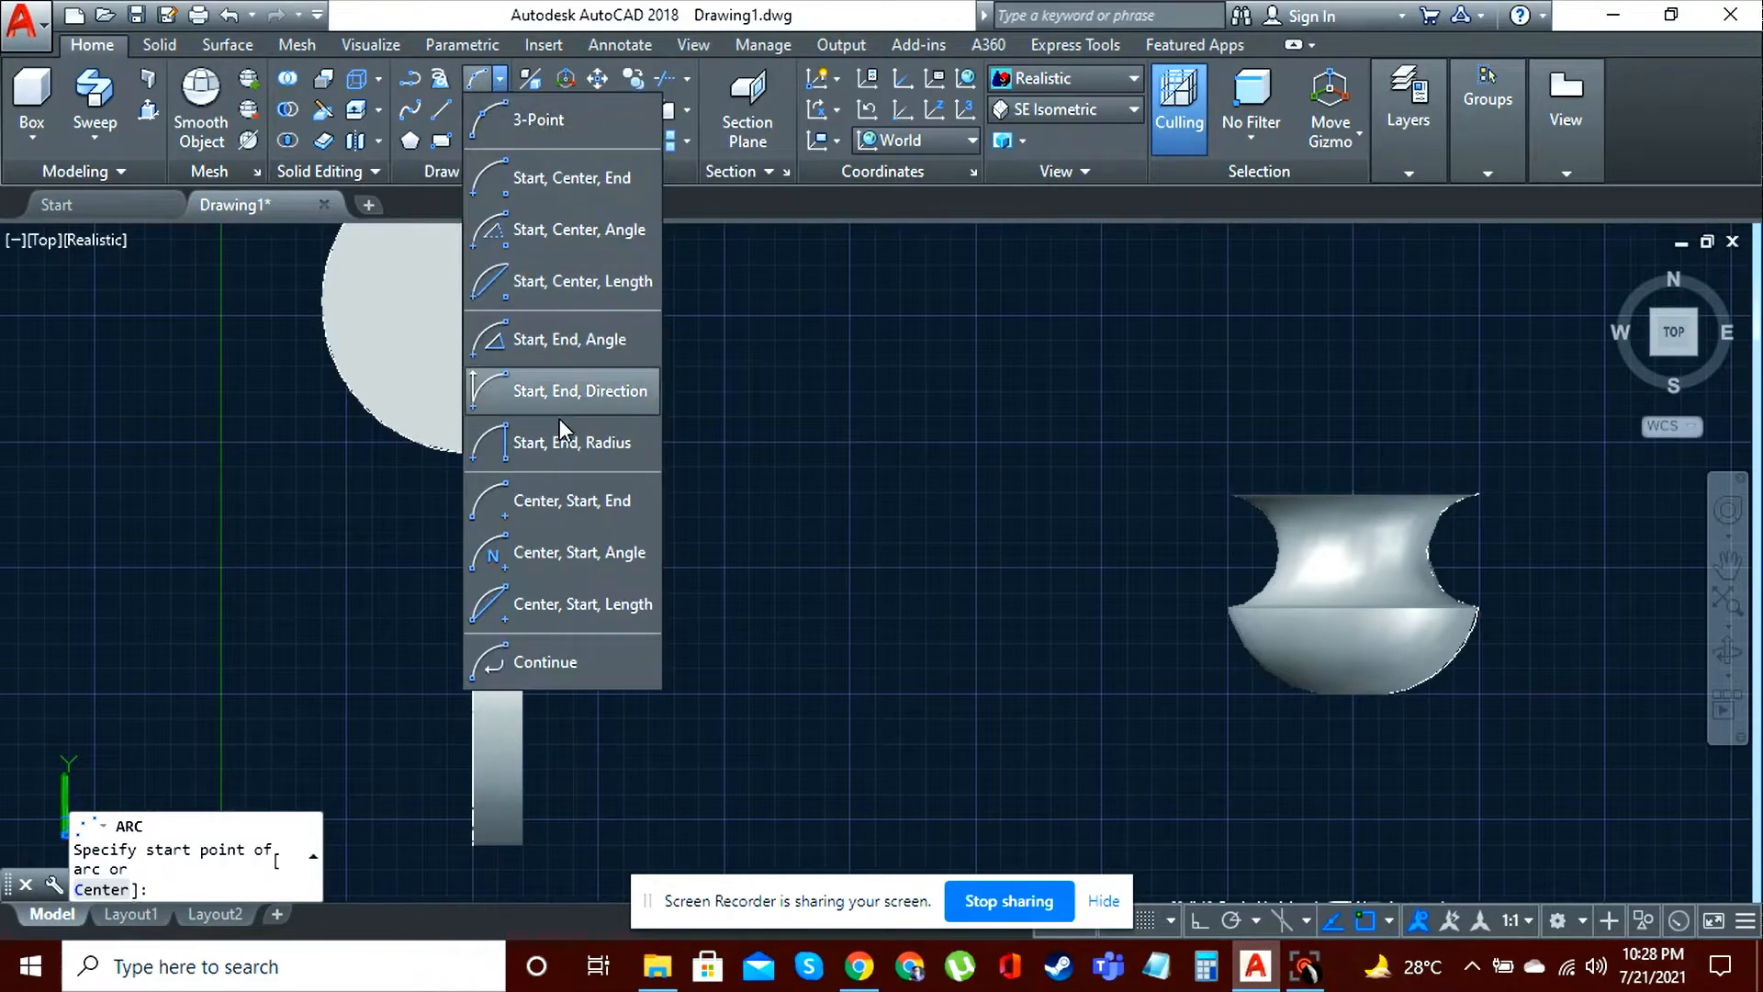
left_click(542, 338)
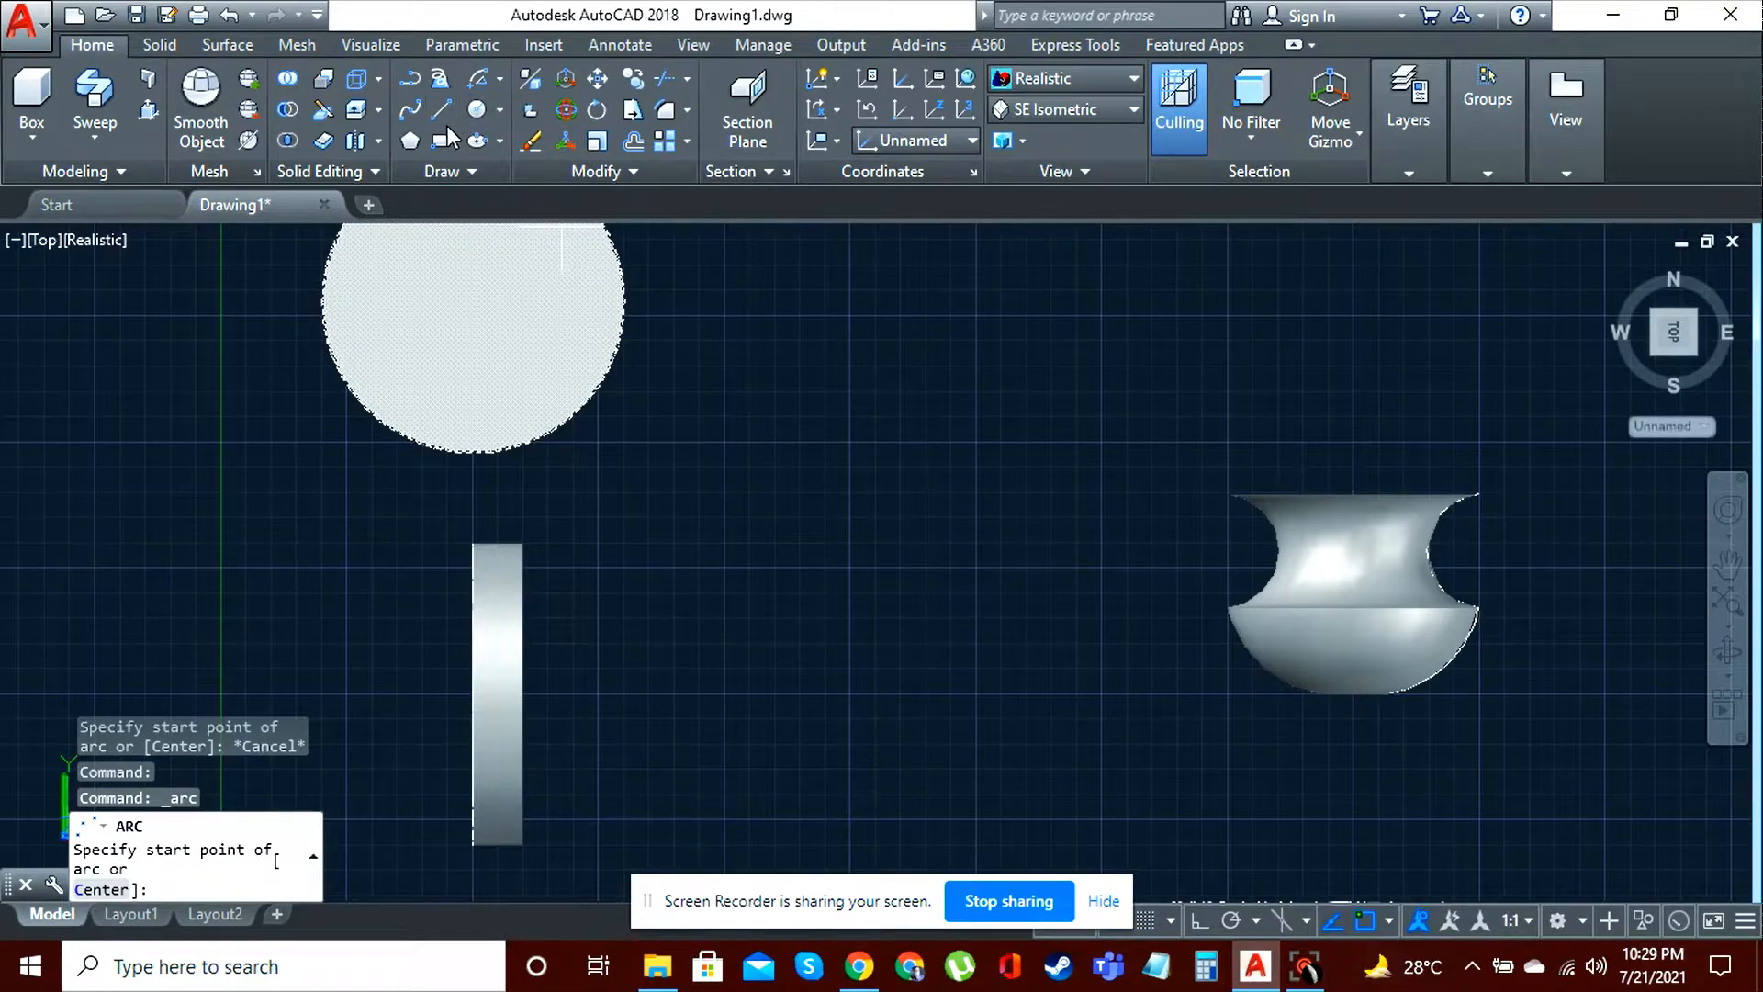
left_click(500, 77)
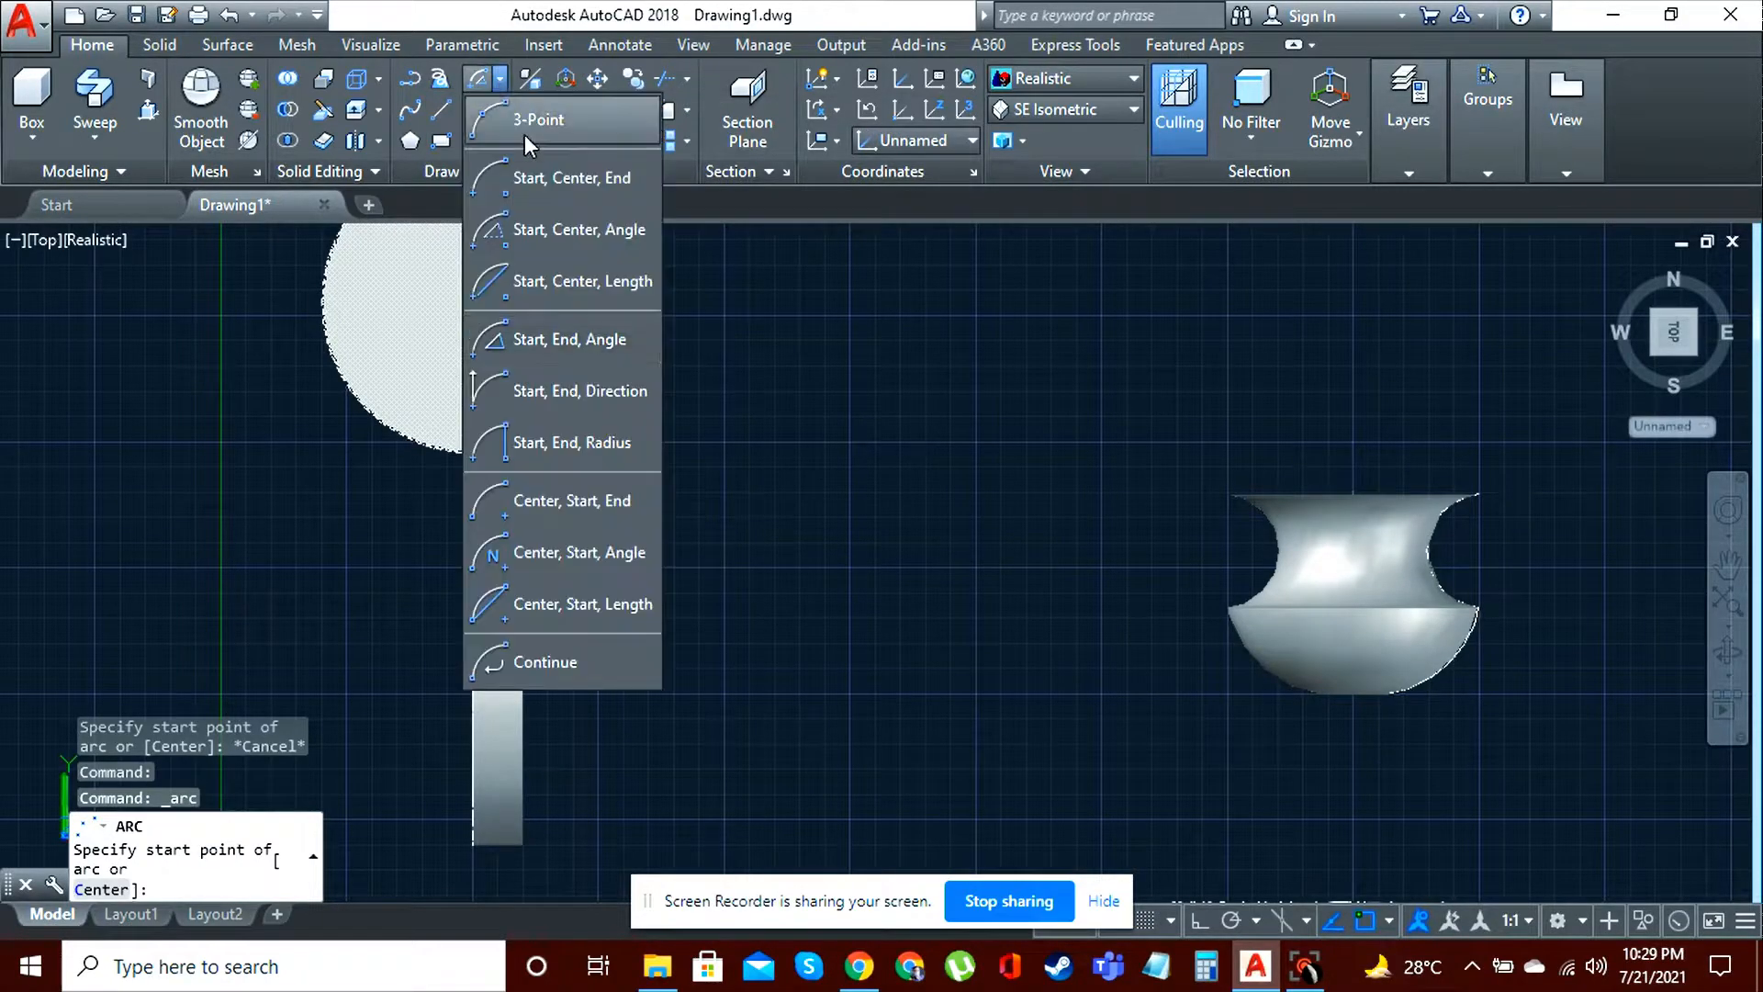
left_click(554, 129)
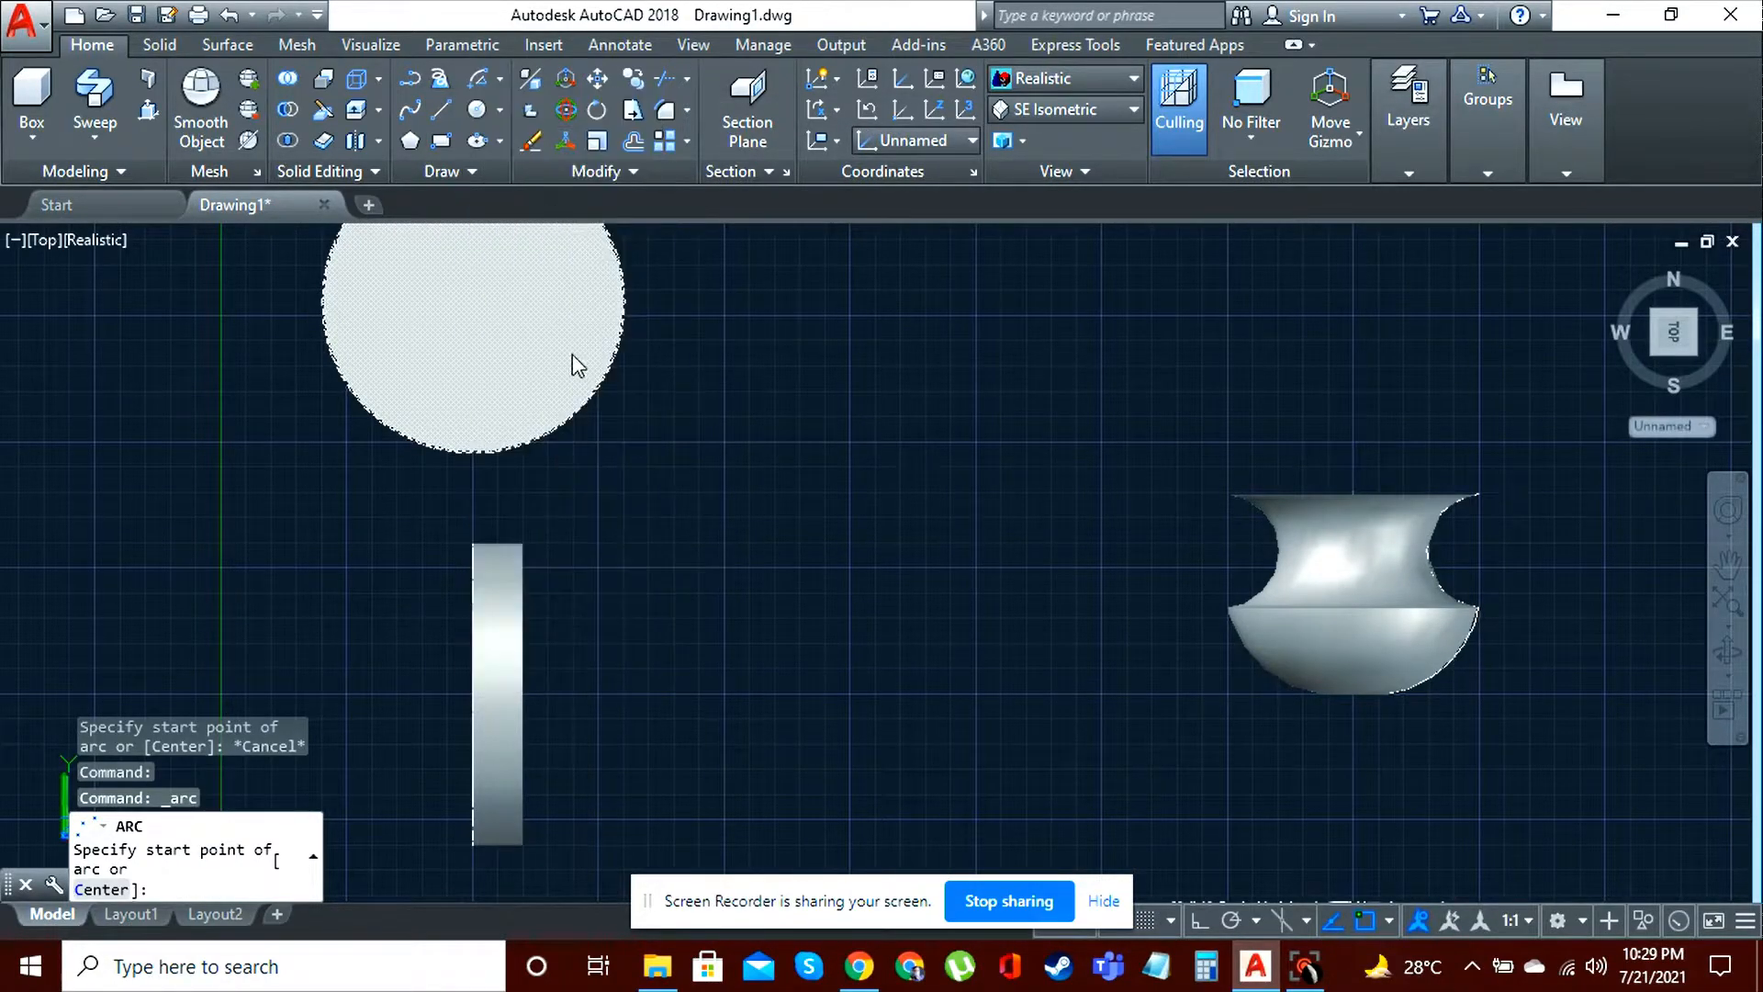
left_click(520, 691)
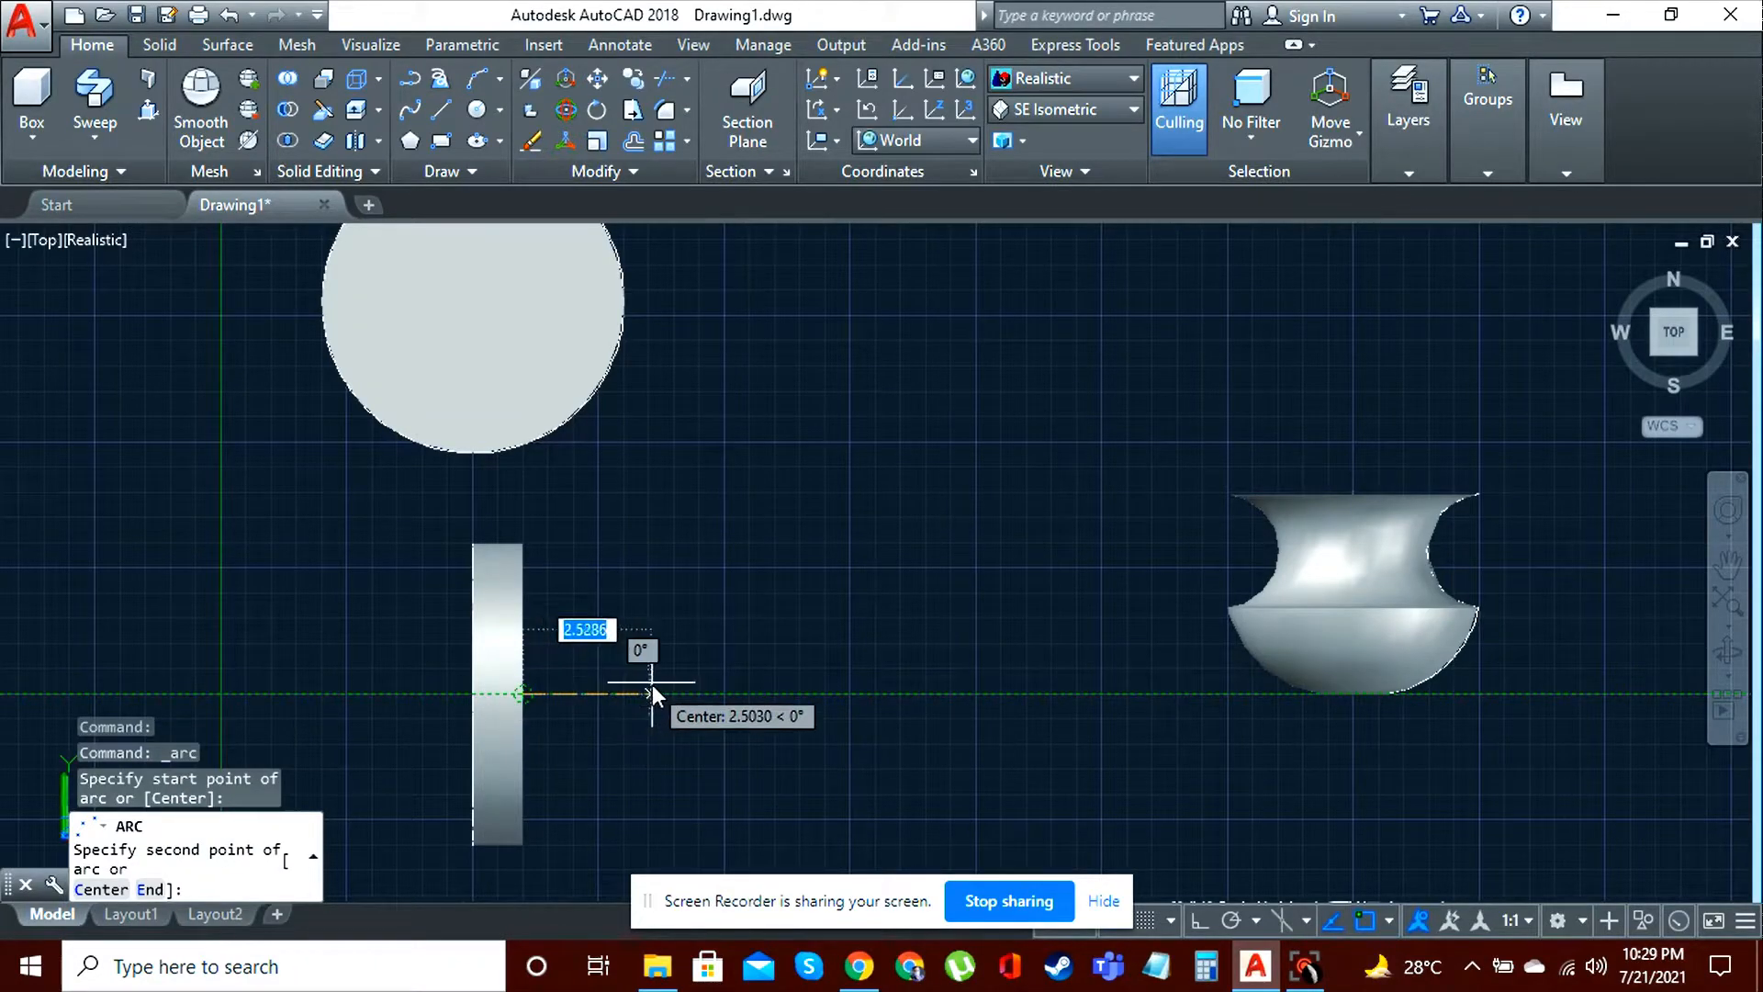
left_click(712, 645)
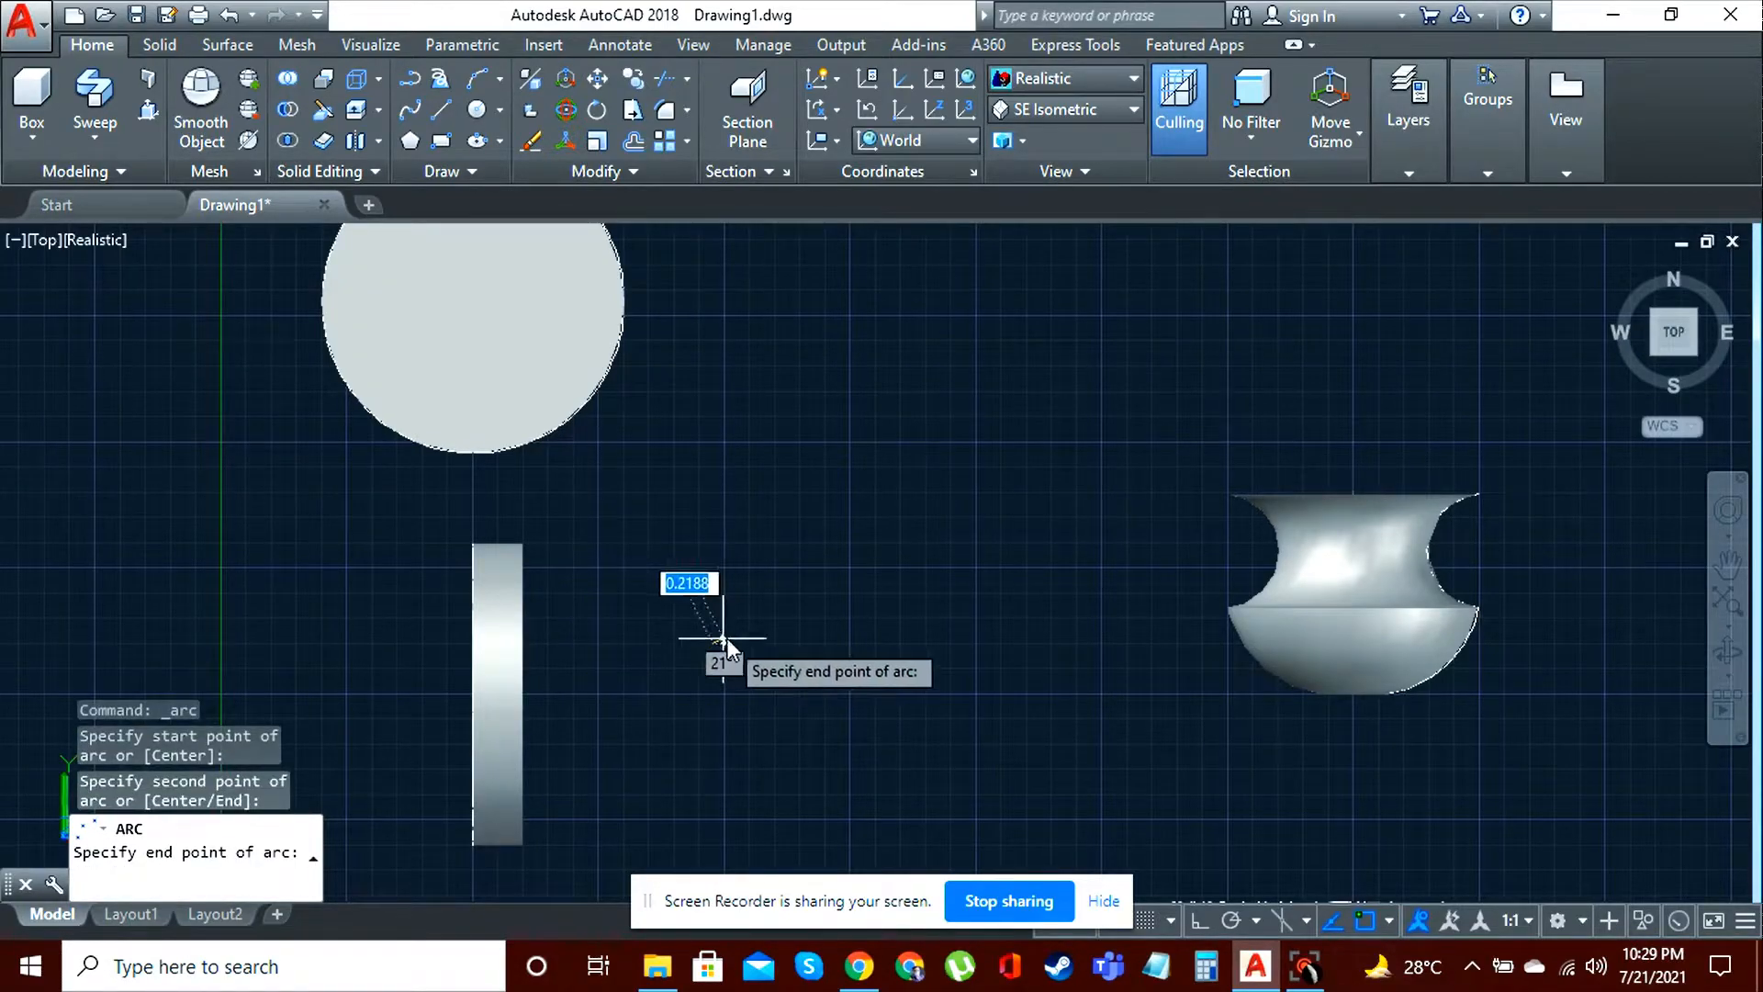
left_click(785, 525)
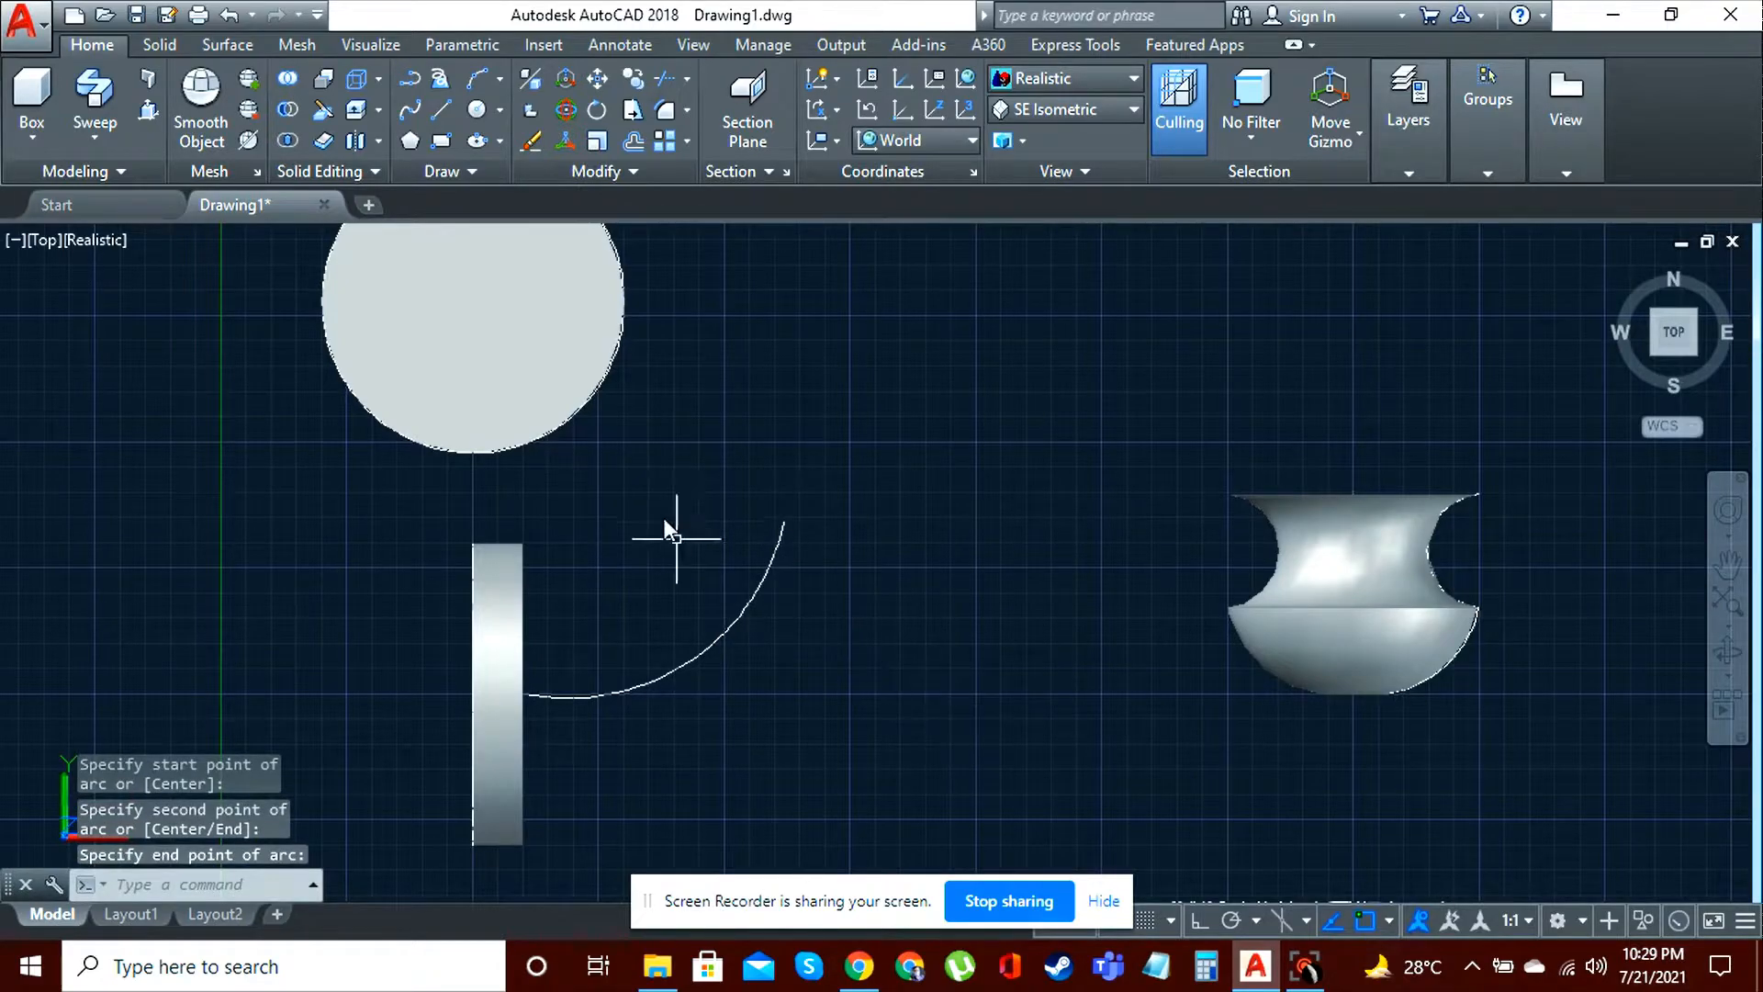
Step: Draw a circle with radius 0.5 centred on the free end of the arc
left_click(477, 112)
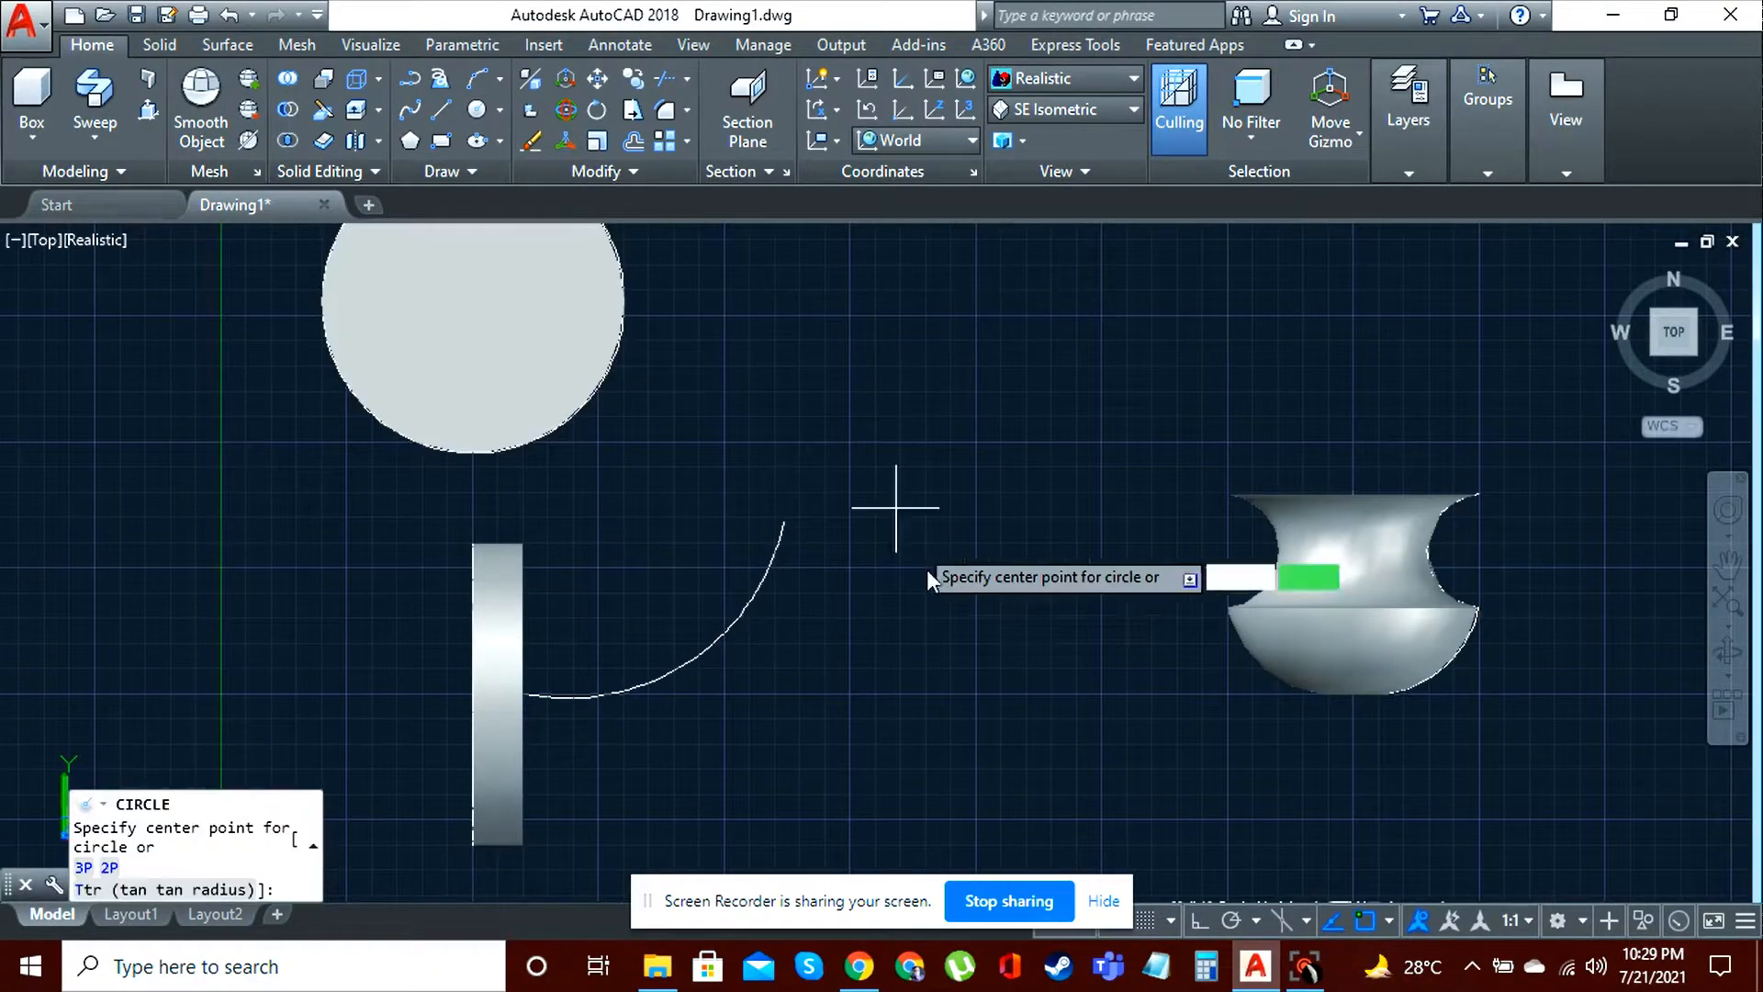
left_click(785, 524)
type("0.56")
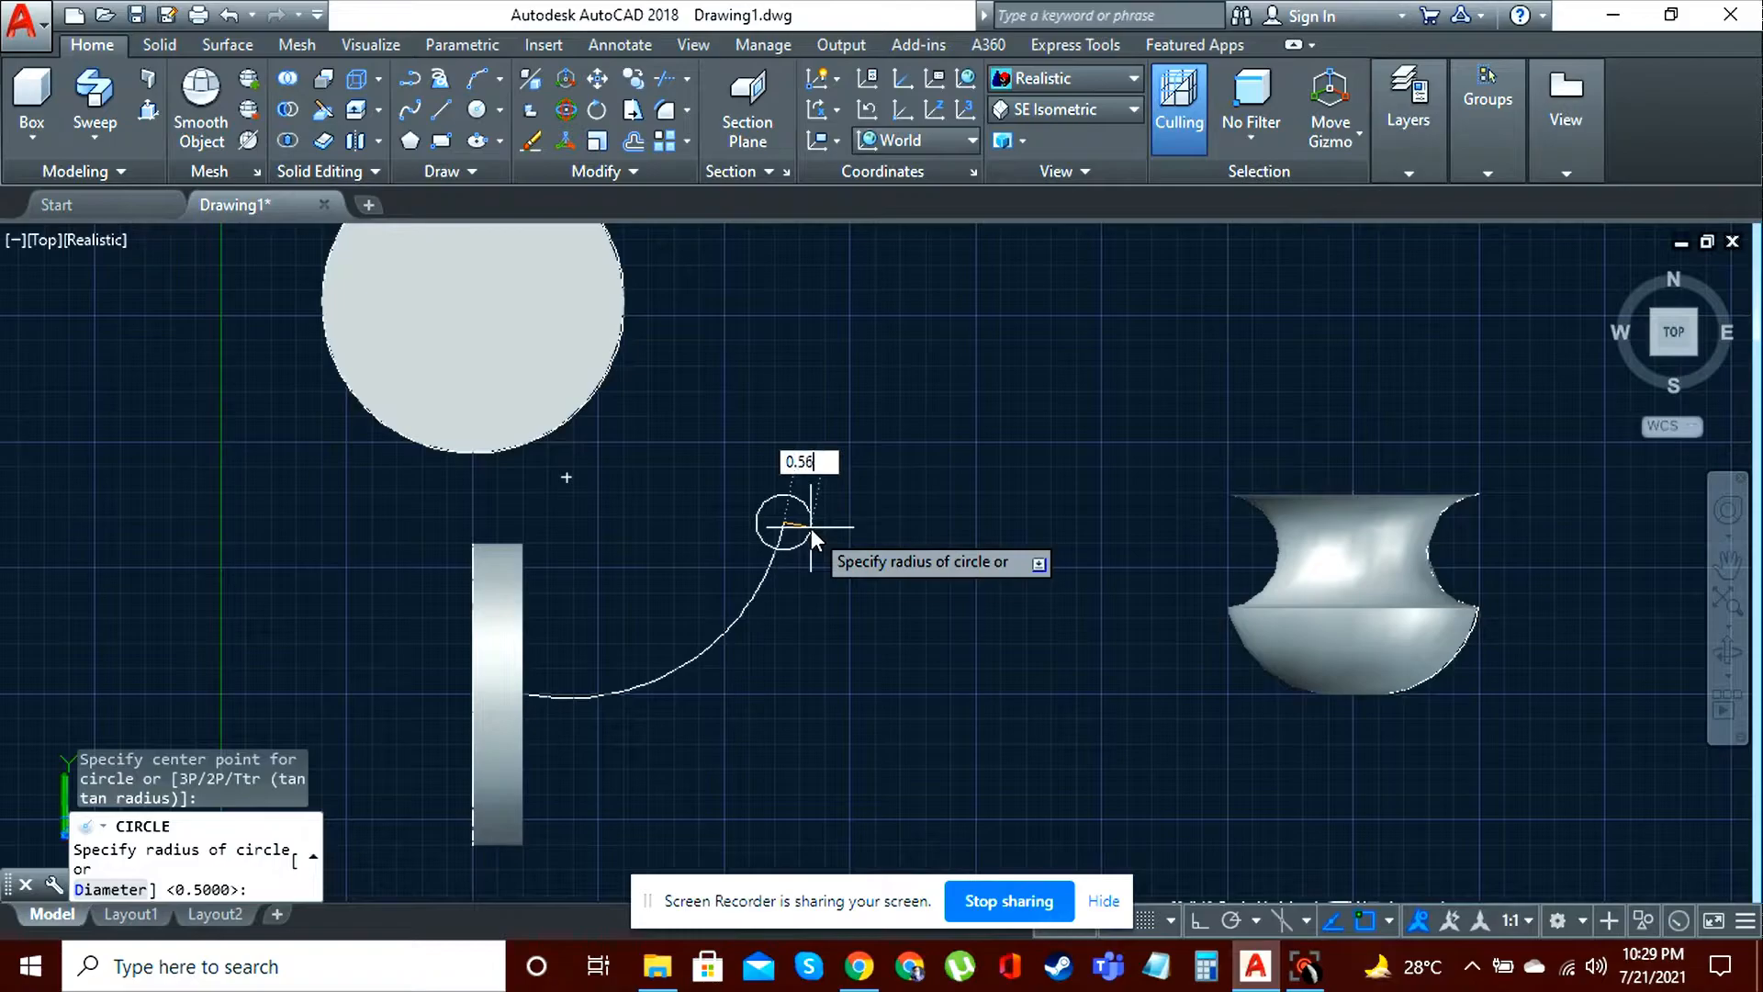
key("BackSpace")
key("Return")
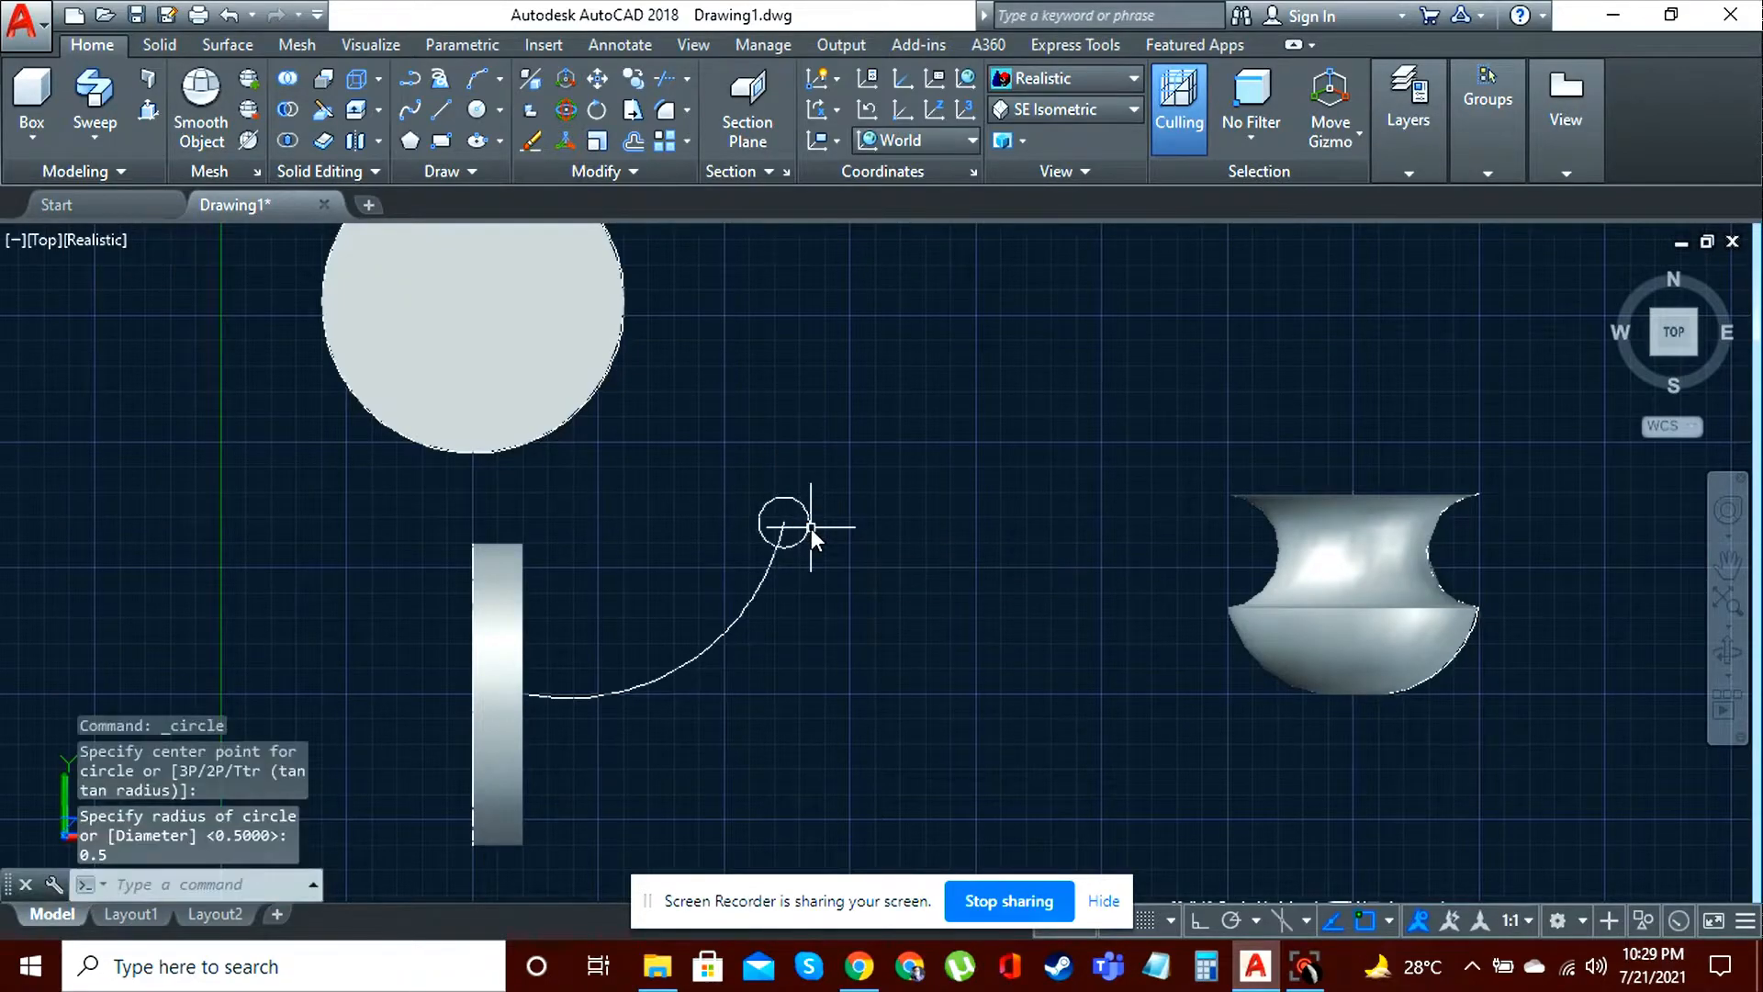
Step: Sweep the small circle along the arc to form a solid curved tube
left_click(95, 136)
left_click(117, 332)
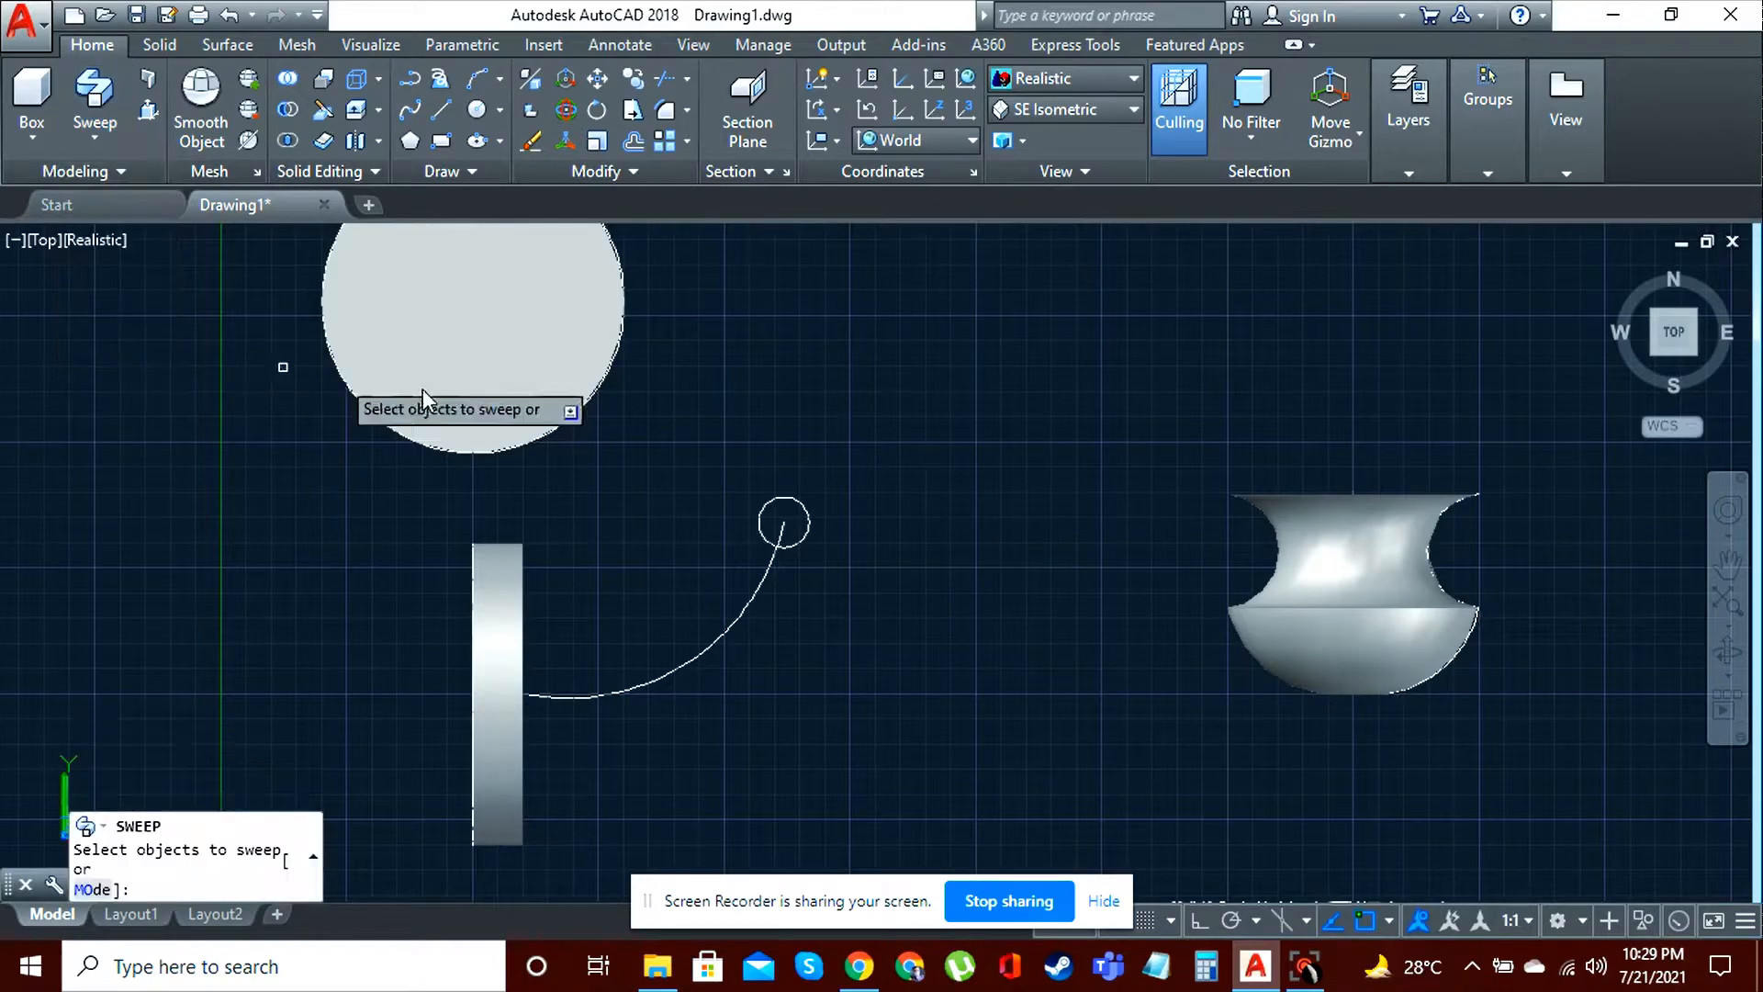
left_click(774, 503)
right_click(775, 507)
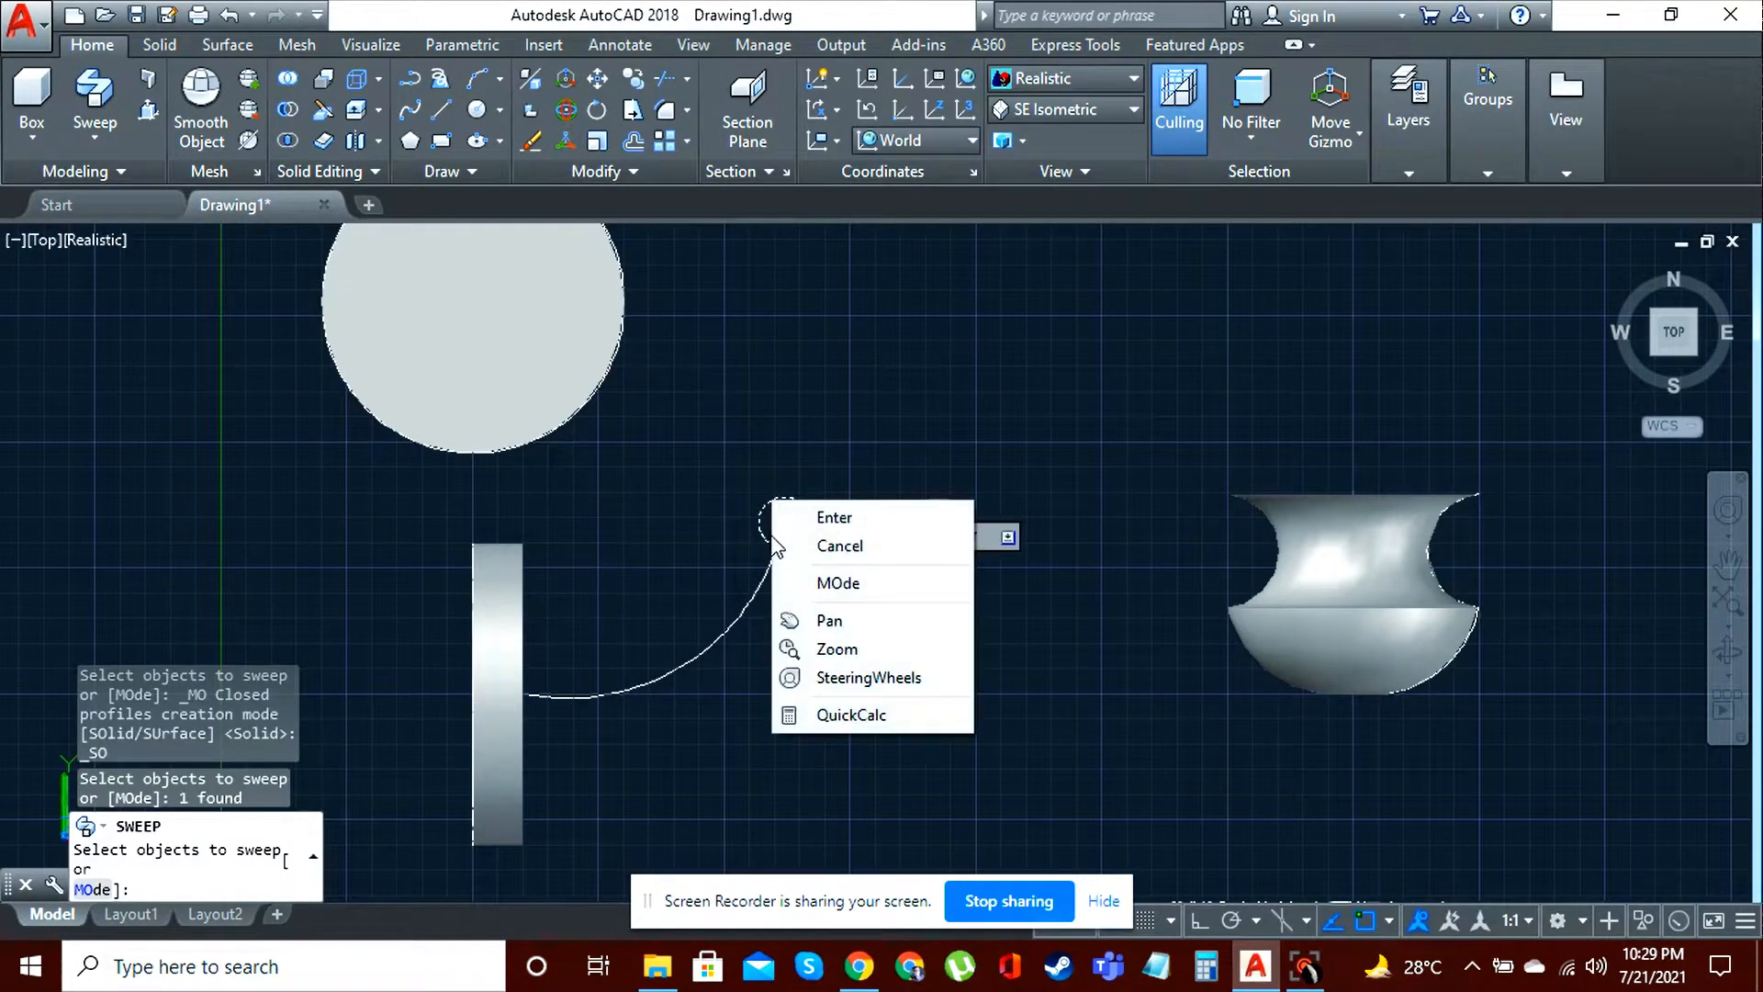
left_click(787, 521)
left_click(757, 586)
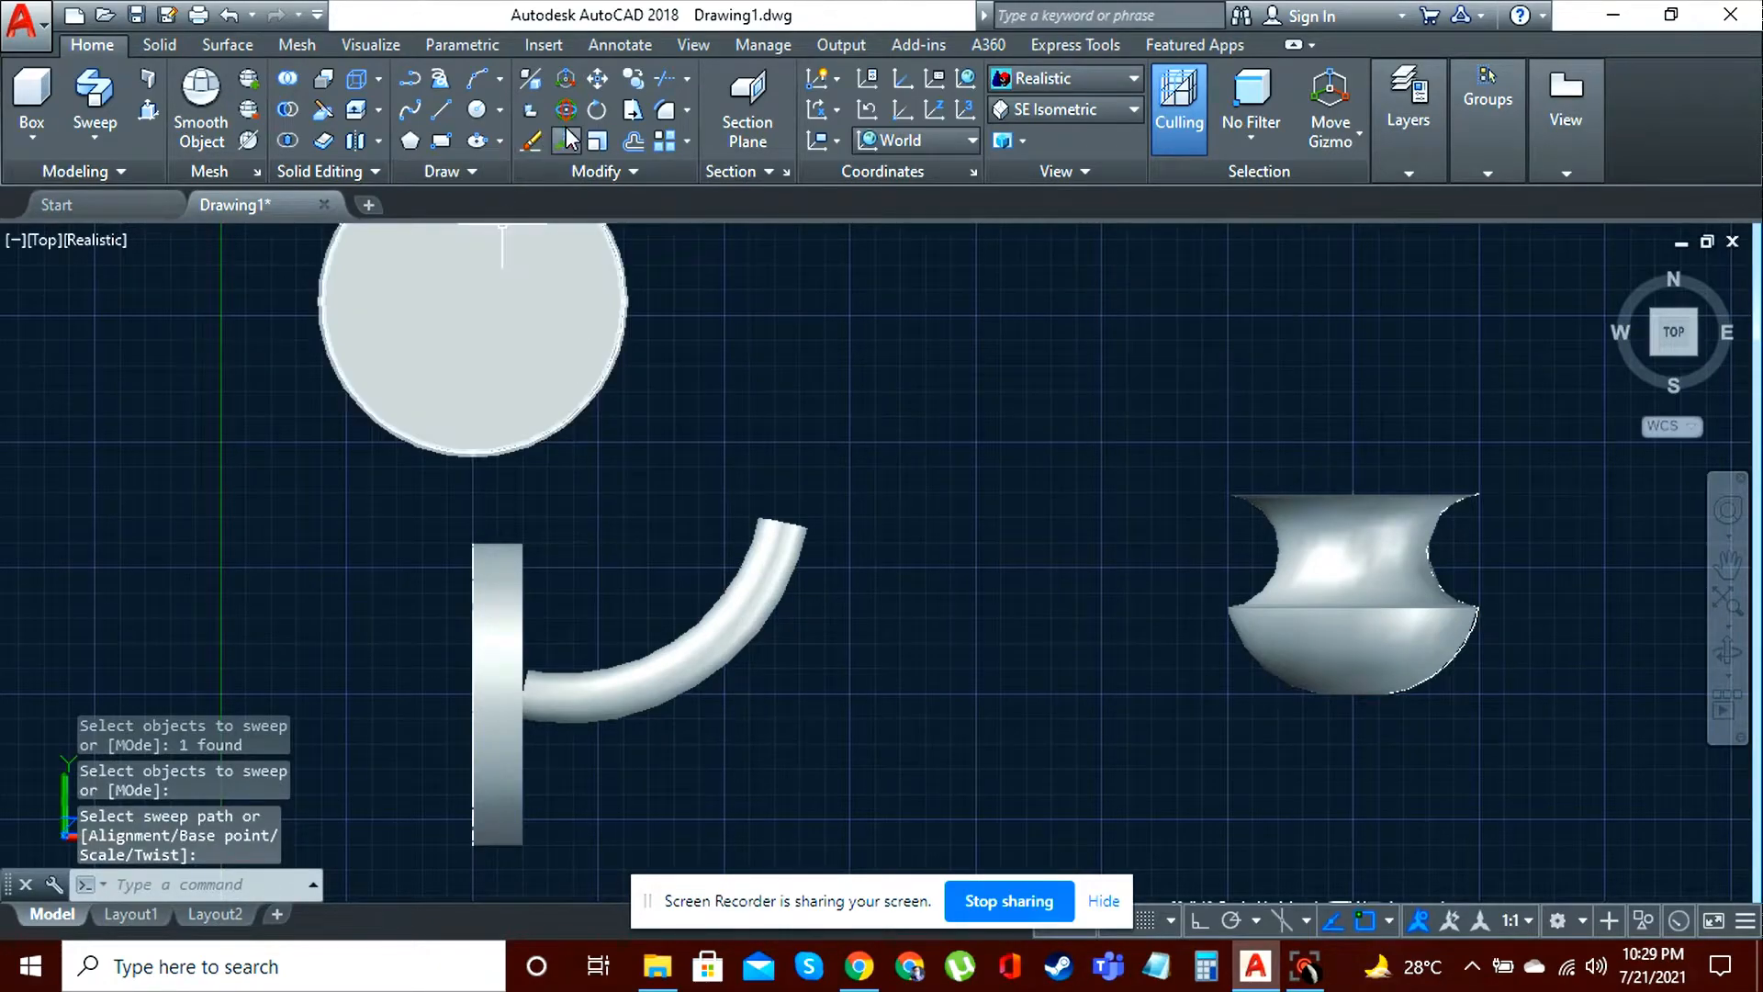
left_click(597, 111)
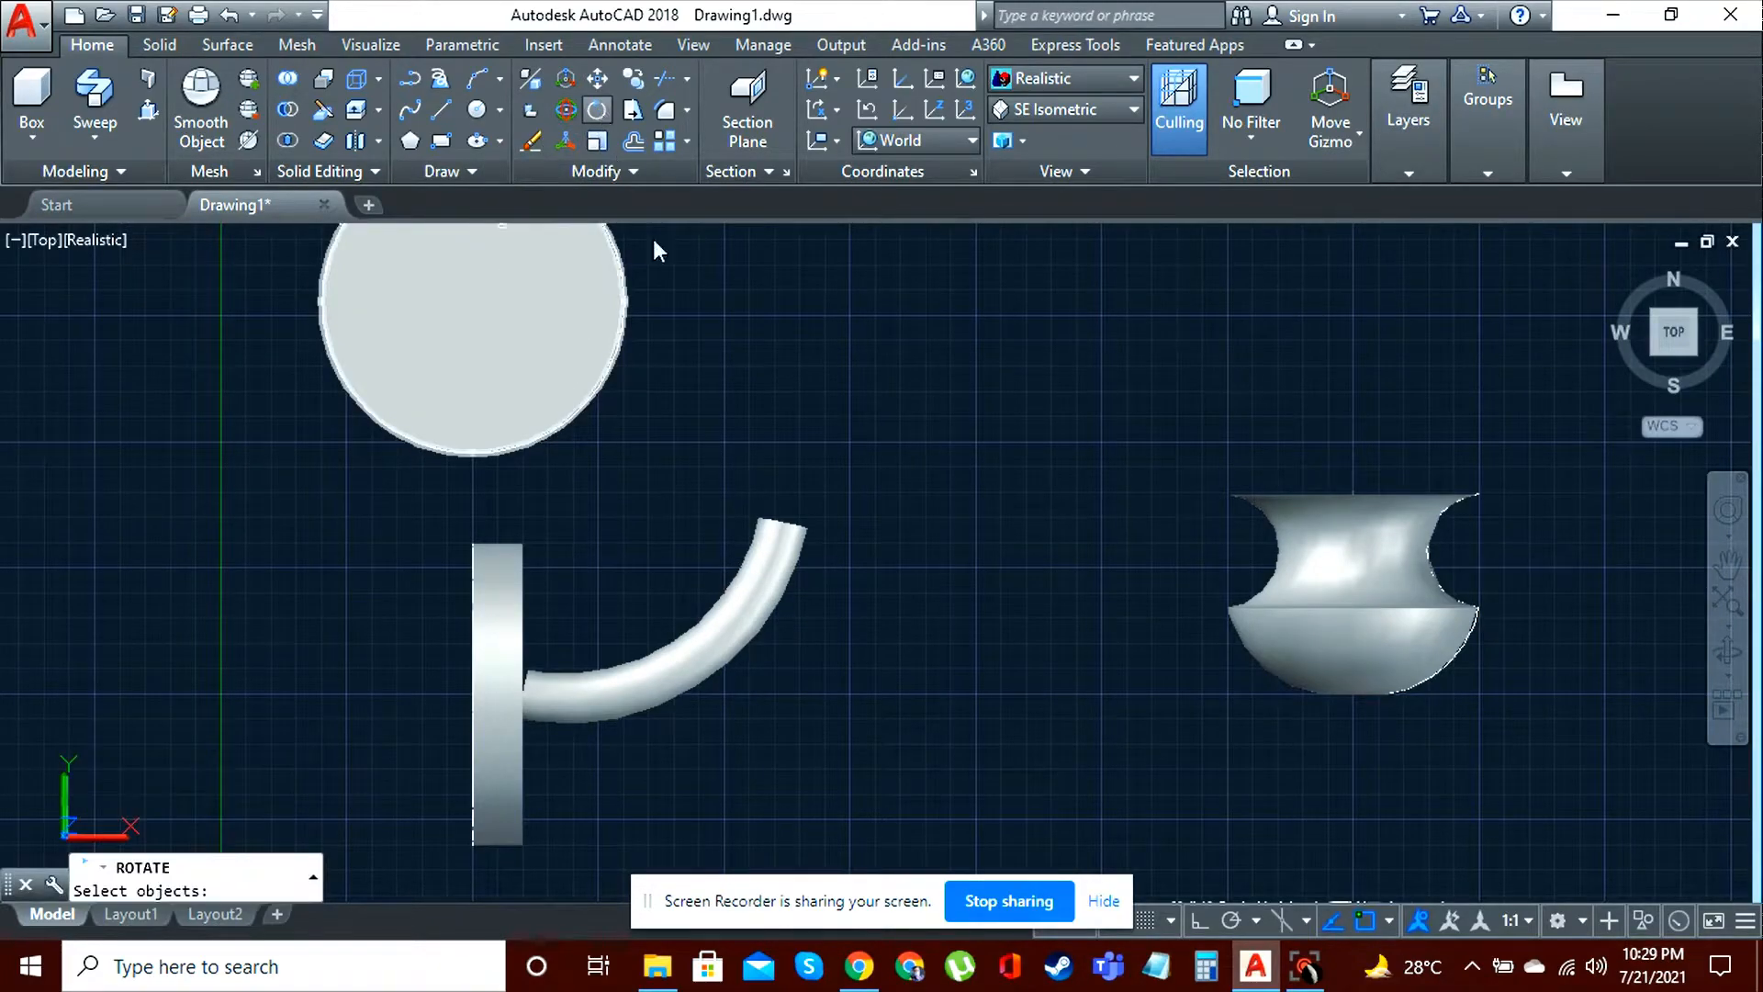
left_click(690, 670)
key("Return")
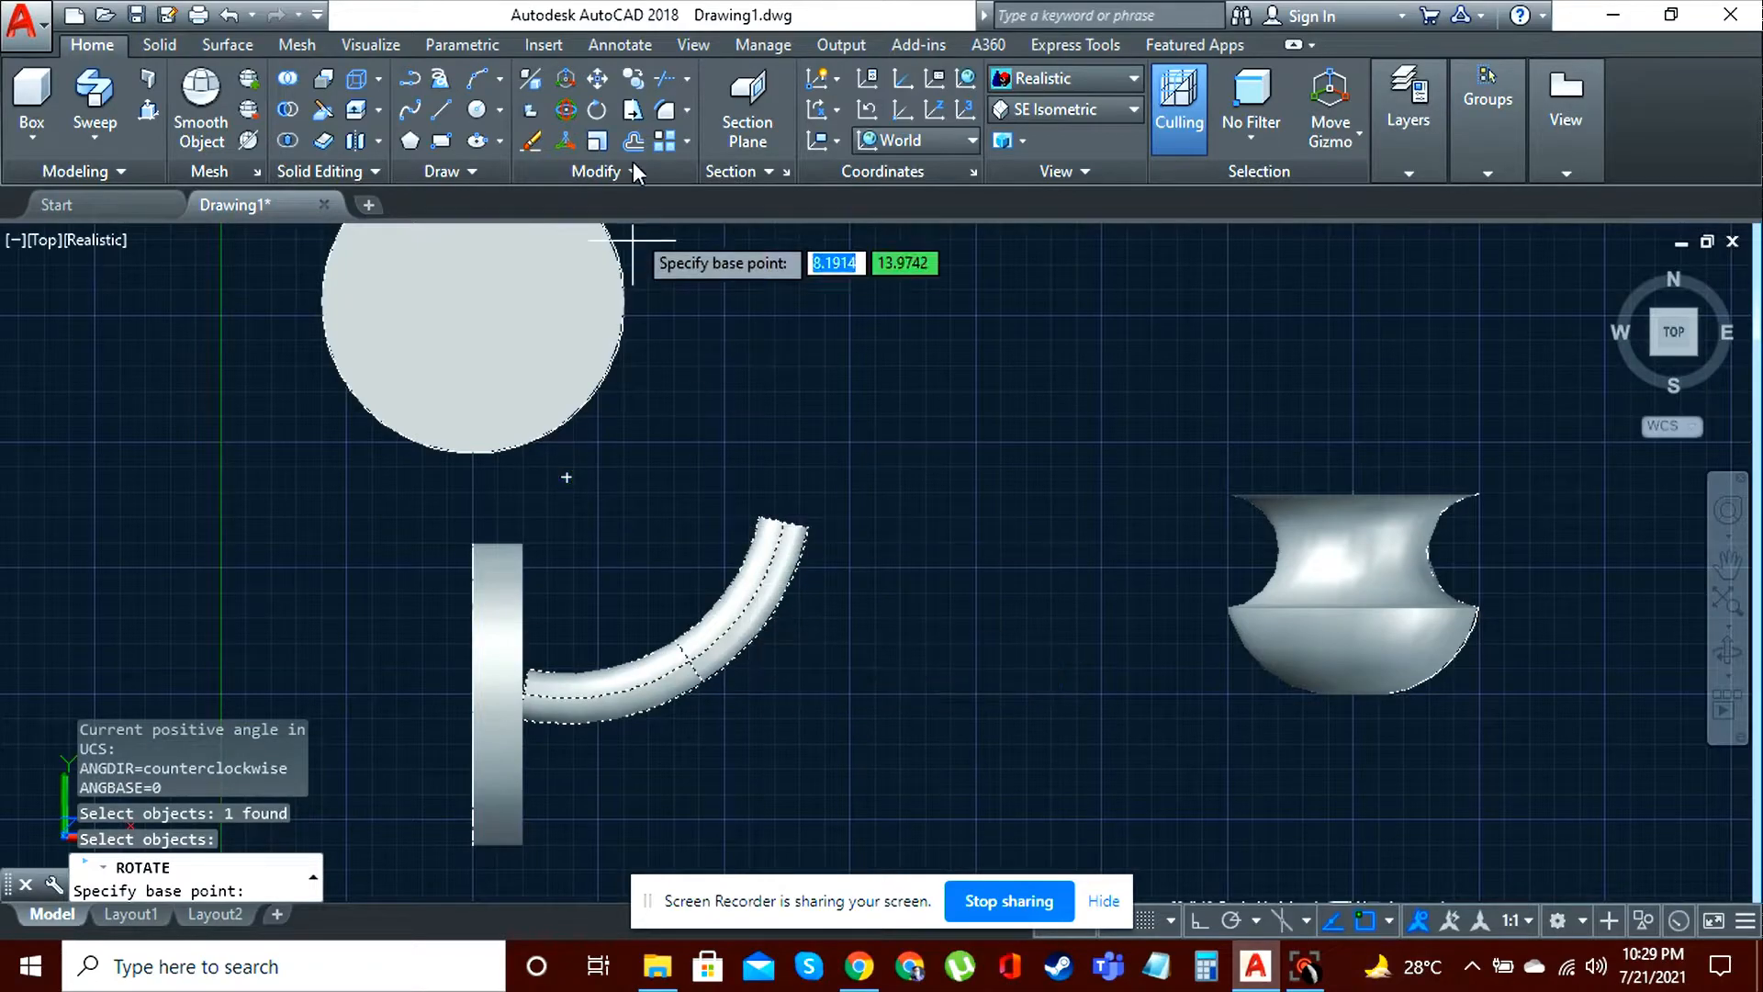
left_click(572, 106)
left_click(751, 646)
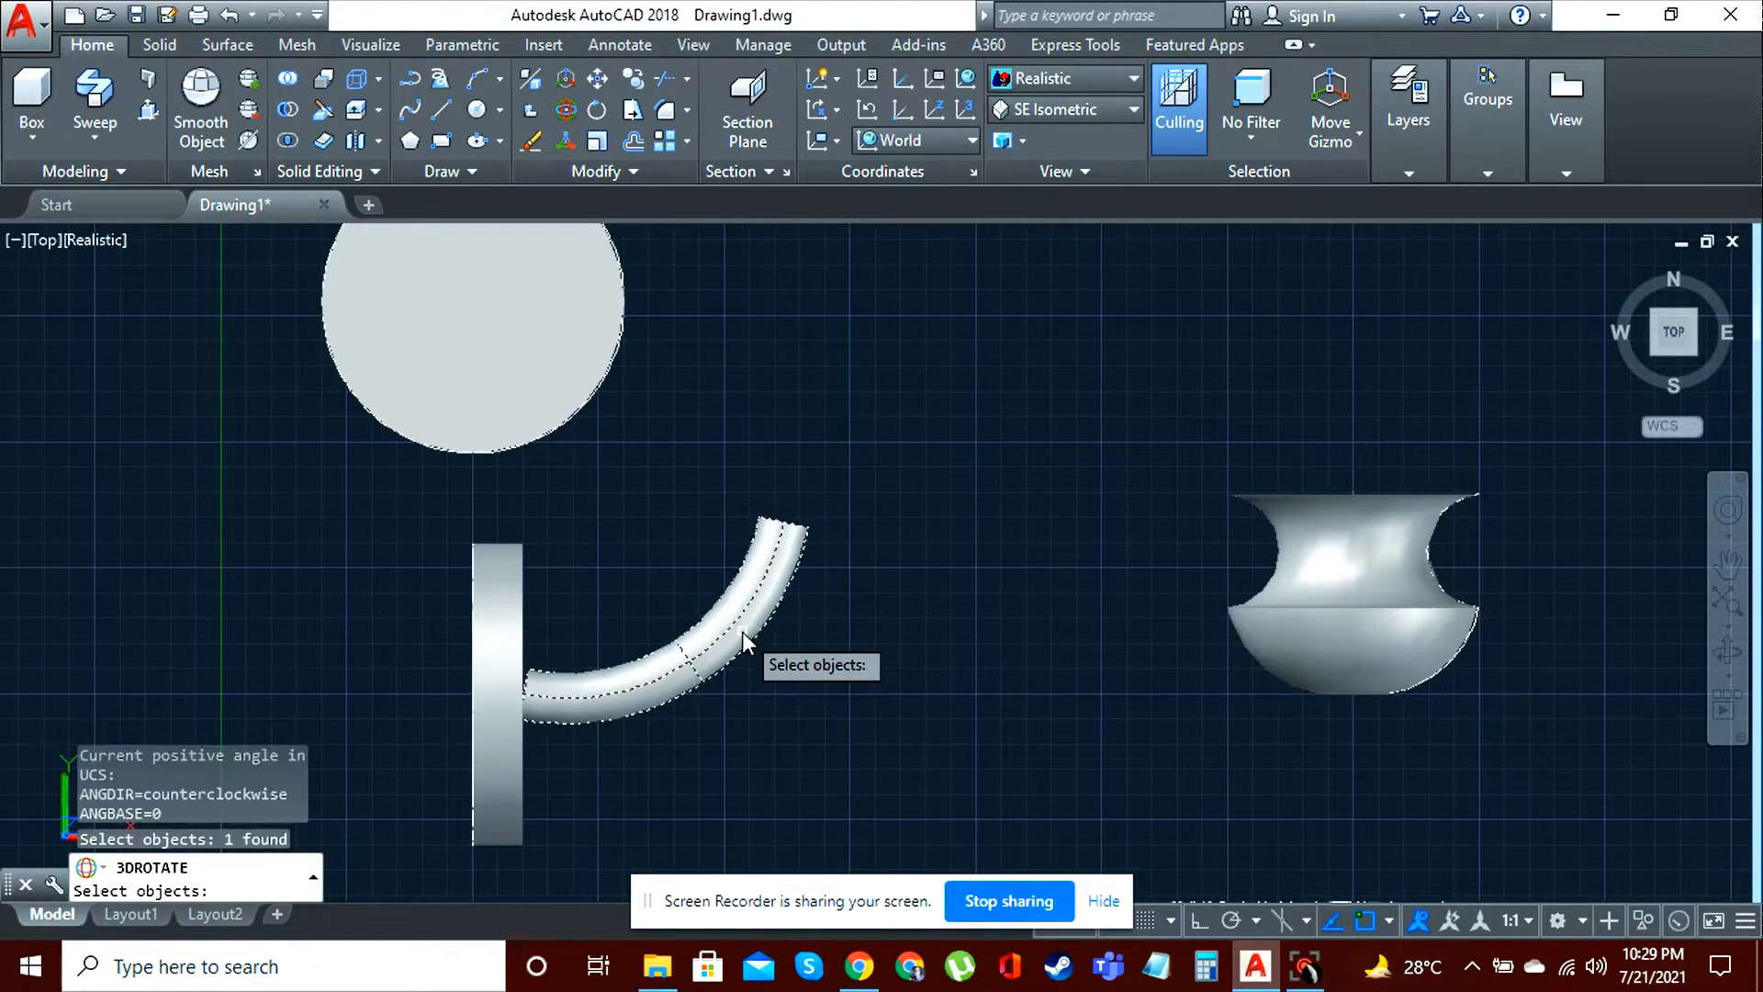
key("Return")
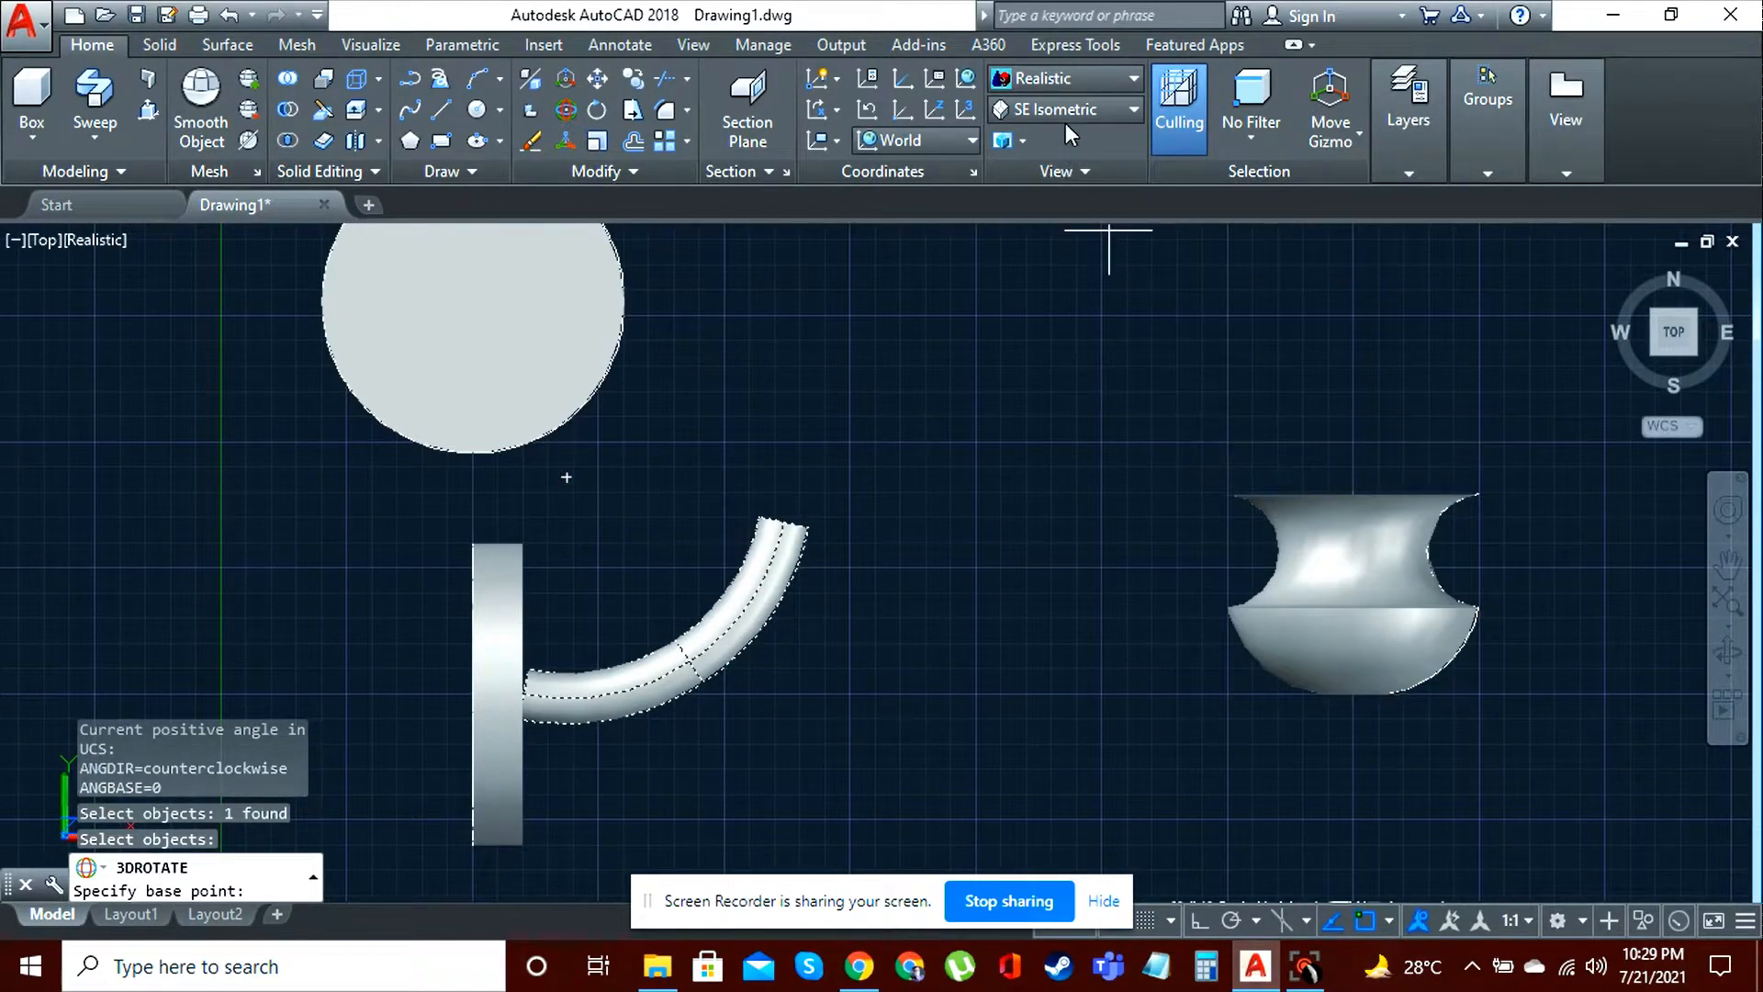
left_click(1065, 77)
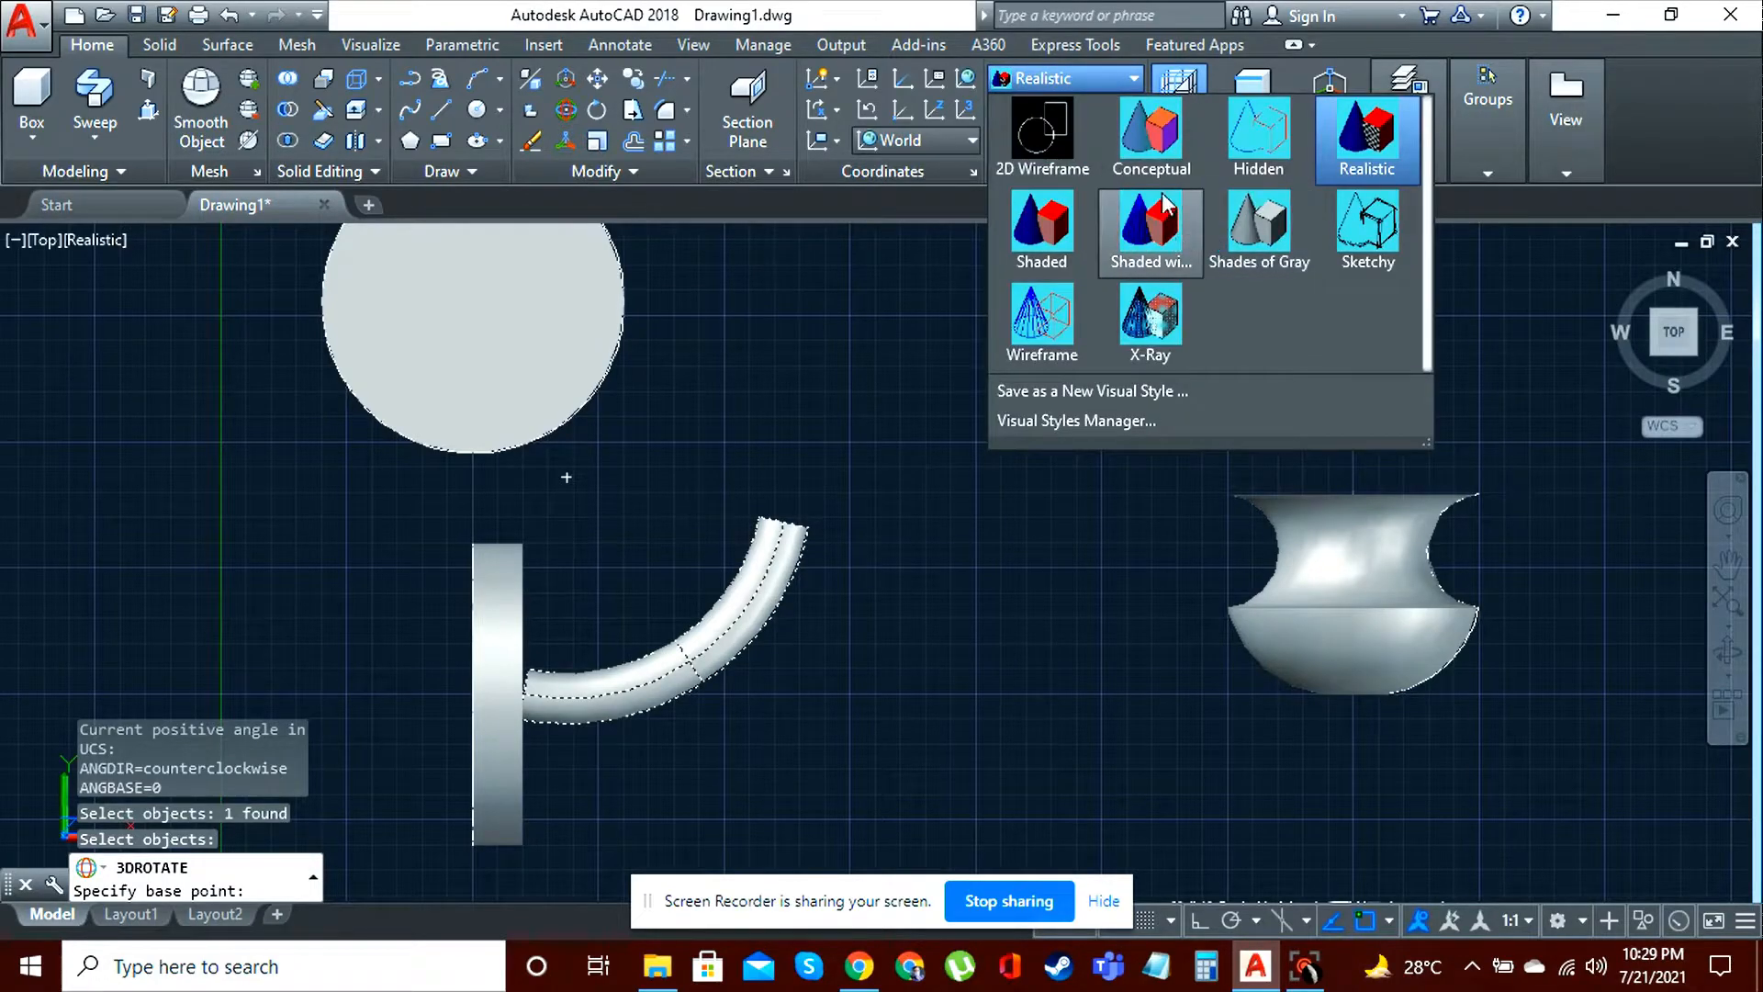
left_click(1343, 166)
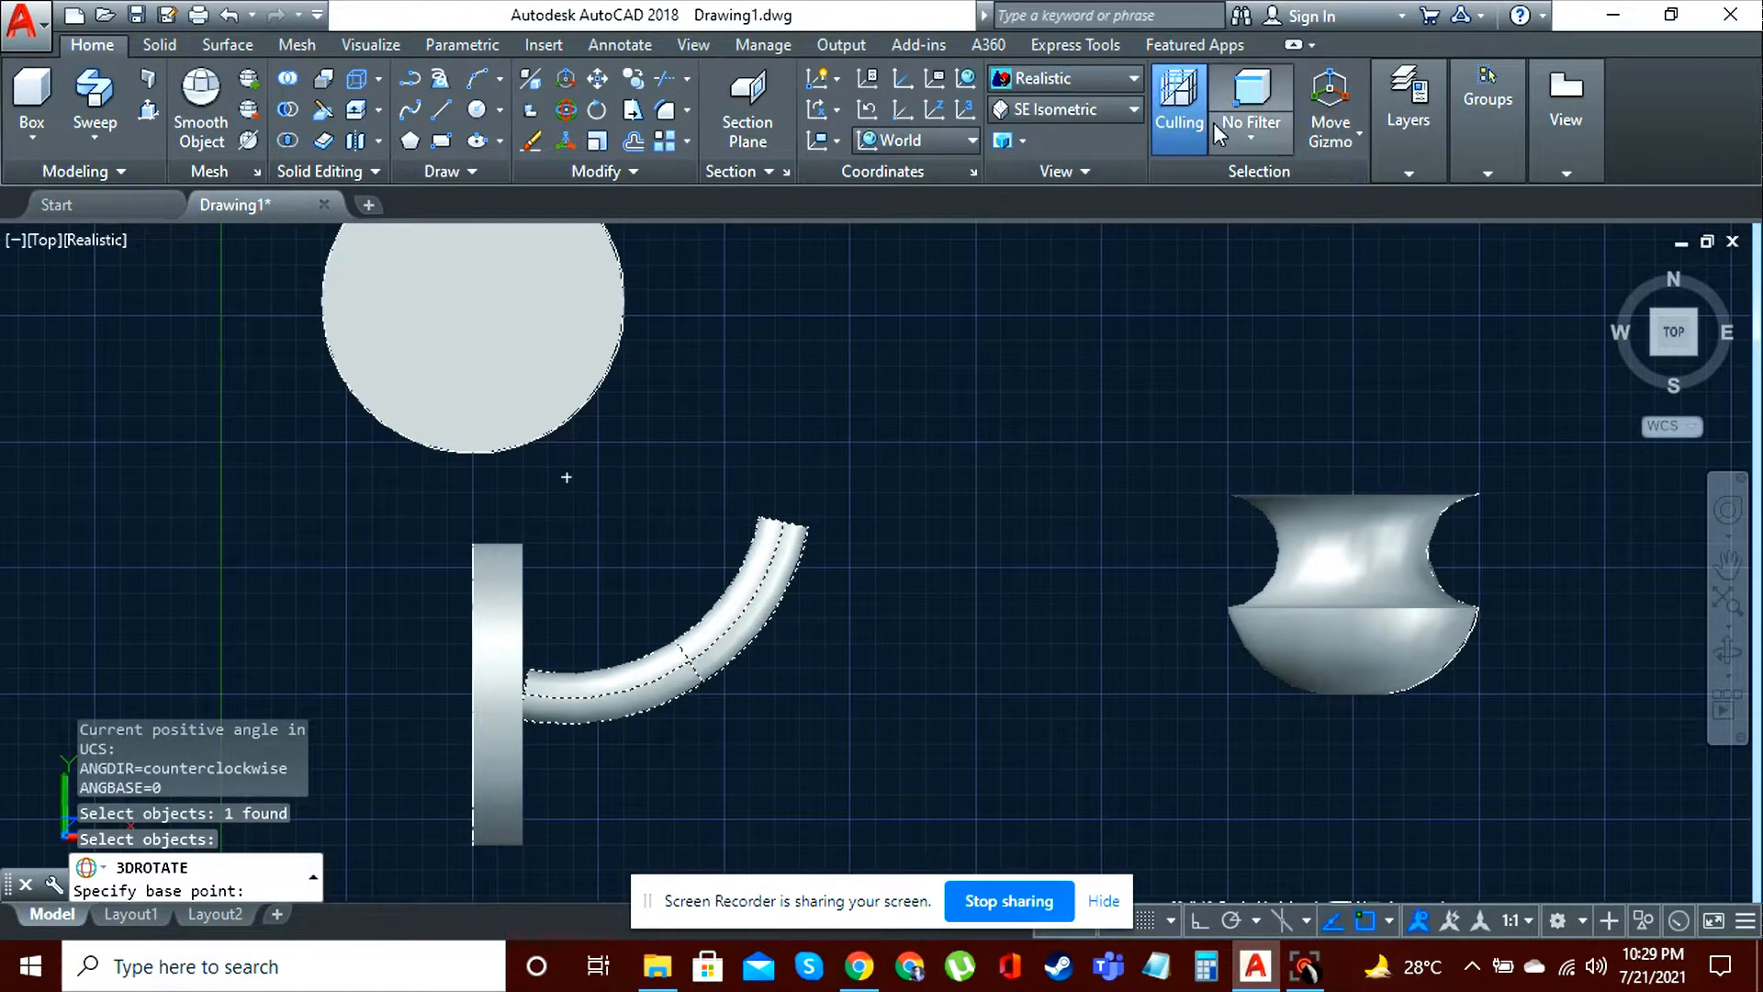
Step: Try to 3D-rotate the curved tube about the Z axis in the SE Isometric view
left_click(1081, 112)
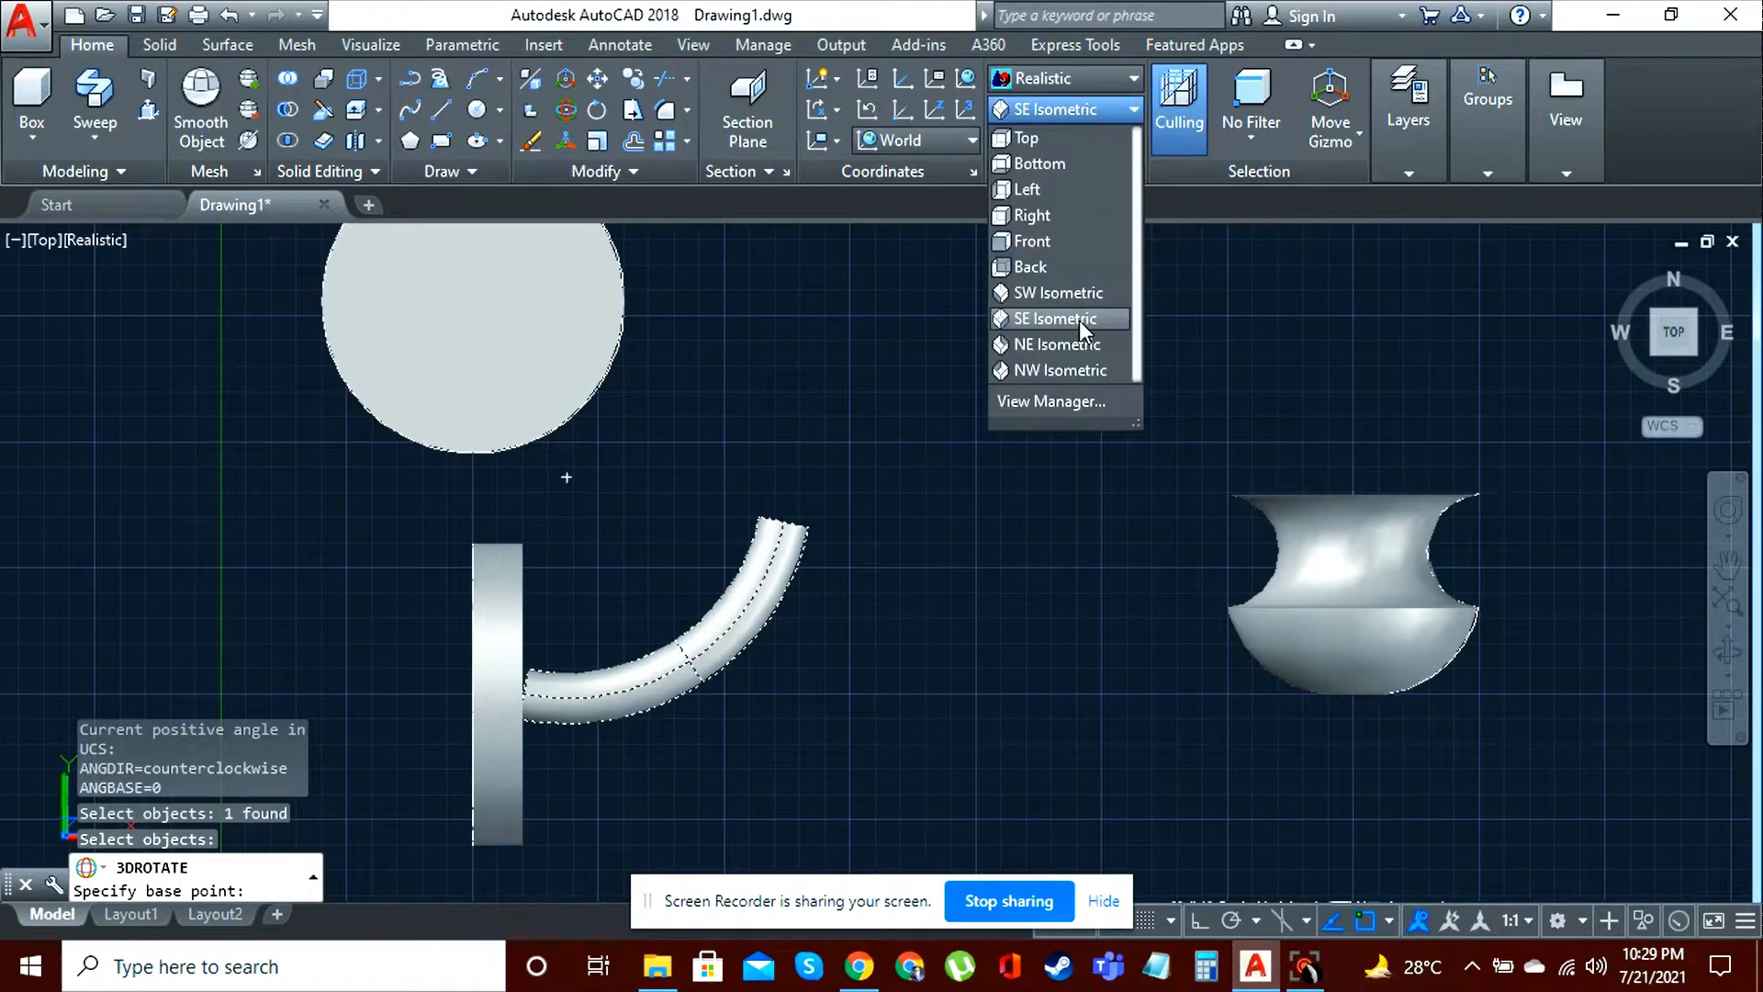
left_click(1075, 322)
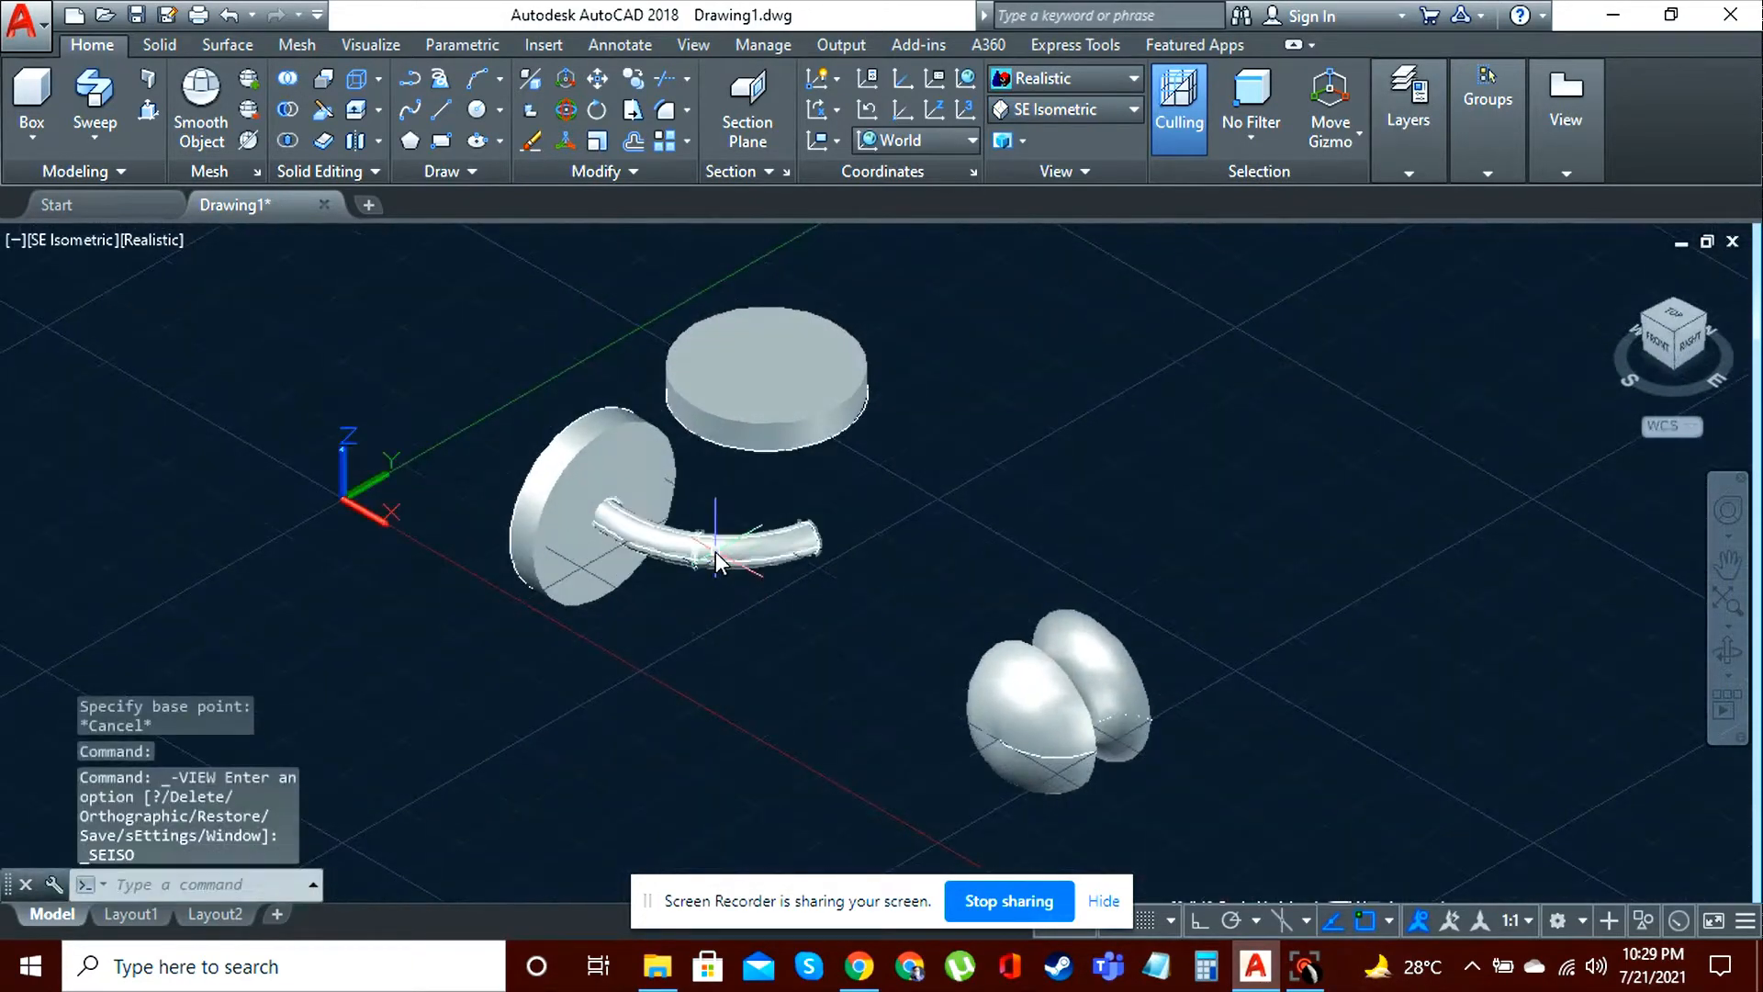
left_click(573, 111)
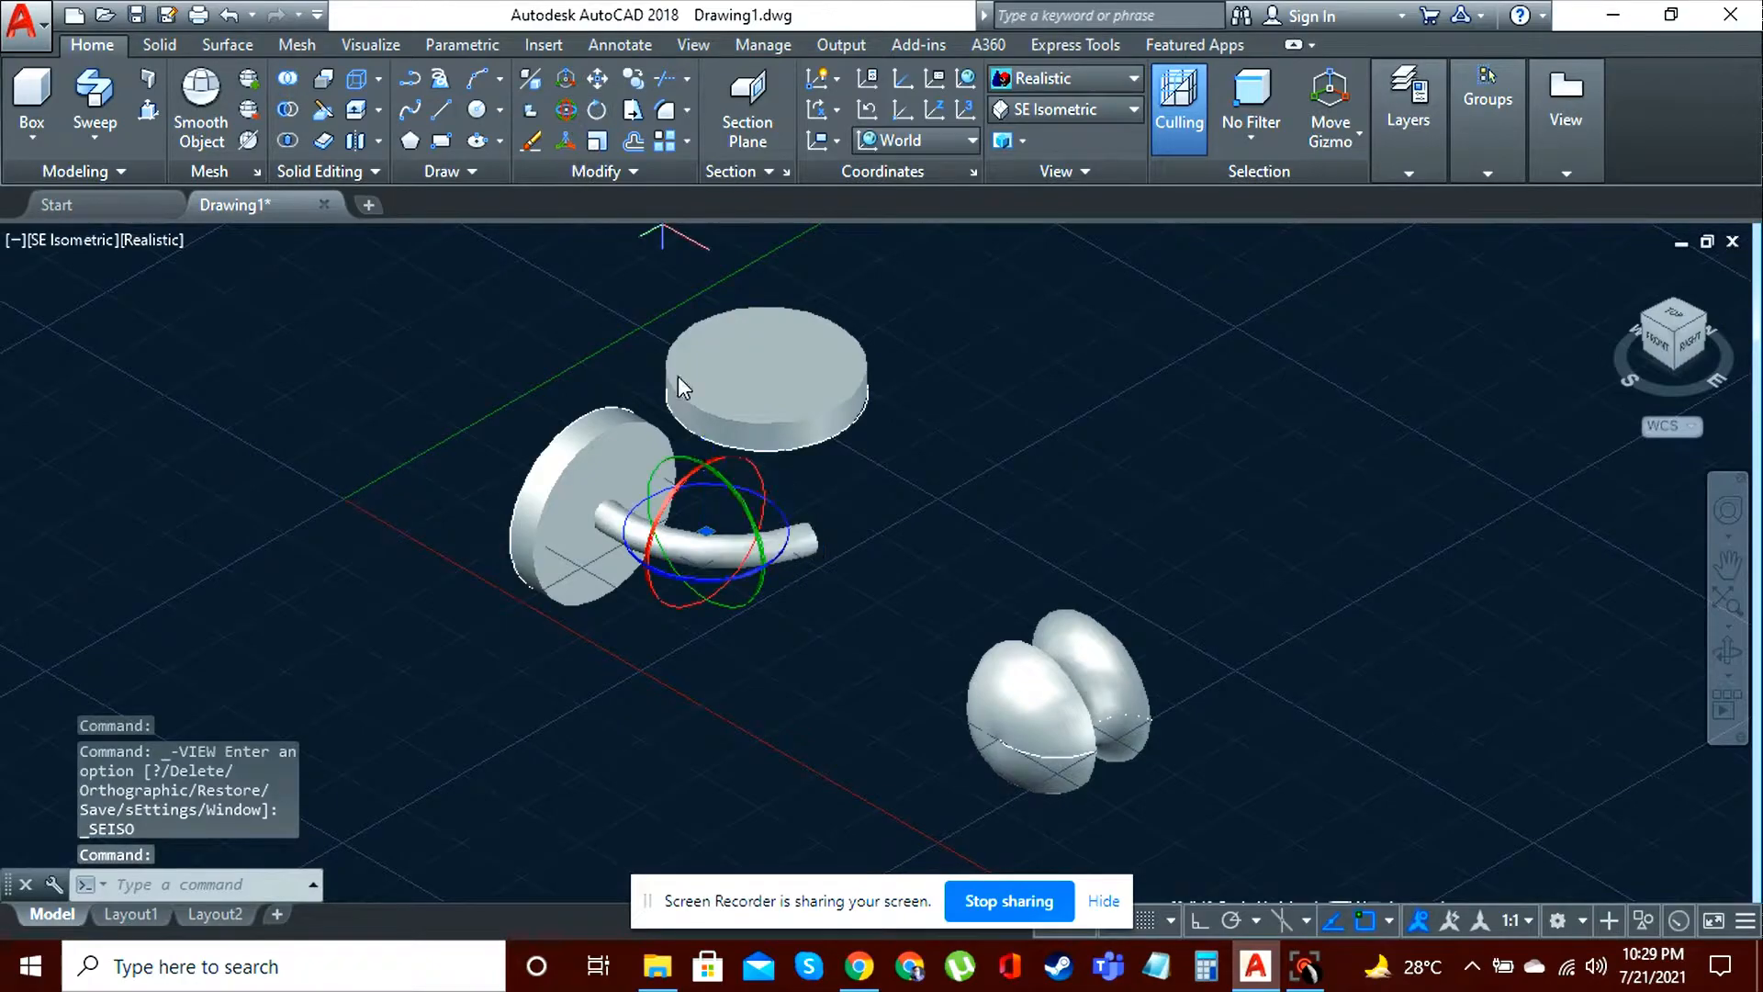
left_click(774, 553)
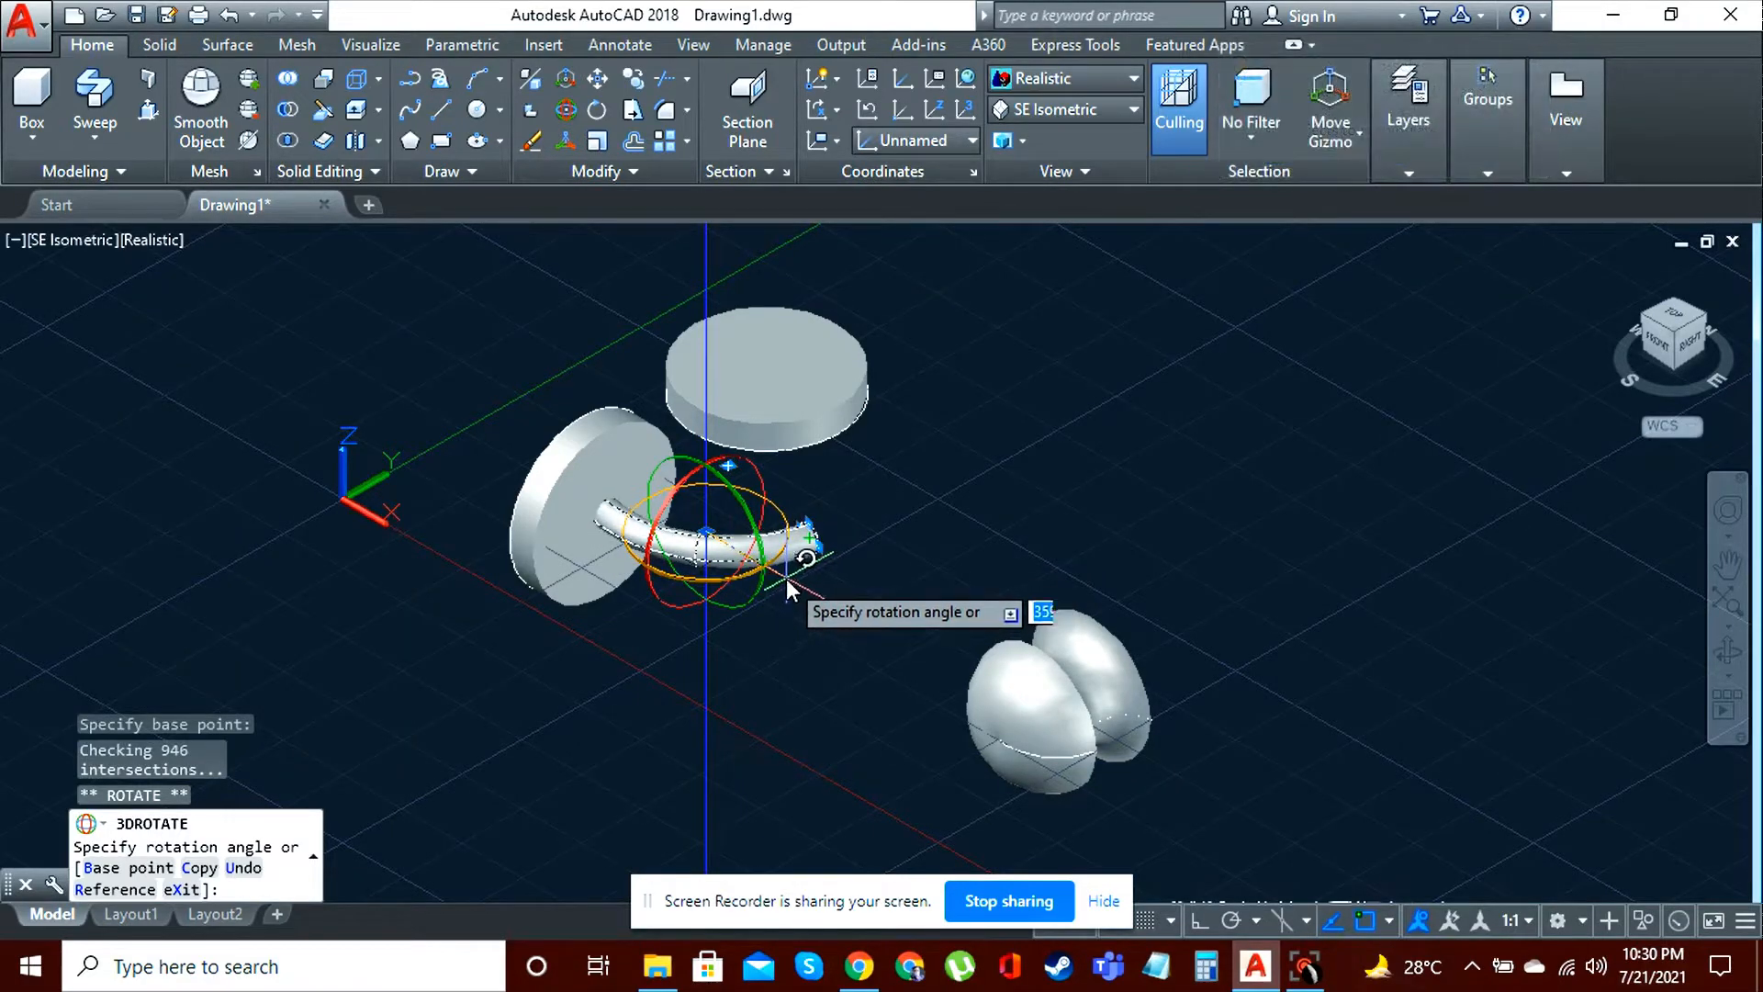
left_click(786, 578)
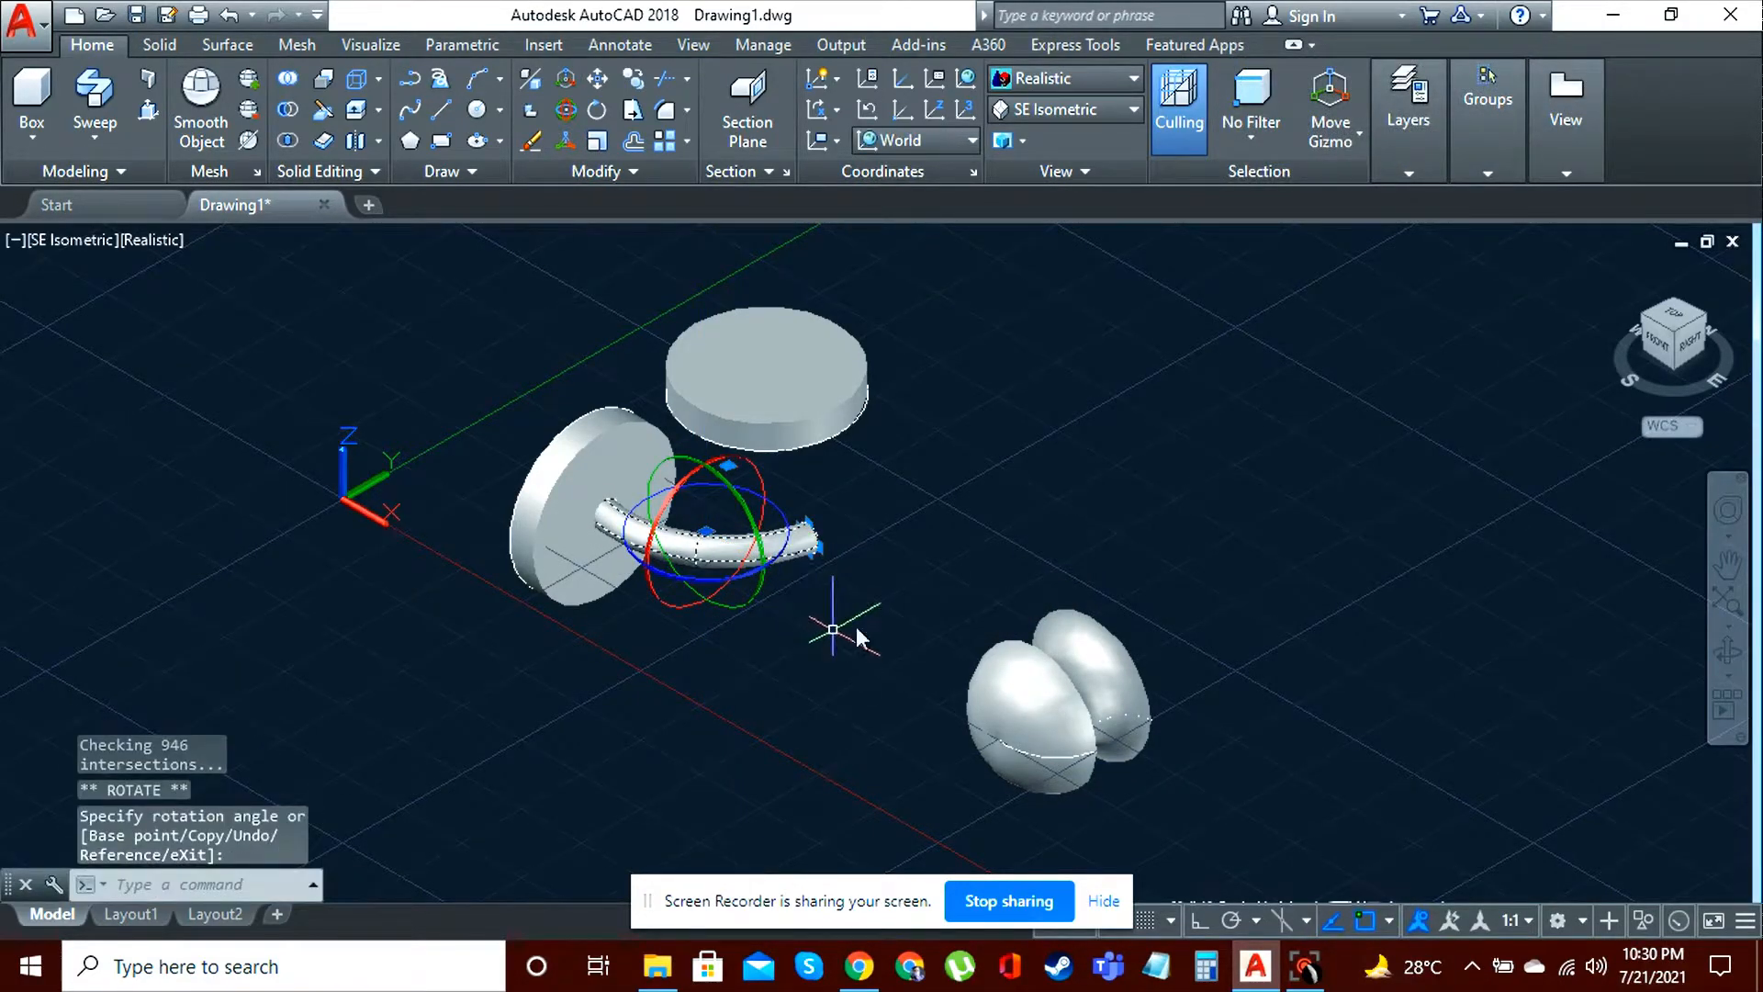
key("Escape")
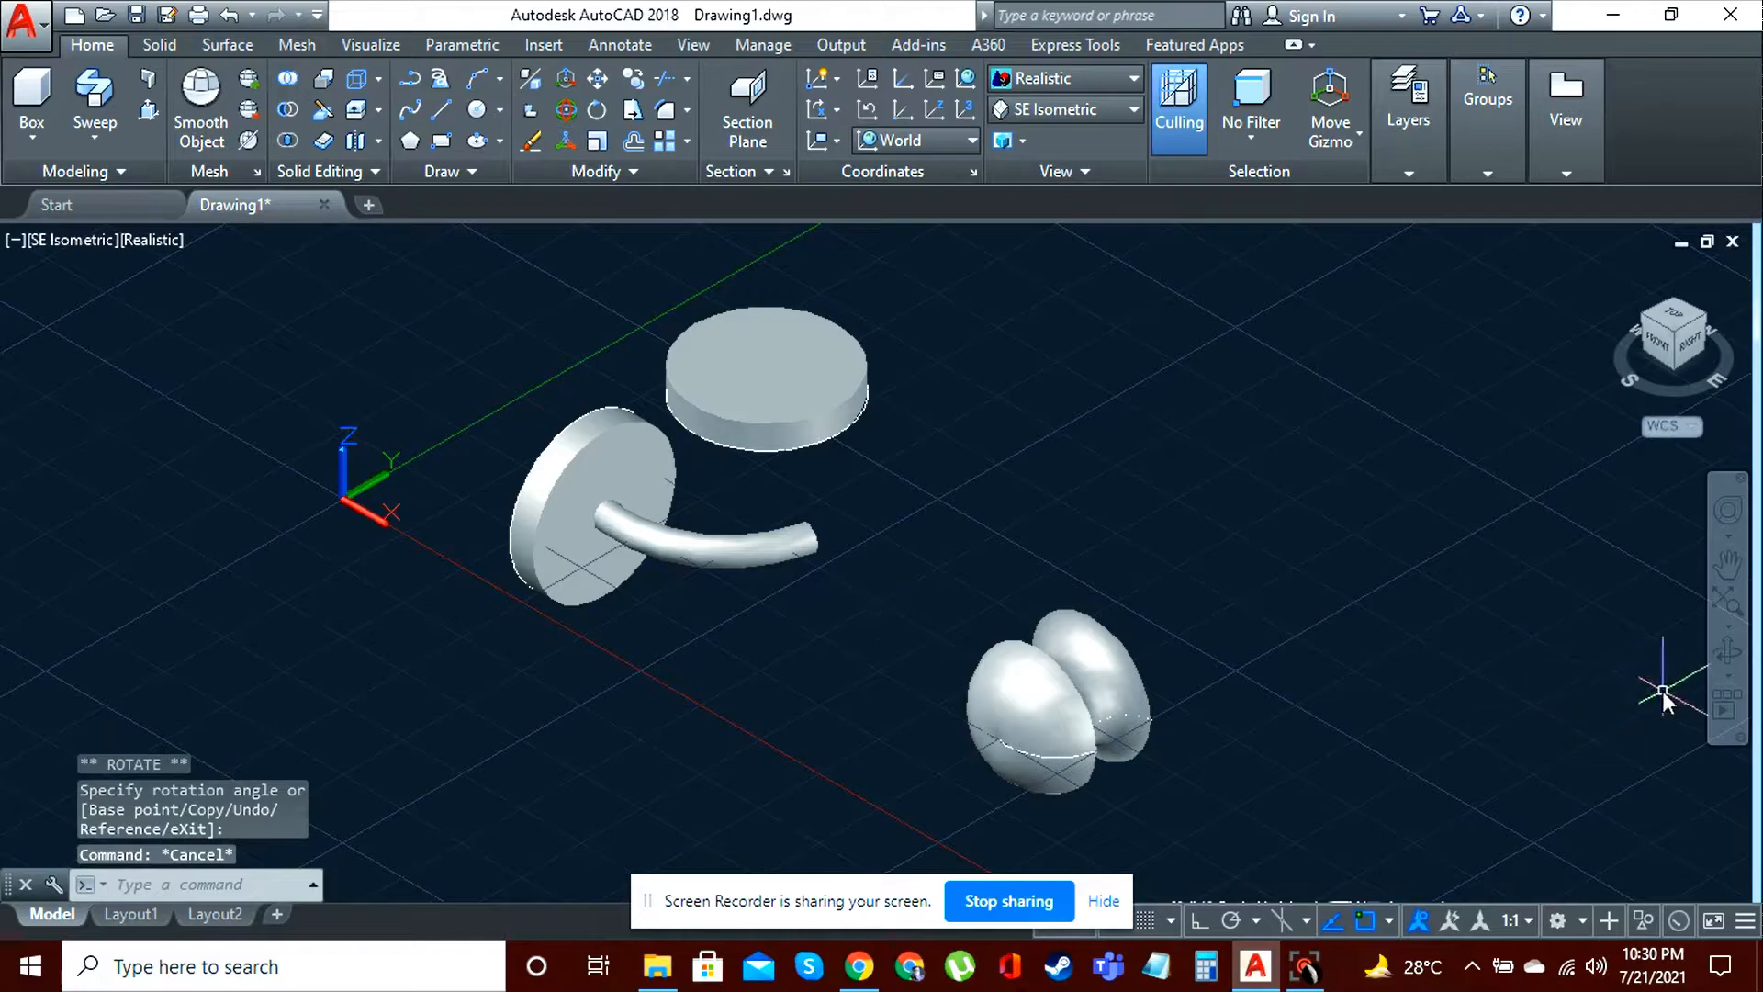
Step: Seen nearly from above, rotate the curved tube counterclockwise freehand about its end at the disc until its free end points straight up
left_click(1723, 654)
left_click_drag(730, 652, 833, 806)
key("Escape")
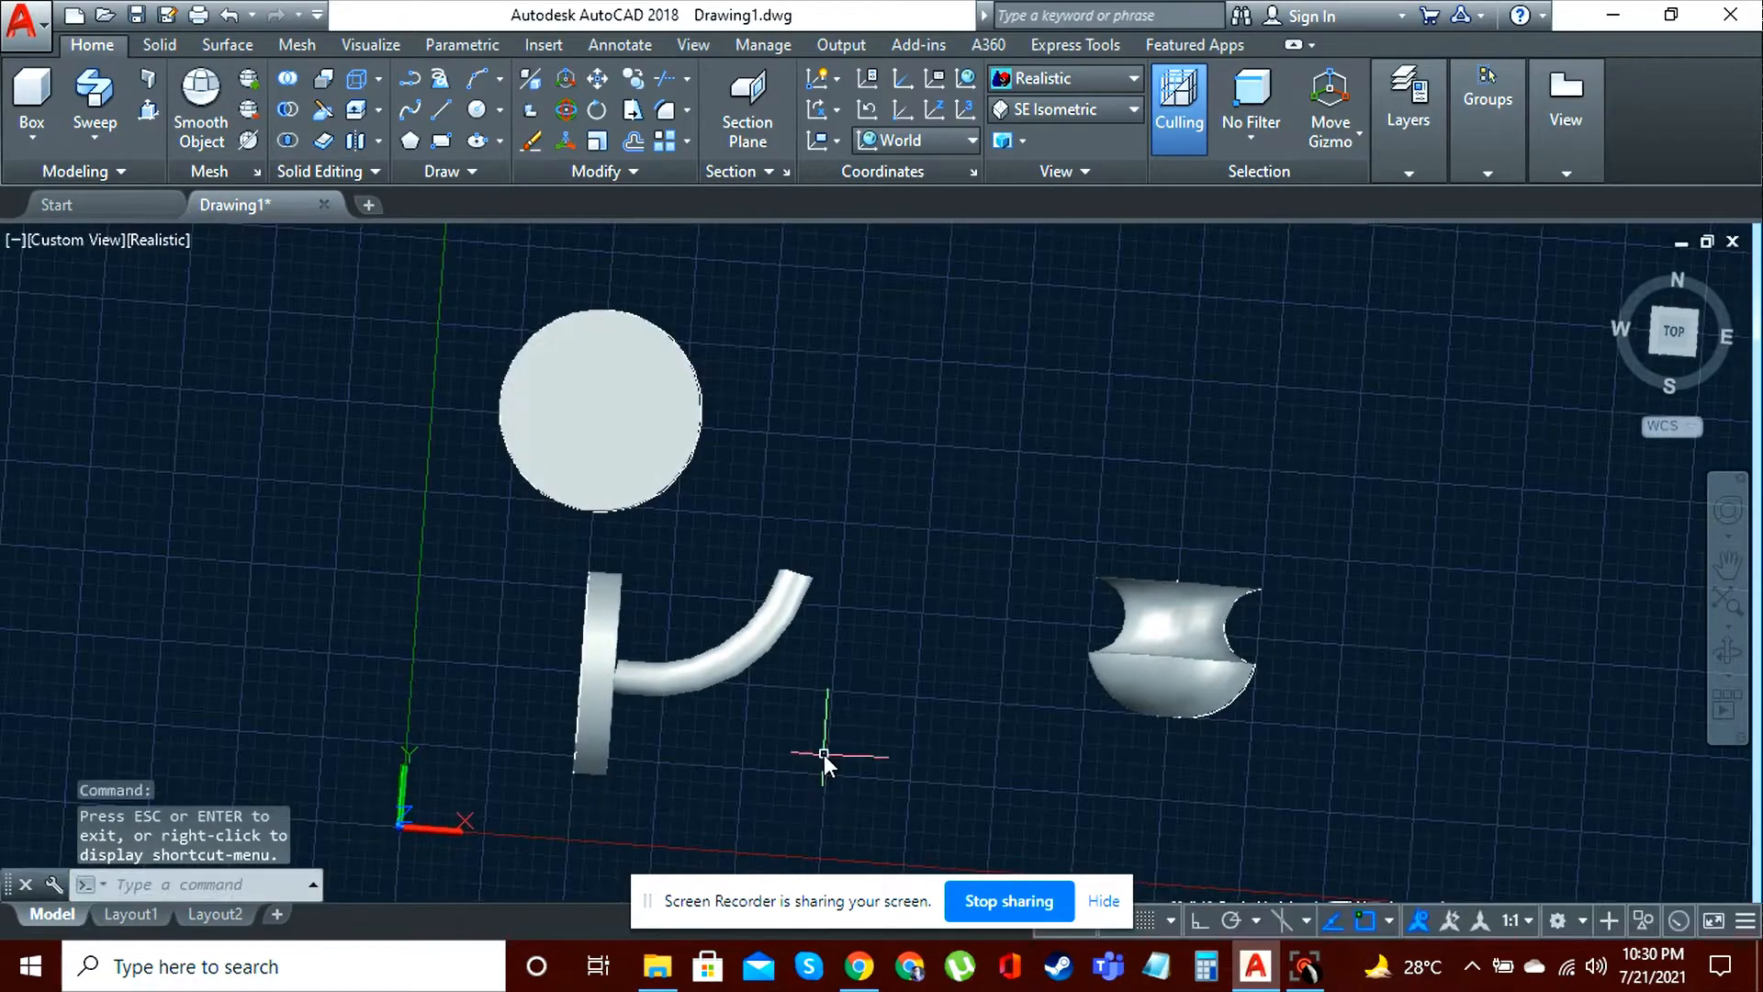
left_click(598, 109)
left_click(729, 671)
key("Return")
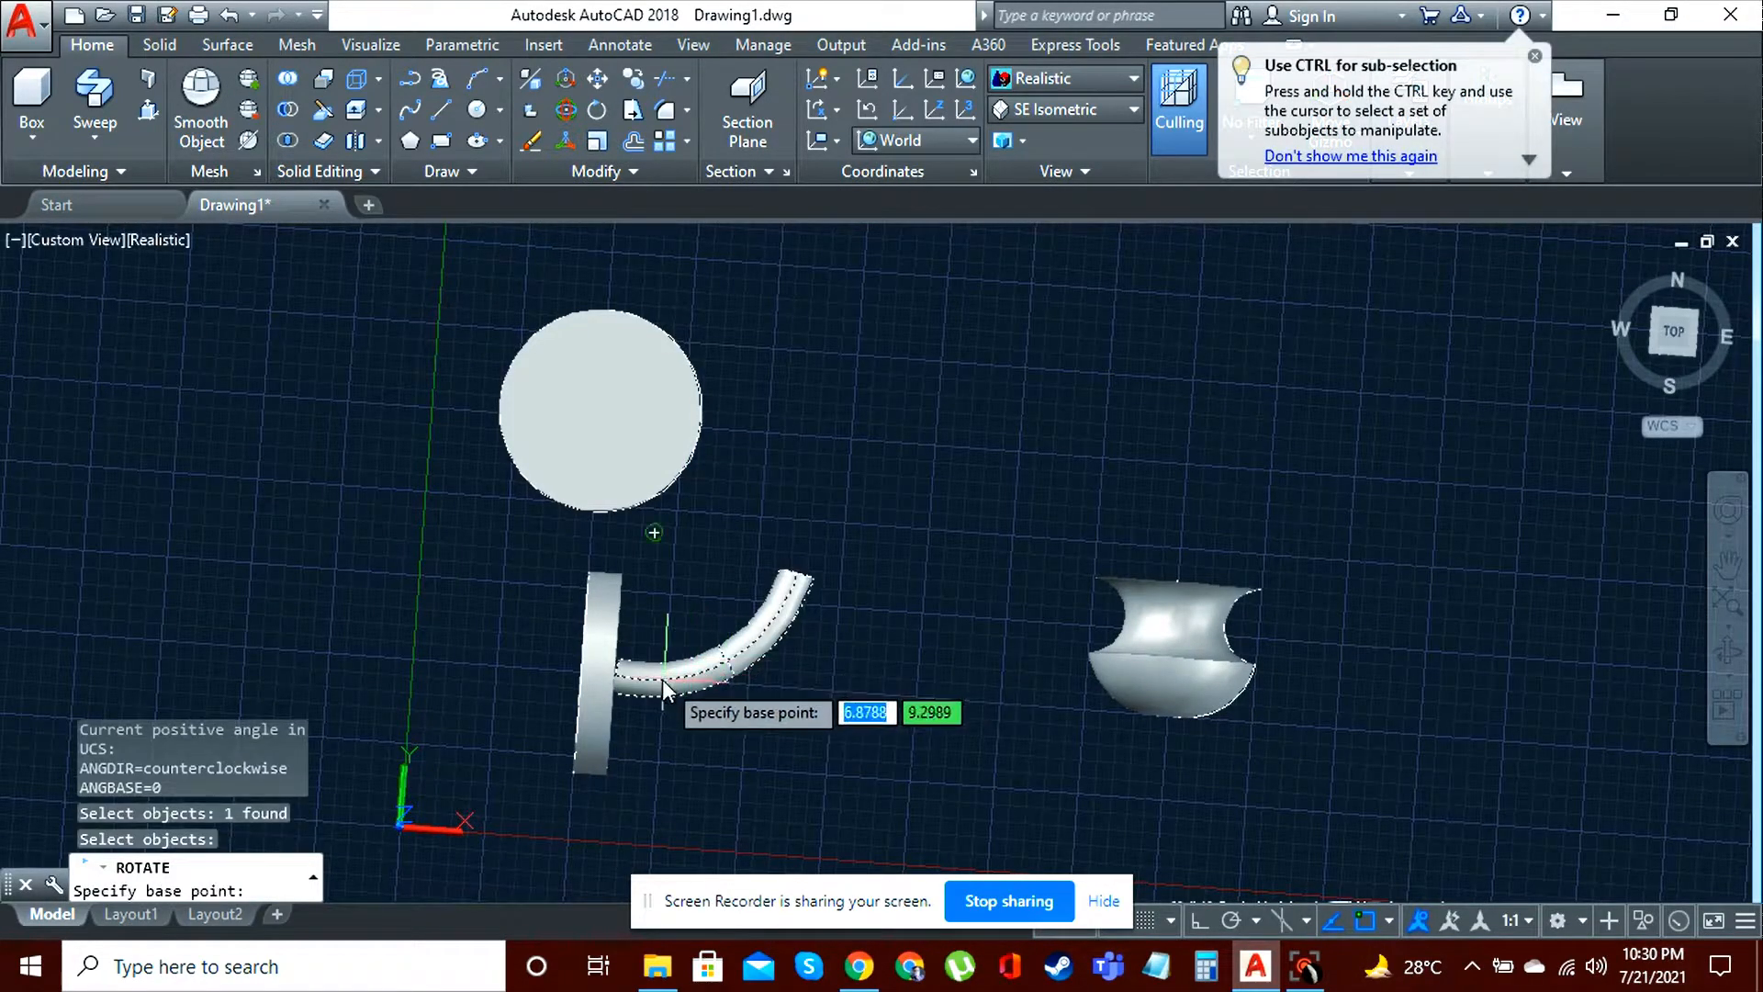
left_click(614, 680)
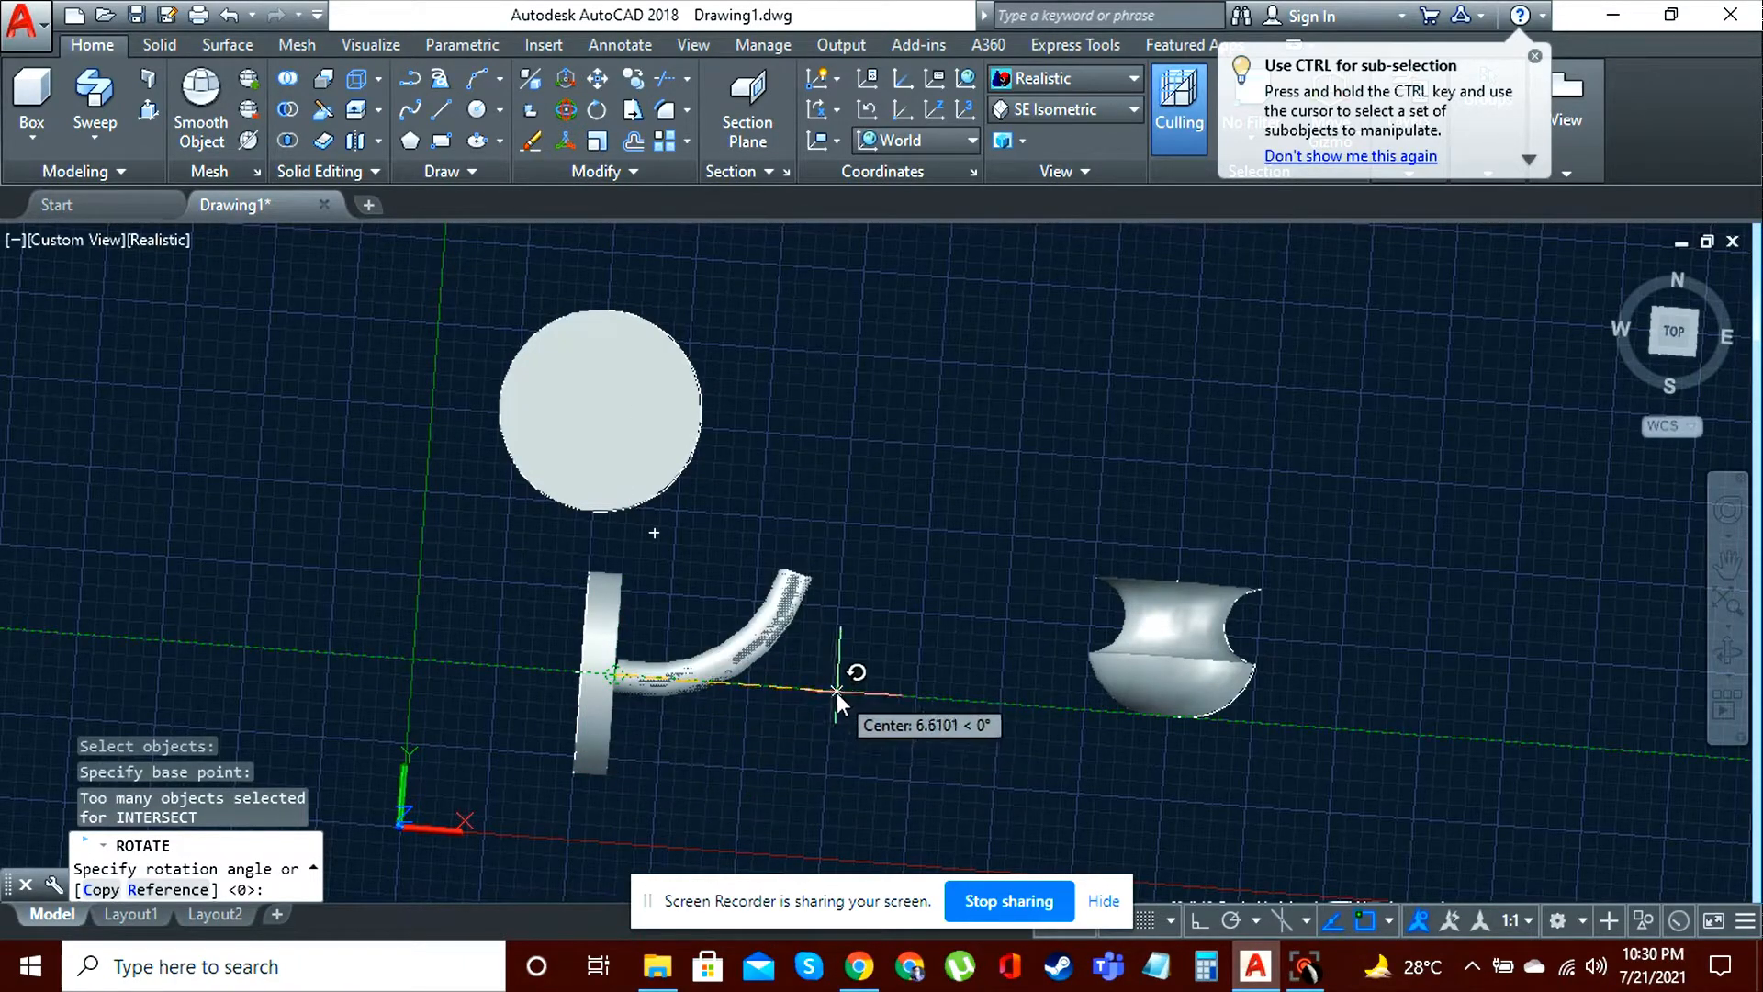
left_click(839, 636)
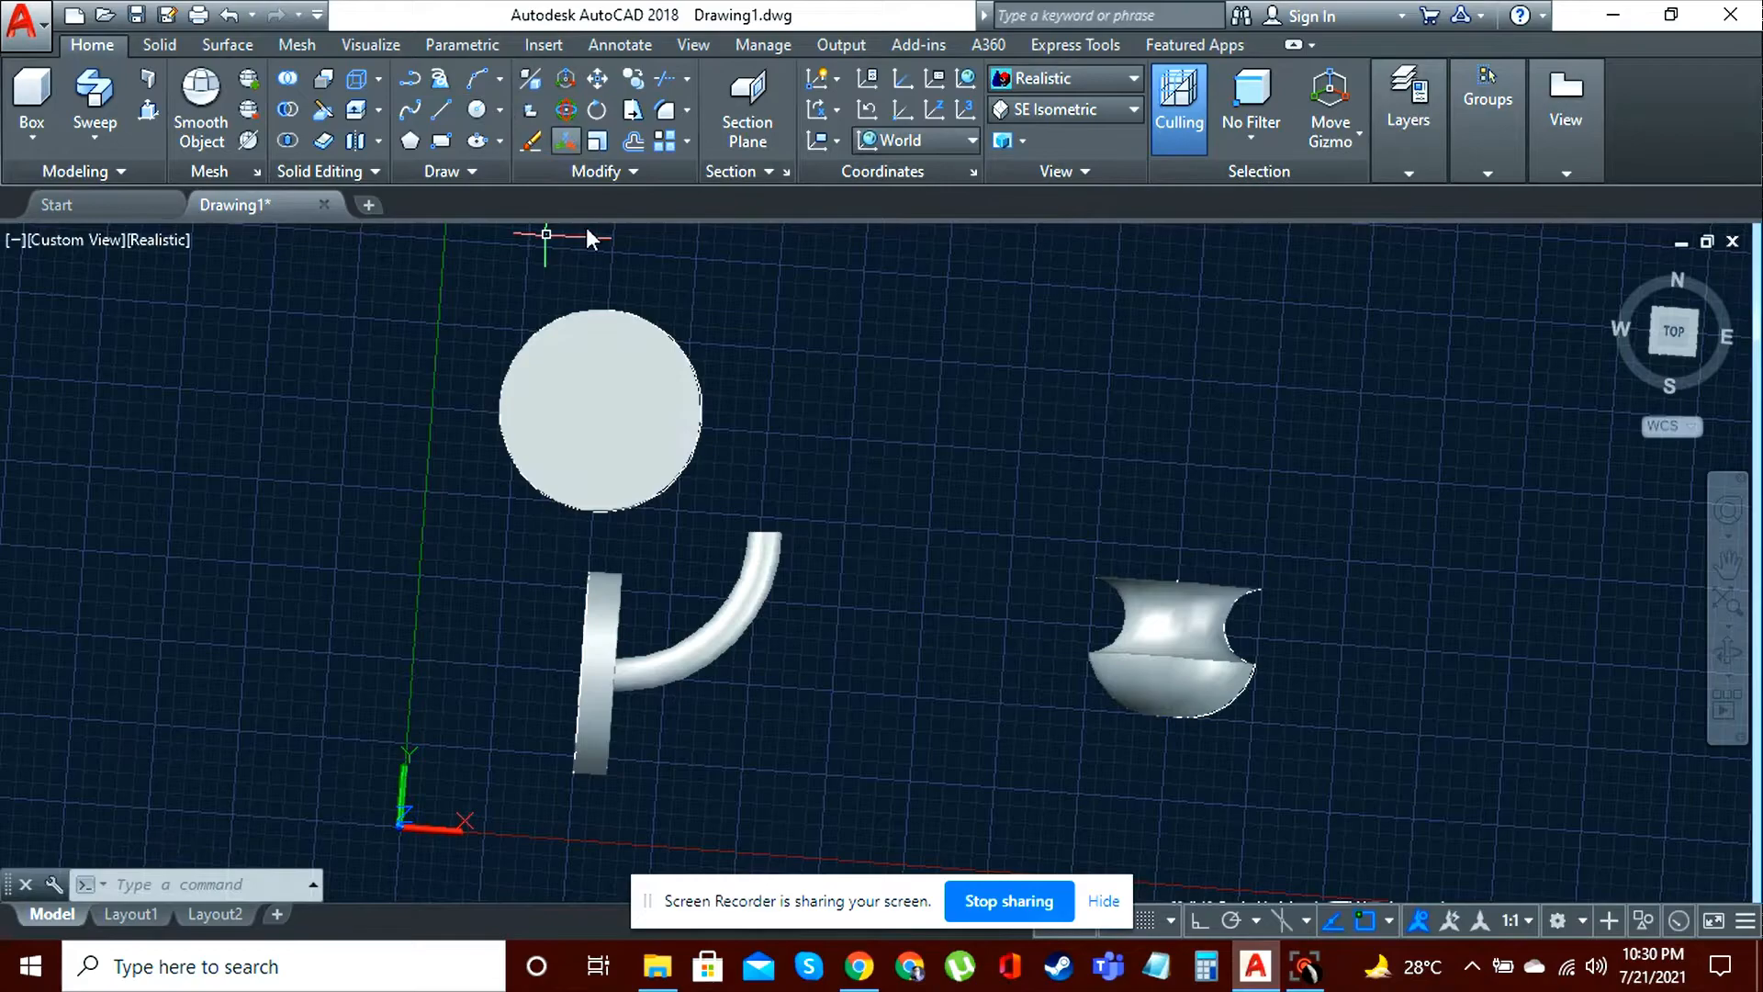
Step: With ortho on, 3D-rotate the flat disc a quarter turn about the X axis so that it stands on edge
left_click(619, 396)
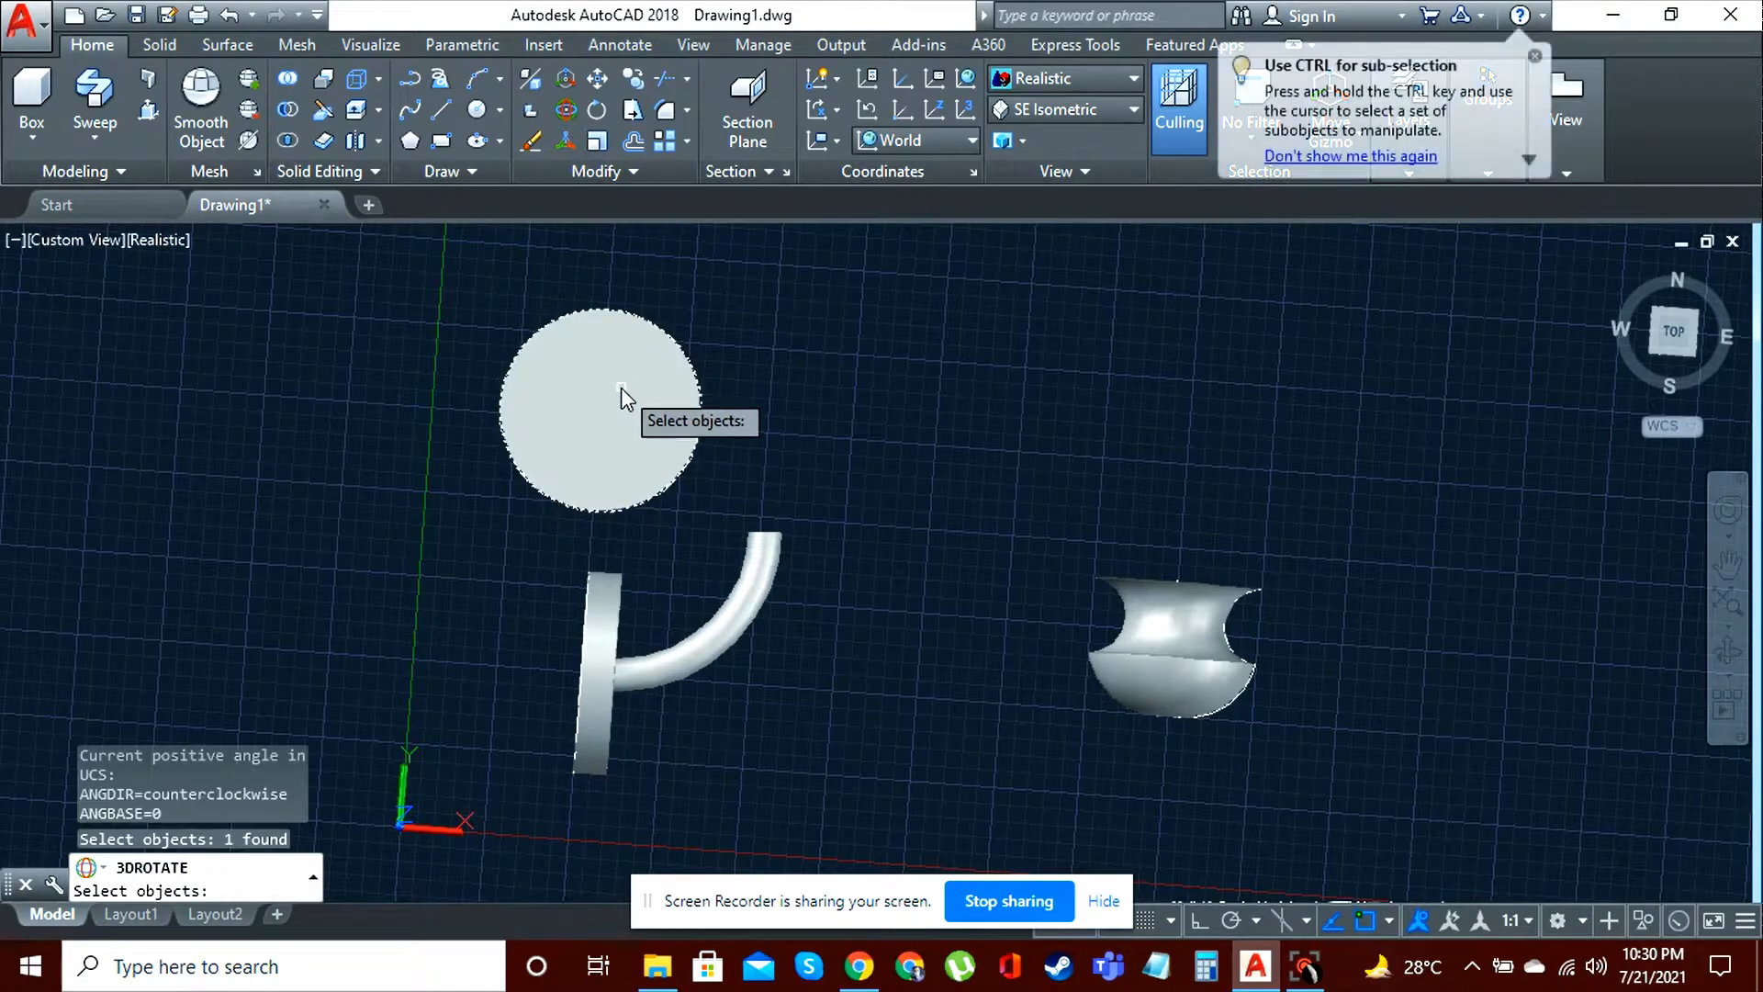
key("Return")
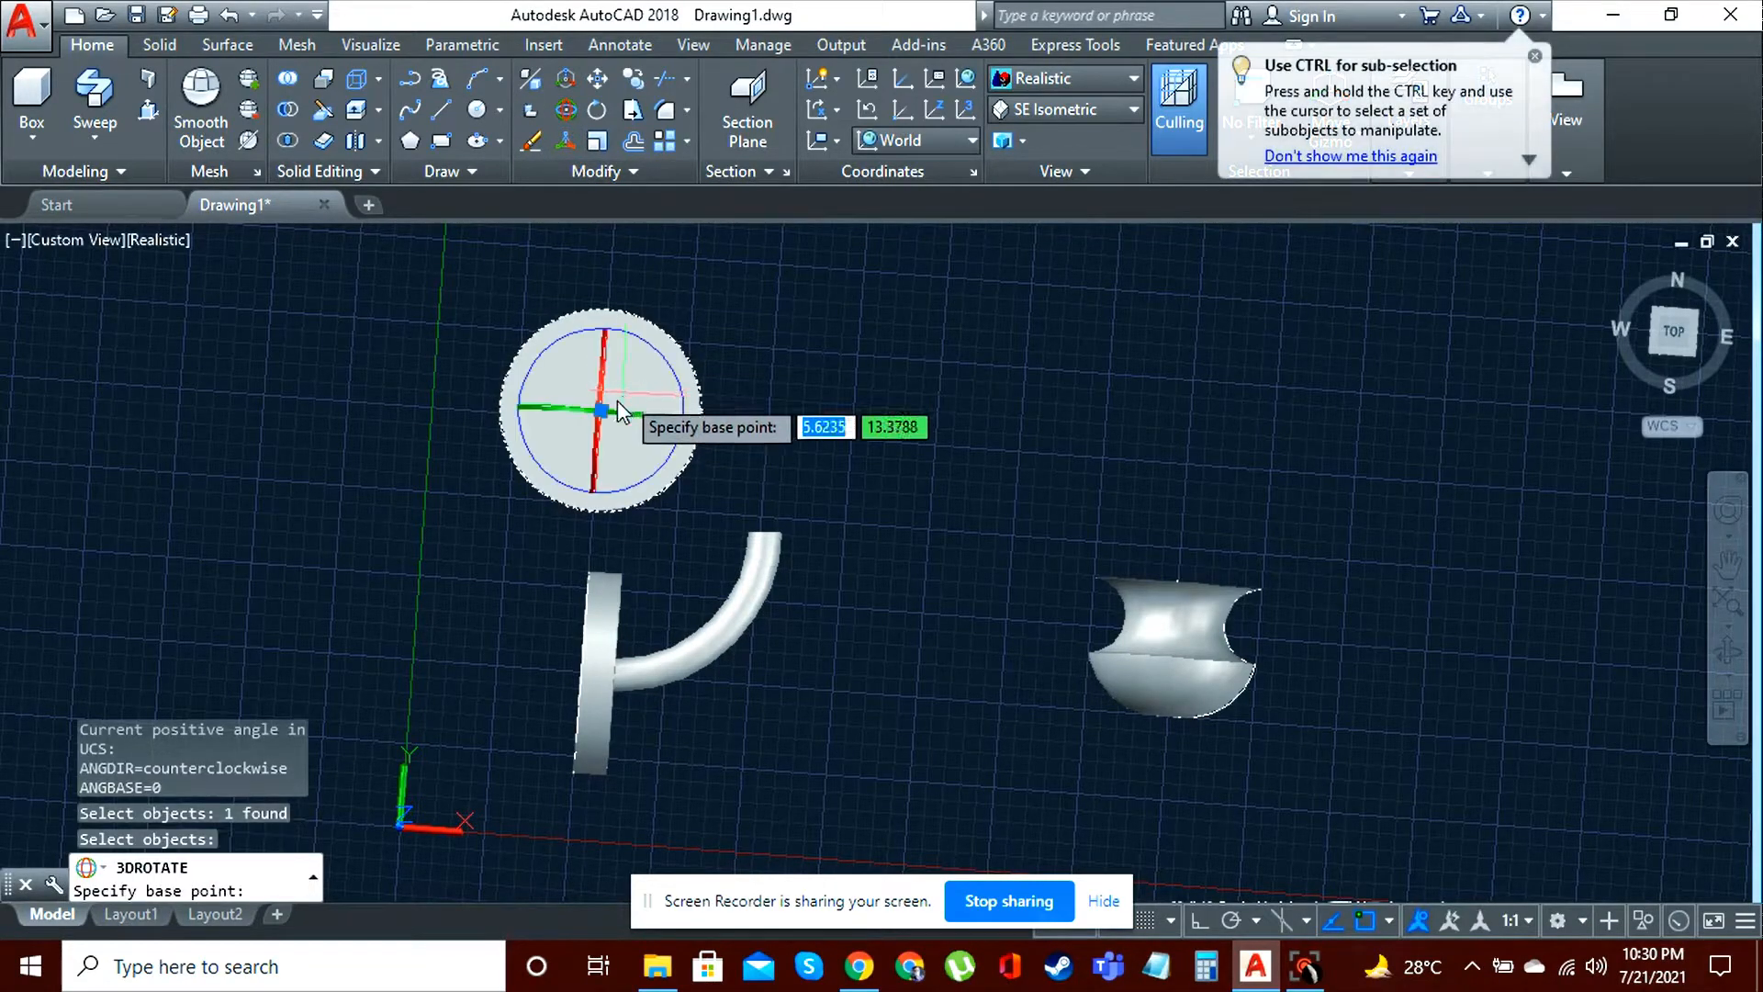
left_click(592, 464)
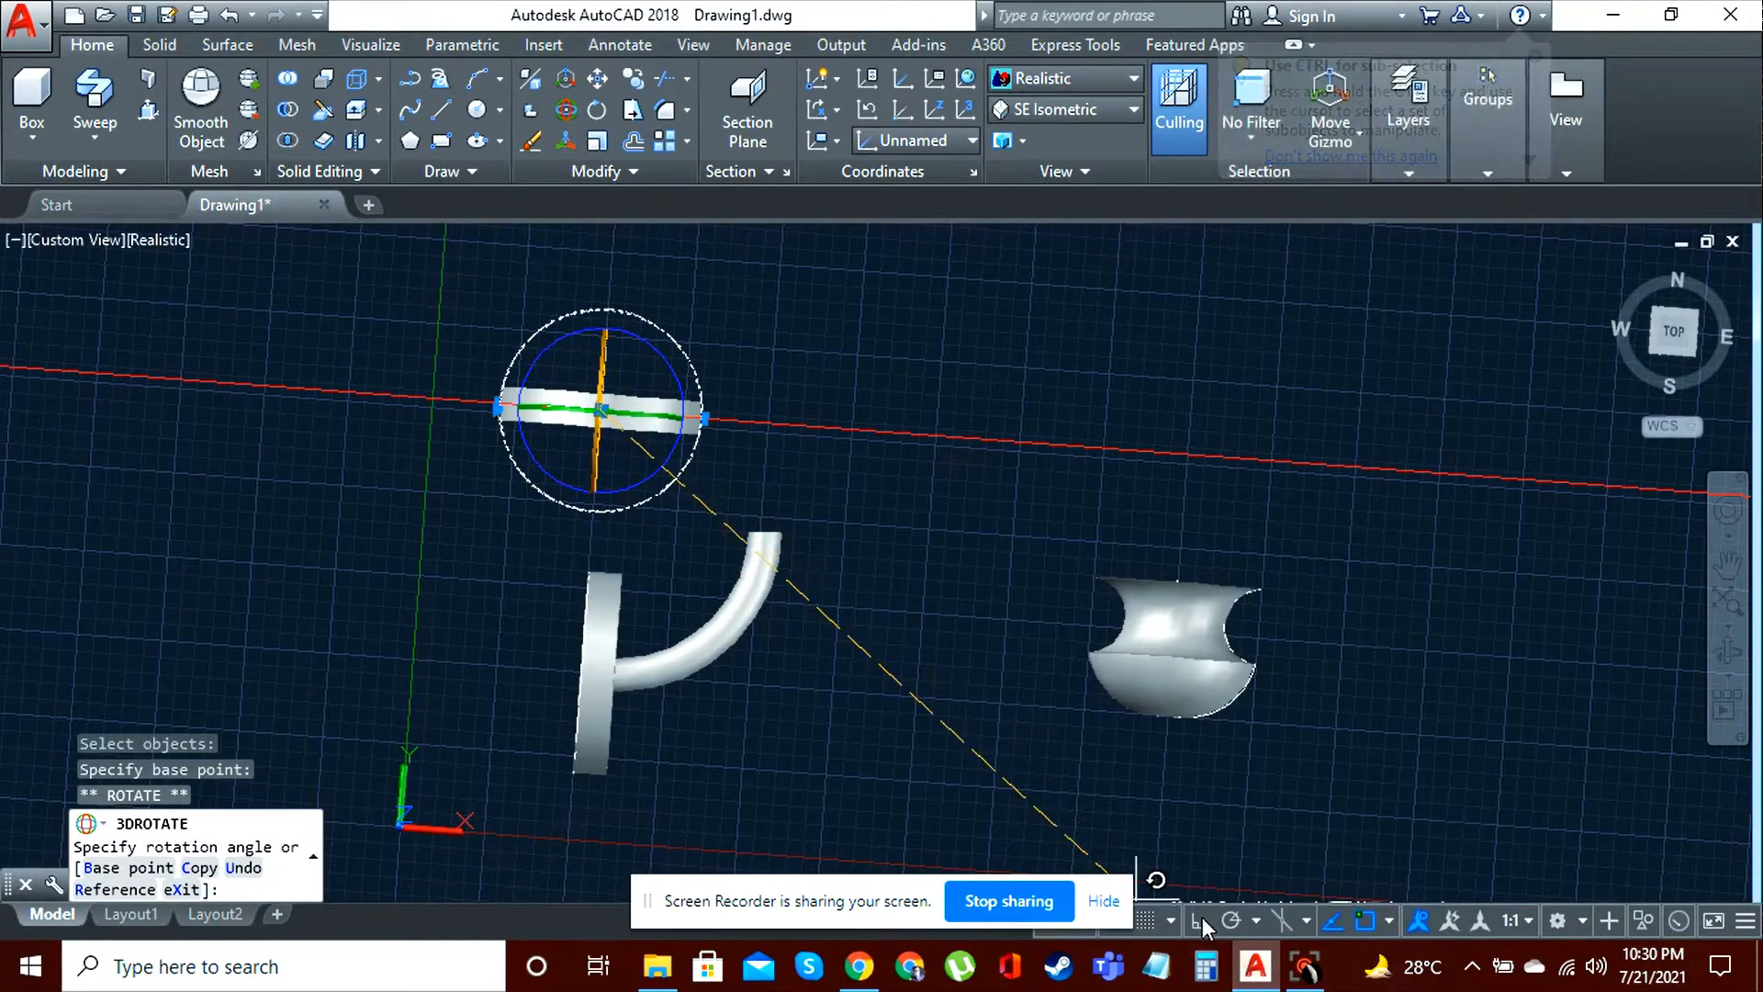
key("F8")
left_click(571, 394)
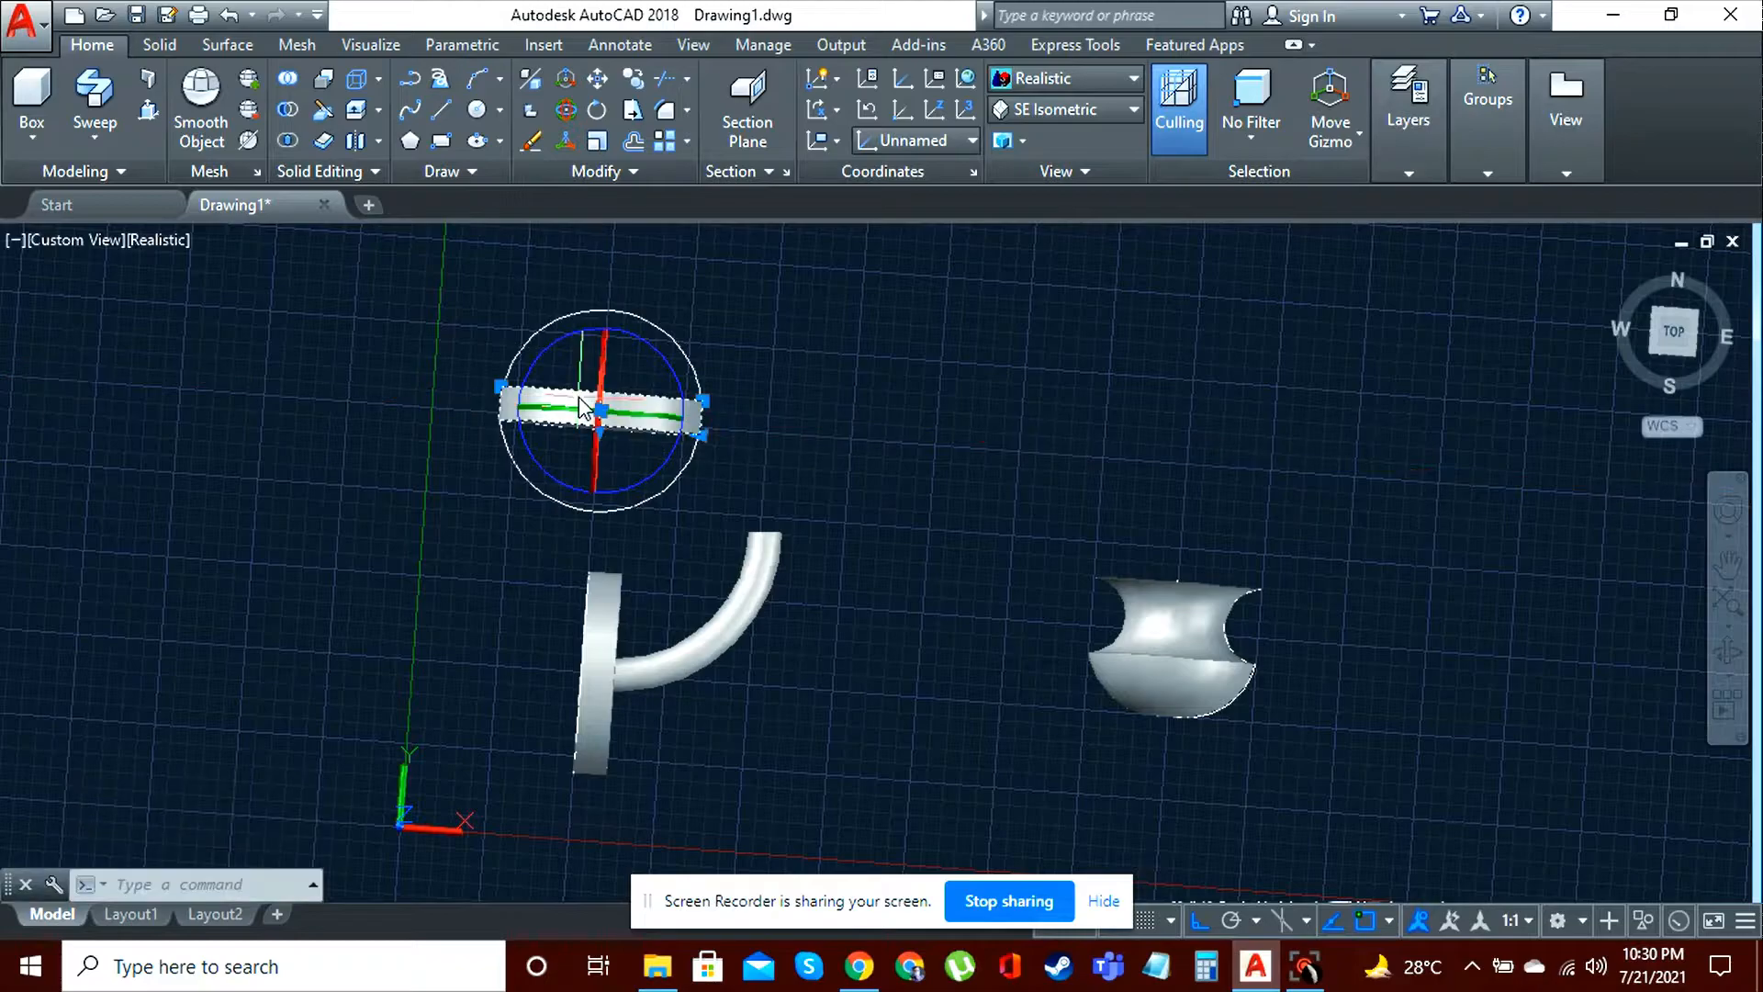
Step: Move the standing disc from the centre of its lower face onto the free end of the curved tube
key("Escape")
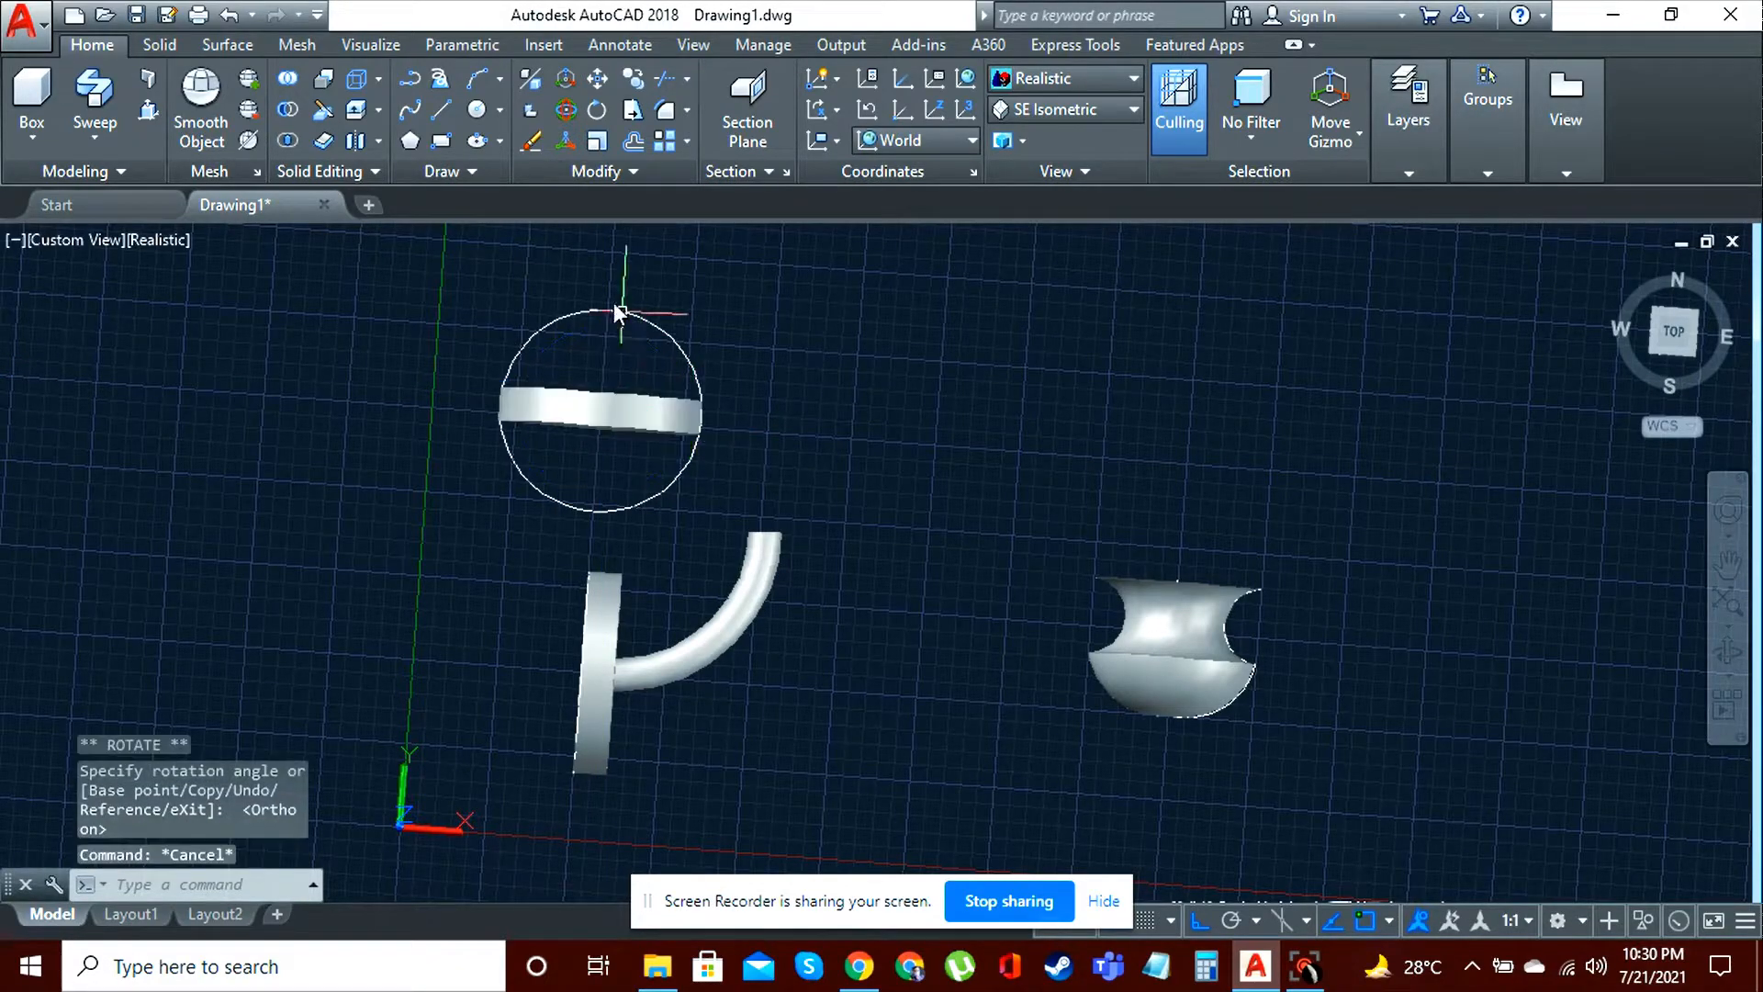
left_click(597, 79)
left_click(621, 433)
key("Return")
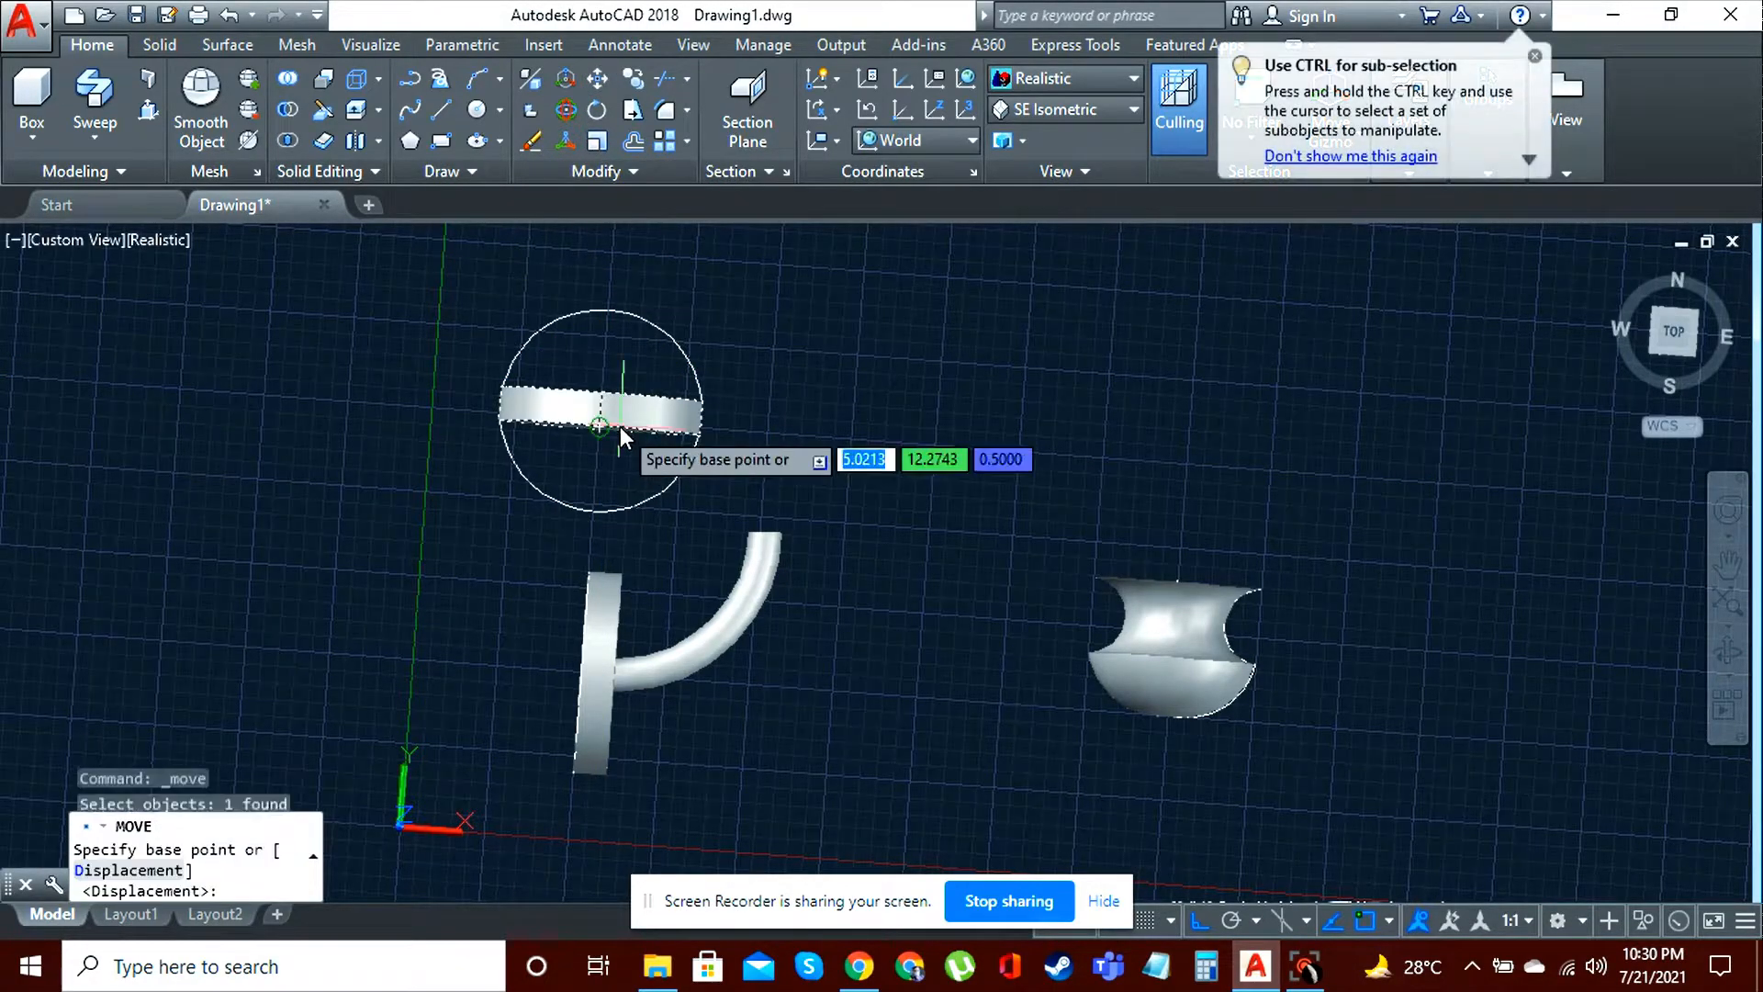
left_click(613, 424)
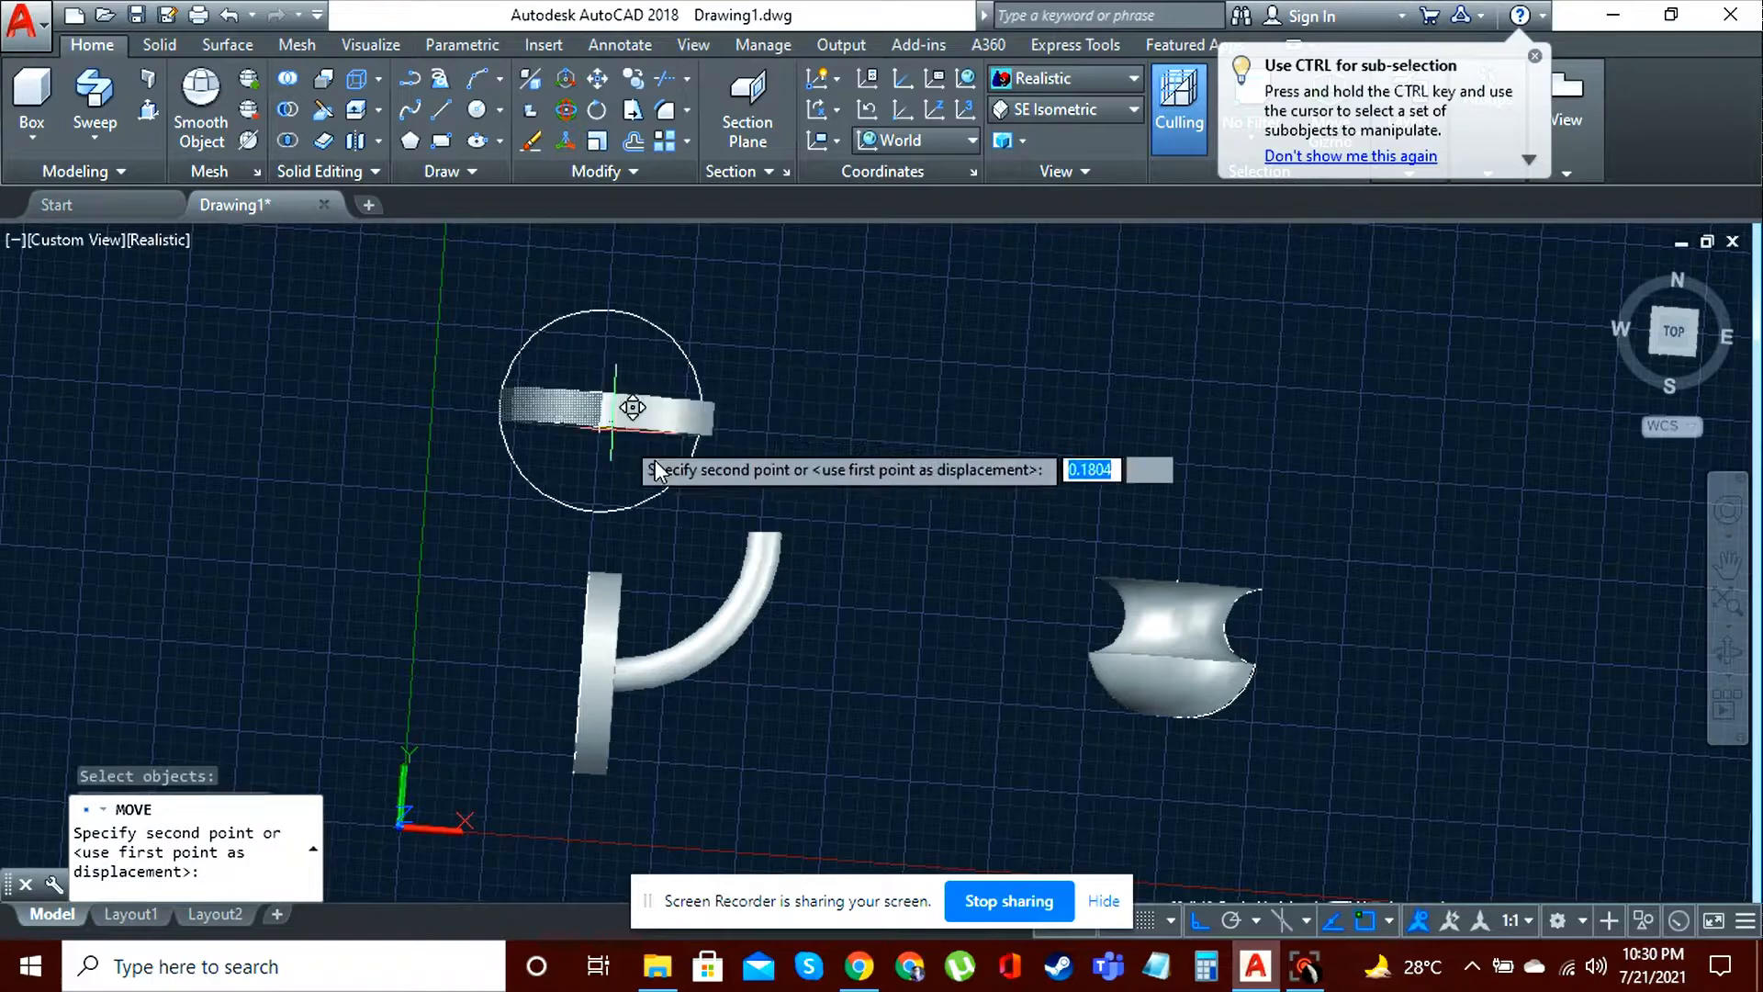
left_click(767, 536)
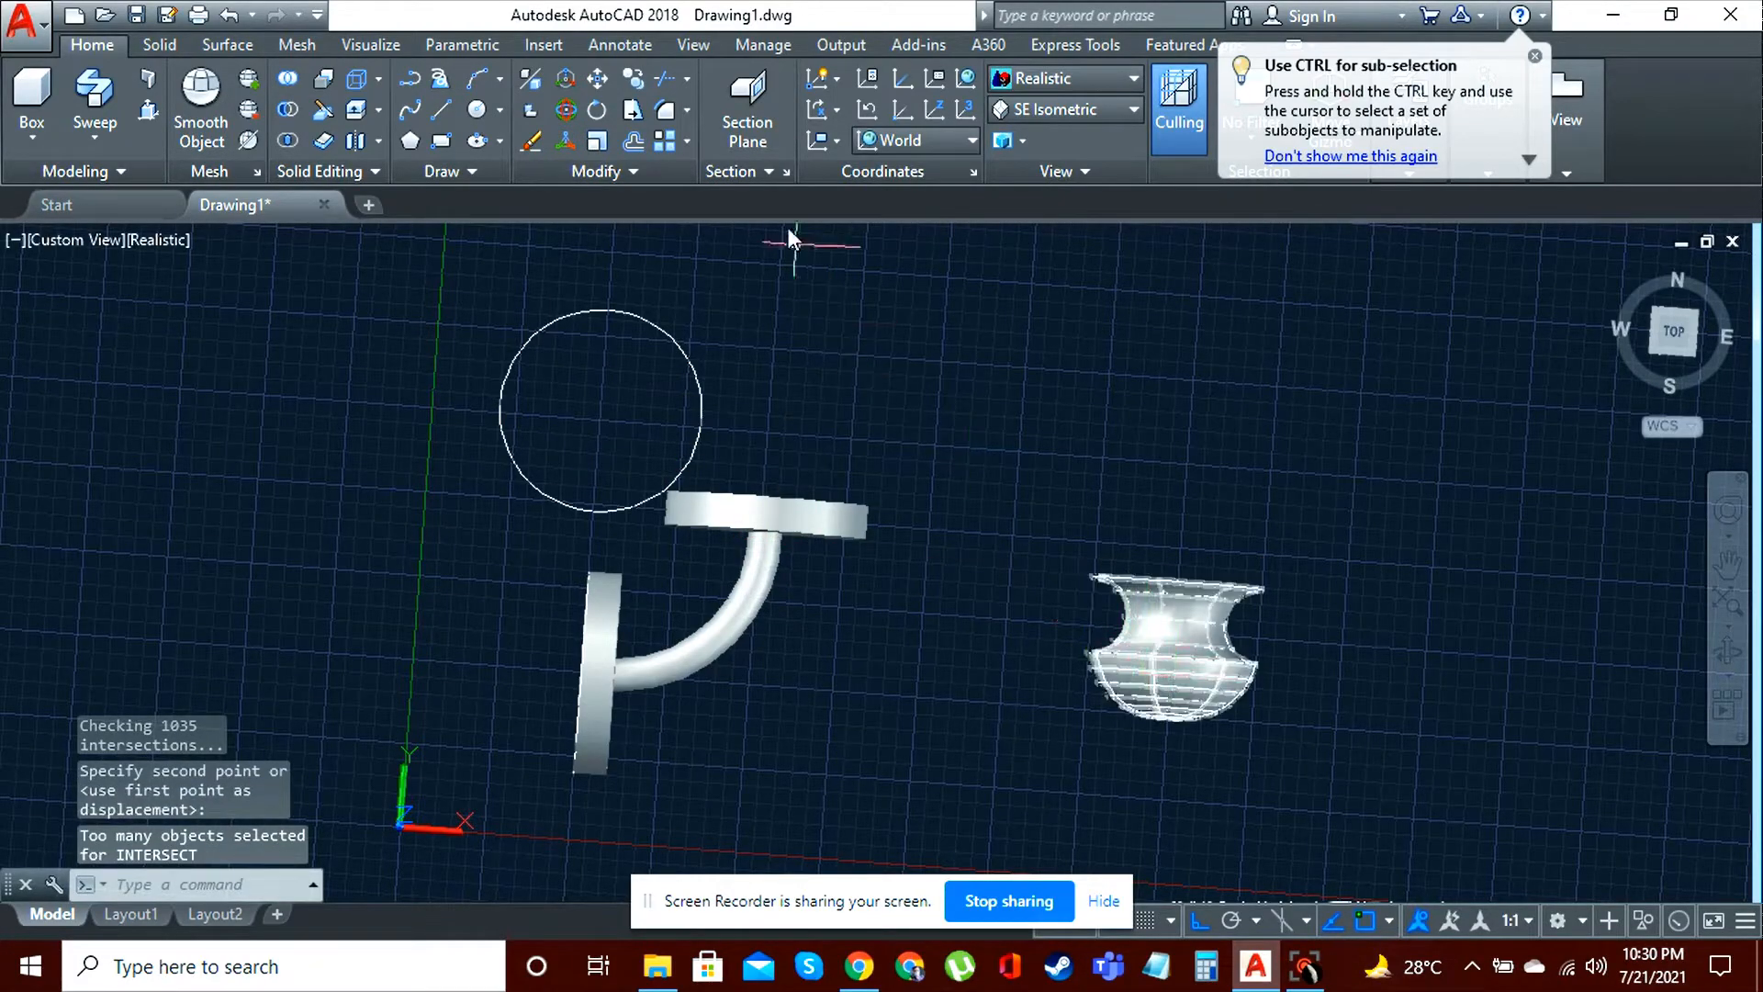
left_click(598, 78)
left_click(1138, 658)
key("Return")
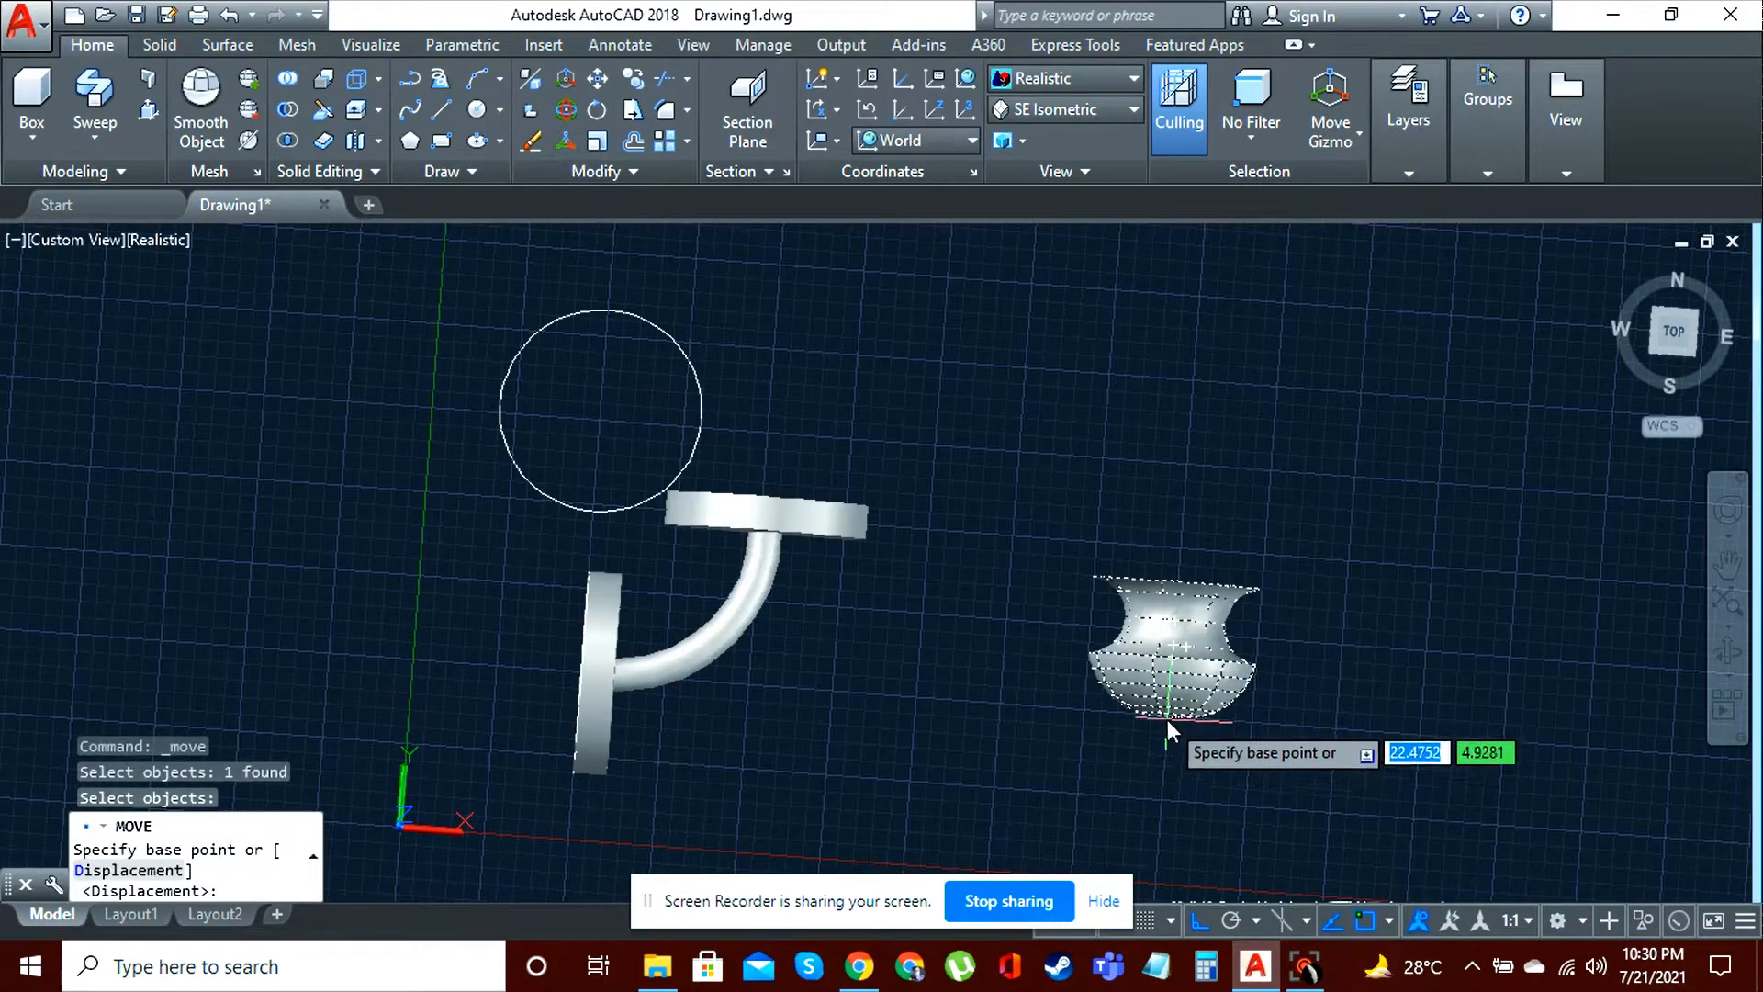
left_click(1167, 719)
left_click(855, 532)
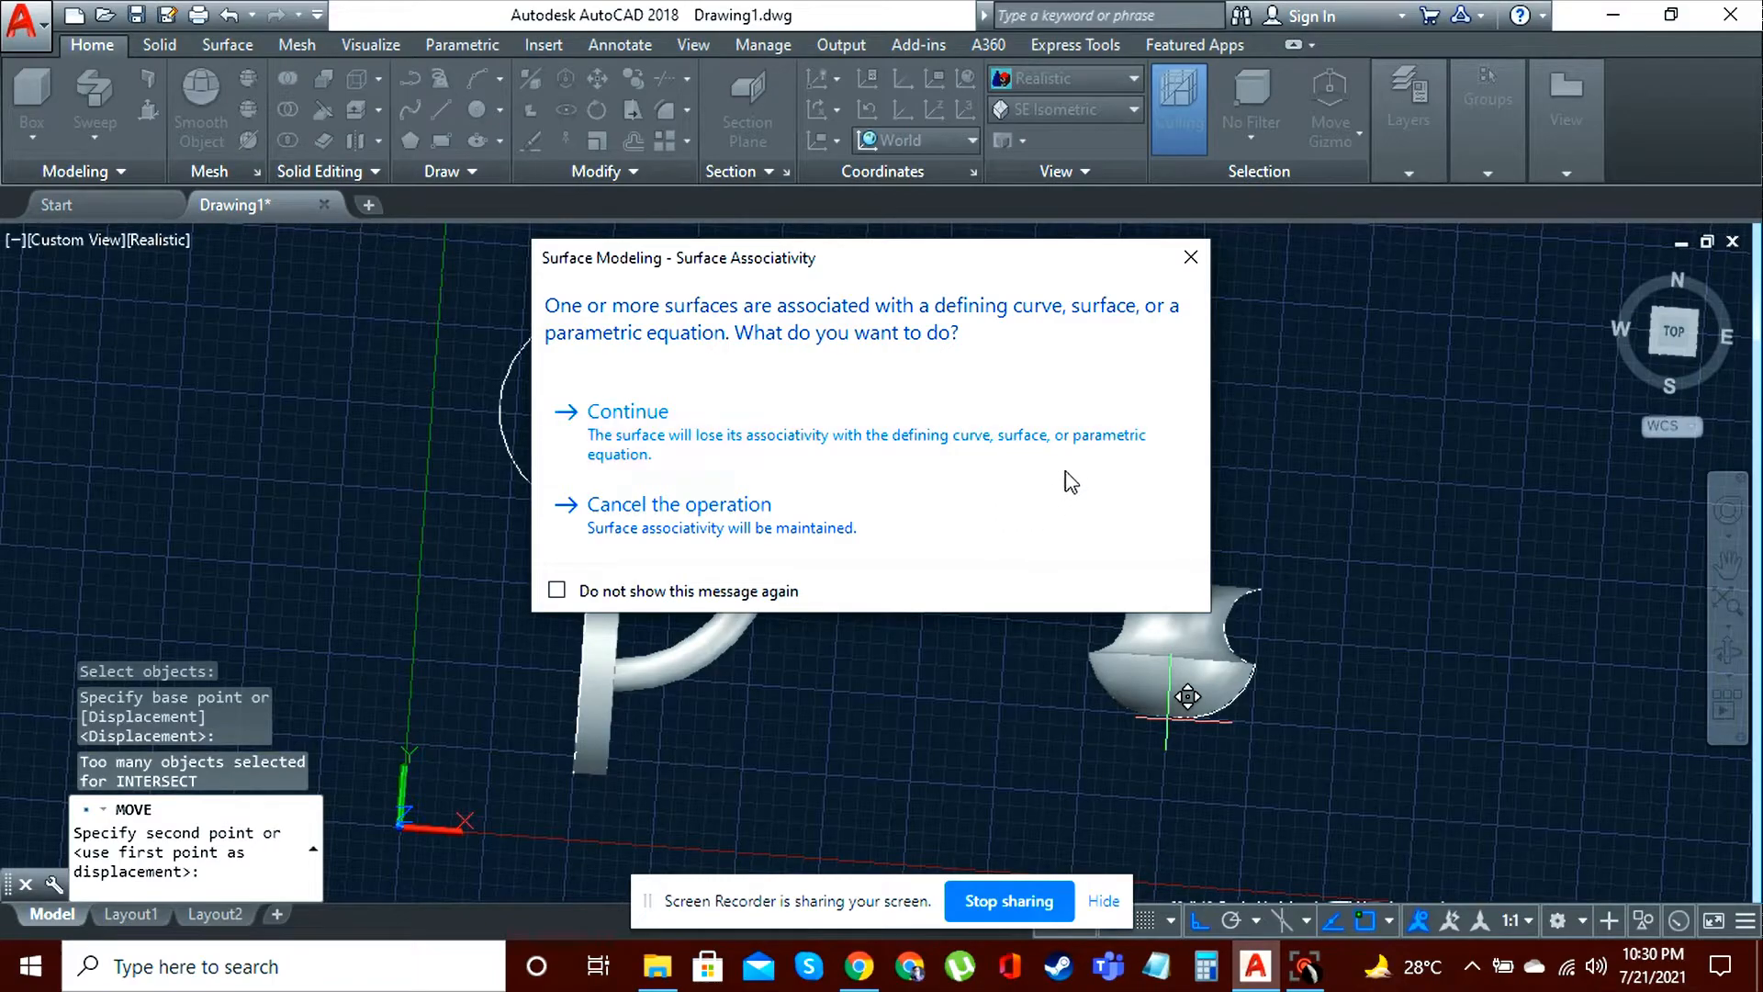
left_click(1190, 257)
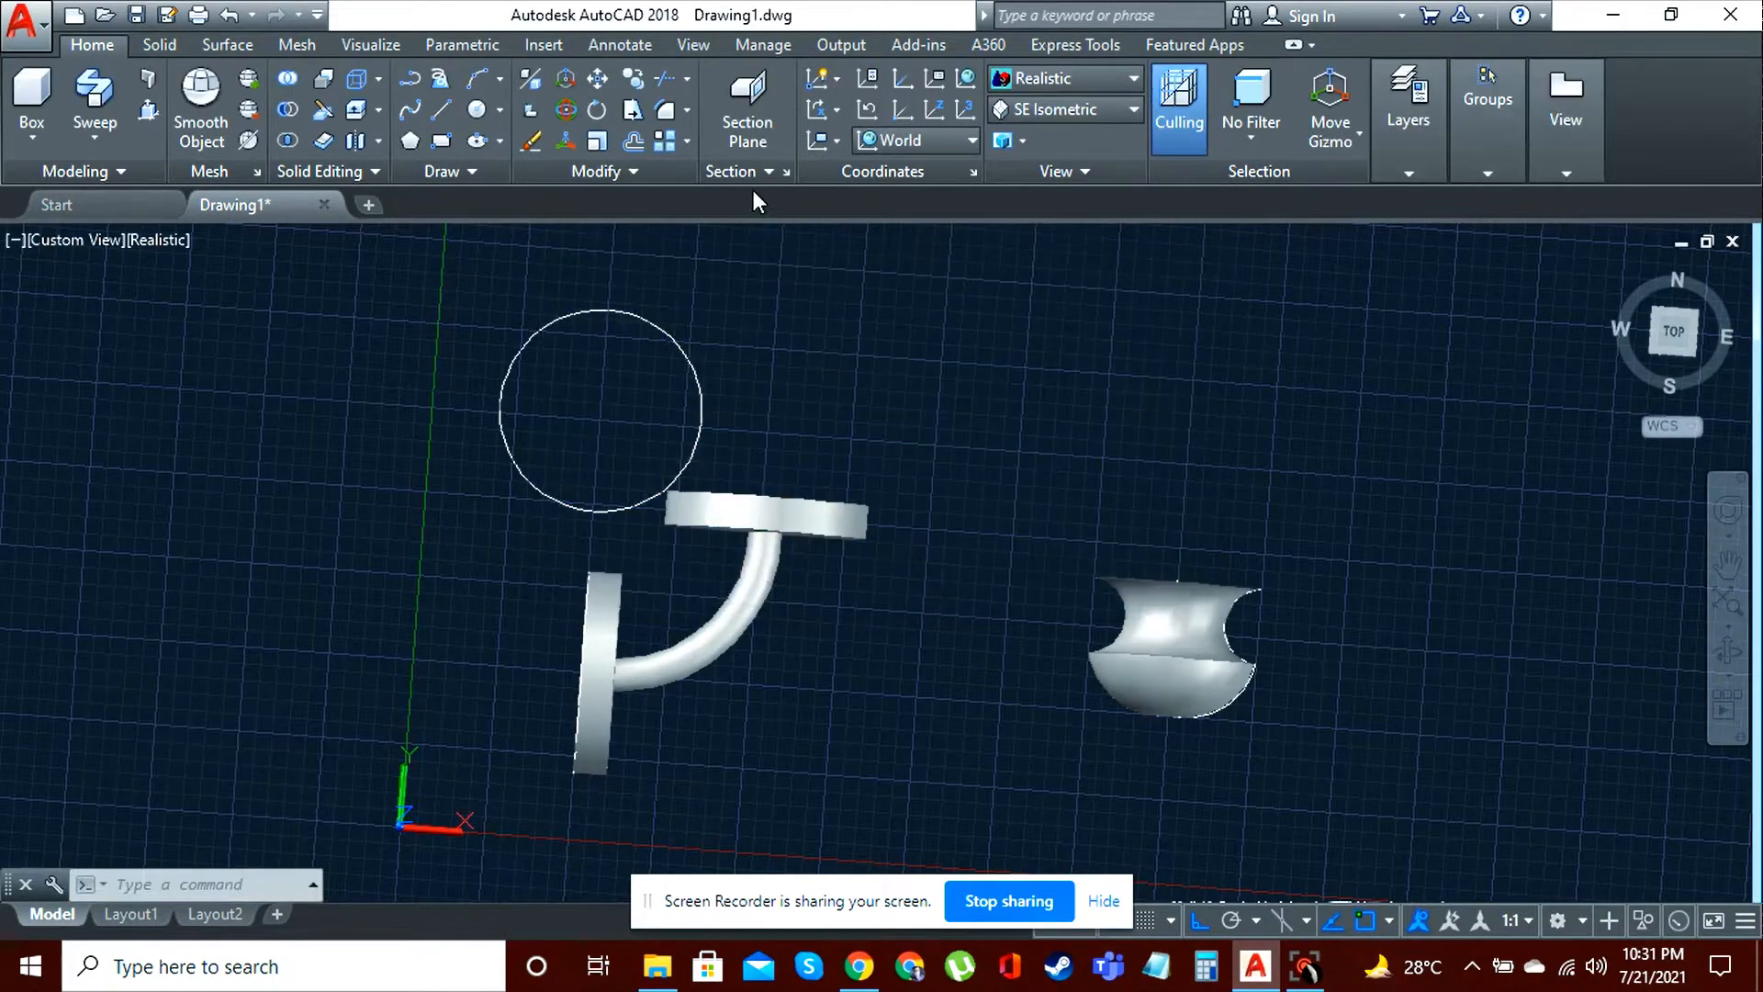
key("Return")
left_click(1164, 661)
key("Return")
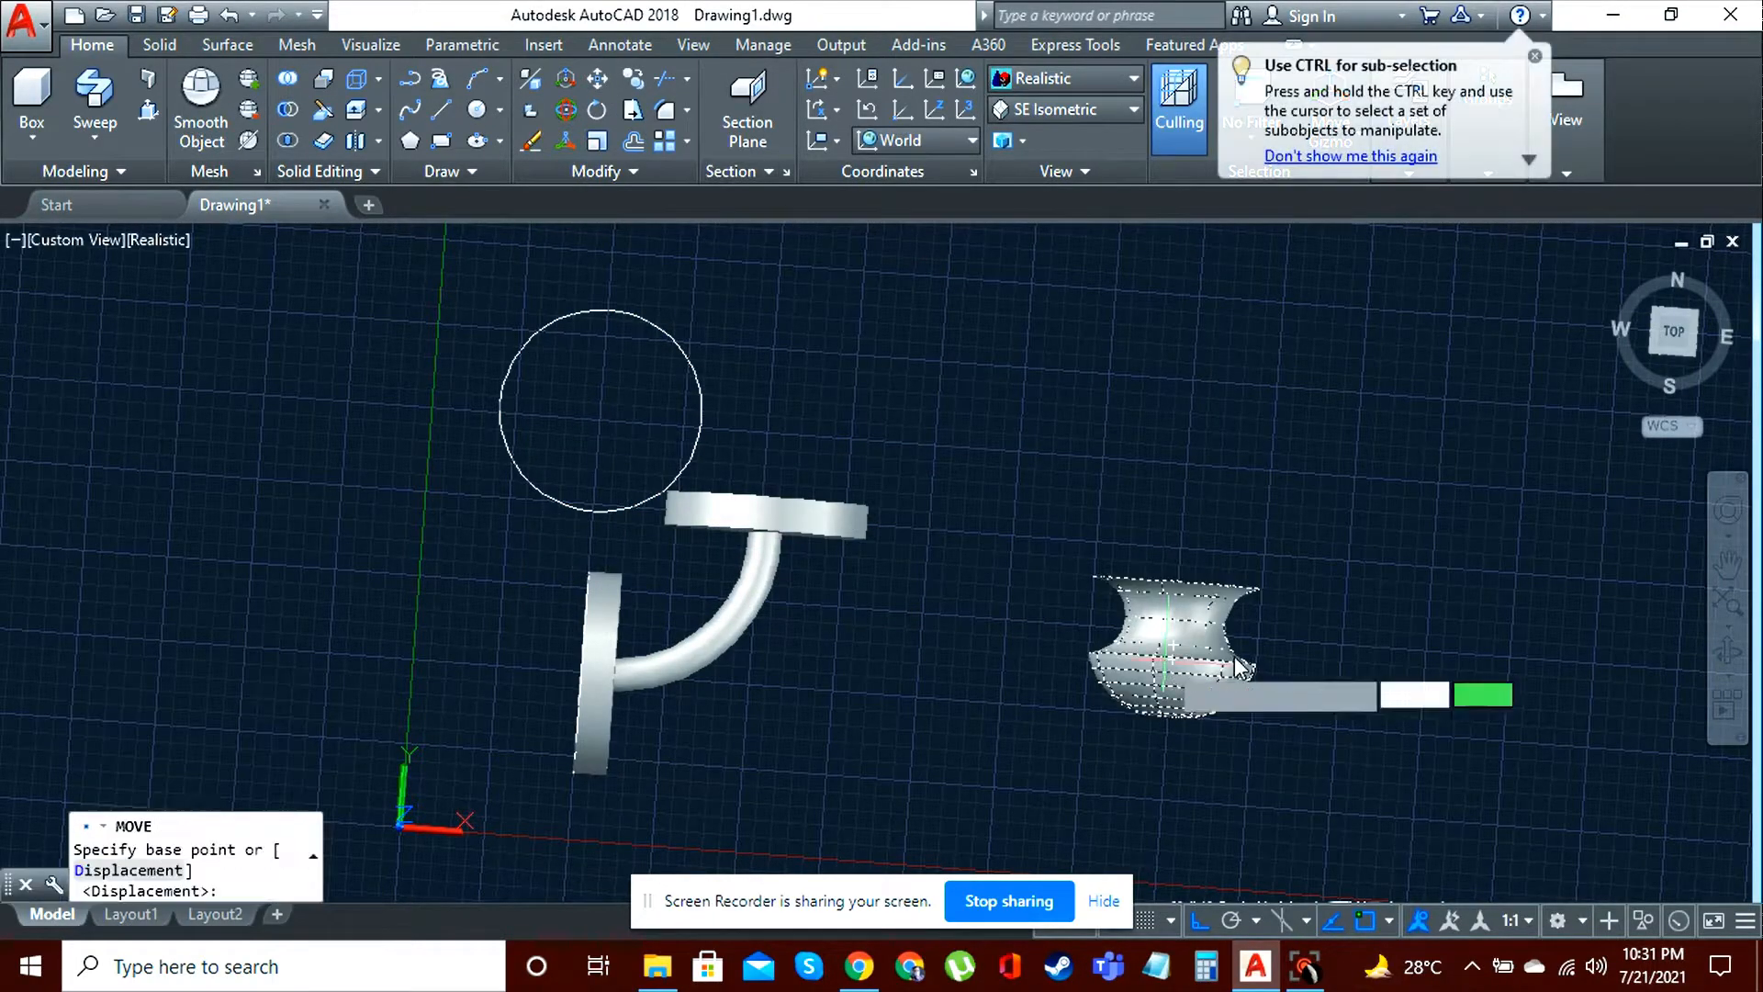
left_click(1728, 652)
left_click_drag(1524, 698, 1496, 649)
key("Escape")
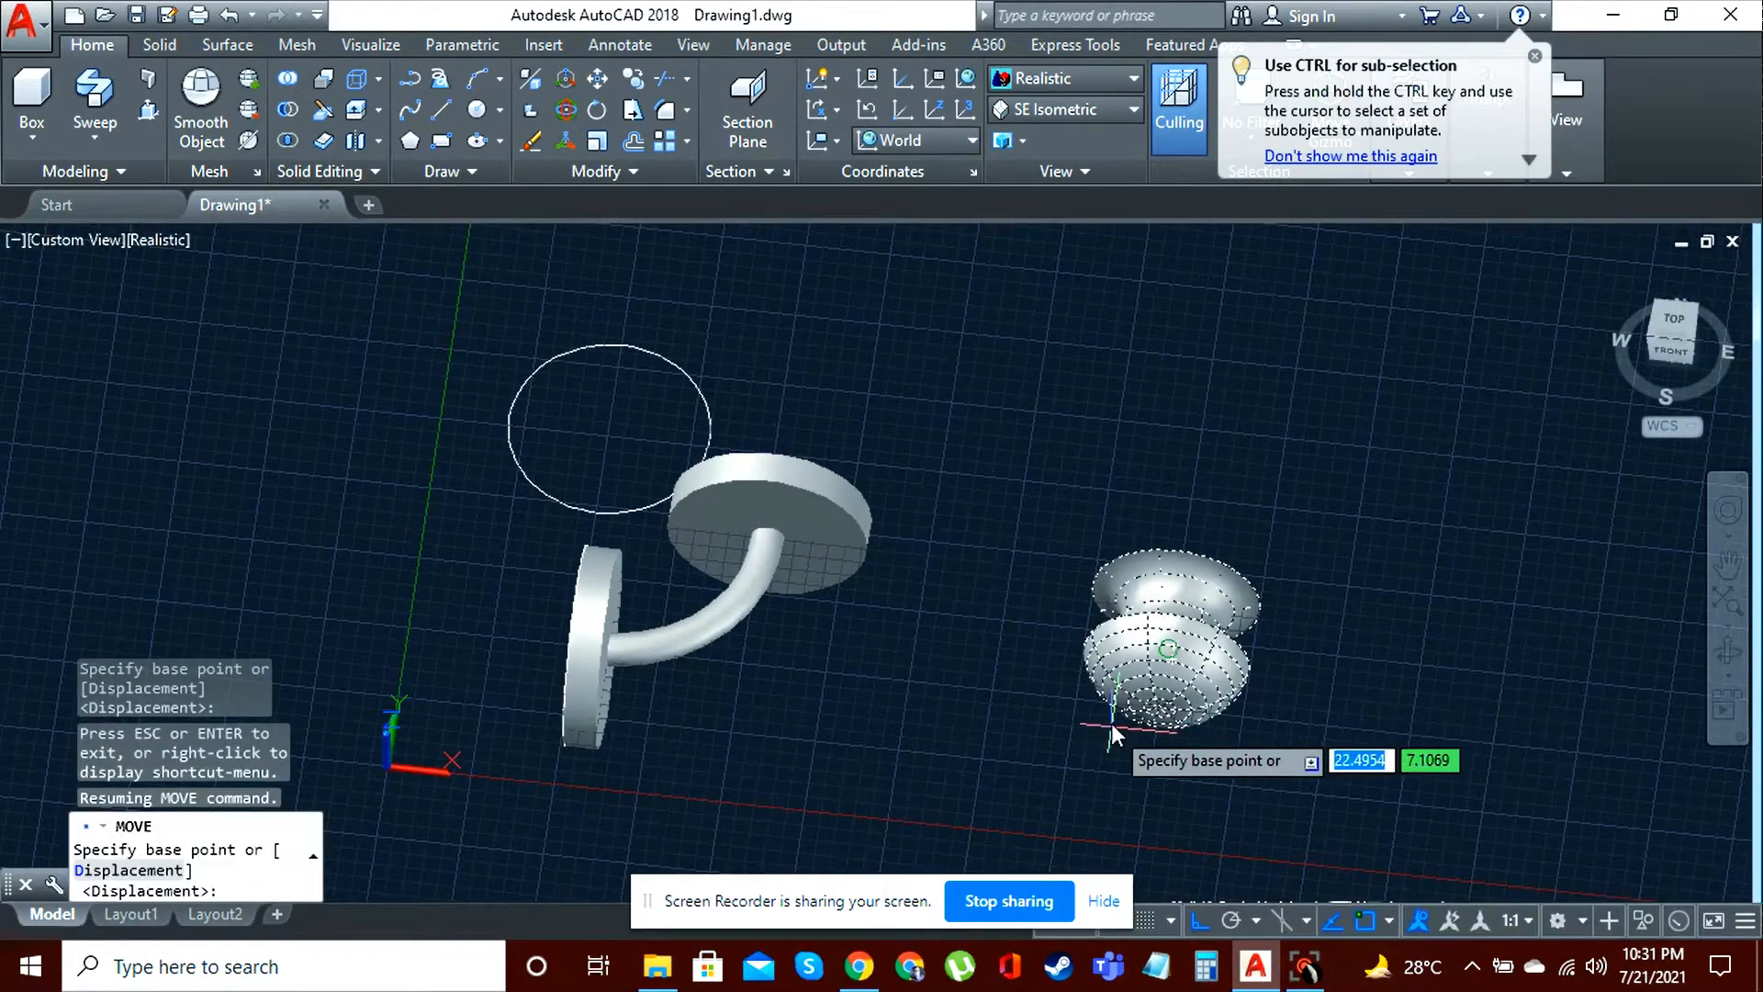
key("Escape")
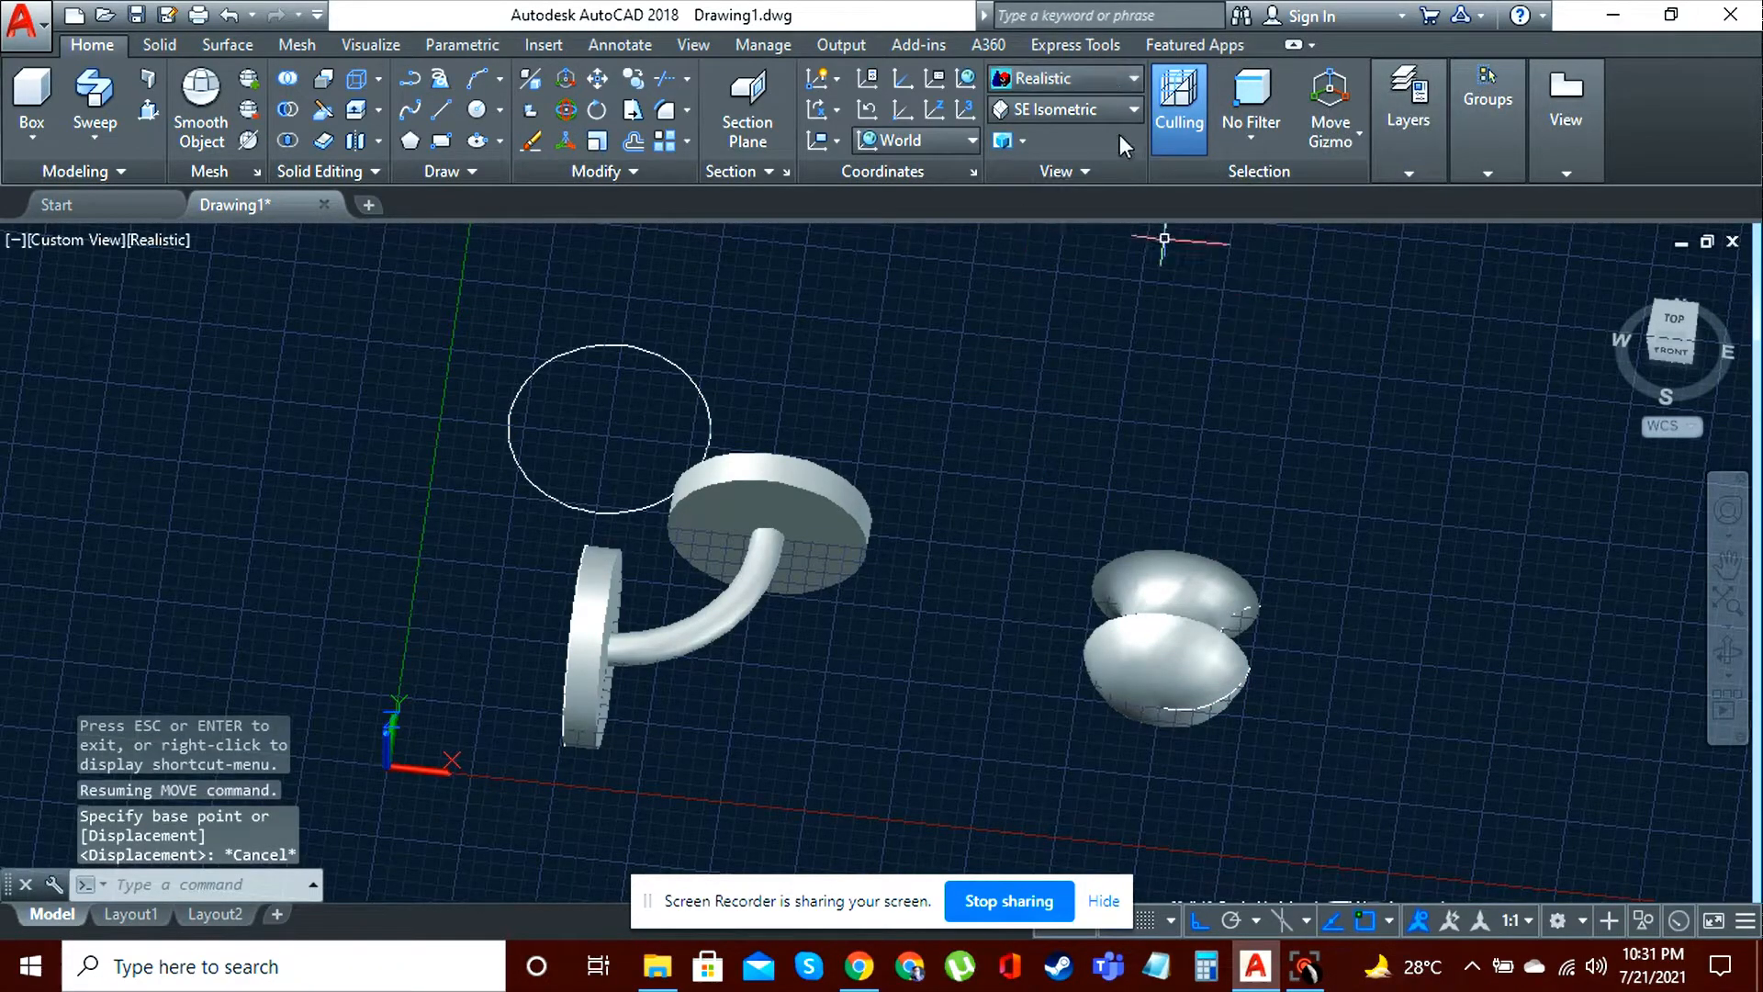
Step: In the 2D Wireframe style, move the revolved body with its profile curves from its bottom point to the centre of the tube's free end
left_click(1093, 81)
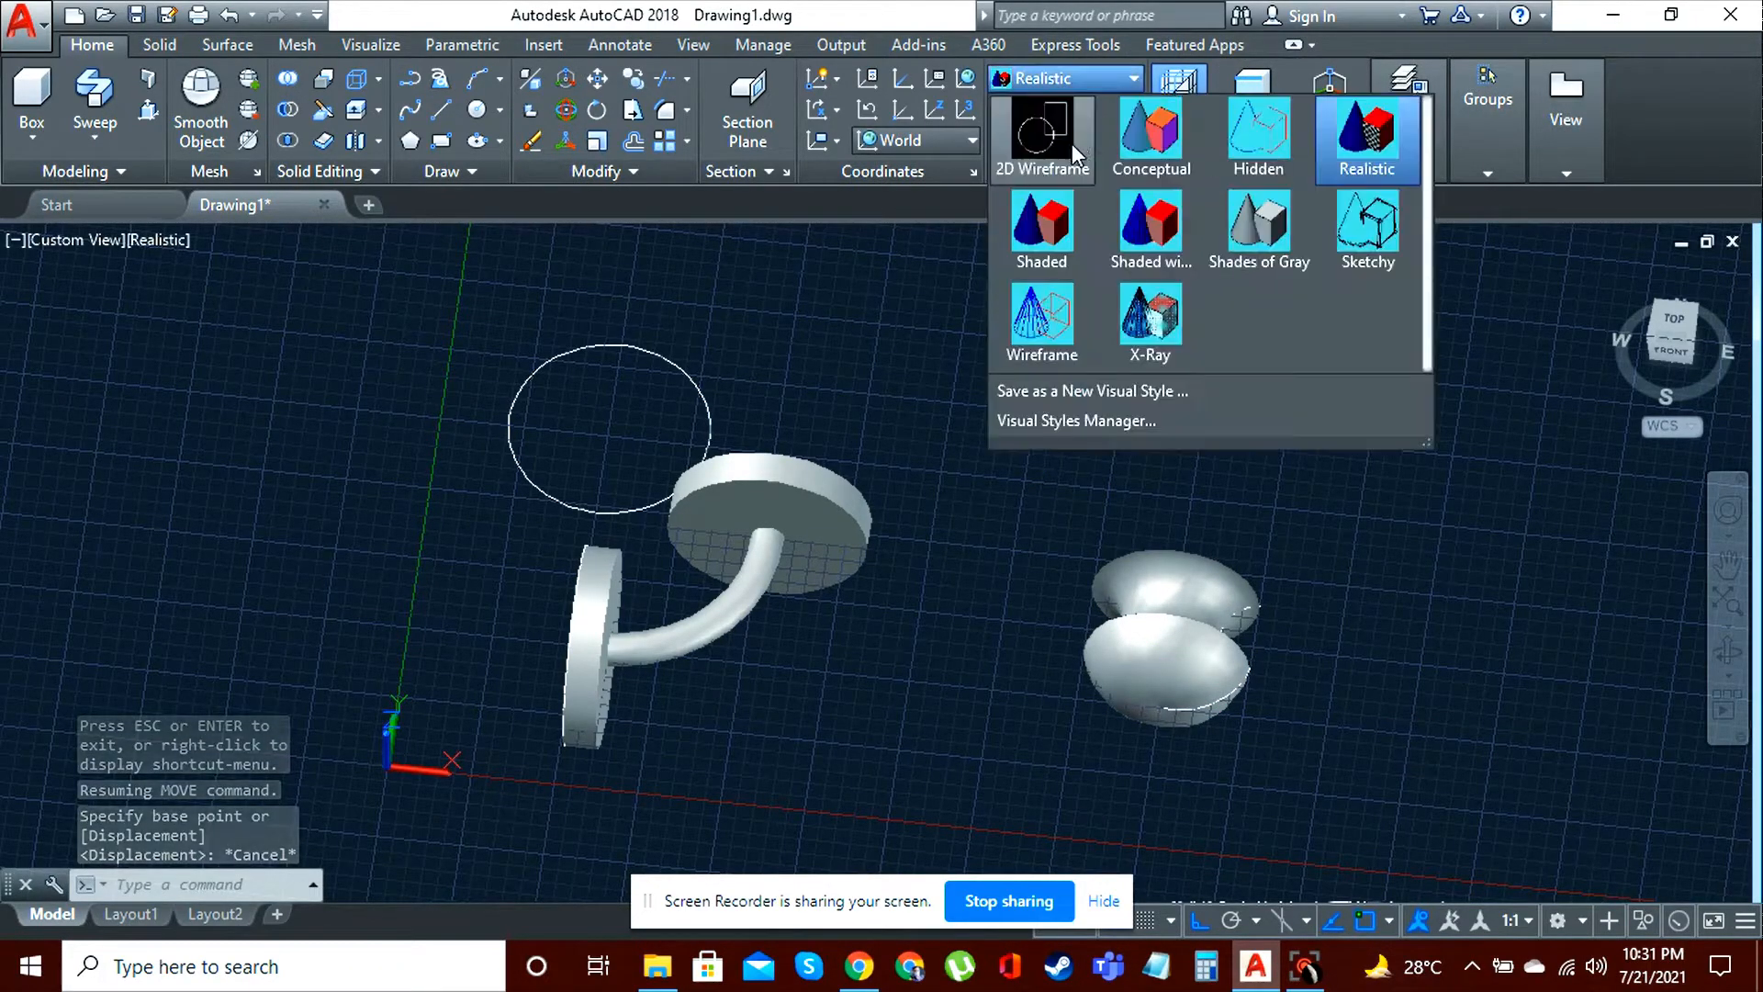
left_click(1062, 142)
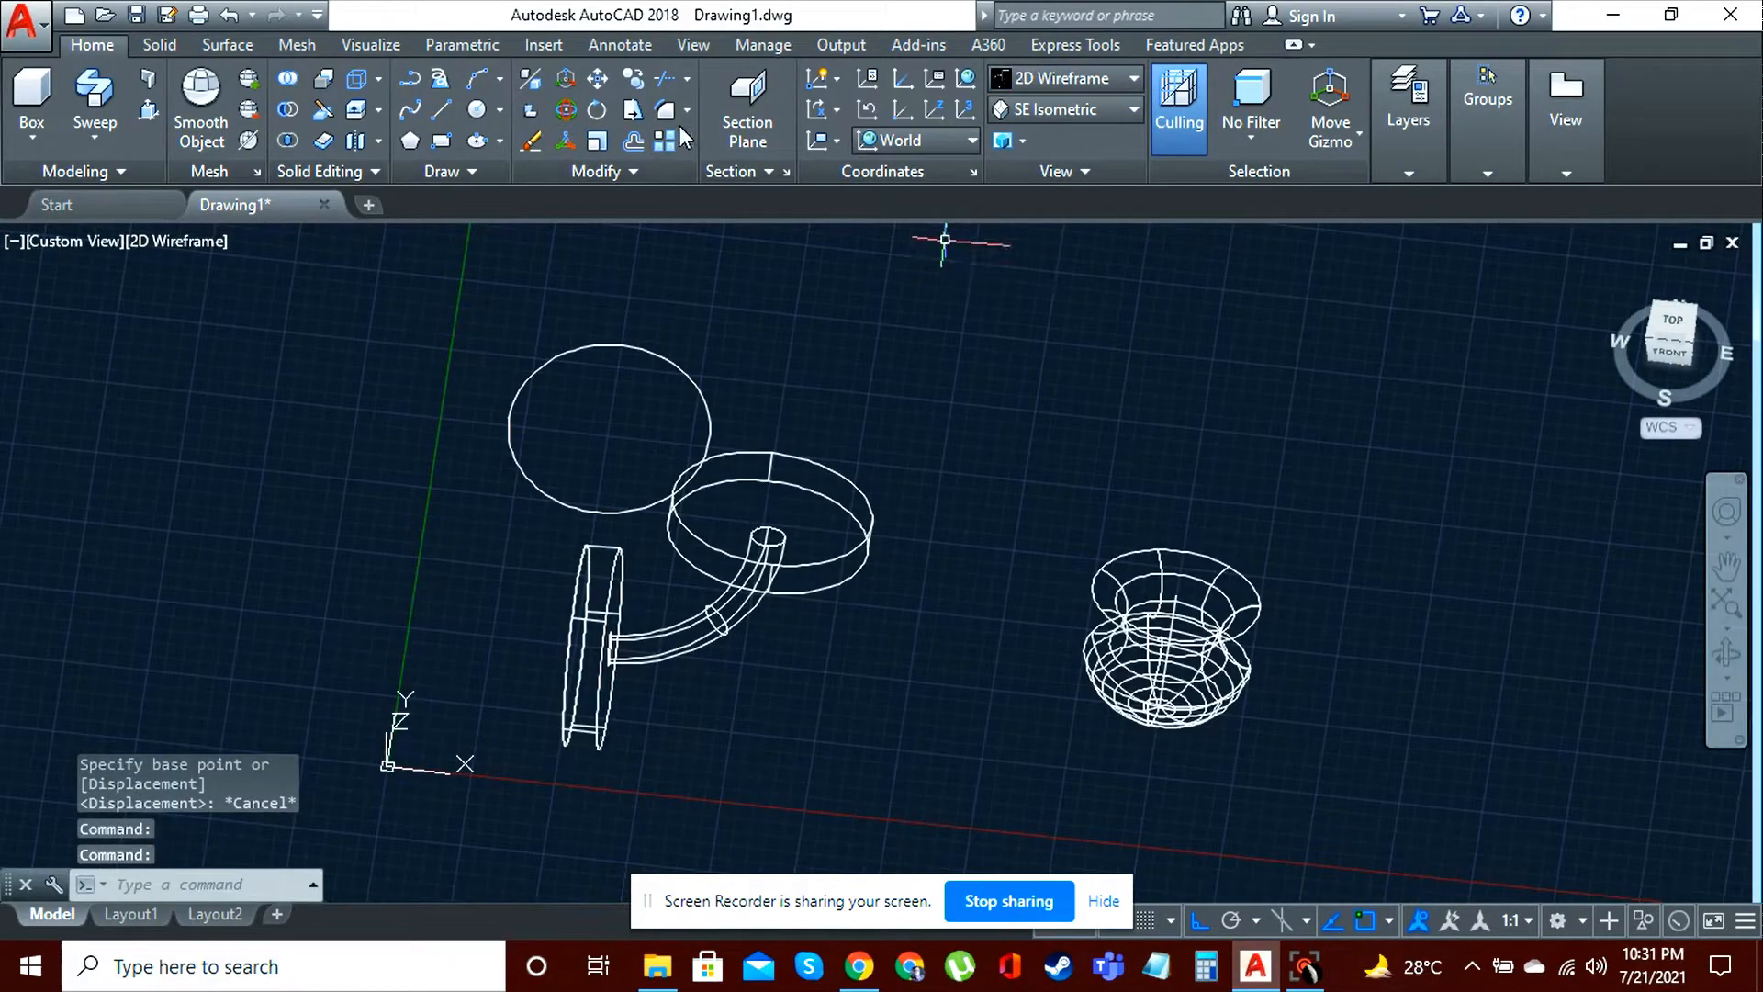
left_click(596, 78)
left_click(1014, 444)
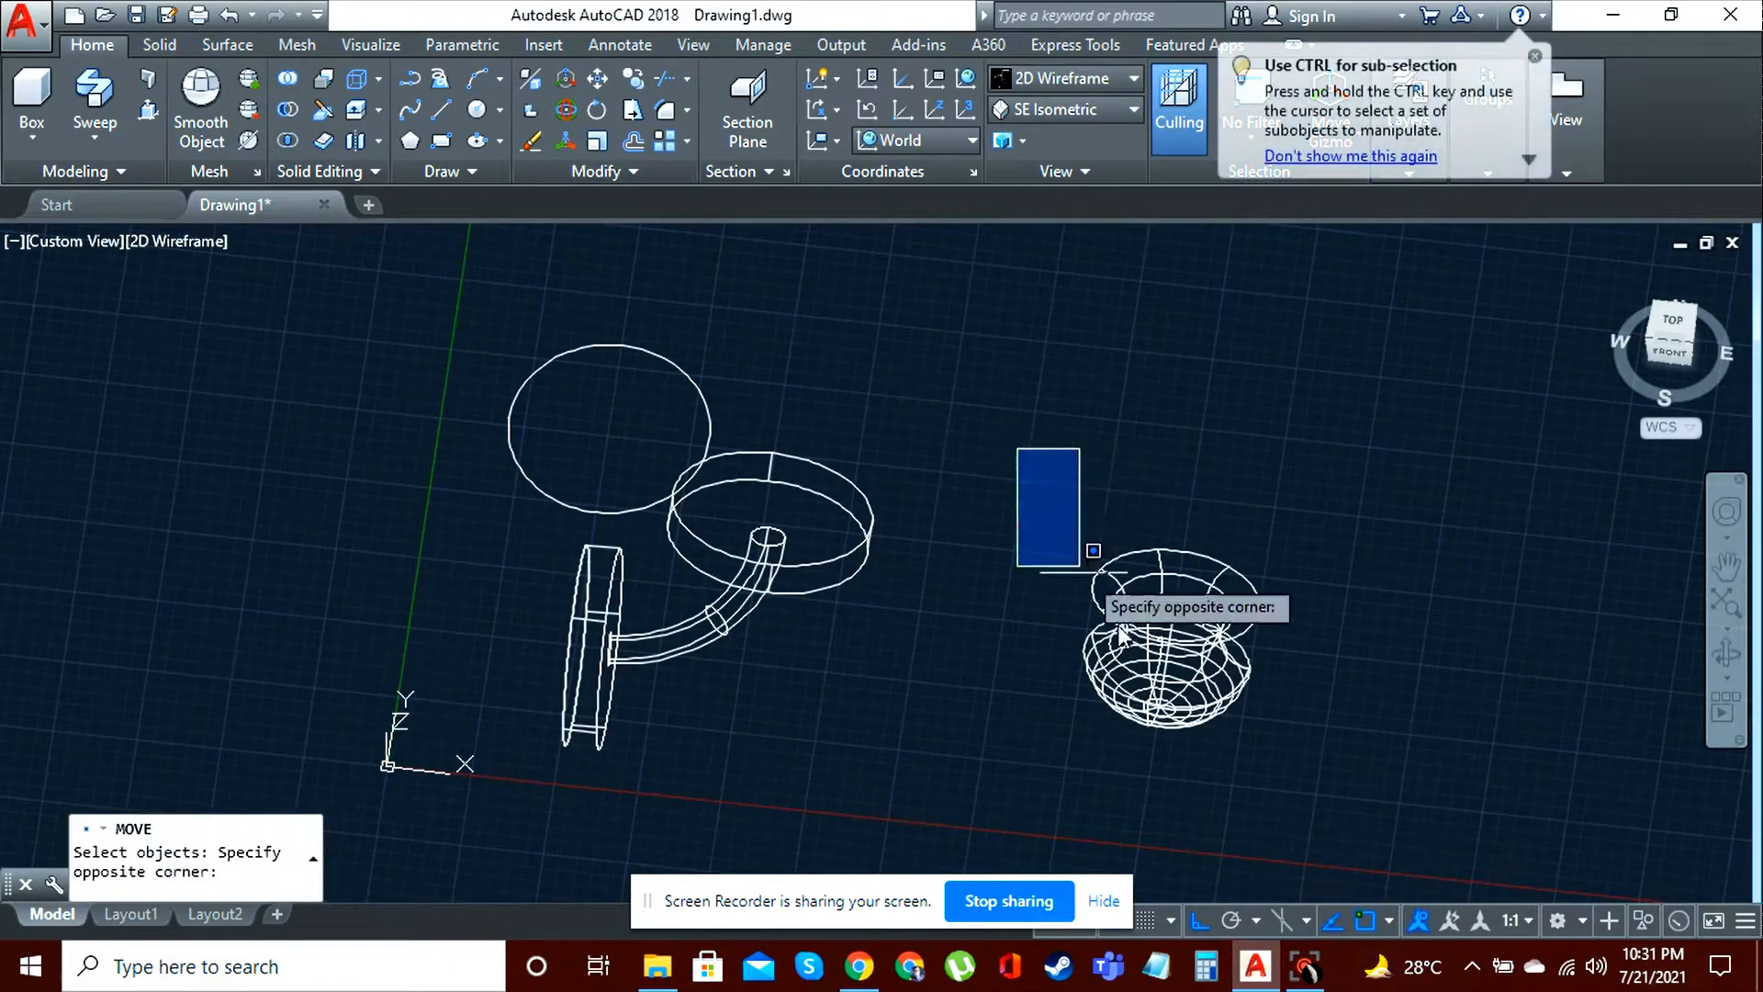
left_click(1304, 814)
scroll(1175, 713, "up", 6)
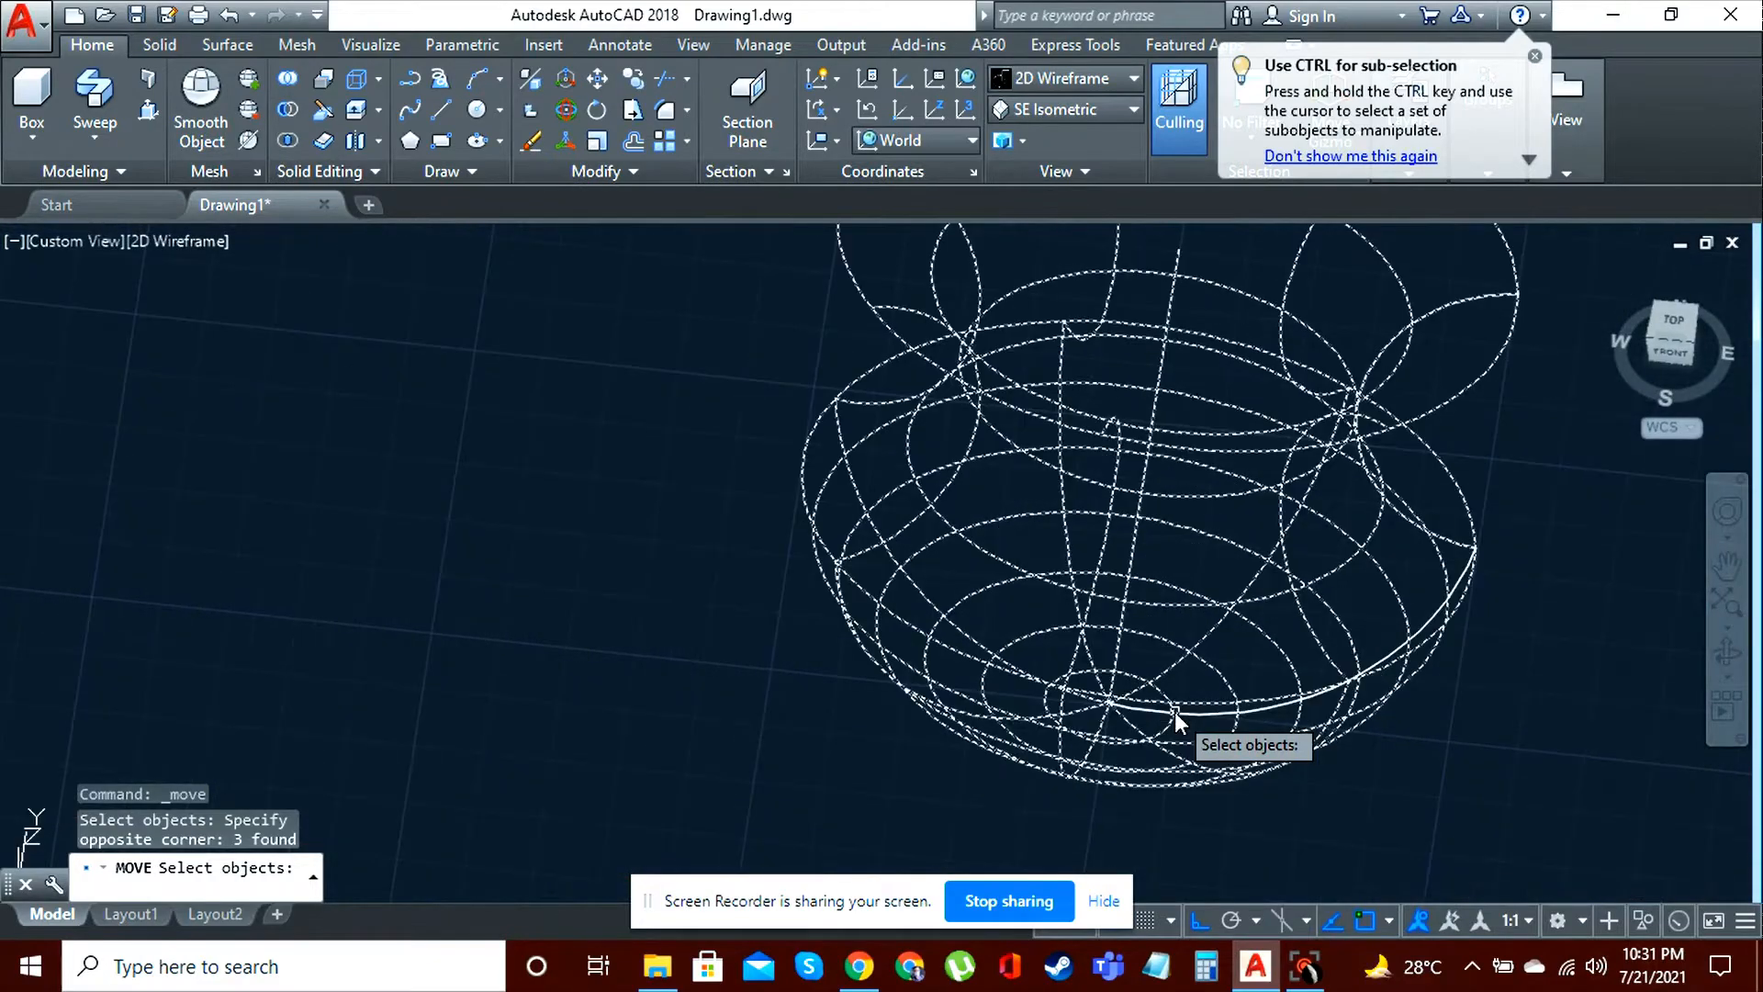
key("Return")
left_click(1110, 702)
scroll(1107, 701, "down", 6)
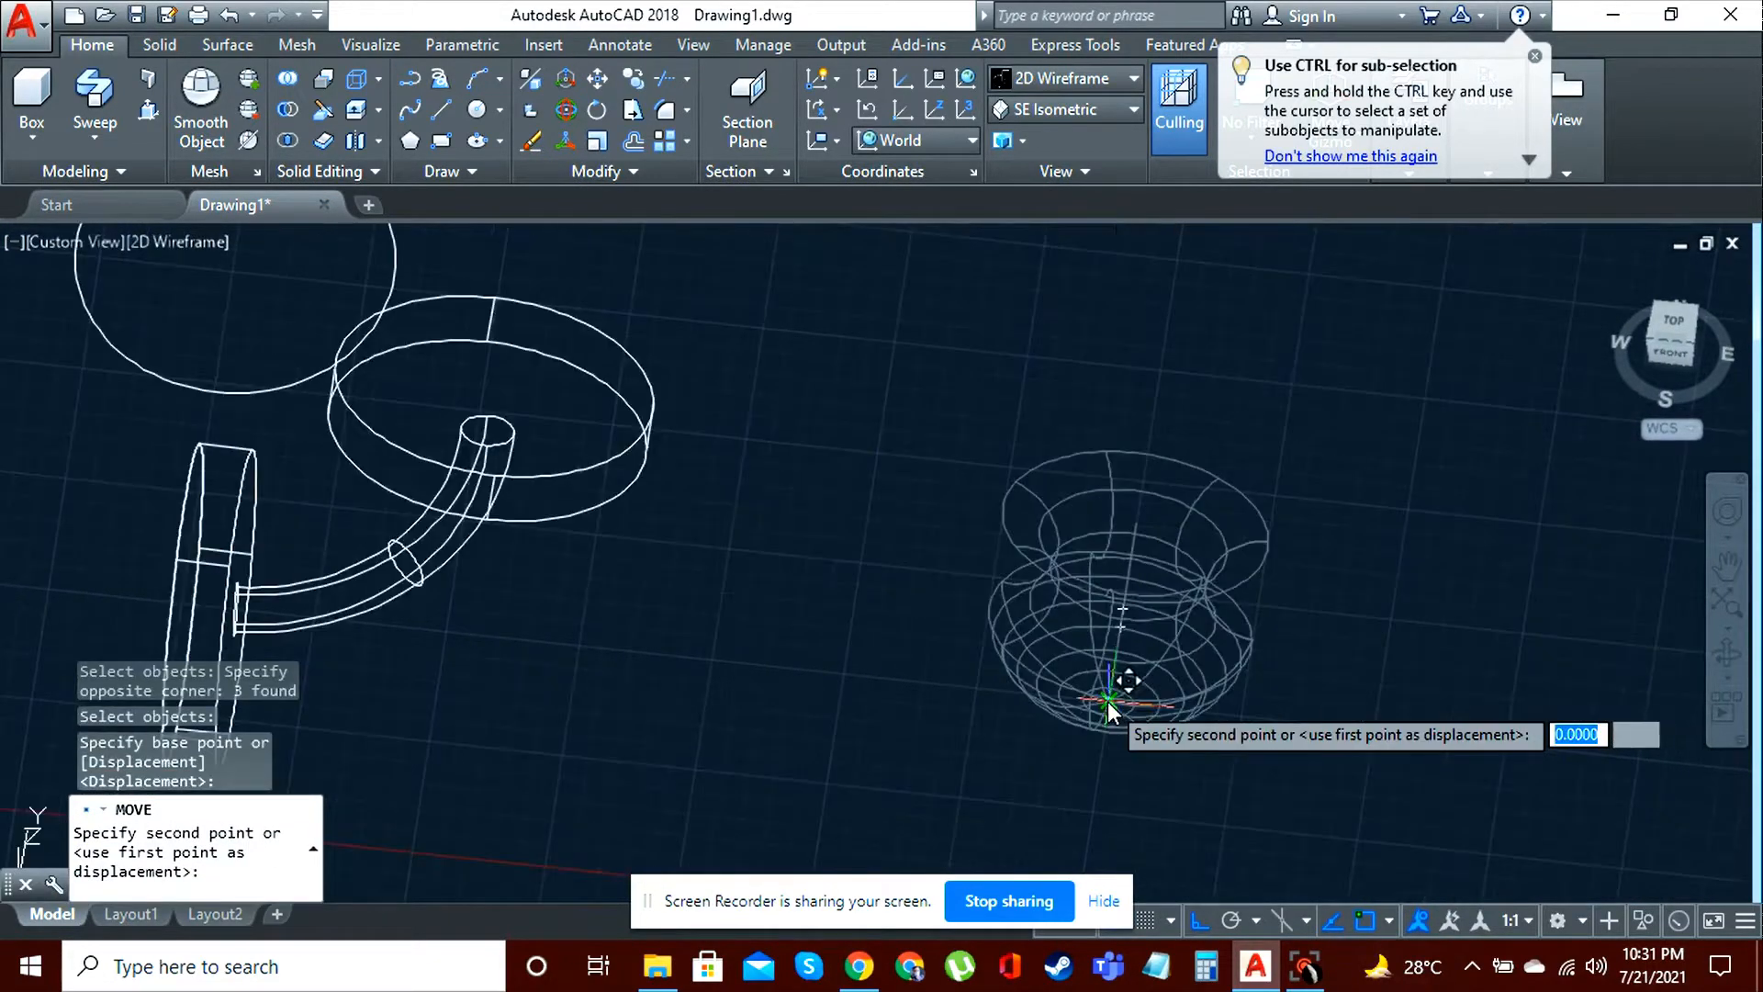
scroll(860, 584, "up", 8)
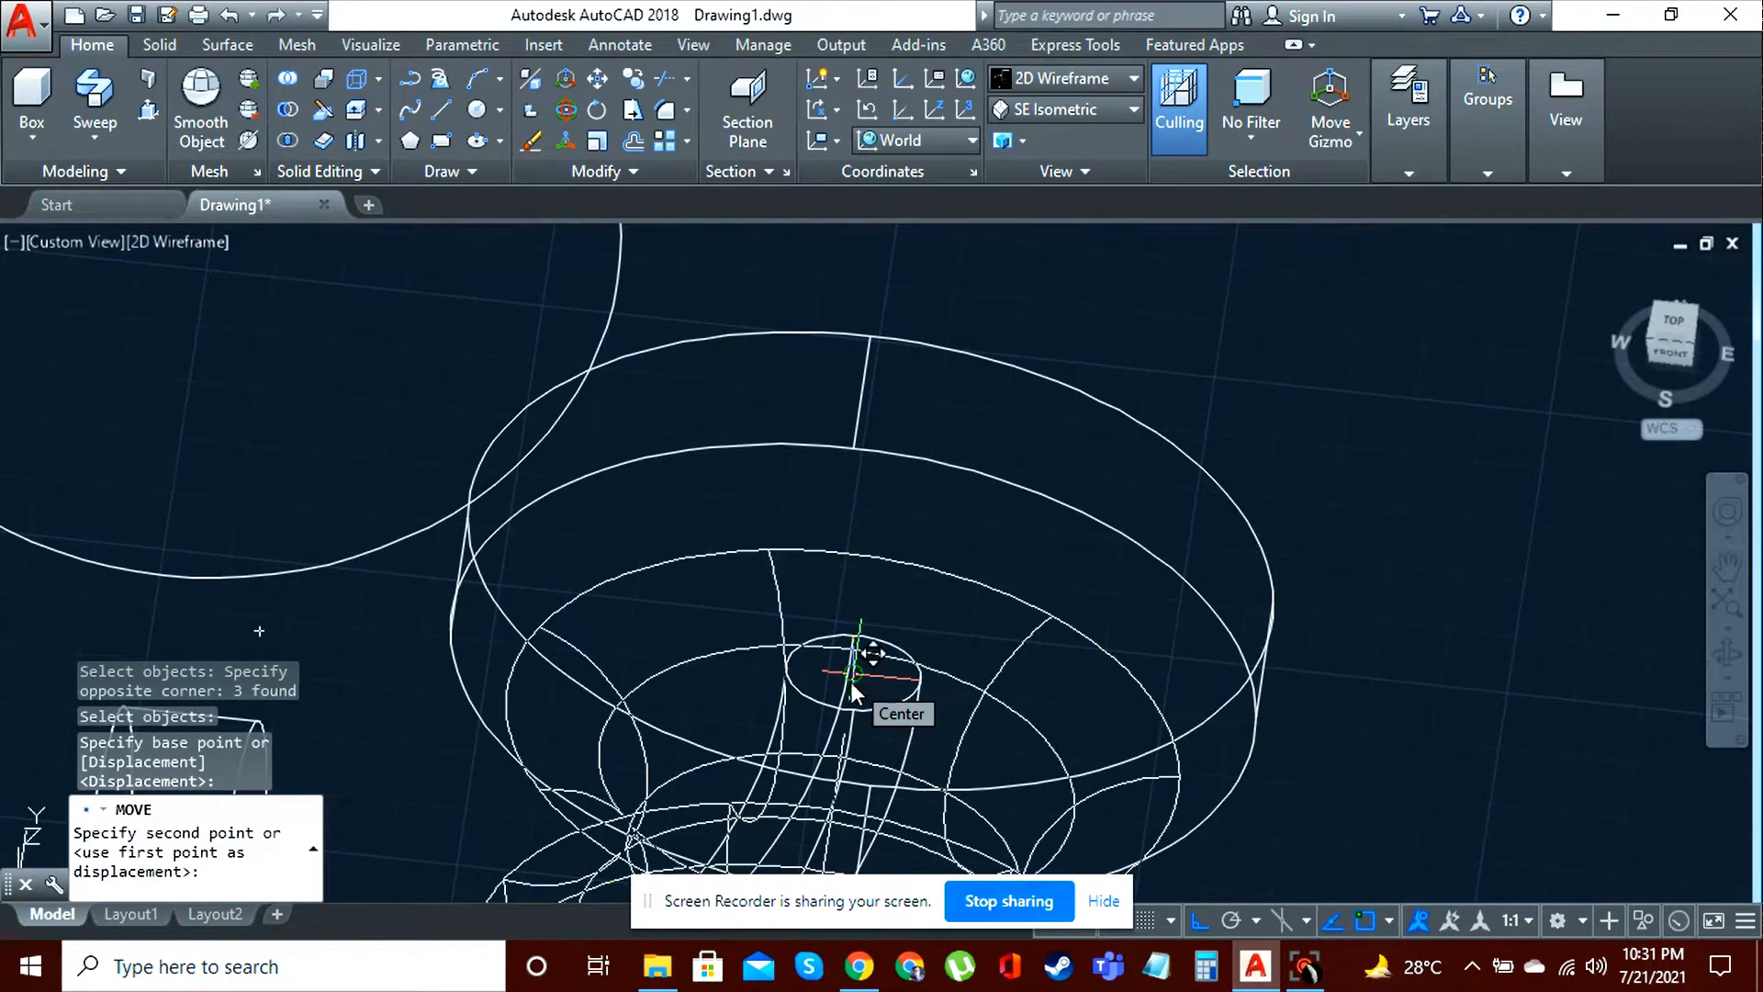
left_click(850, 668)
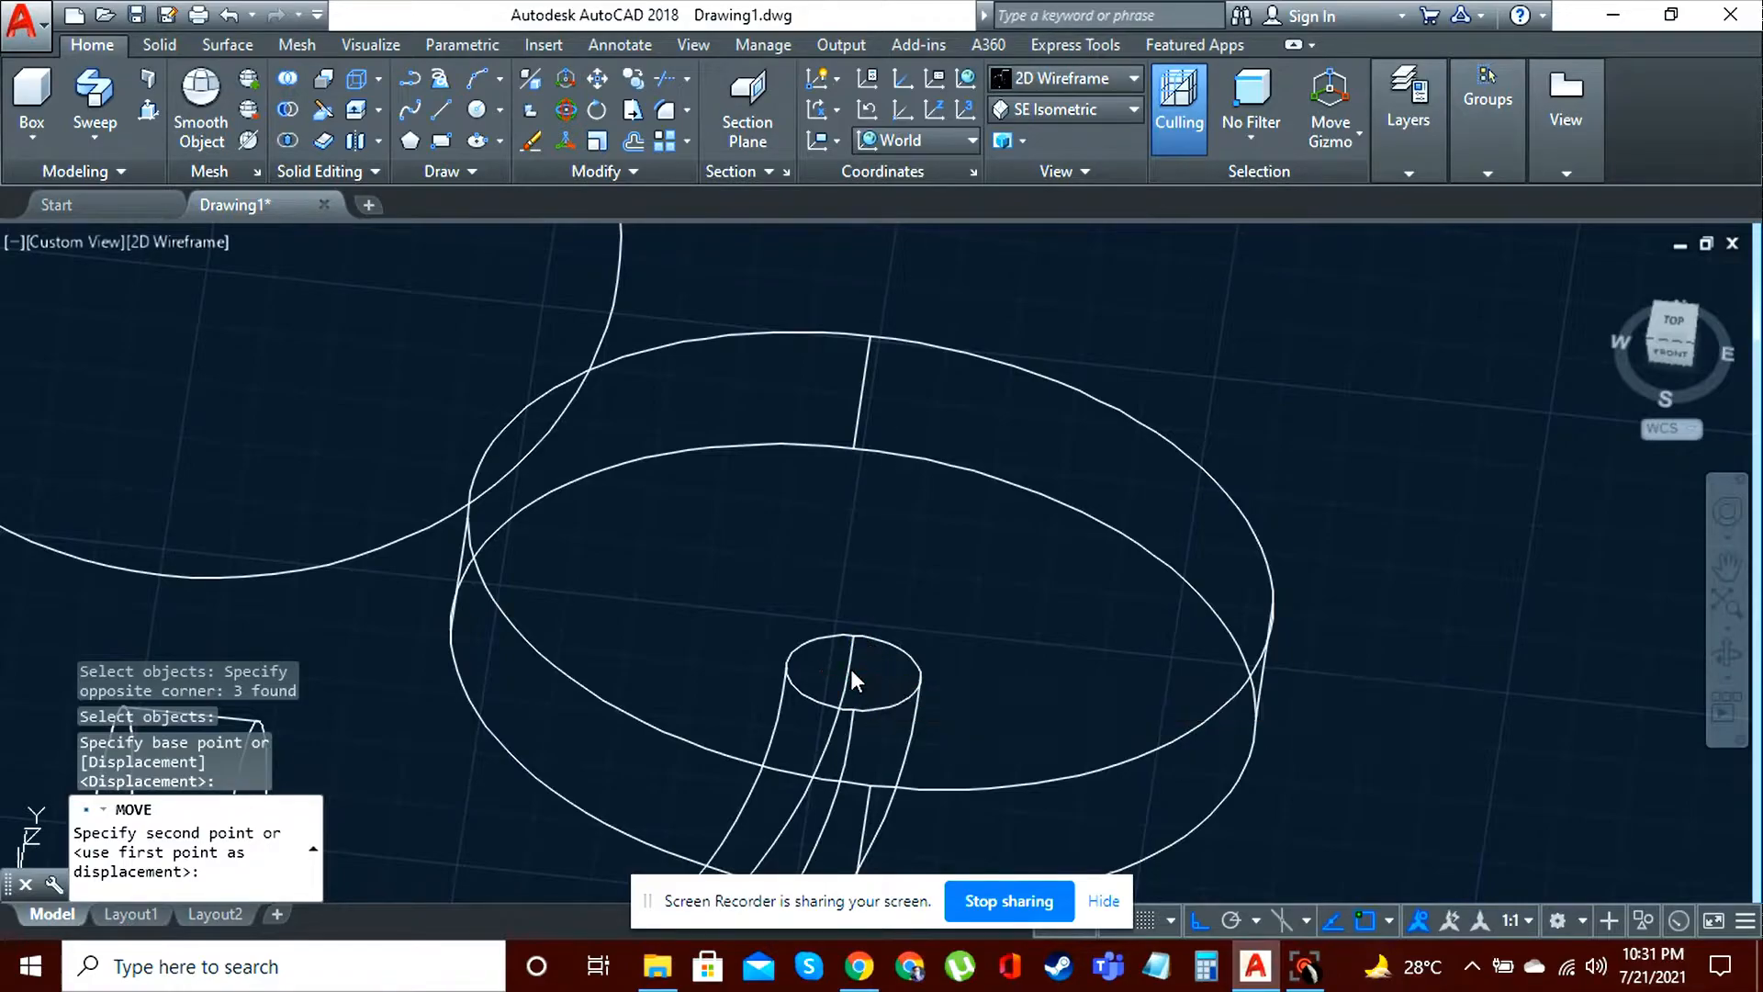
Step: Set the visual style back to Realistic, with the whole assembled model in view
scroll(851, 668, "down", 4)
scroll(1083, 597, "down", 2)
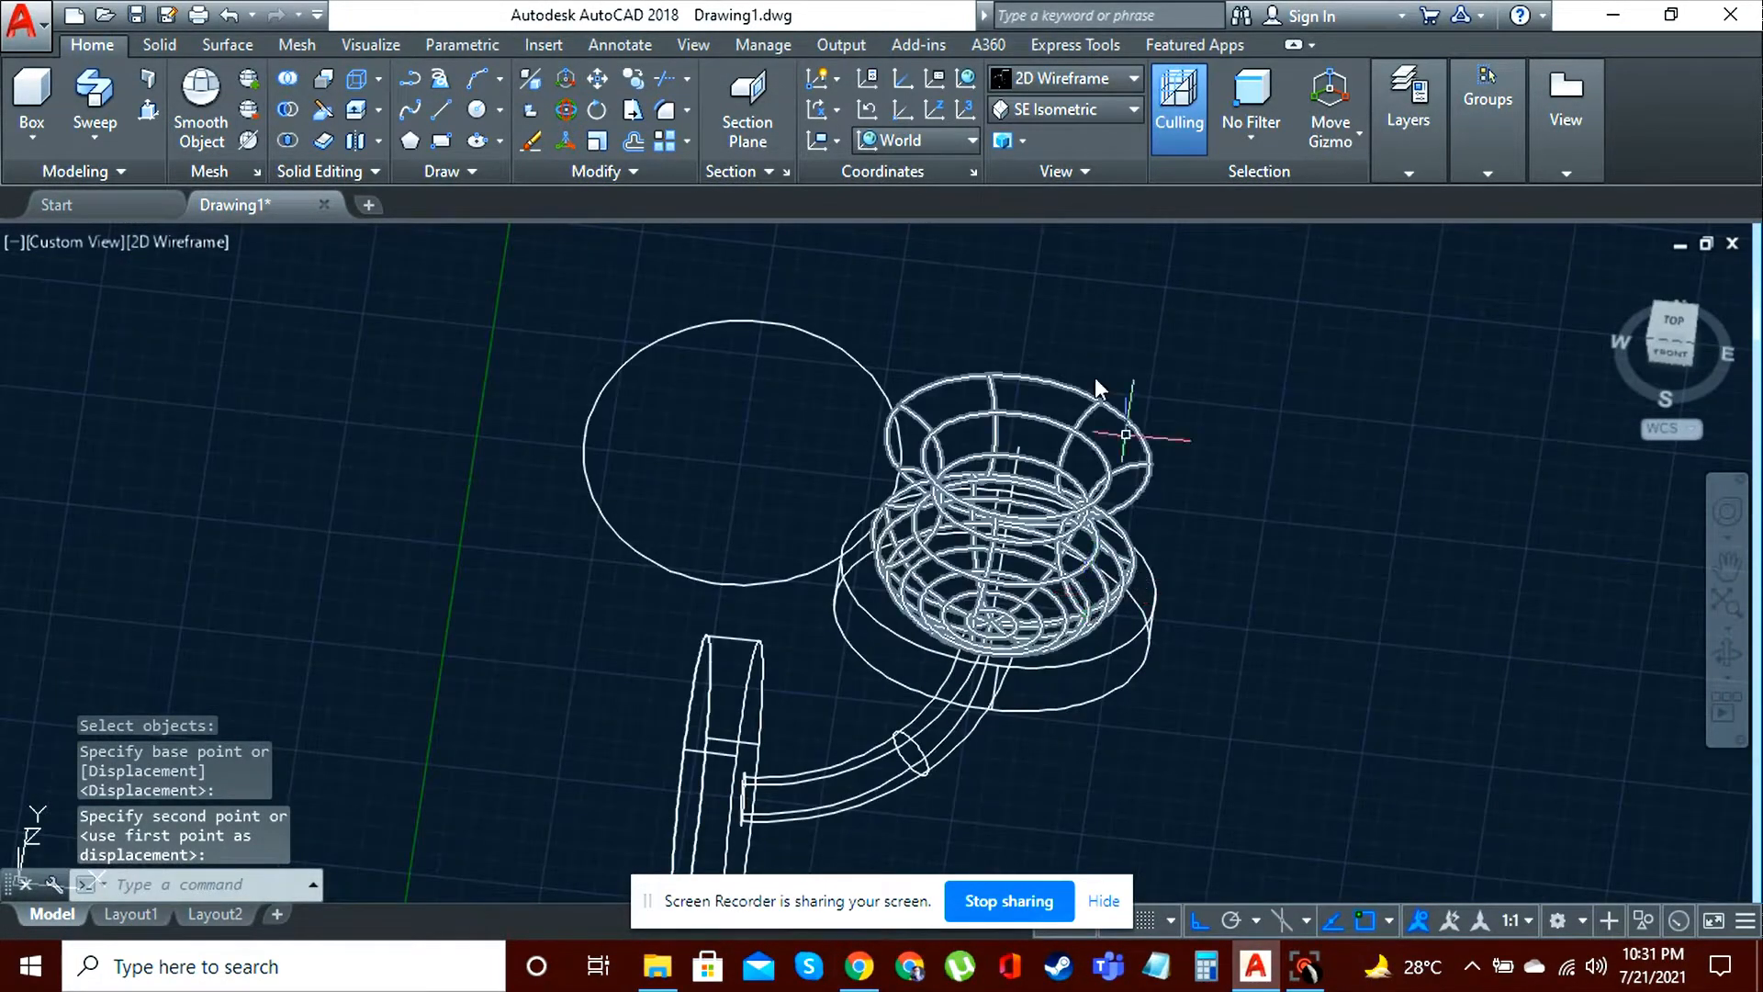
left_click(1120, 77)
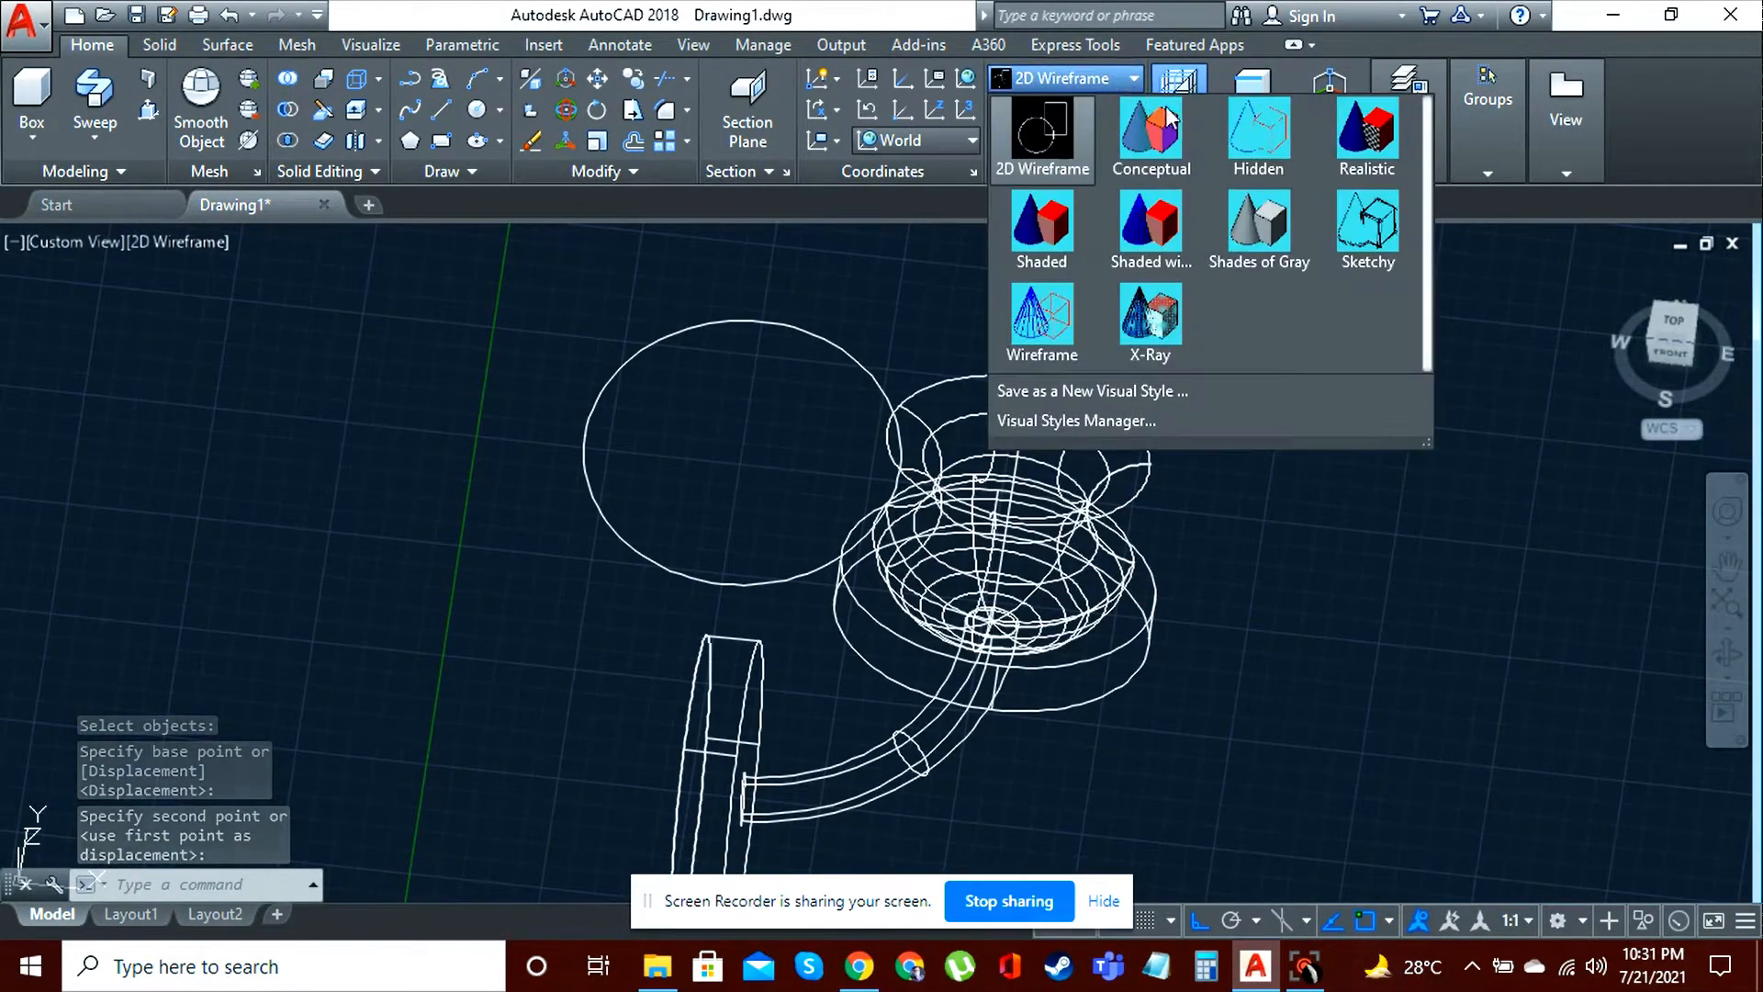
scroll(1353, 386, "down", 2)
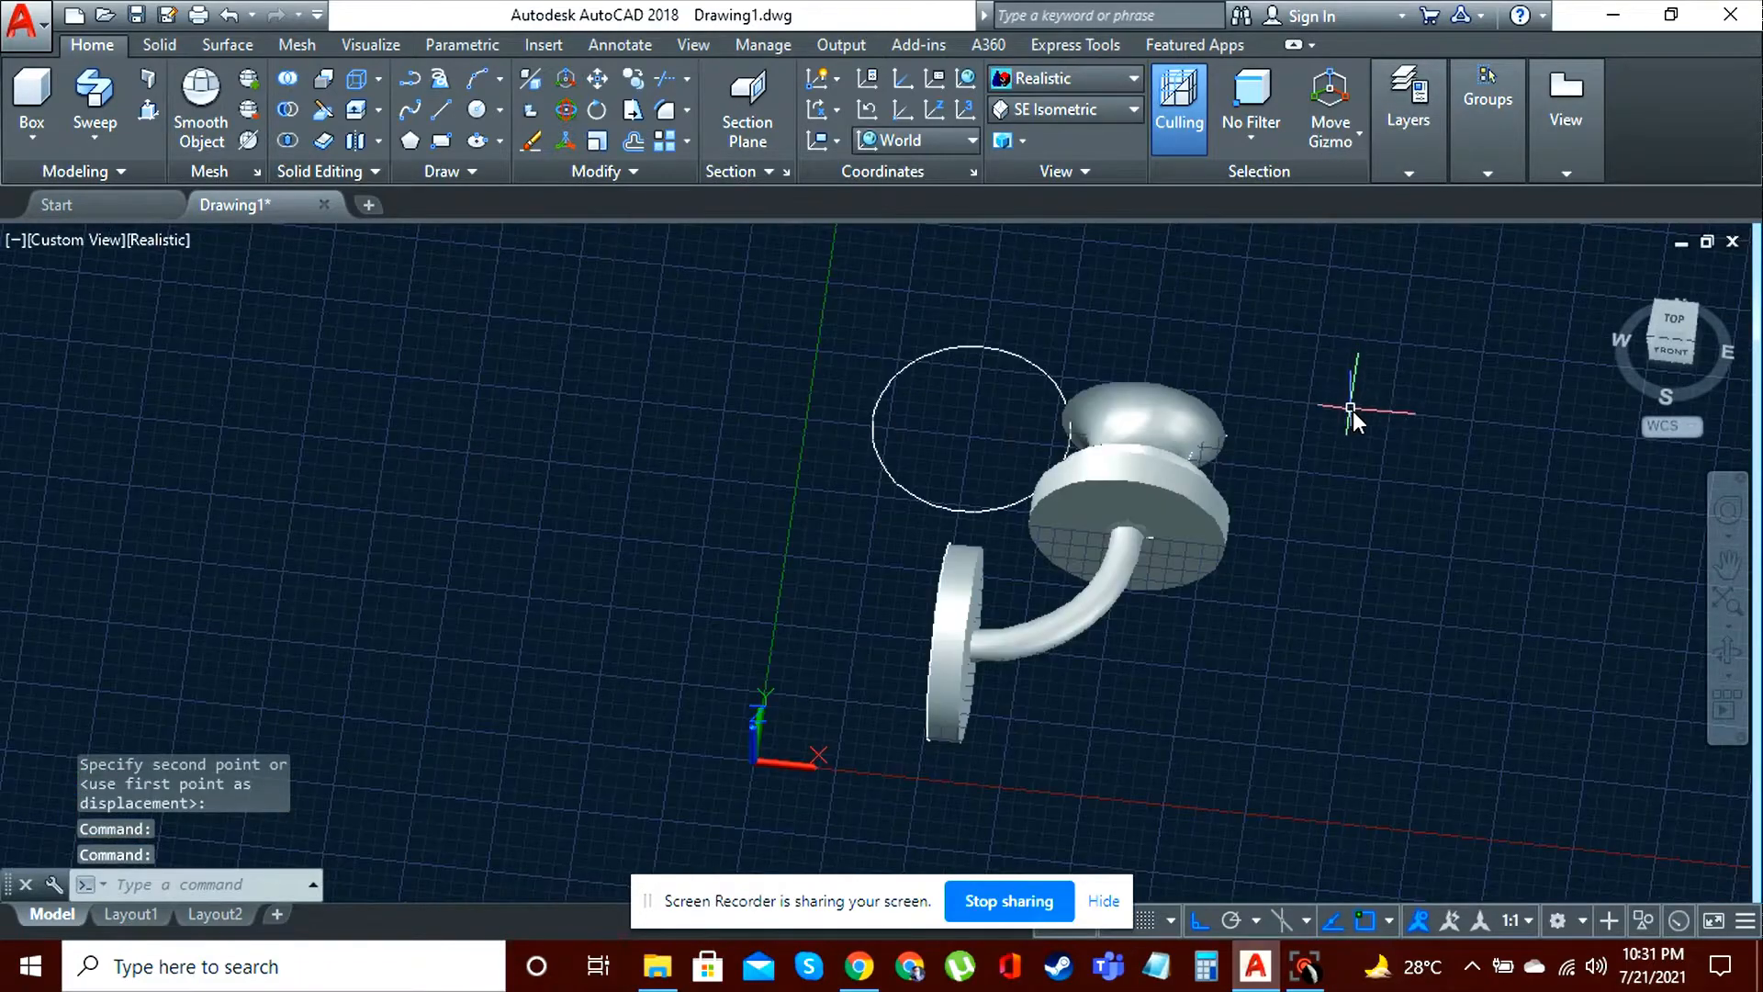
left_click(1728, 563)
left_click_drag(1468, 559, 1346, 613)
key("Escape")
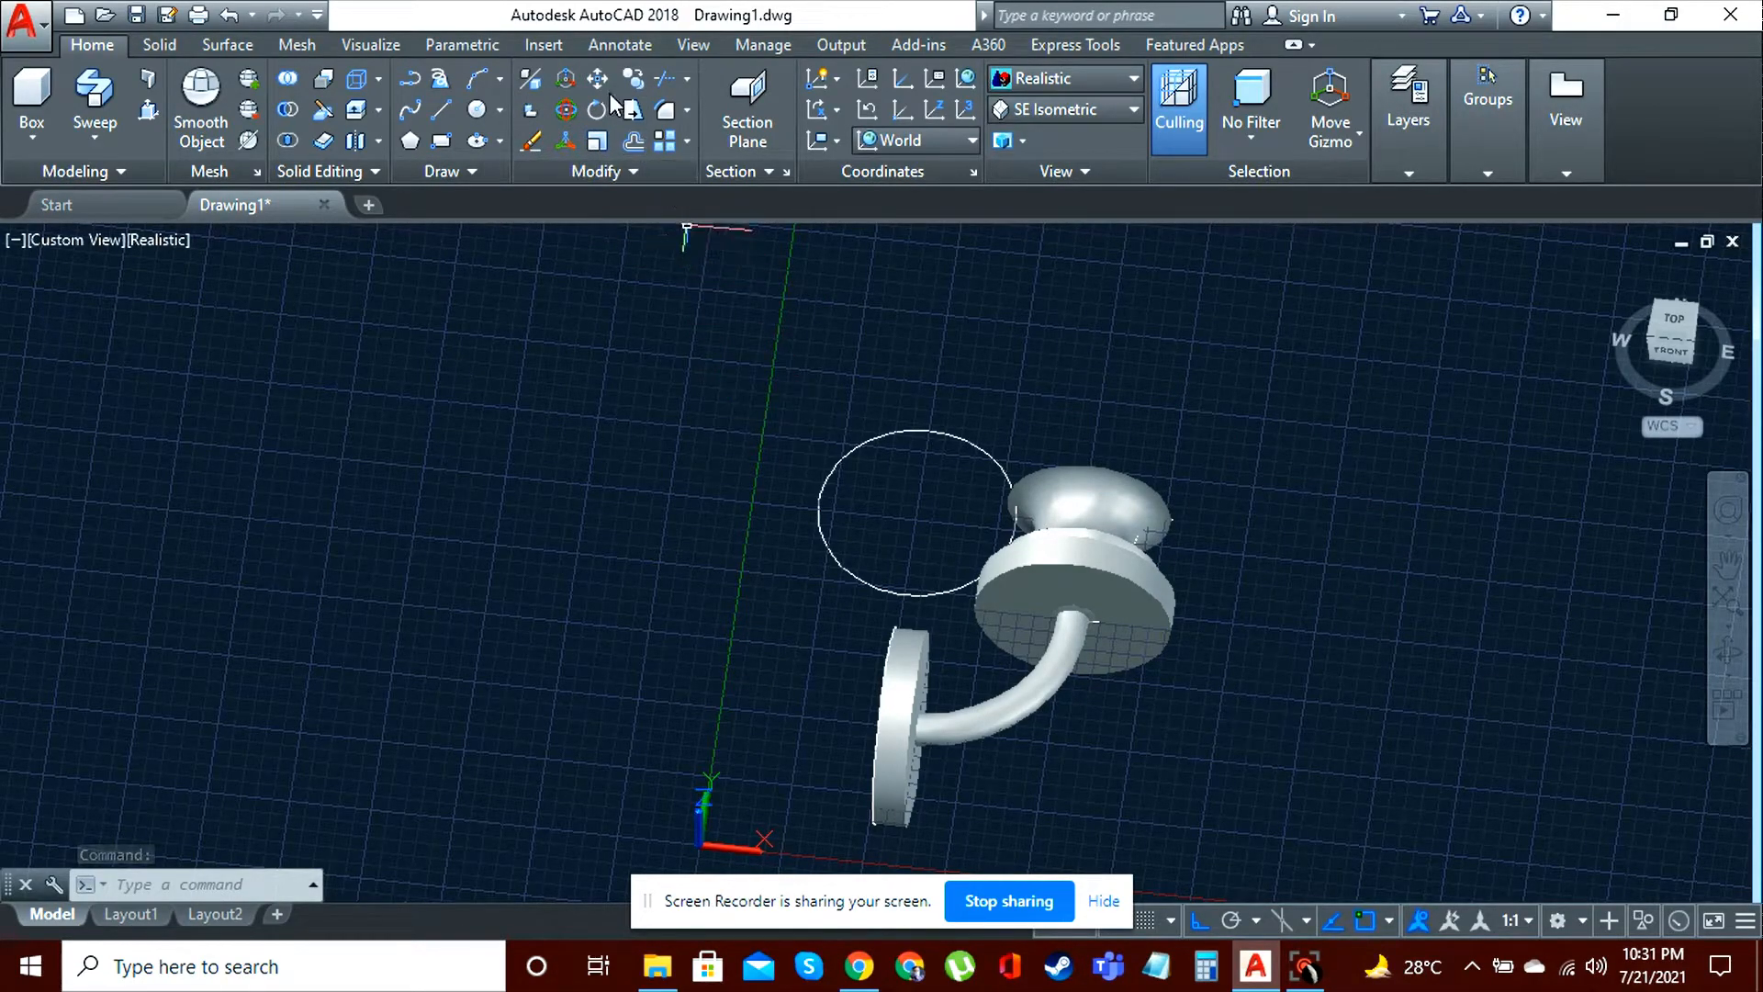
left_click(565, 112)
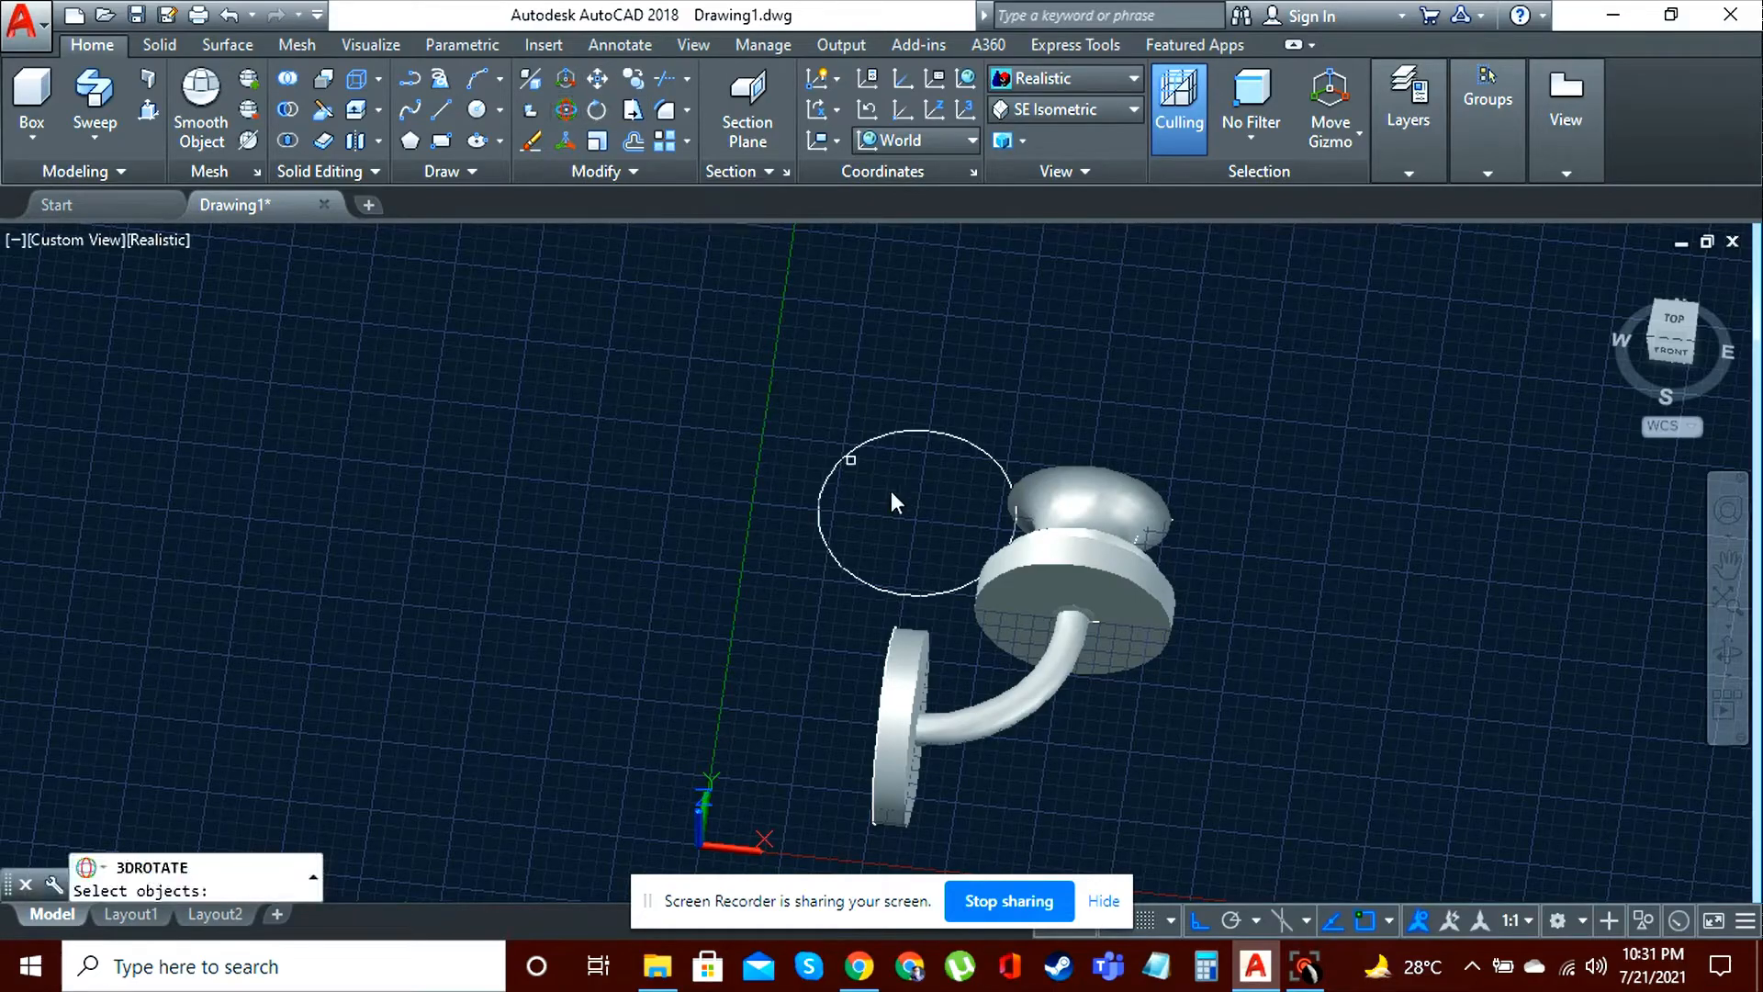
left_click(900, 362)
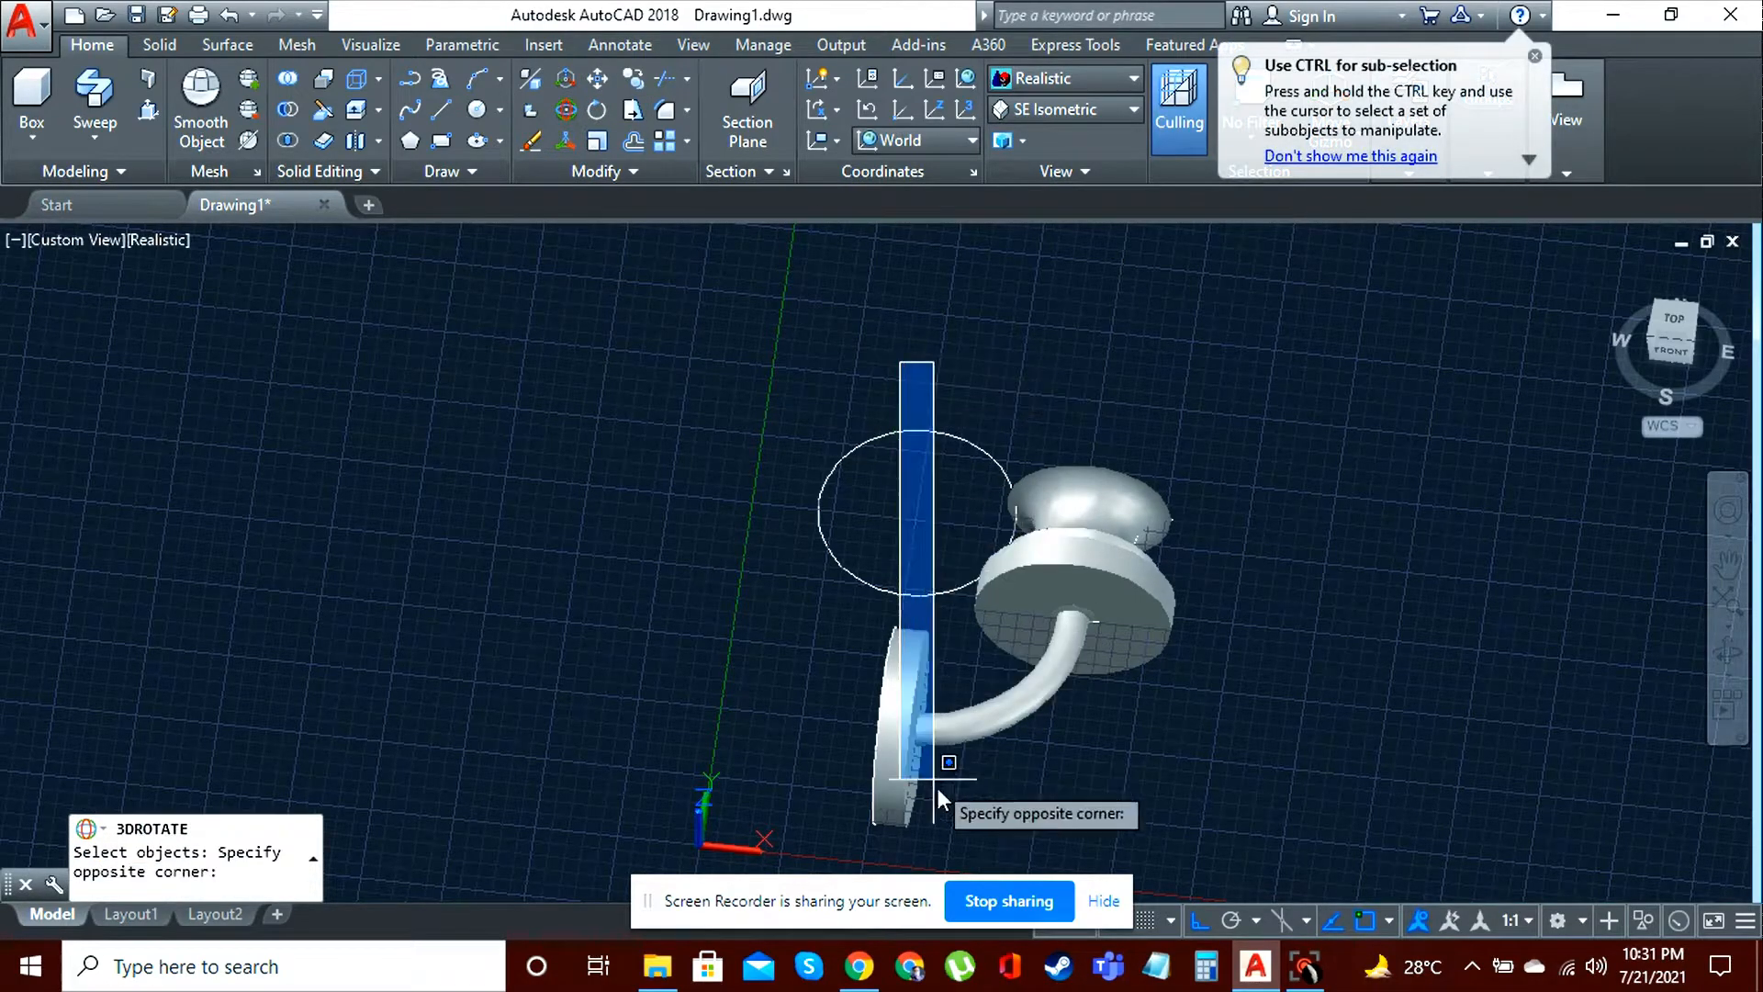
left_click(1193, 825)
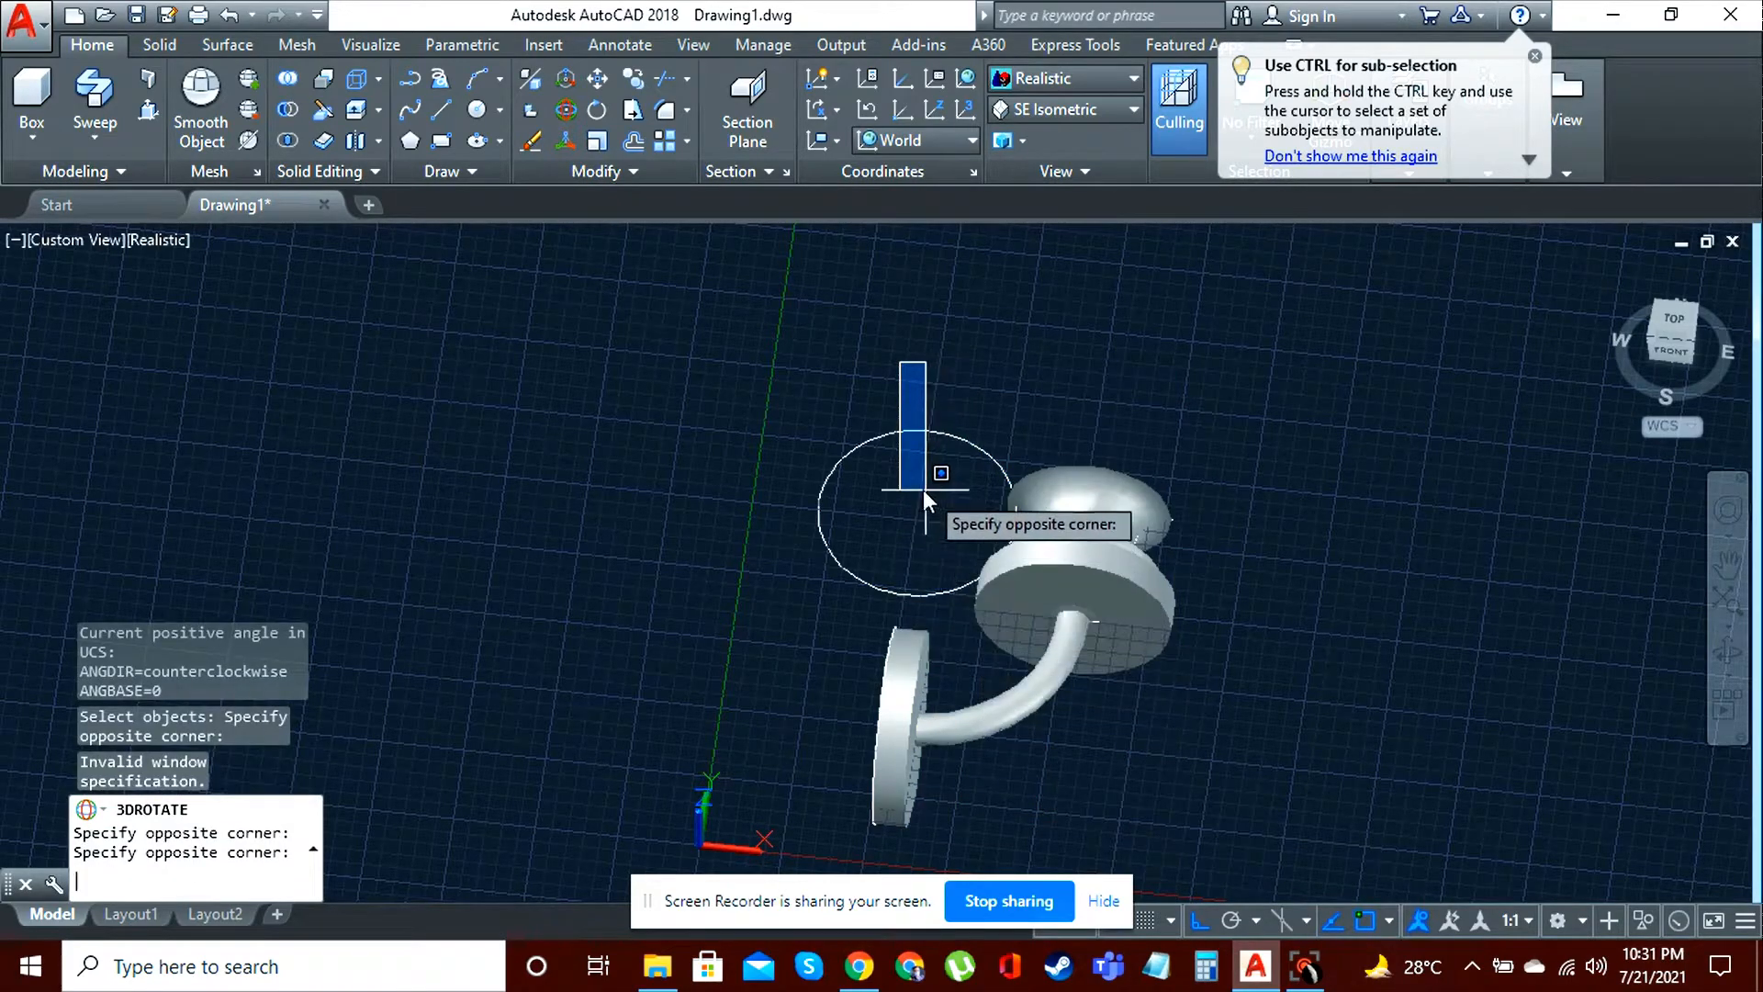
key("Escape")
key("Escape")
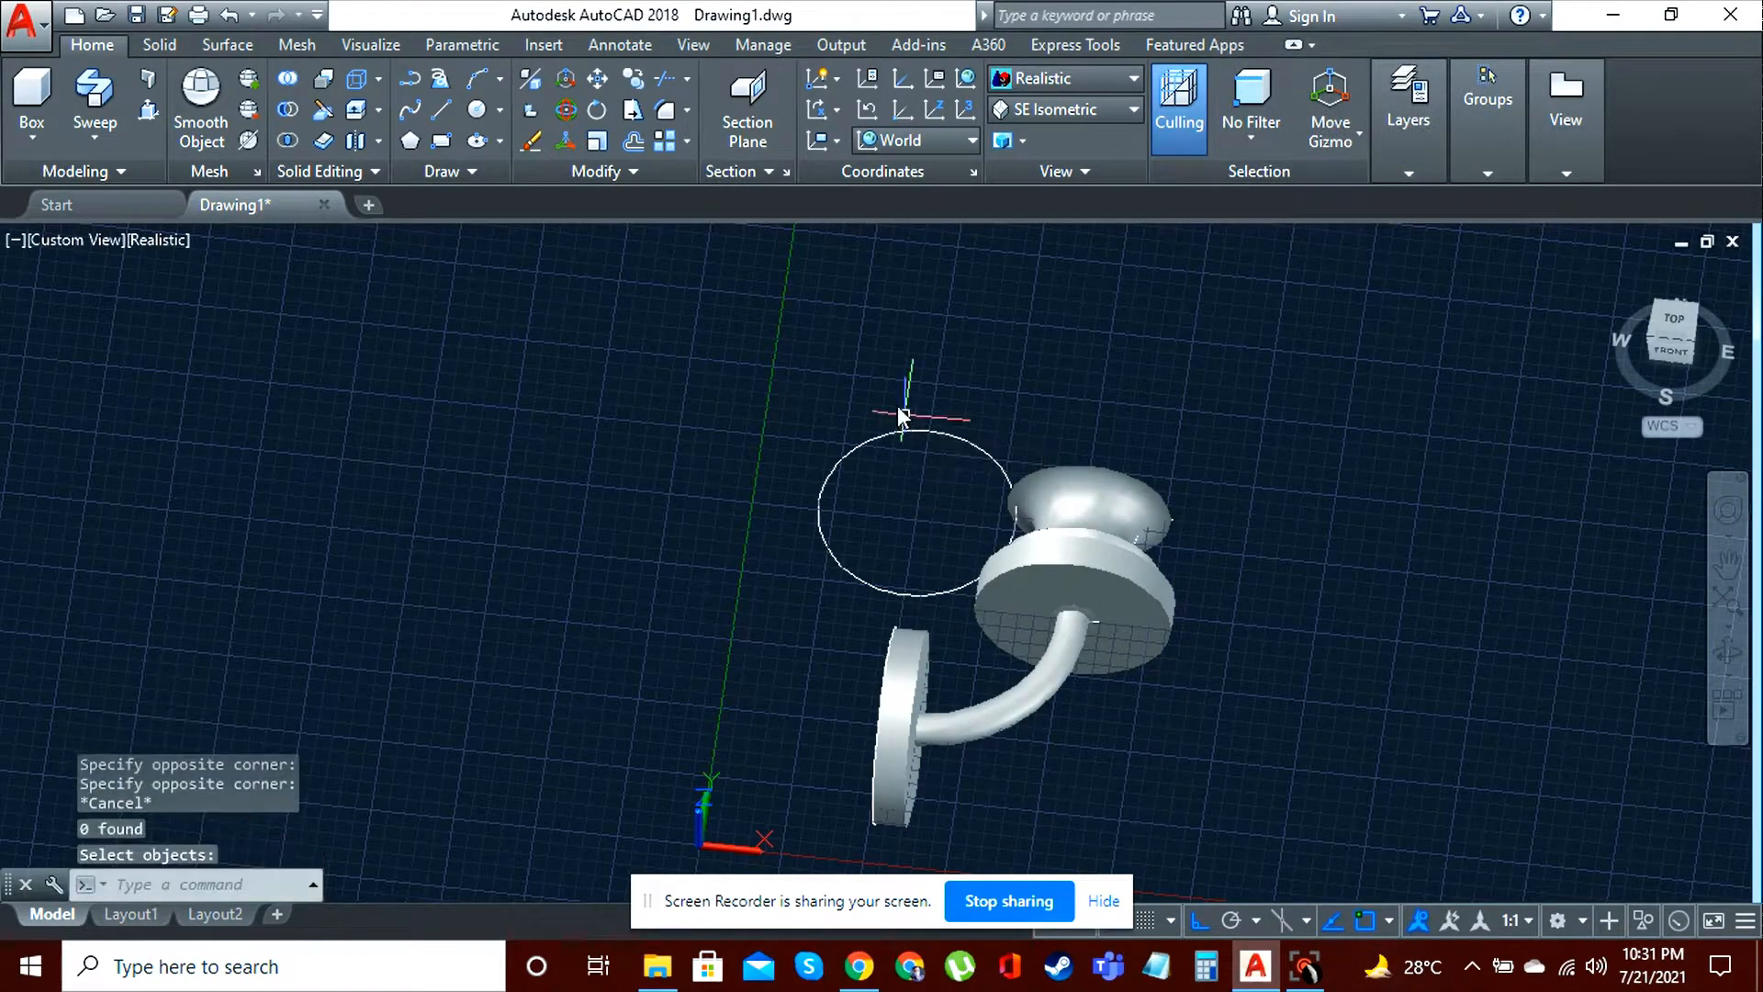
left_click(881, 395)
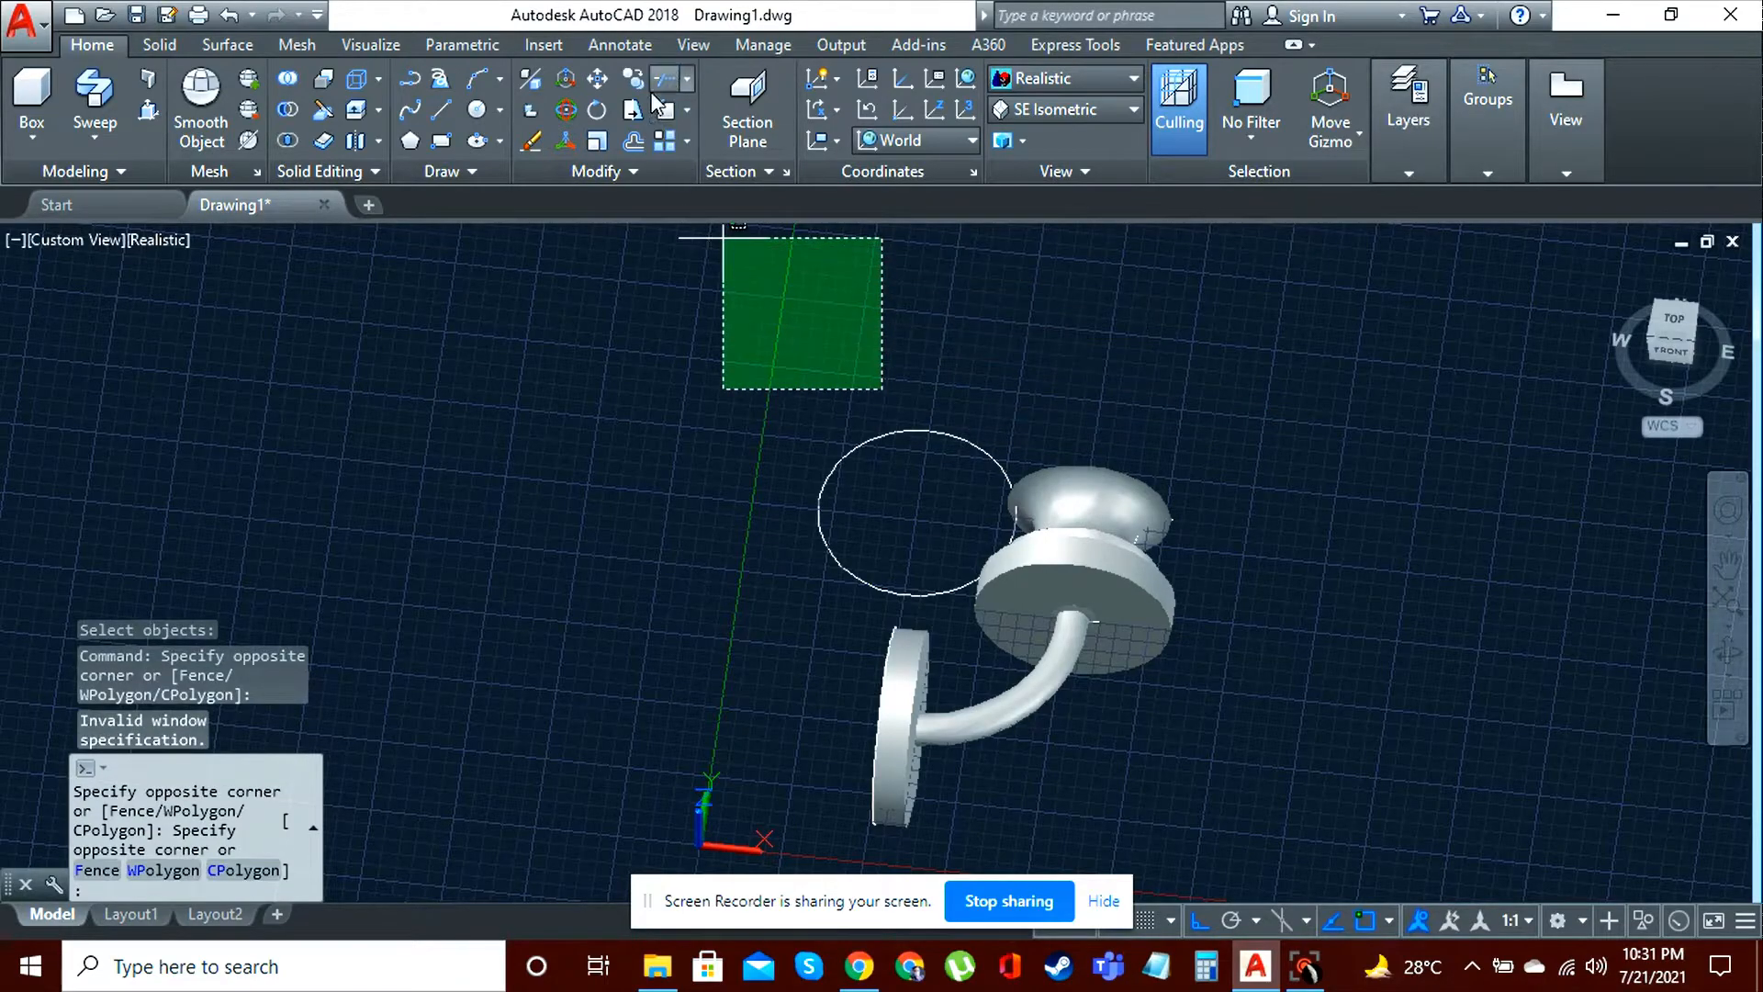
Step: 3D-rotate the discs, curved tube and revolved body together a quarter turn about the X axis so the bowl opens upward along Z
left_click(566, 112)
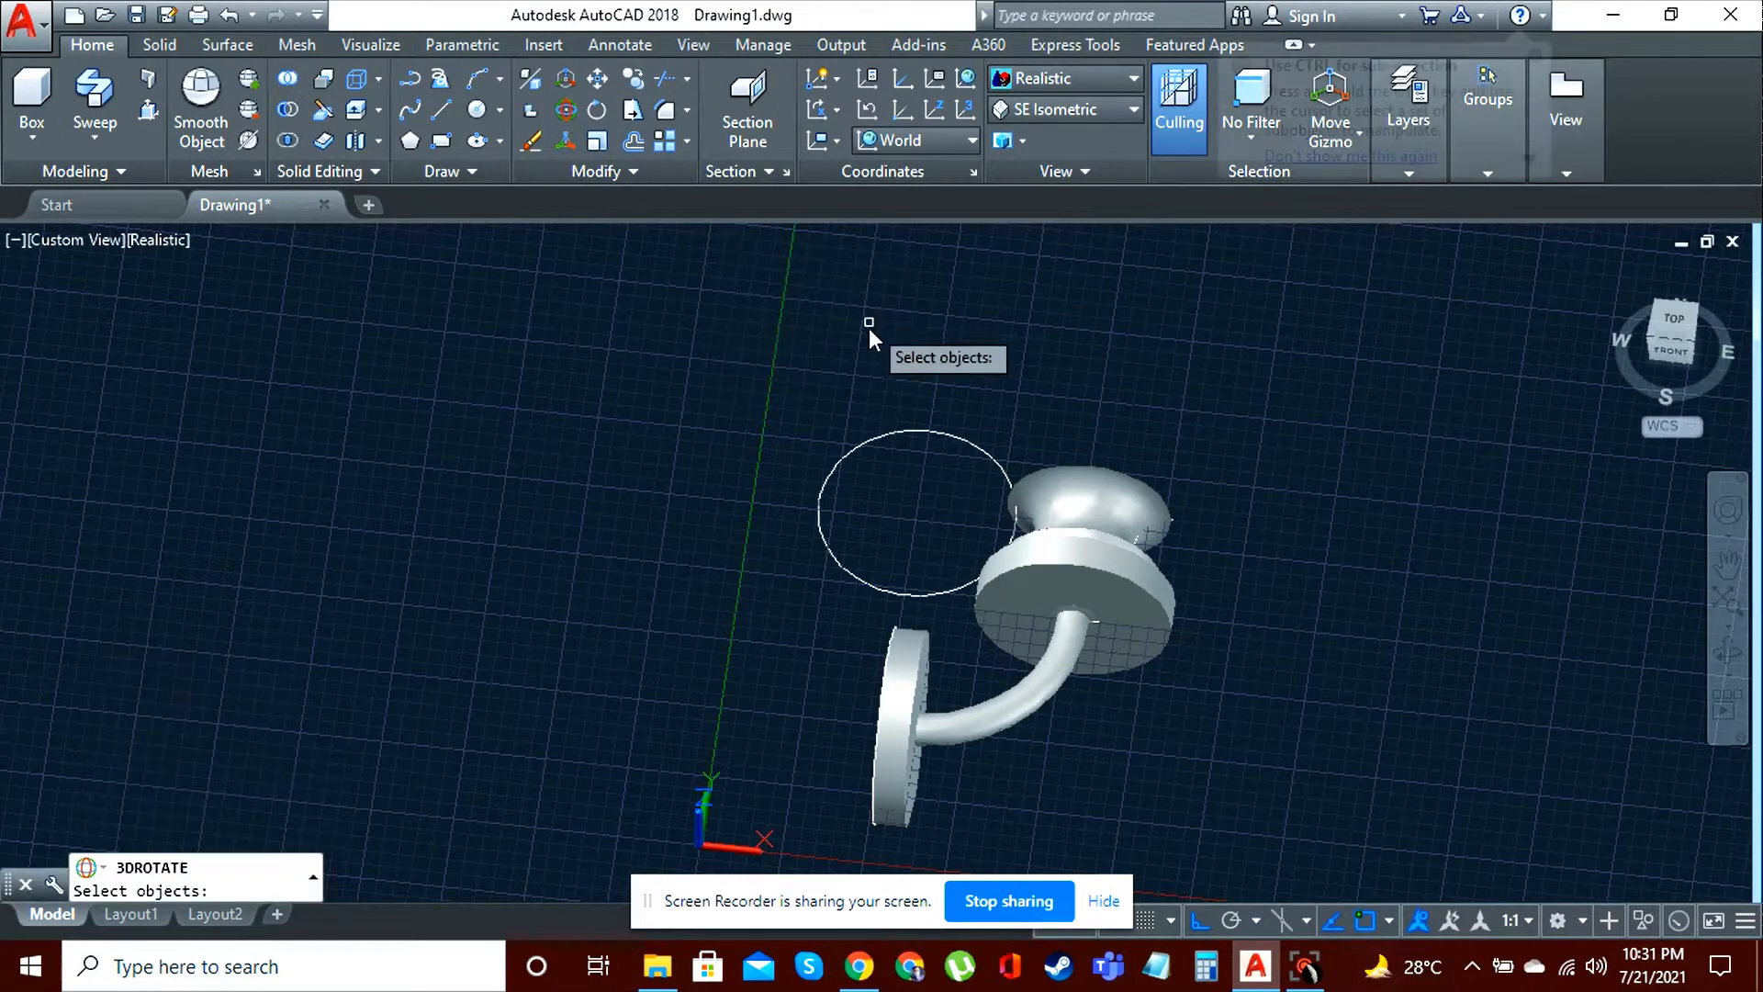
left_click(840, 333)
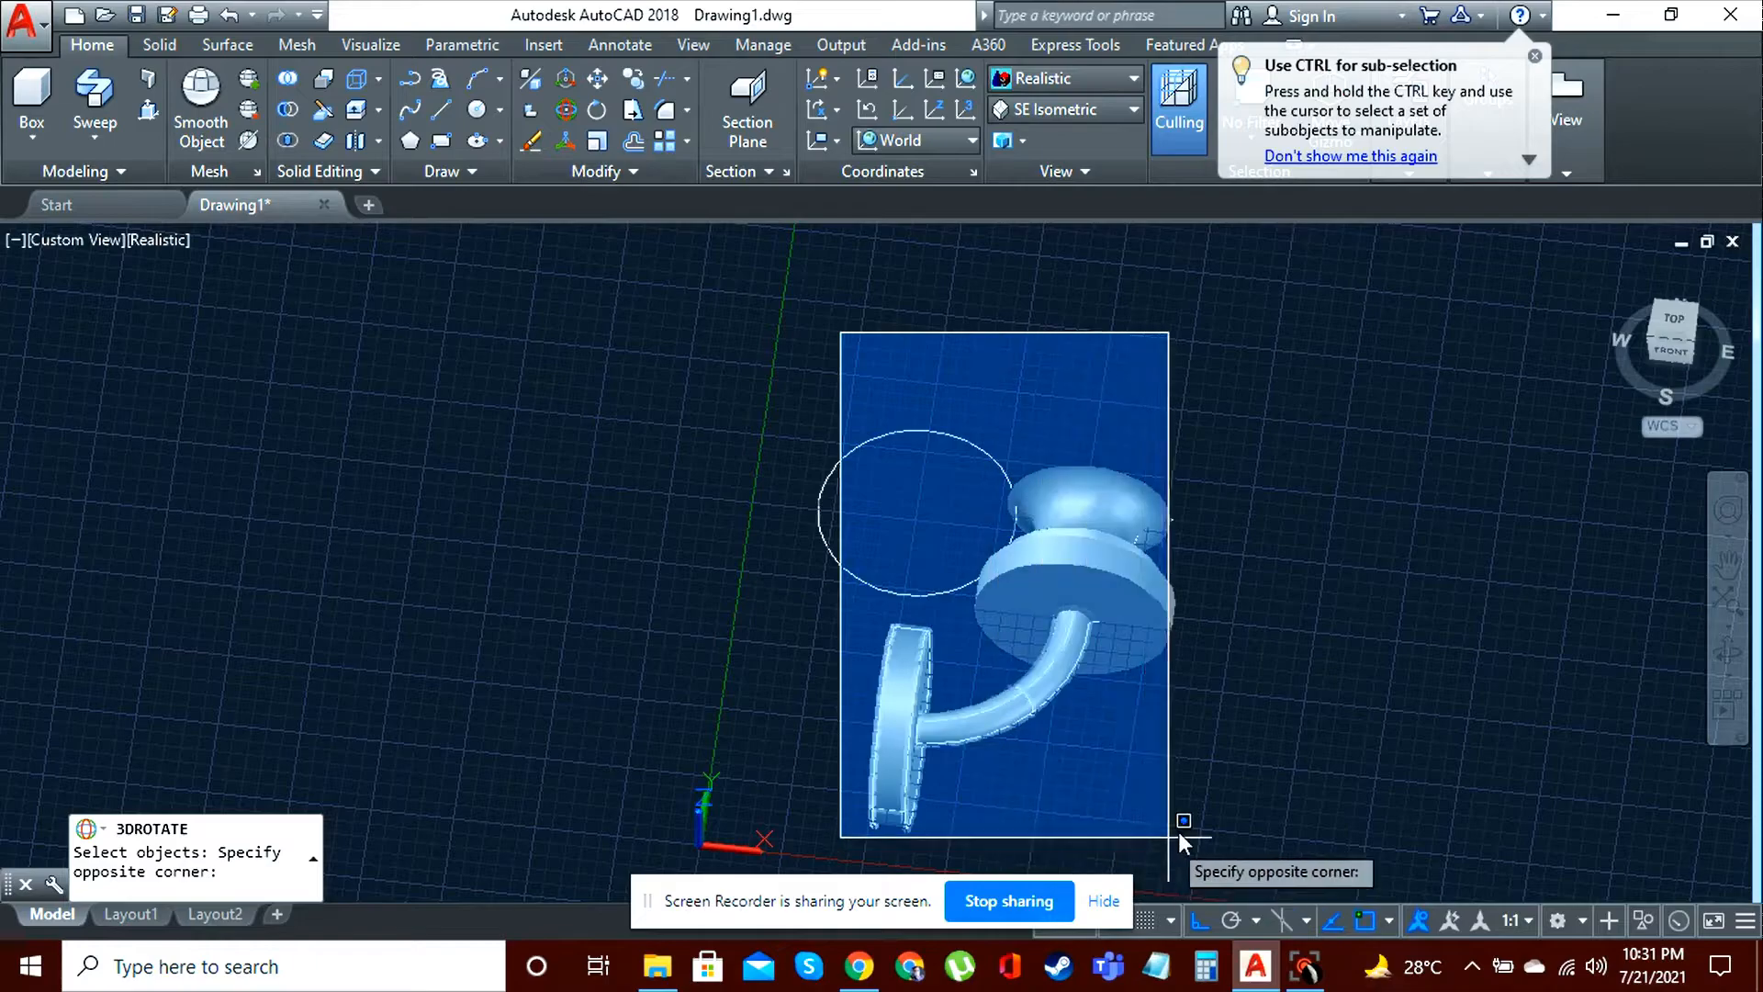
left_click(1218, 858)
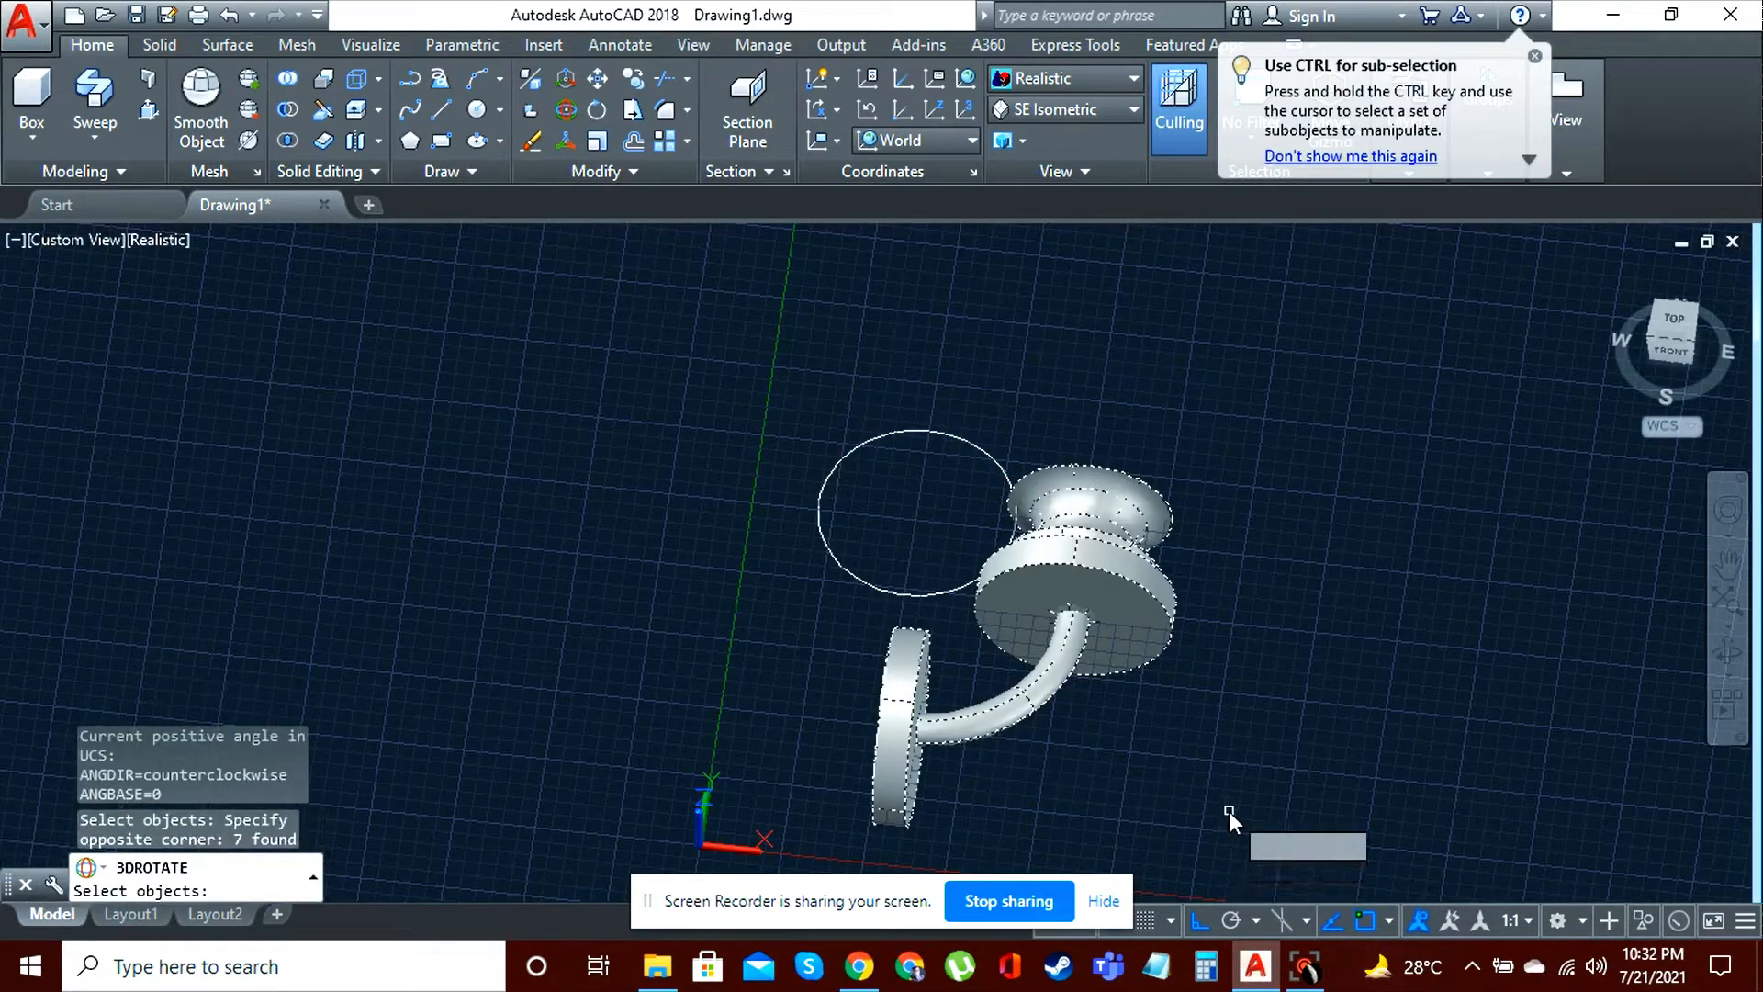
key("Return")
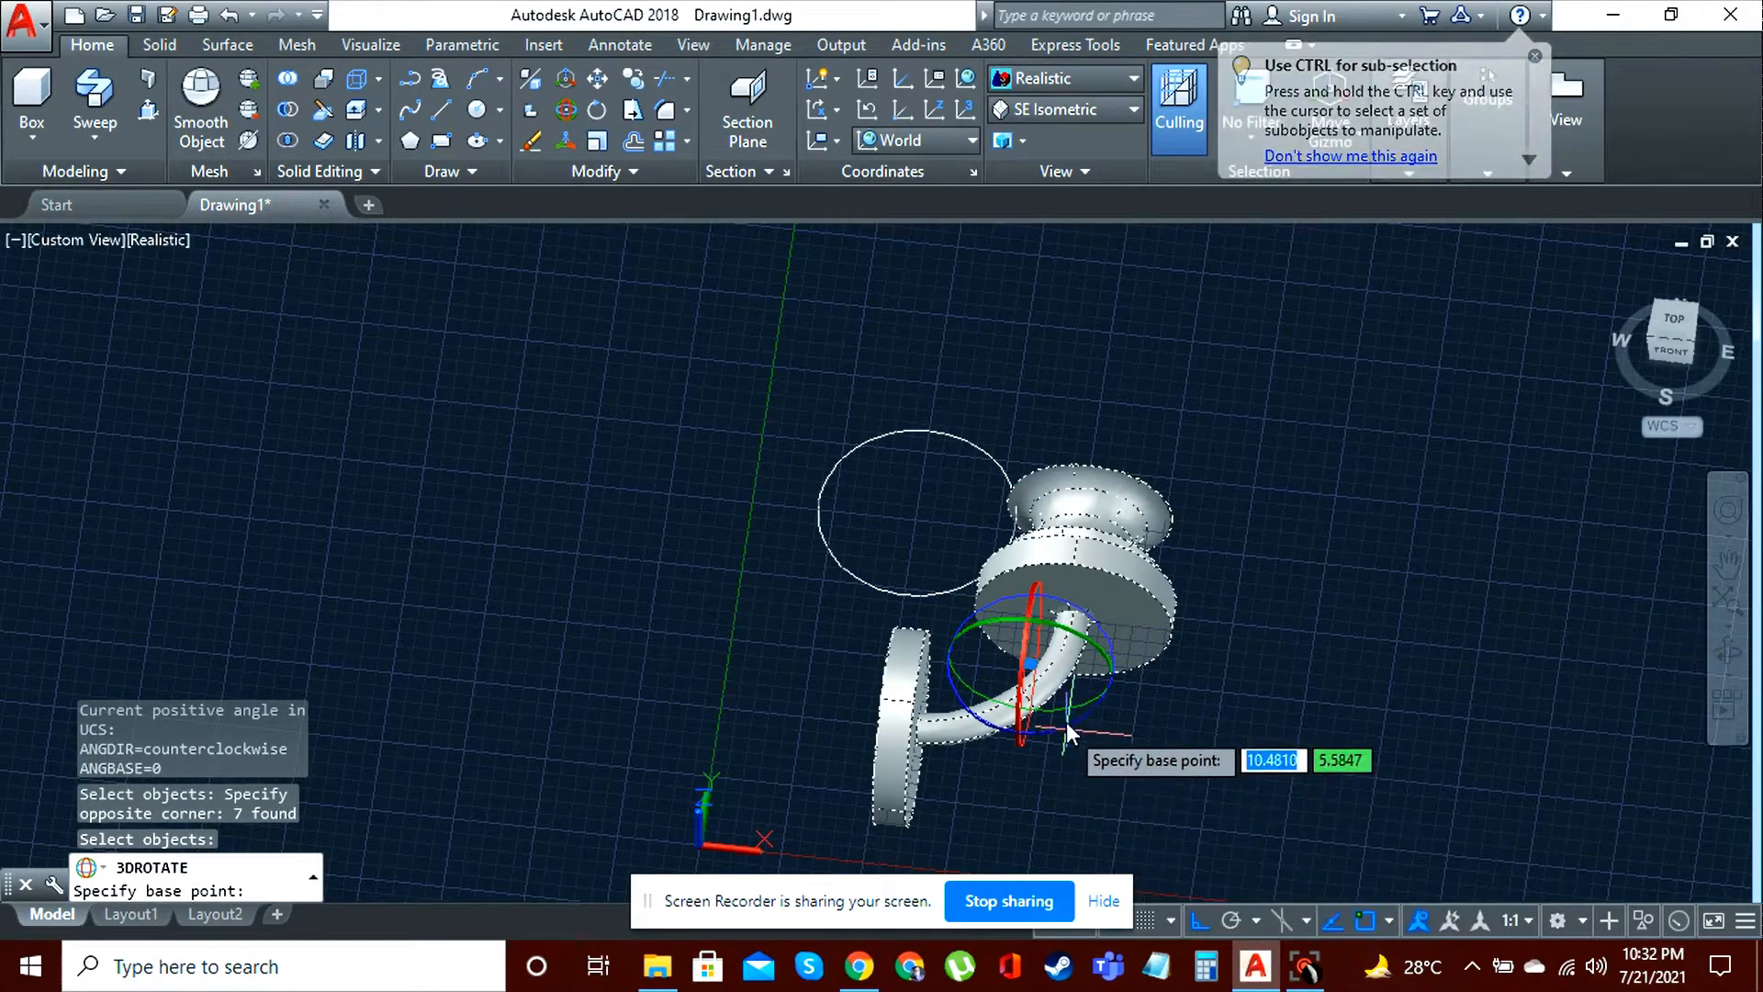
left_click(1026, 607)
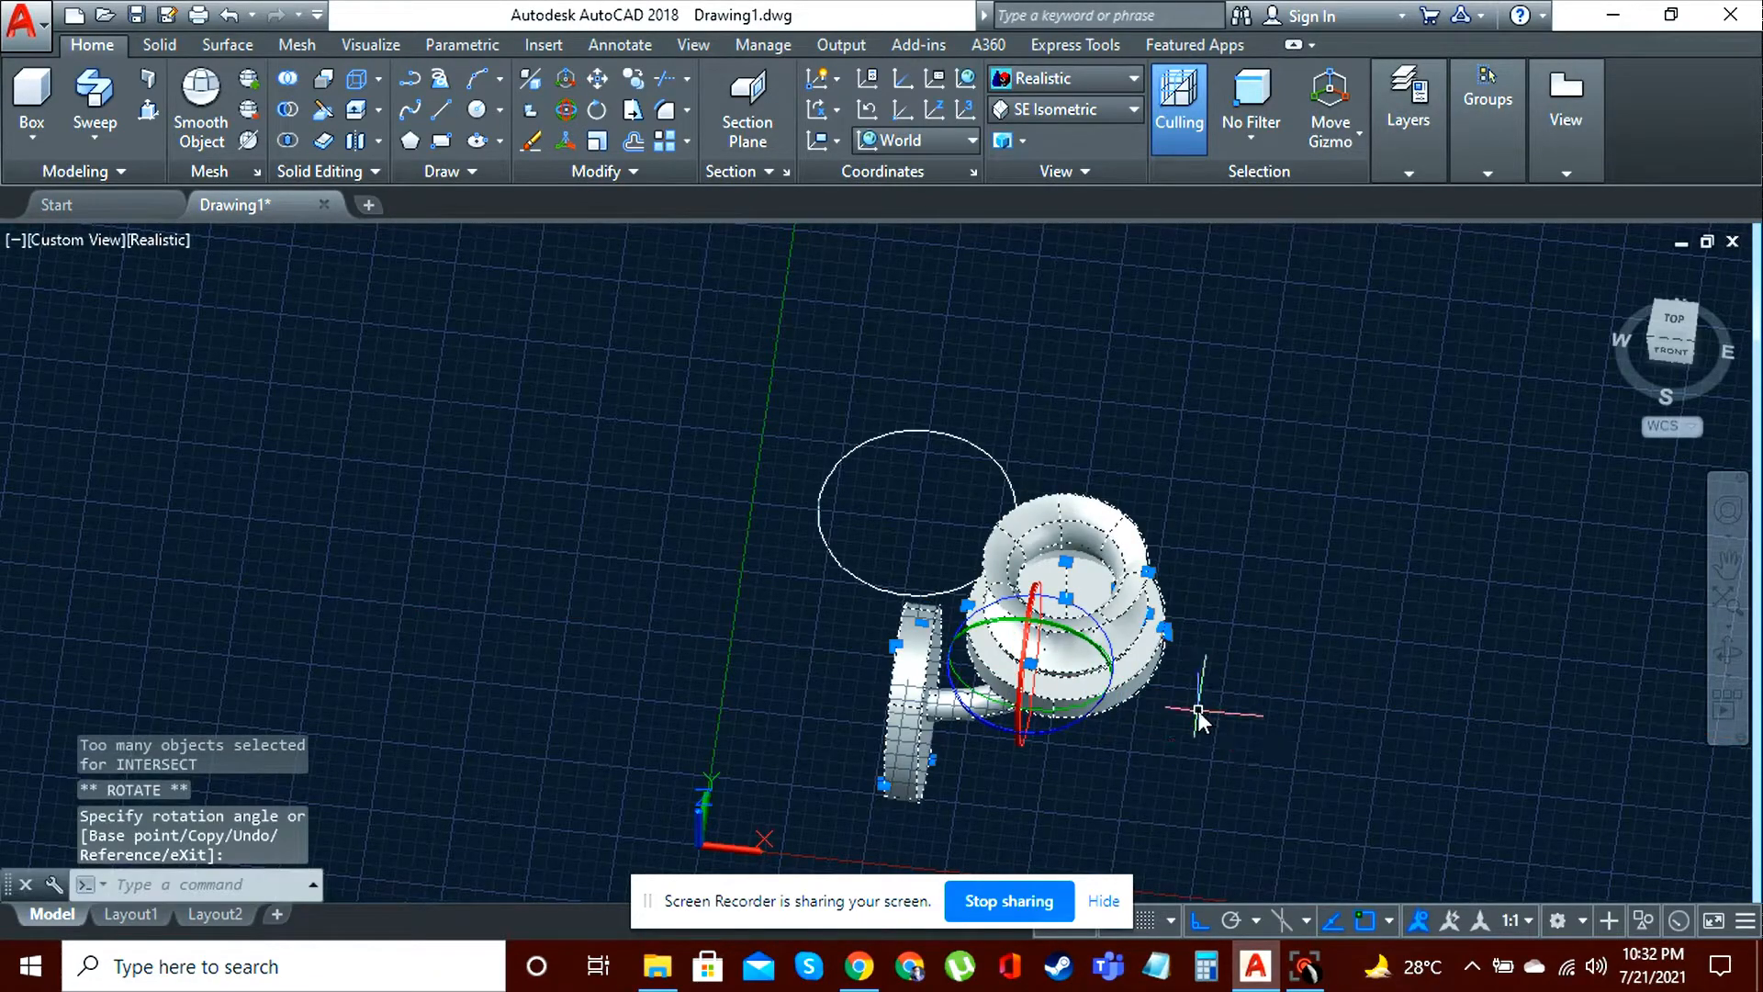
key("Escape")
left_click(1726, 653)
left_click_drag(1513, 790, 1460, 702)
key("Escape")
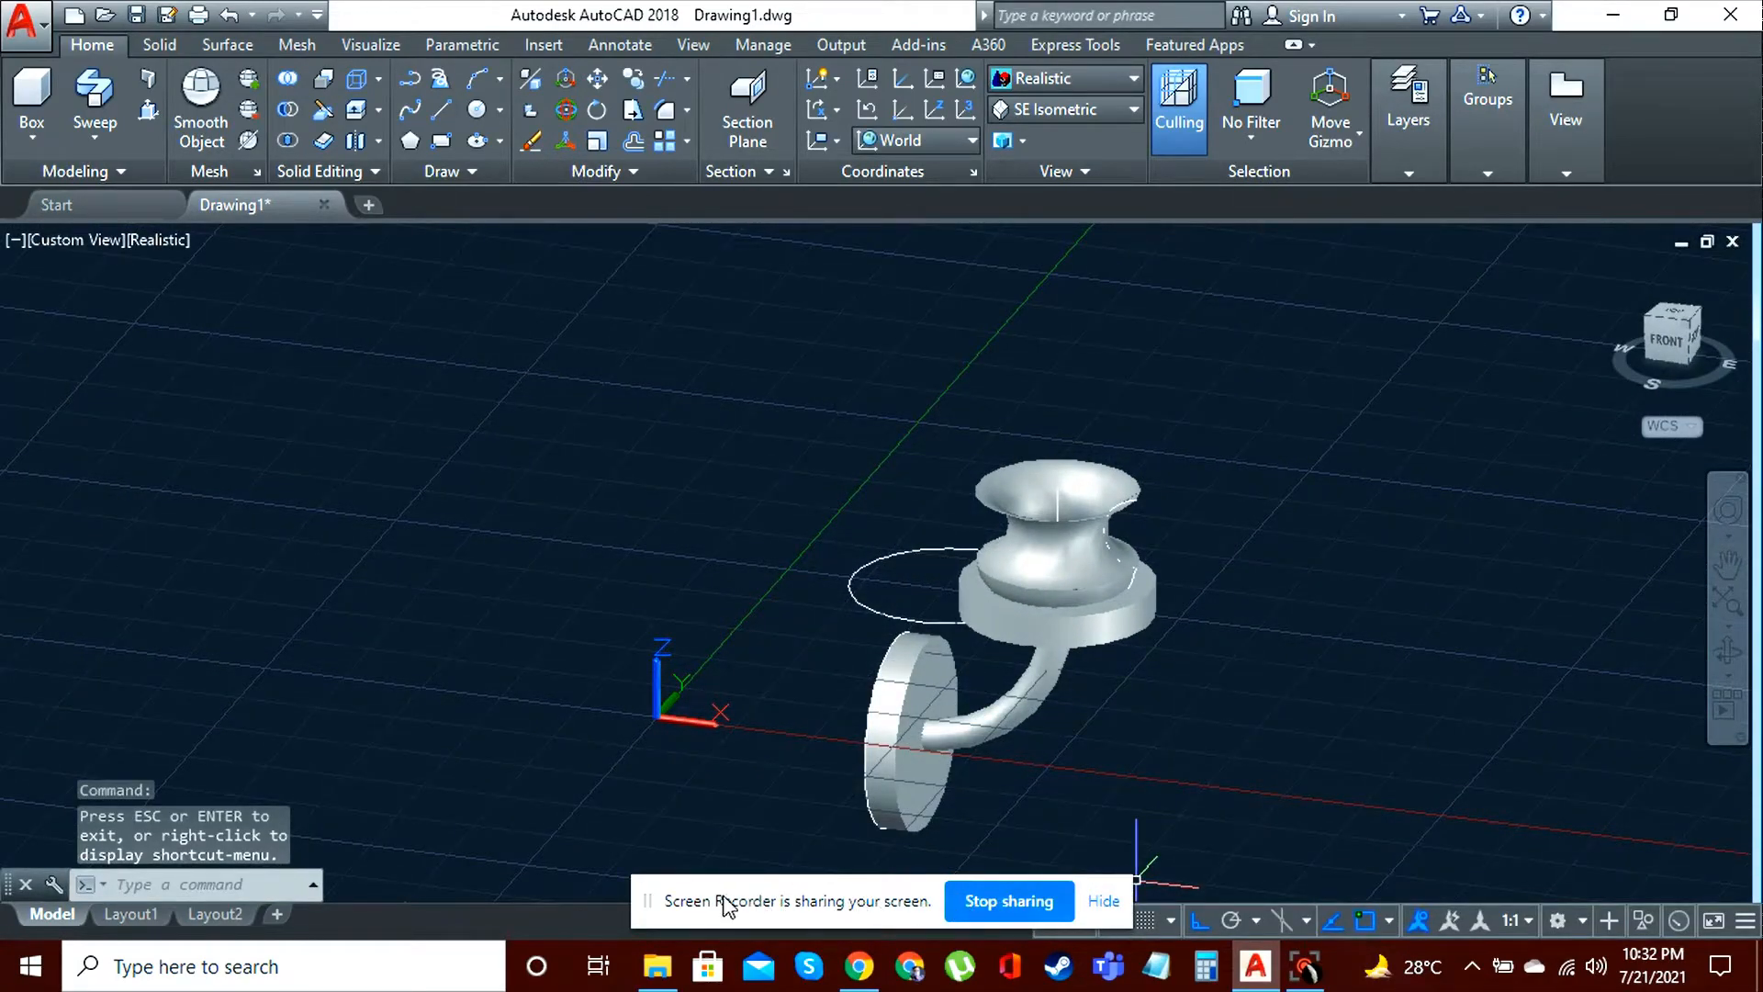
Step: Turn off the grid display and examine the assembled model from its right side
left_click_drag(657, 905, 323, 898)
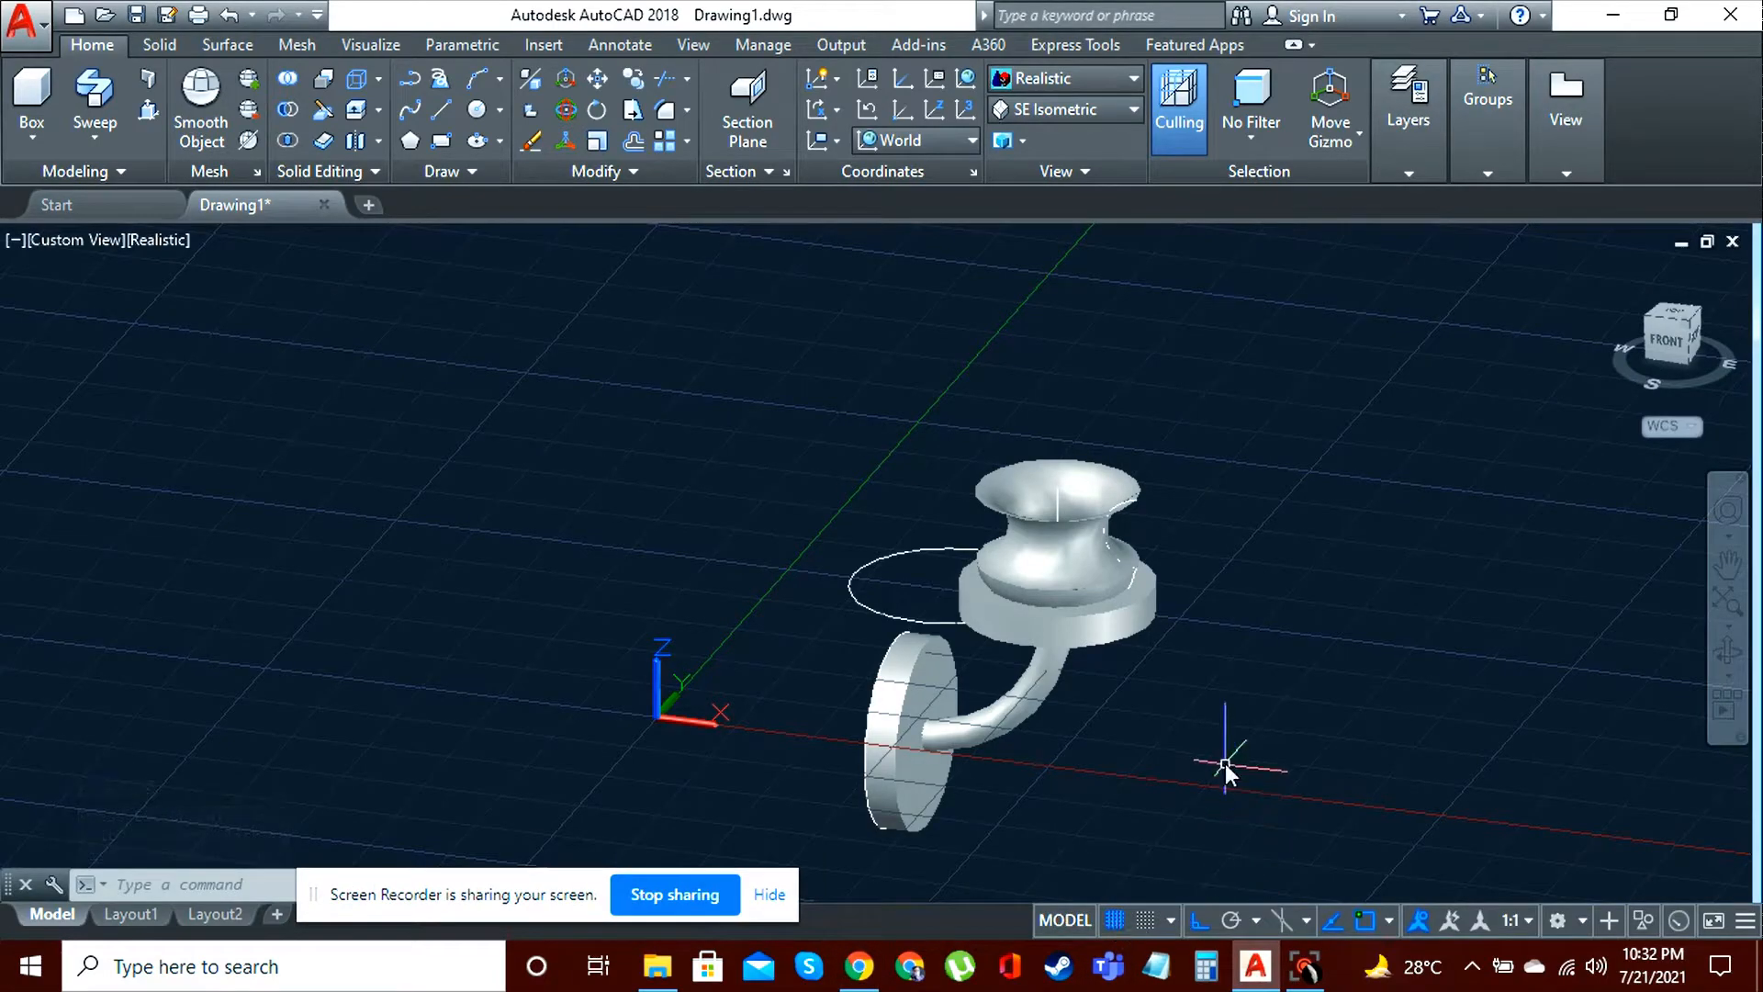
left_click(1115, 919)
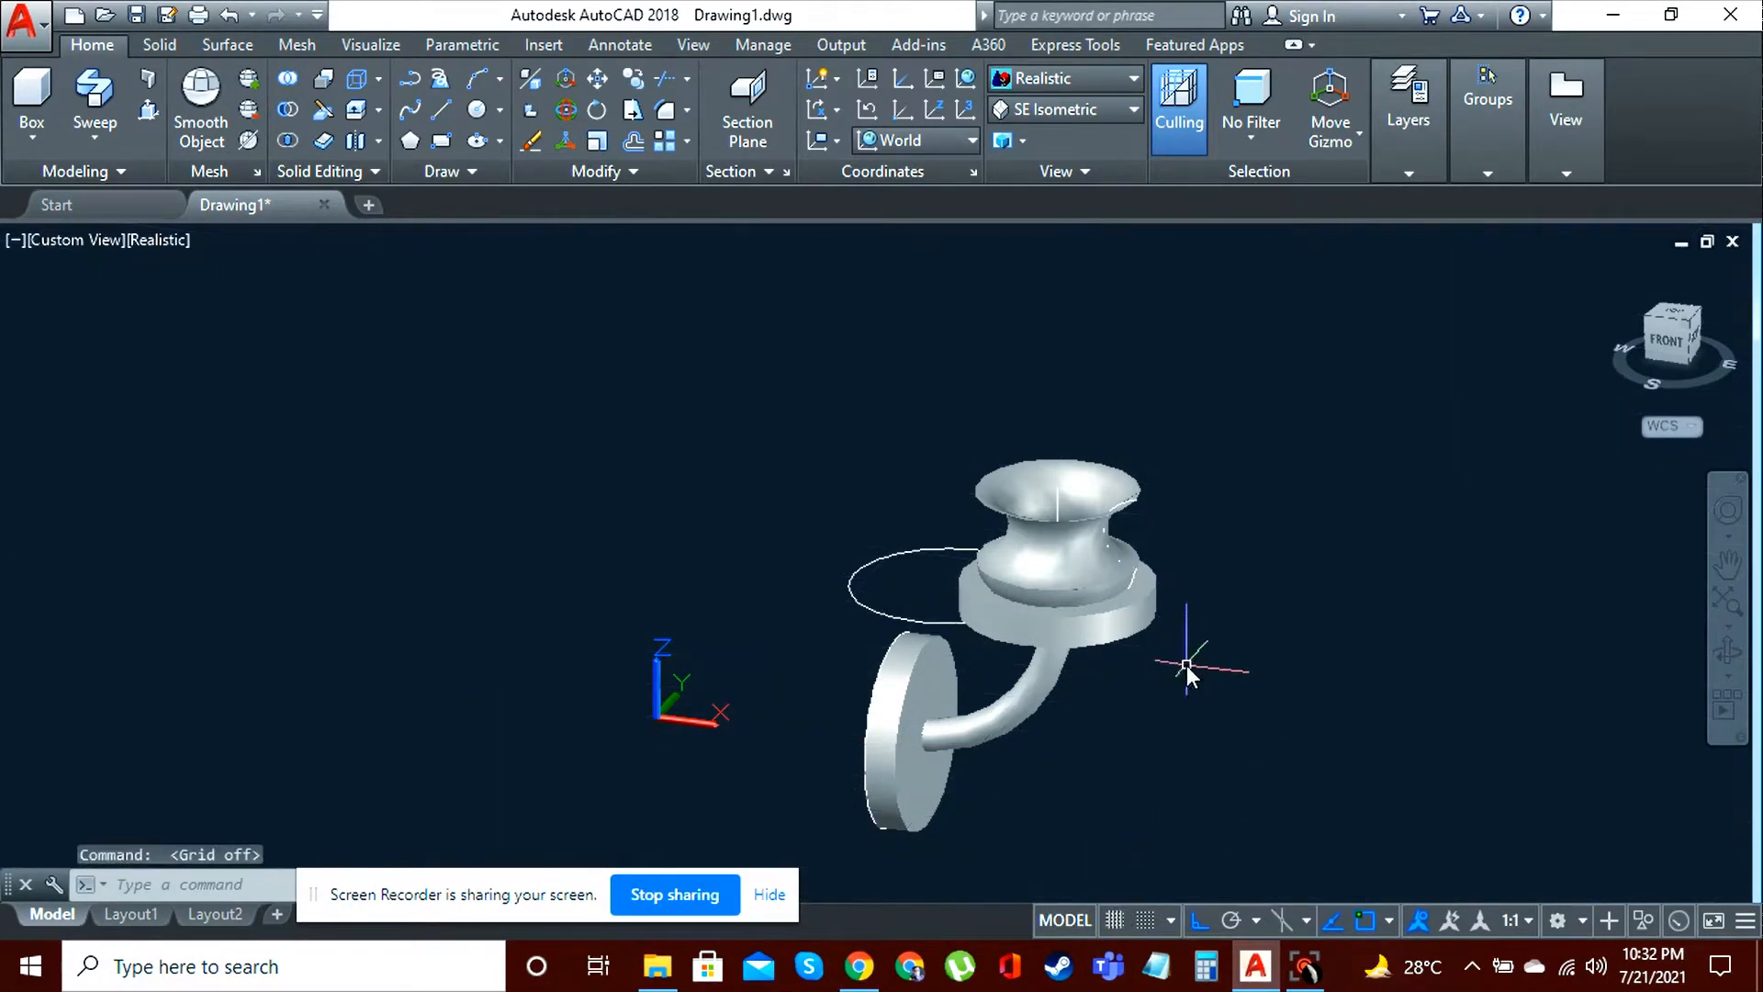
left_click(1727, 650)
left_click_drag(1209, 763, 1016, 713)
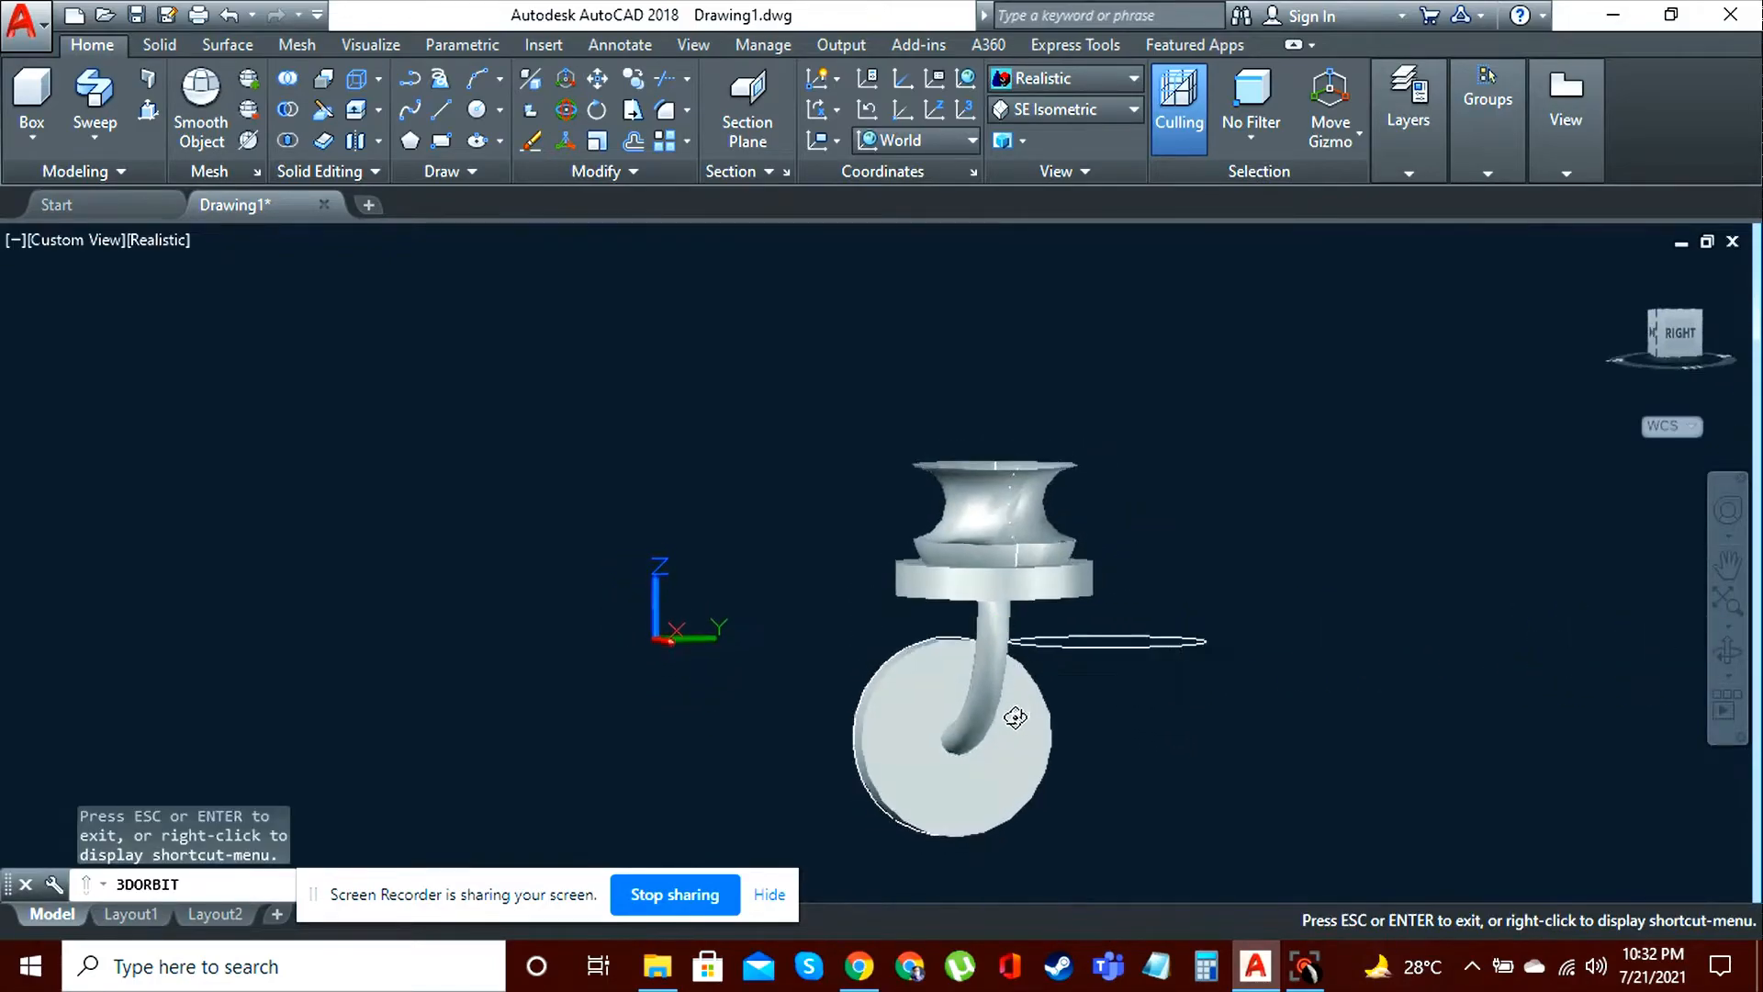
key("Escape")
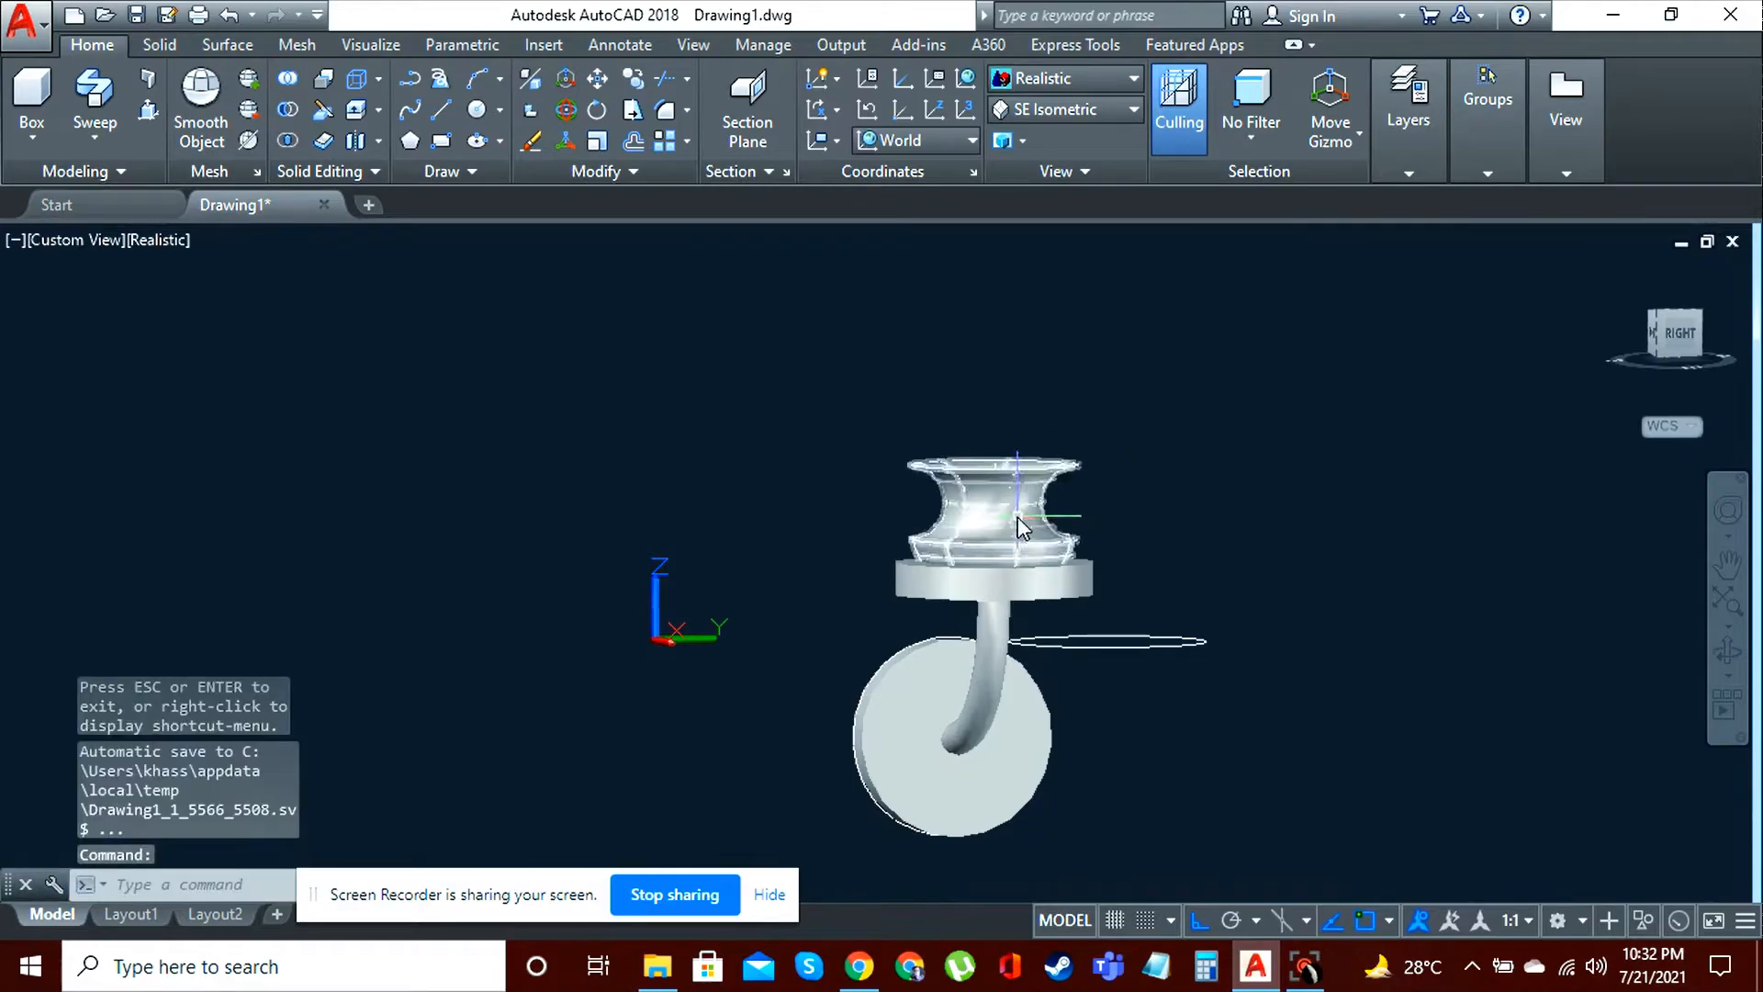
left_click(998, 485)
left_click(995, 528)
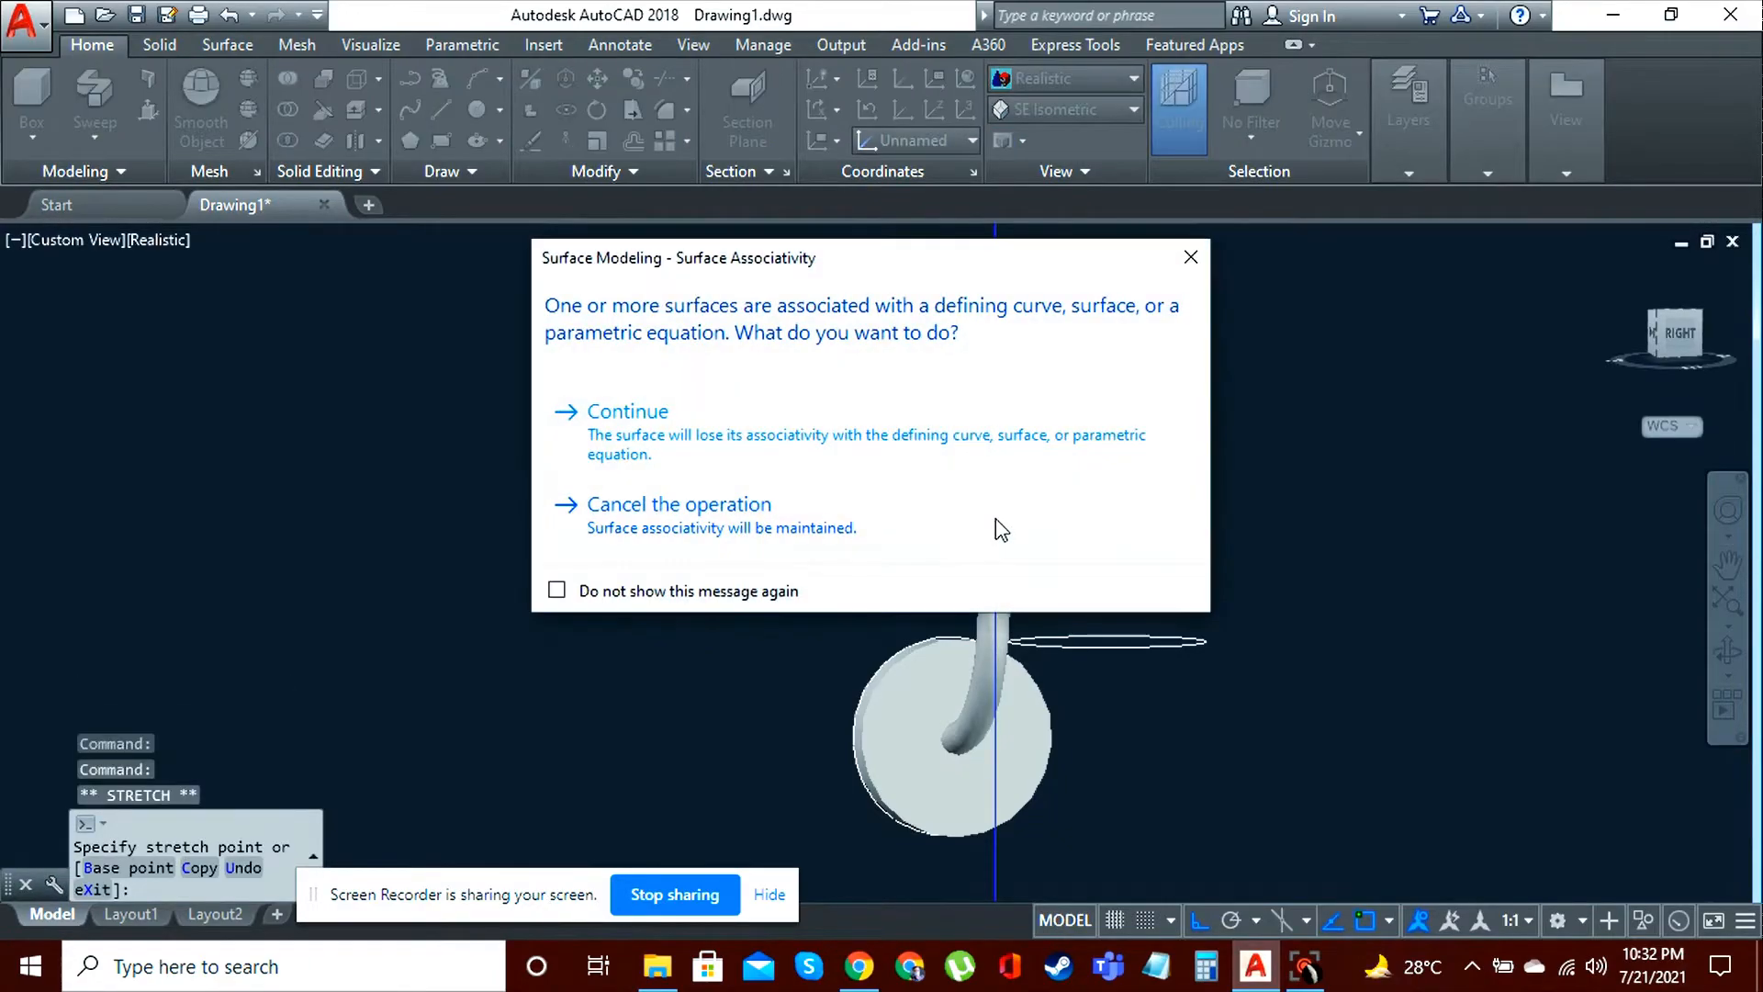
left_click(1008, 439)
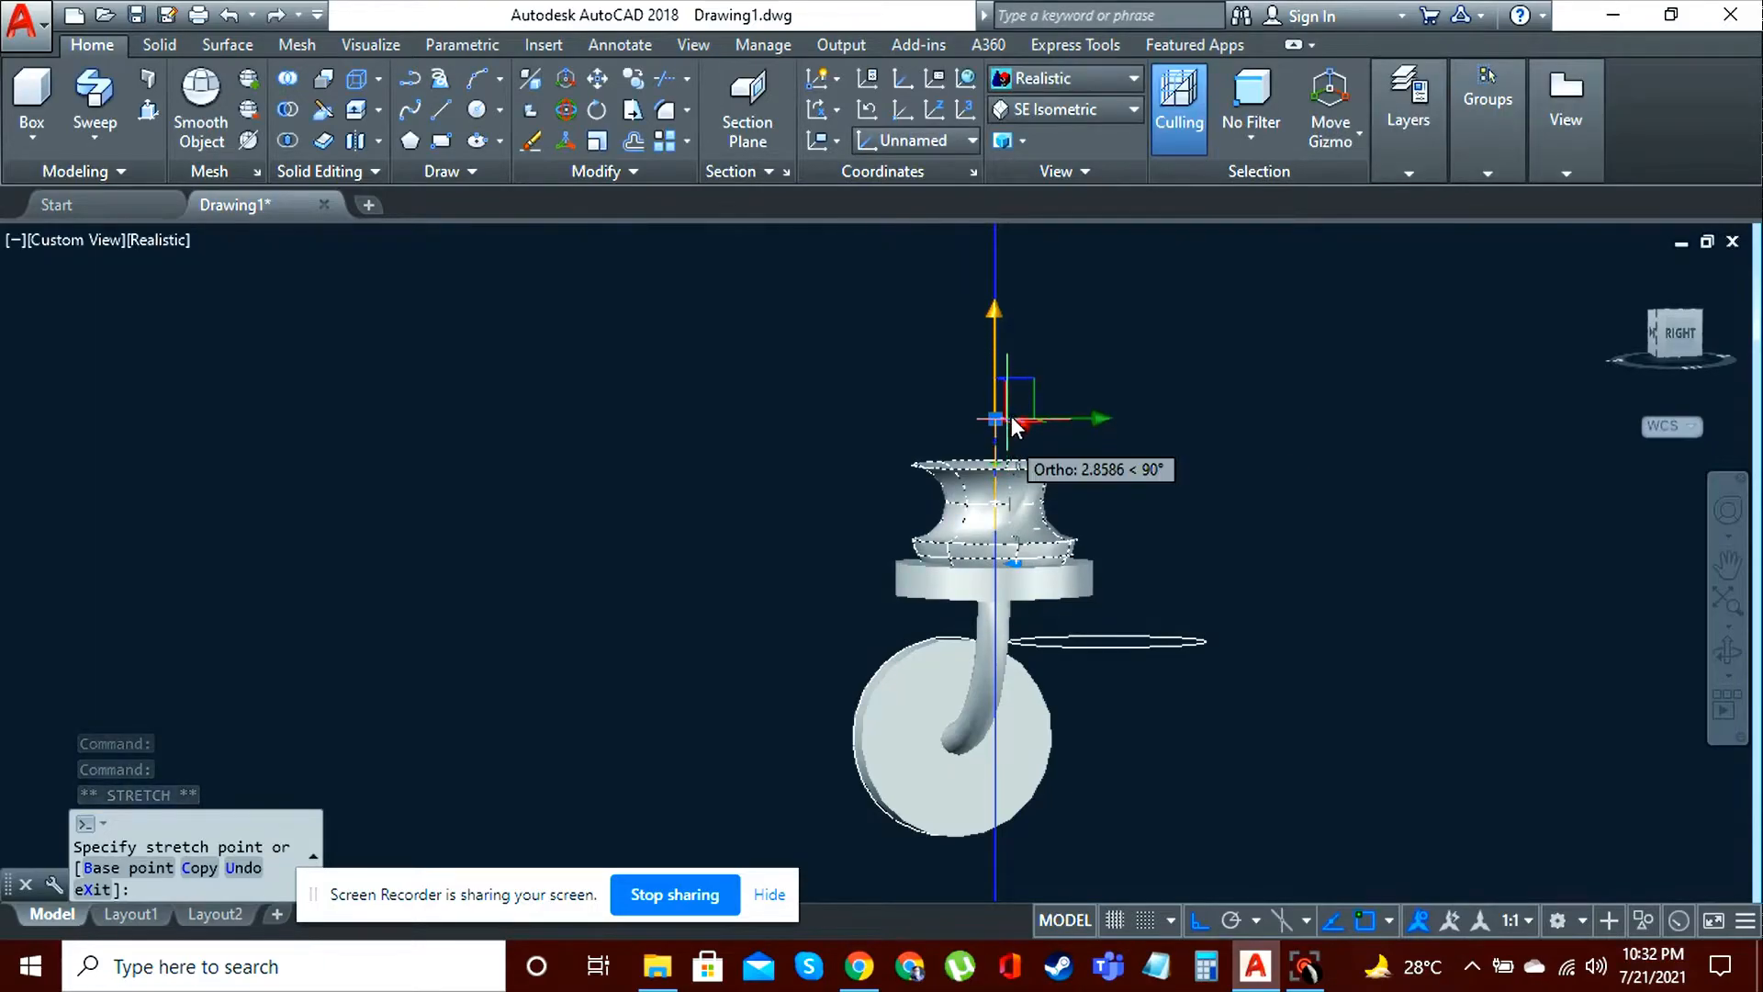
left_click(1364, 922)
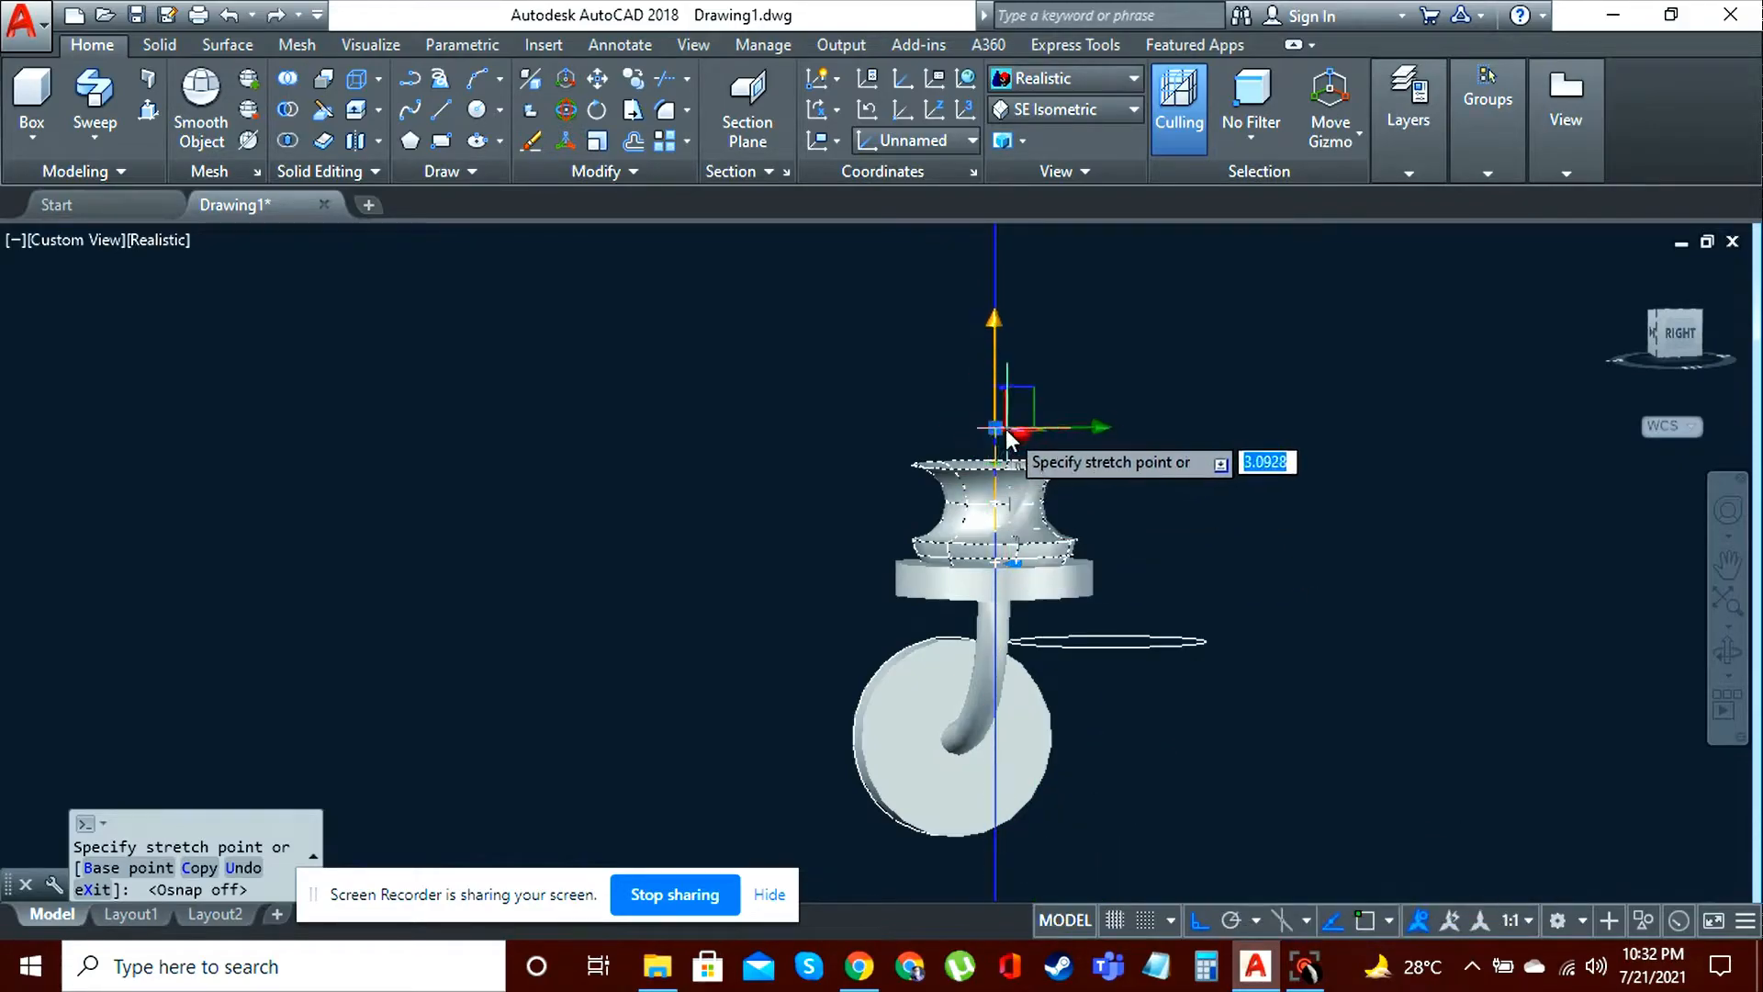
key("Escape")
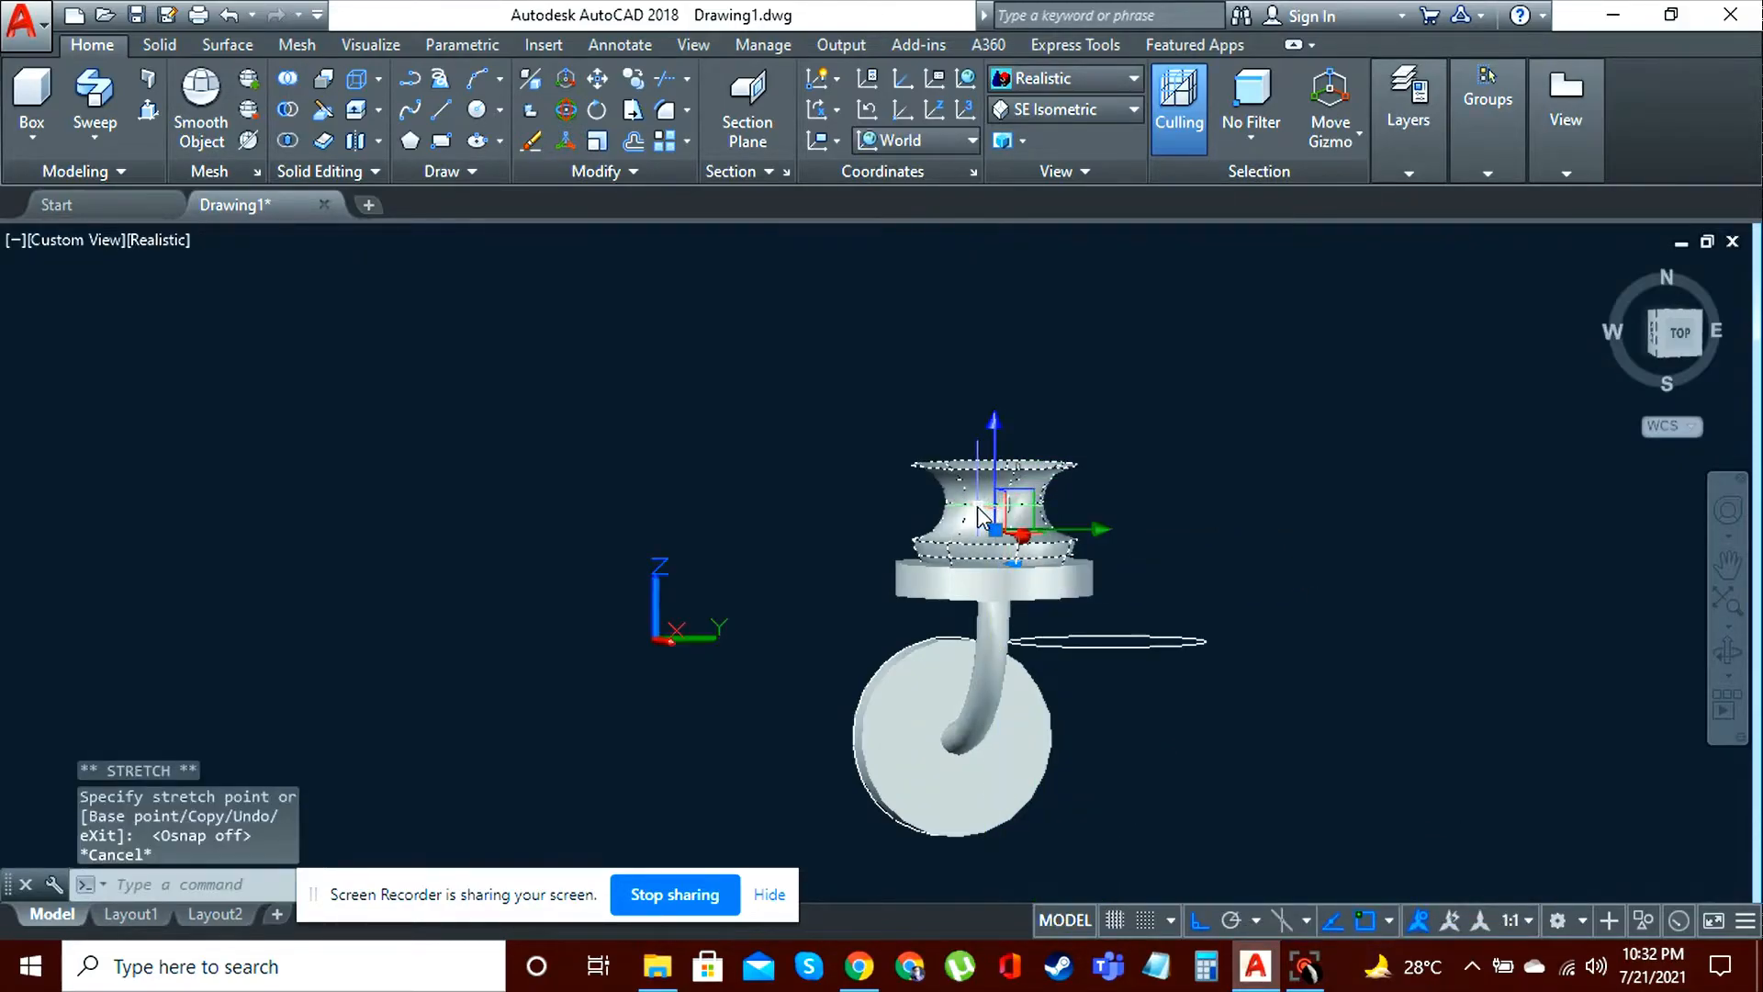
left_click(996, 530)
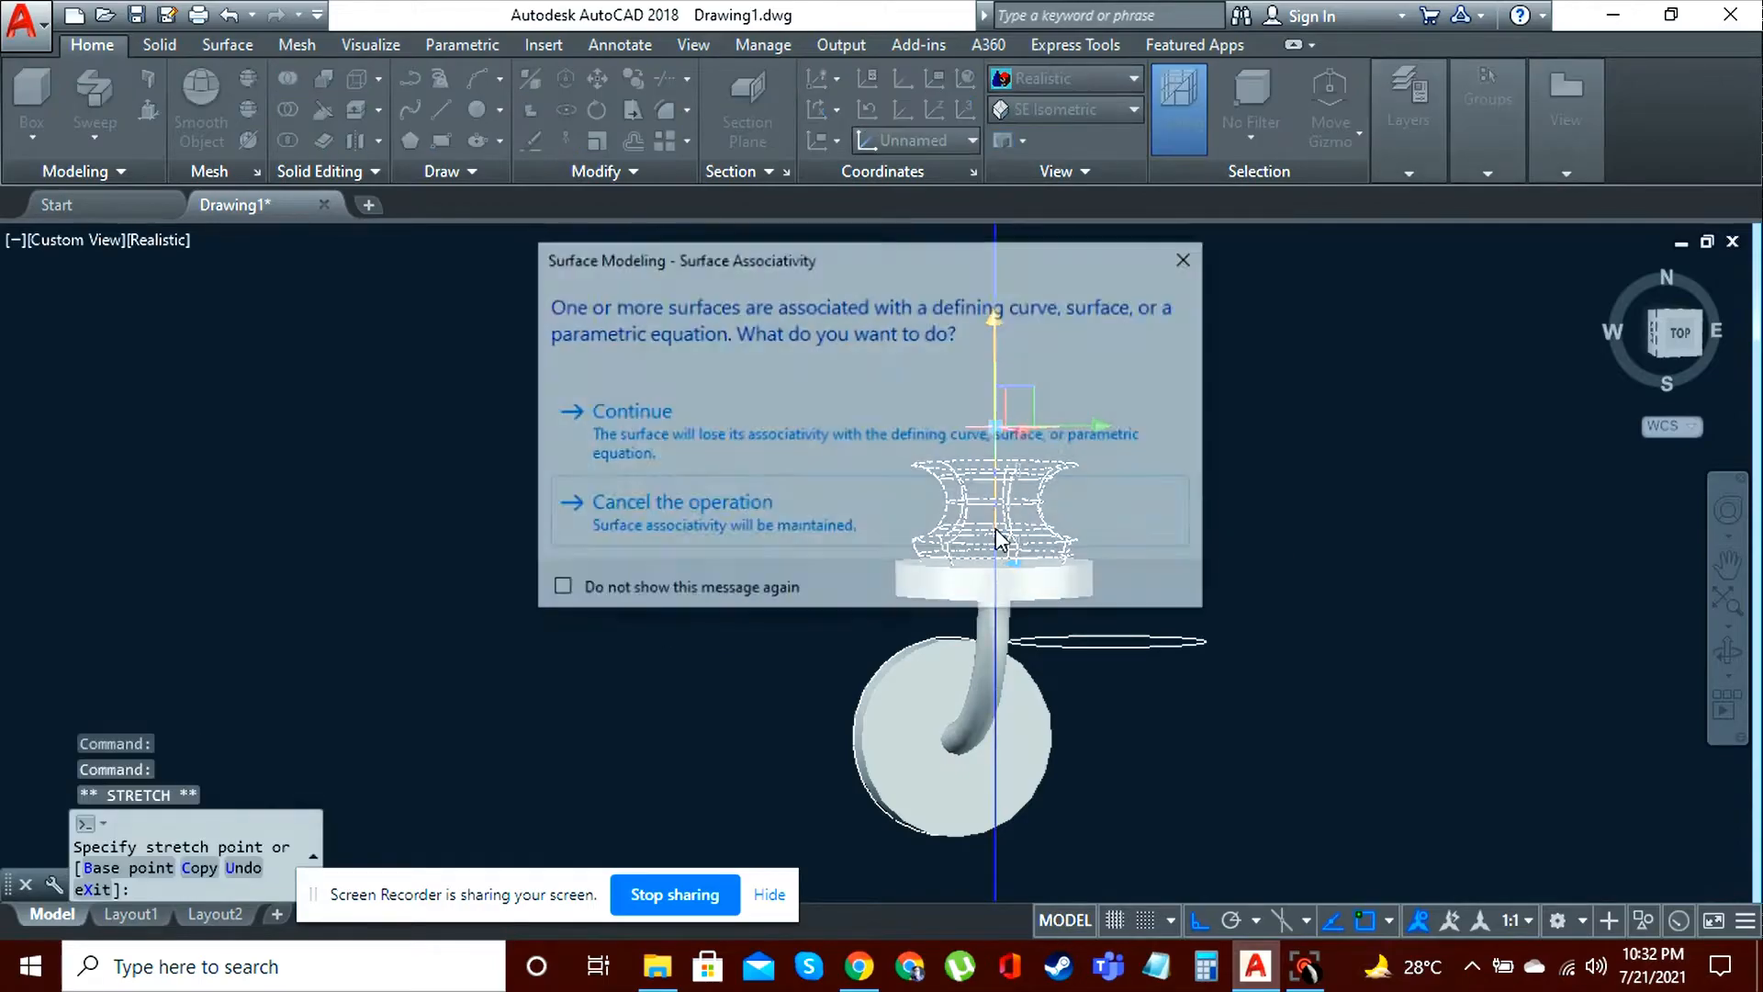
left_click(1190, 258)
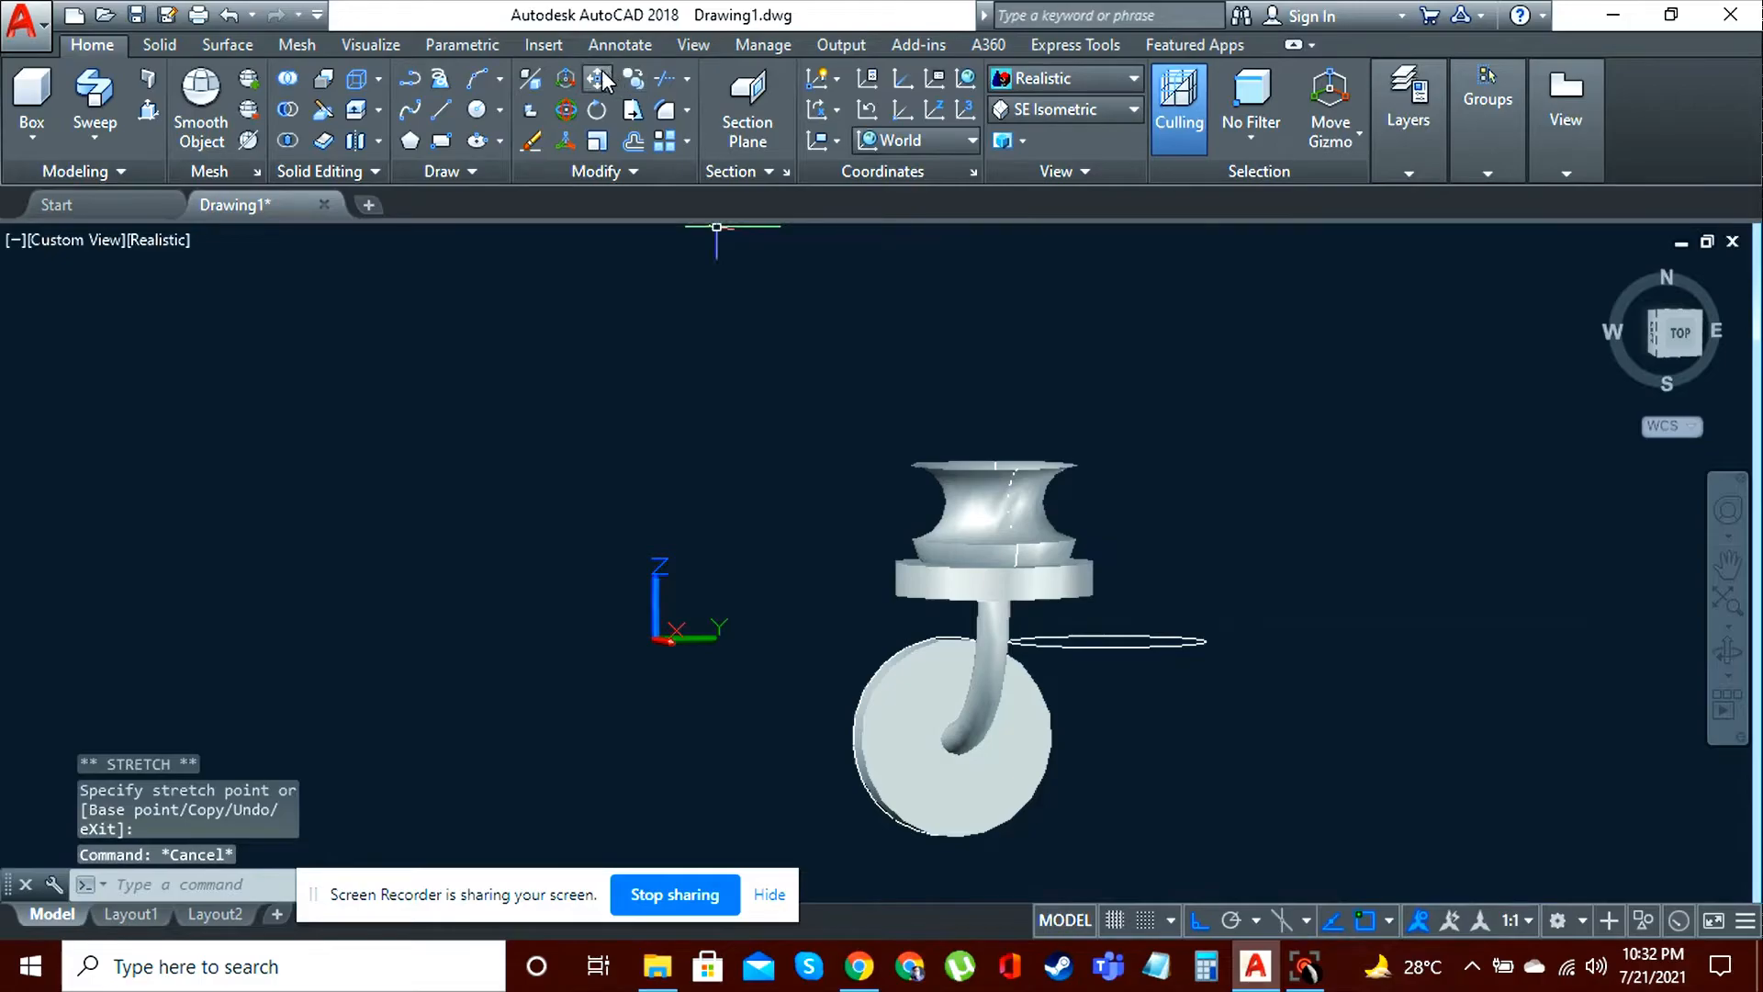
mouse_move(896, 413)
left_mouse_down()
mouse_move(965, 508)
mouse_move(906, 421)
left_mouse_up()
key("Escape")
left_click(889, 401)
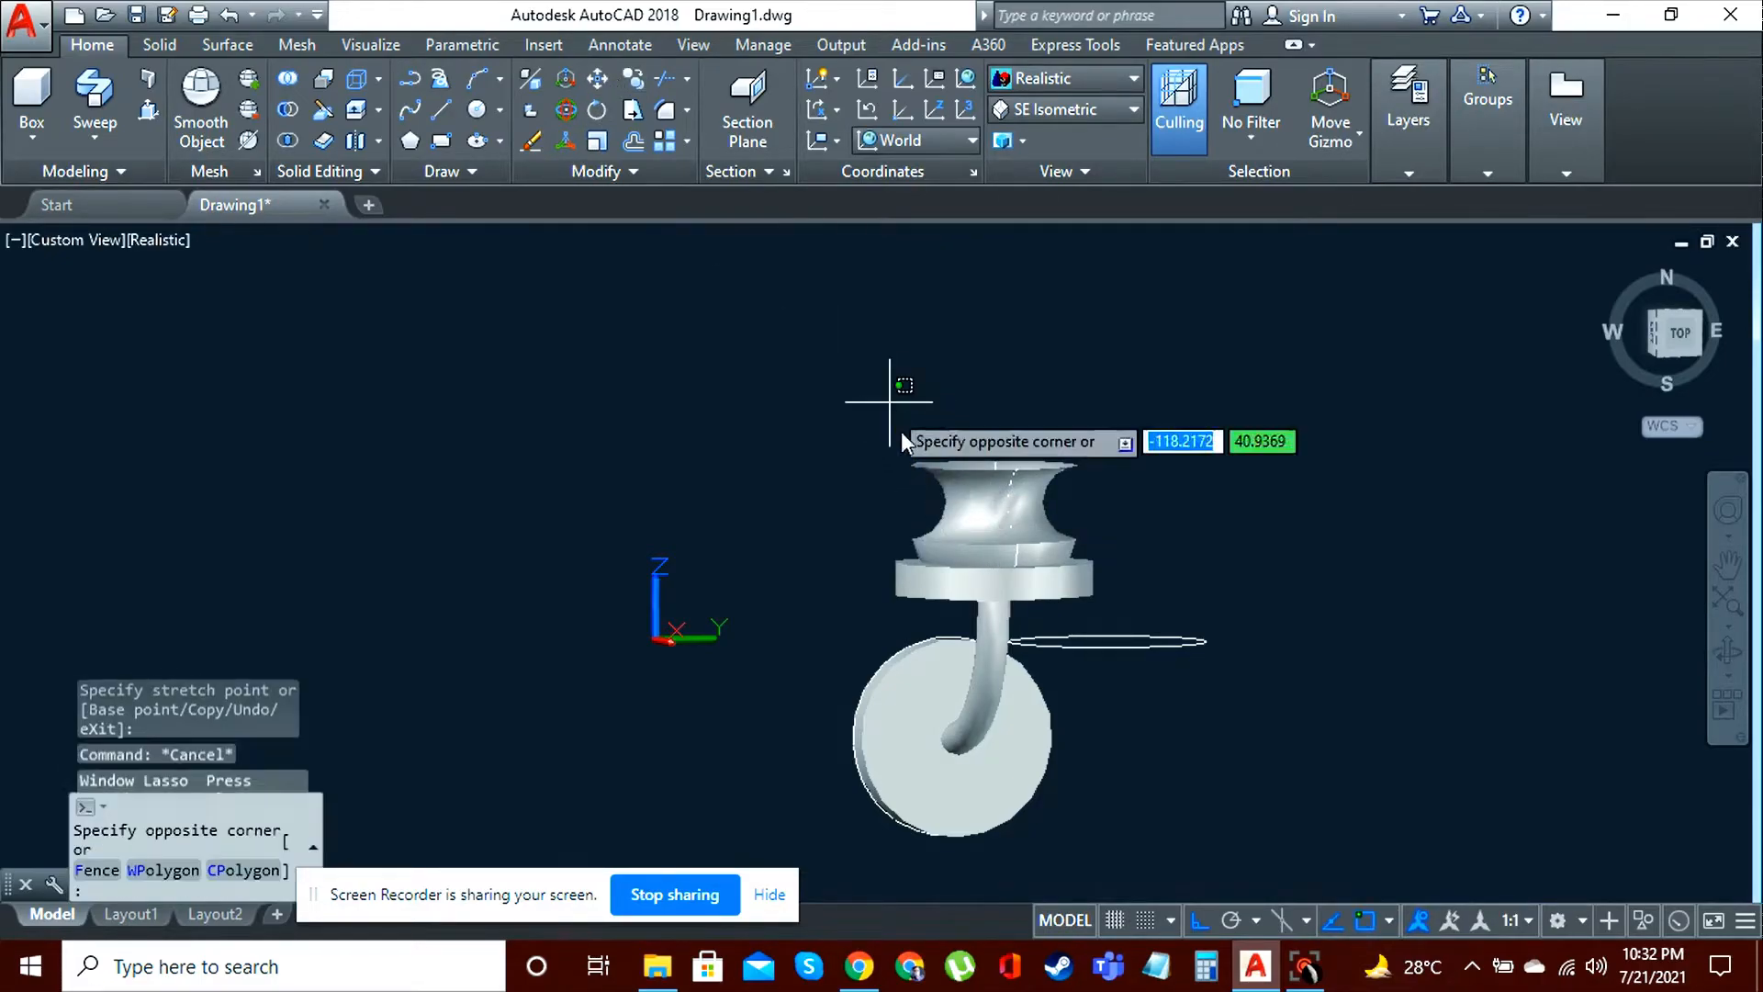
left_click(1155, 592)
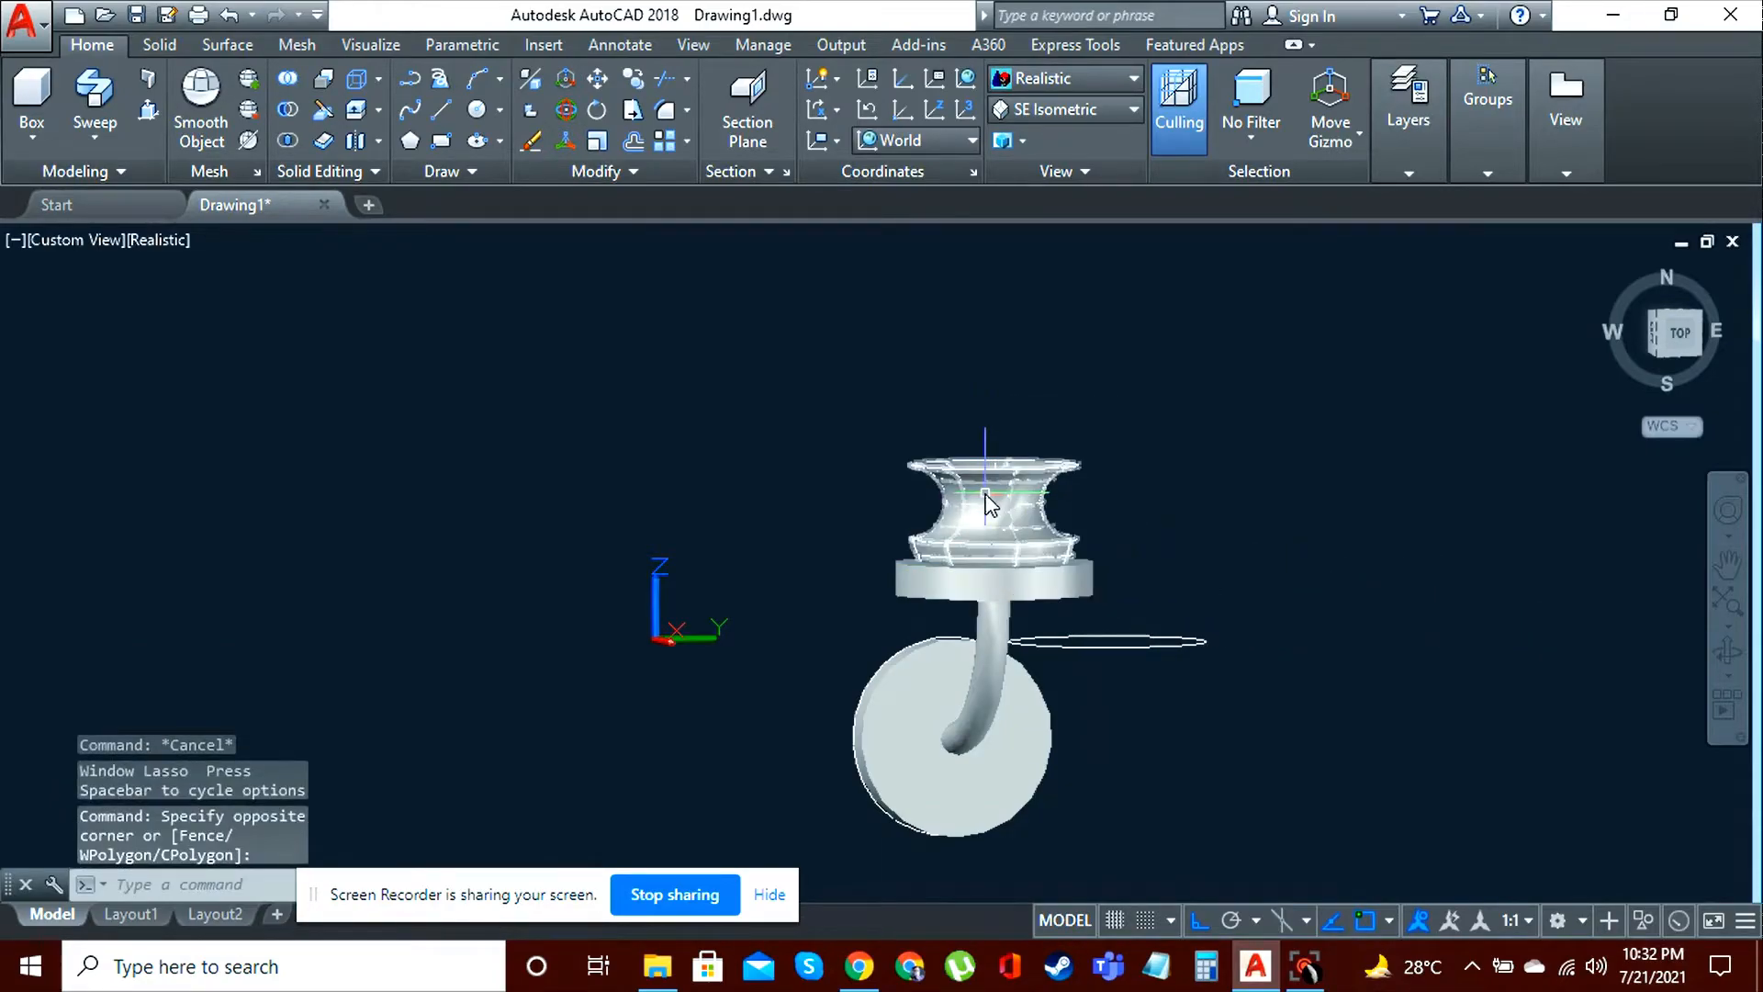
left_click(985, 493)
left_click(995, 424)
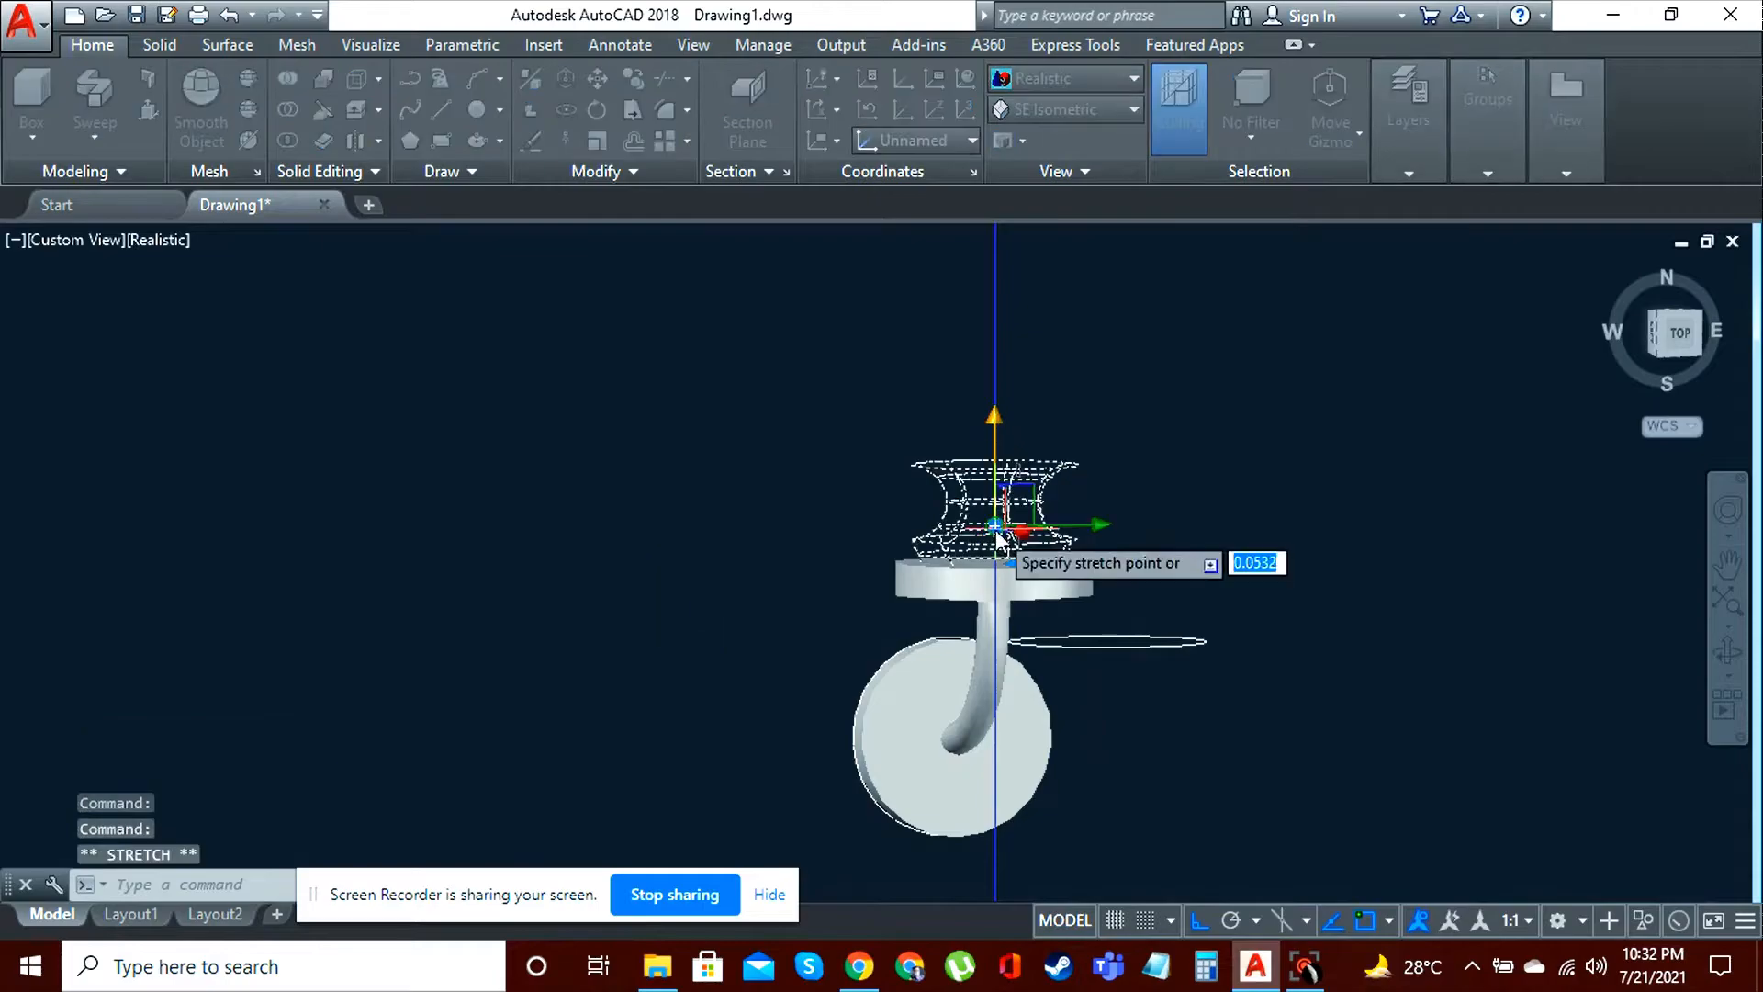
left_click(1000, 535)
left_click(924, 439)
left_click(999, 430)
key("Escape")
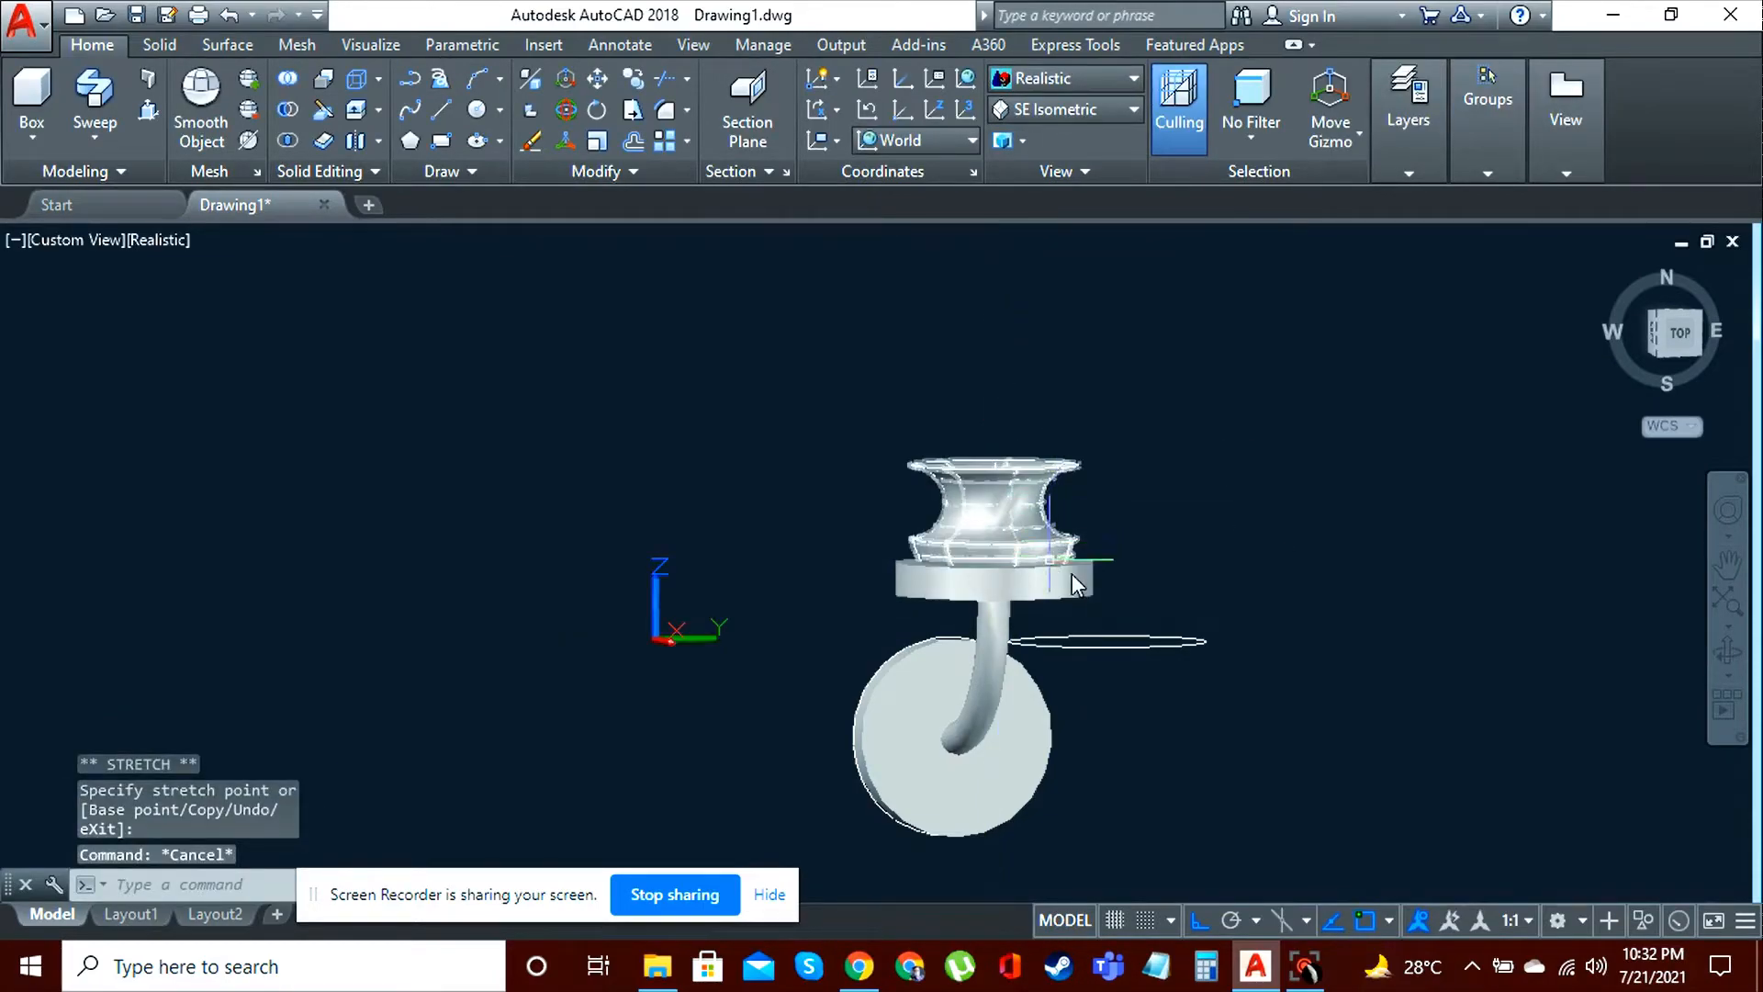
Step: Move the horizontal disc down along Z until it sits just under the revolved body's base, with object snap off for the final adjustment
left_click(1725, 652)
mouse_move(1155, 561)
left_mouse_down()
mouse_move(1228, 763)
mouse_move(1144, 662)
mouse_move(1168, 633)
mouse_move(992, 632)
mouse_move(976, 610)
mouse_move(1057, 614)
mouse_move(1126, 558)
left_mouse_up()
key("Escape")
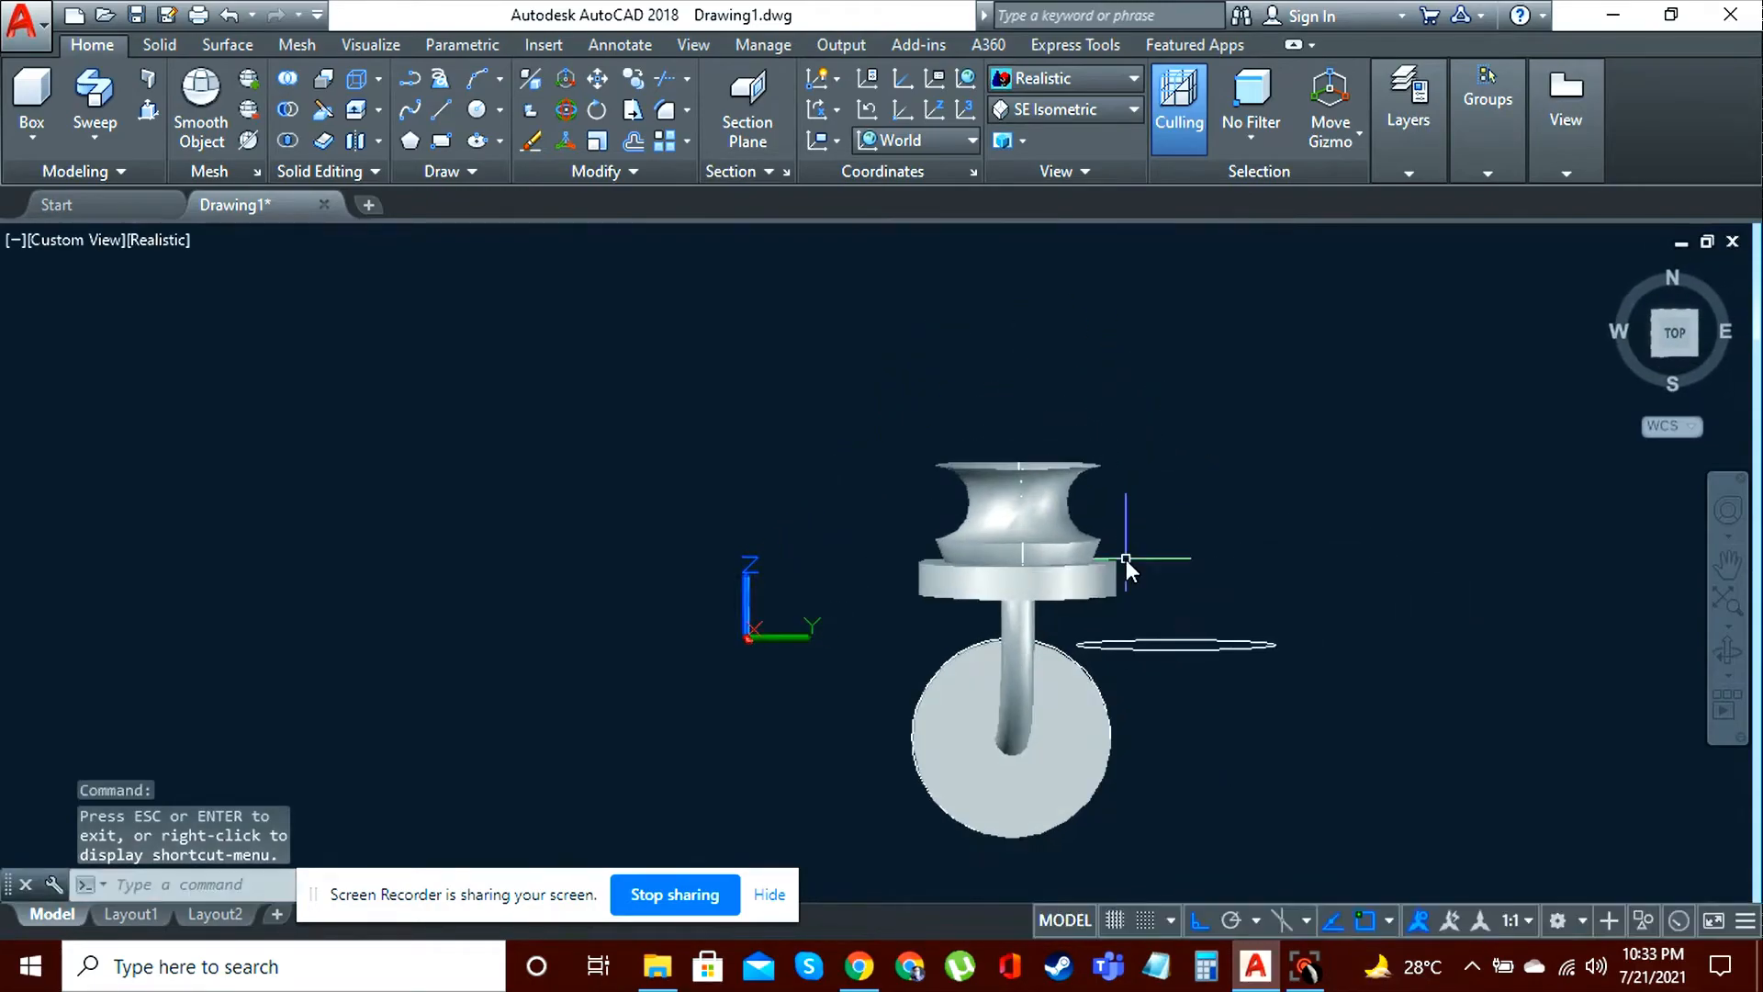
left_click(1046, 585)
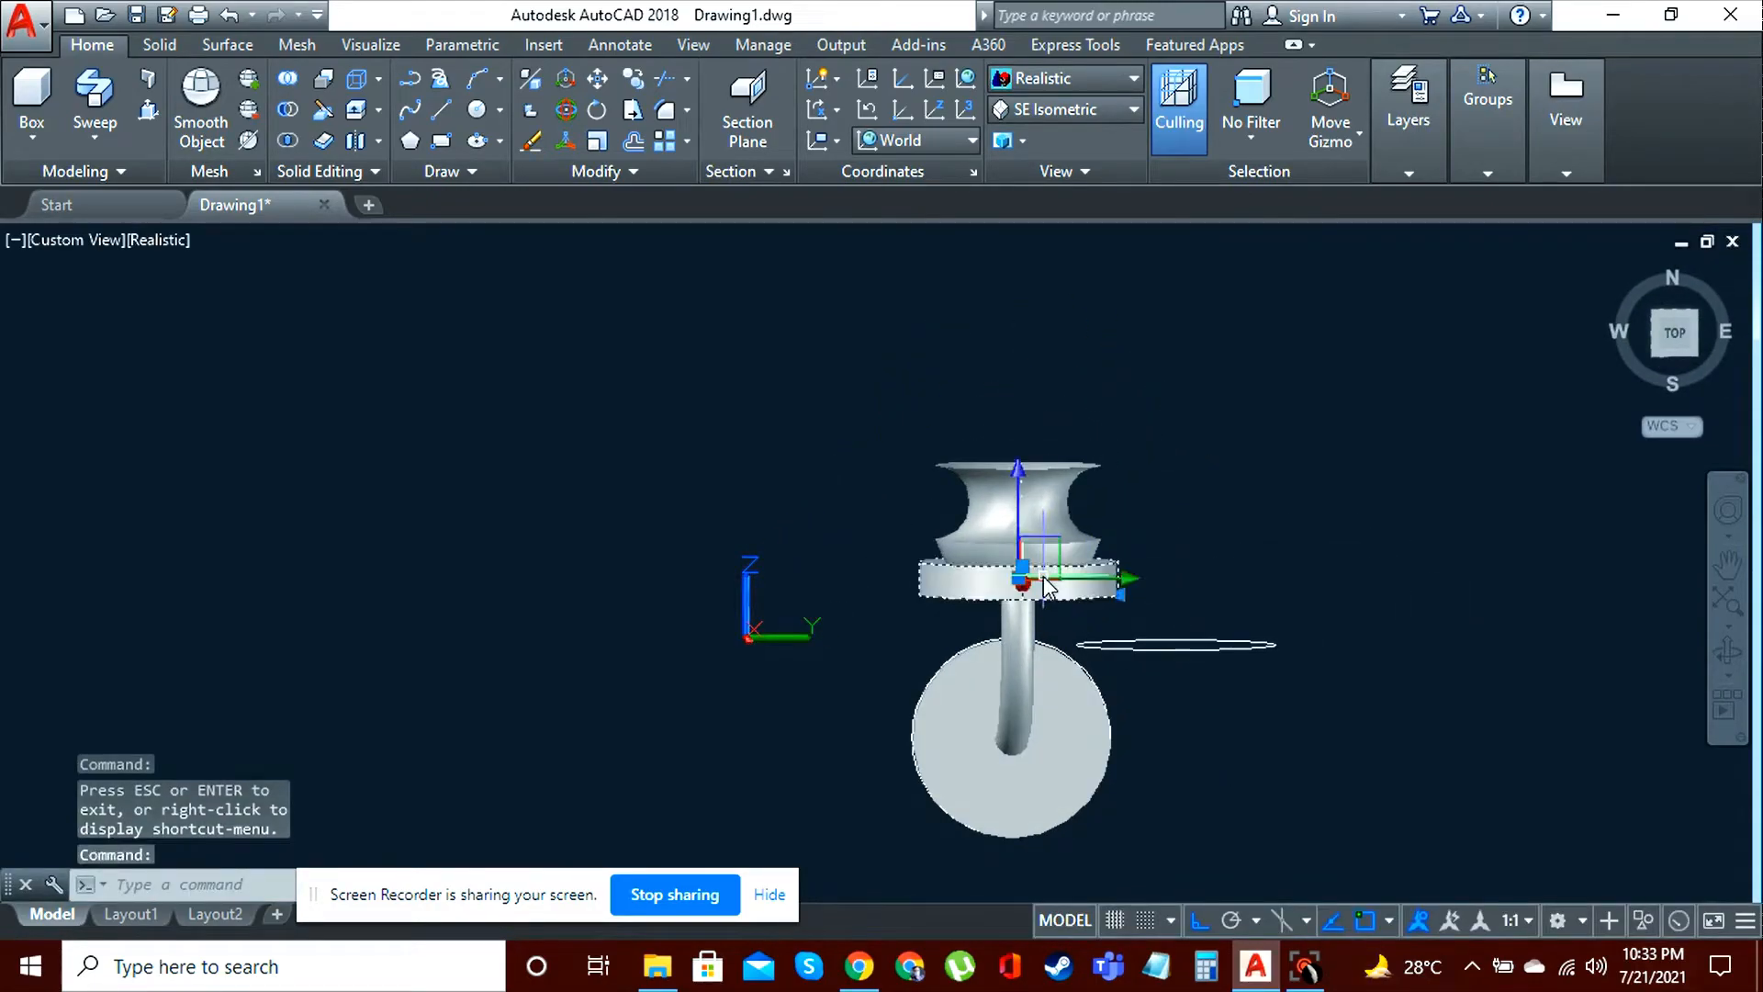
left_click(1019, 484)
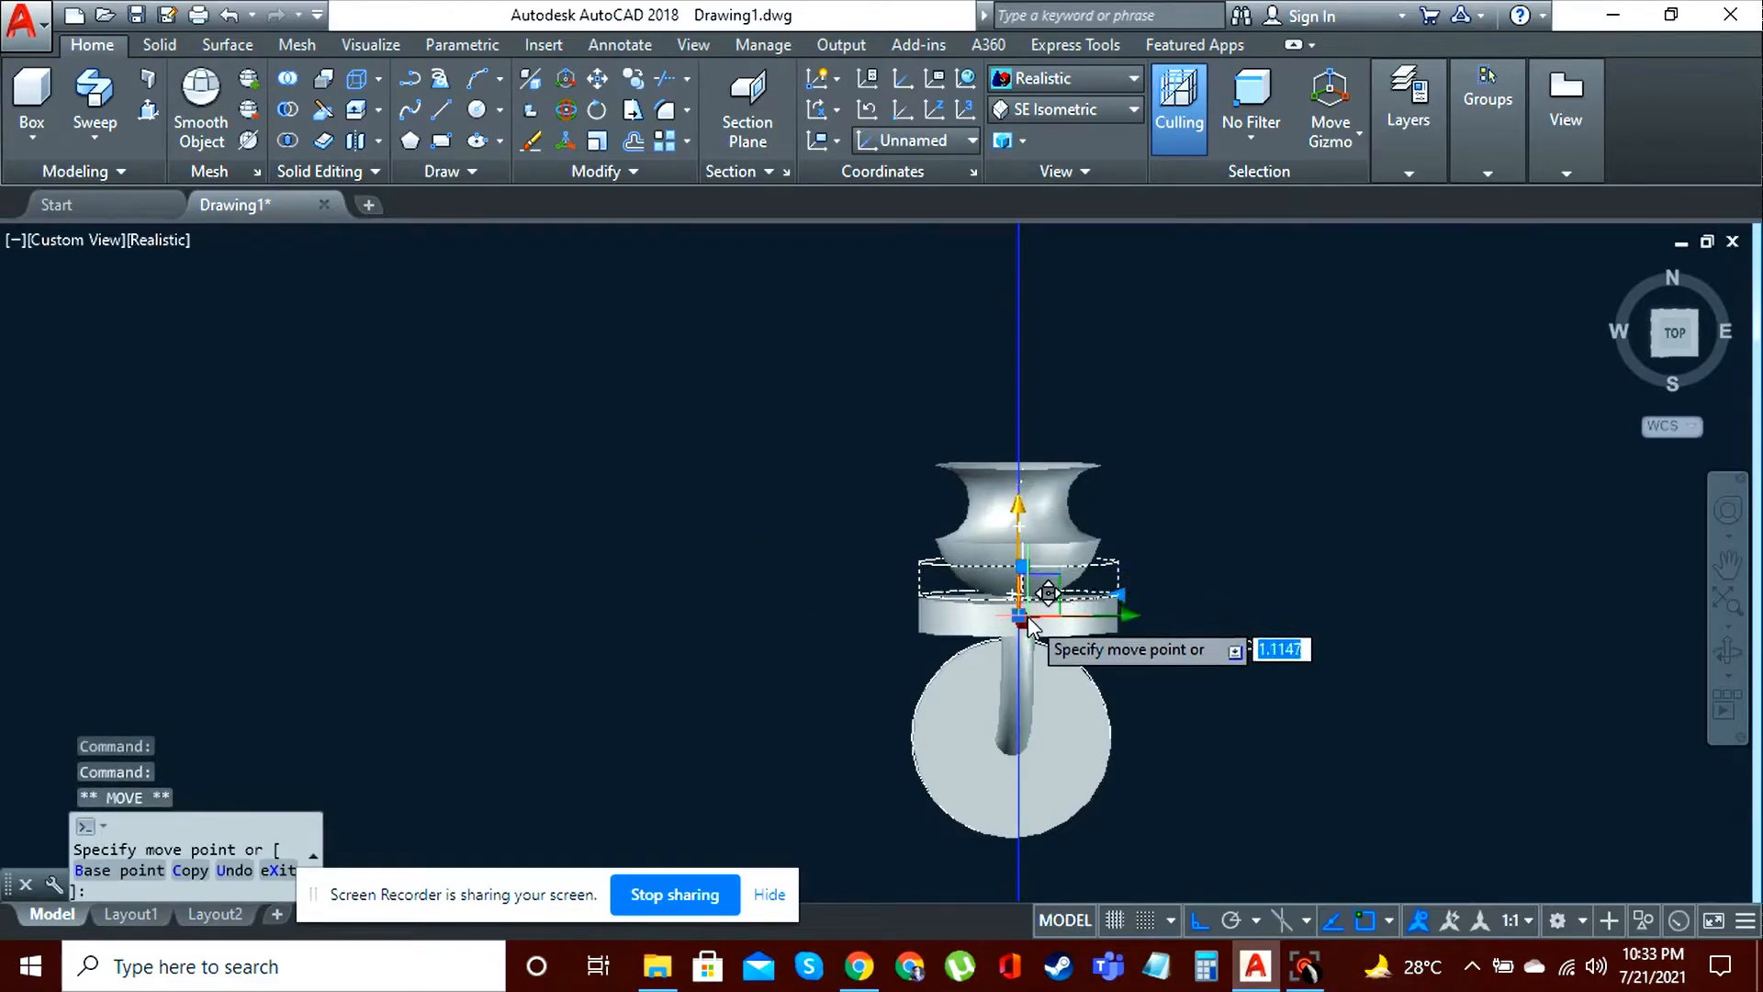
left_click(1029, 620)
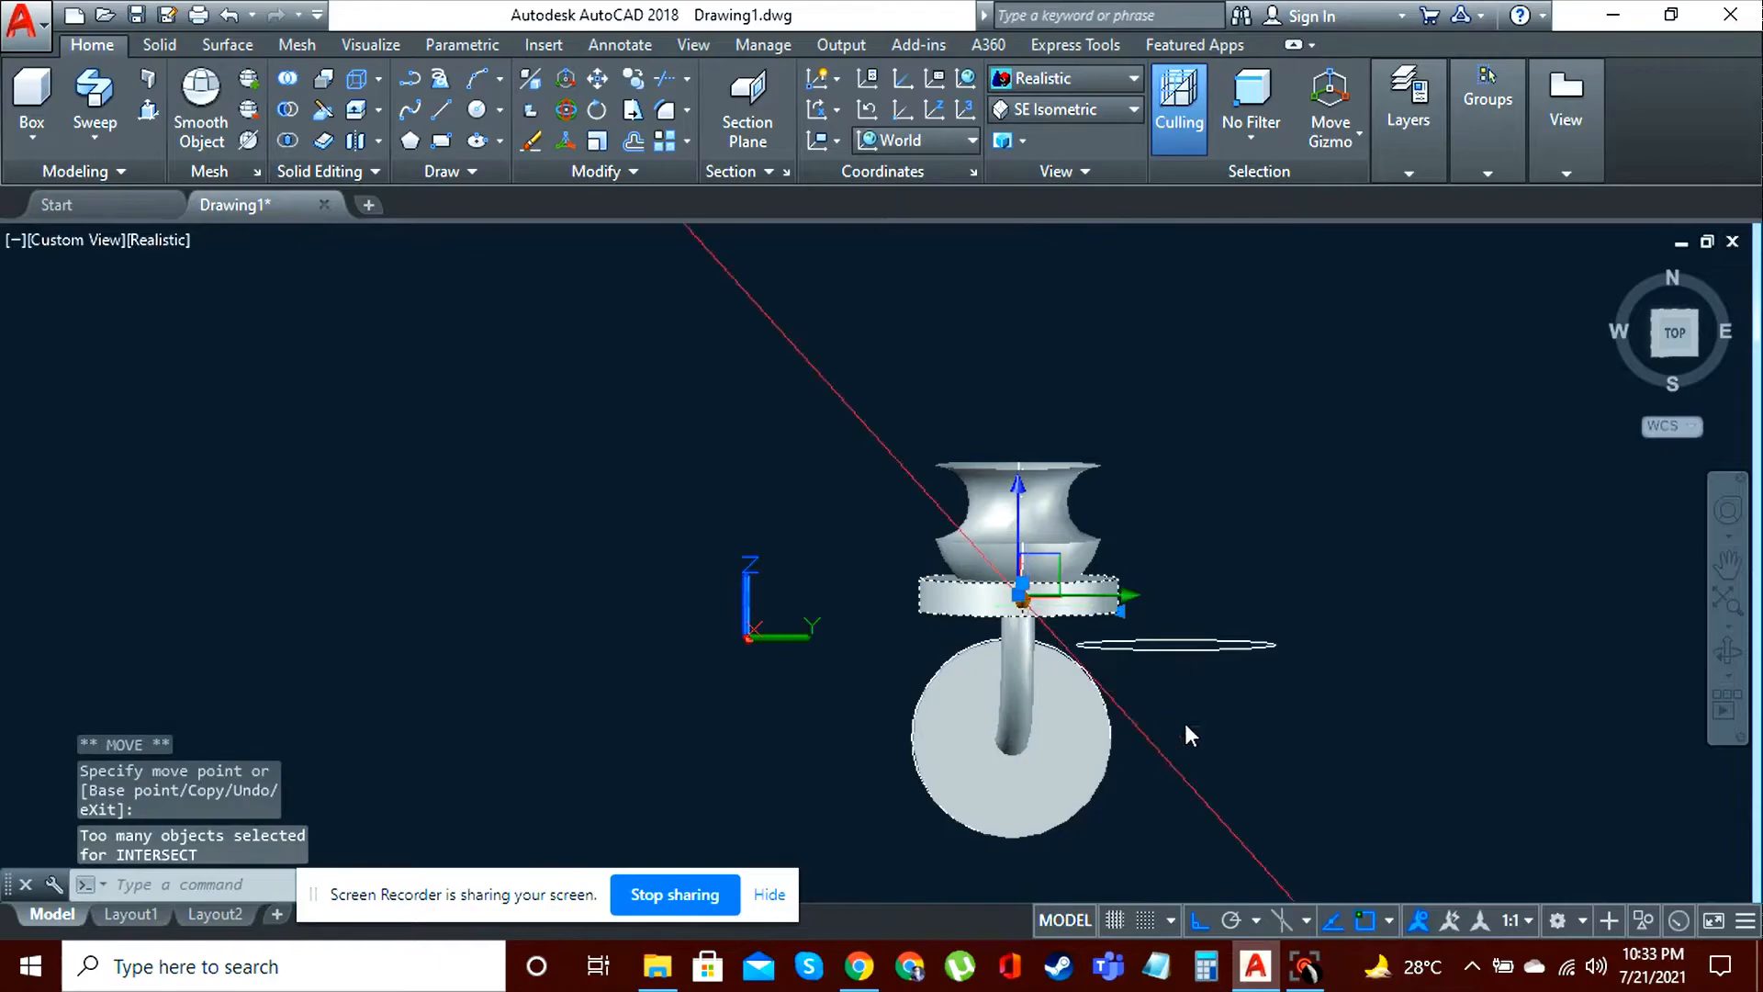
left_click(1363, 923)
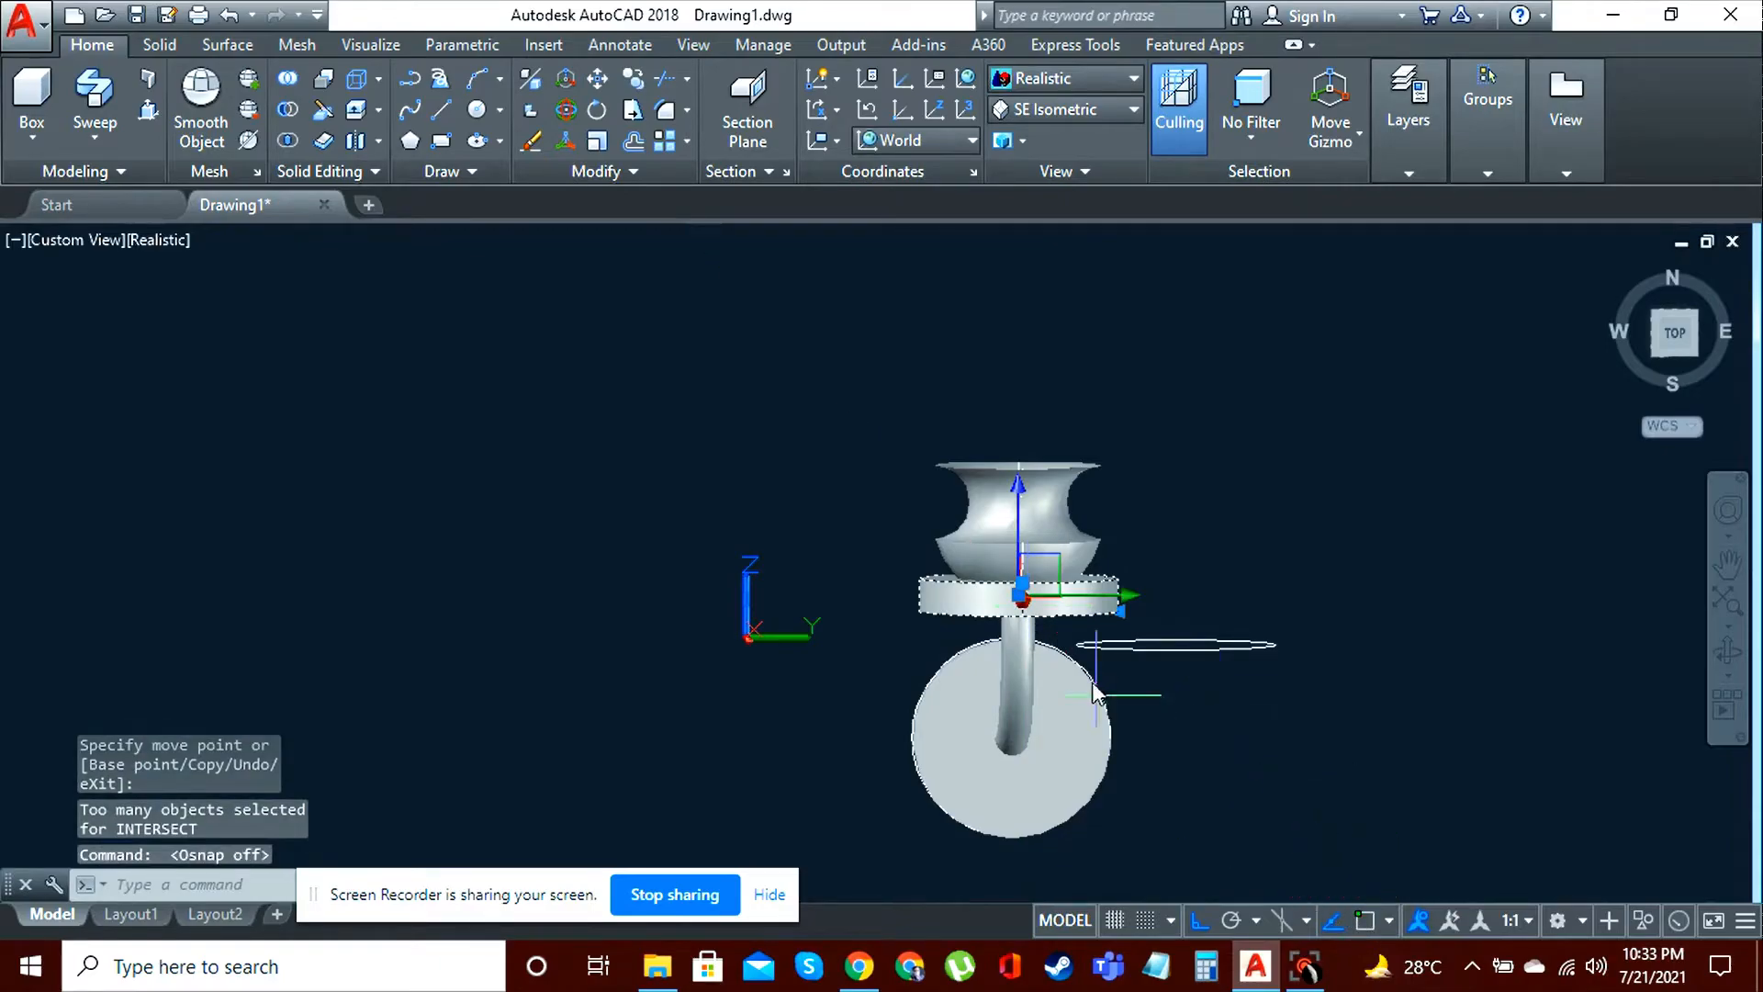
left_click(1022, 495)
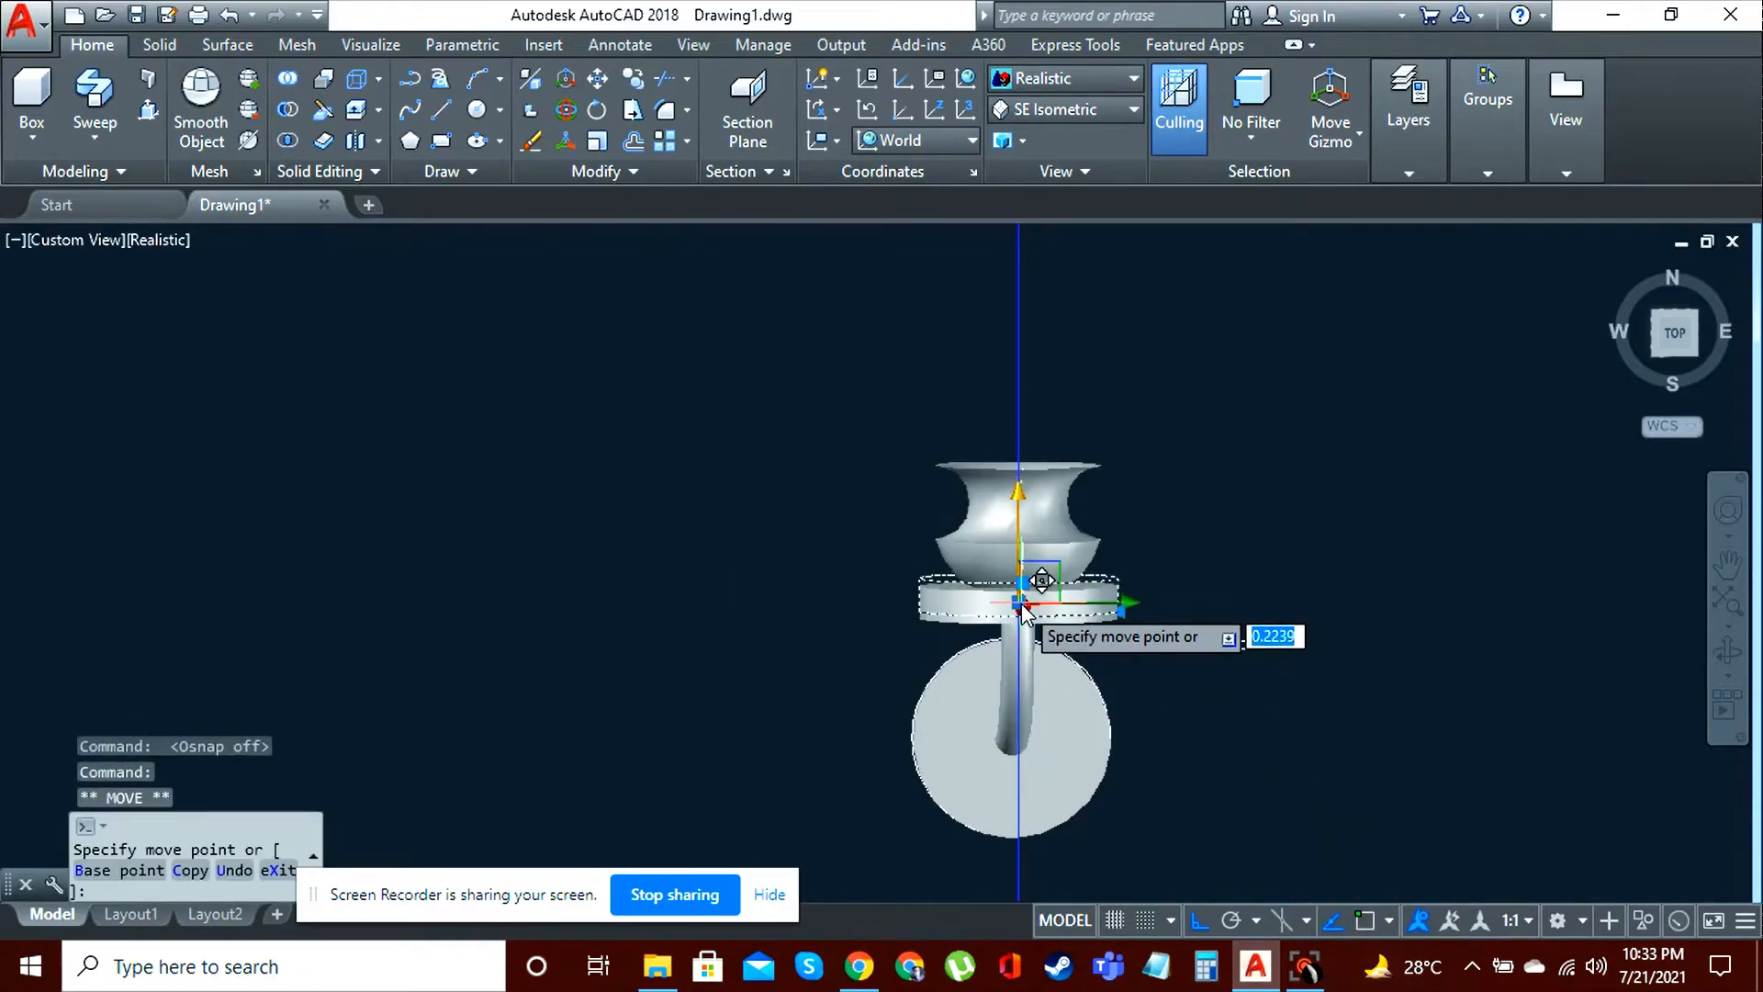
key("Escape")
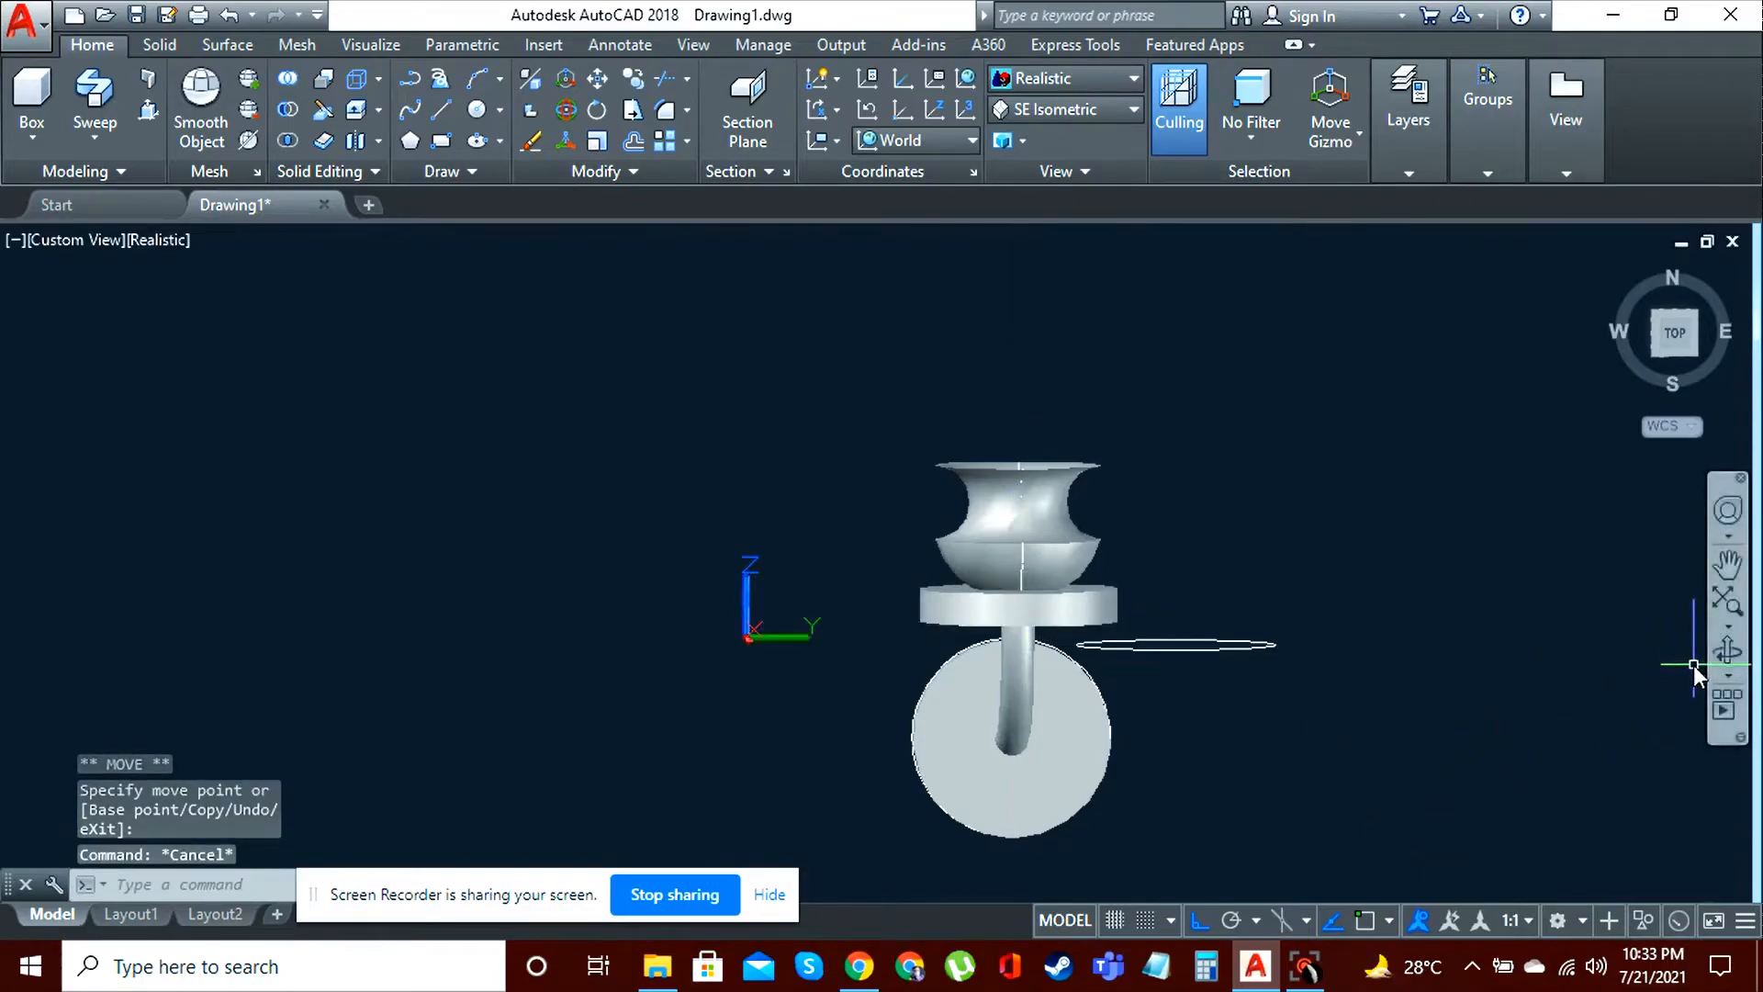
Step: Open the Materials Browser with the model seen obliquely, and list the Metal materials of the Autodesk Library
left_click(1728, 663)
left_click_drag(1223, 721, 1482, 730)
left_click_drag(1080, 625, 983, 641)
key("Escape")
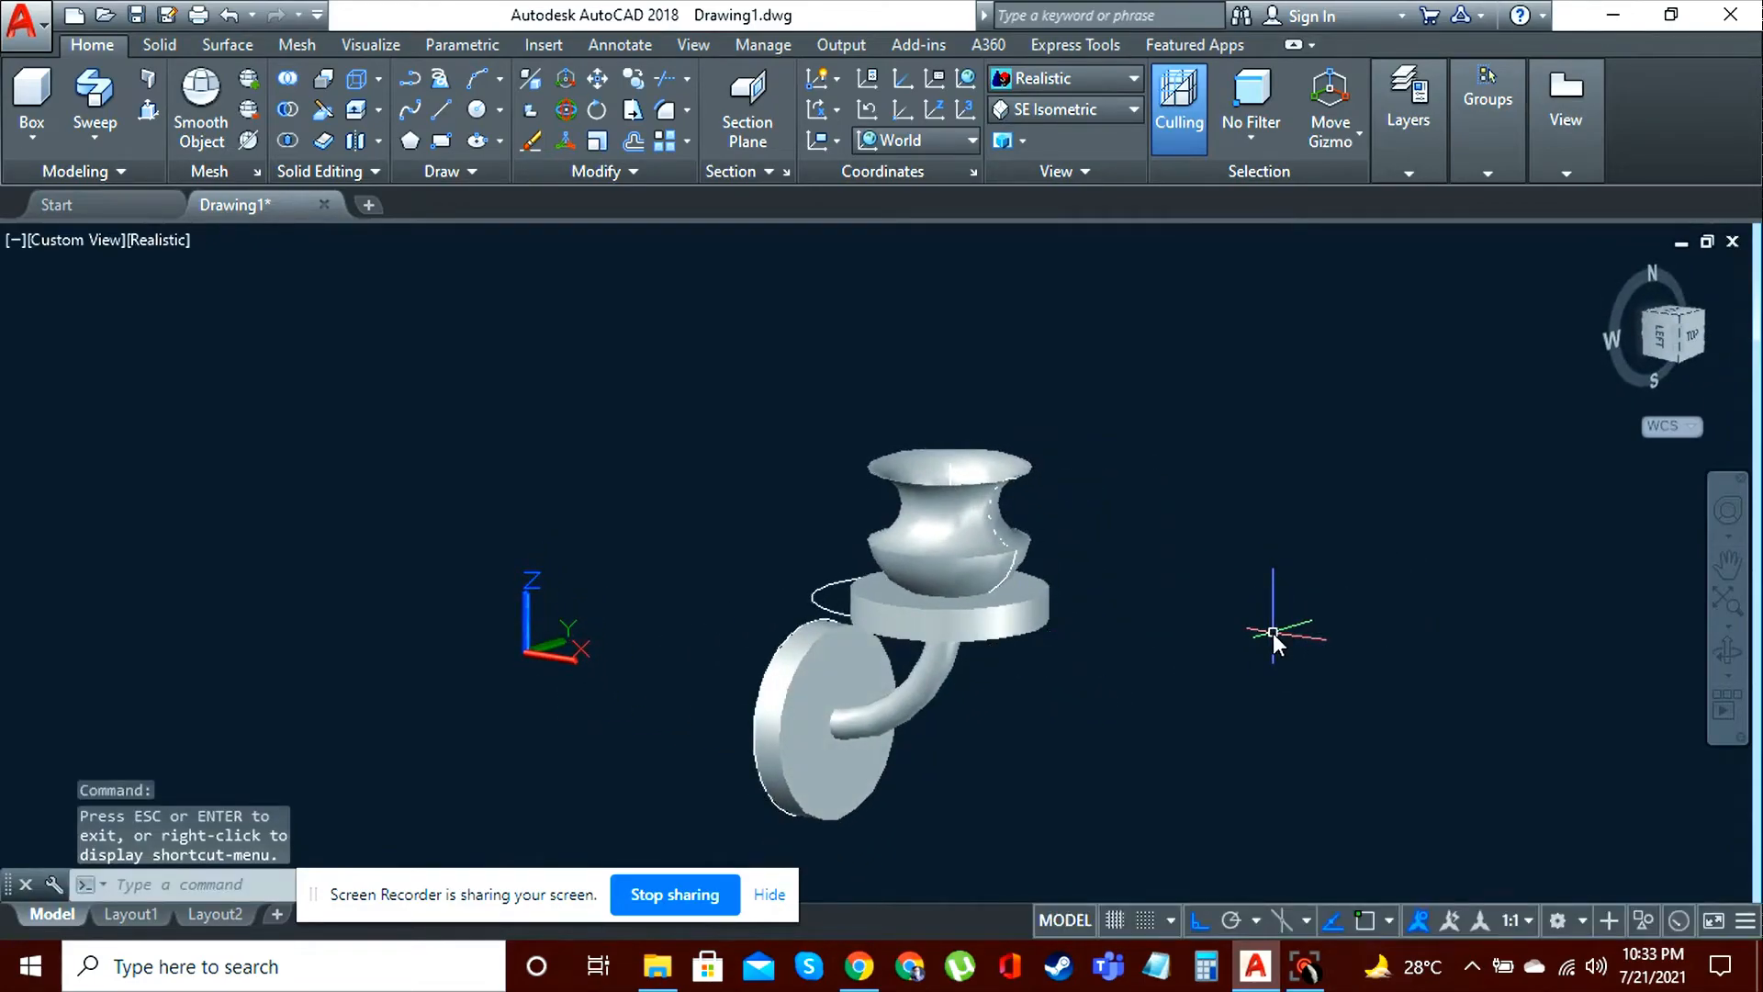
type("MATERial")
key("Return")
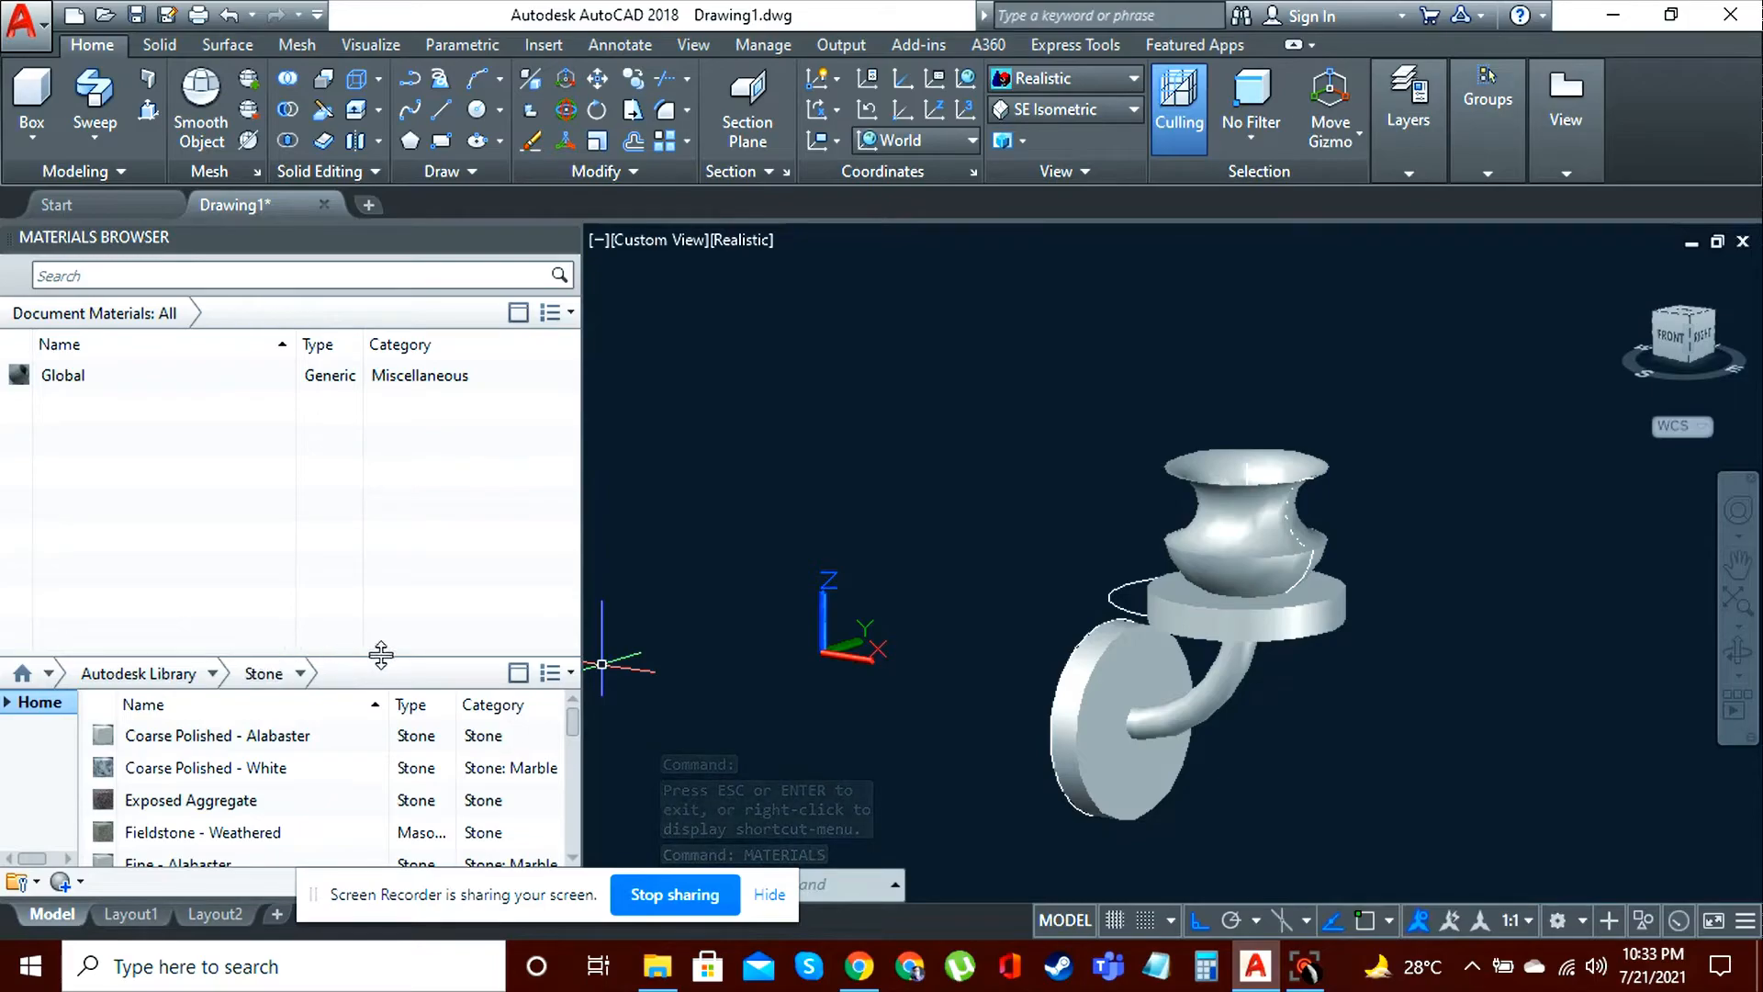
left_click_drag(405, 655, 405, 426)
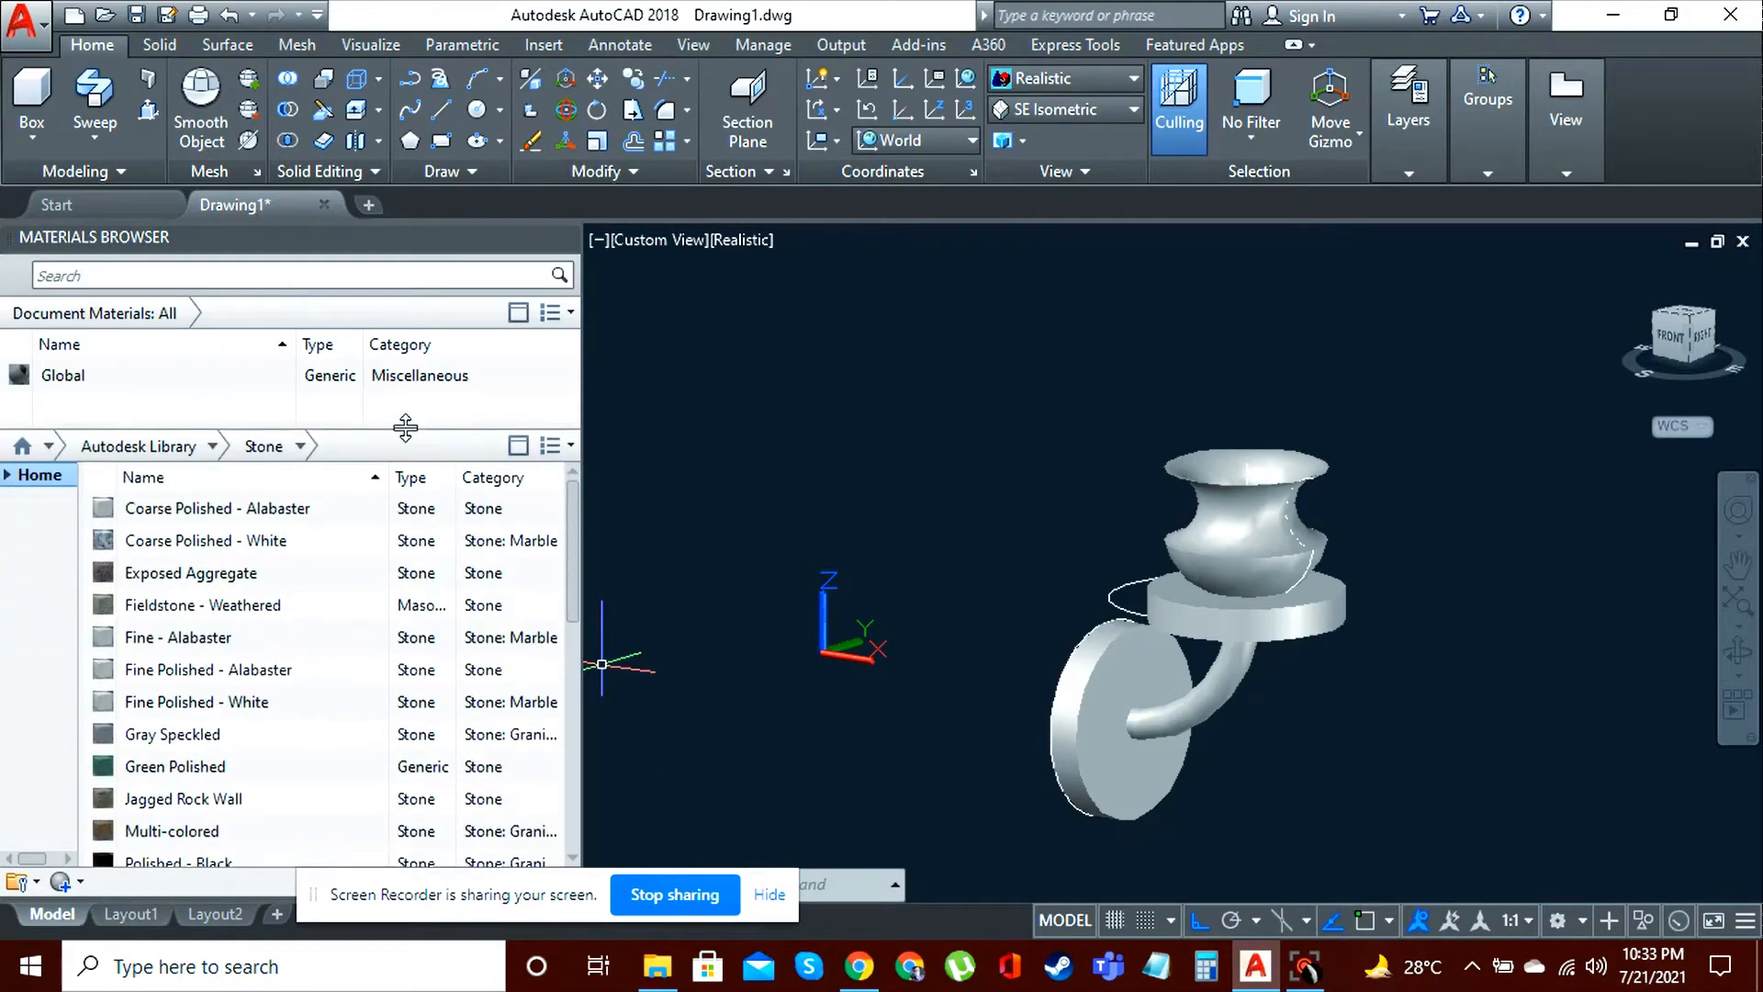
left_click(214, 447)
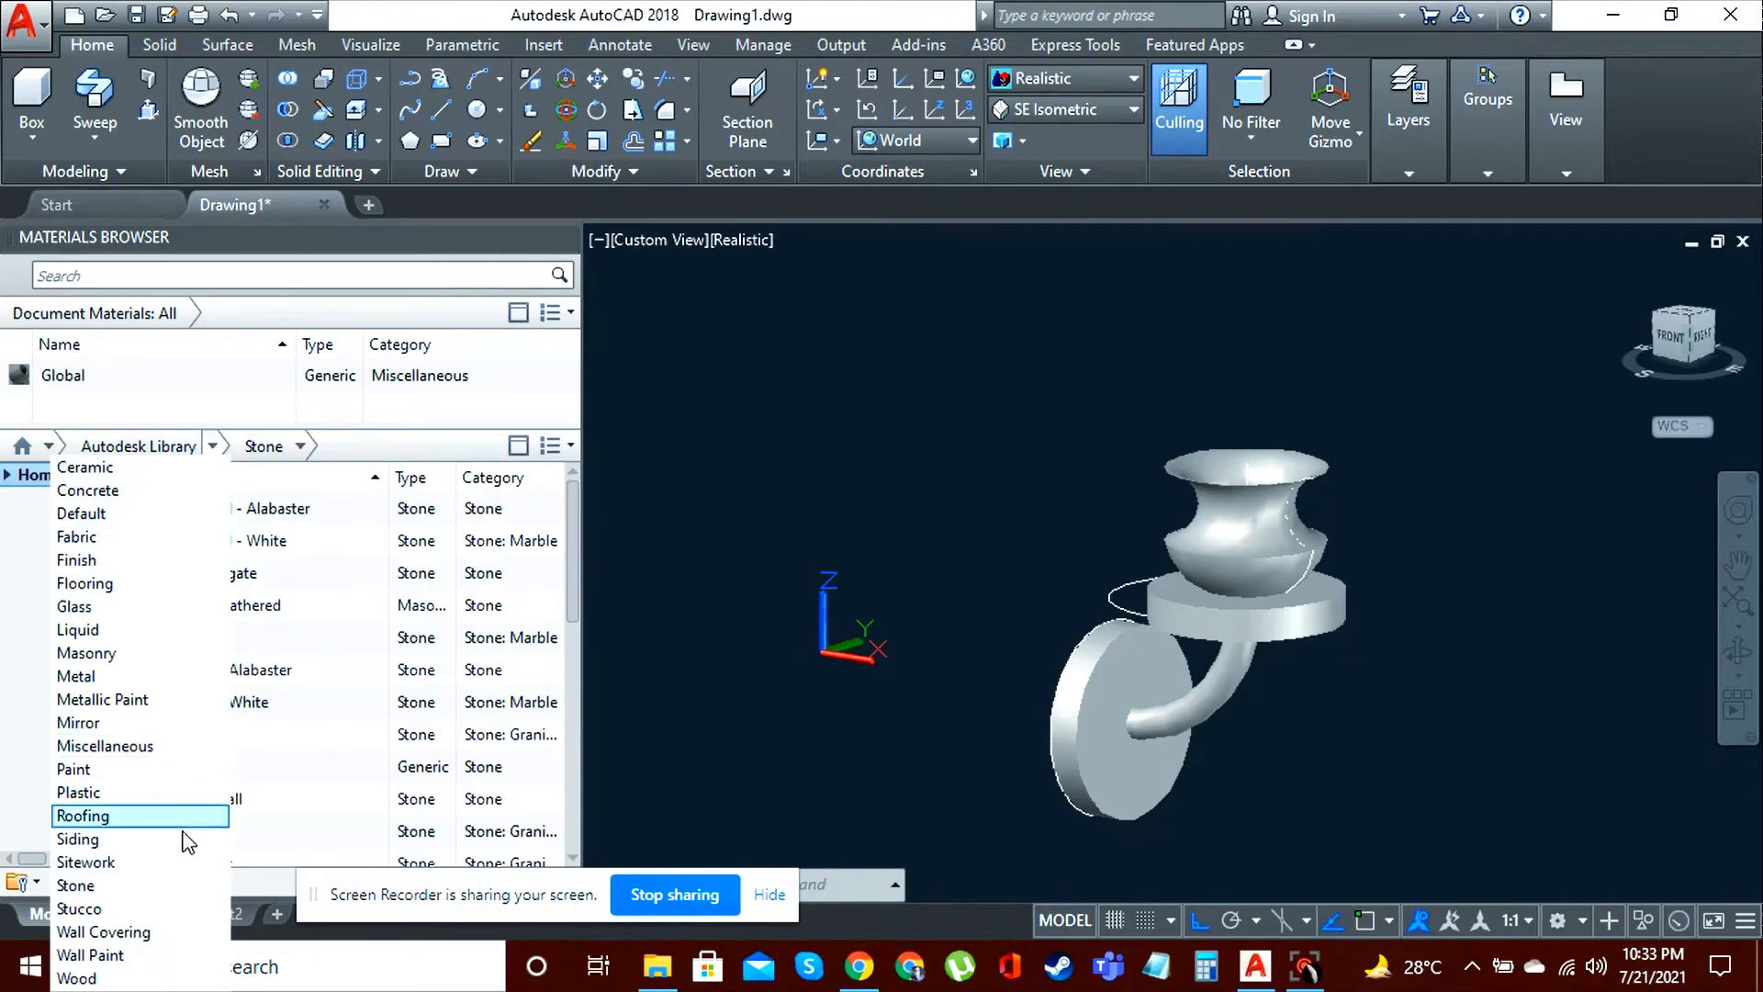
left_click(109, 679)
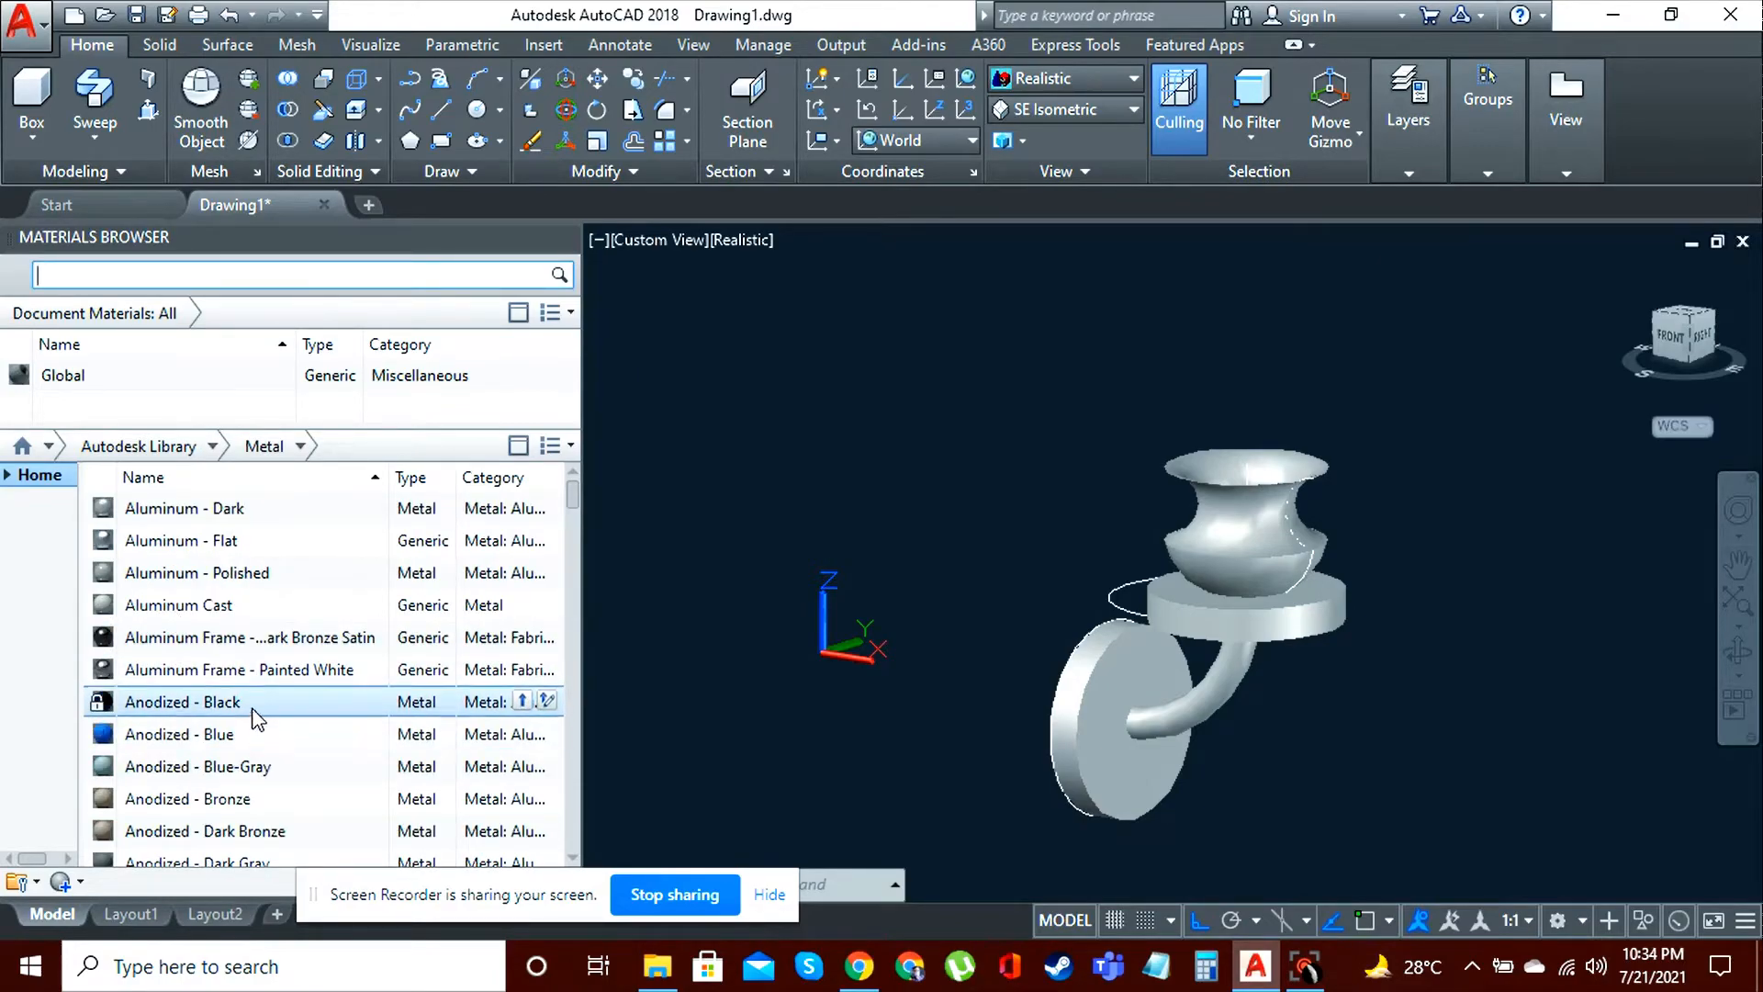
Step: Apply the Brass - Polished material to the revolved body
scroll(254, 717, "down", 2)
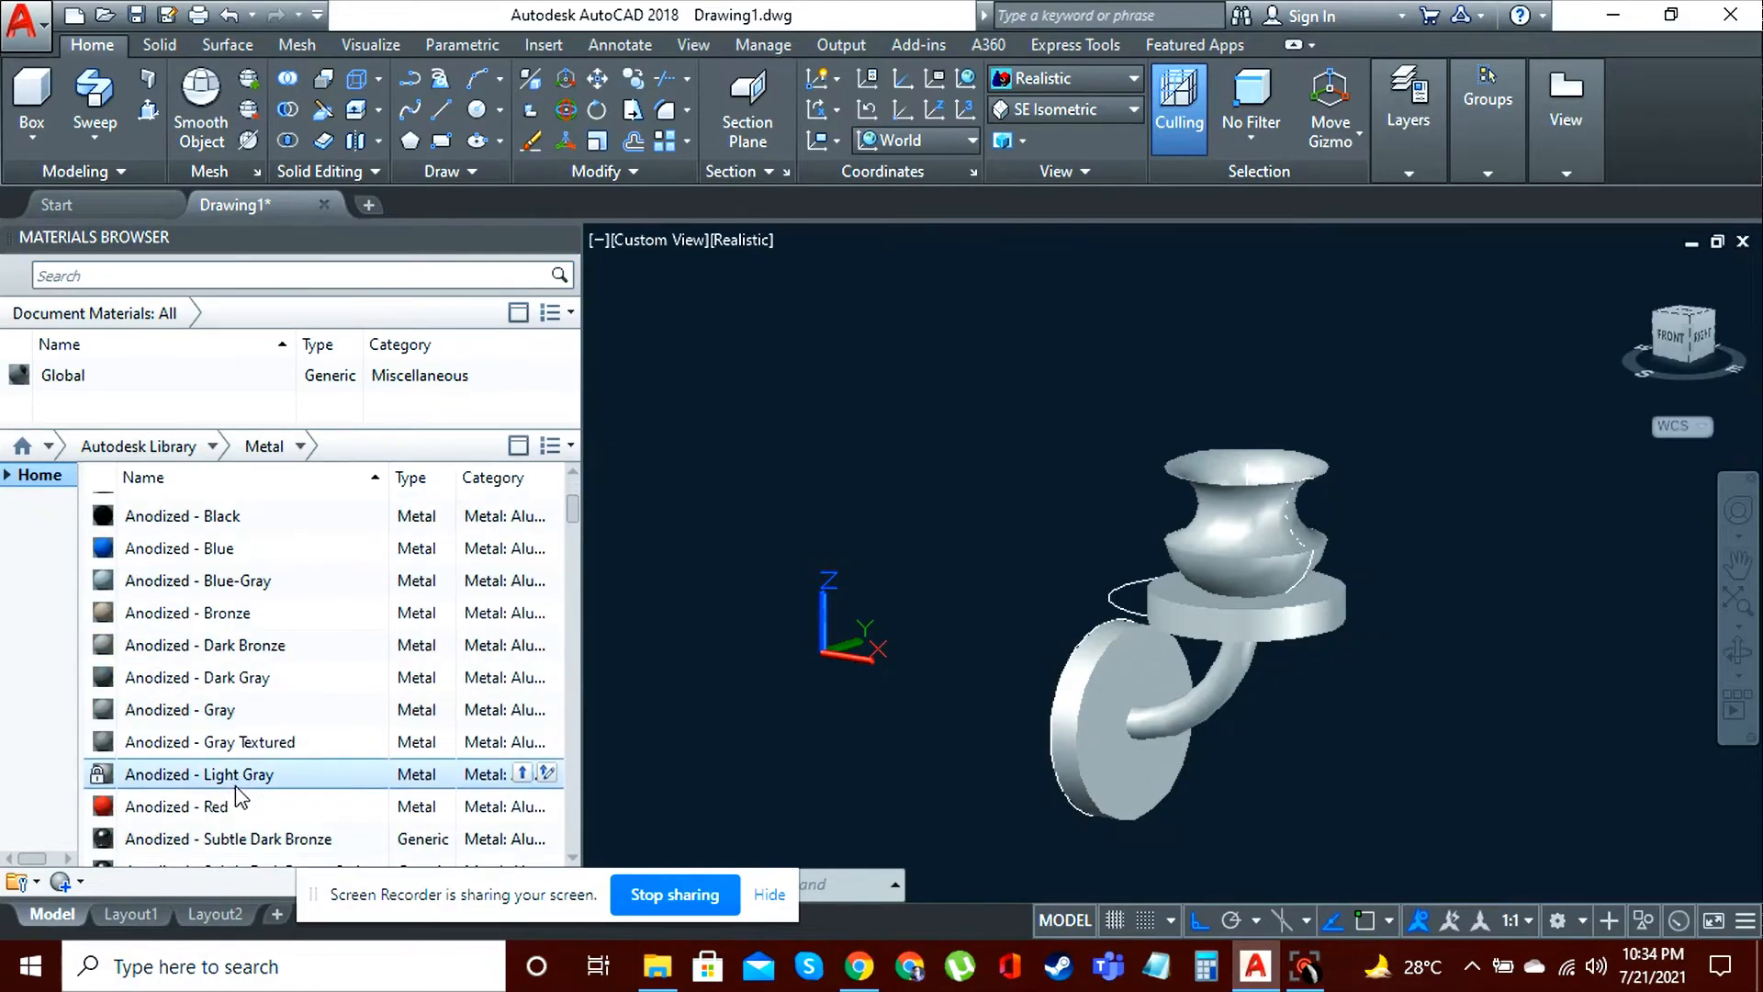
scroll(227, 812, "down", 4)
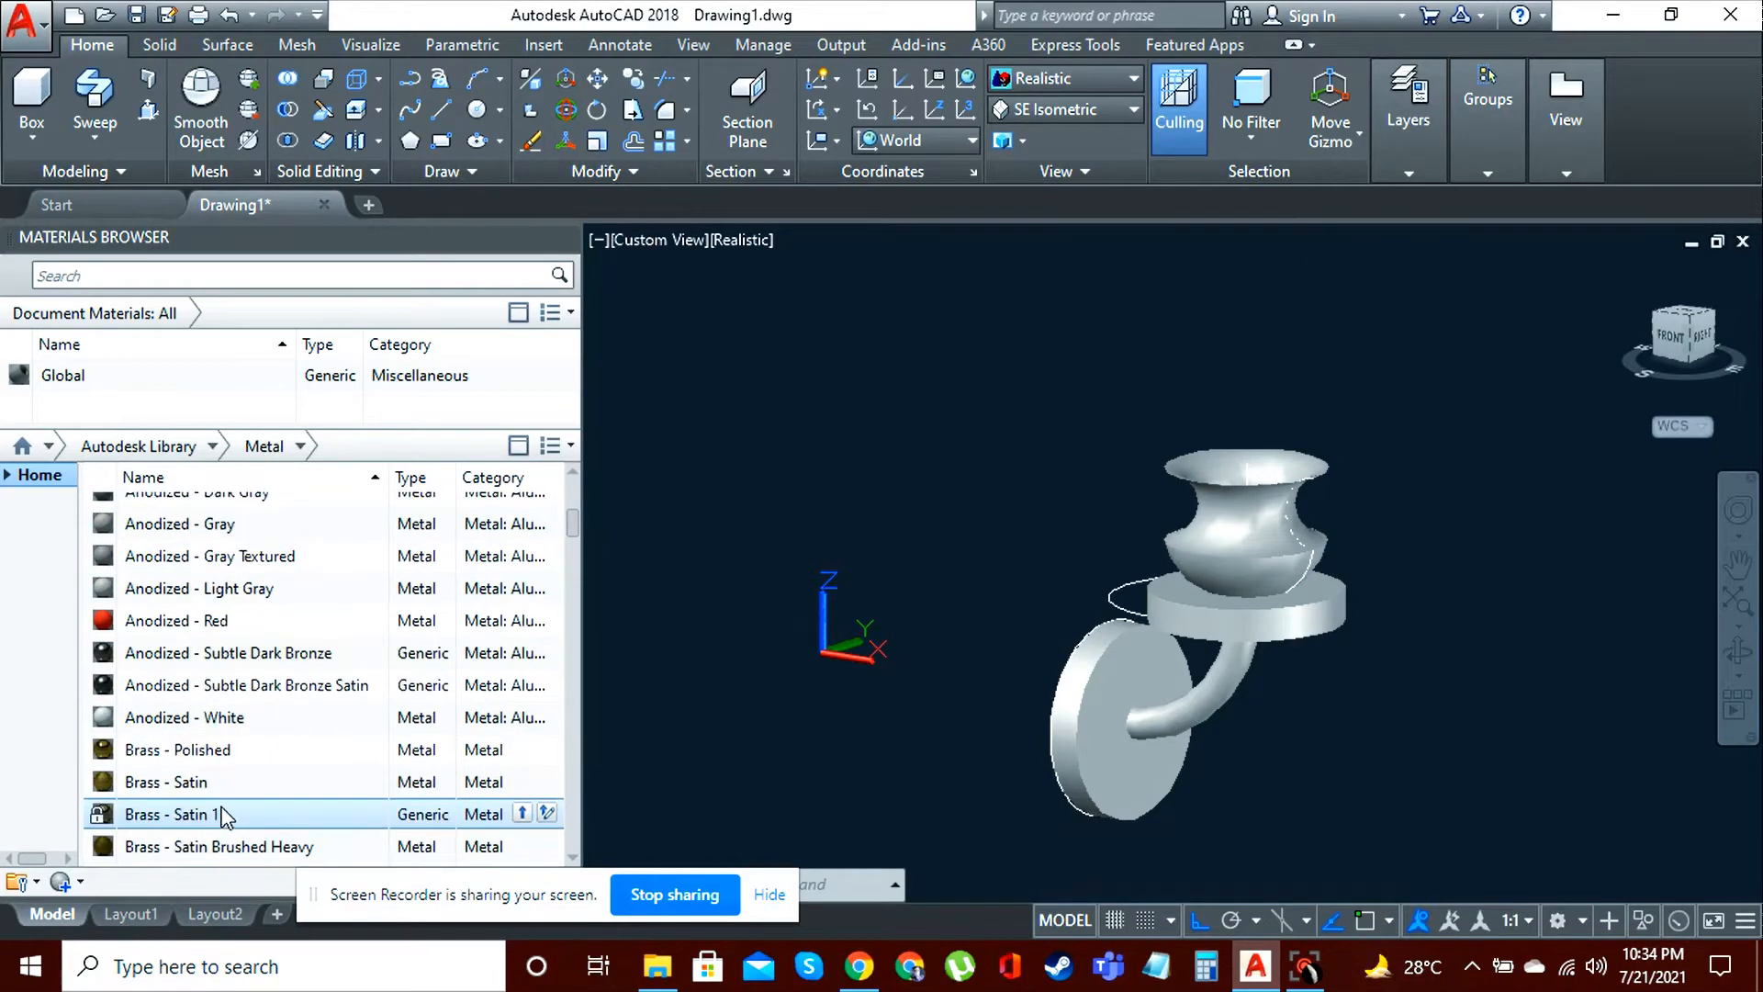
left_click_drag(231, 751, 1187, 640)
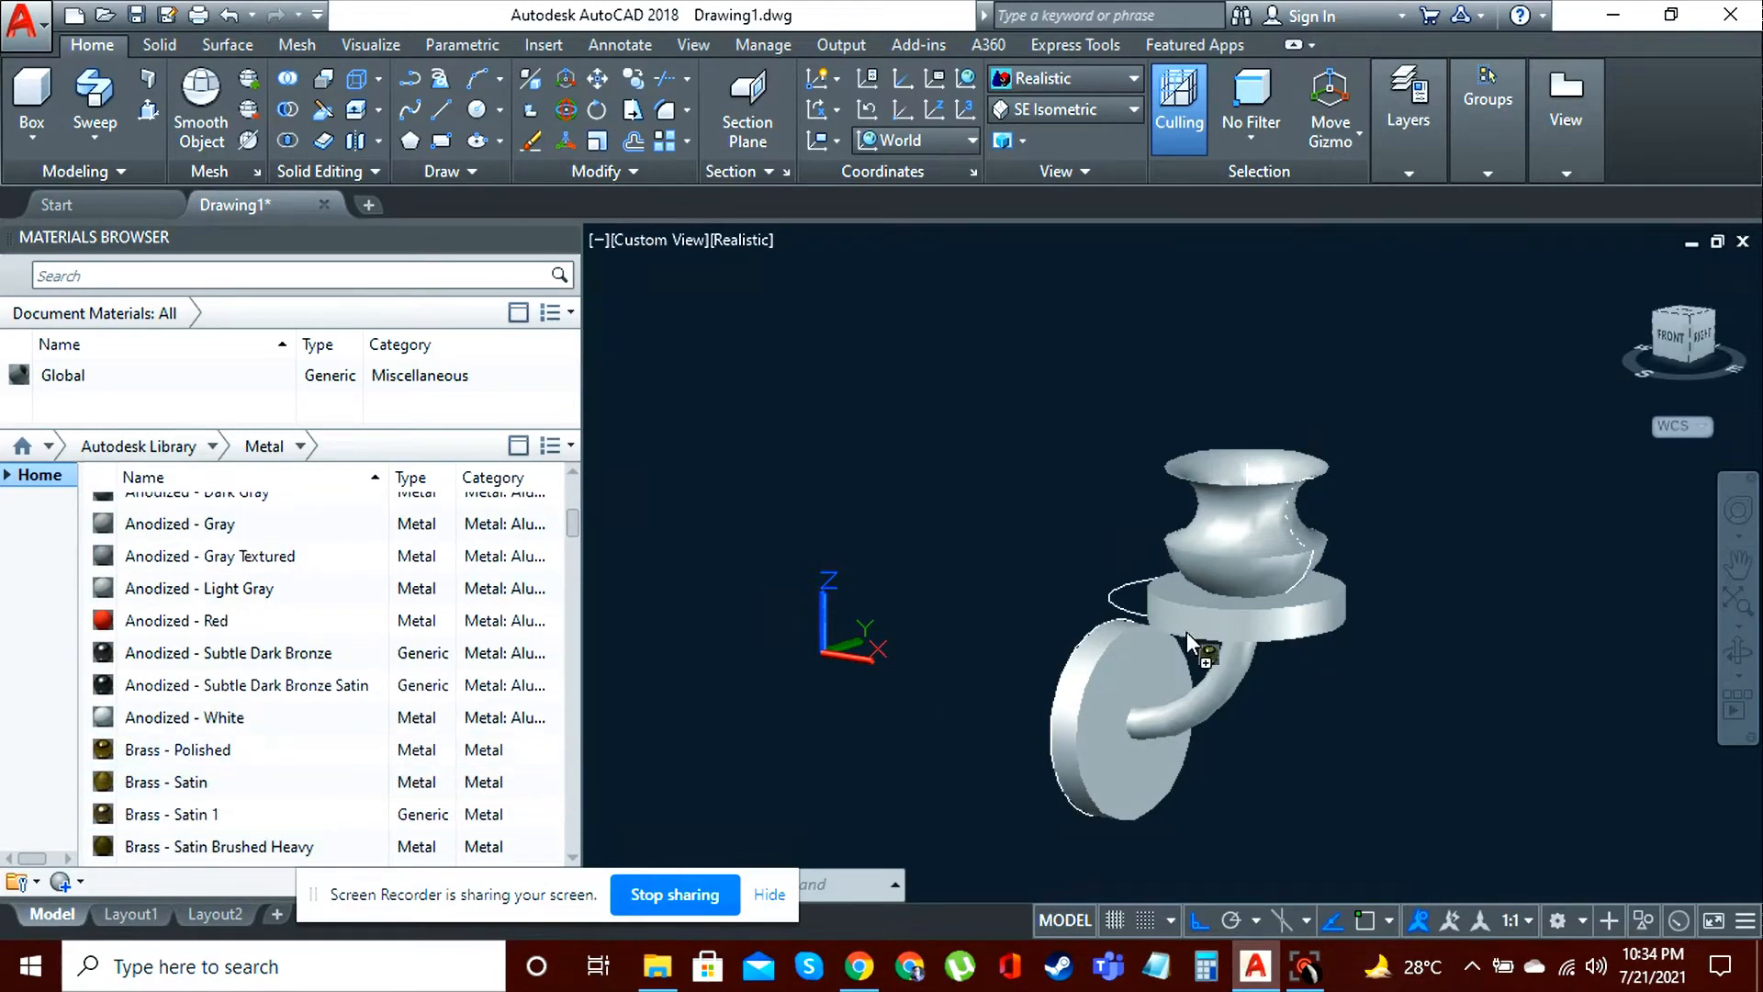
left_click_drag(1232, 529, 1232, 530)
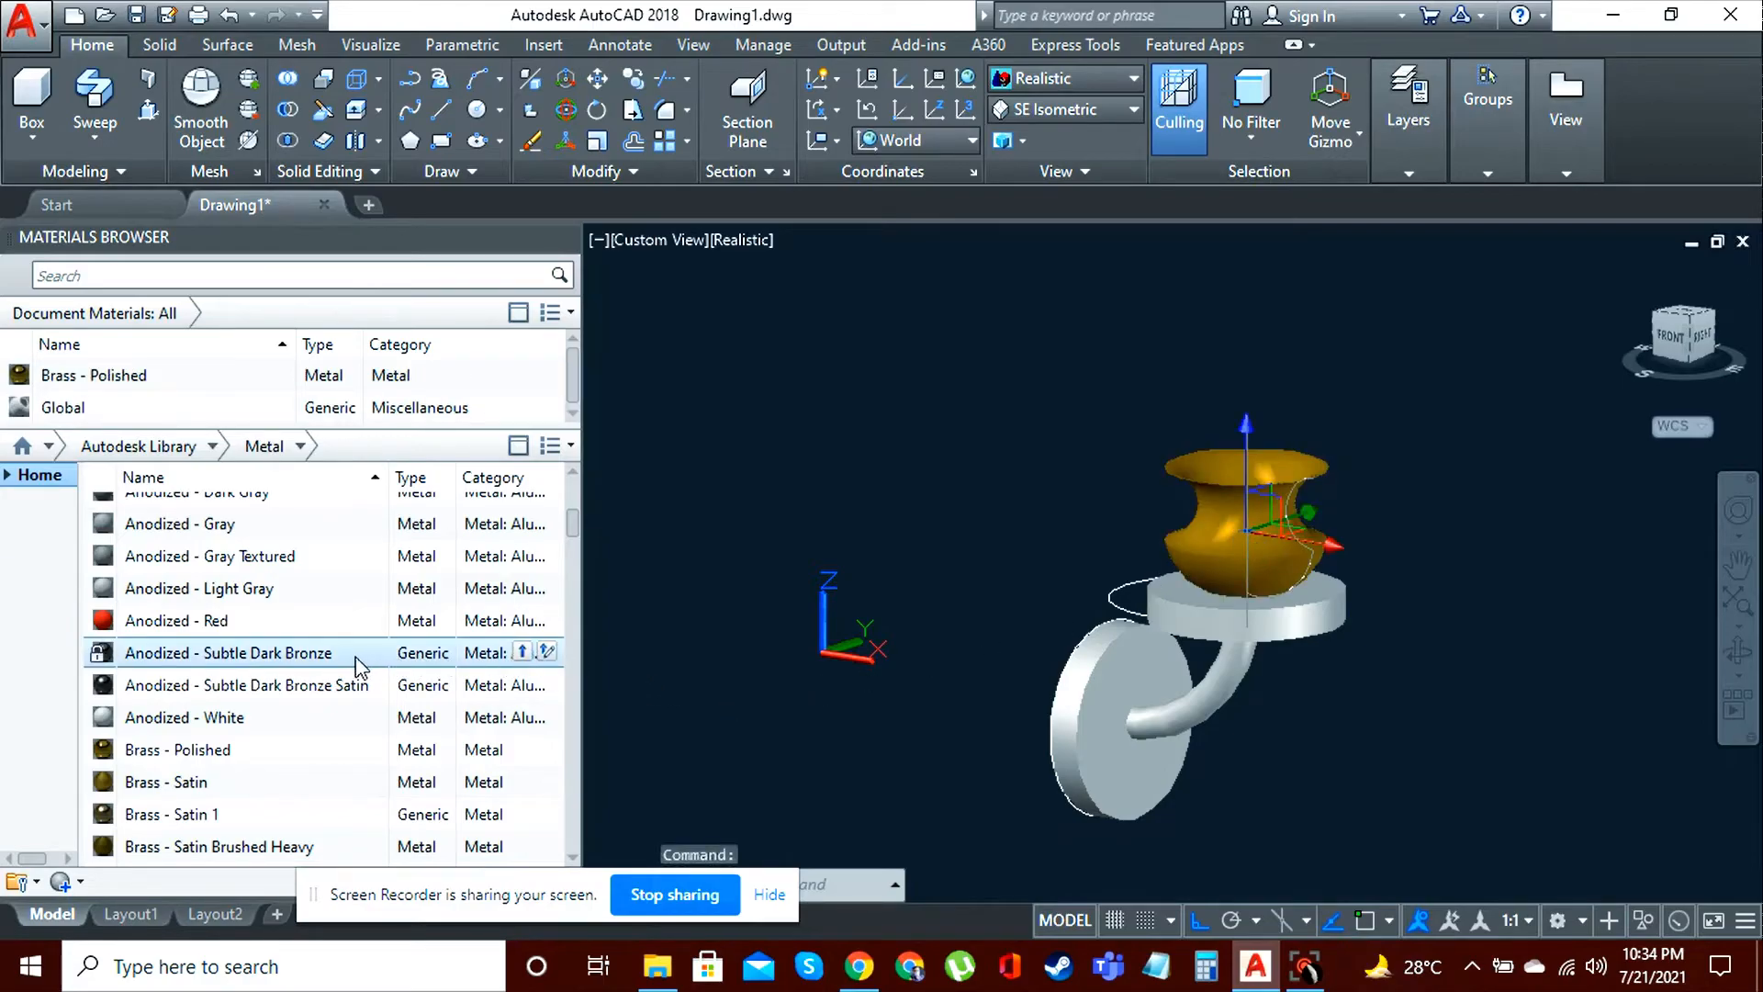
Step: Apply the Anodized - Red material to the upright disc and the horizontal disc
scroll(358, 663, "down", 1)
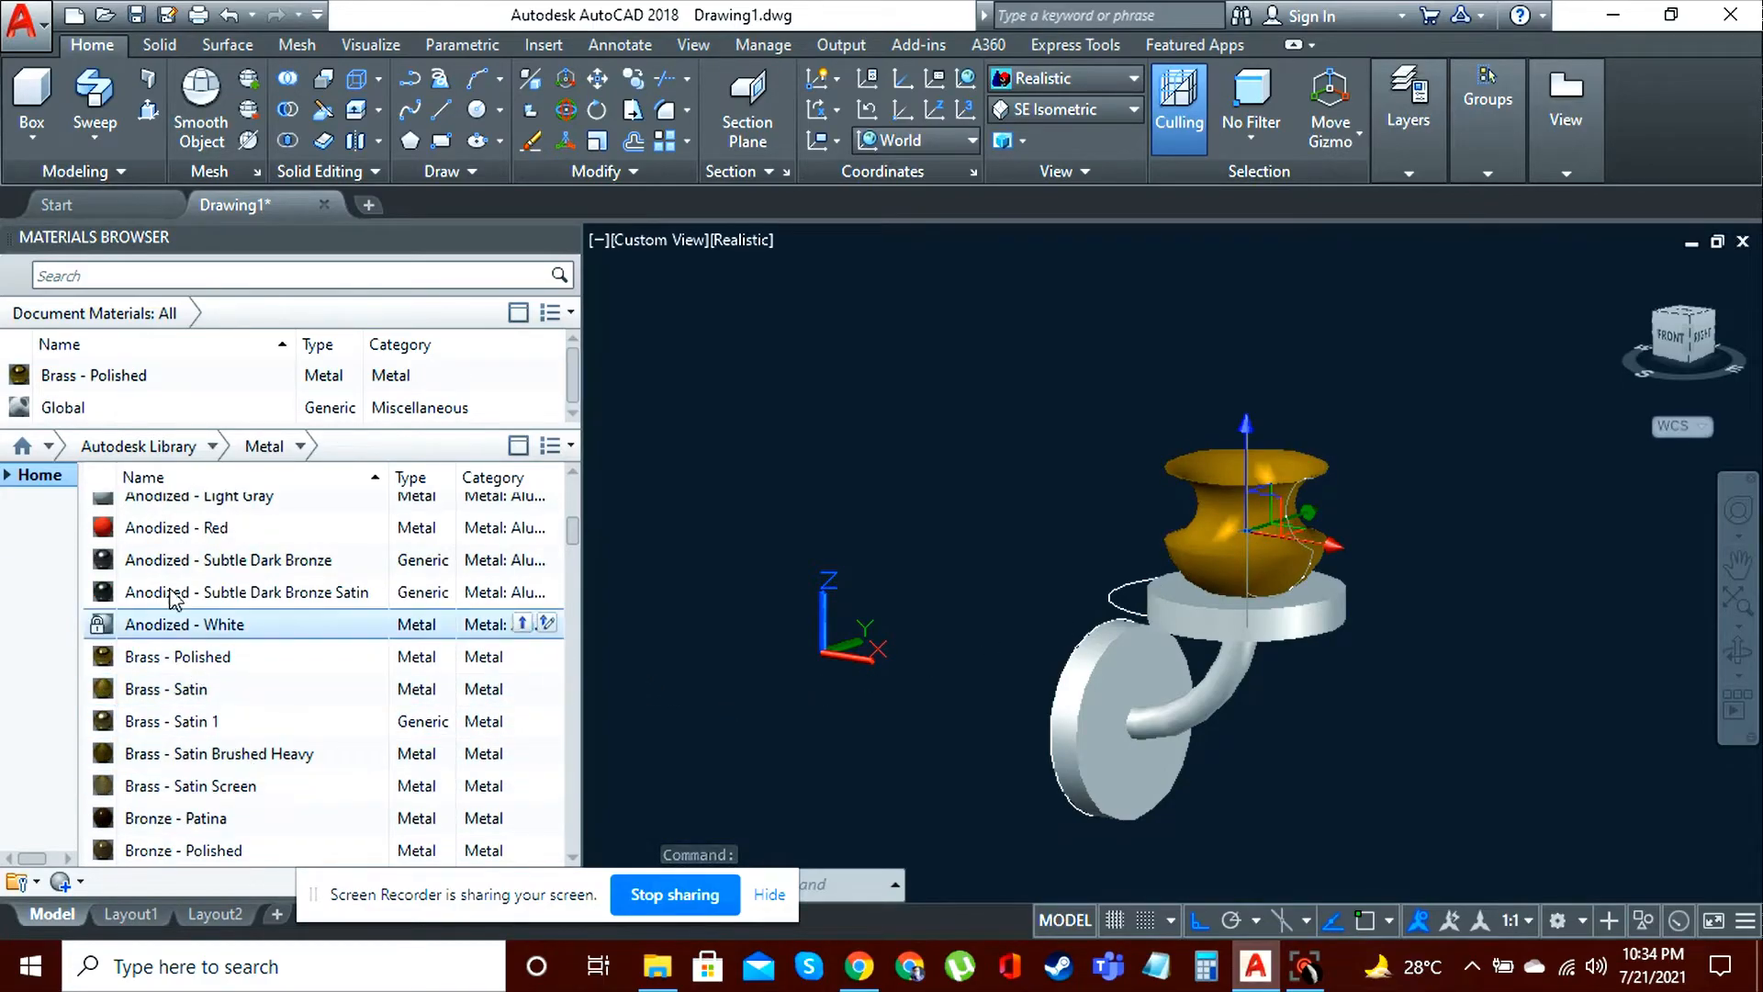
left_click_drag(175, 534, 1087, 701)
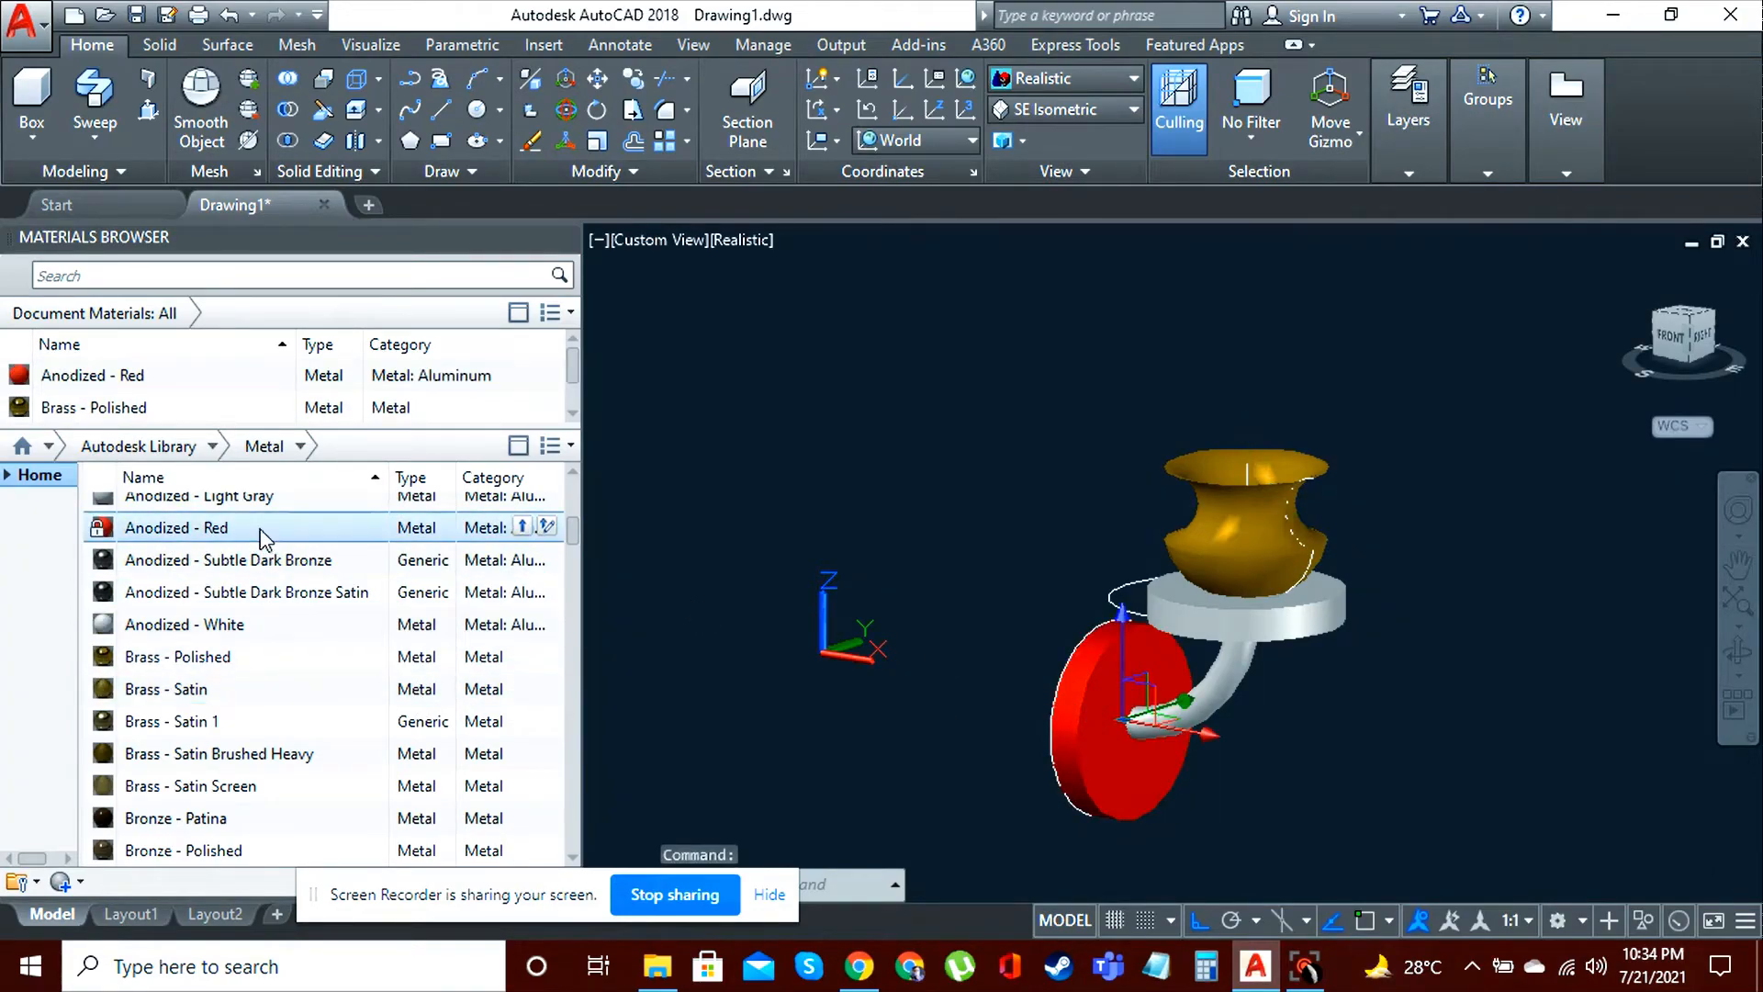
left_click_drag(1187, 633, 1237, 620)
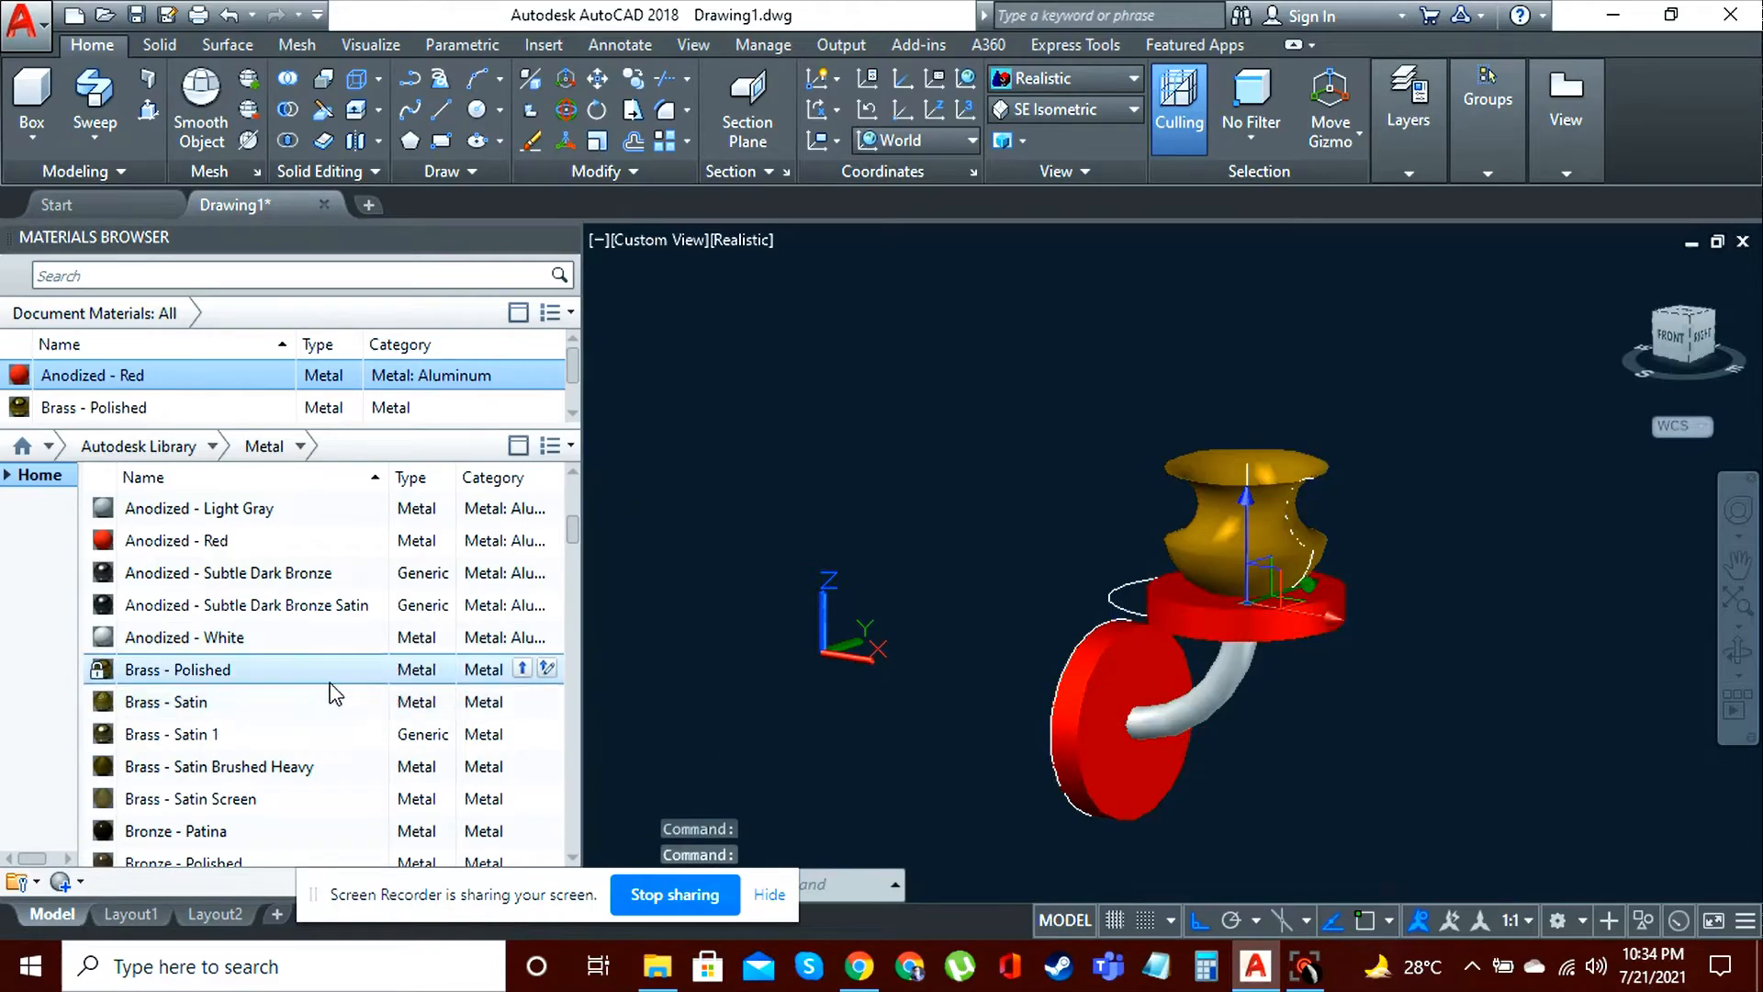
Step: Apply the Bronze - Patina material to the curved tube and clear the selection
scroll(331, 693, "down", 2)
left_click_drag(276, 648, 652, 714)
left_click_drag(1231, 736, 1212, 698)
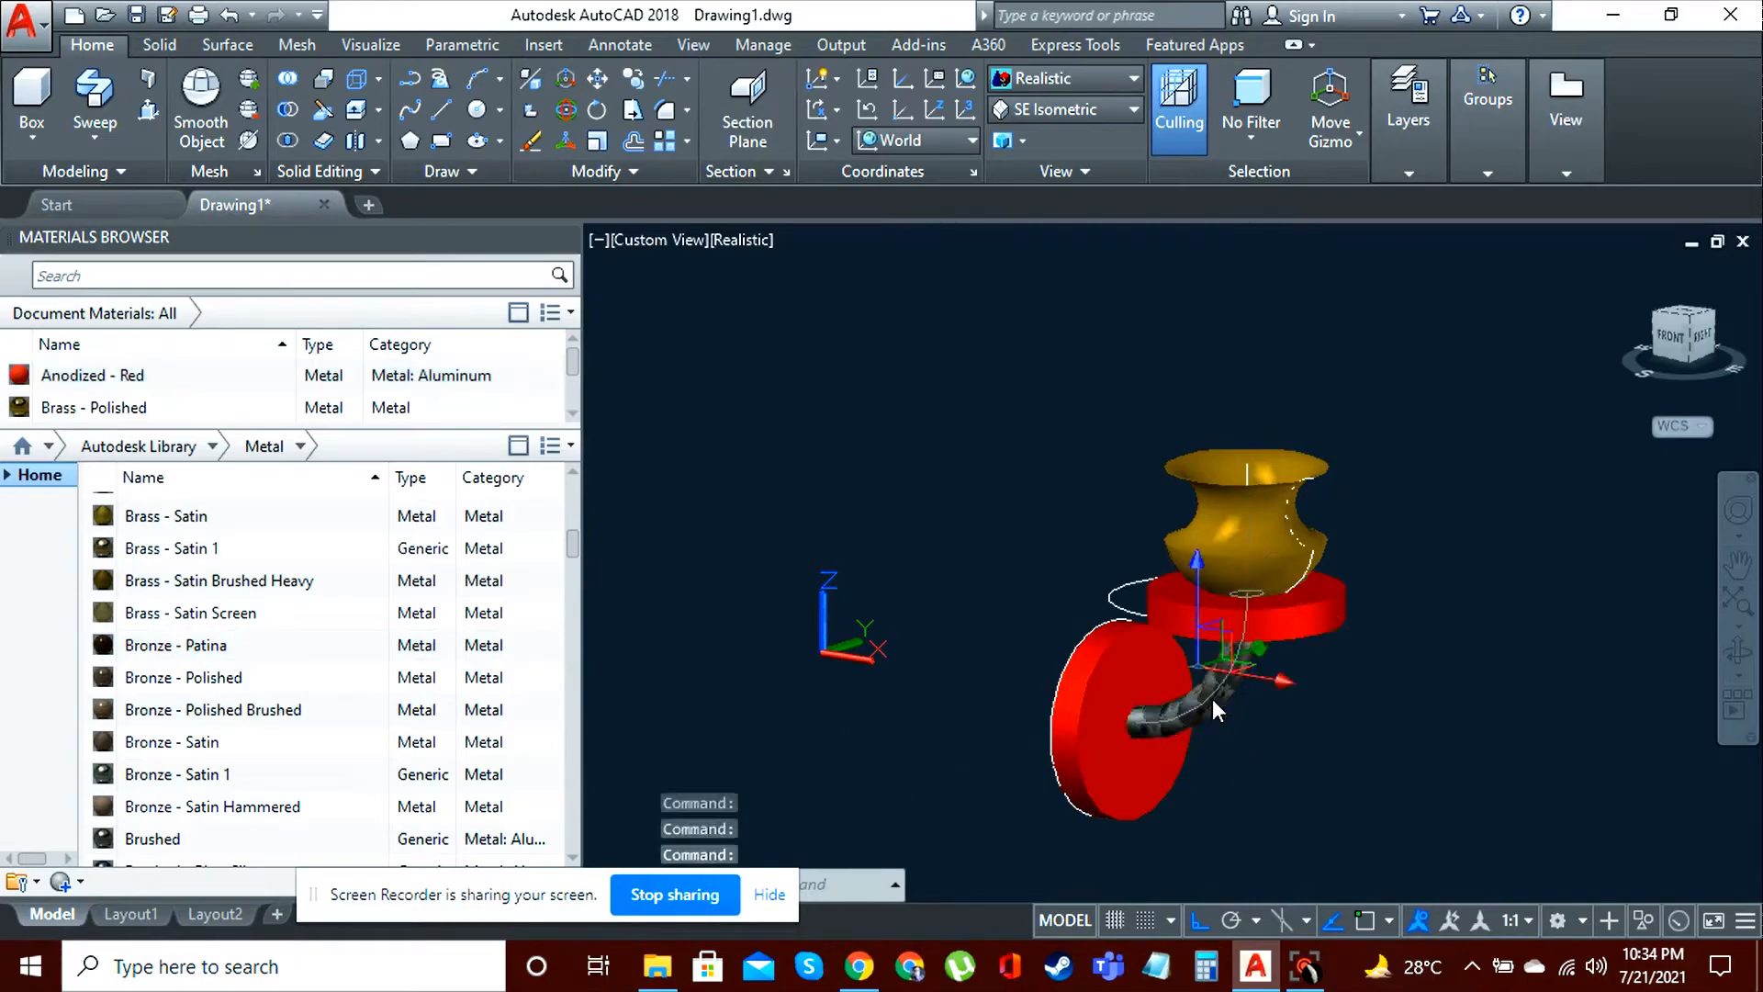
left_click(1370, 753)
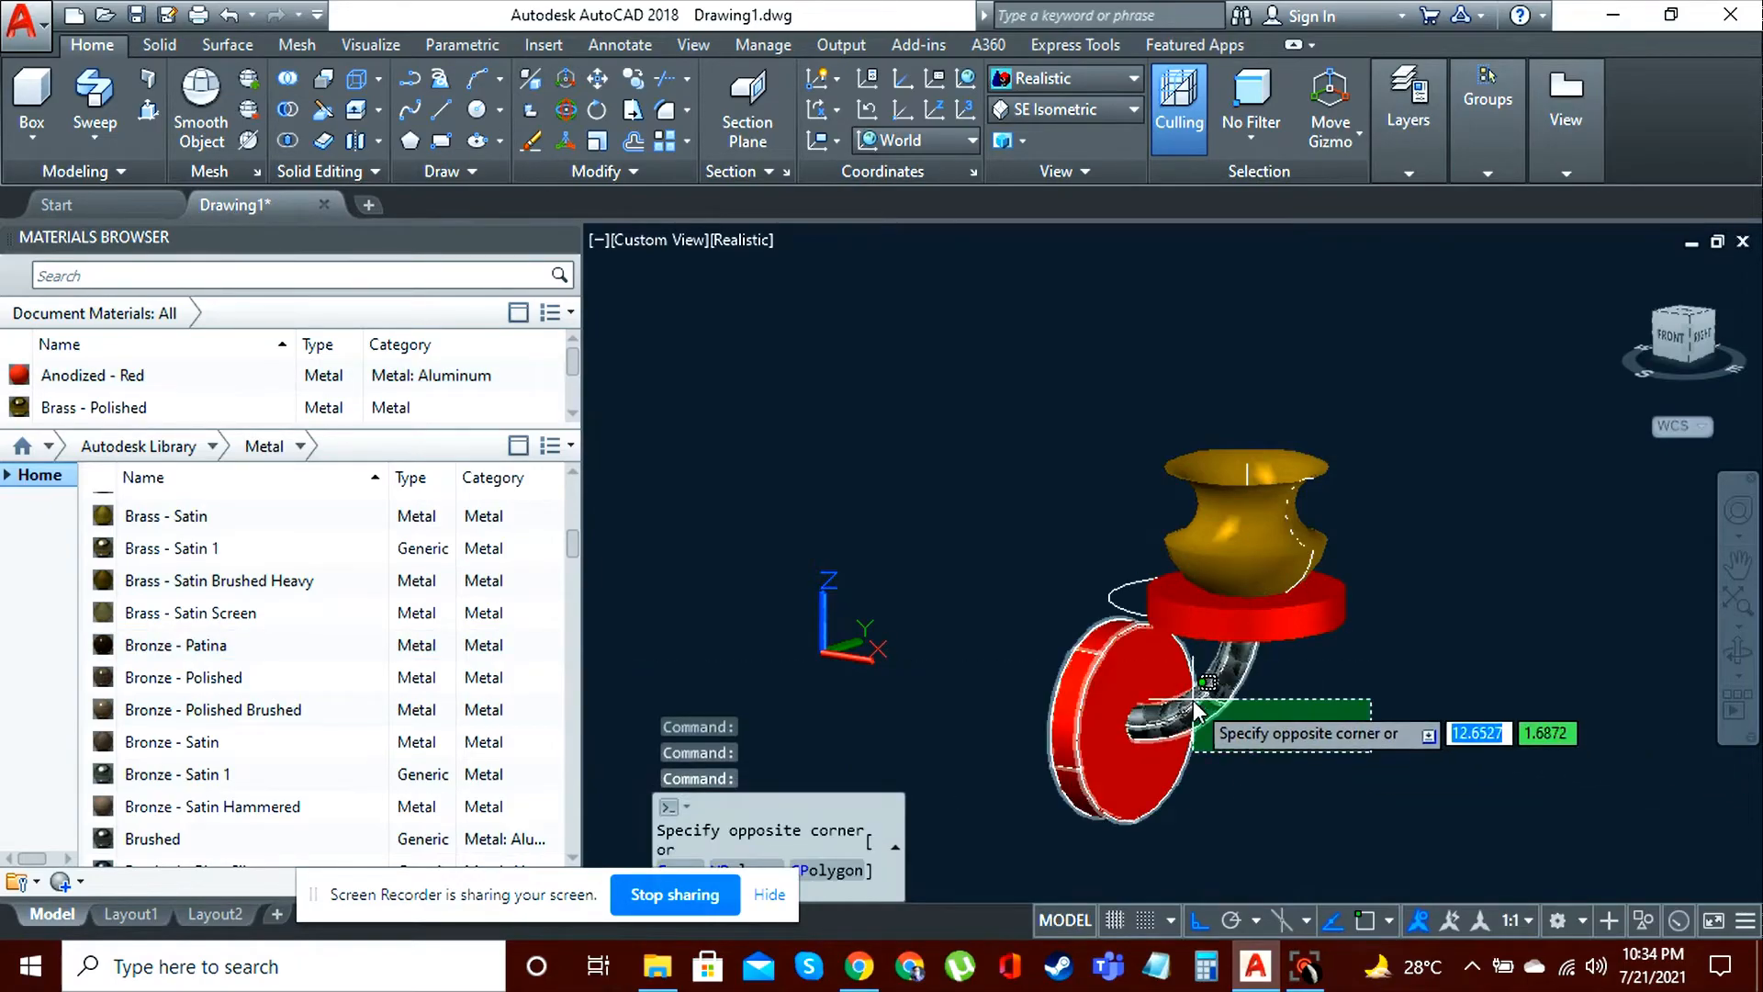
key("Escape")
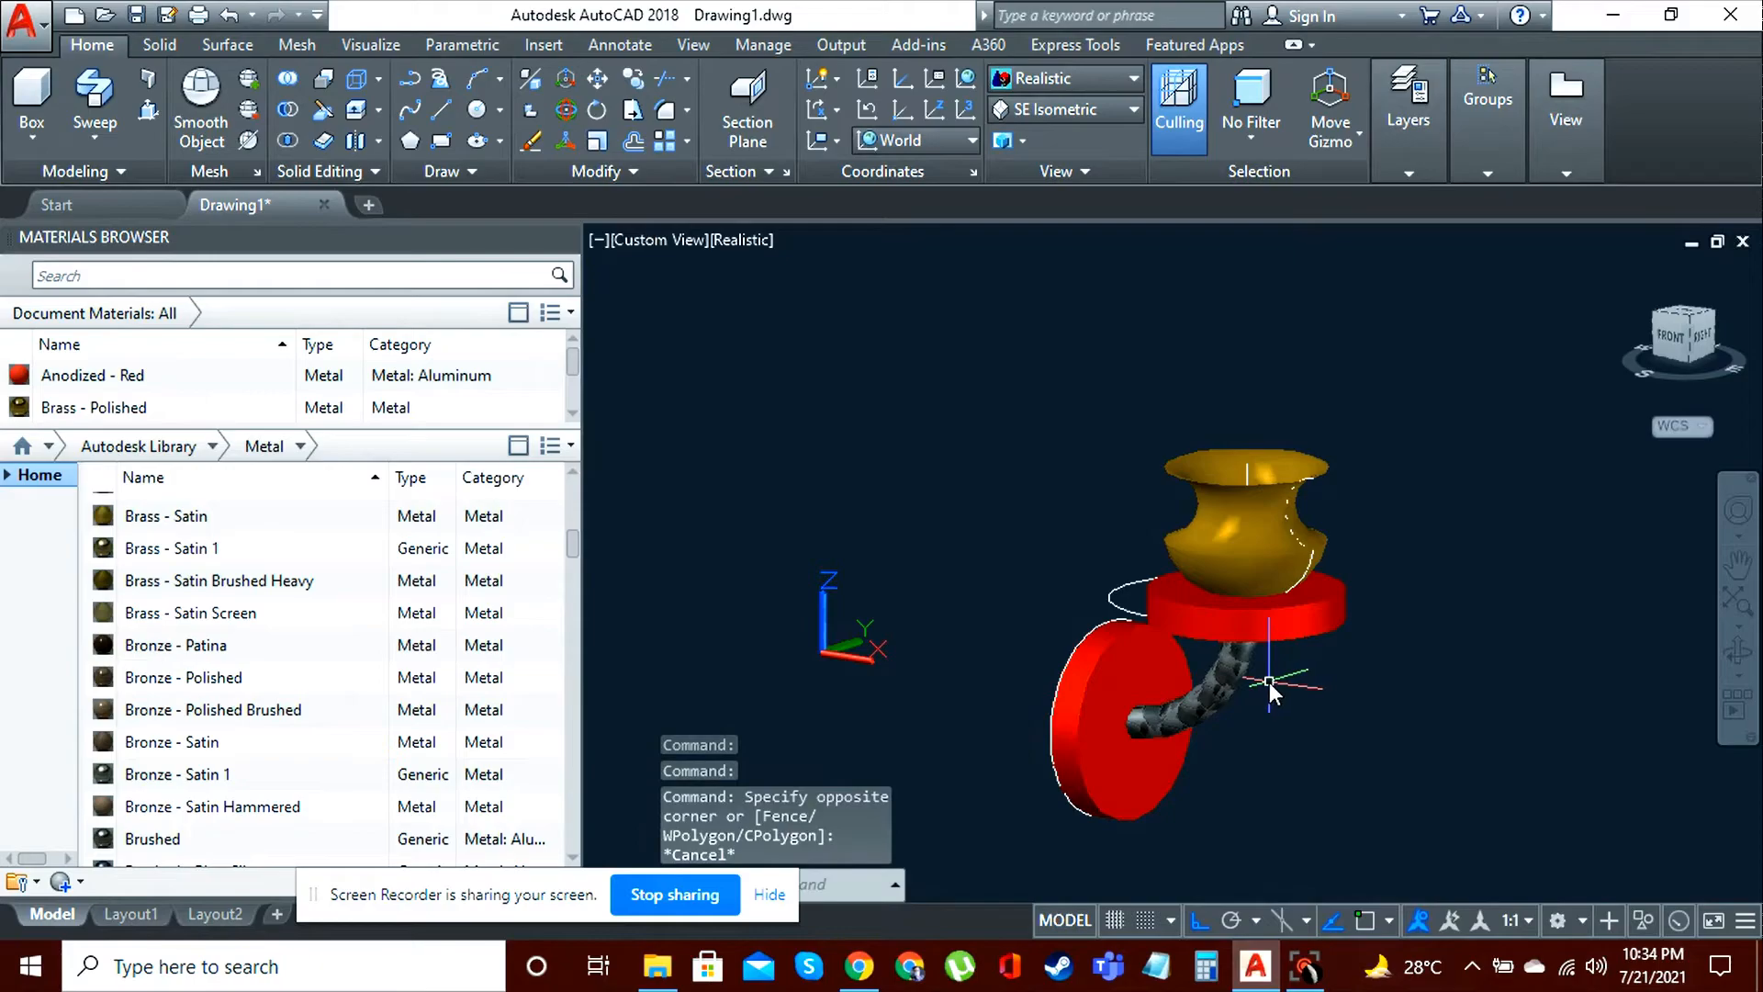
Step: Examine the materials on the model up close and from its back side
scroll(1235, 681, "up", 5)
scroll(1237, 684, "down", 5)
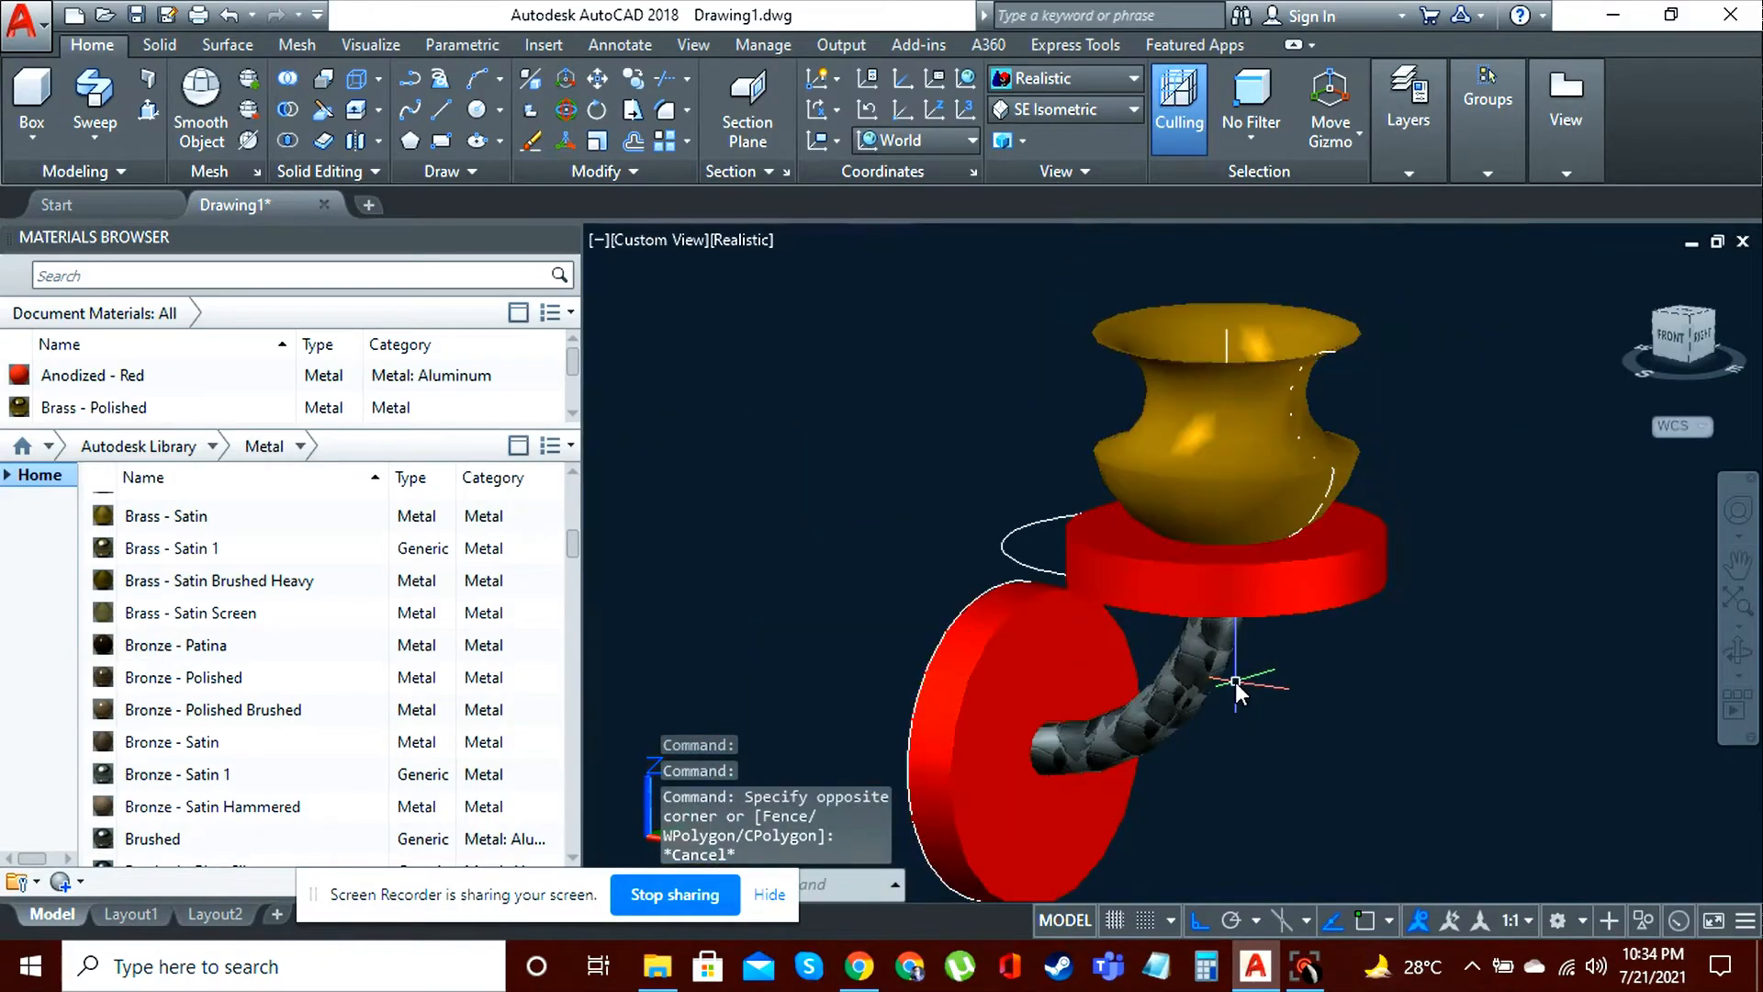
left_click(1735, 657)
left_click_drag(1441, 656, 1199, 626)
scroll(1186, 559, "down", 4)
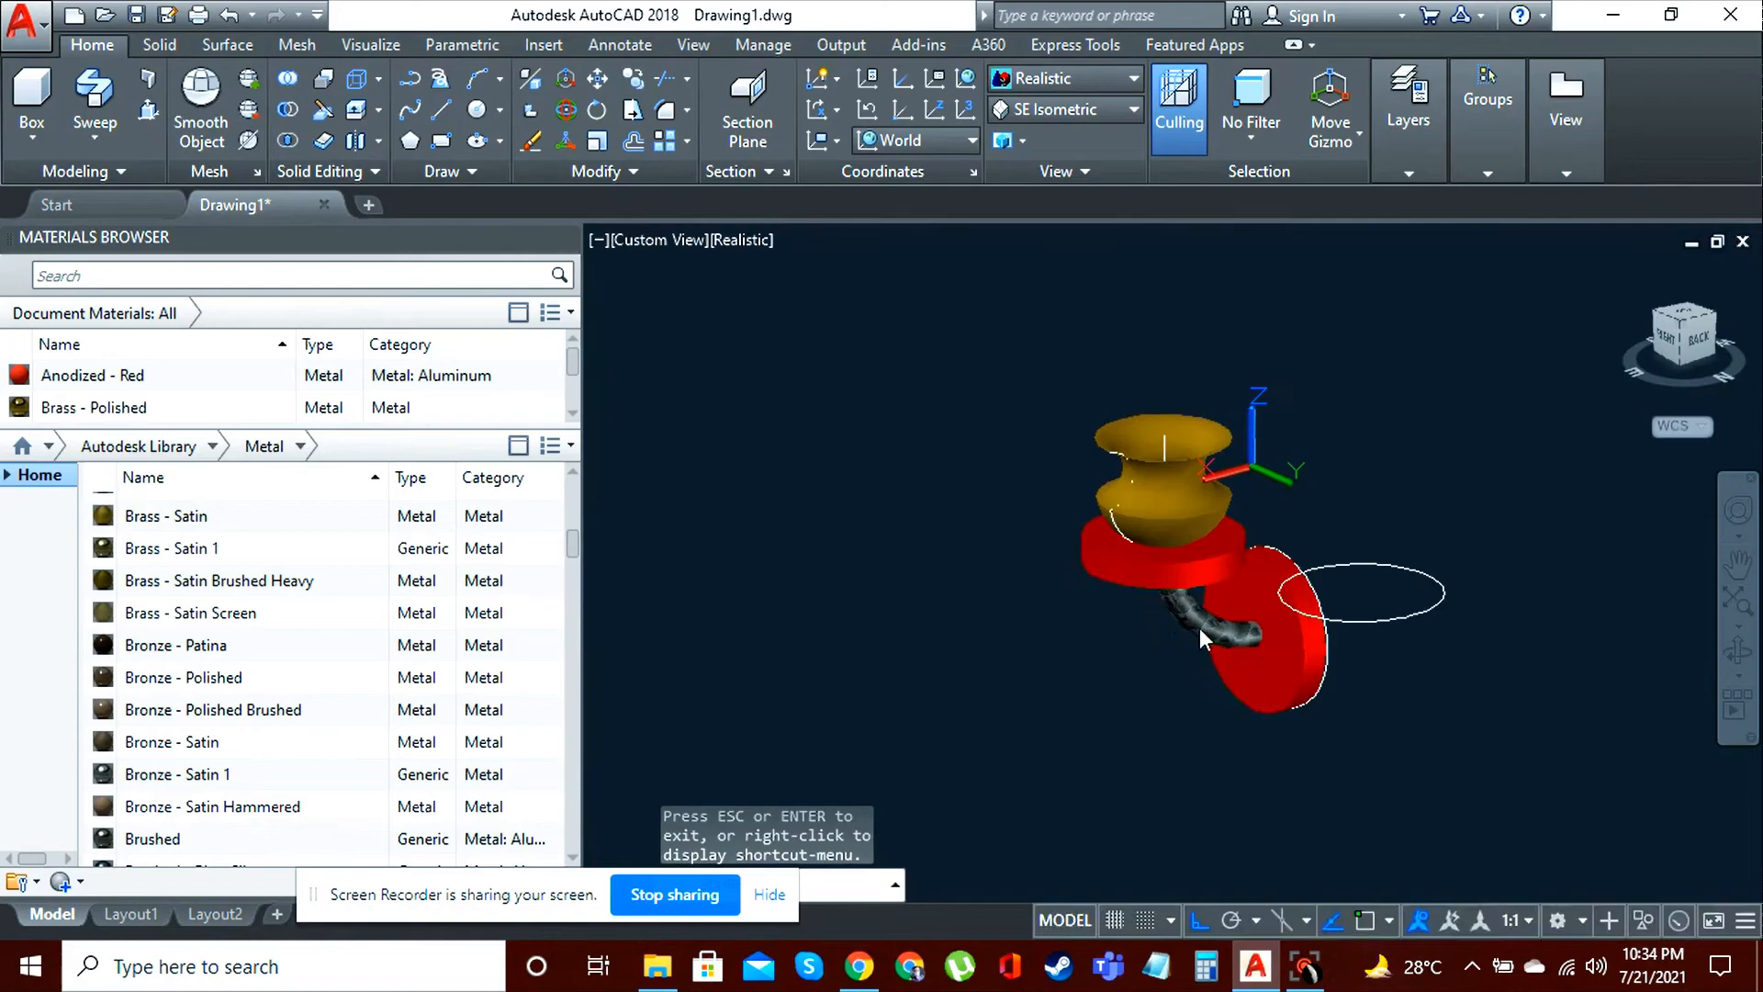
Step: Hide the upright disc, the curved tube, the horizontal disc and the revolved body
key("Escape")
left_click(1645, 918)
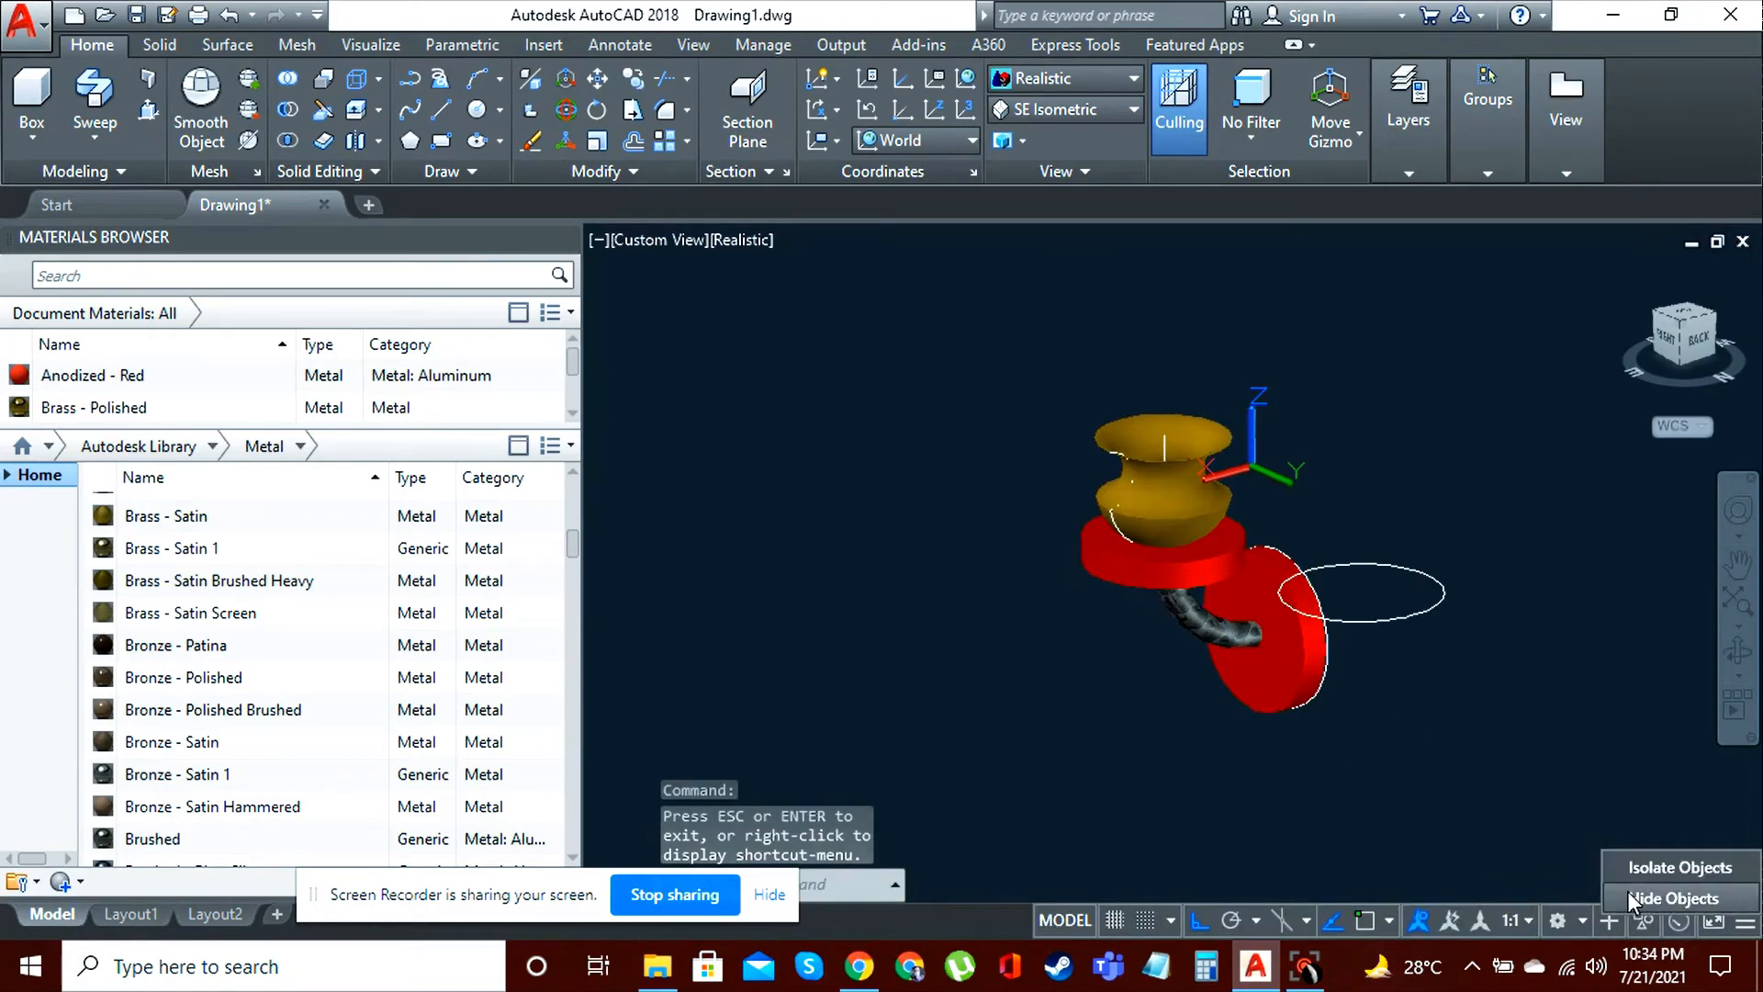
left_click(1633, 897)
left_click(1264, 660)
left_click(1221, 630)
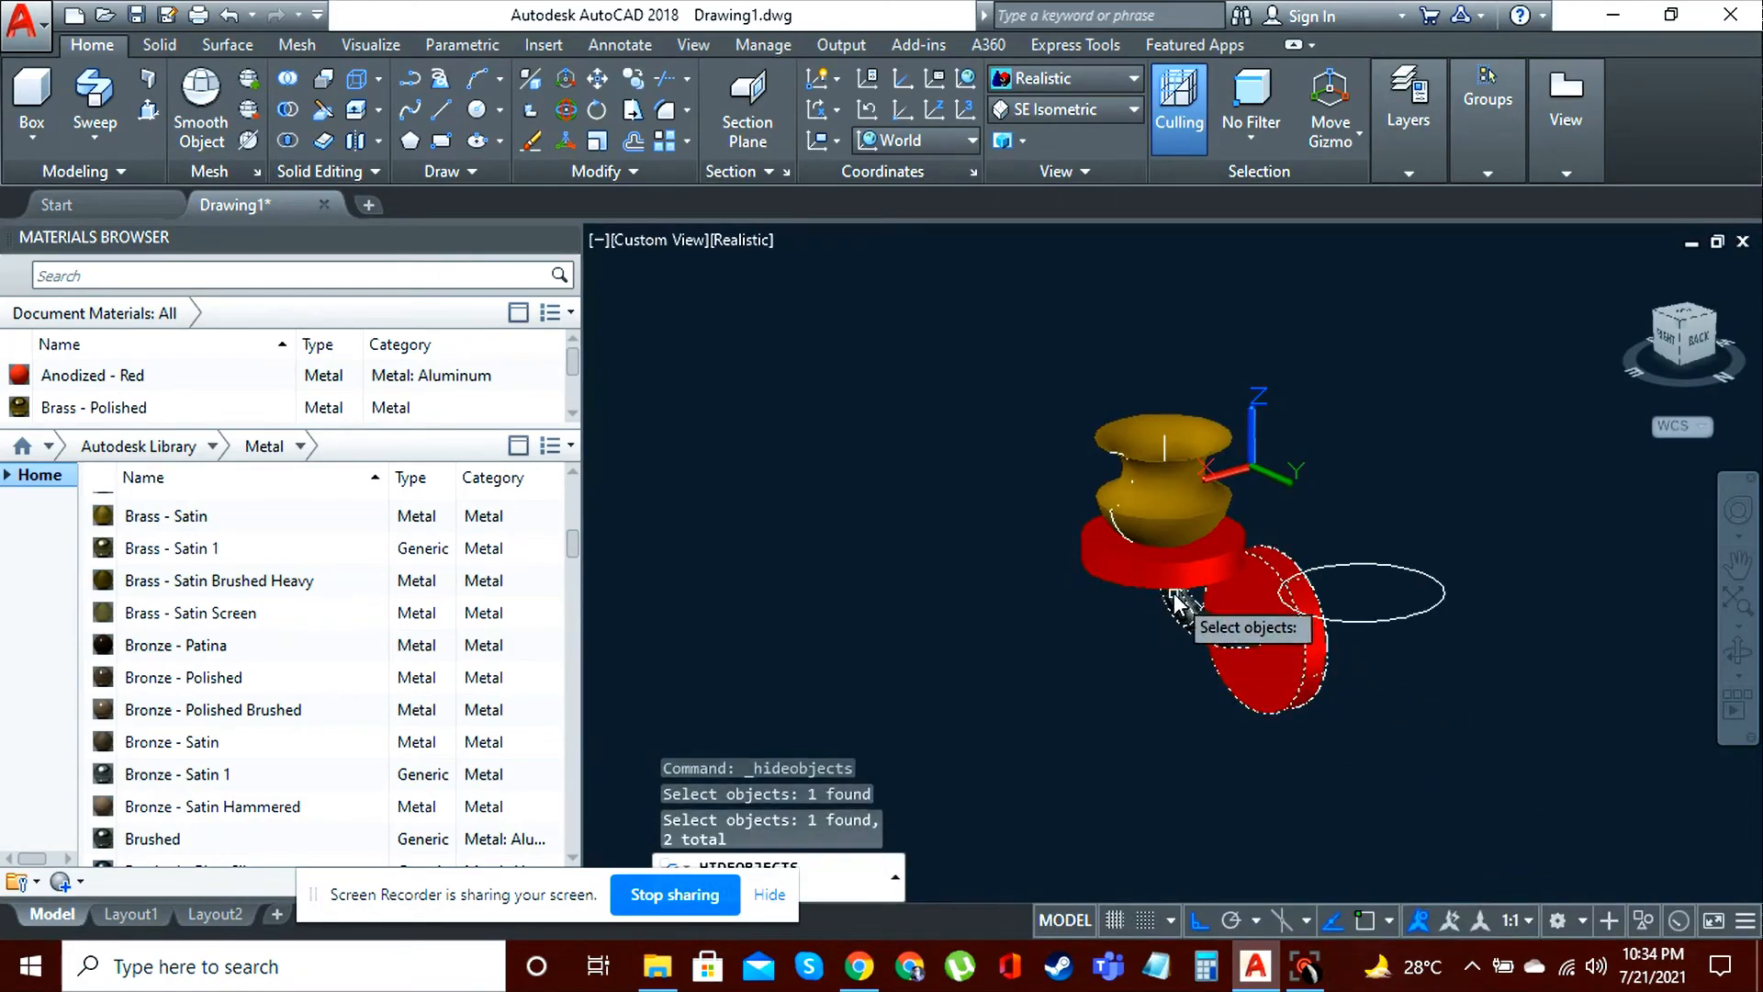
left_click(1167, 568)
left_click(1166, 527)
key("Return")
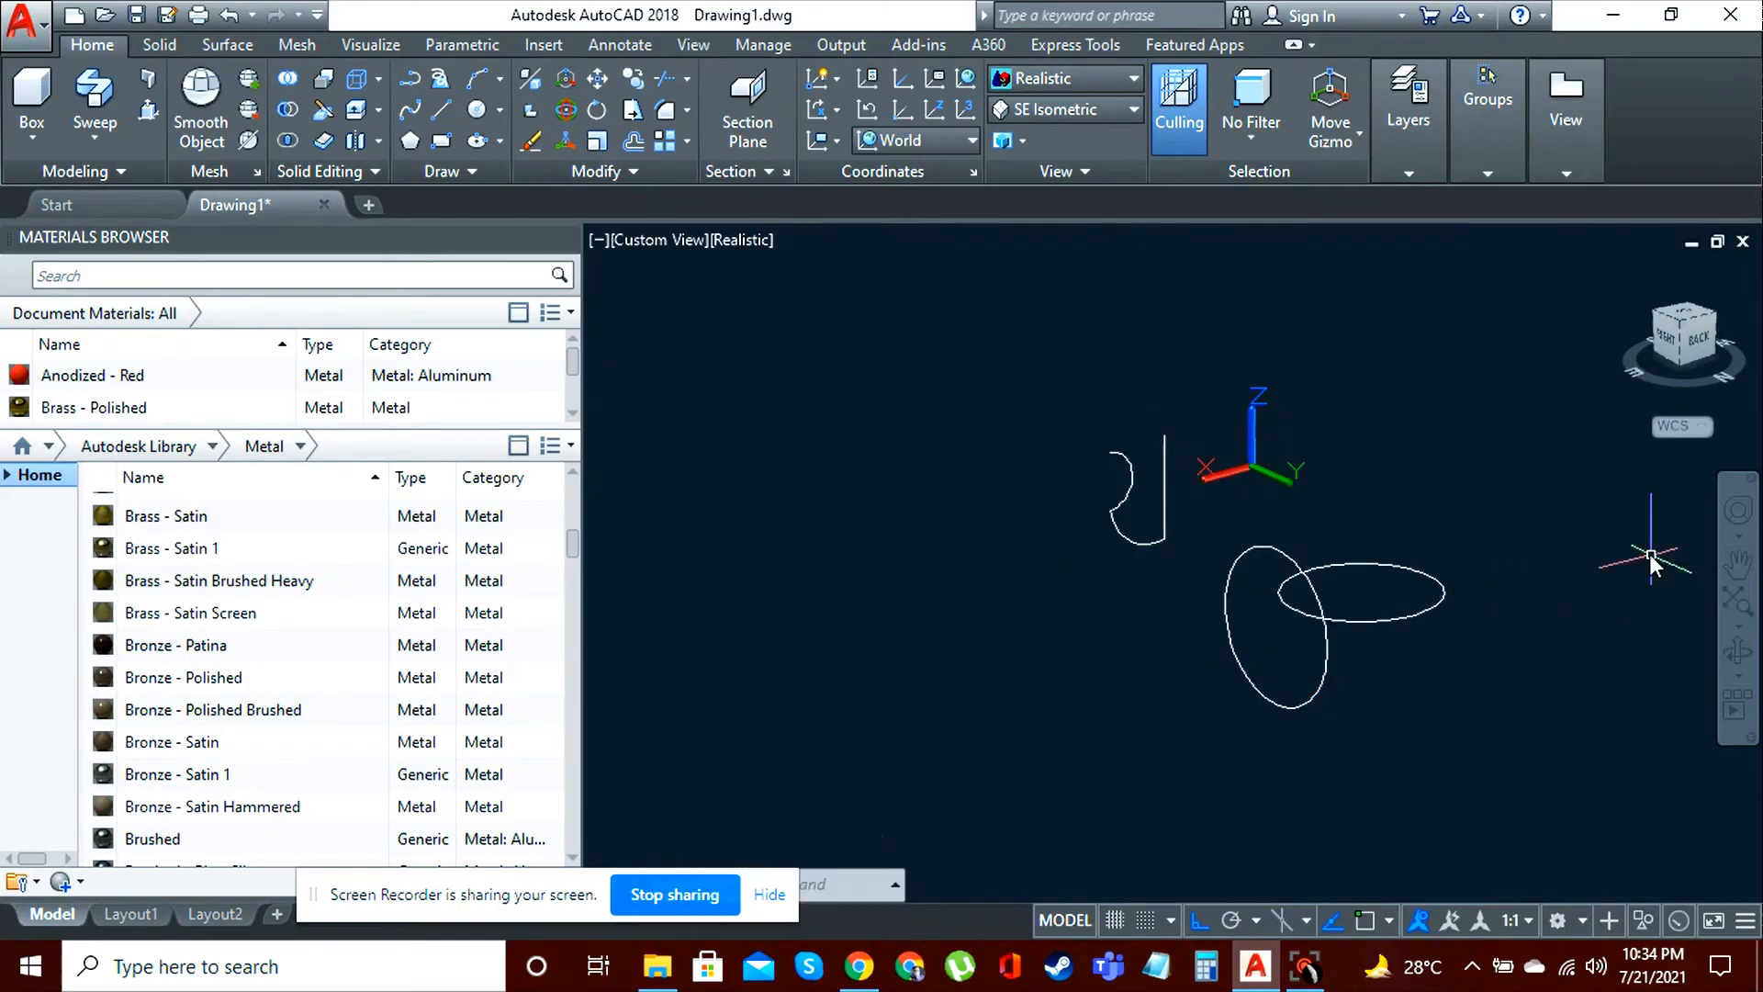
Step: Erase all the leftover construction curves, including the profile, its axis line and the circles
left_click(530, 142)
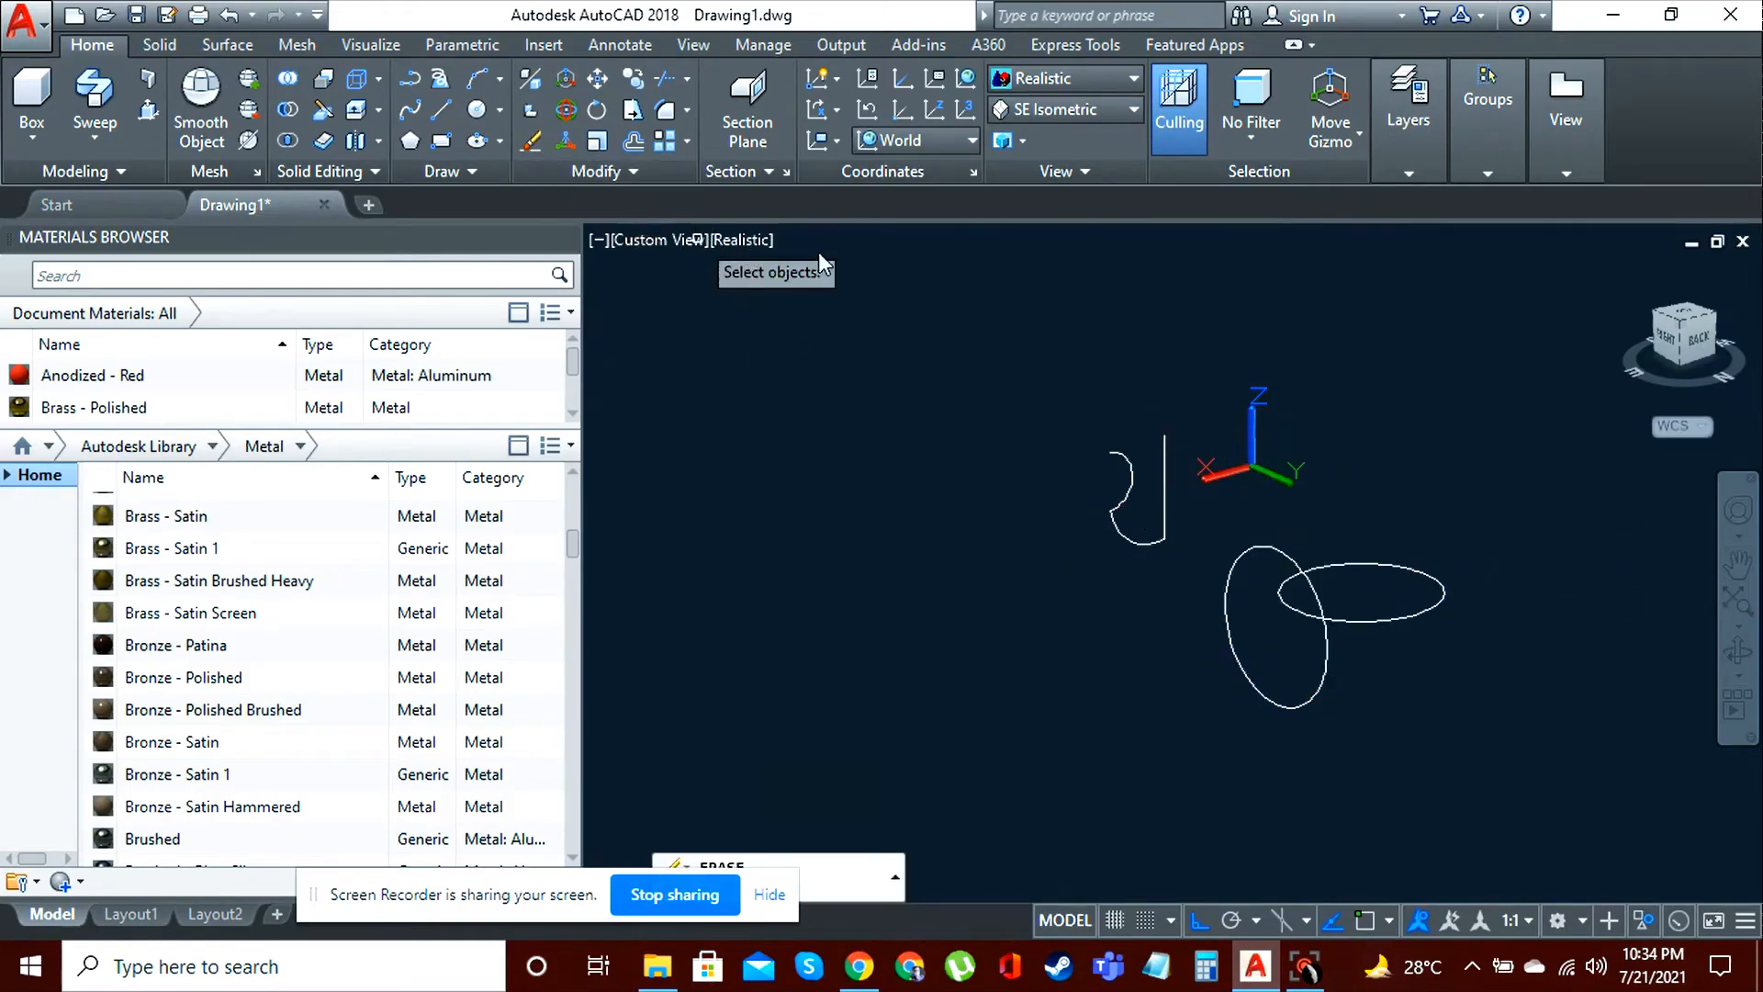
left_click(976, 300)
left_click(1511, 825)
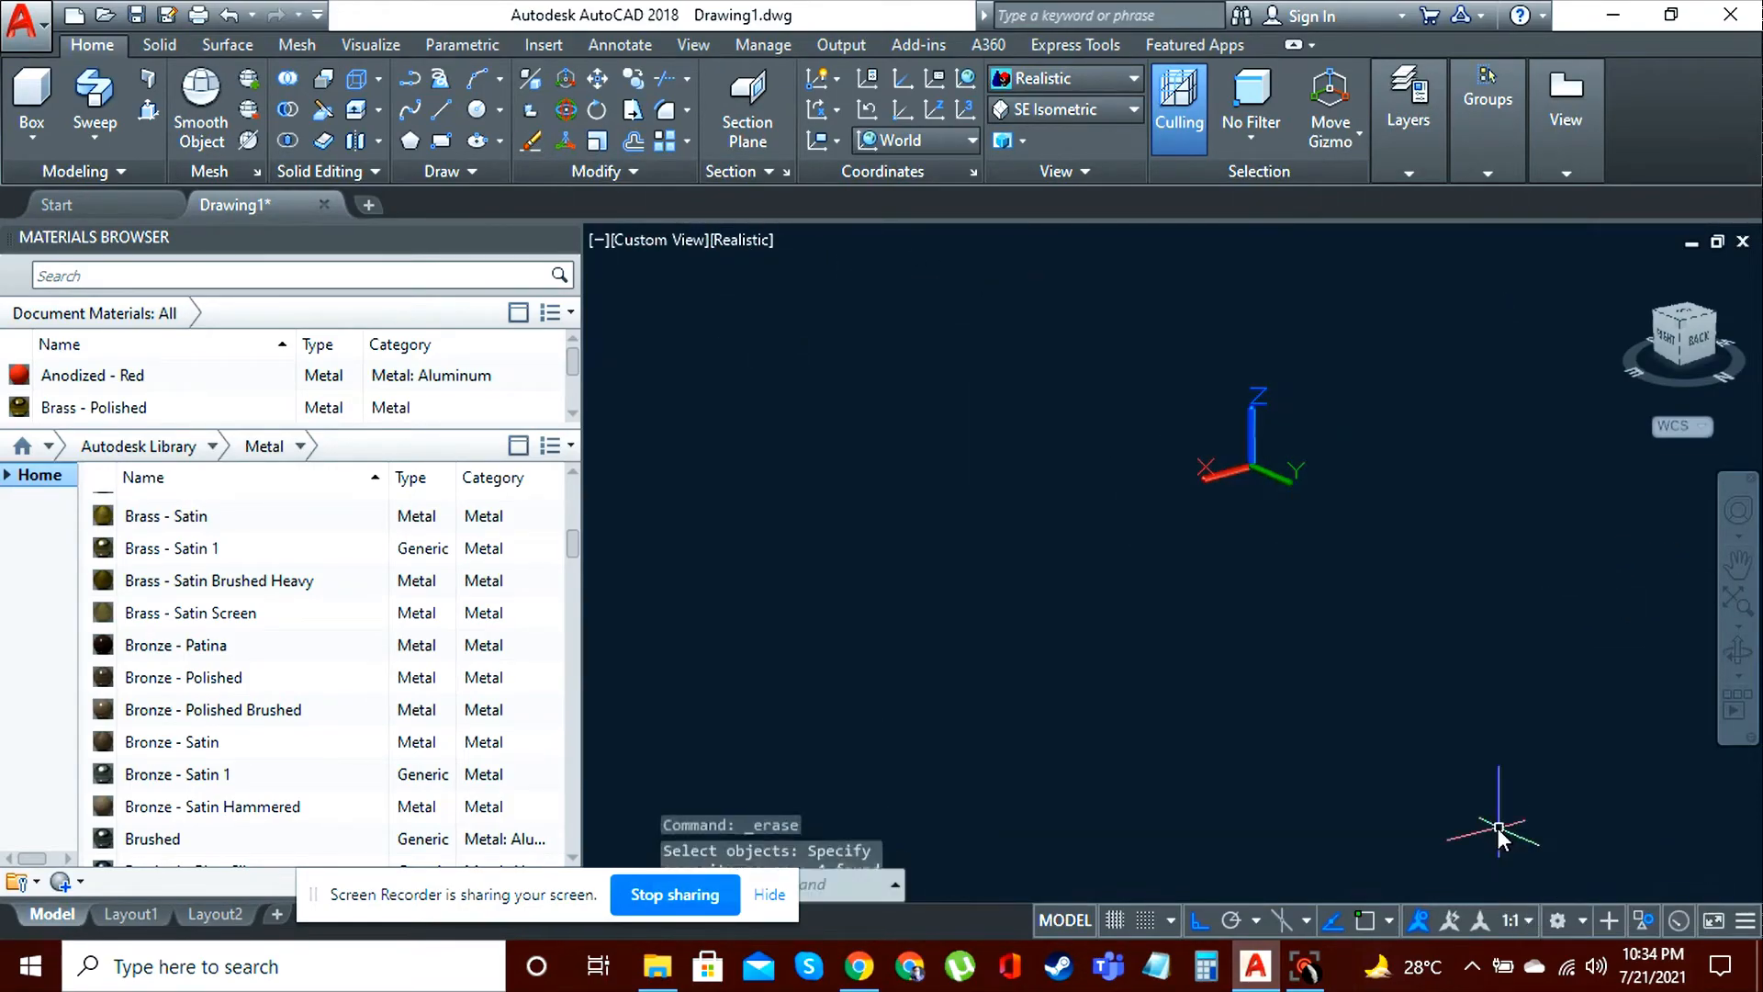
Step: End the object isolation to bring back the hidden solids, and close the Materials Browser
left_click(1642, 921)
left_click(1644, 896)
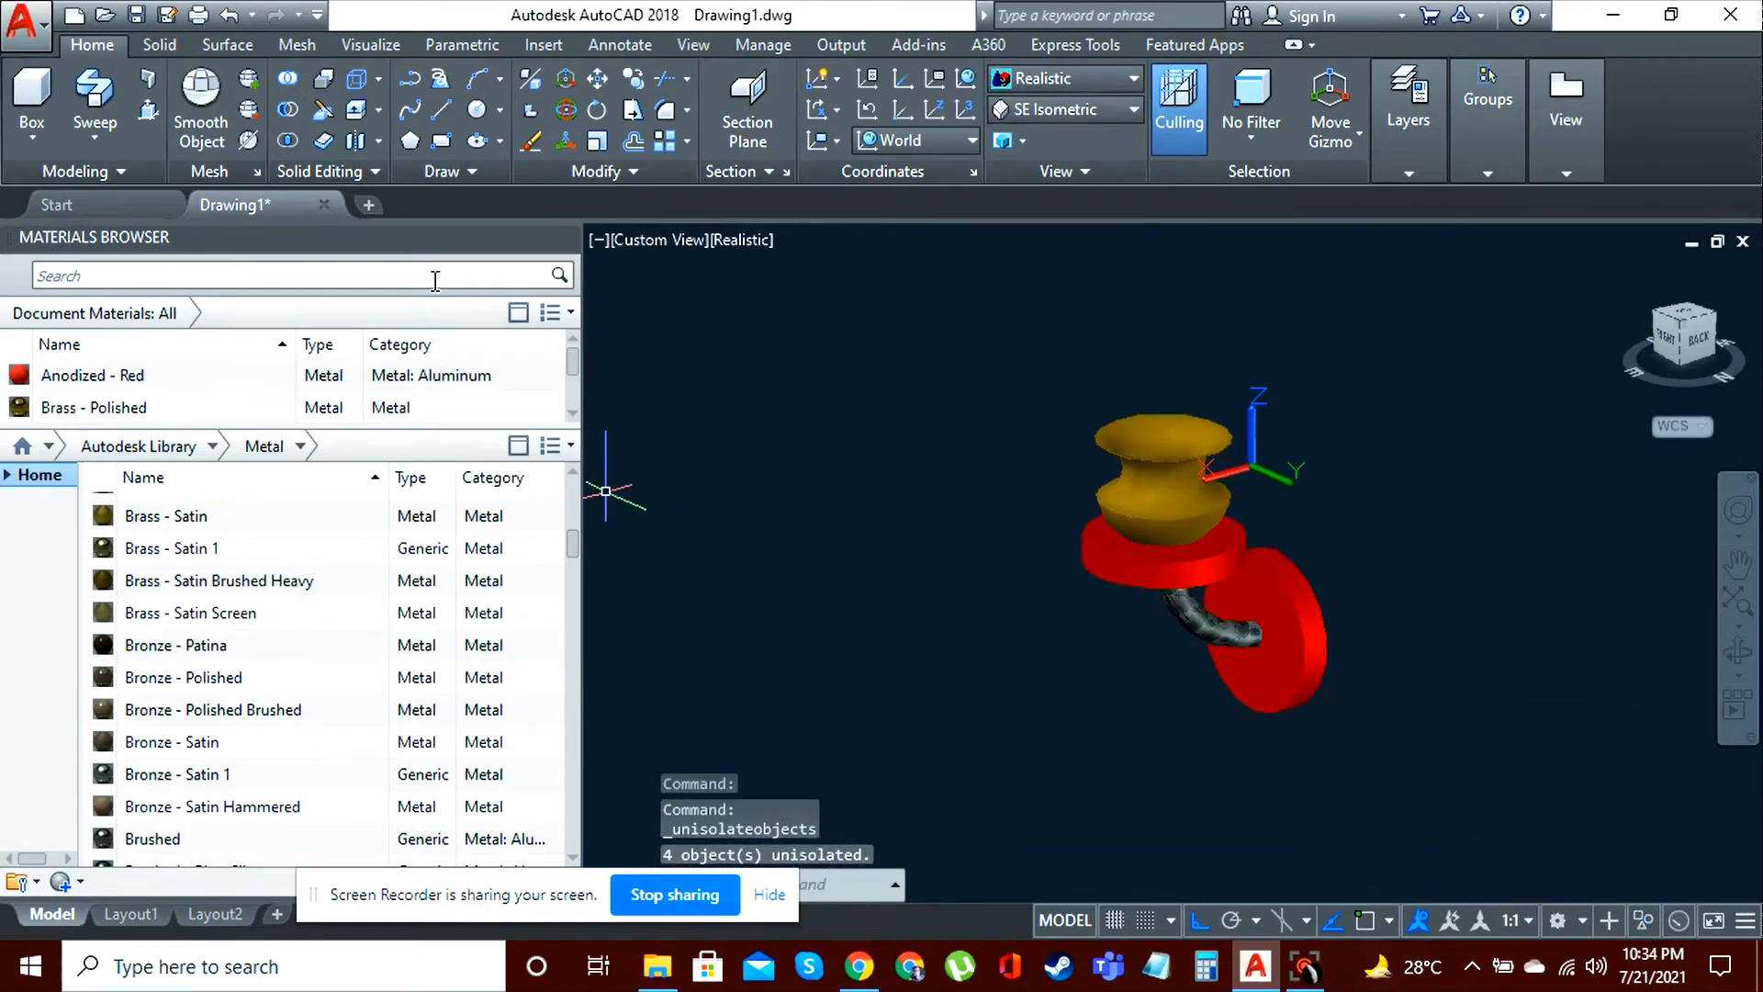
left_click(565, 238)
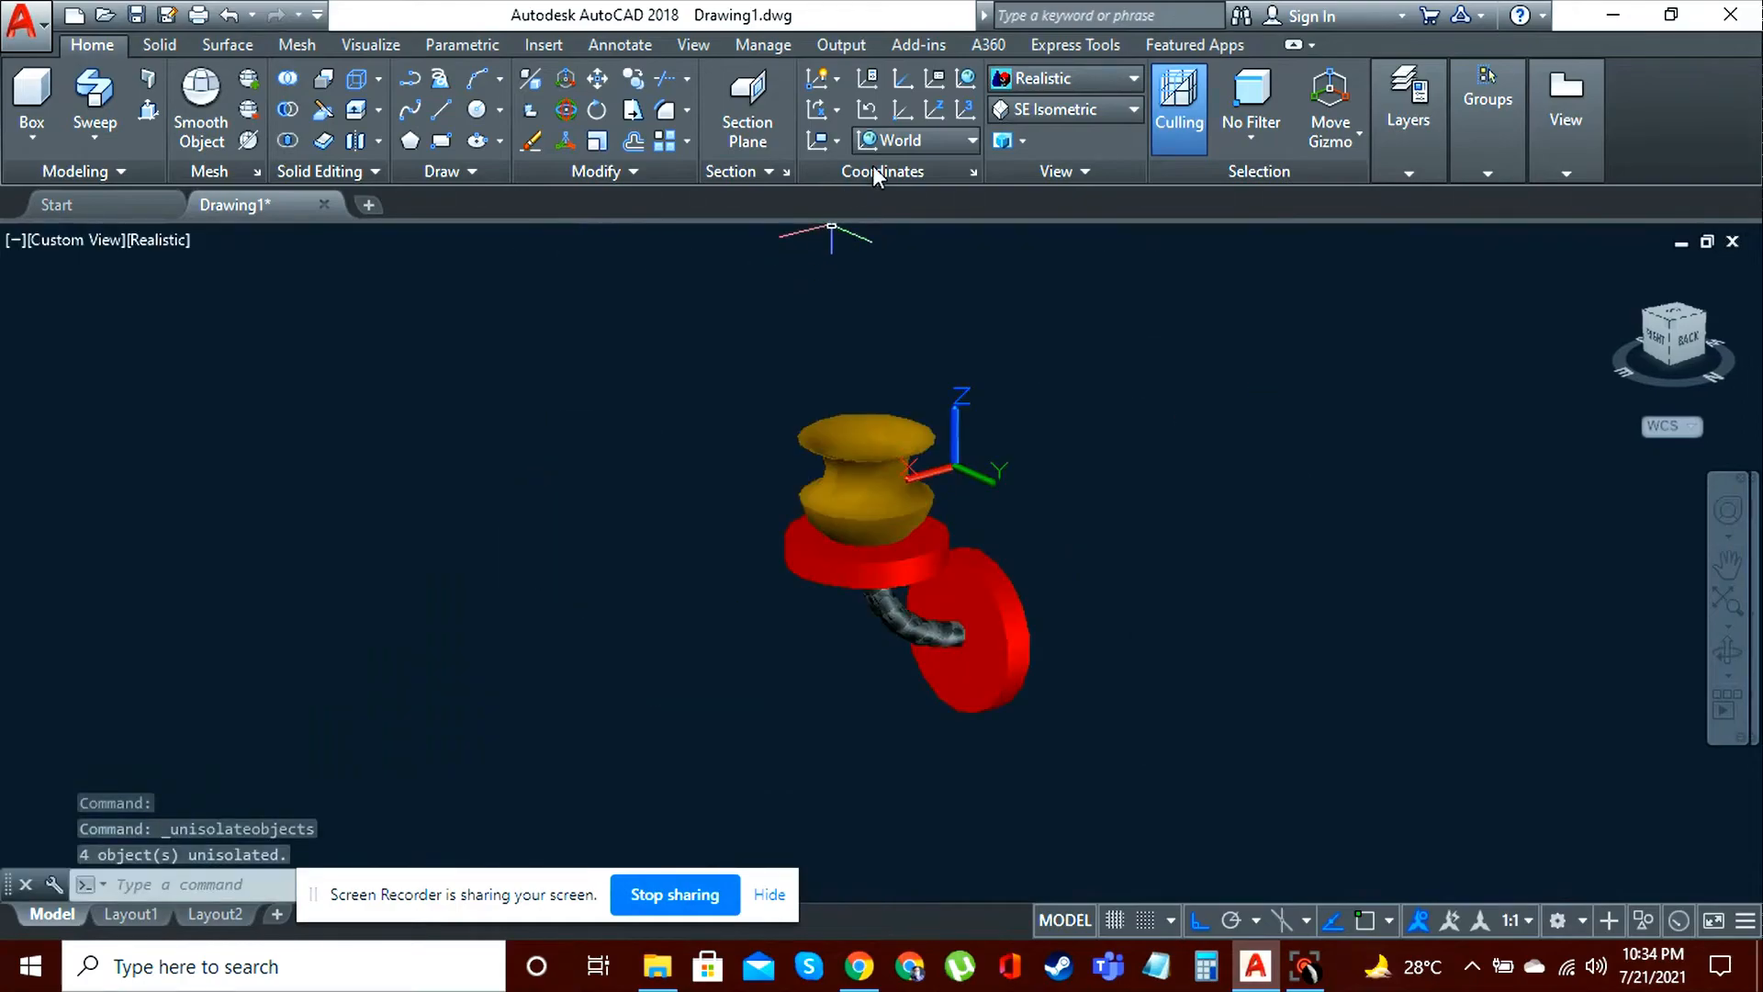
Step: Fillet the tube-side circular edge of the upright disc with a radius of 0.5
left_click(165, 44)
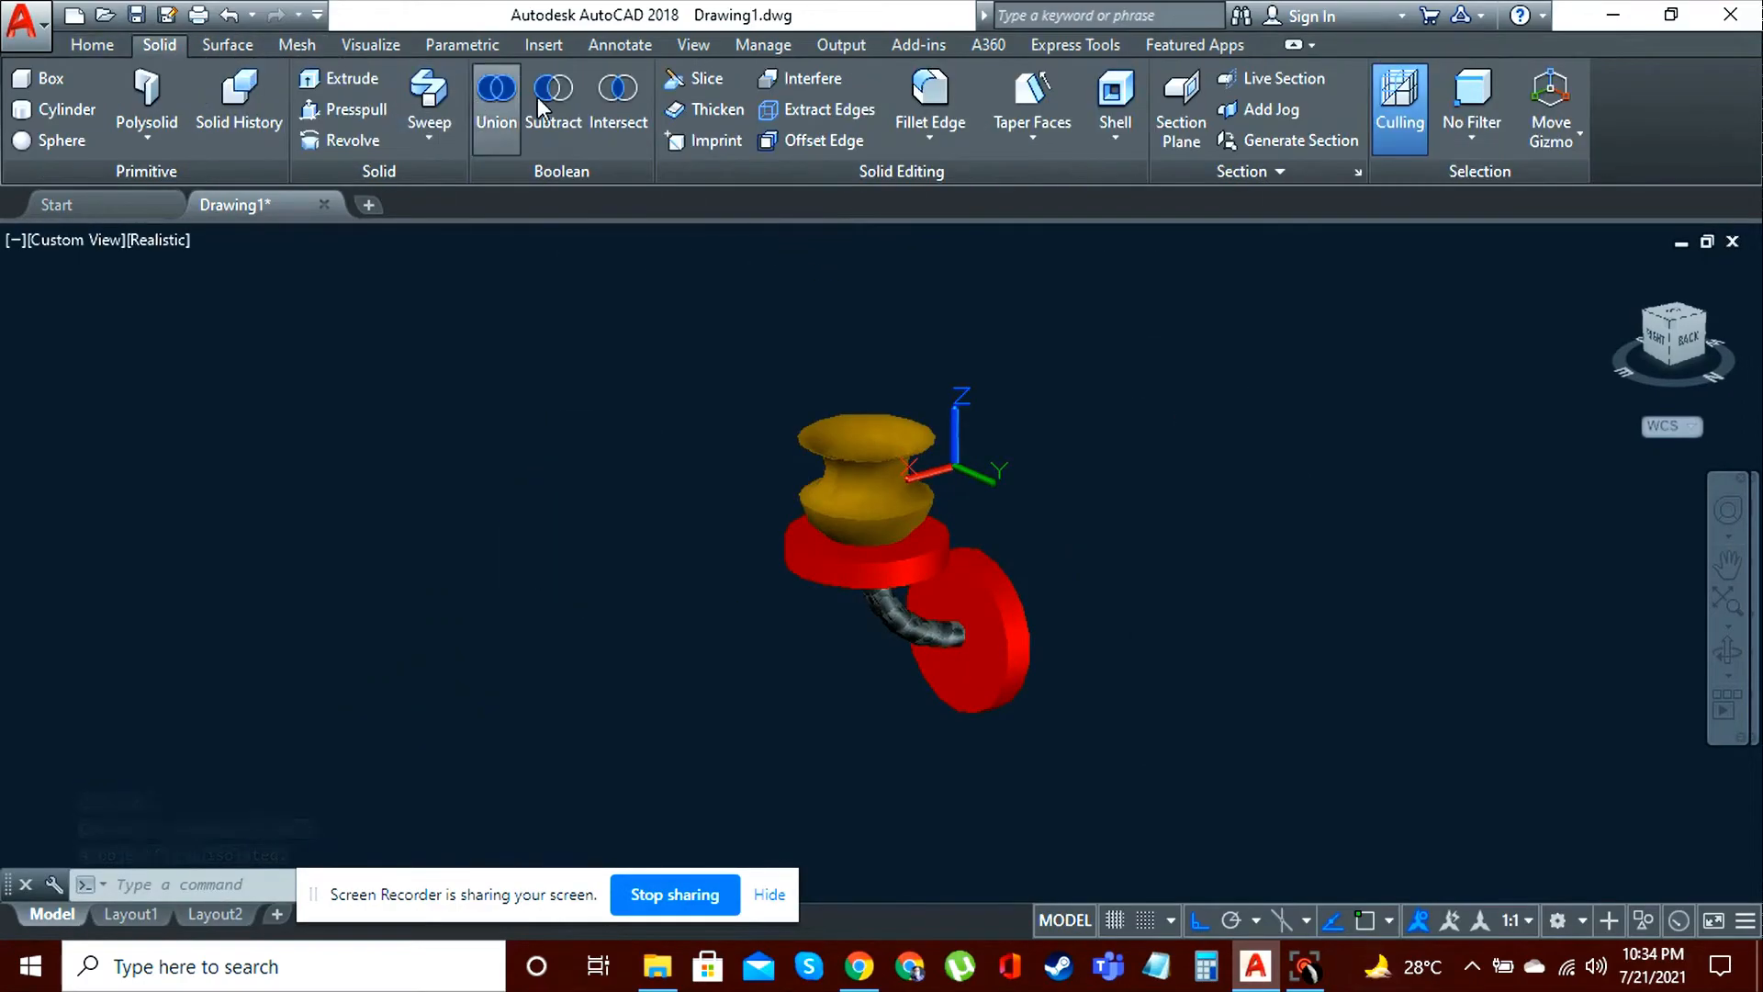
left_click(933, 92)
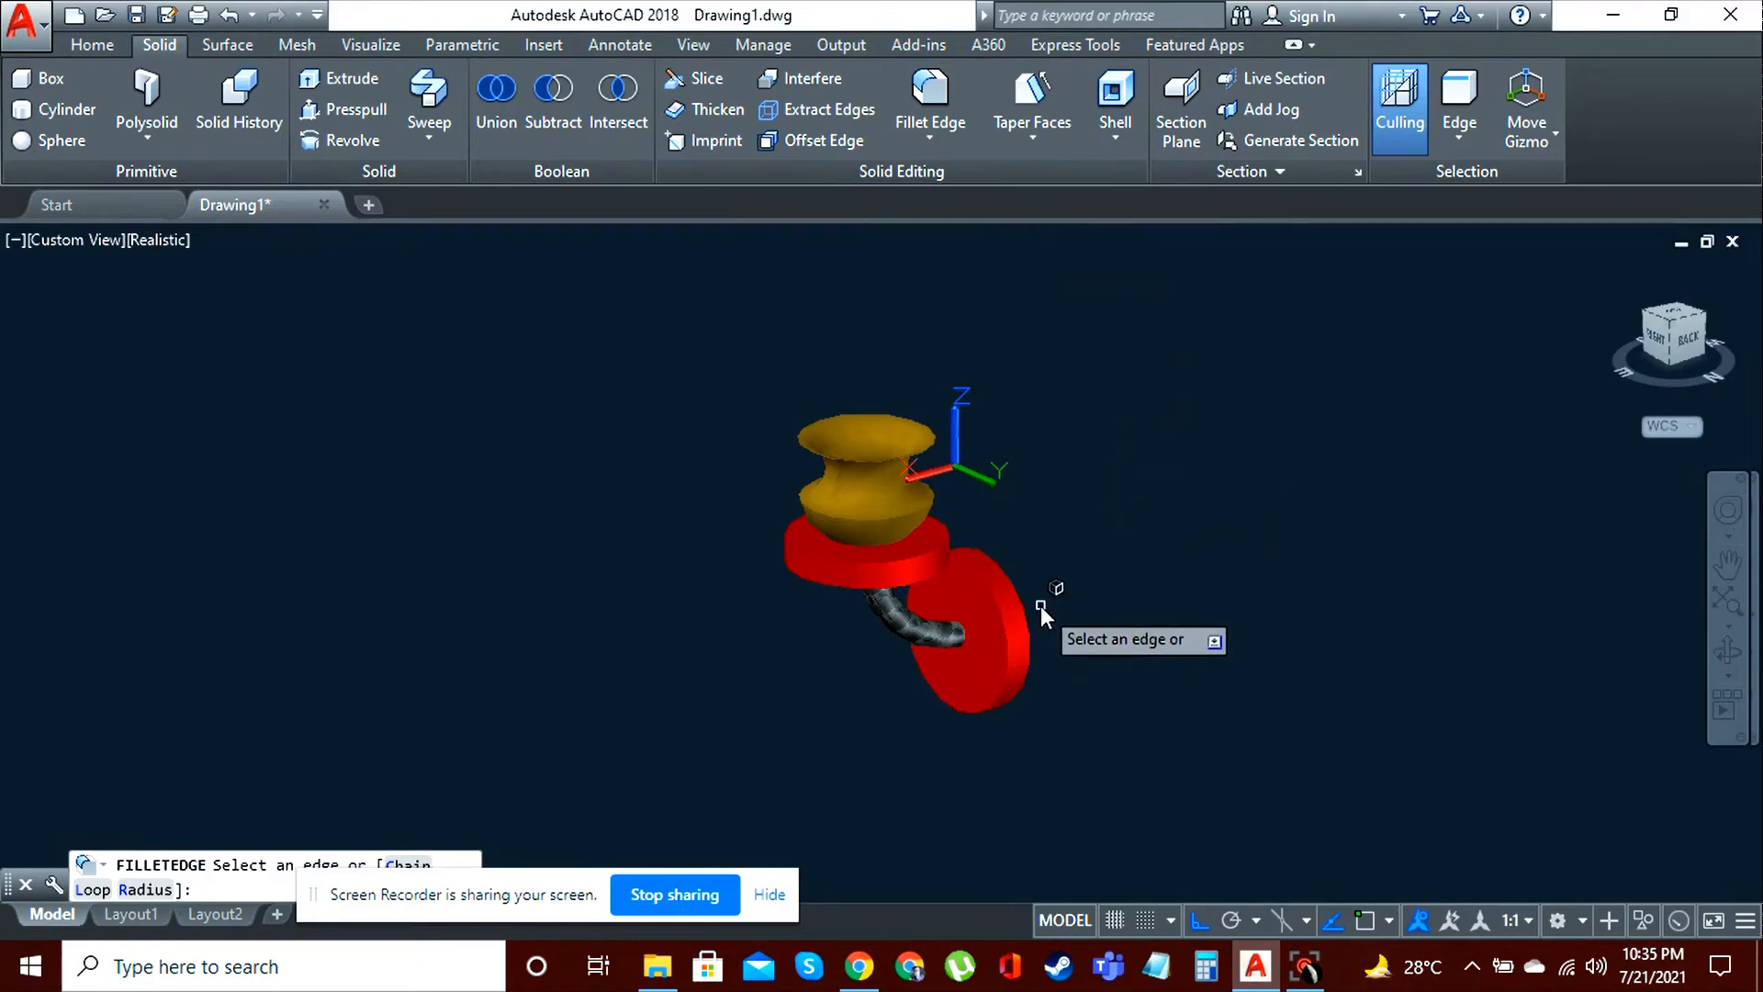
scroll(1035, 604, "up", 2)
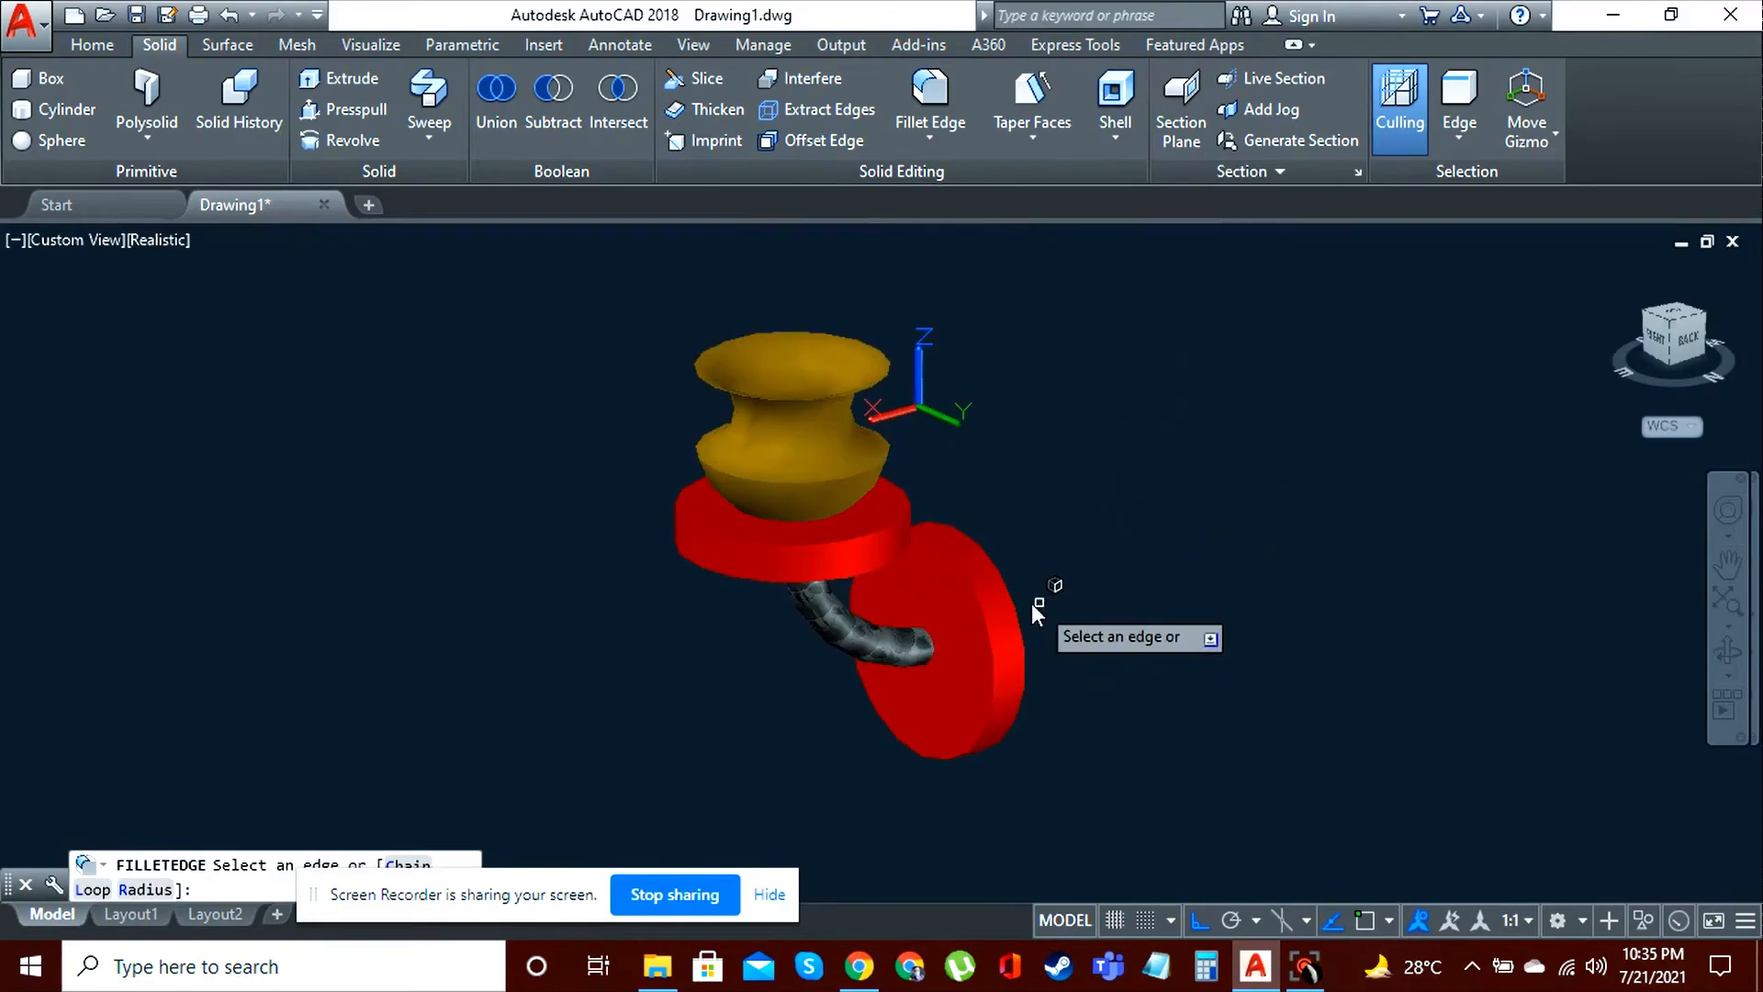
left_click(986, 620)
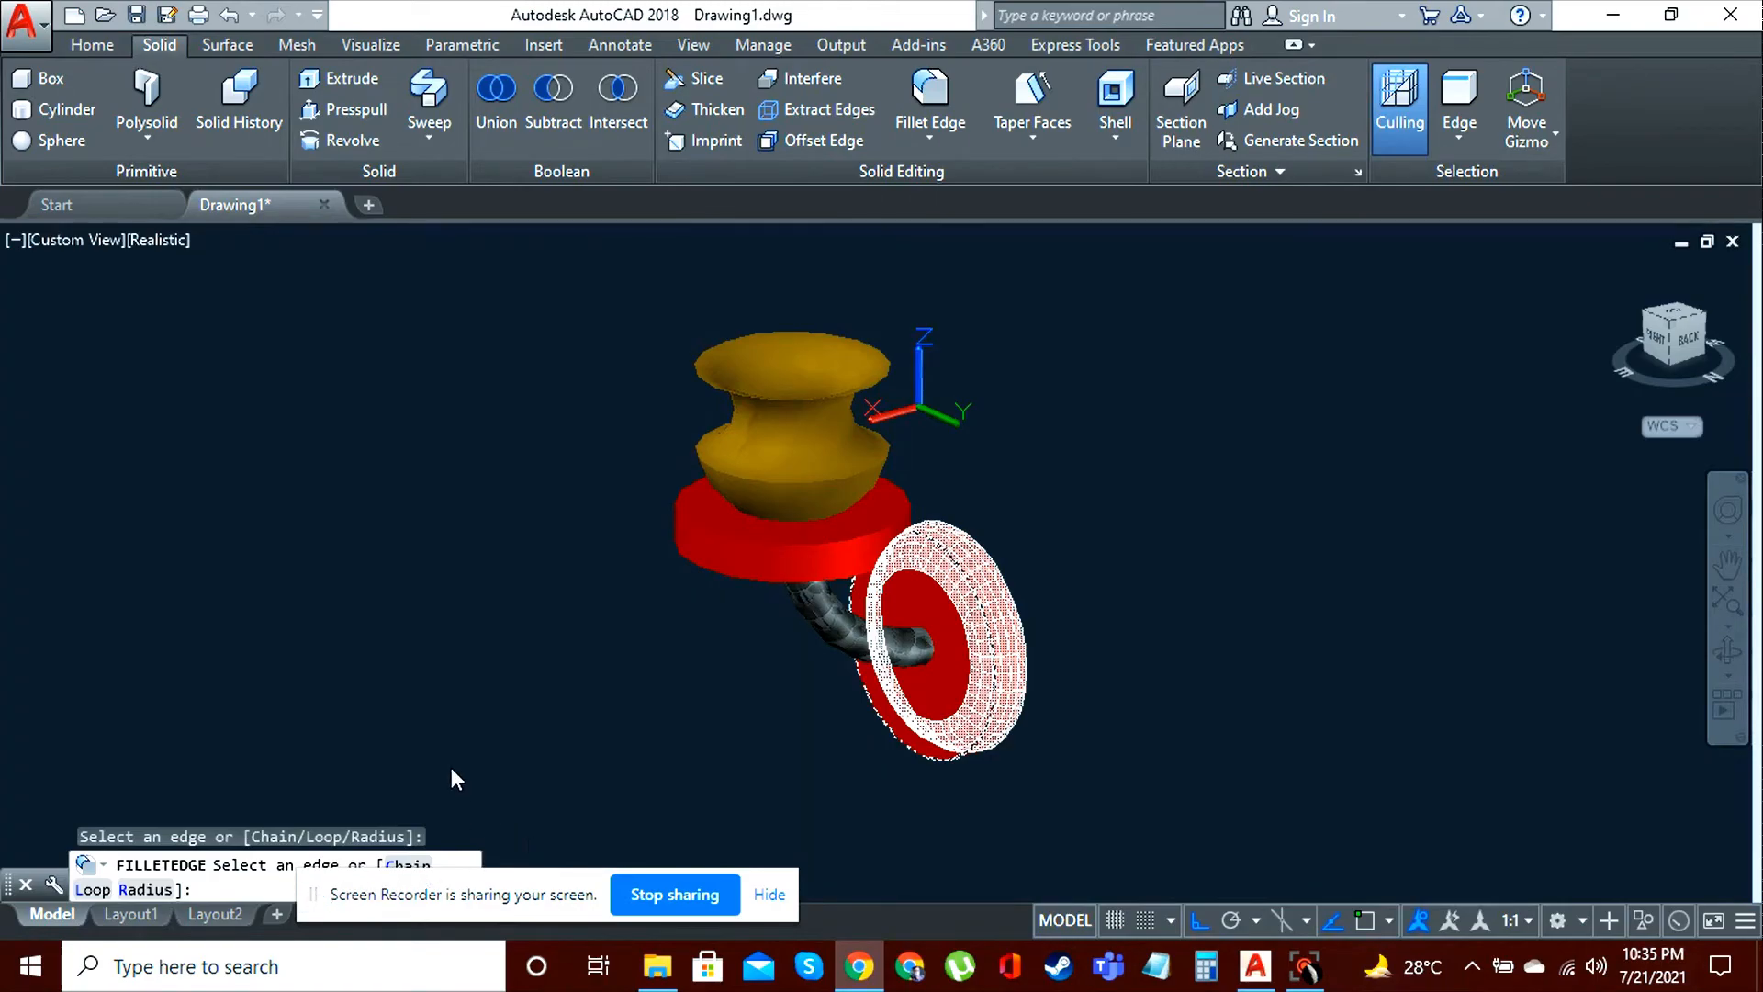
left_click(135, 890)
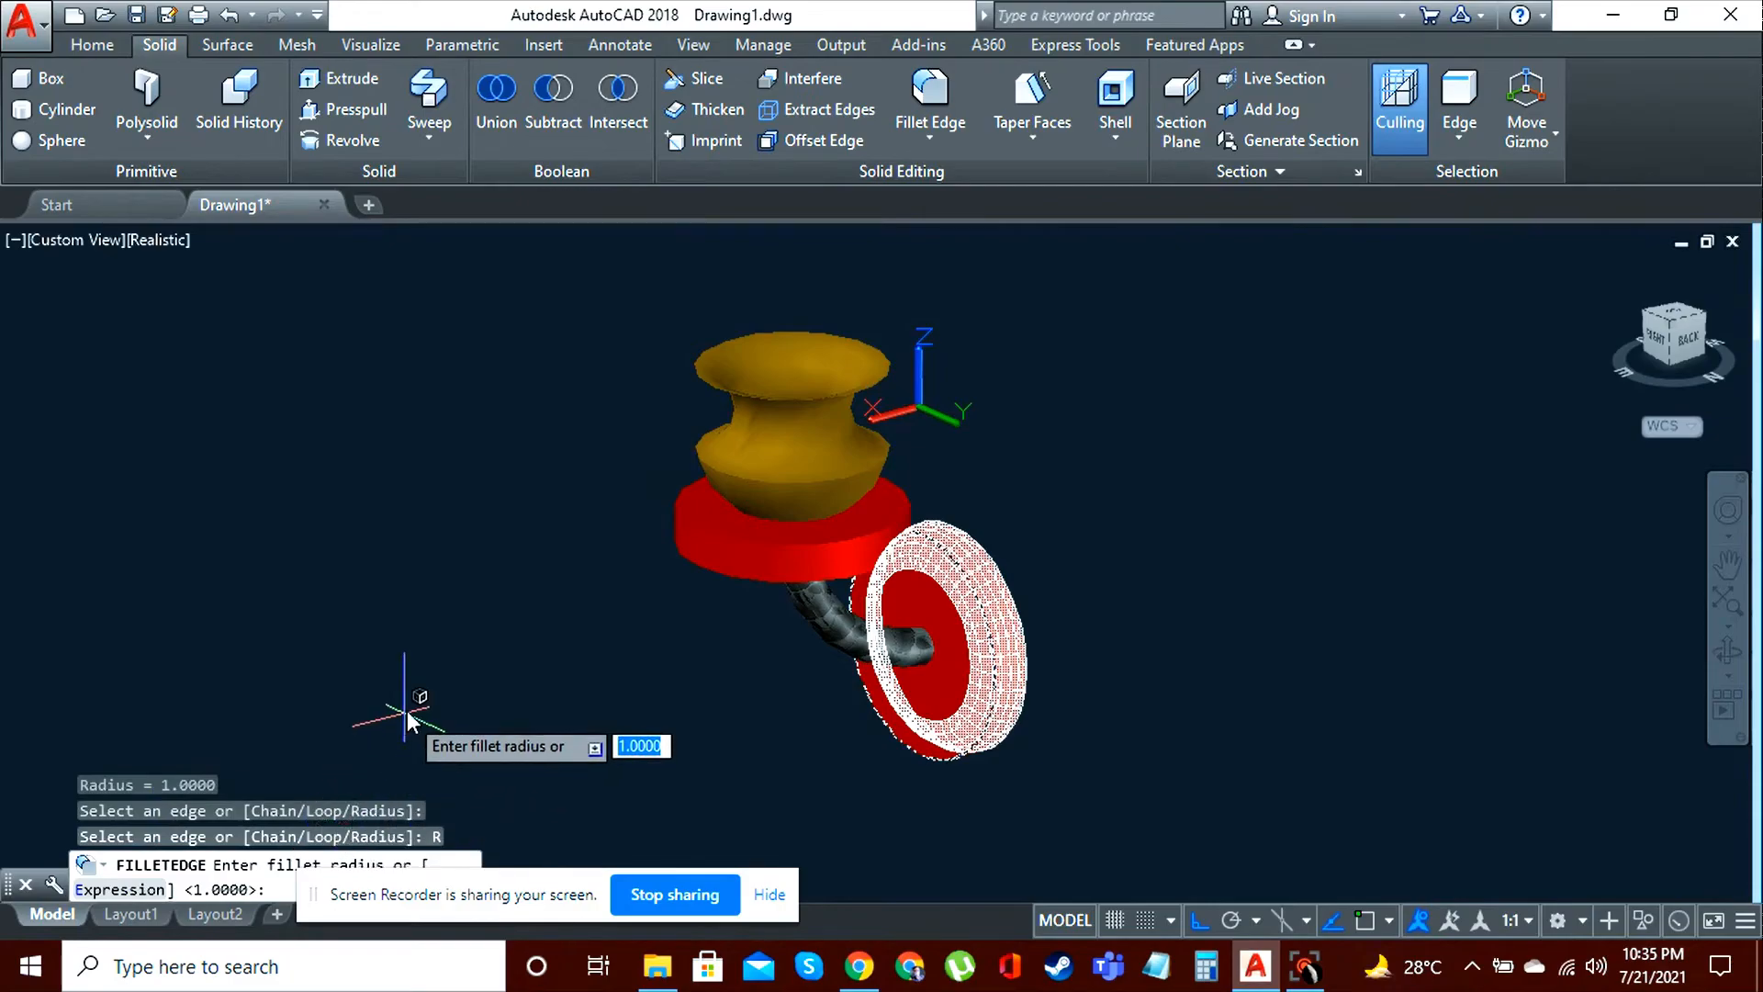
key("Return")
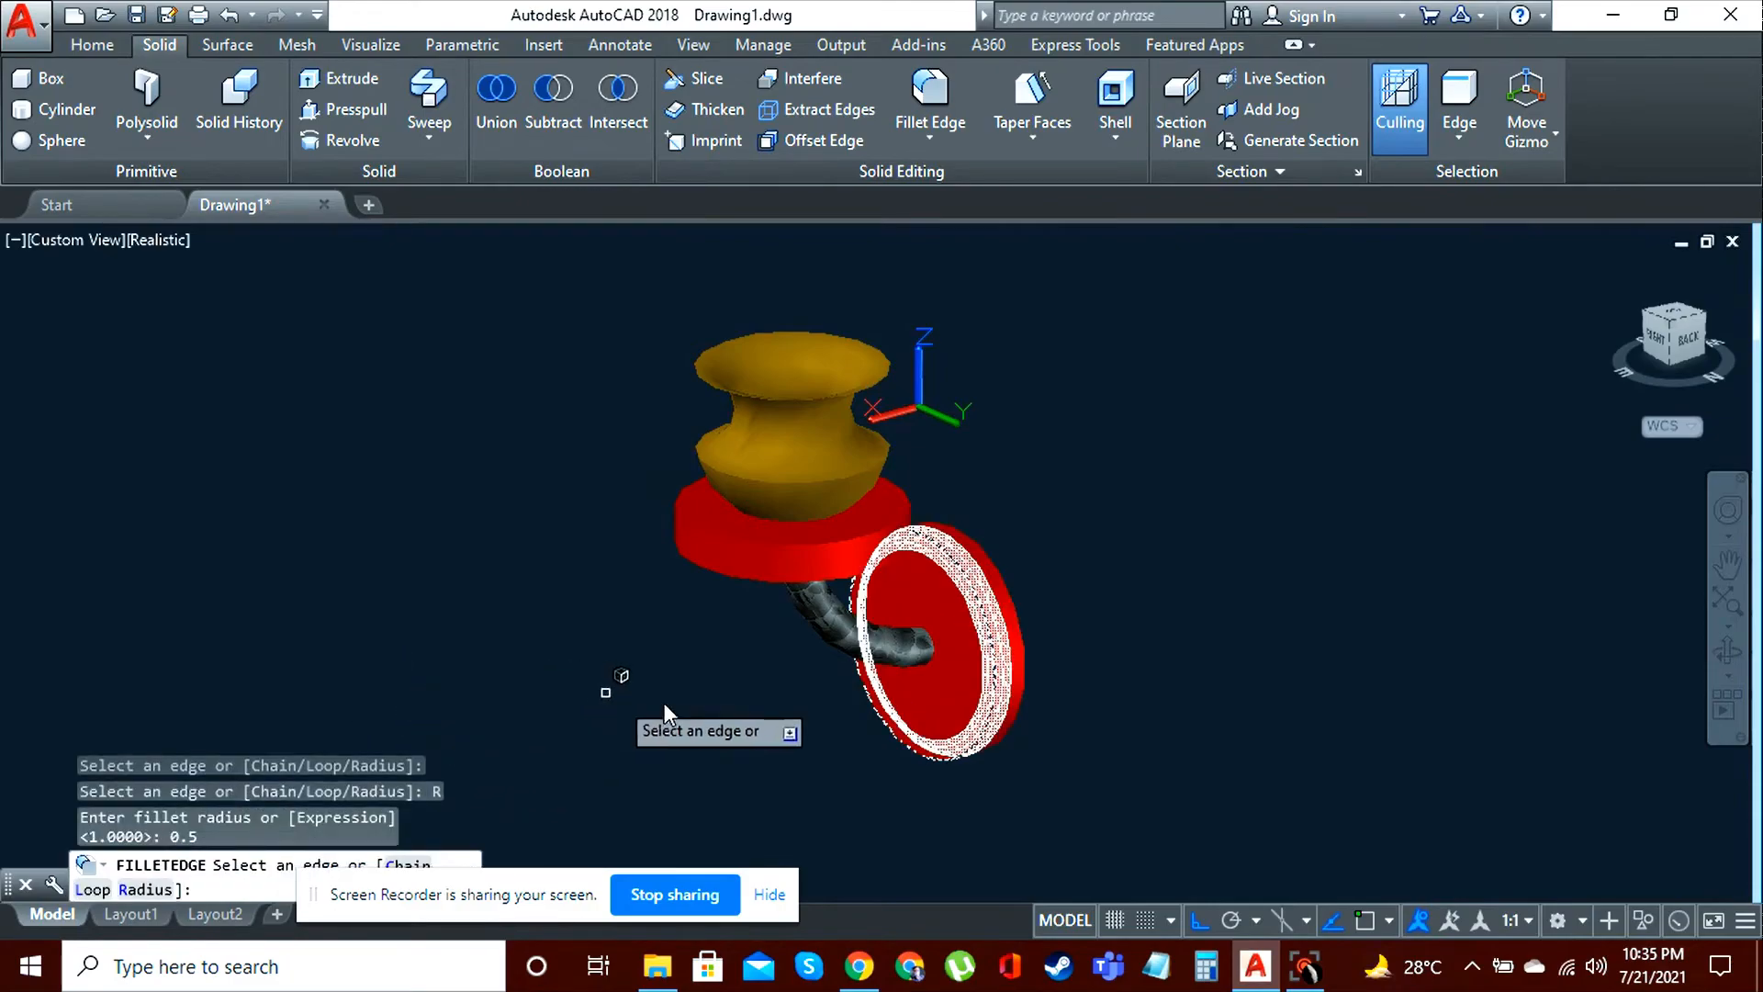
left_click(1022, 687)
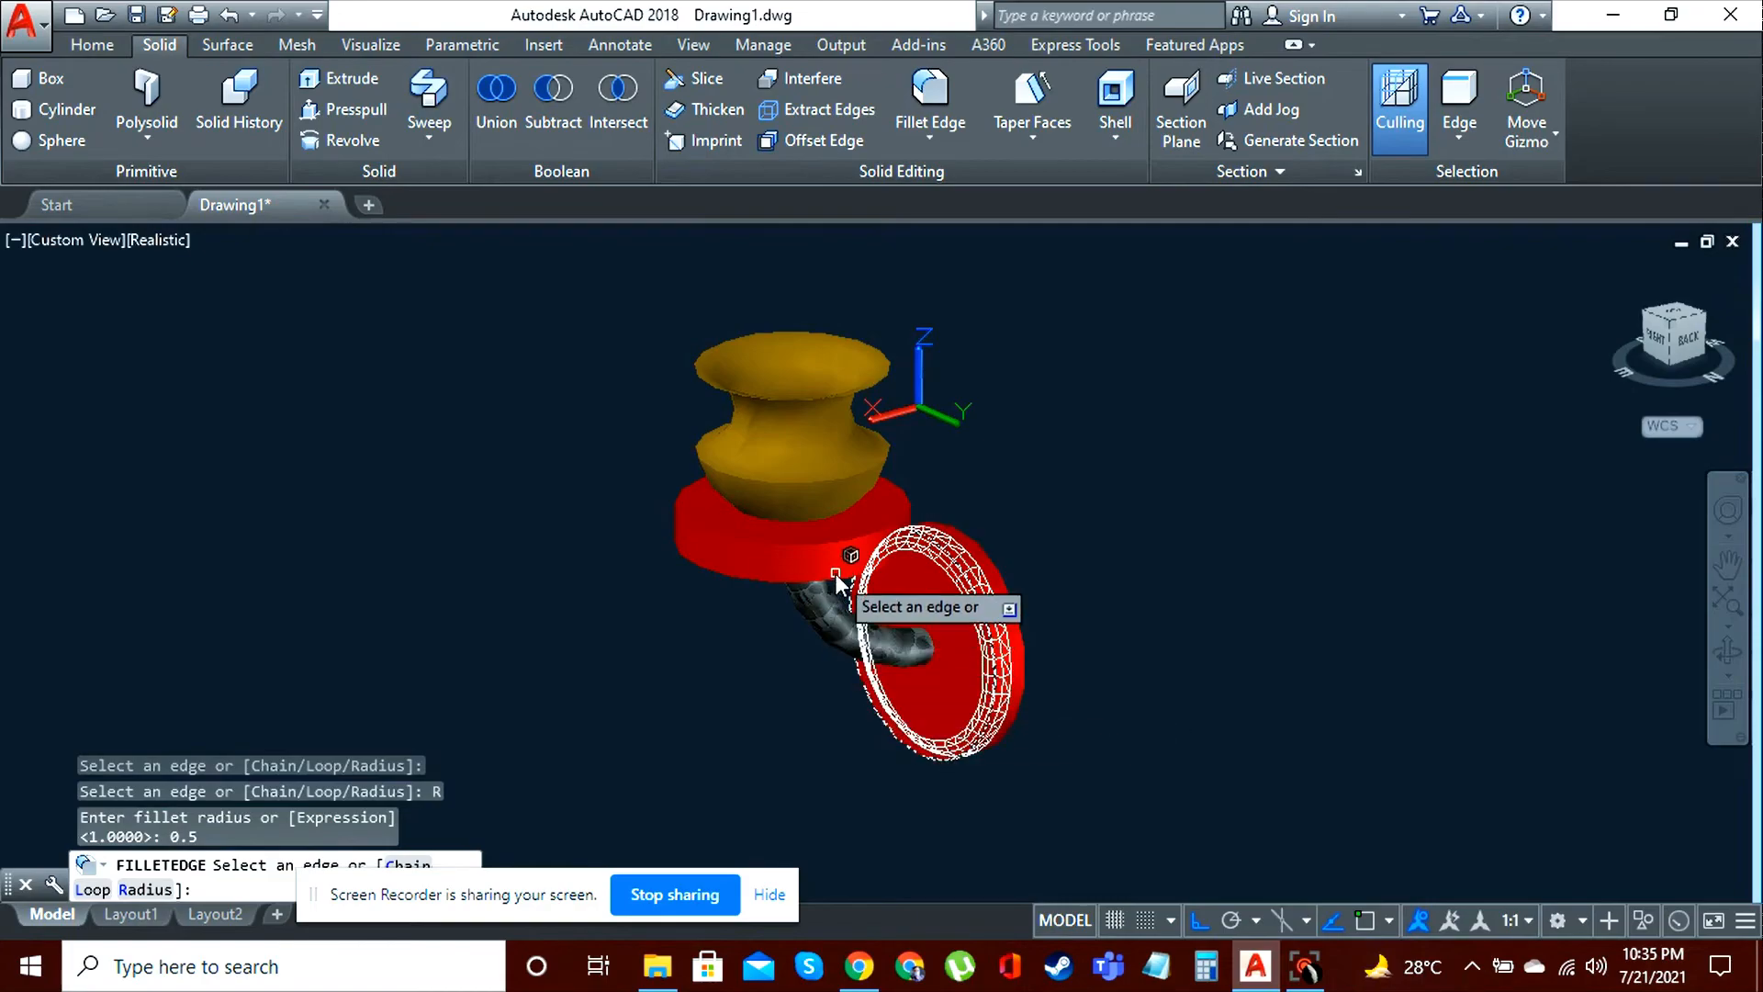
left_click(801, 580)
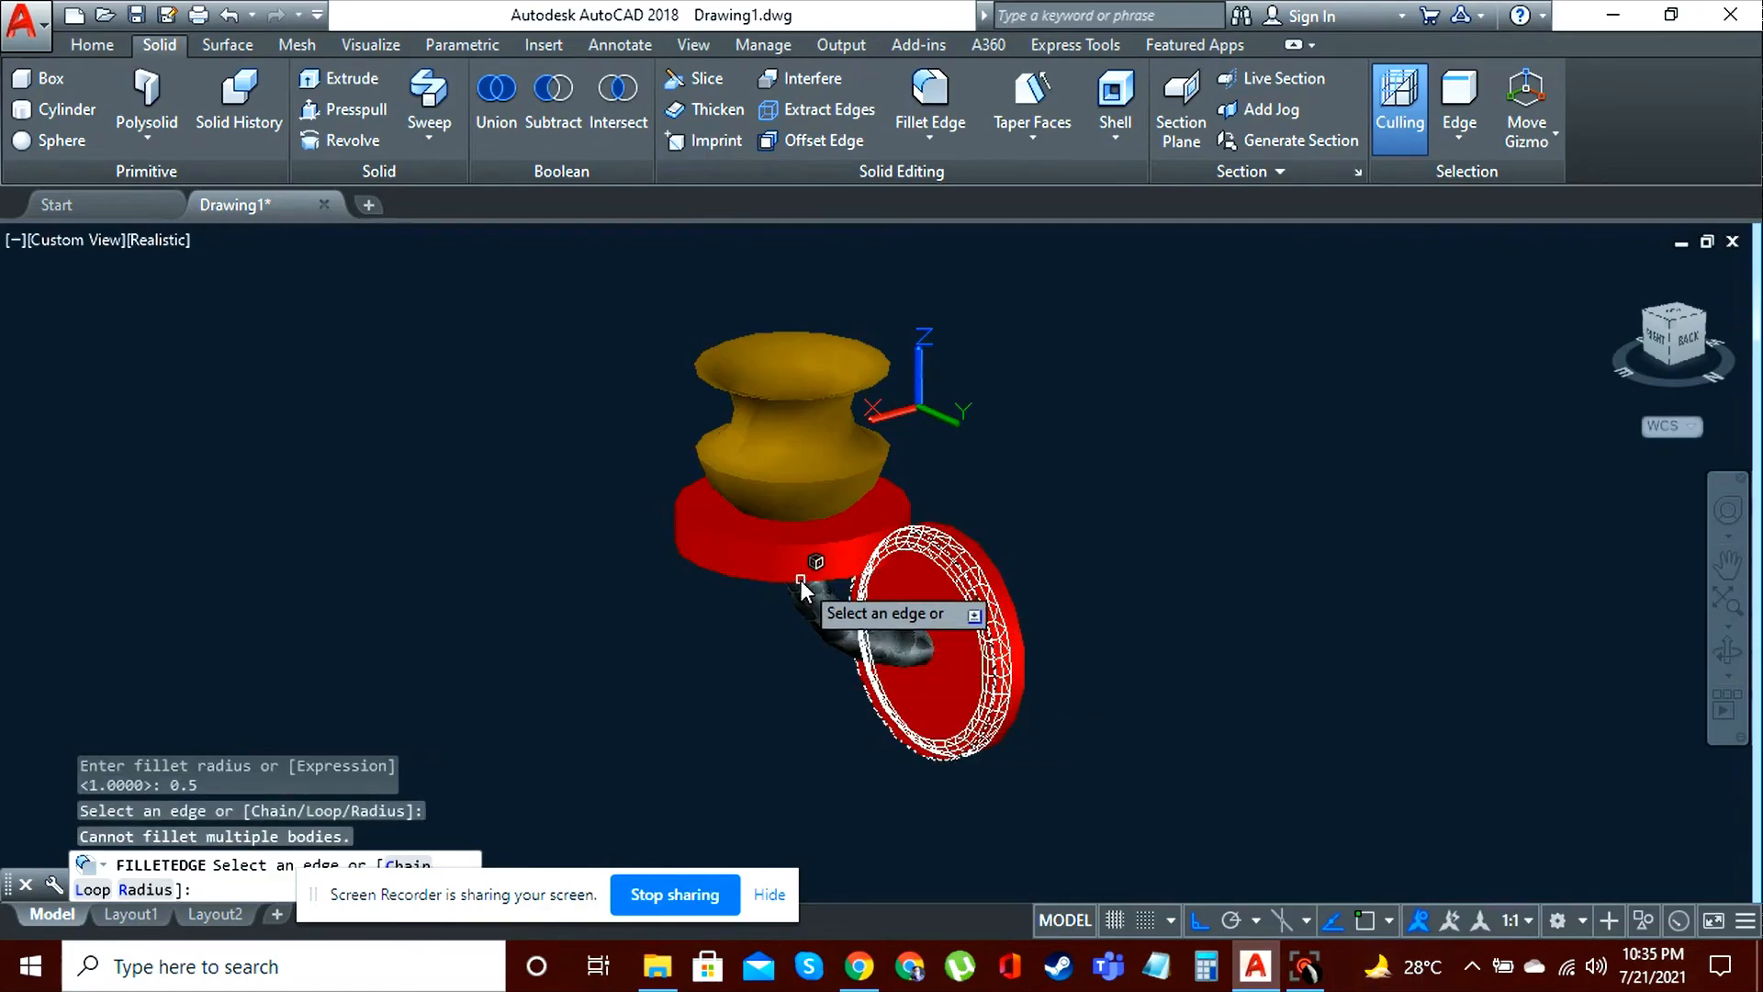
left_click(782, 580)
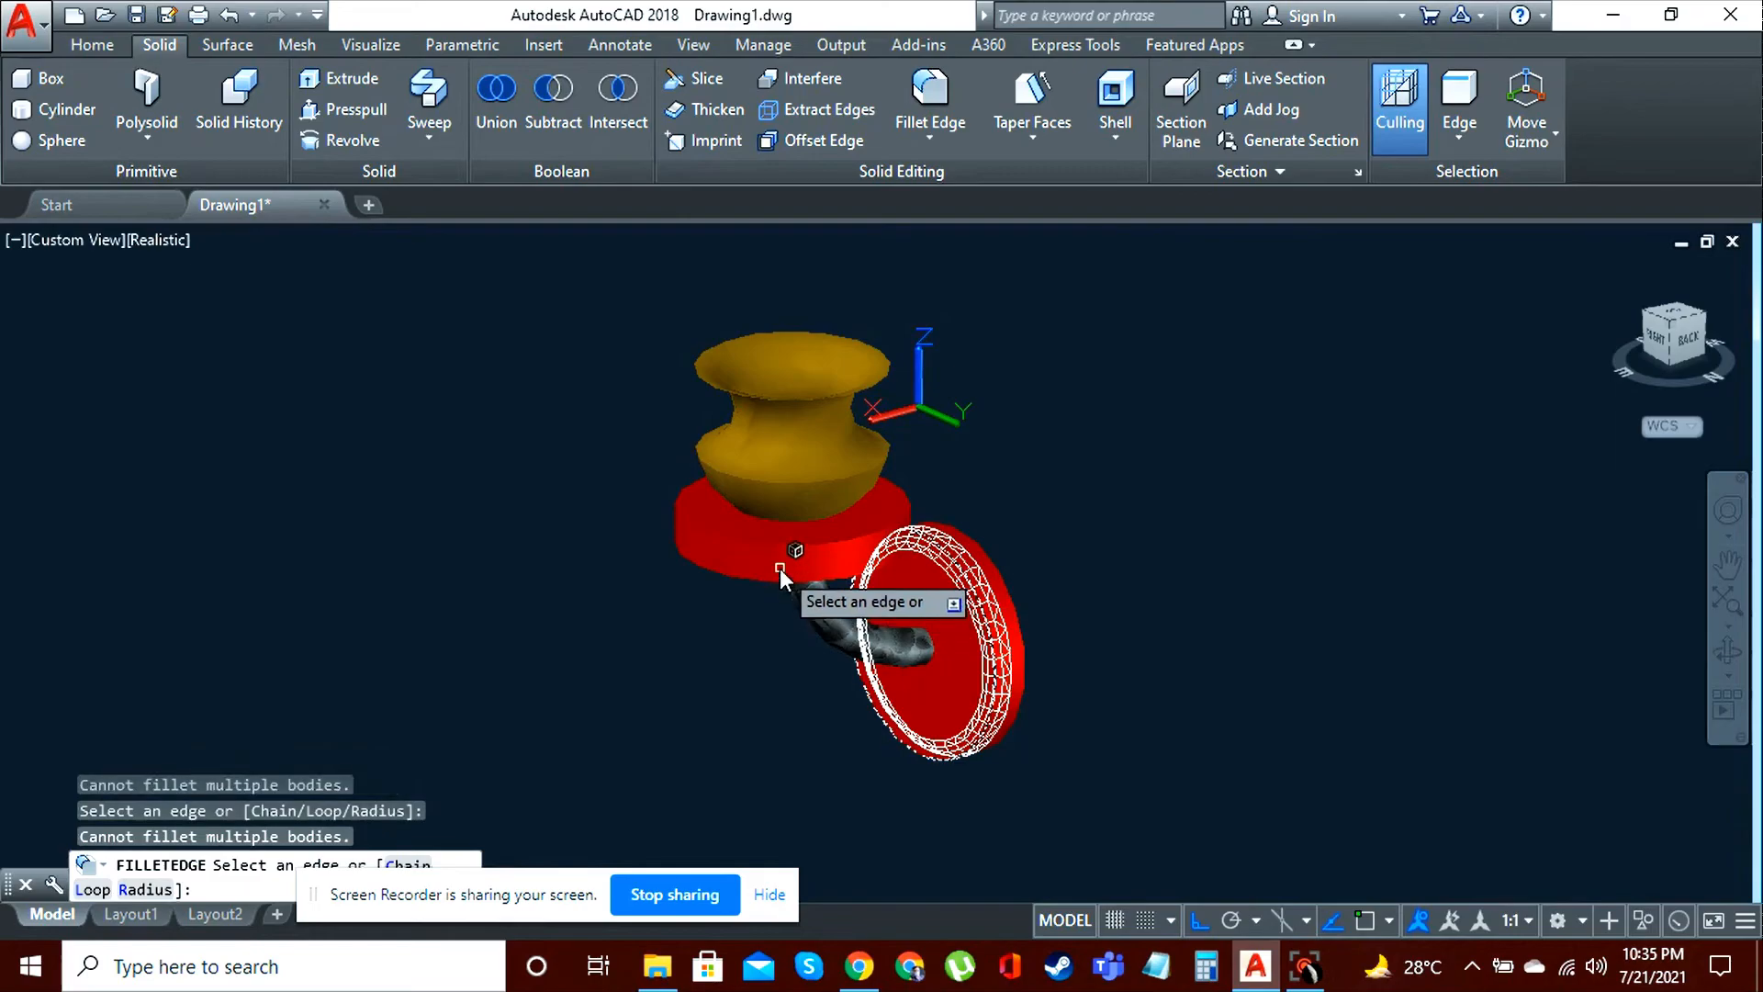
left_click(1073, 639)
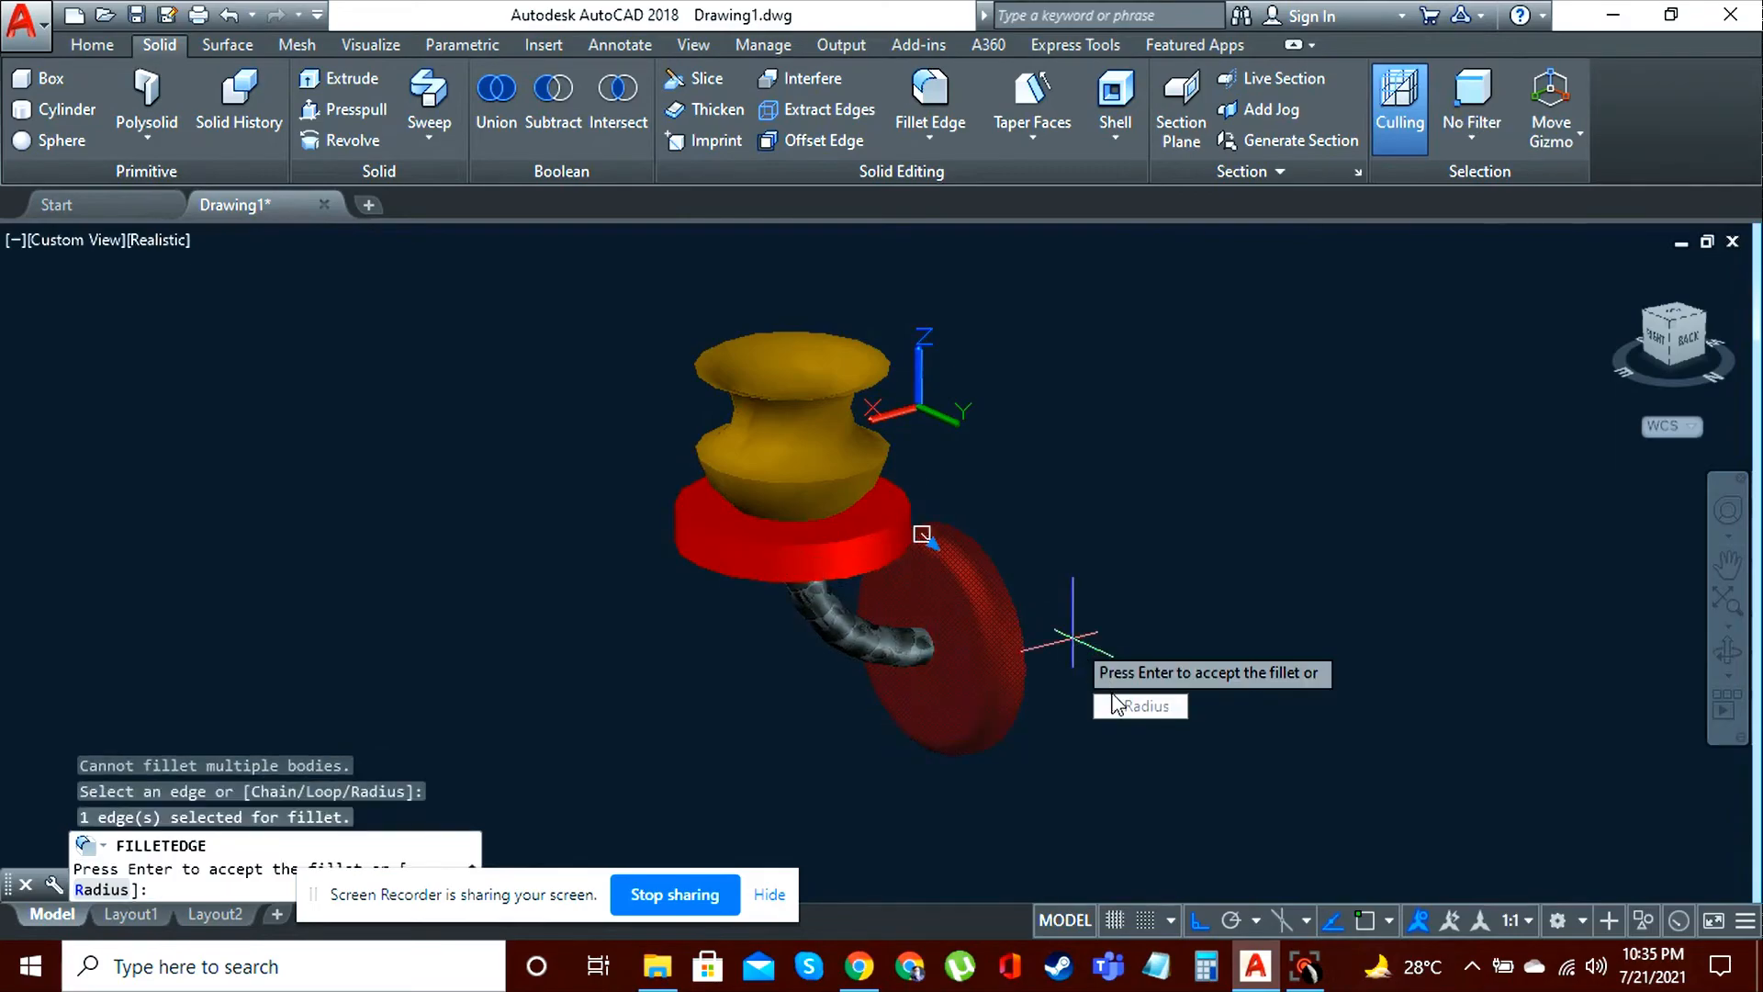
key("Return")
Step: Fillet the upper and lower circular edges of the horizontal disc with the 0.5 radius
key("Return")
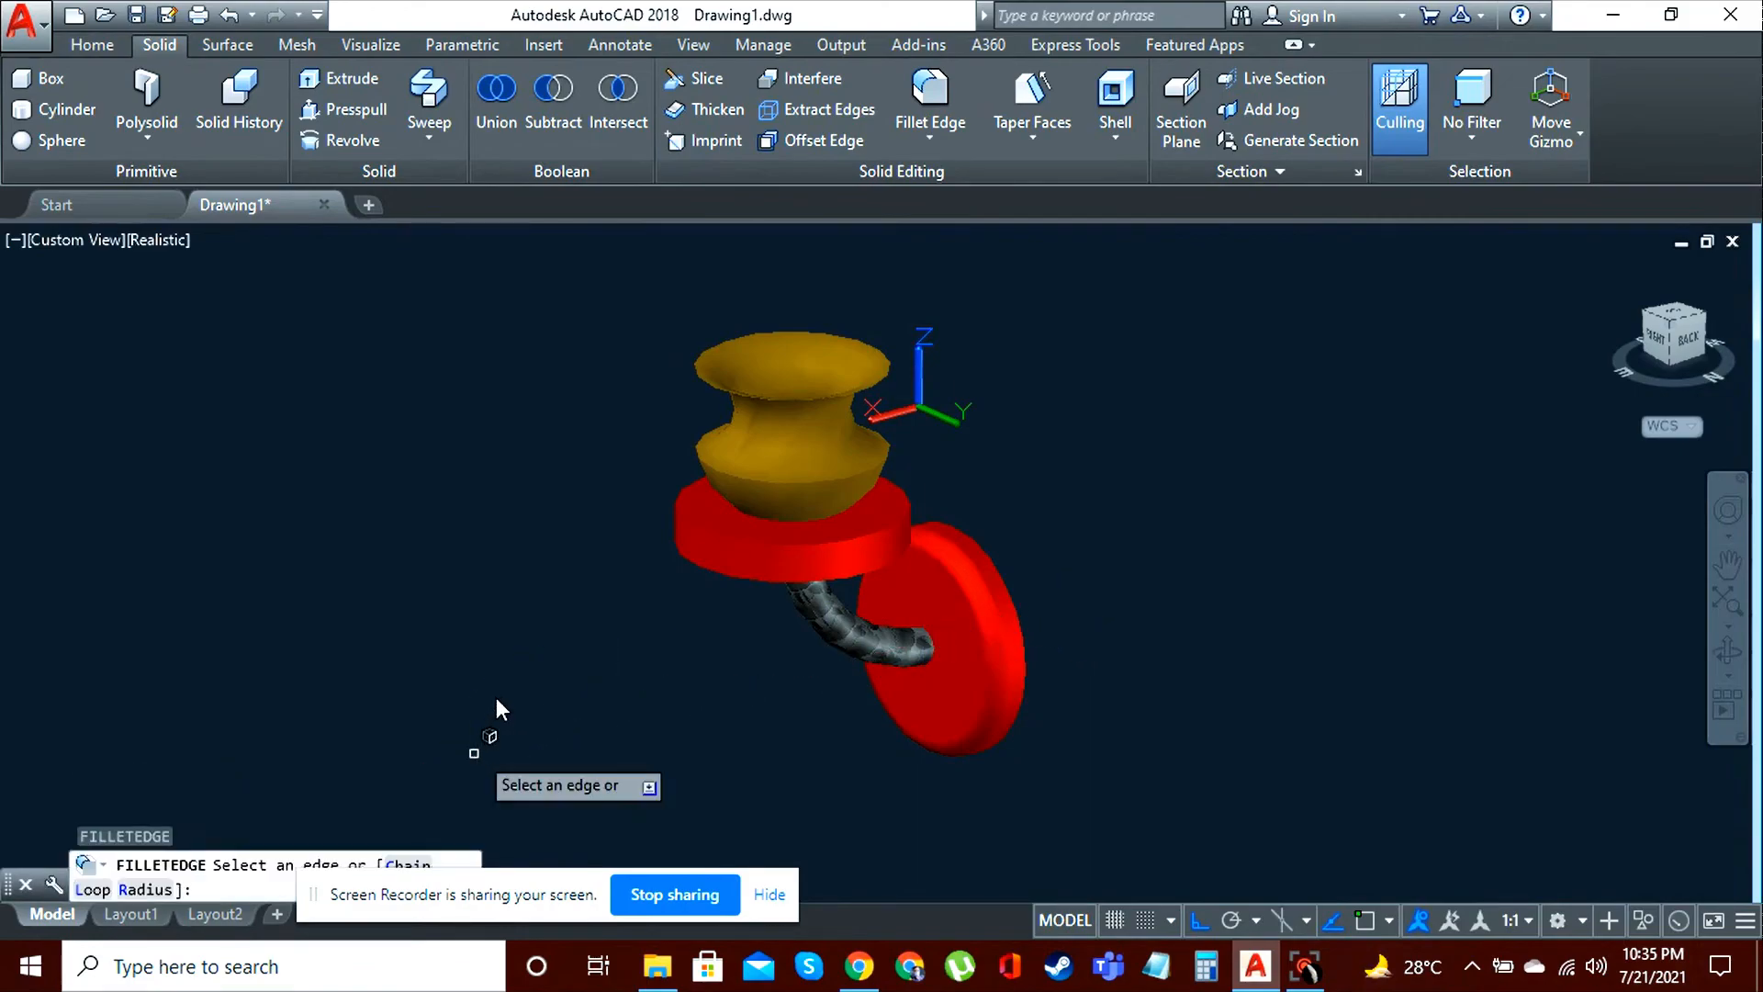
left_click(716, 533)
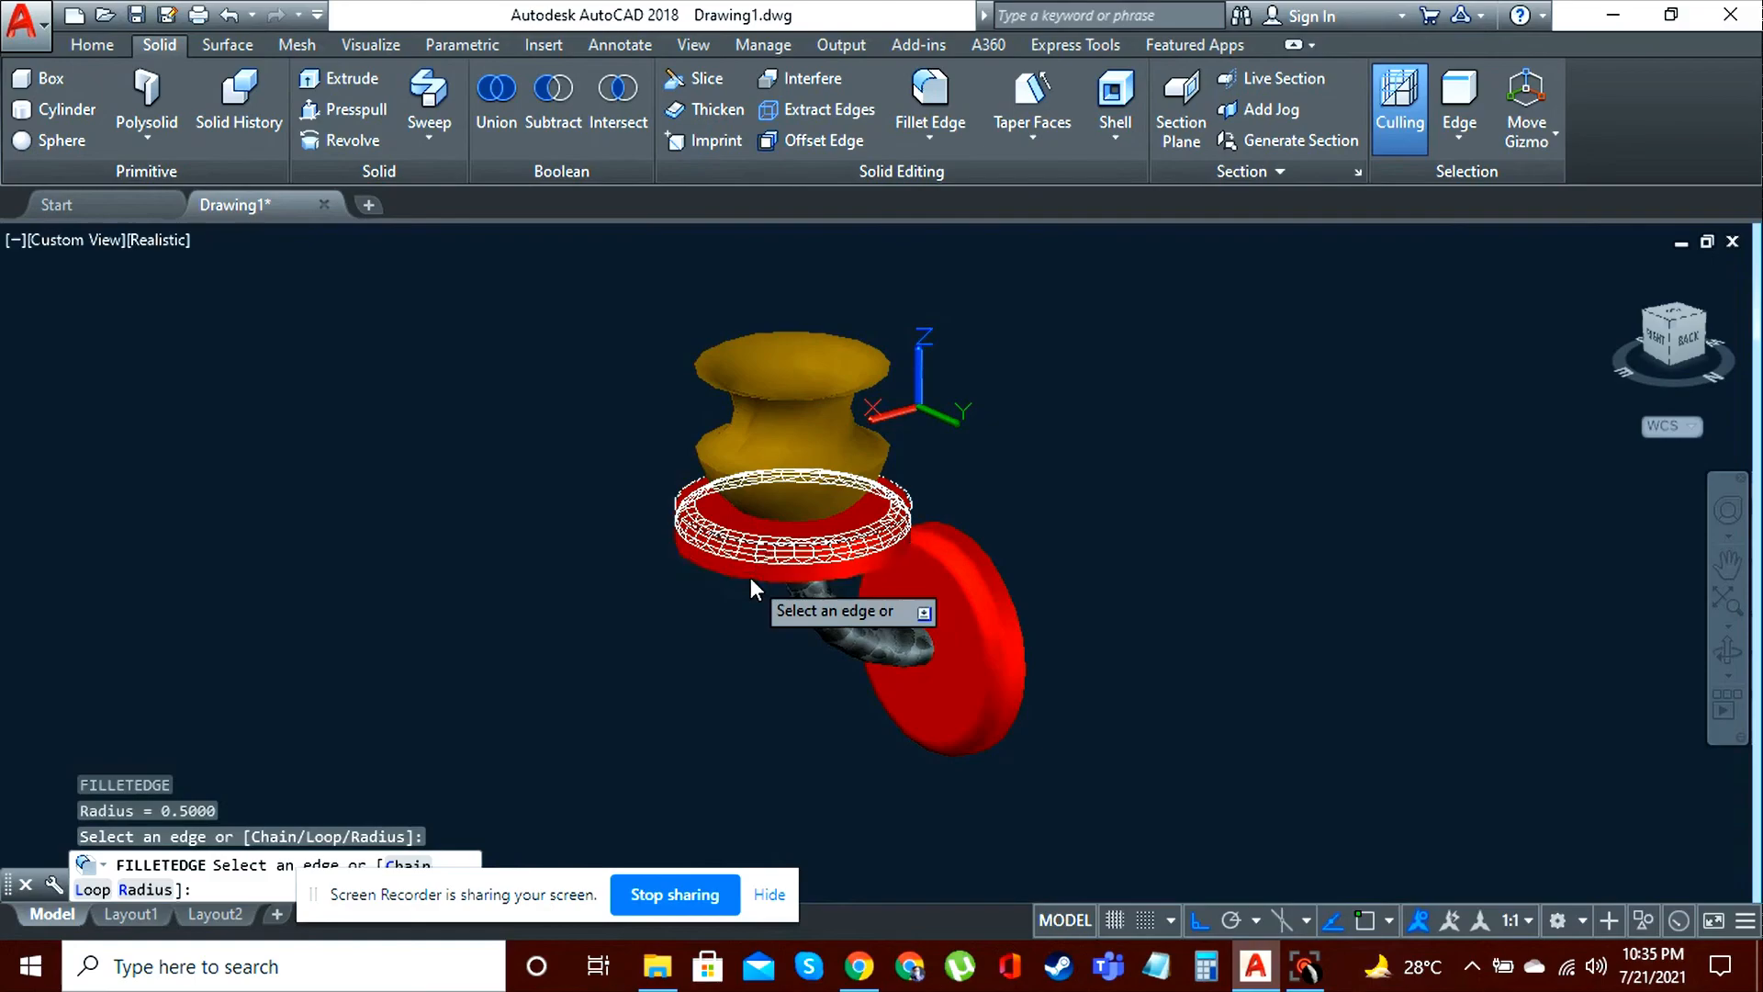
left_click(751, 579)
key("Return")
key("Return")
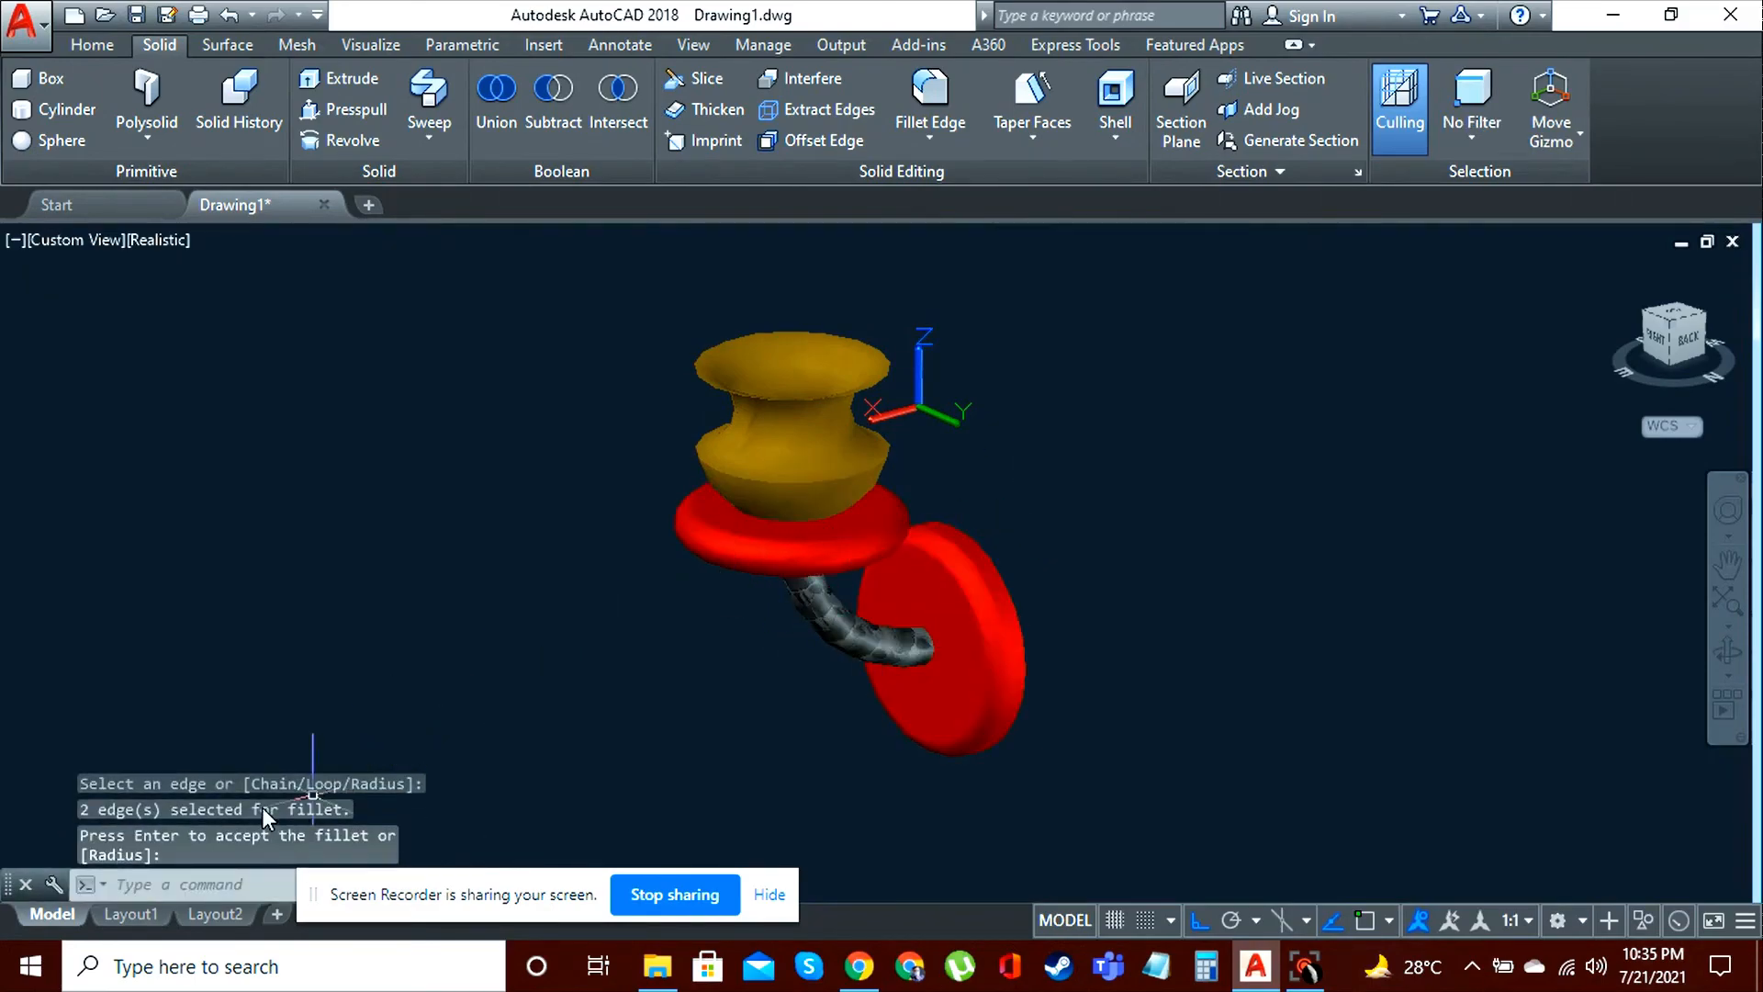
Step: Fillet the sharp lower rim around the revolved brass body with the 0.5 radius
key("Return")
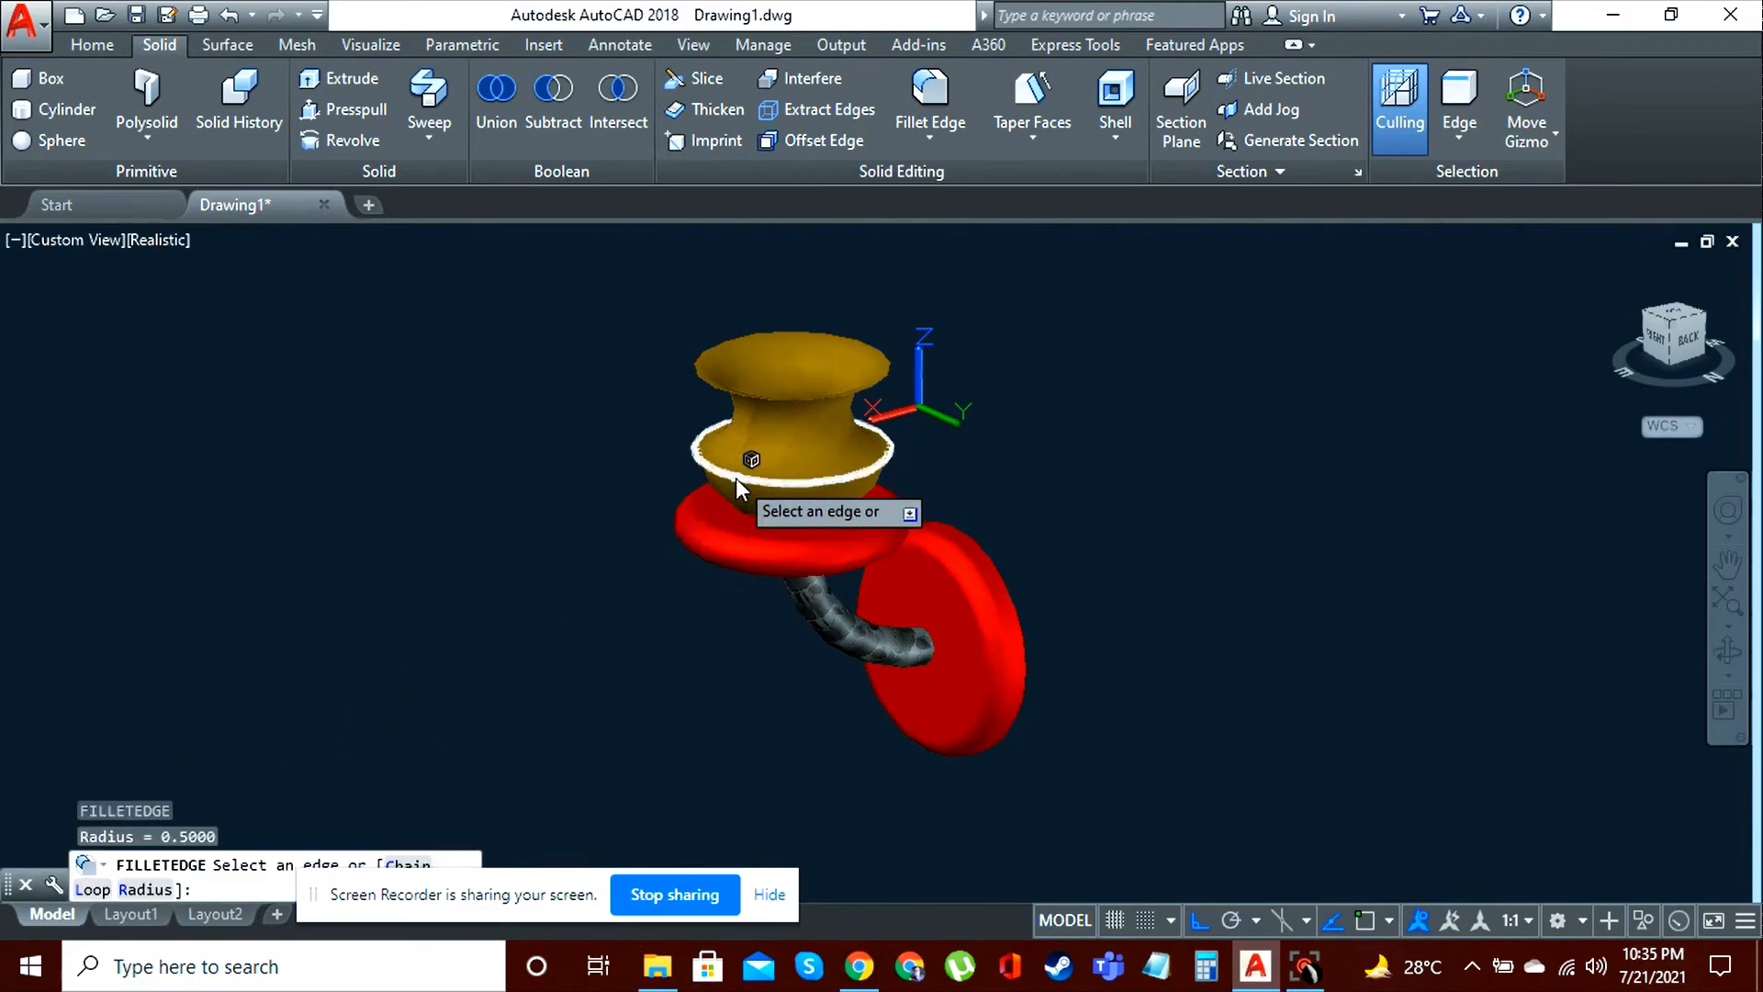
left_click(735, 478)
key("Return")
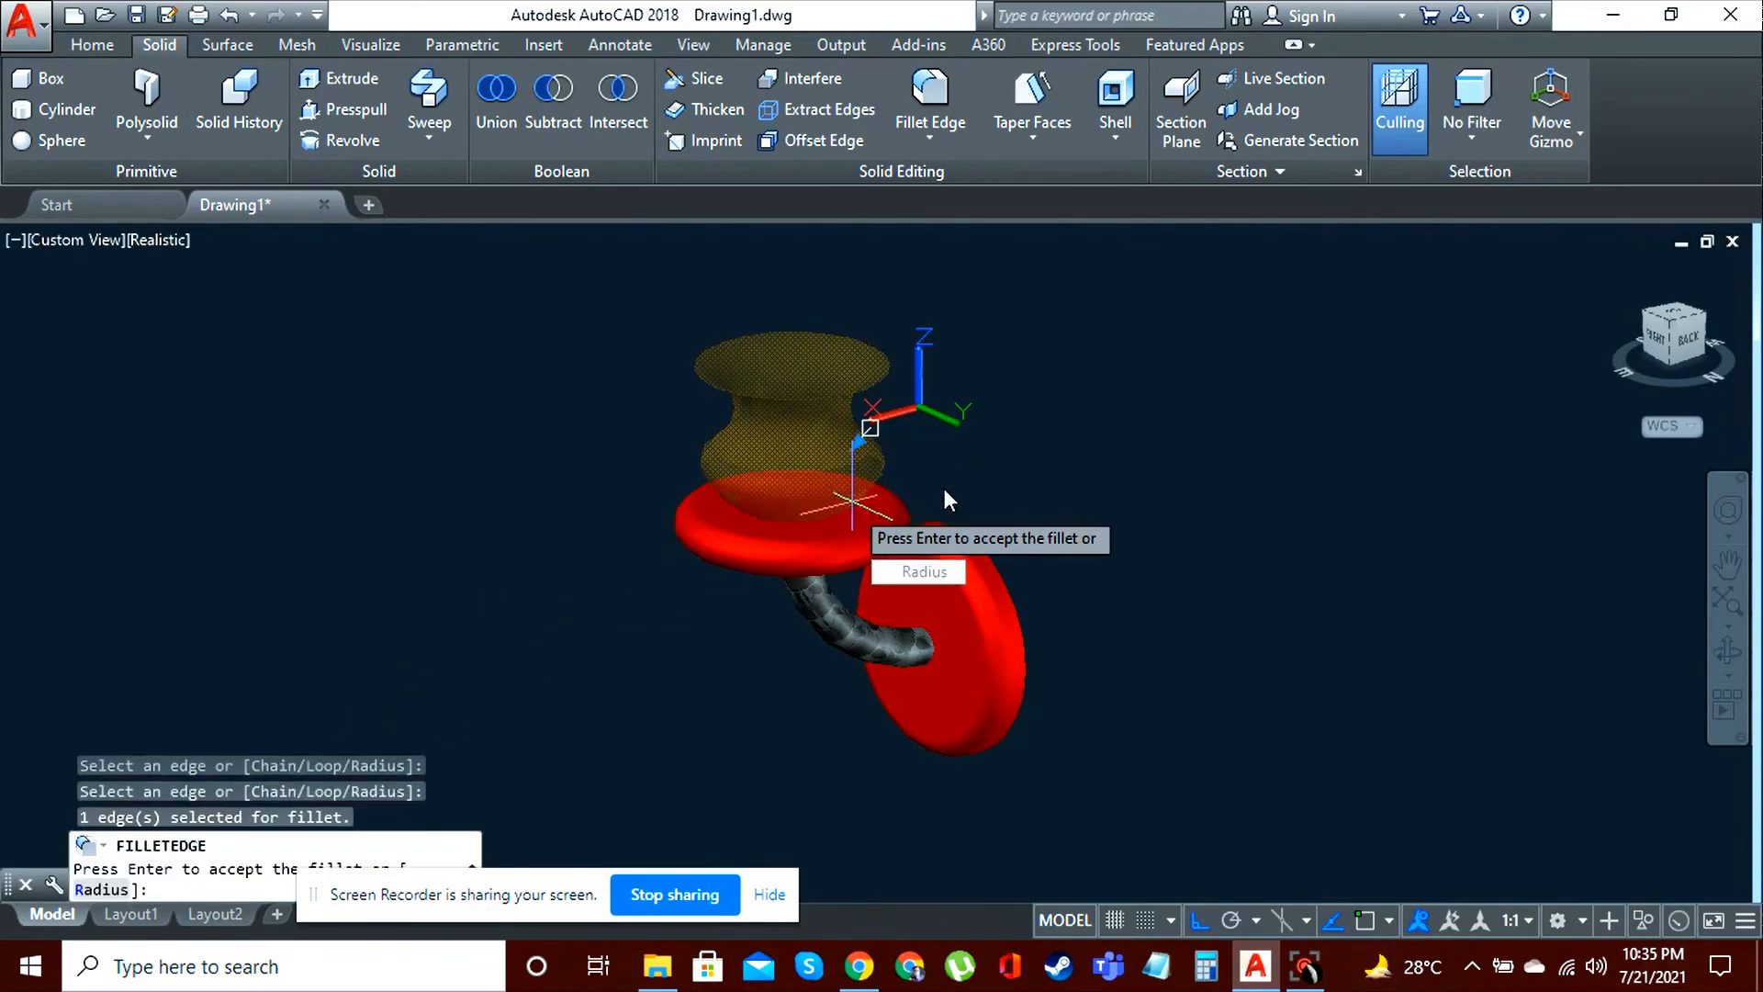
key("Return")
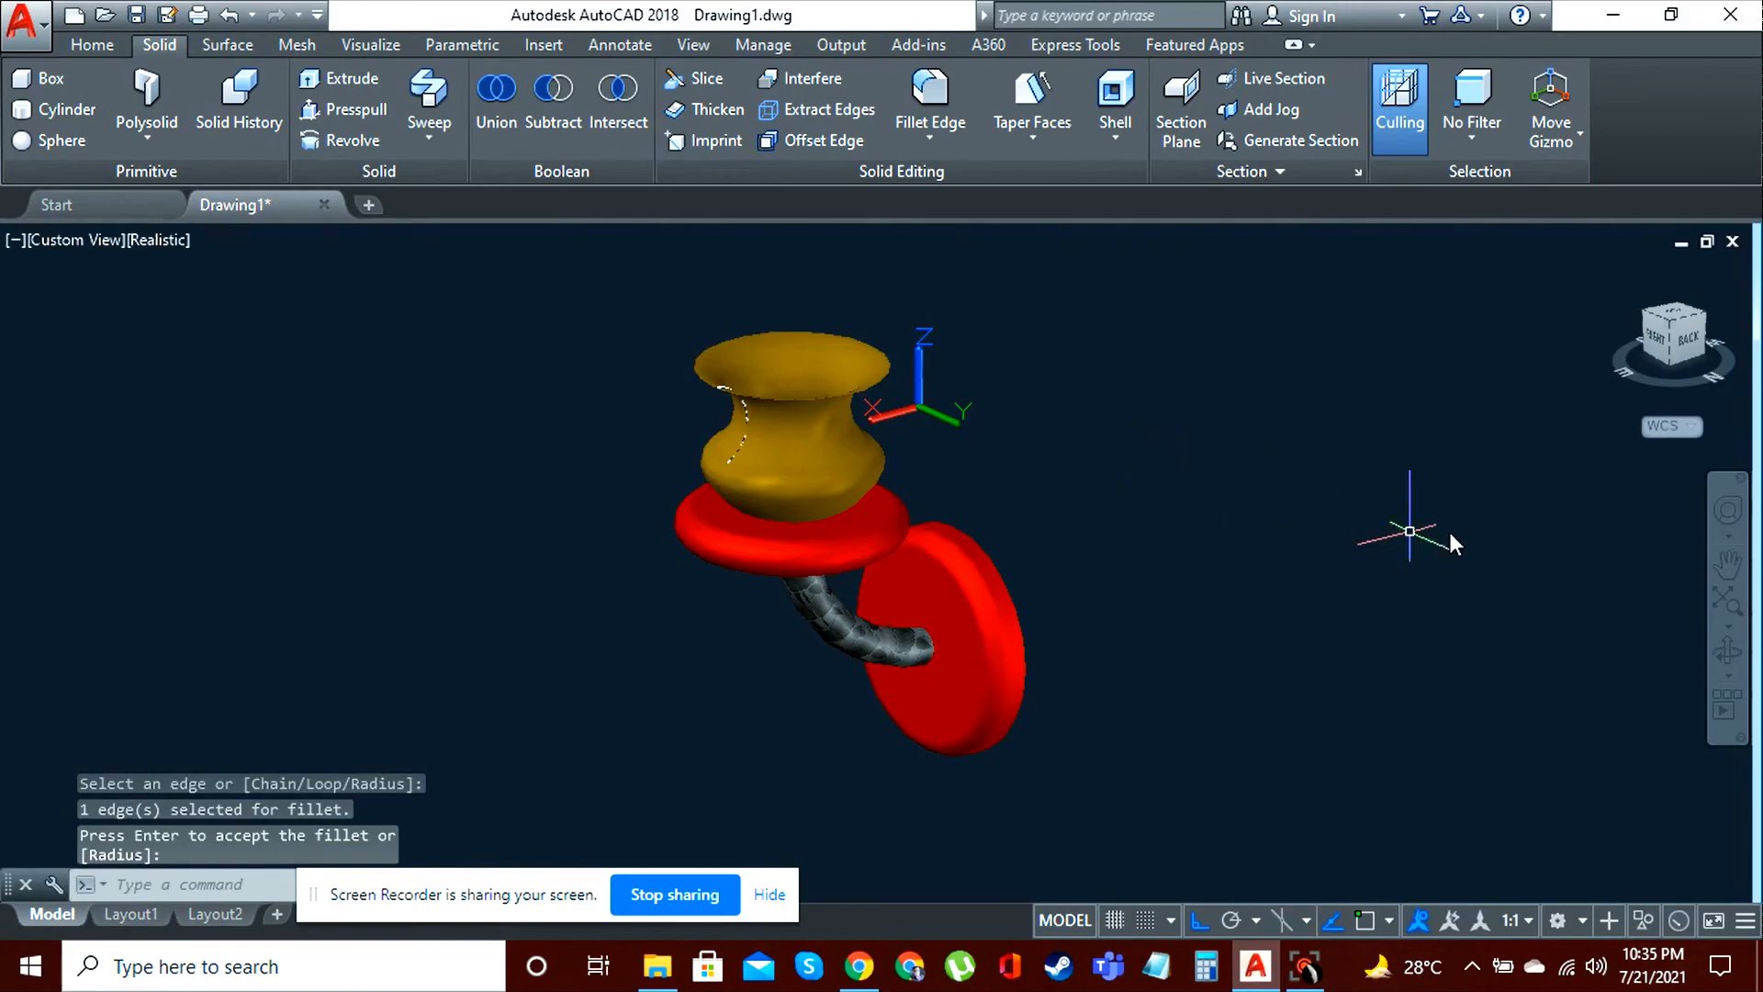
Step: Examine the rounded edges of the lamp model from its front side
left_click(1727, 652)
left_click_drag(1408, 630, 1077, 648)
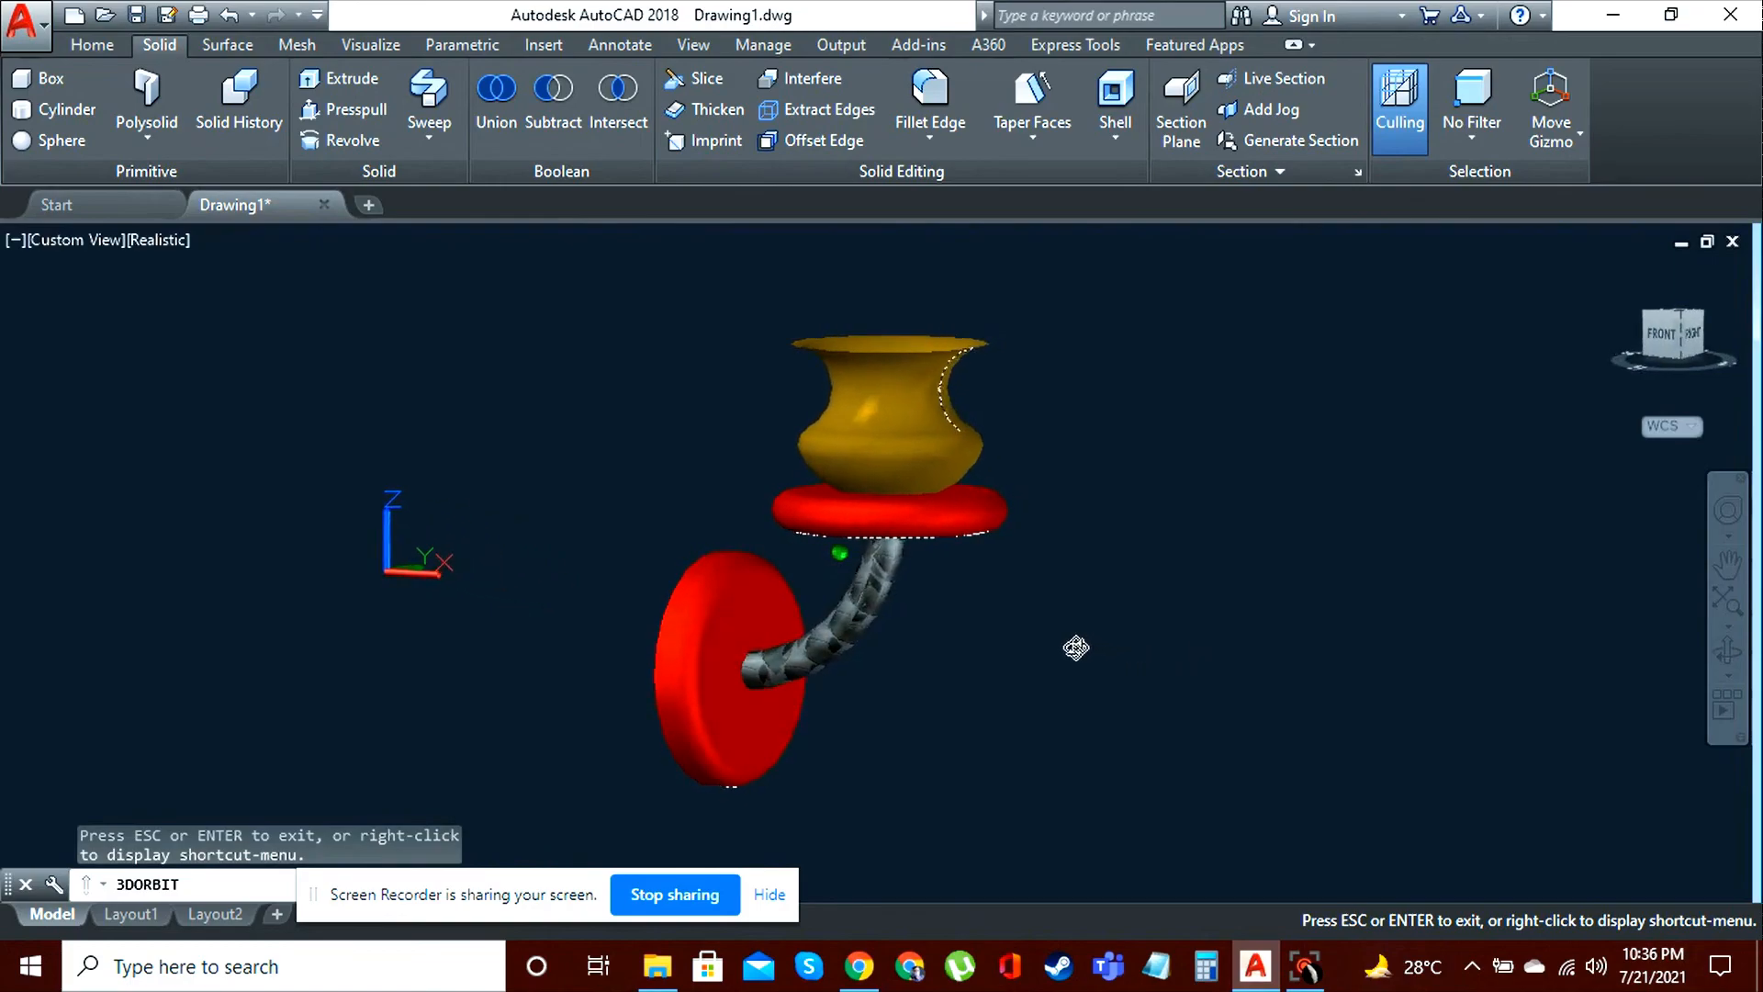
key("Escape")
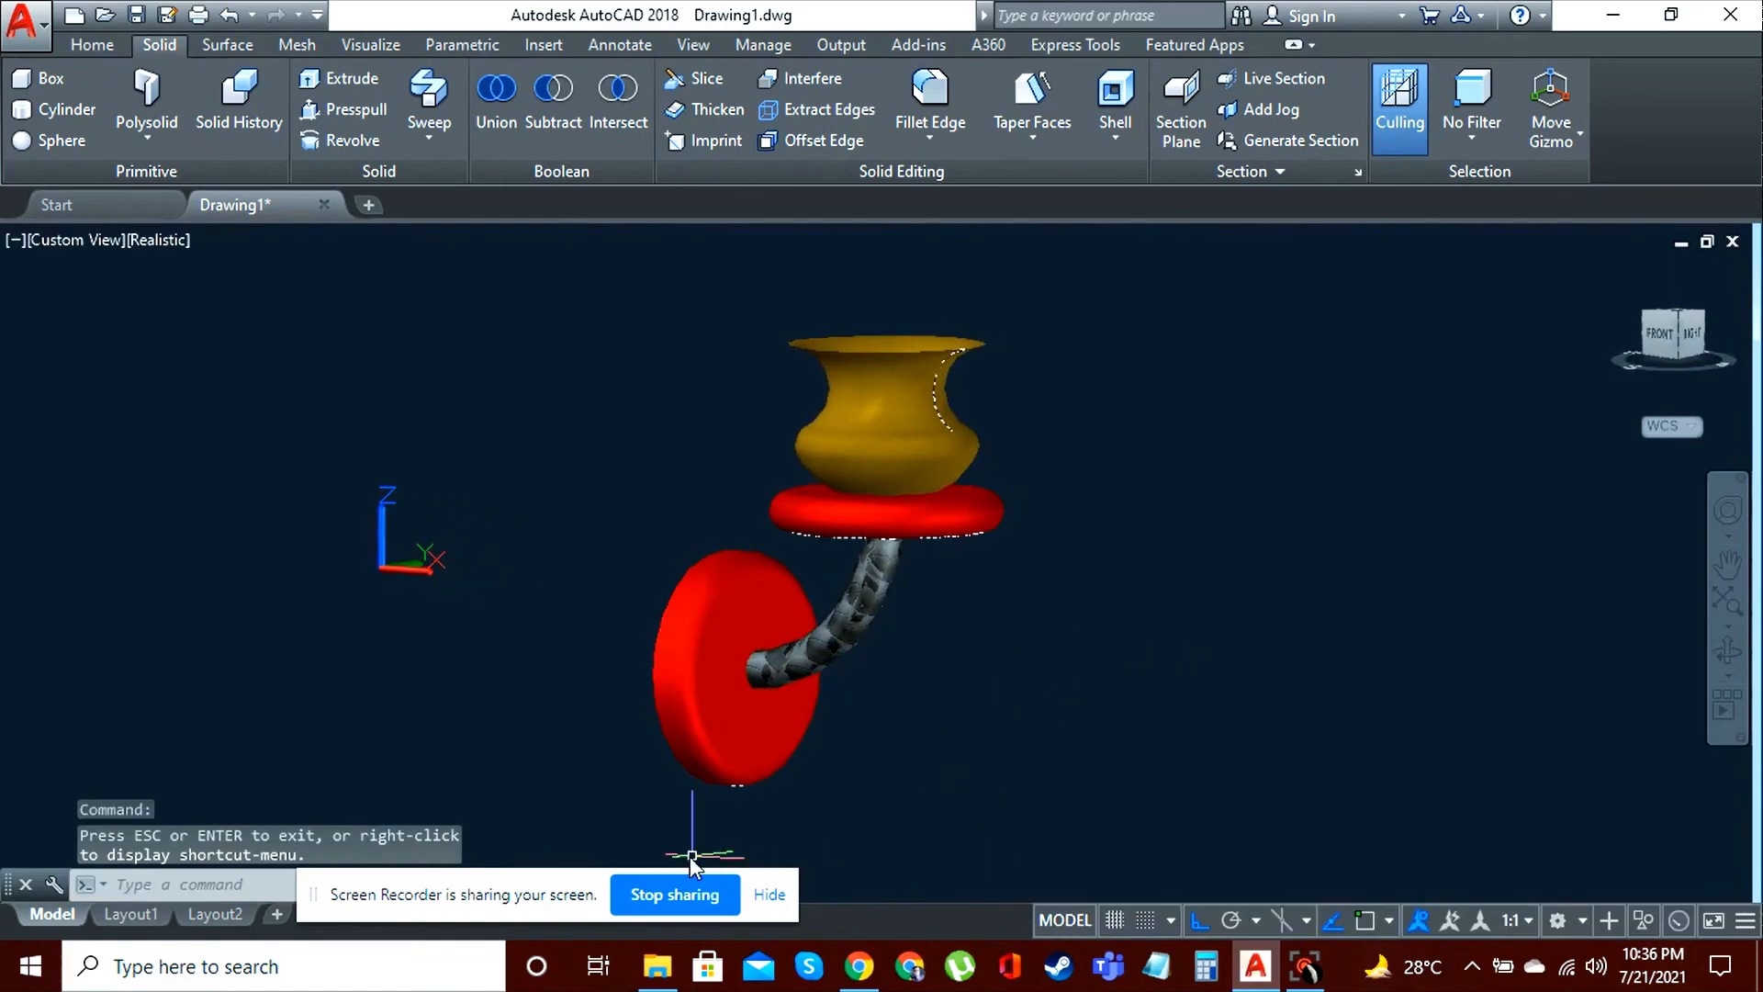